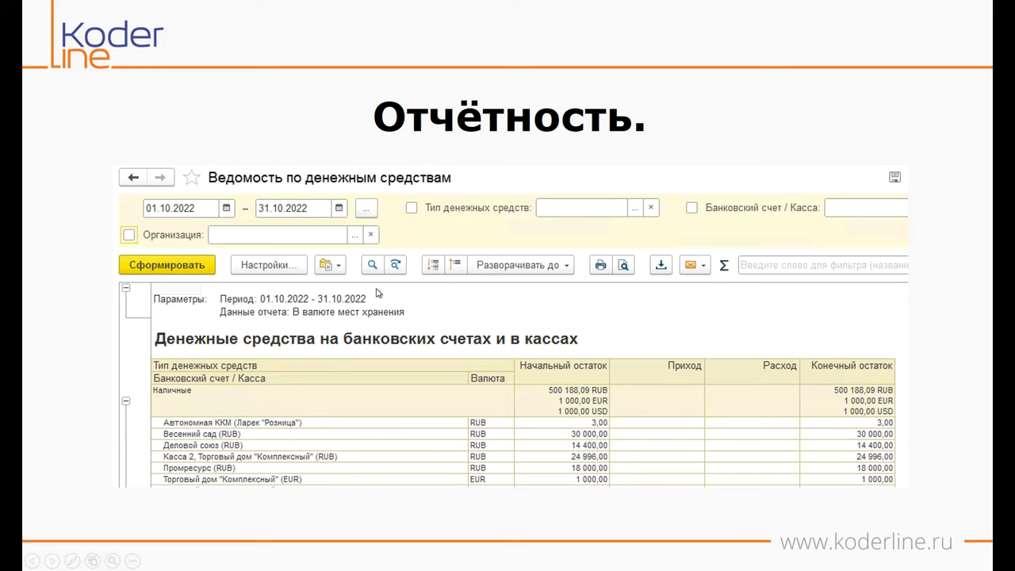
# Switch from the slides to 1C:ERP, maximize its window and open the Treasury section's list of cash expenditure requests (Заявки на расходование ДС).
pyautogui.press('Right')
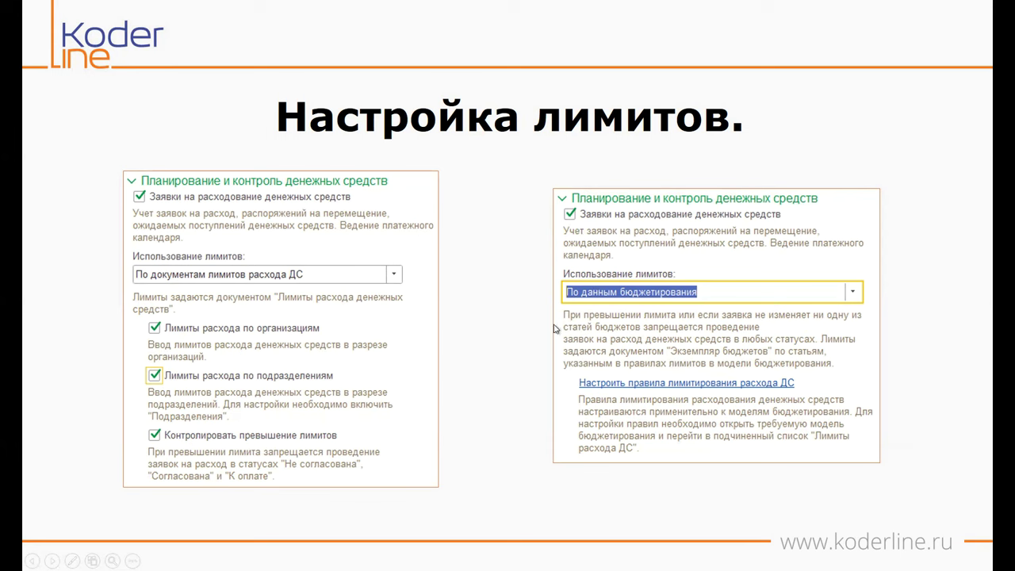
pyautogui.hotkey('alt', 'Tab')
pyautogui.hotkey('alt', 'Tab')
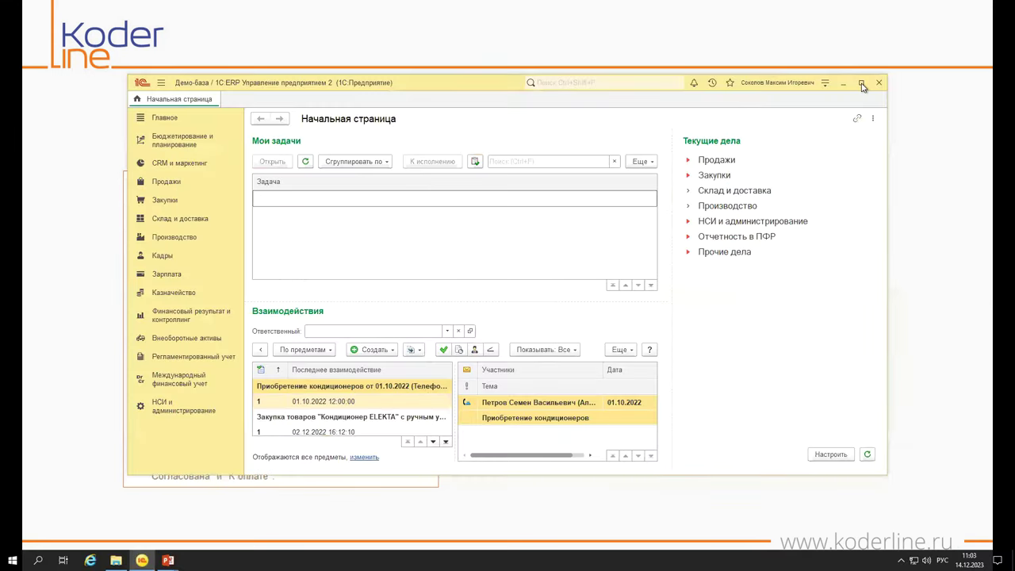
pyautogui.click(860, 78)
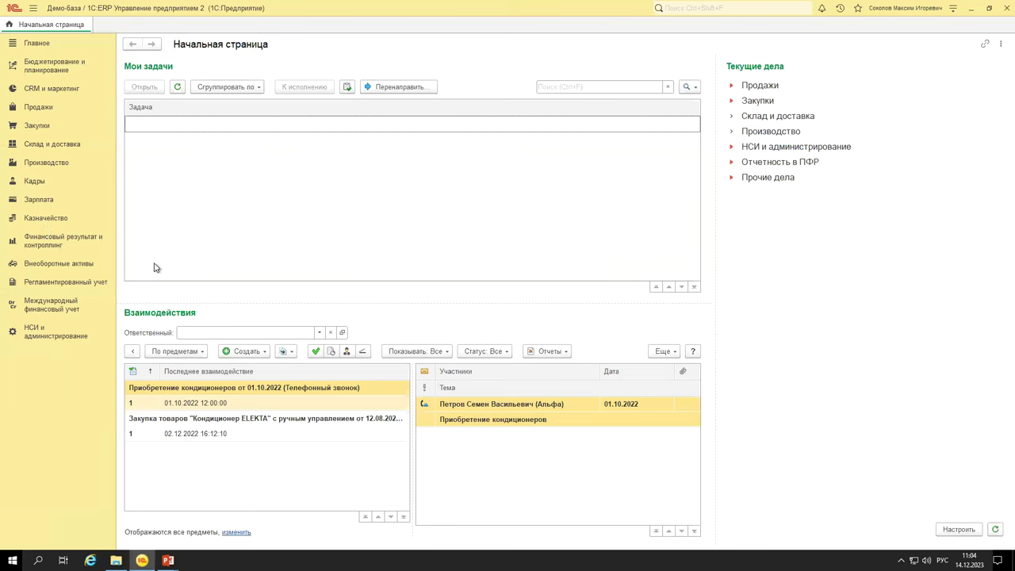
pyautogui.click(56, 225)
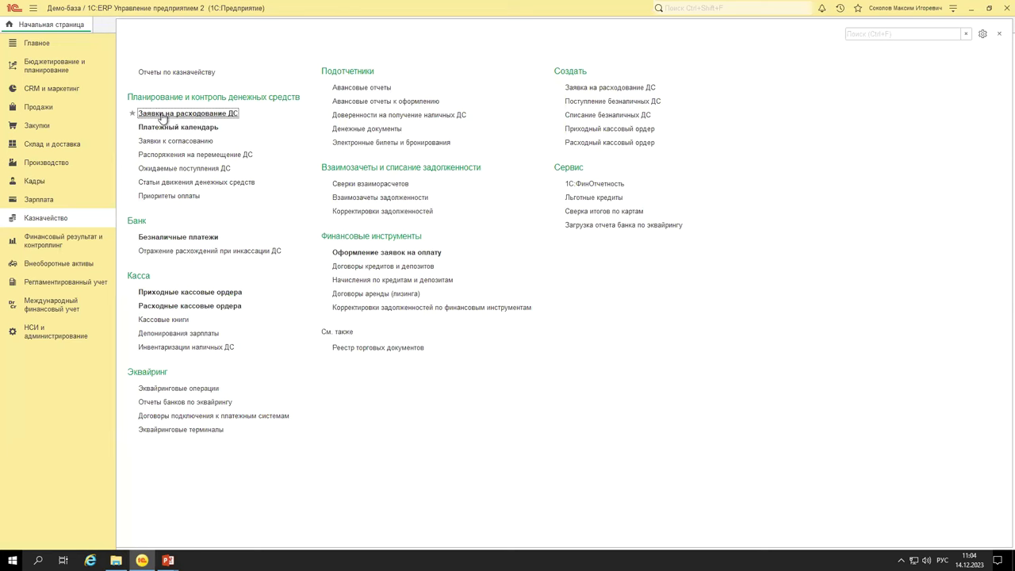
pyautogui.click(198, 114)
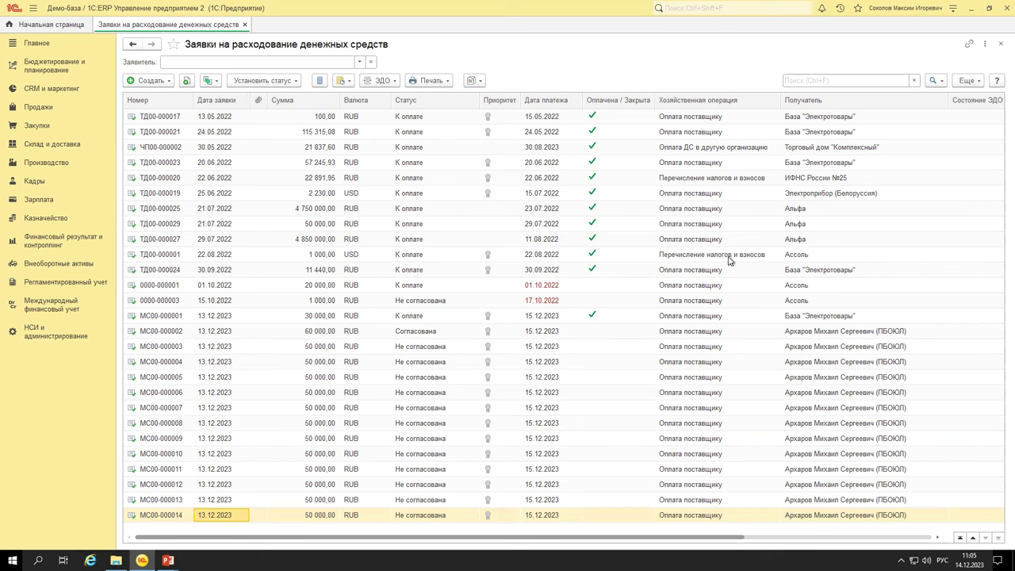
# Review which kinds of expenditure requests can be created and which documents can be generated from an existing request.
pyautogui.click(167, 82)
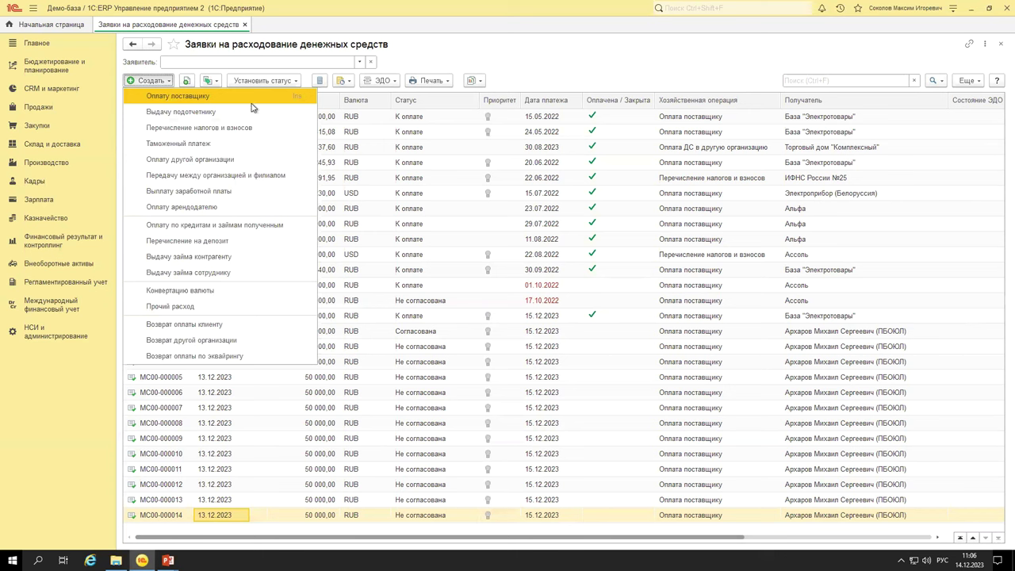
pyautogui.click(582, 57)
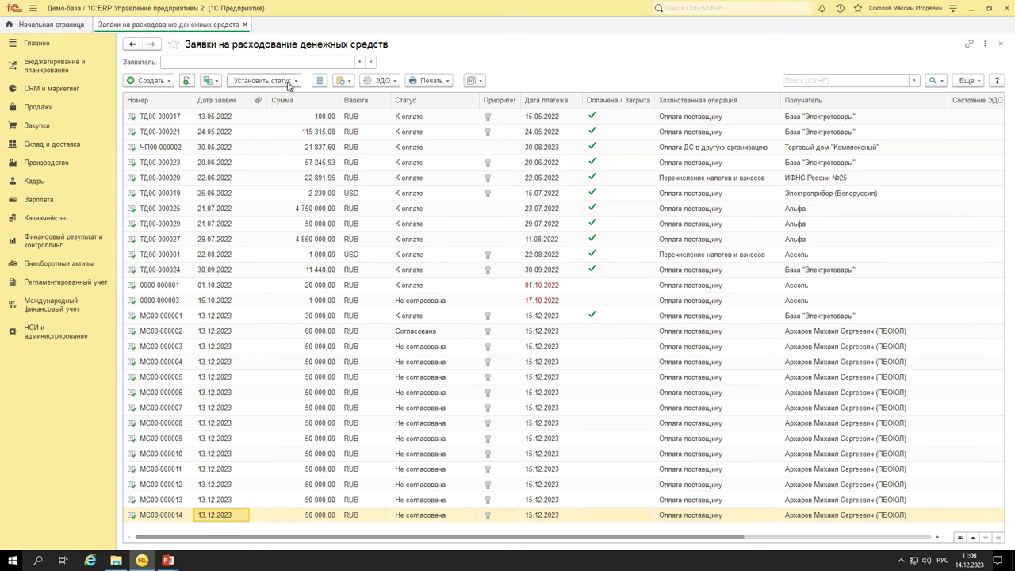
pyautogui.click(219, 85)
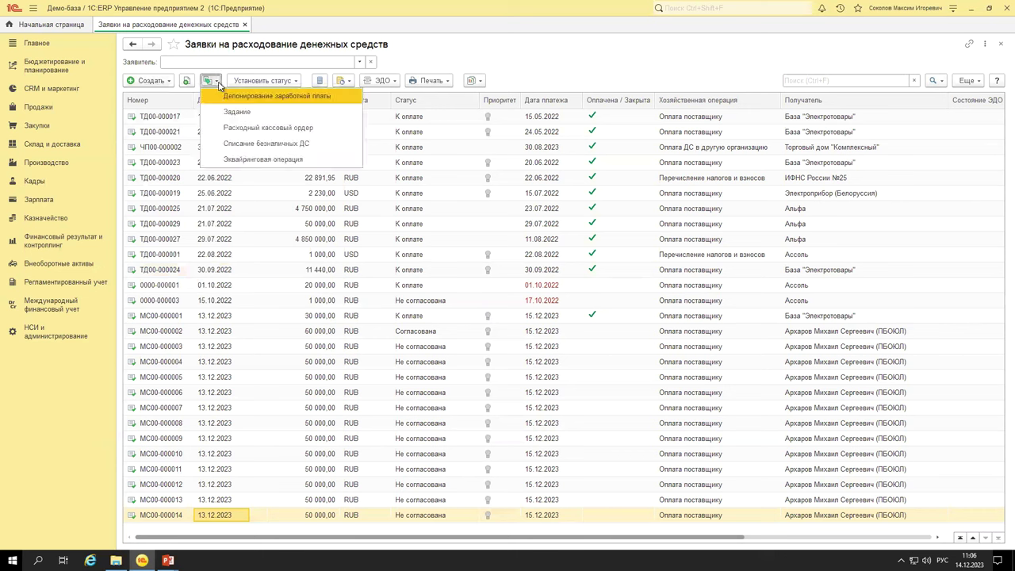
pyautogui.click(640, 54)
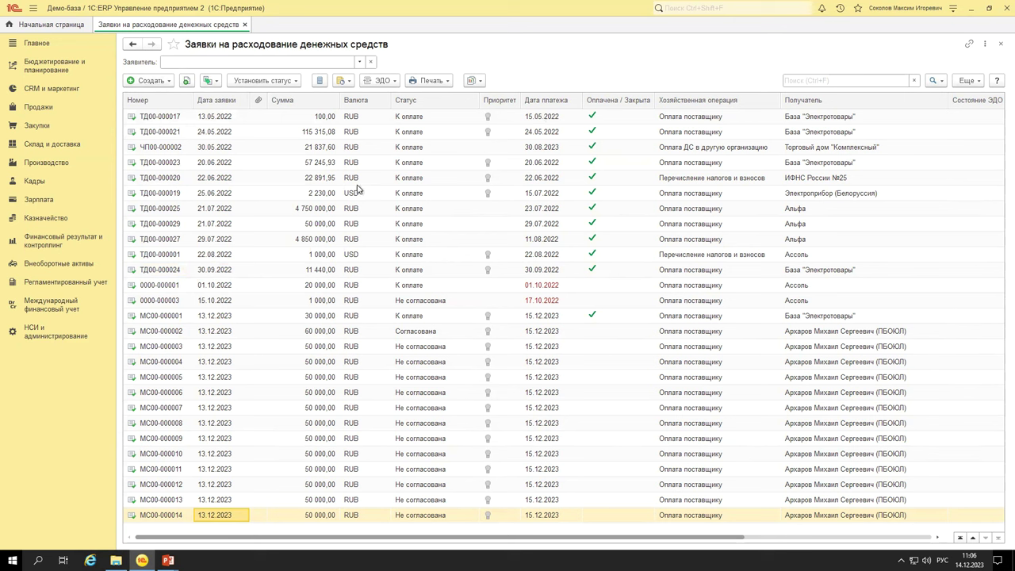
# Examine the statuses that can be assigned to one expenditure request or to a selected group of requests.
pyautogui.click(294, 82)
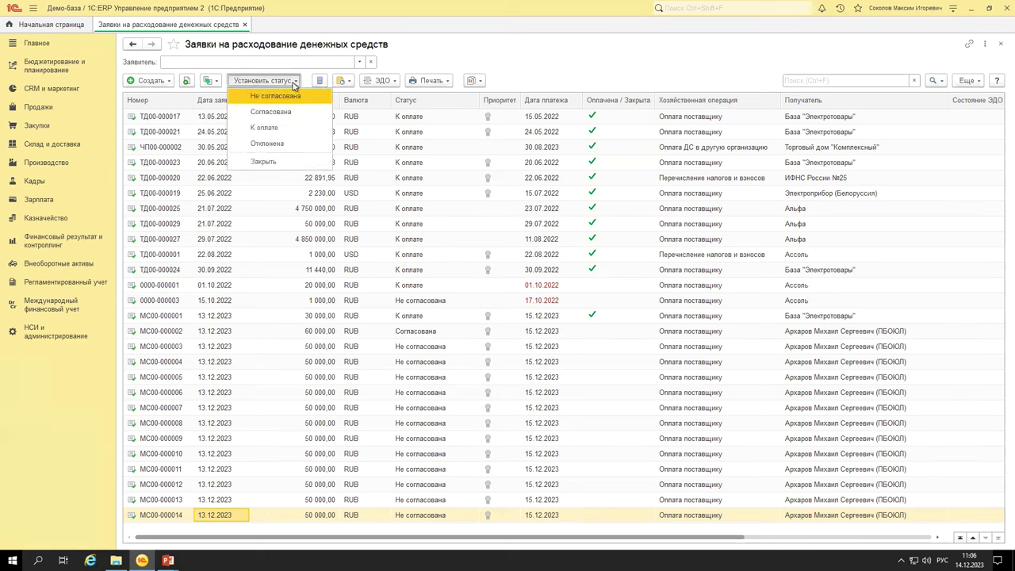
pyautogui.press('Down')
pyautogui.press('Down')
pyautogui.press('Down')
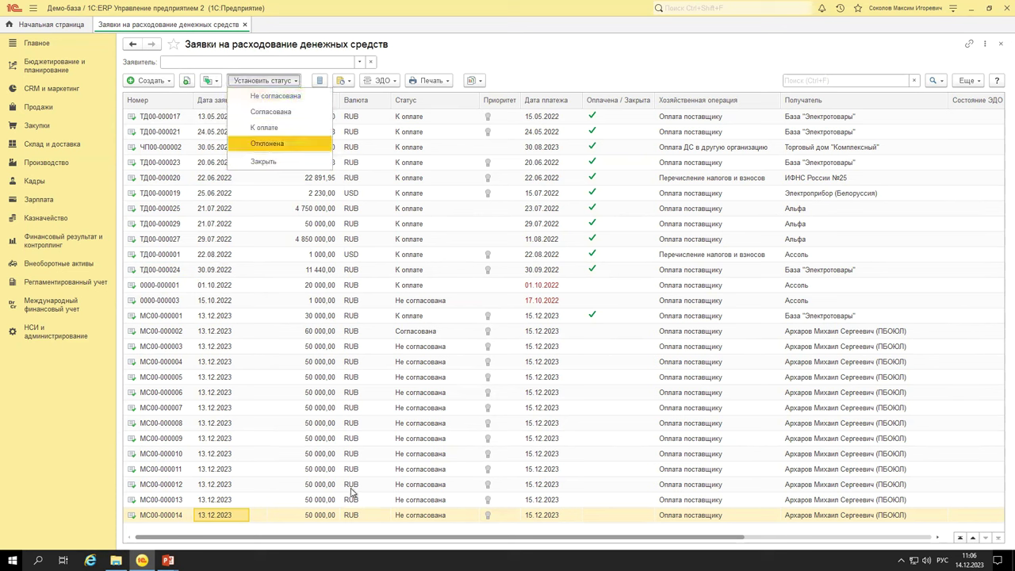
pyautogui.click(353, 491)
pyautogui.keyDown('shift'); pyautogui.click(355, 406); pyautogui.keyUp('shift')
pyautogui.click(286, 83)
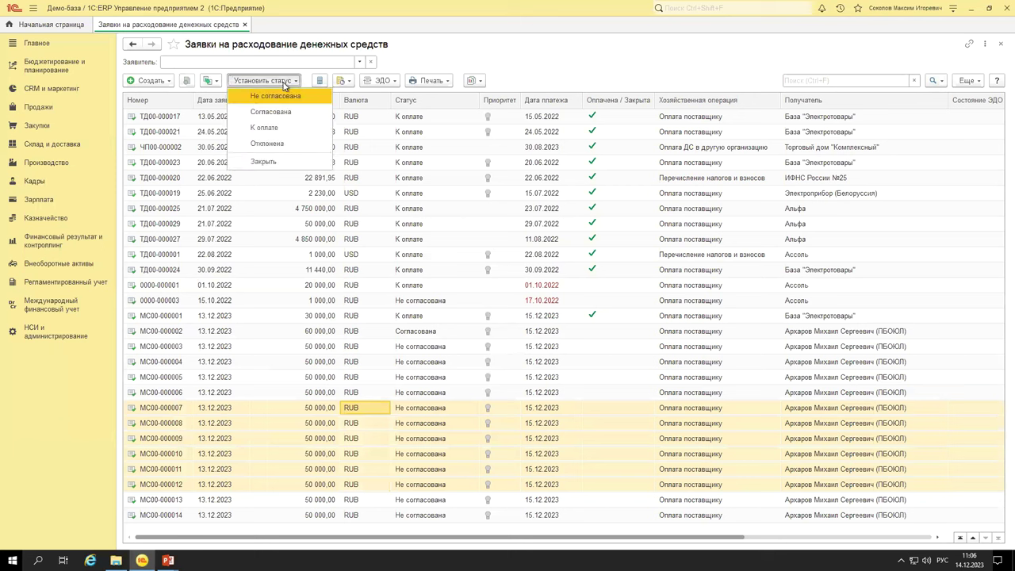
pyautogui.press('Escape')
pyautogui.click(446, 441)
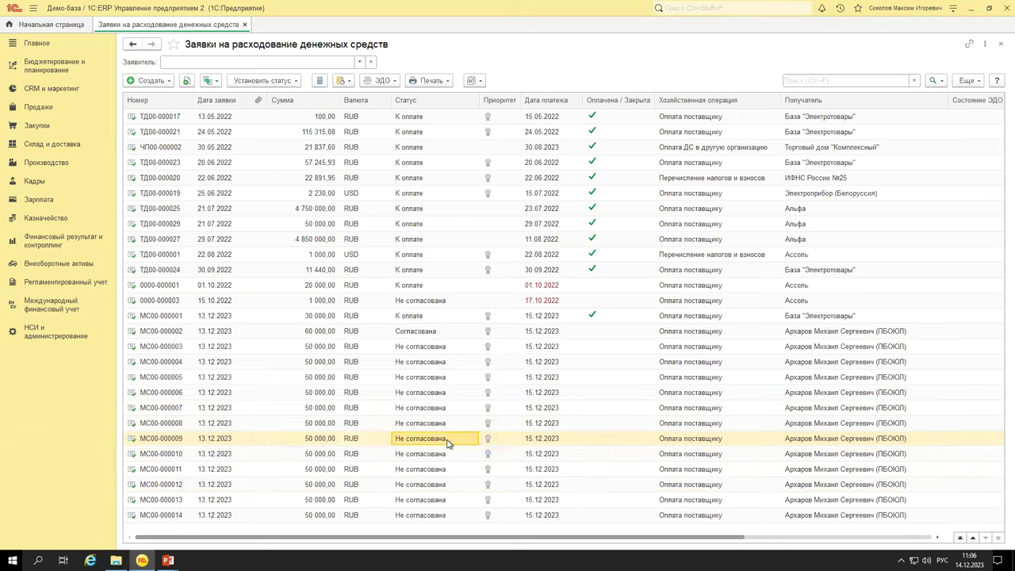
# Set the status of the last three expenditure requests in the list to Согласована and confirm the change.
pyautogui.click(422, 517)
pyautogui.keyDown('shift'); pyautogui.click(430, 501); pyautogui.keyUp('shift')
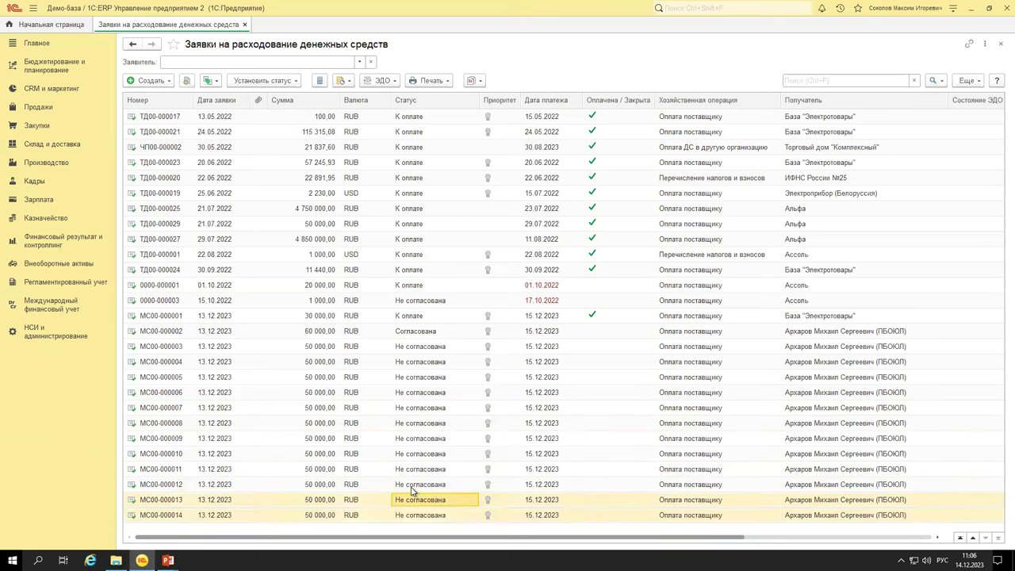
pyautogui.keyDown('shift'); pyautogui.click(414, 486); pyautogui.keyUp('shift')
pyautogui.click(274, 80)
pyautogui.click(284, 113)
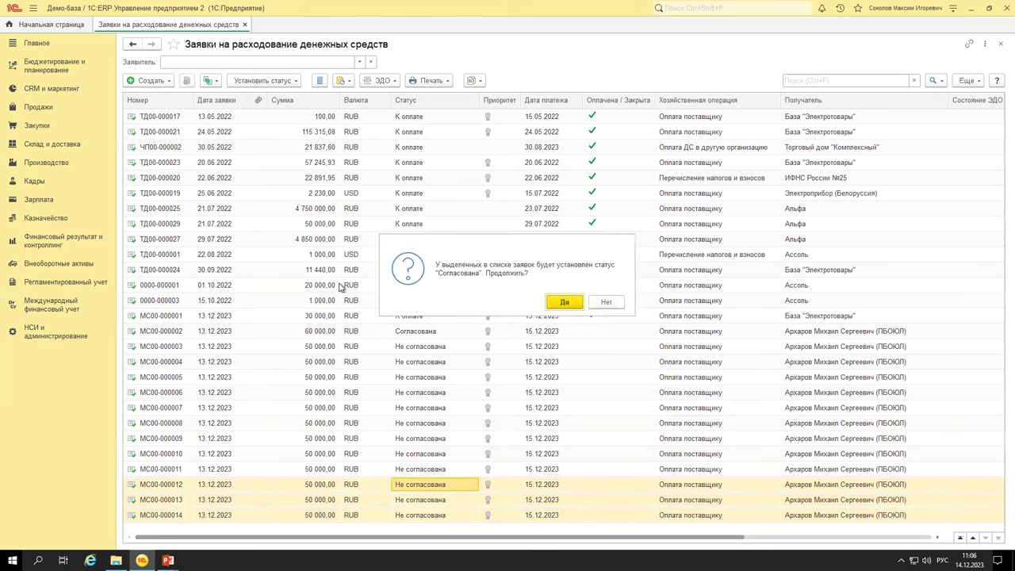
pyautogui.click(560, 304)
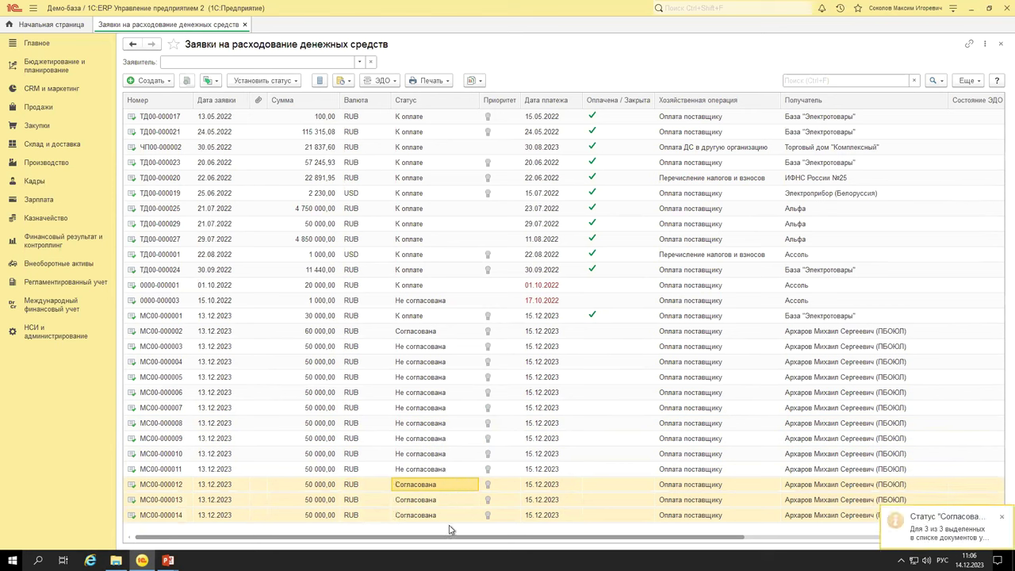
pyautogui.click(446, 514)
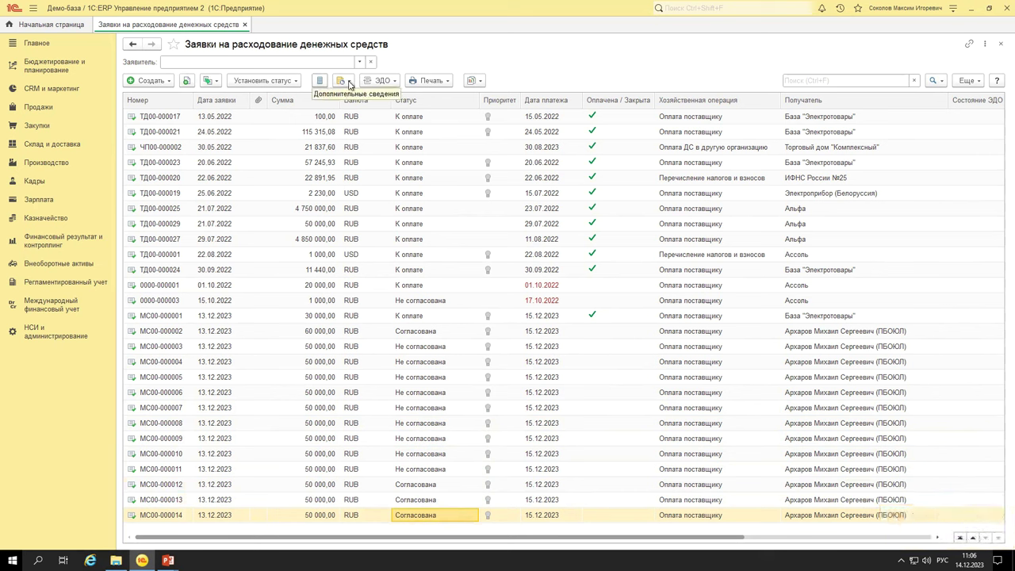
# Examine the reports available for an expenditure request and the applicant and author columns of the list.
pyautogui.click(476, 81)
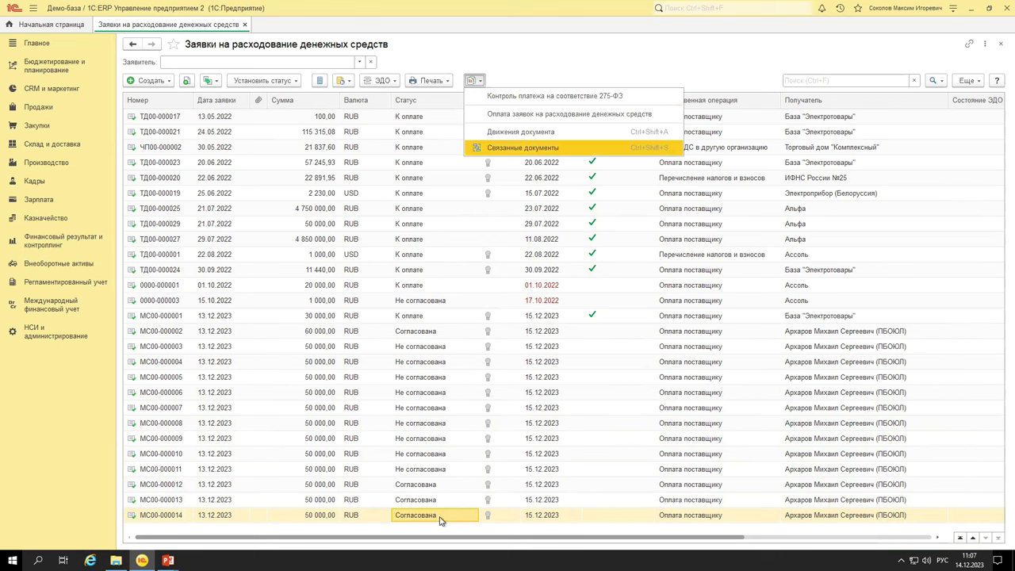
pyautogui.click(433, 83)
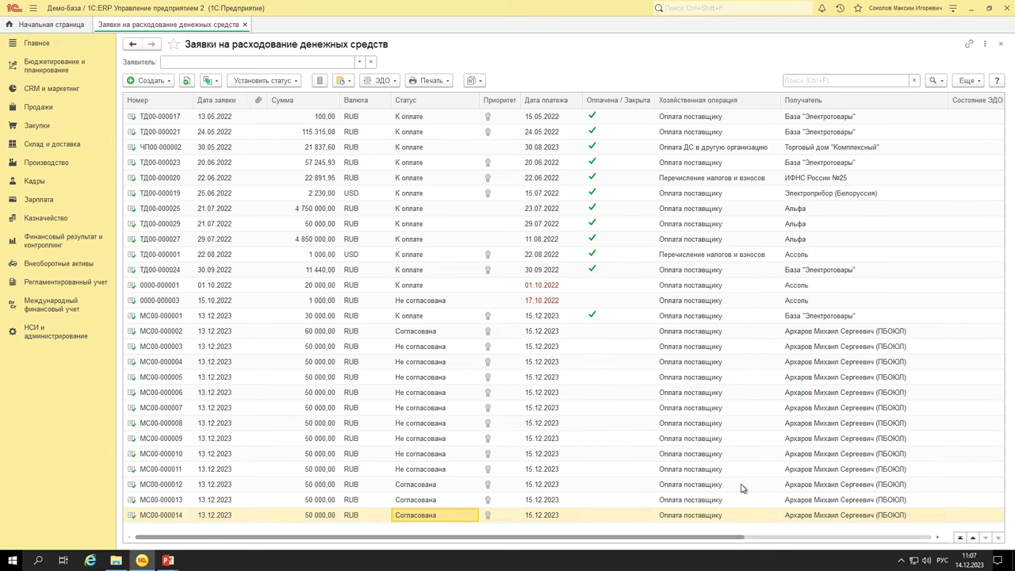
pyautogui.moveTo(566, 540); pyautogui.dragTo(845, 538)
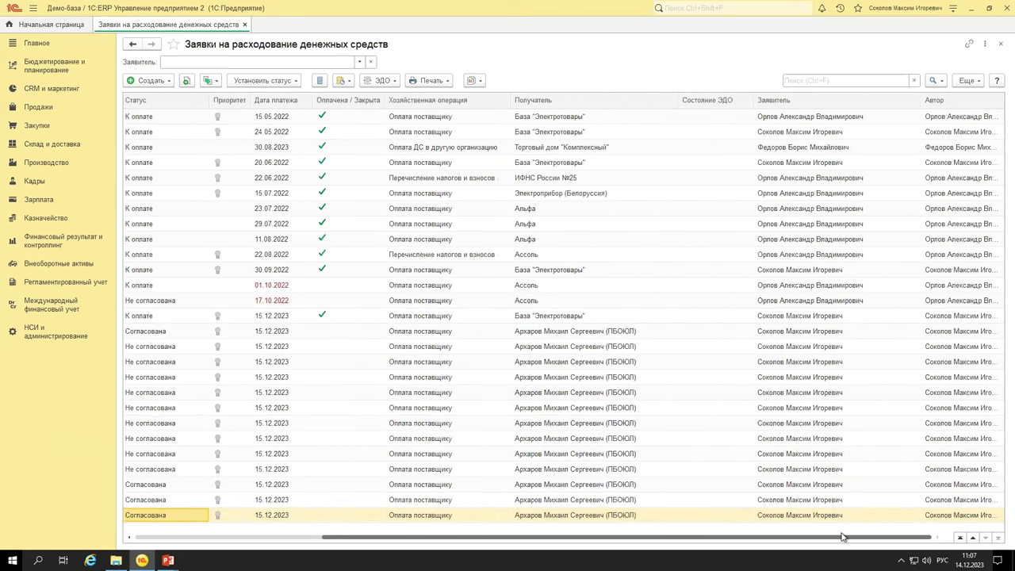
pyautogui.click(814, 485)
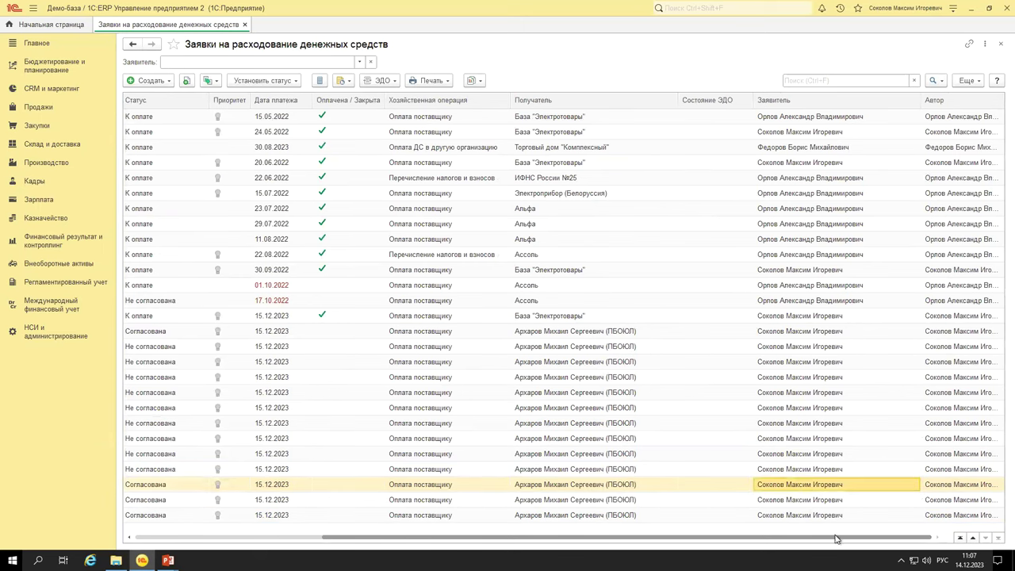
pyautogui.moveTo(834, 541); pyautogui.dragTo(460, 543)
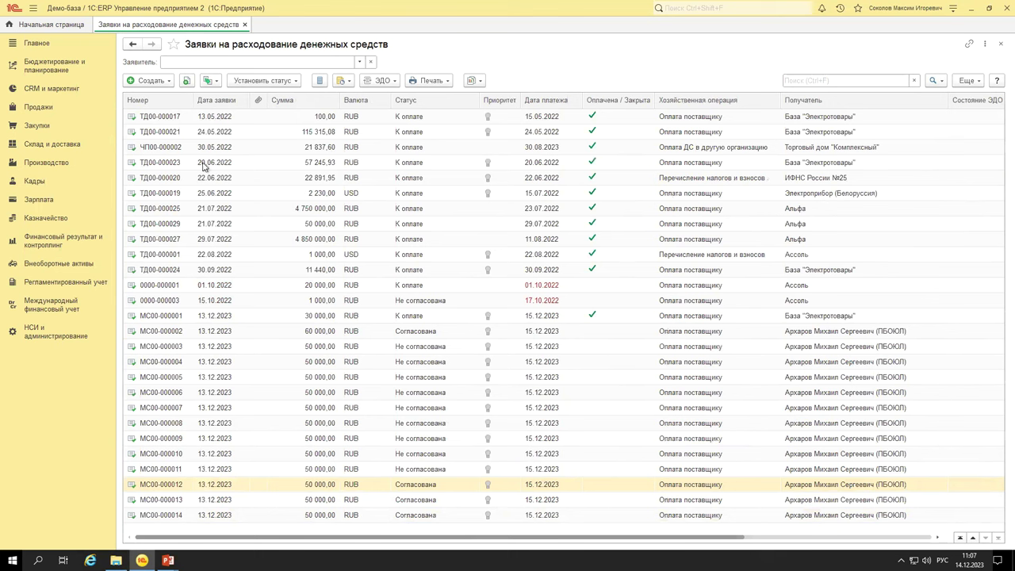
# Create a new cash expenditure request for a supplier payment (Оплату поставщику).
pyautogui.click(173, 83)
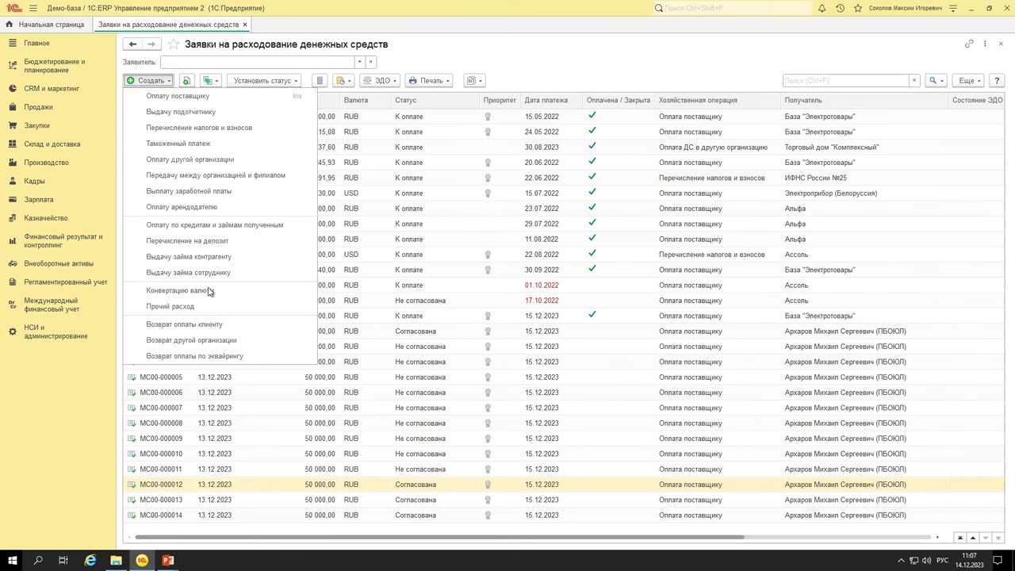
pyautogui.click(169, 98)
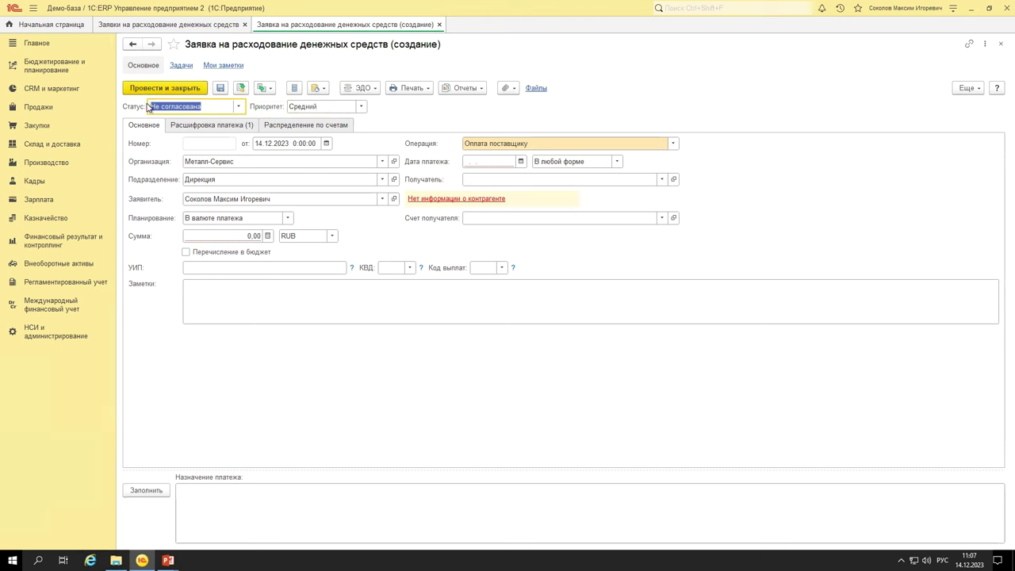
# Examine the new request's status and priority options and the form for adding a payment priority, without changing anything.
pyautogui.click(237, 108)
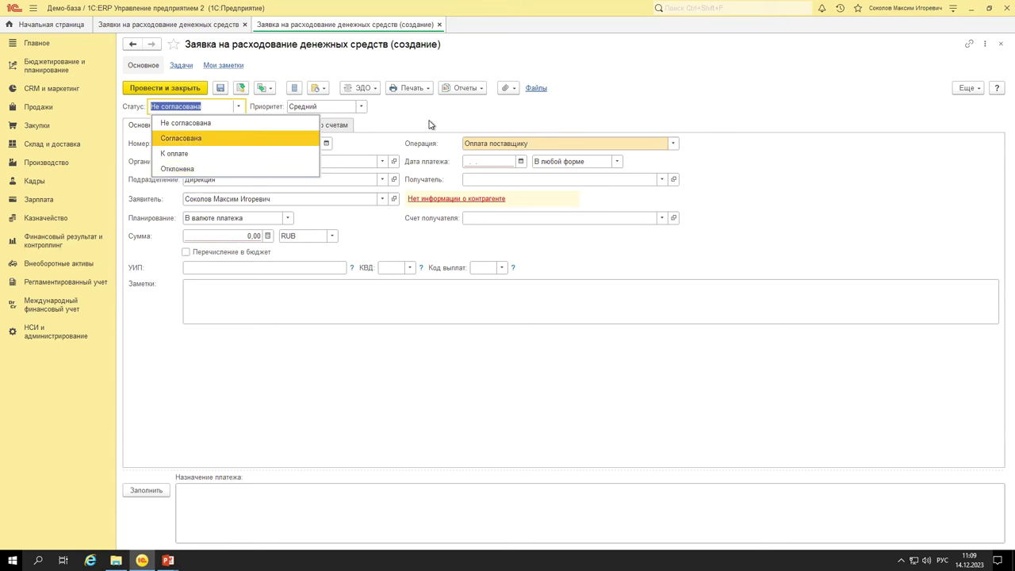
pyautogui.press('Escape')
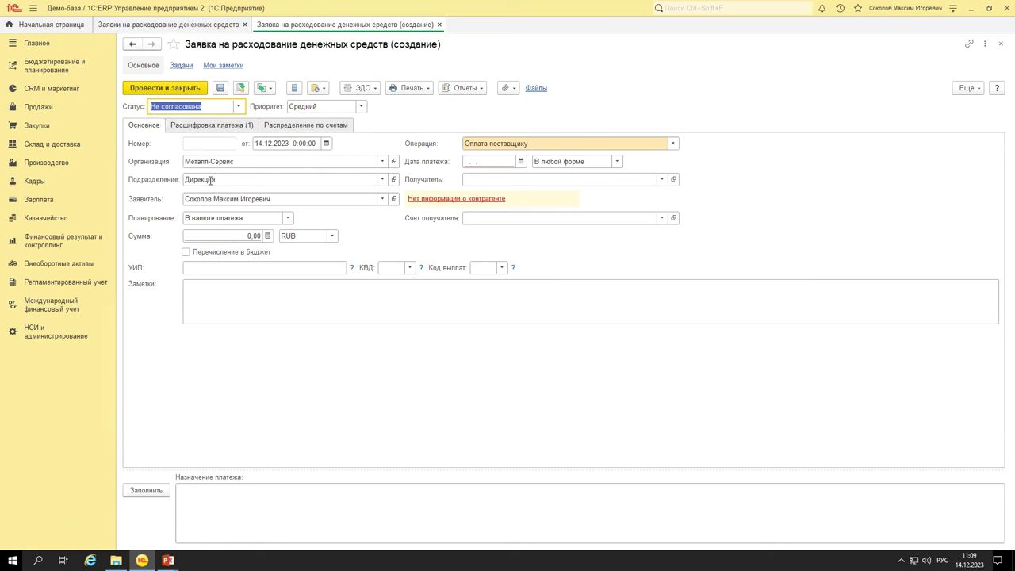
pyautogui.click(362, 107)
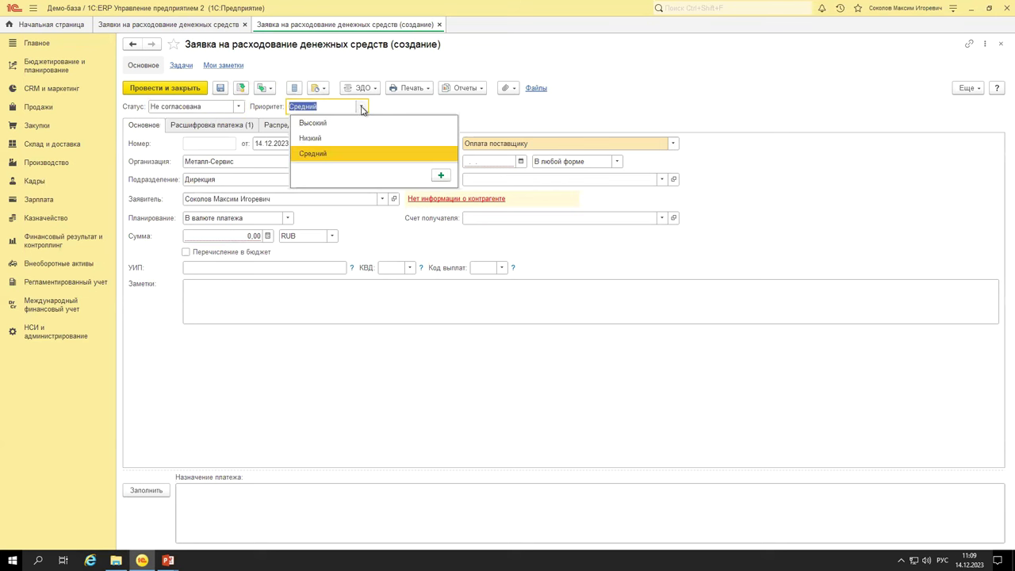
pyautogui.click(441, 175)
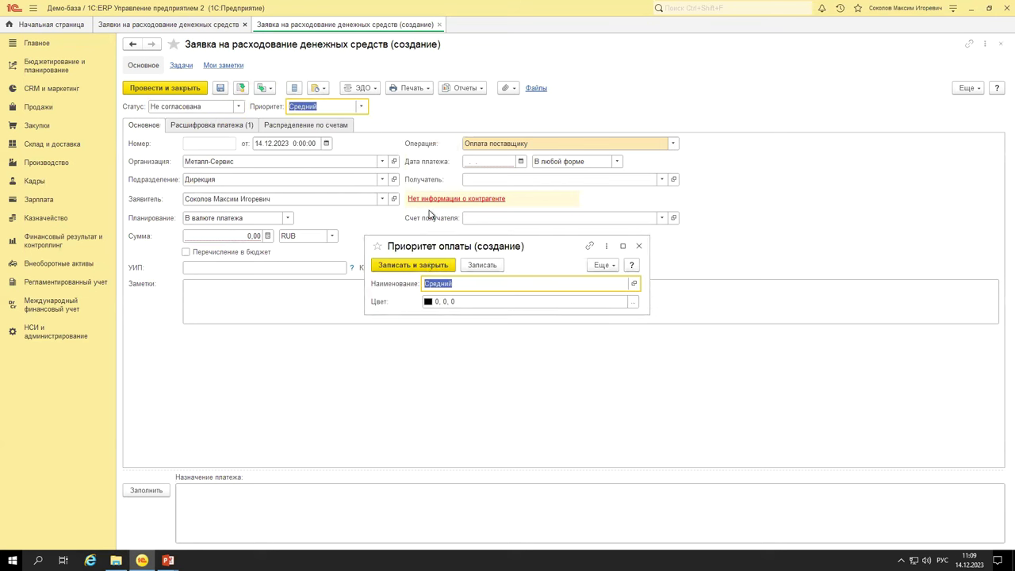
pyautogui.click(640, 247)
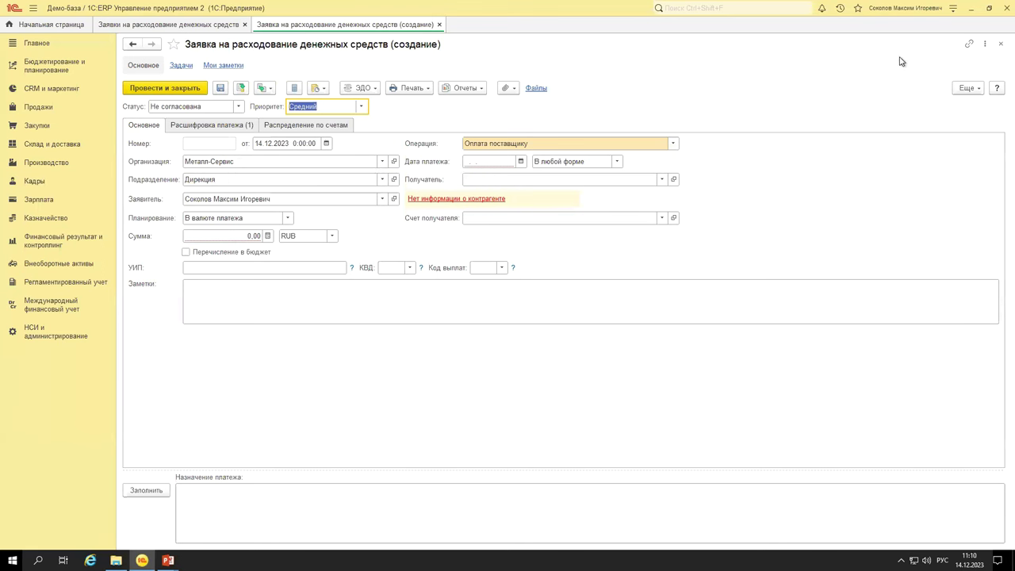
# Check the configuration version in the program information and close it.
pyautogui.click(955, 10)
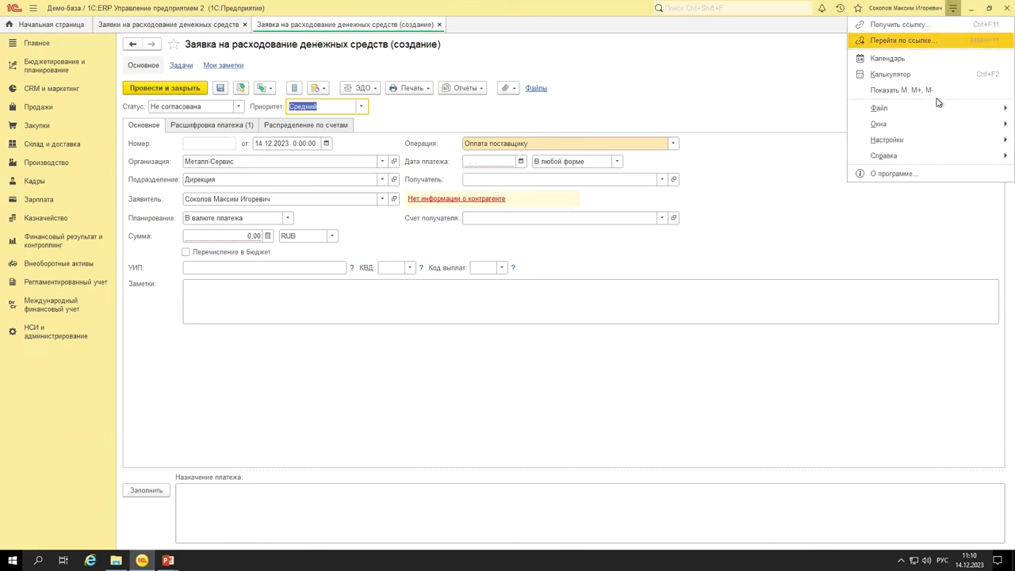
pyautogui.click(893, 174)
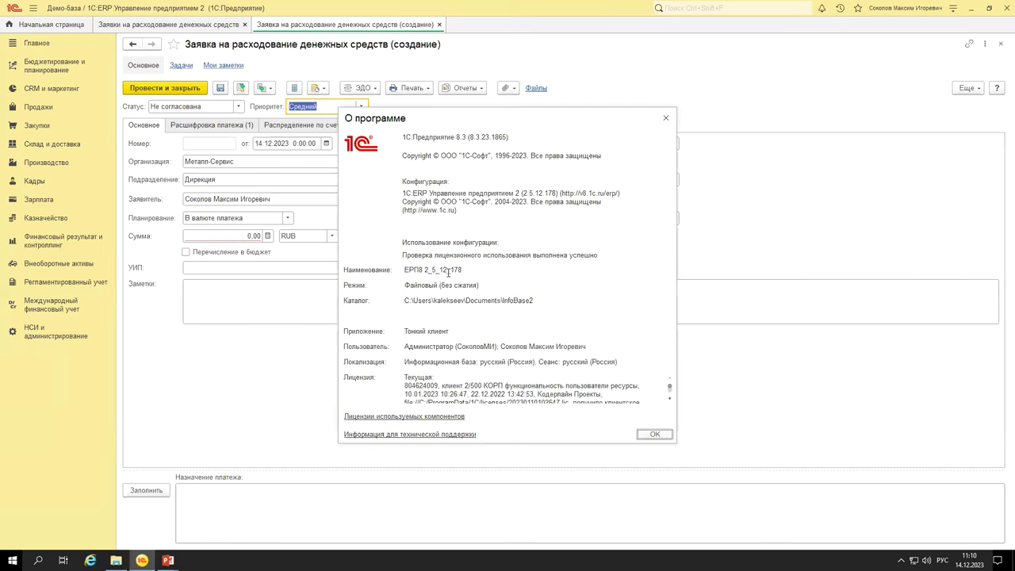
pyautogui.click(536, 193)
pyautogui.click(529, 192)
pyautogui.moveTo(522, 193); pyautogui.dragTo(555, 193)
pyautogui.click(555, 202)
pyautogui.moveTo(524, 193); pyautogui.dragTo(557, 192)
pyautogui.click(665, 119)
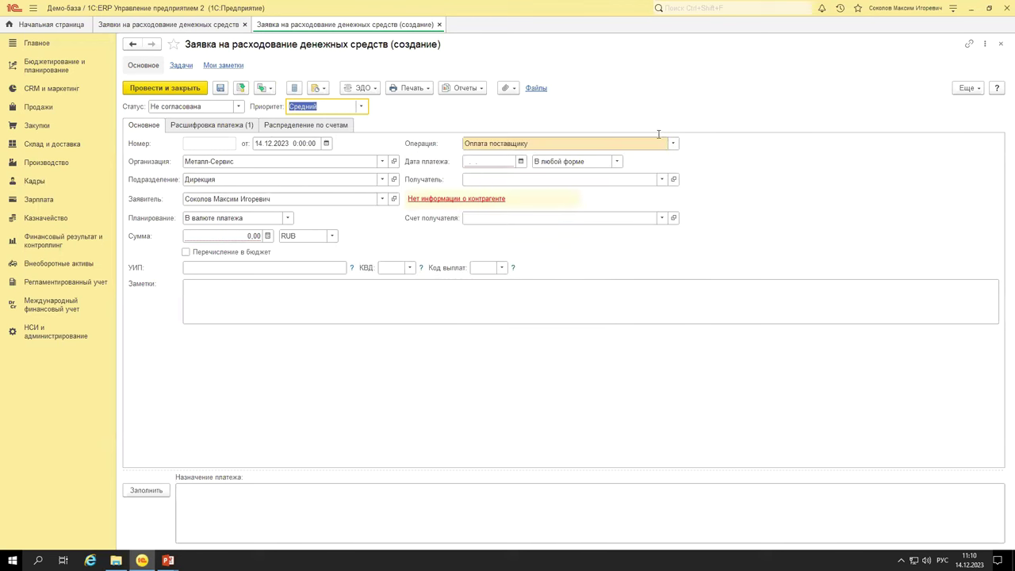
# Review the new request's department field and payment details (Расшифровка платежа), and return to its main details (Основное).
pyautogui.click(162, 184)
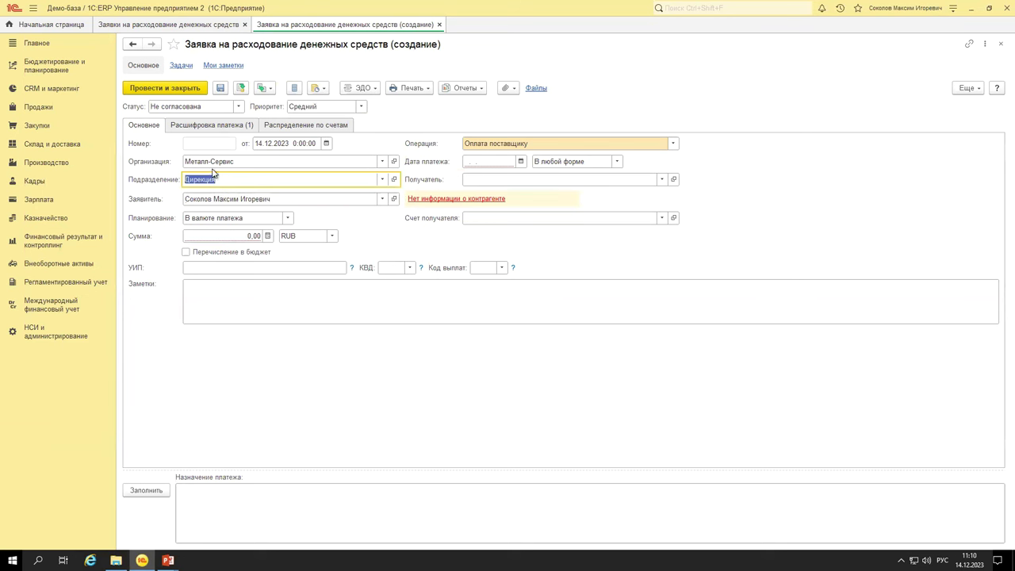
pyautogui.click(177, 125)
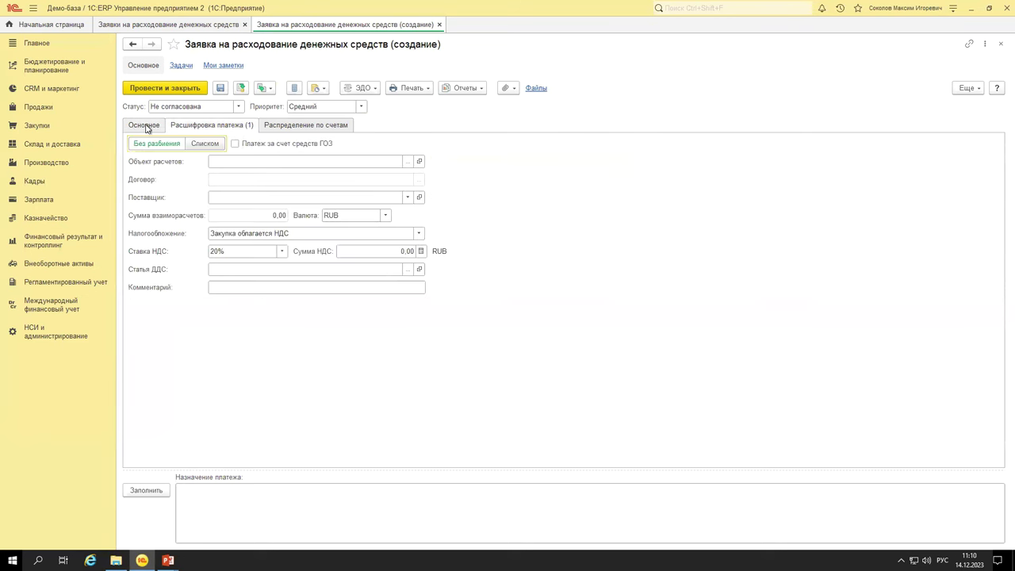
pyautogui.click(144, 125)
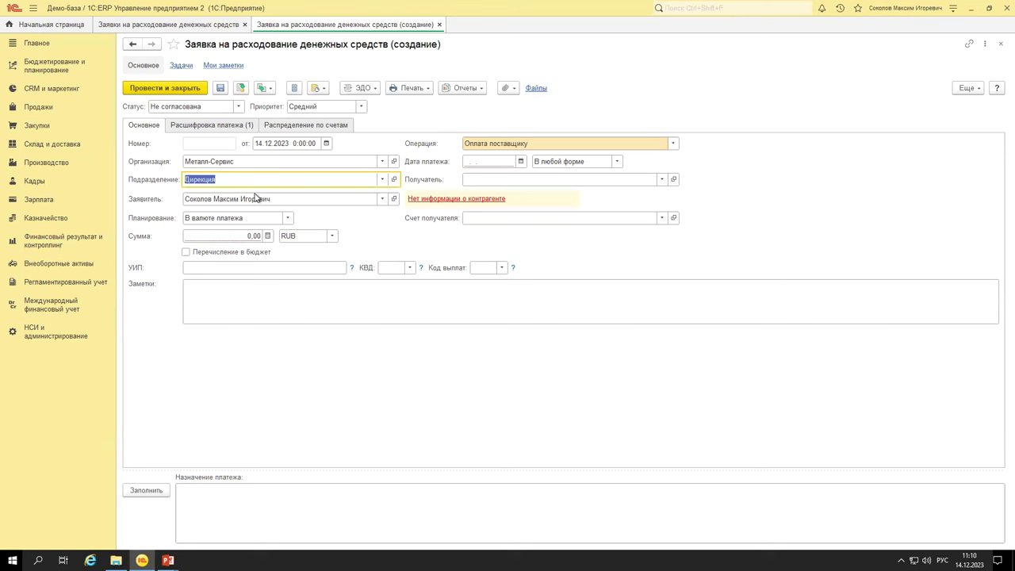
# Check the planning (Планирование) options, set the request amount to 100 000, and review the currency choices while keeping RUB.
pyautogui.click(288, 219)
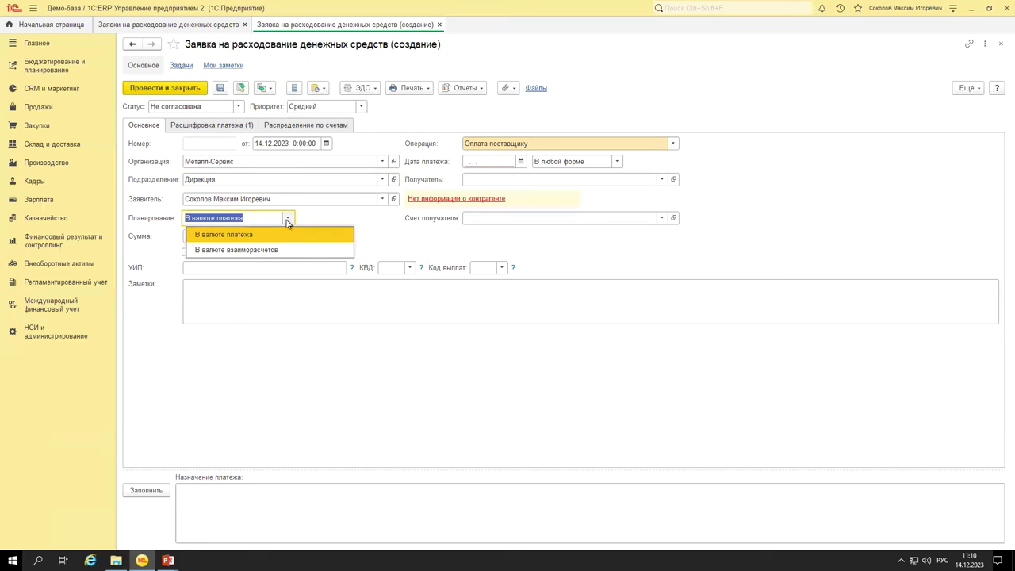
pyautogui.click(291, 221)
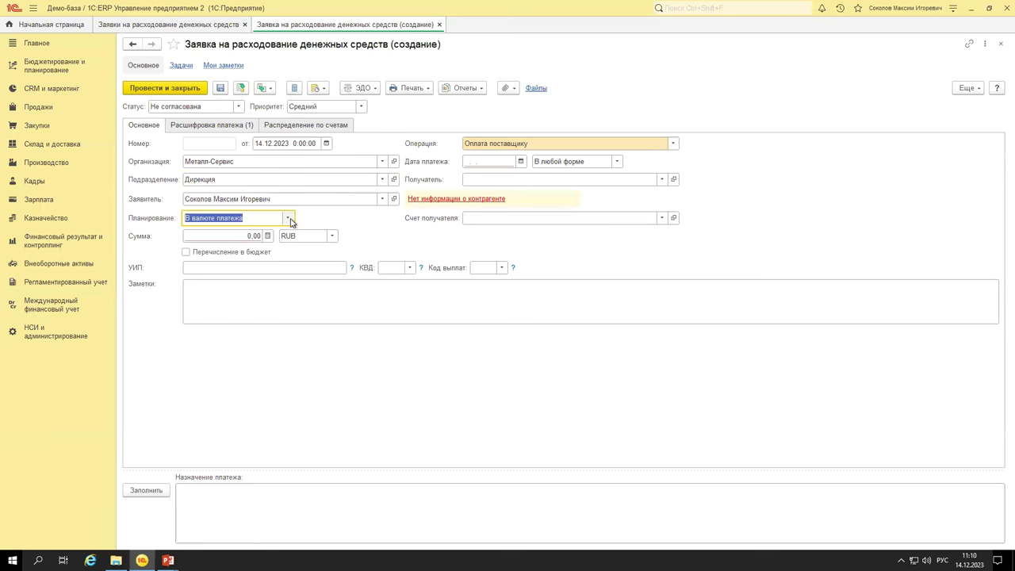
pyautogui.click(245, 236)
pyautogui.write('100 00')
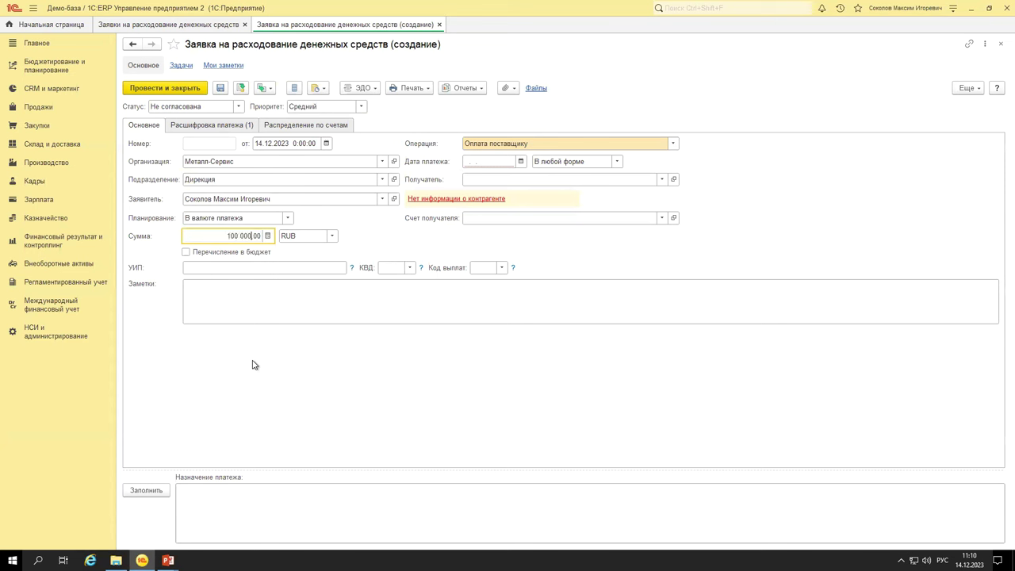
pyautogui.write('0')
pyautogui.press('Tab')
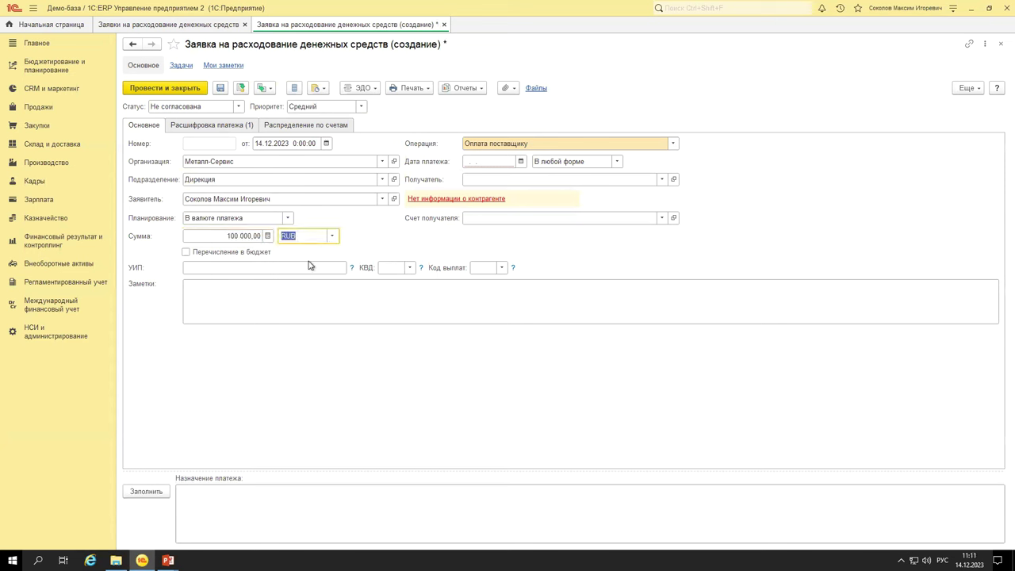
pyautogui.click(332, 236)
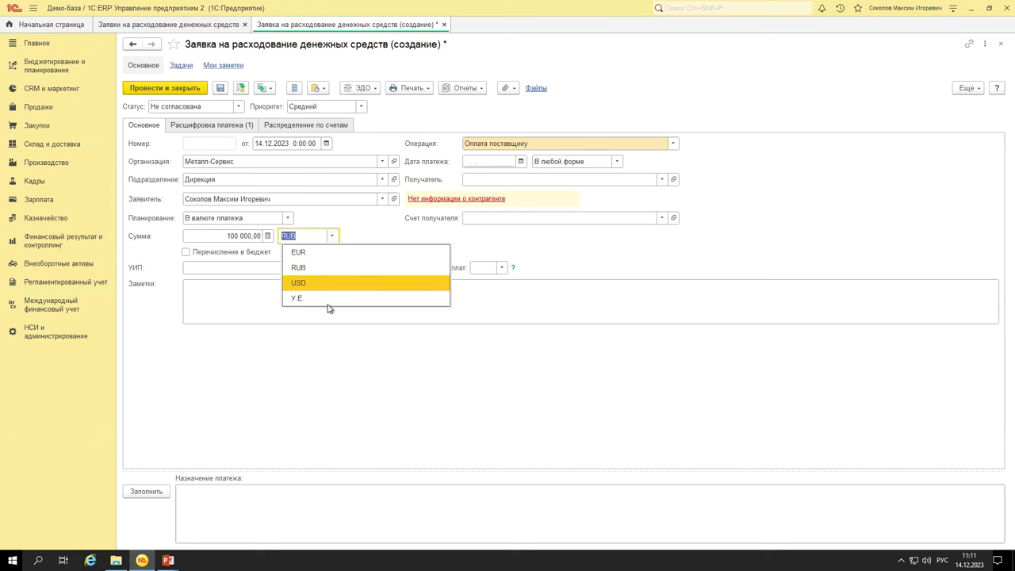
pyautogui.click(347, 236)
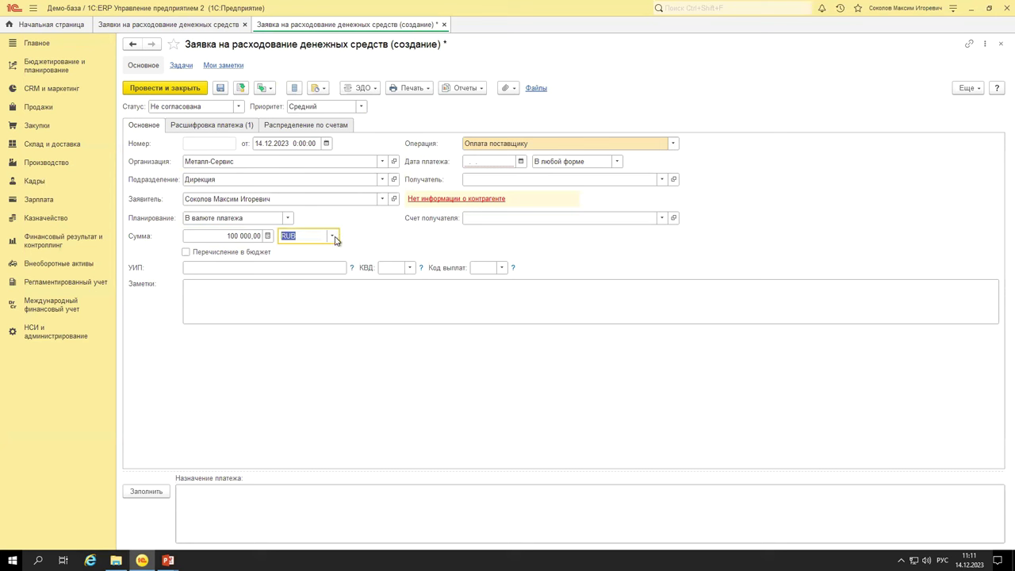
# Temporarily enable the budget transfer option (Перечисление в бюджет), view its payment requisites, and disable it.
pyautogui.click(186, 253)
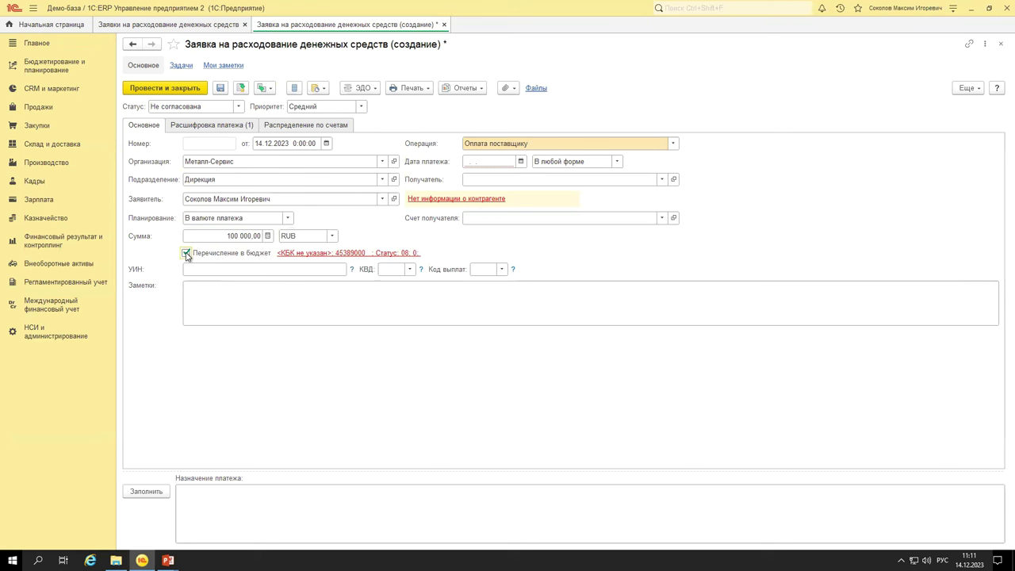
pyautogui.click(331, 254)
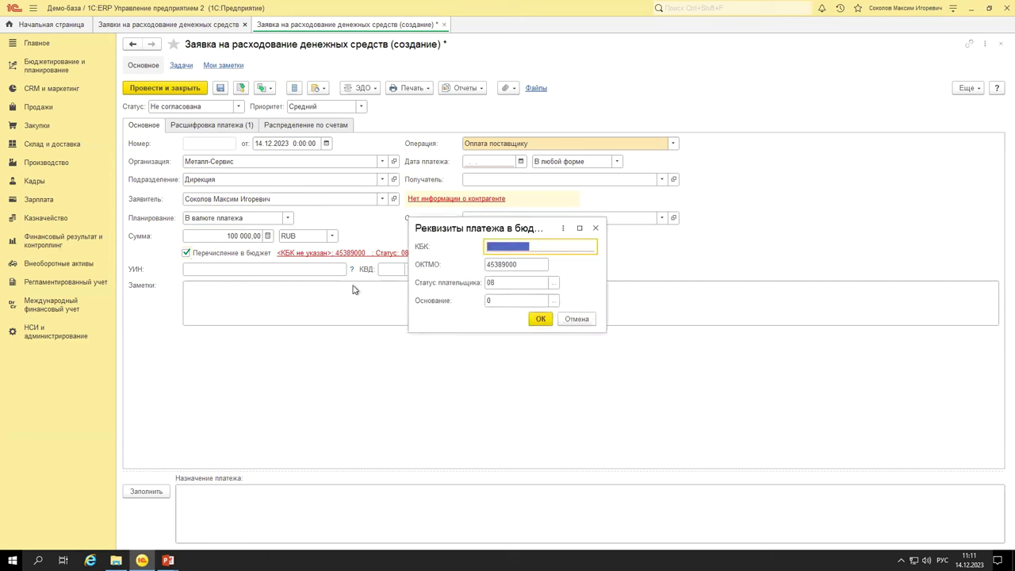
pyautogui.press('Escape')
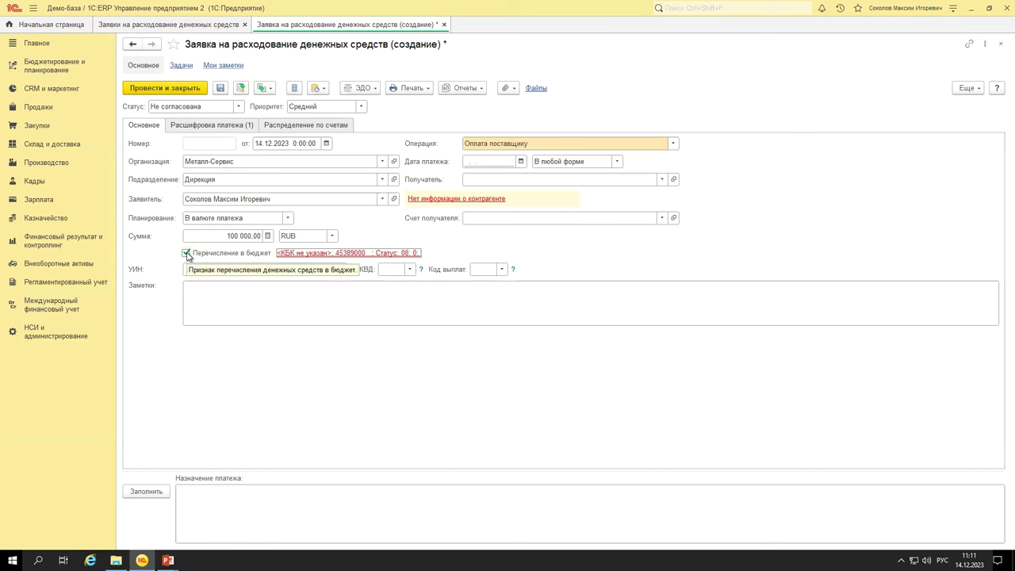
pyautogui.click(187, 254)
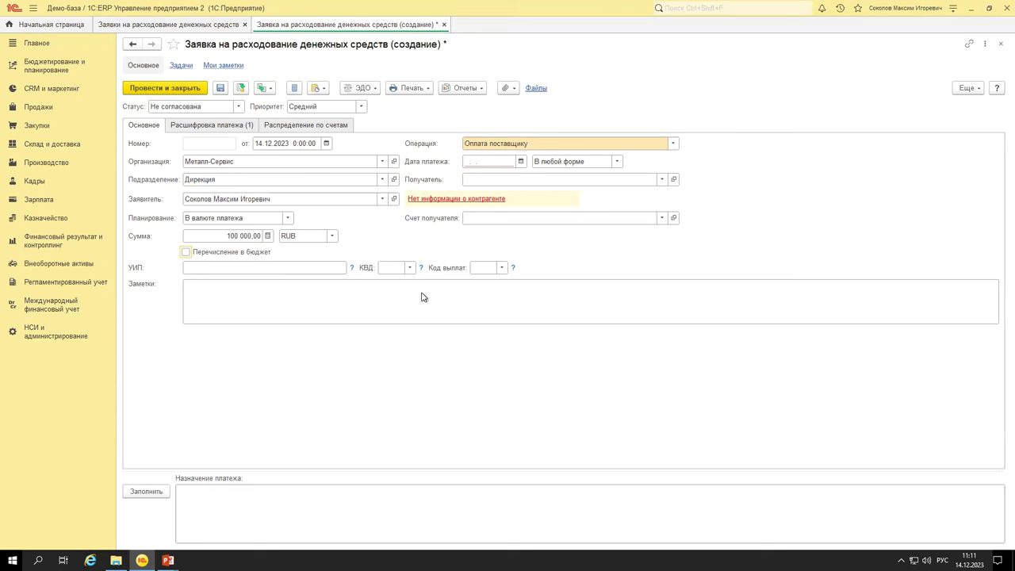
# Enter the note 1234567 in Заметки and review the available operation types, keeping Оплата поставщику.
pyautogui.click(276, 289)
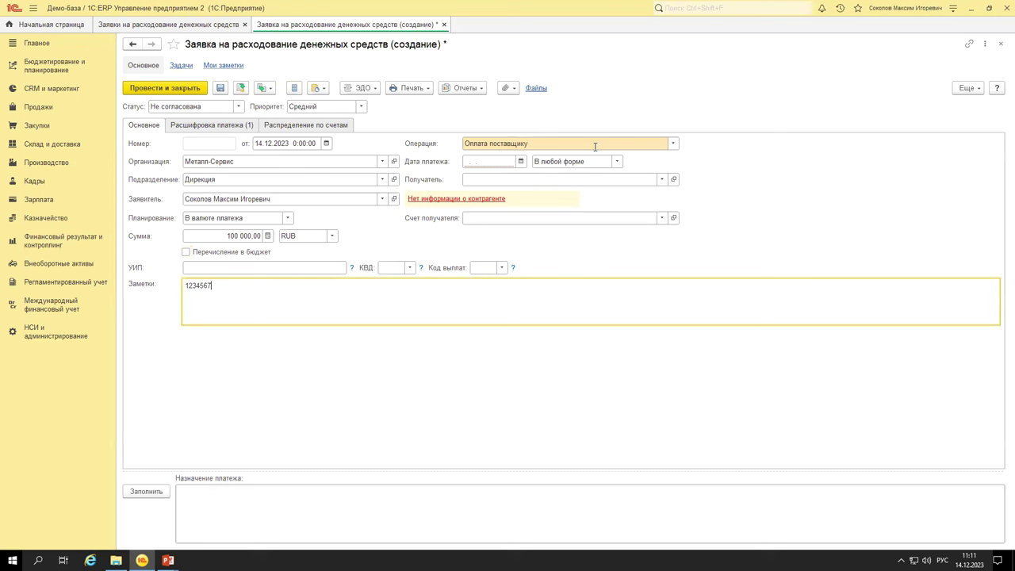
pyautogui.click(674, 143)
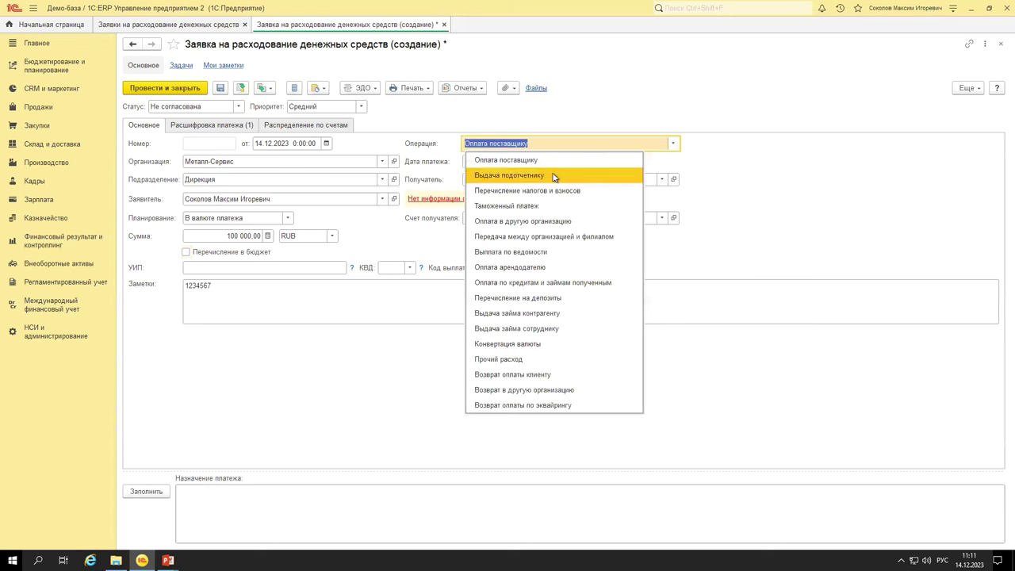
pyautogui.click(733, 169)
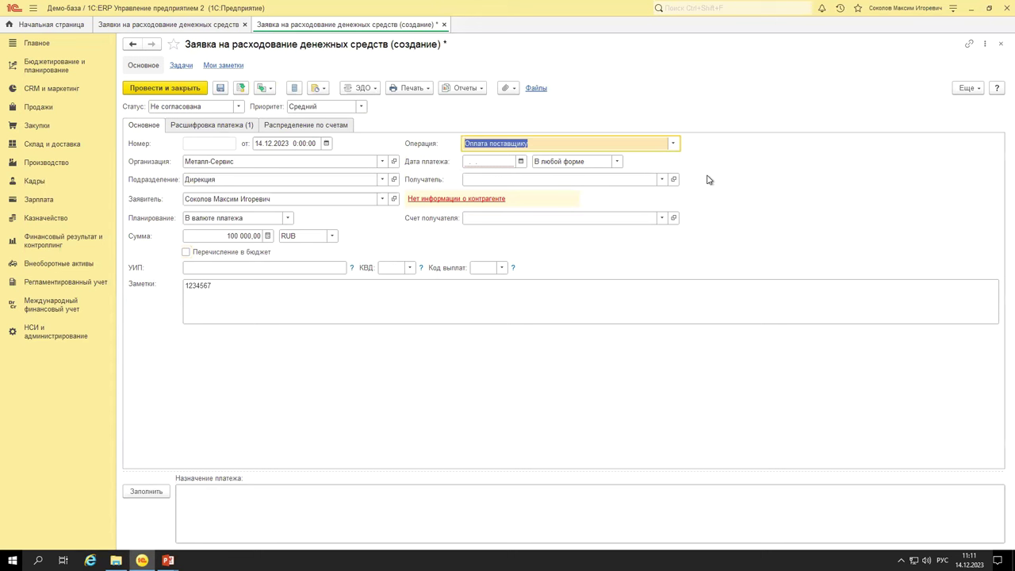
# Set the payment date to 15.12.2023 and the payment form to non-cash (Безналичными).
pyautogui.click(482, 163)
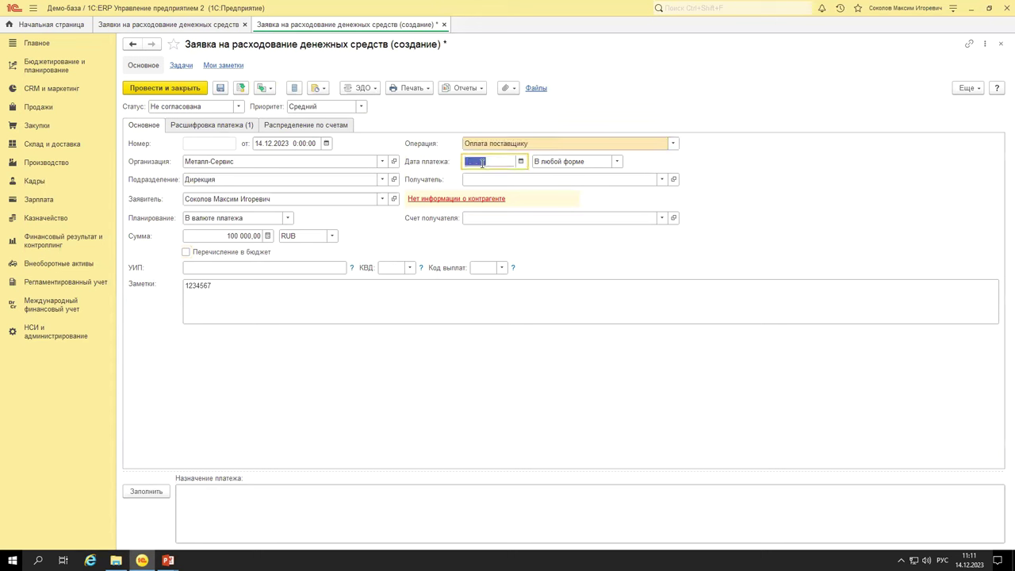
pyautogui.write('15.12')
pyautogui.press('Return')
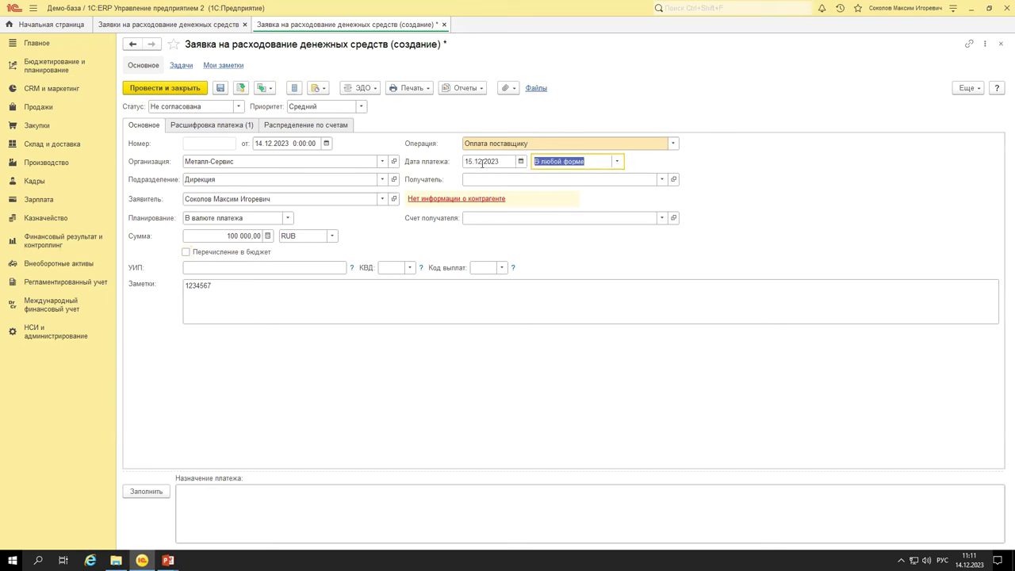
pyautogui.click(618, 162)
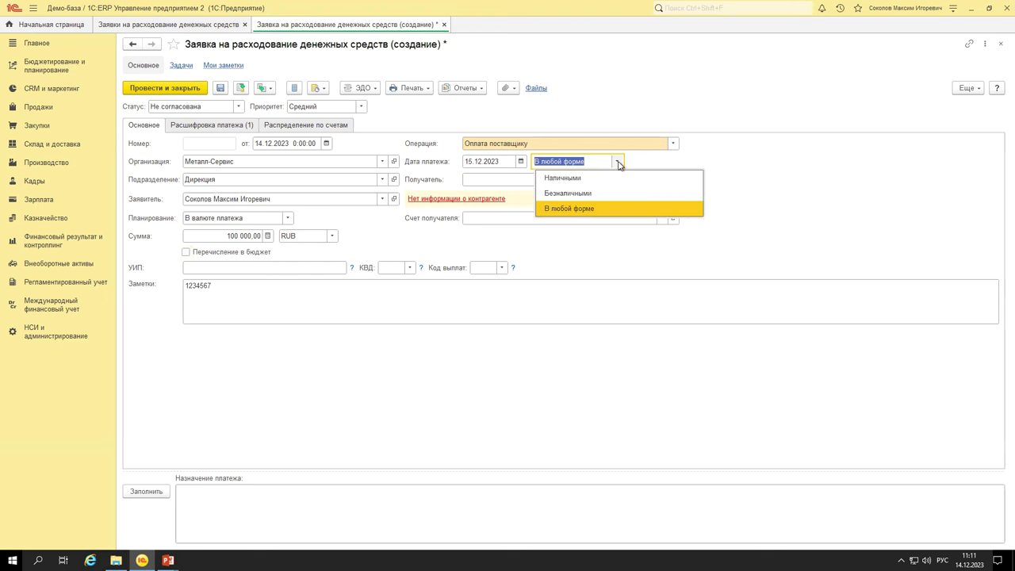
pyautogui.click(778, 170)
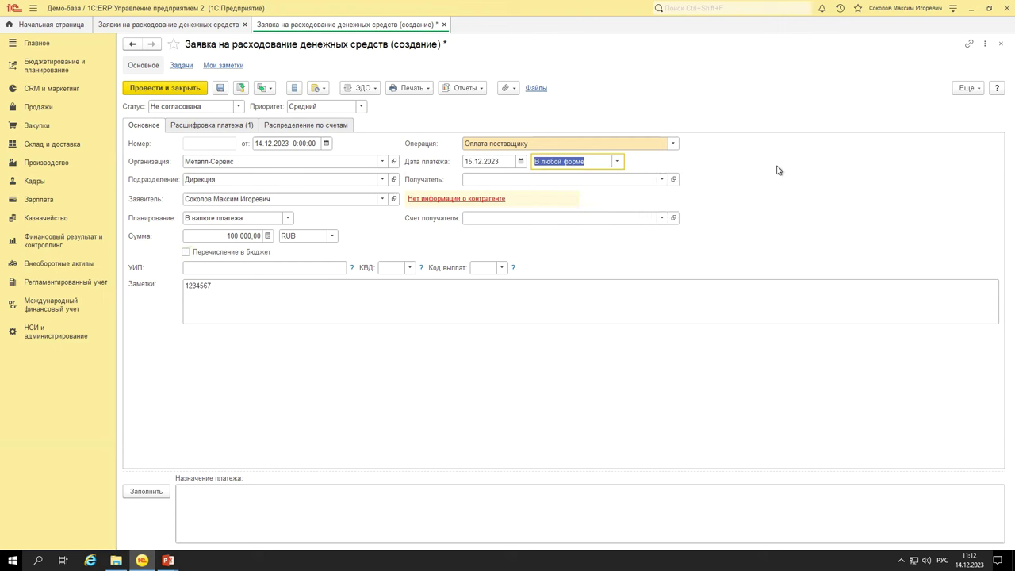
pyautogui.click(619, 164)
pyautogui.click(582, 194)
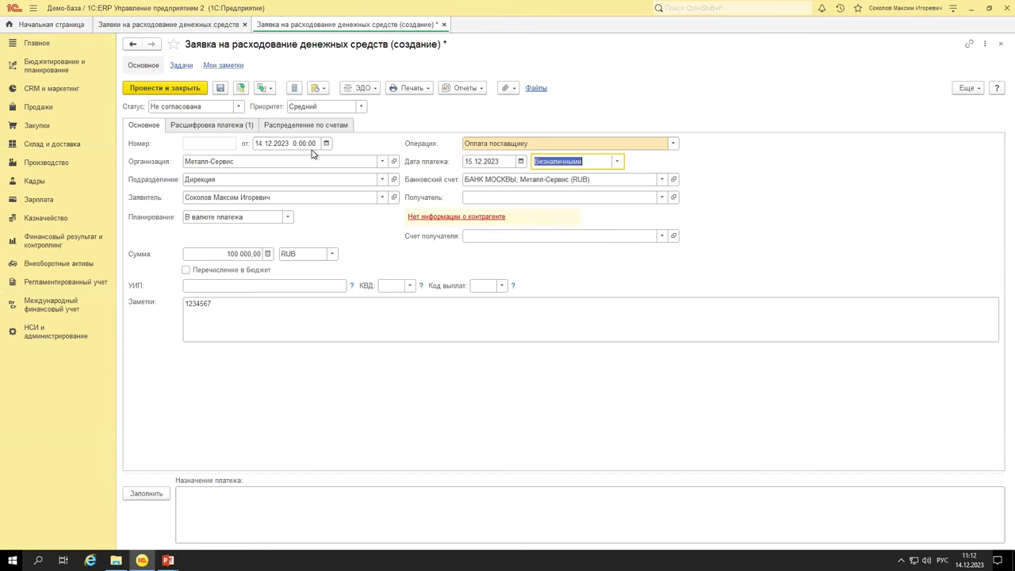
# Examine the organization's БАНК МОСКВЫ account record, including its payment order printing, bank exchange and accounting settings, and return to the request.
pyautogui.click(665, 181)
pyautogui.click(486, 220)
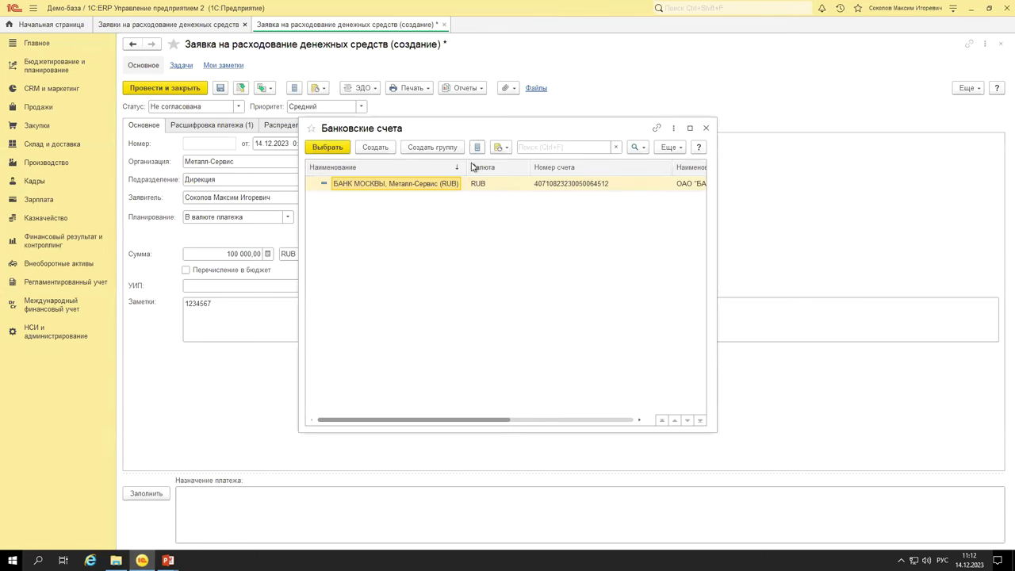
pyautogui.rightClick(441, 189)
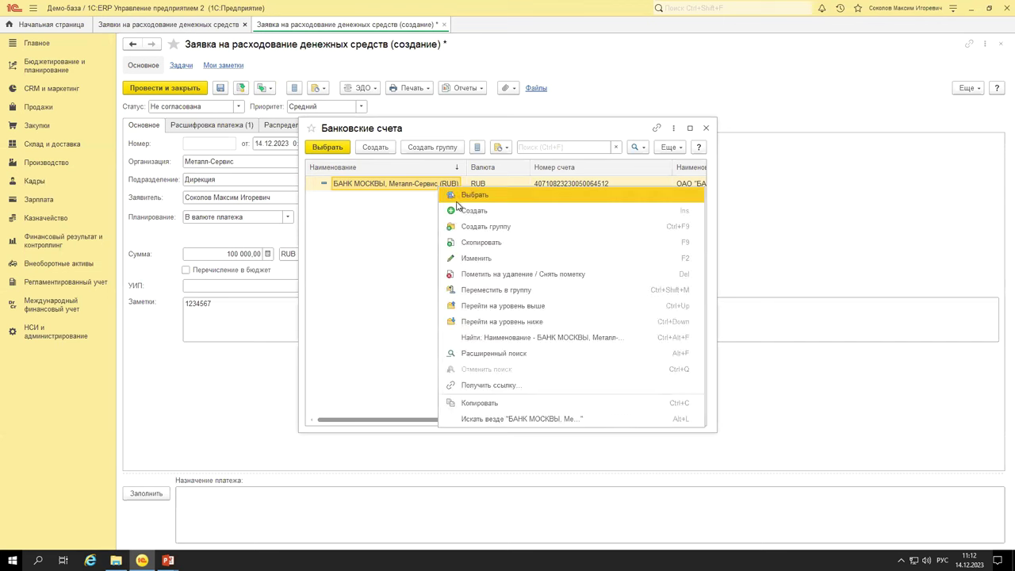
pyautogui.click(477, 259)
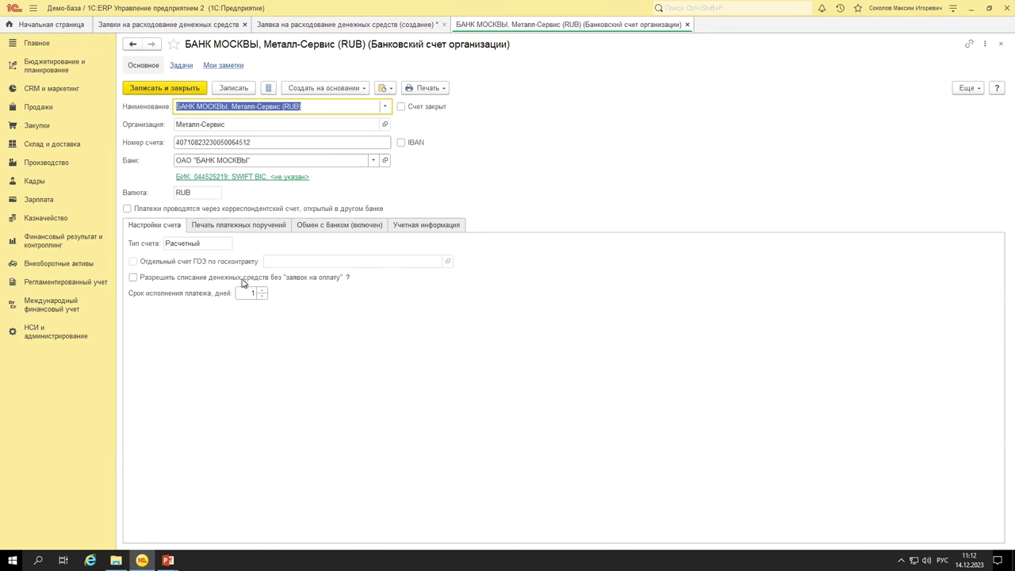
pyautogui.click(252, 228)
pyautogui.click(315, 227)
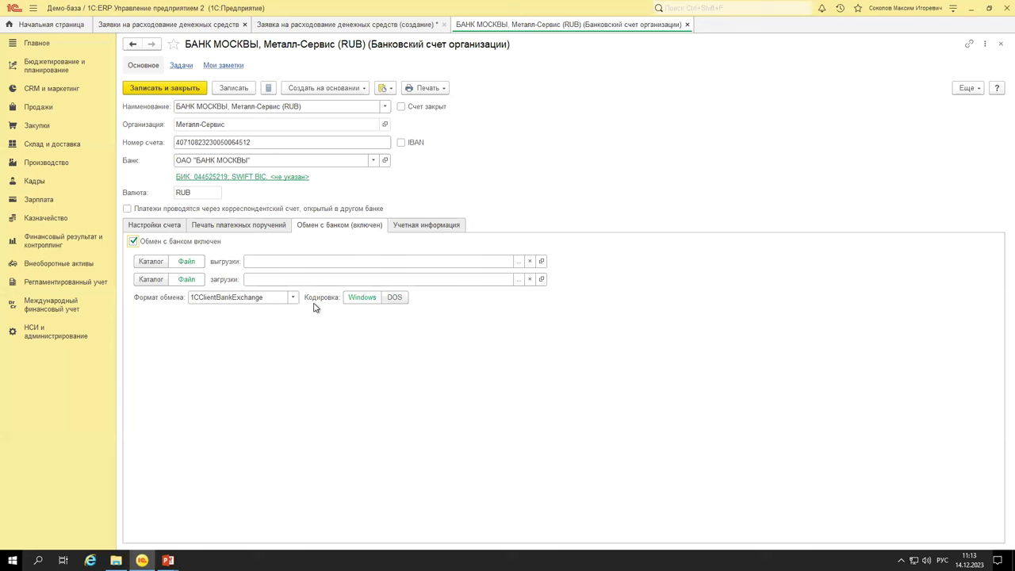
pyautogui.click(408, 227)
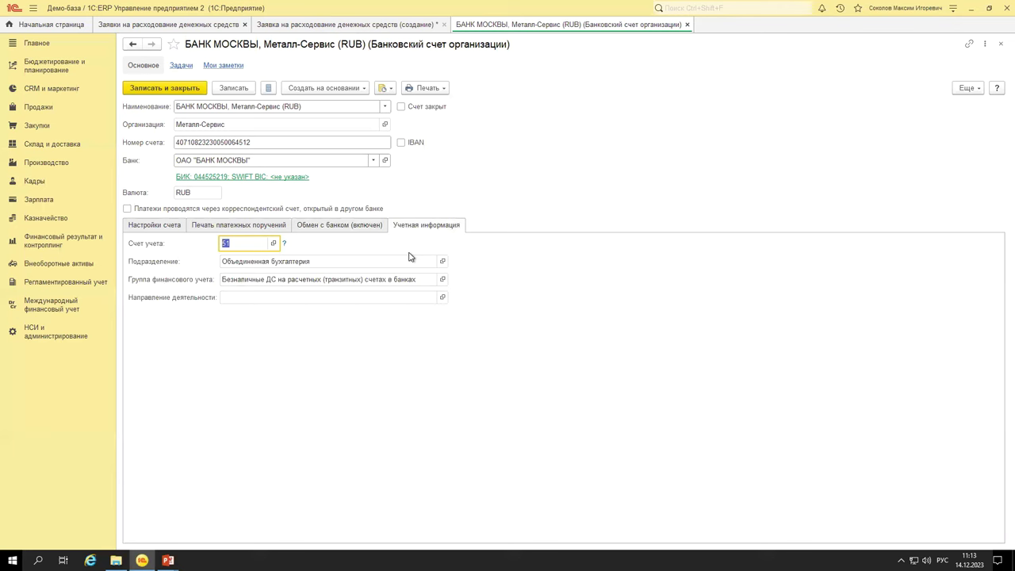
pyautogui.click(687, 25)
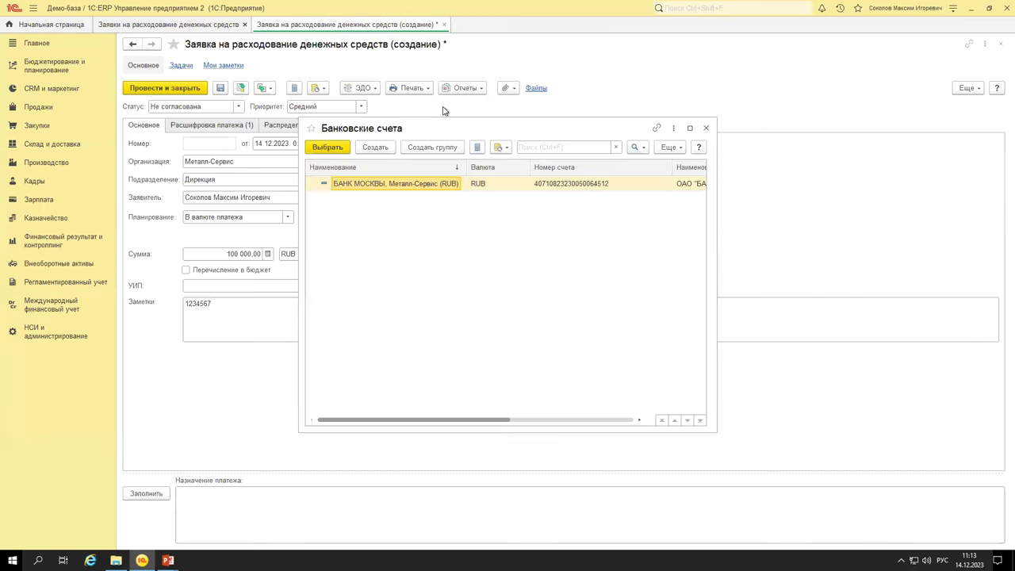
pyautogui.click(705, 128)
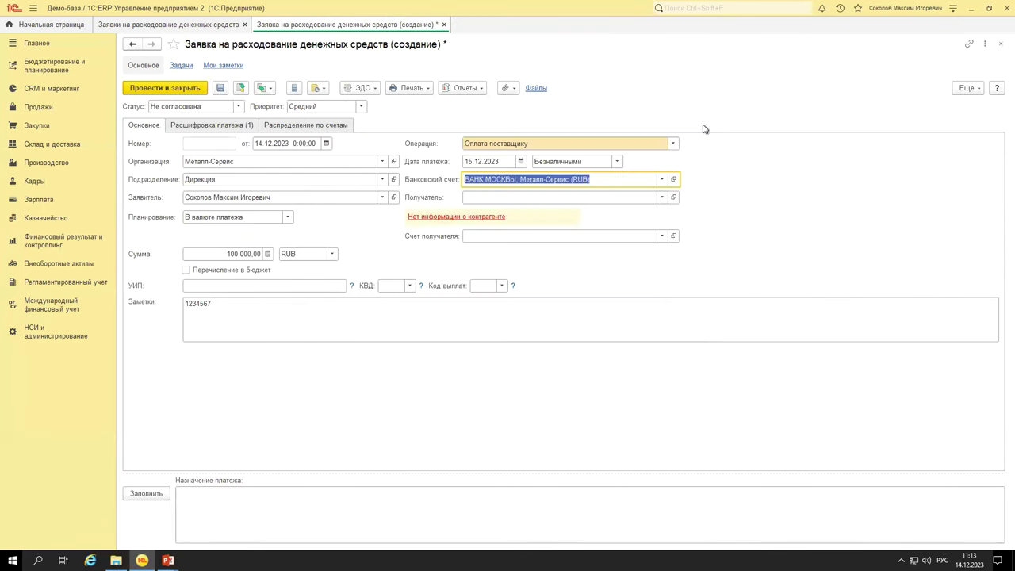
# Select База "Электротовары" from the full counterparty list as the payment recipient (Получатель).
pyautogui.click(621, 197)
pyautogui.click(493, 236)
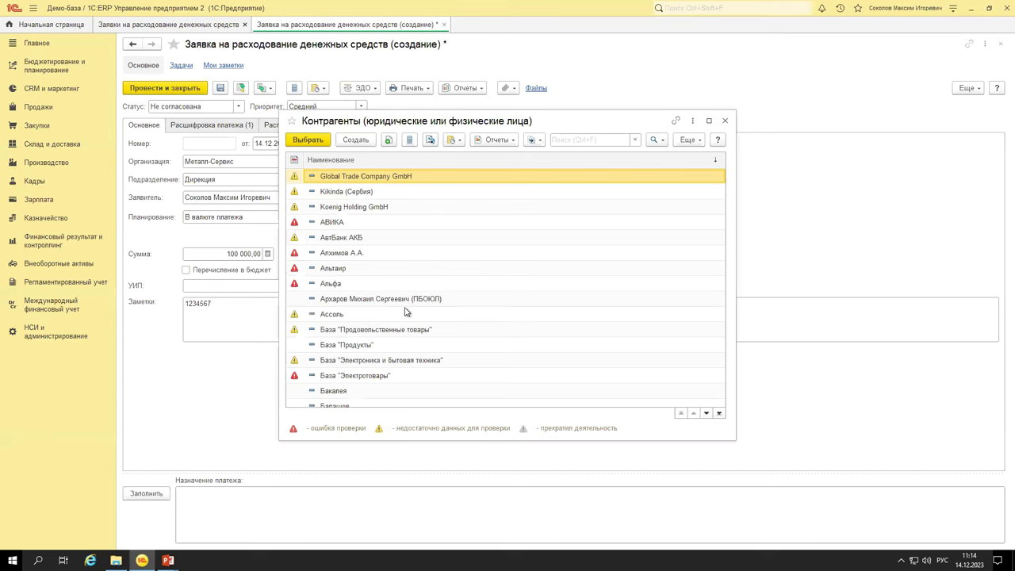
pyautogui.scroll(-3, 406, 306)
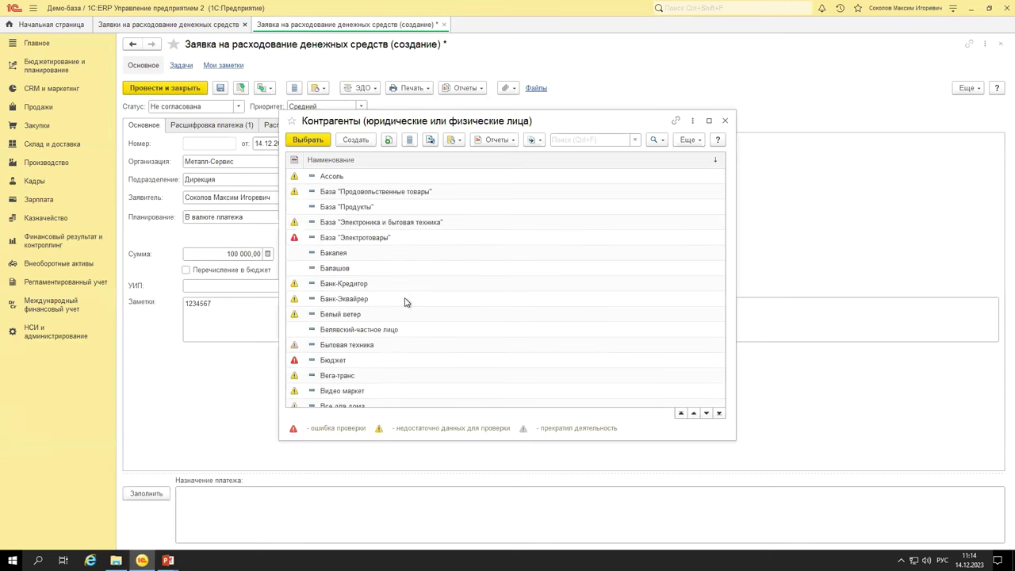
pyautogui.doubleClick(379, 238)
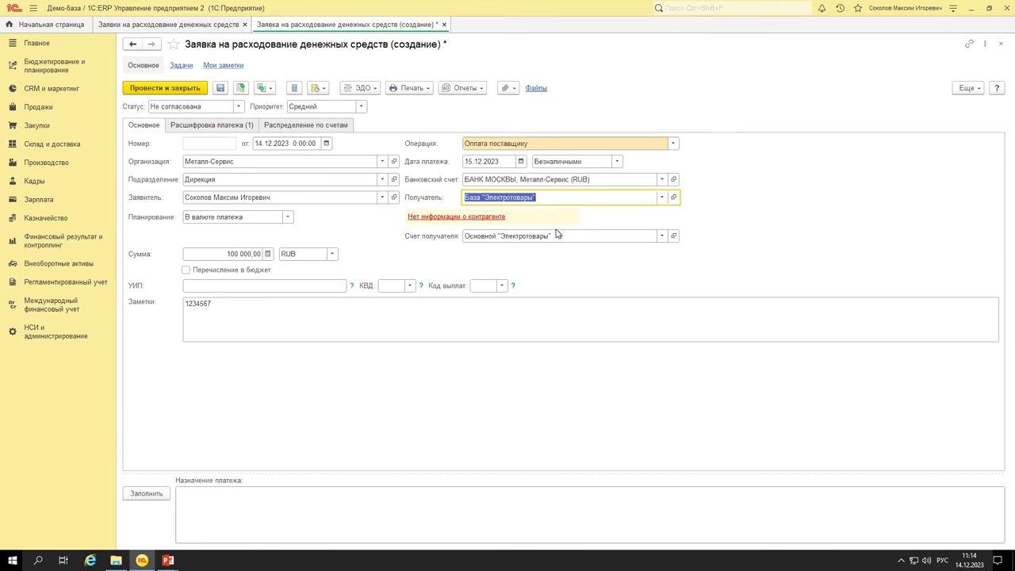
# Inspect the records behind the recipient's bank account, the recipient and the organization's bank account, closing each one.
pyautogui.press('Tab')
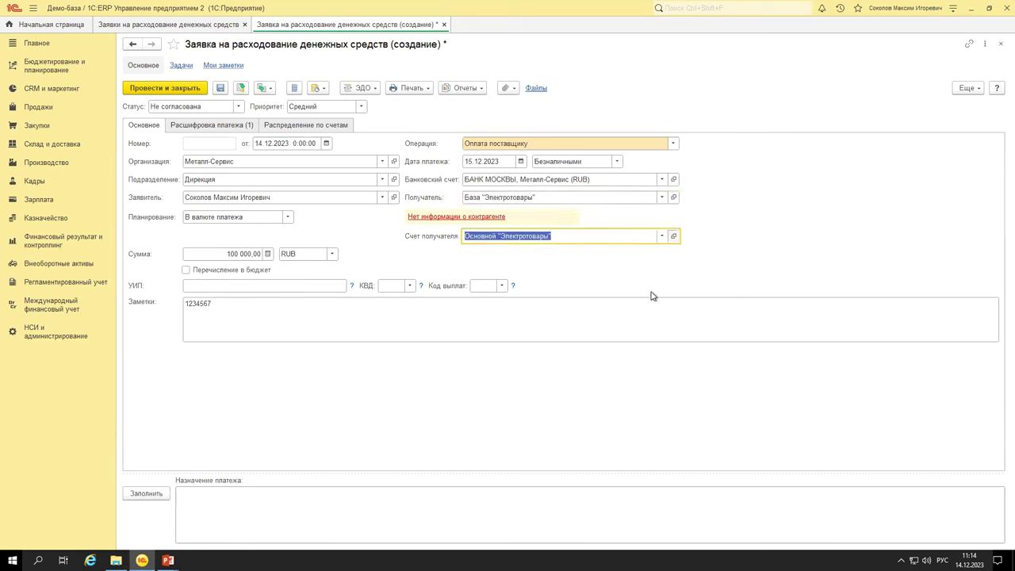
pyautogui.hotkey('shift', 'F4')
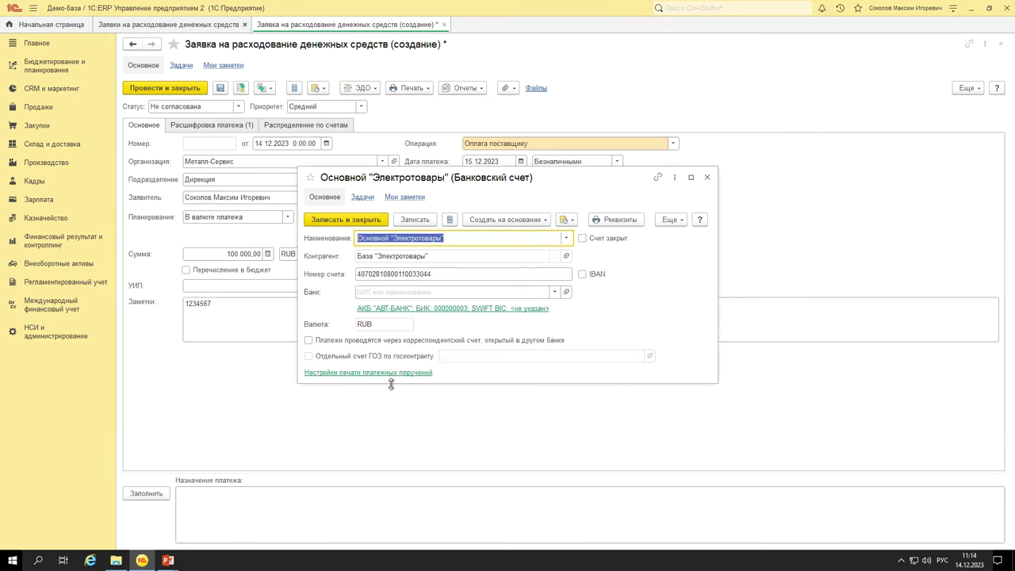
pyautogui.click(707, 177)
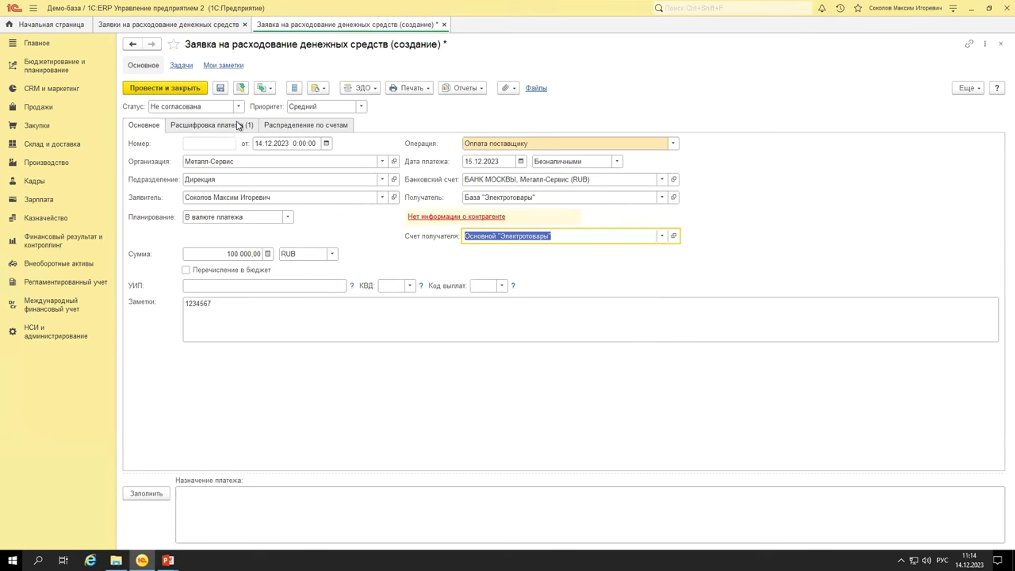
pyautogui.click(673, 198)
pyautogui.press('Escape')
pyautogui.click(673, 180)
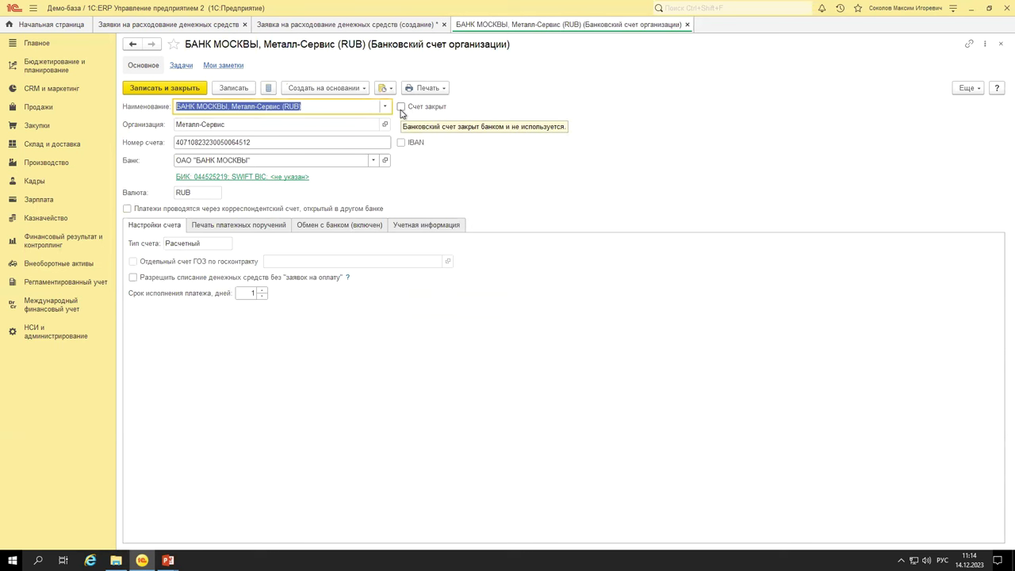
pyautogui.hotkey('ctrl', 'Return')
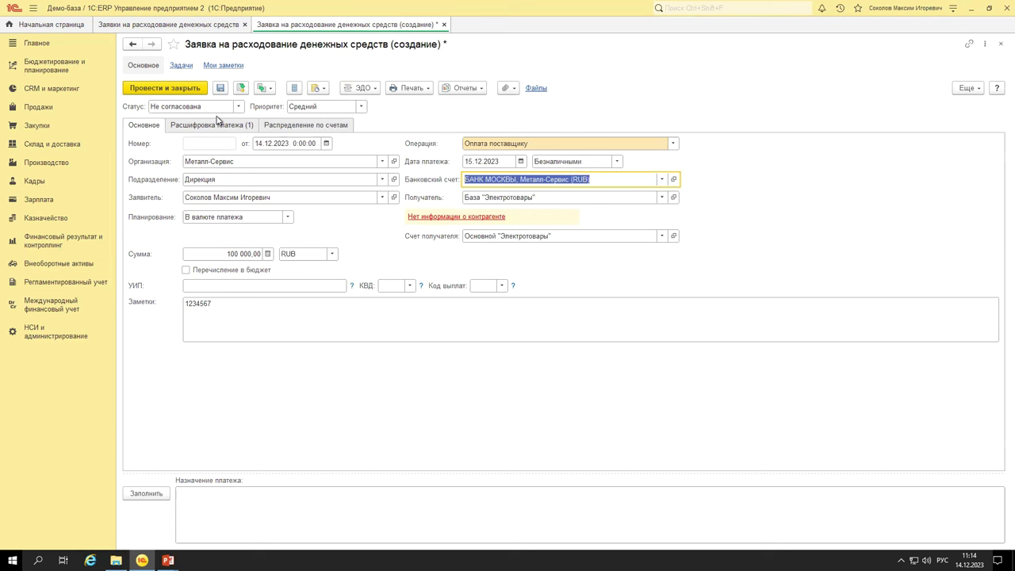
# Review the request's available statuses, keeping Не согласована.
pyautogui.click(239, 106)
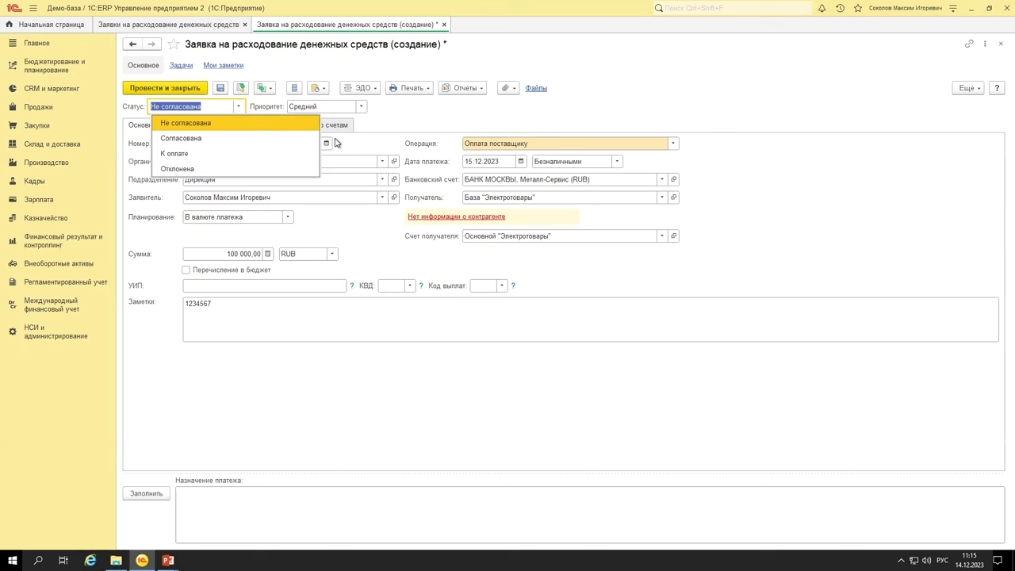
pyautogui.click(292, 122)
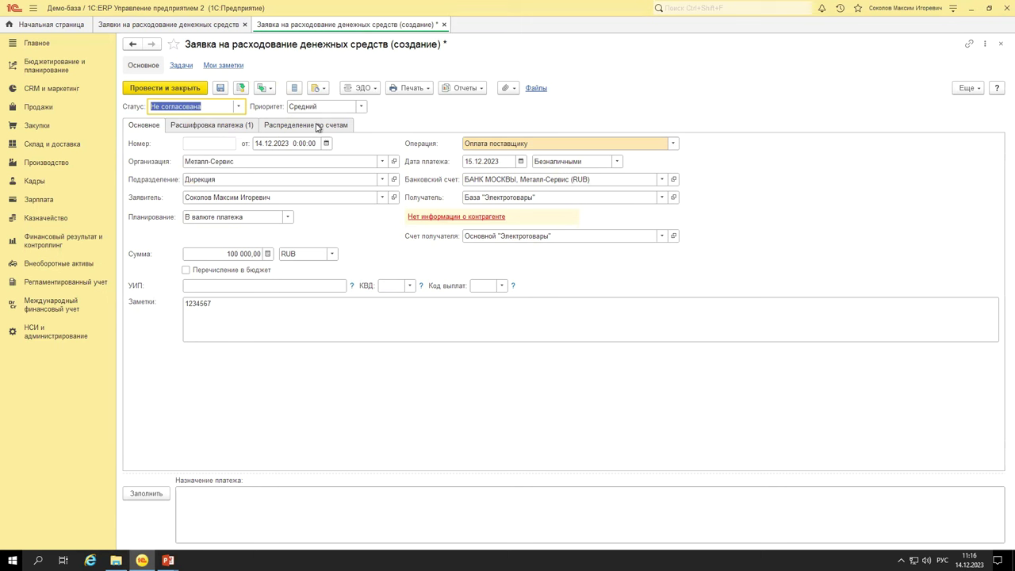
# From all purchase documents, generate a Заявка на расходование ДС based on the 01.12.2022 goods receipt from База "Электроника и бытовая техника".
pyautogui.click(216, 127)
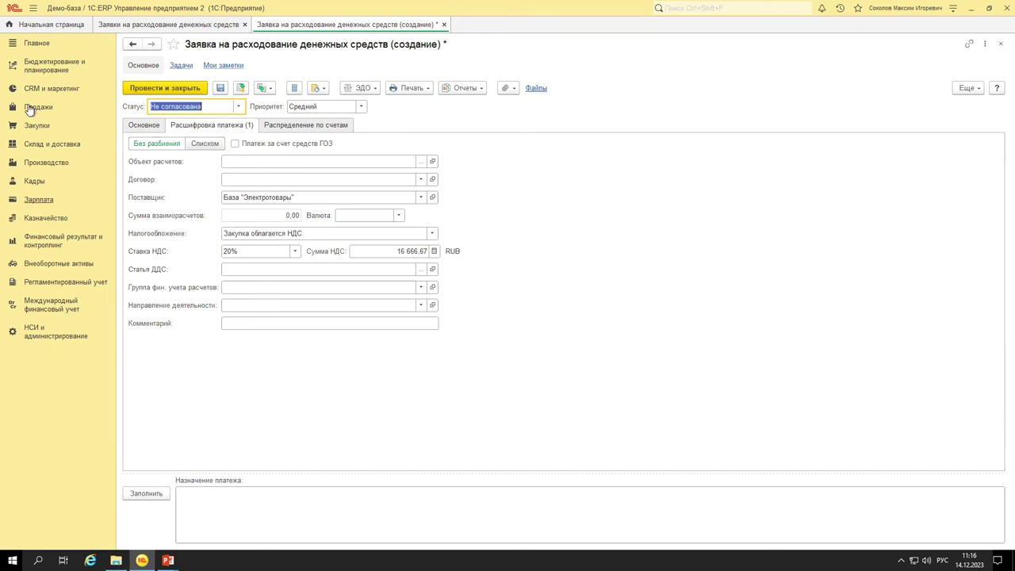
pyautogui.click(38, 127)
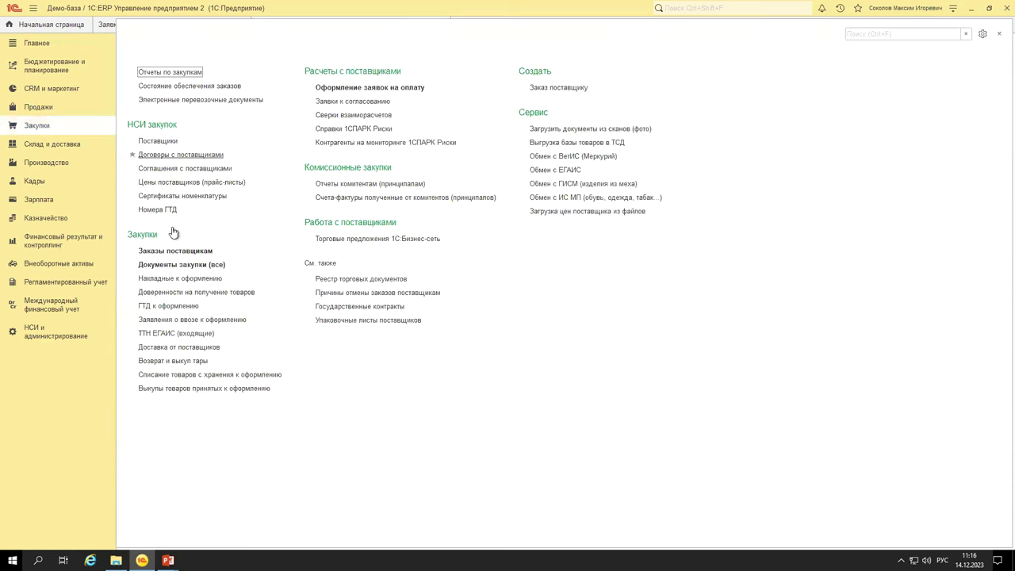
pyautogui.click(179, 264)
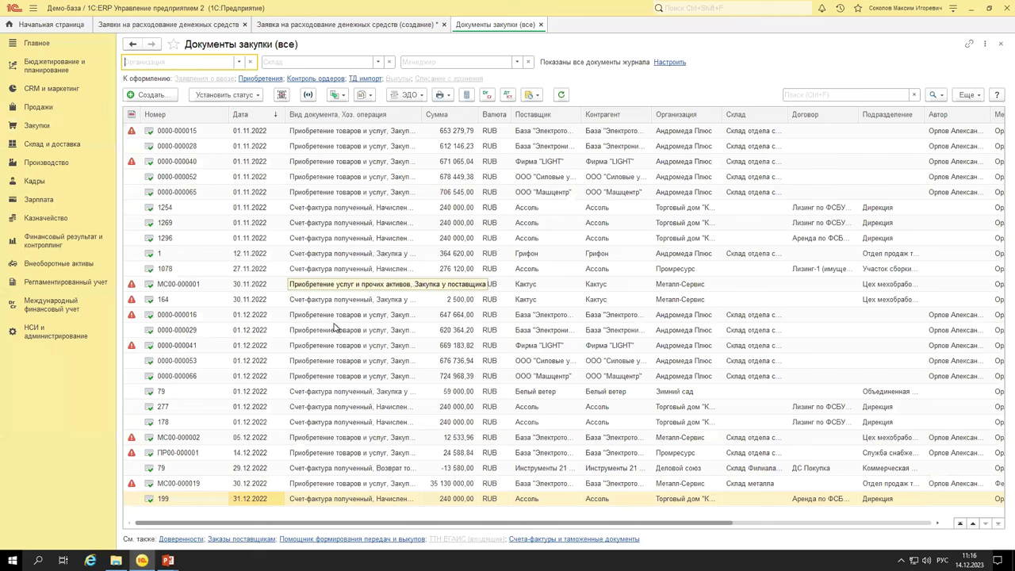
pyautogui.click(340, 330)
pyautogui.click(334, 94)
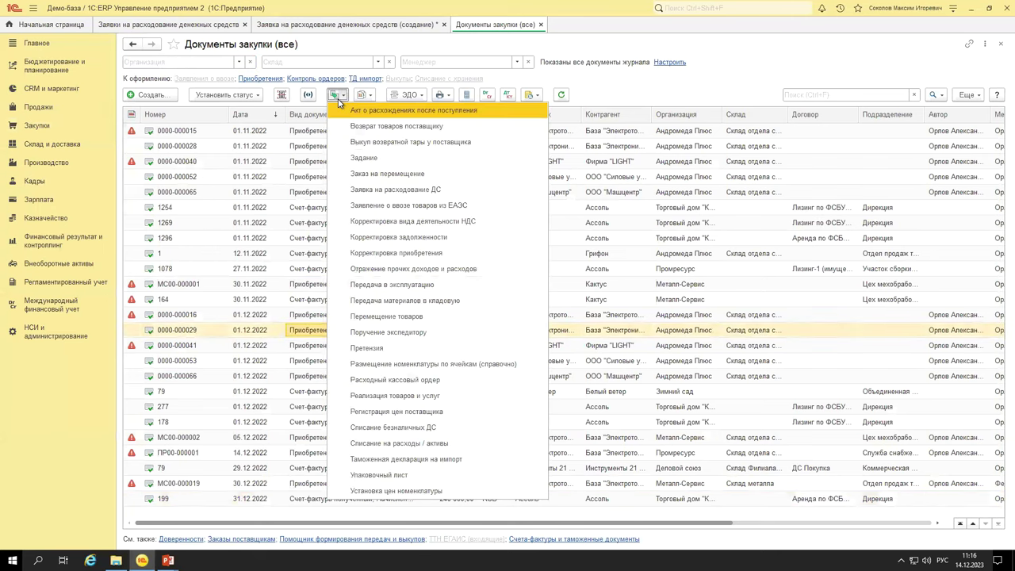
pyautogui.click(387, 189)
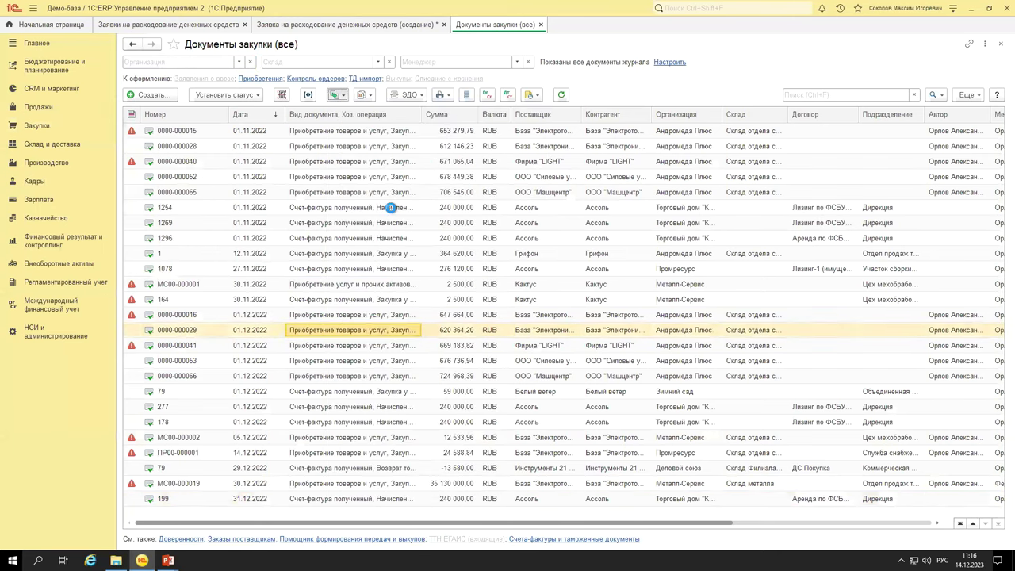
# Review the generated request's payment breakdown, source document and main details, and close it along with the purchase documents list.
pyautogui.click(204, 127)
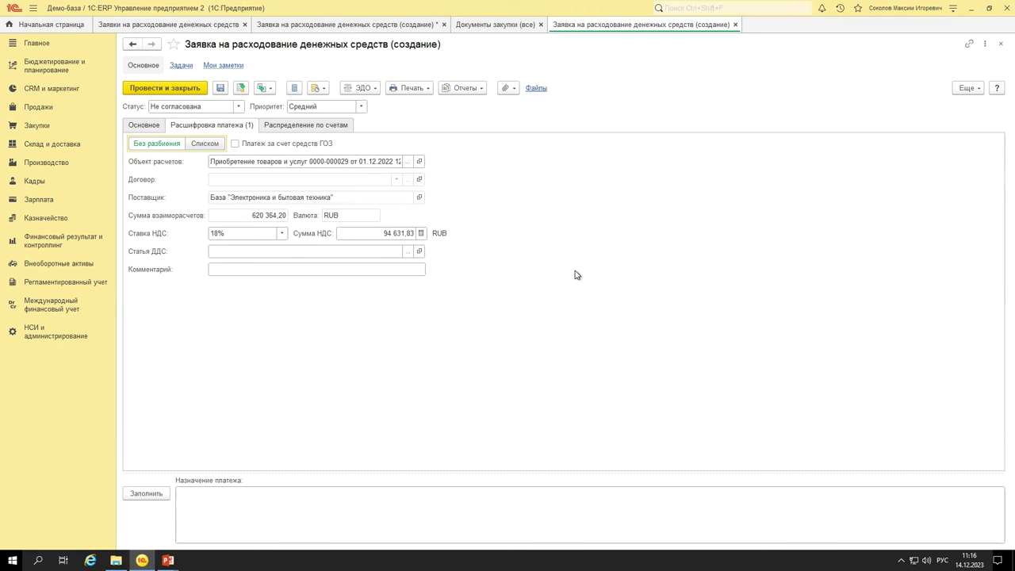
pyautogui.click(499, 26)
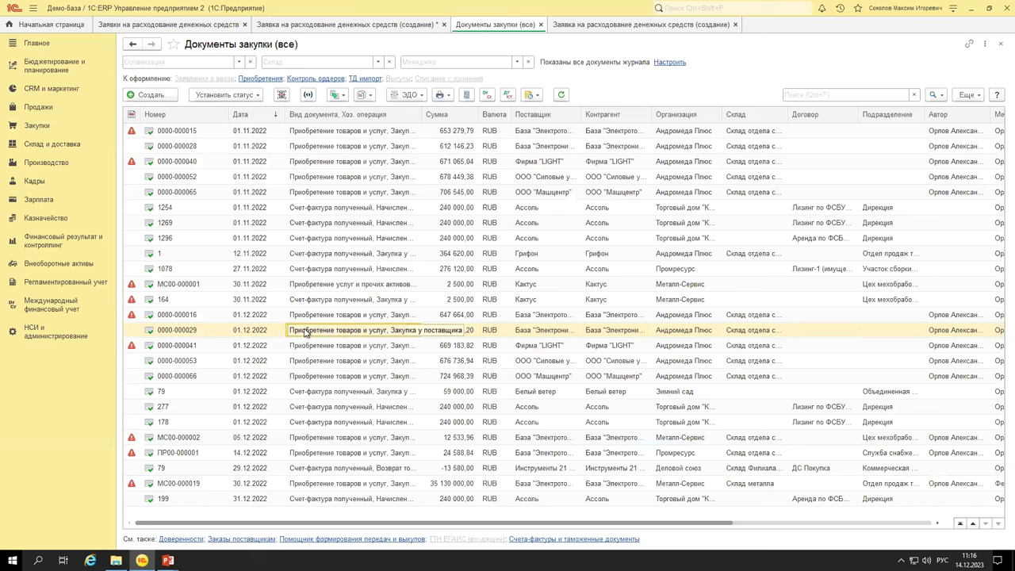
pyautogui.click(338, 98)
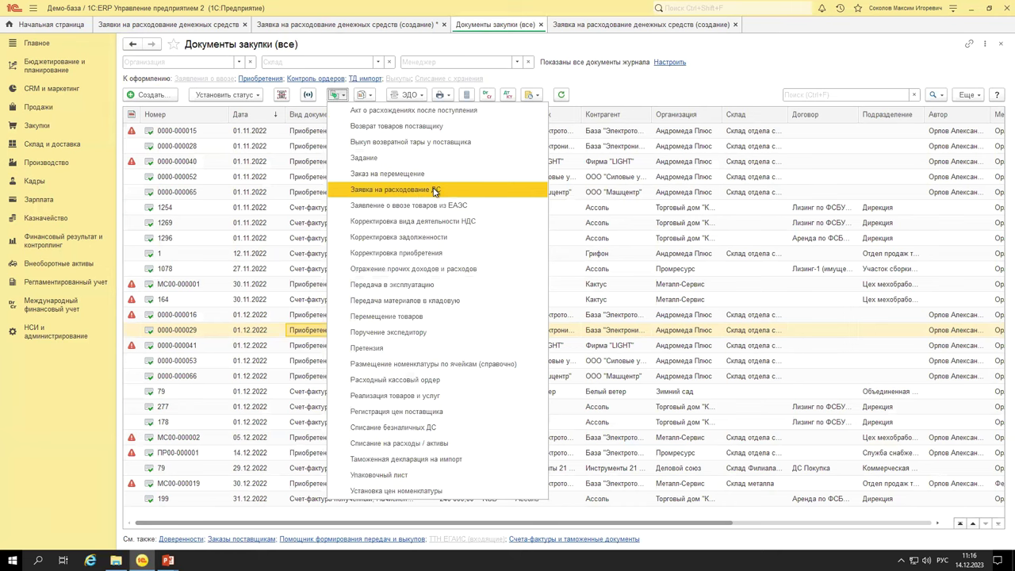
pyautogui.click(588, 24)
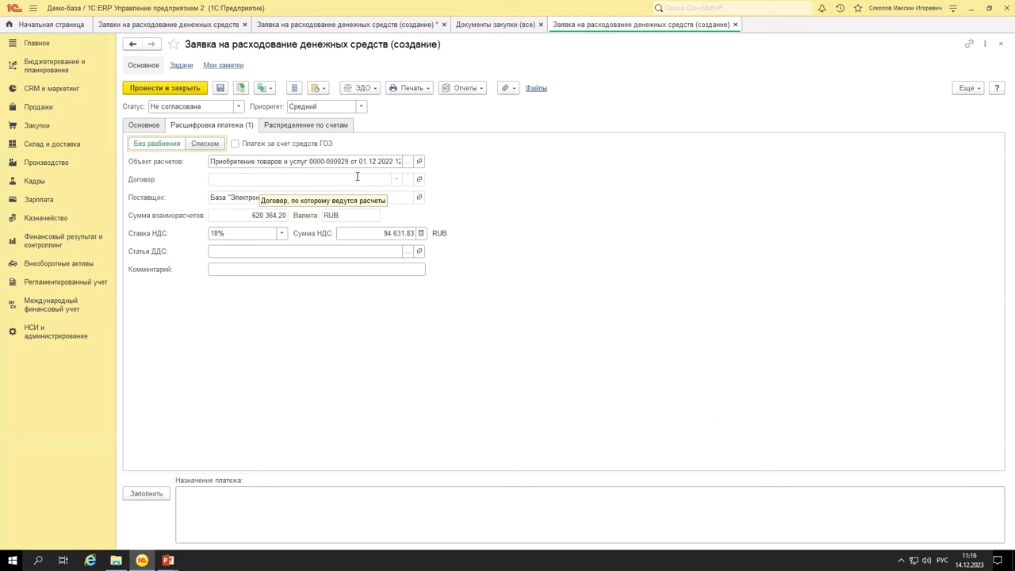
pyautogui.click(144, 126)
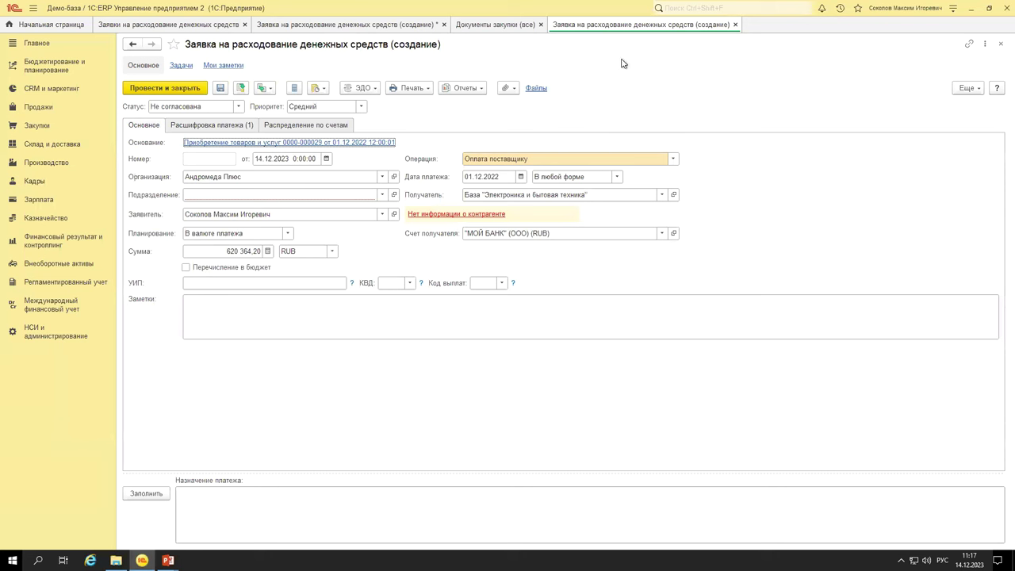
pyautogui.click(735, 24)
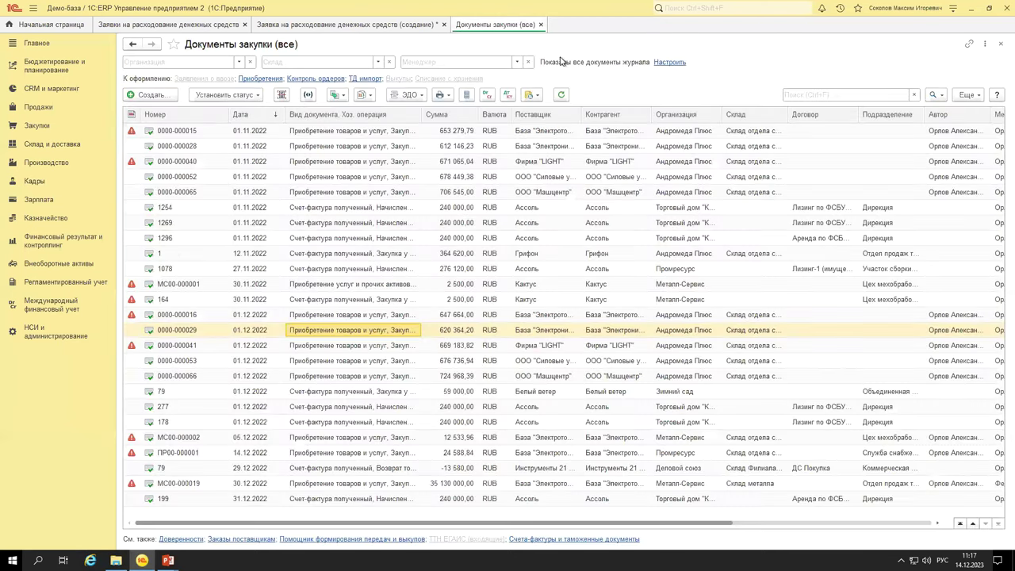
pyautogui.press('Escape')
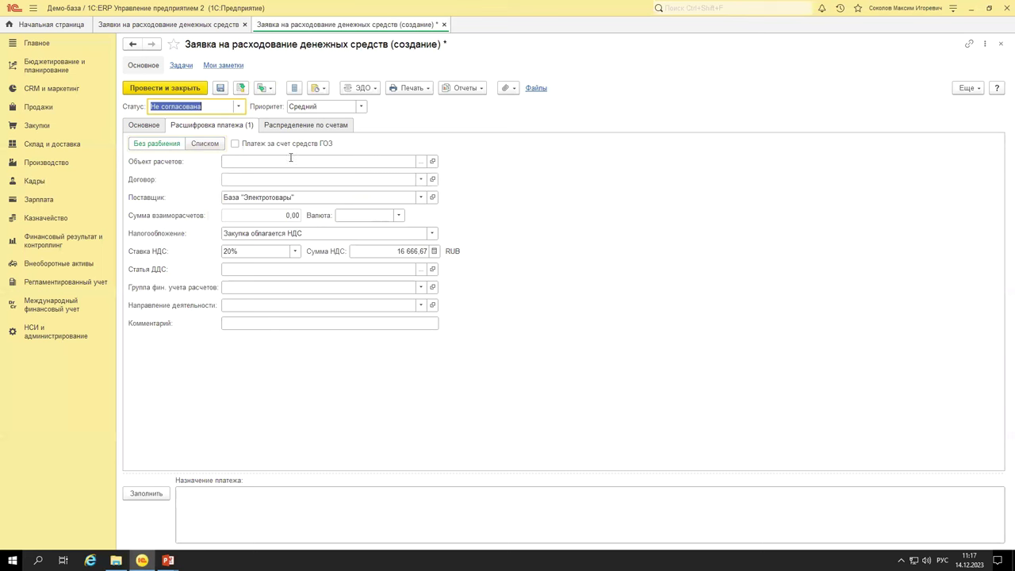
# Review the supplier settlement objects available for Объект расчетов in the widened selection window, and close it without choosing one.
pyautogui.click(421, 164)
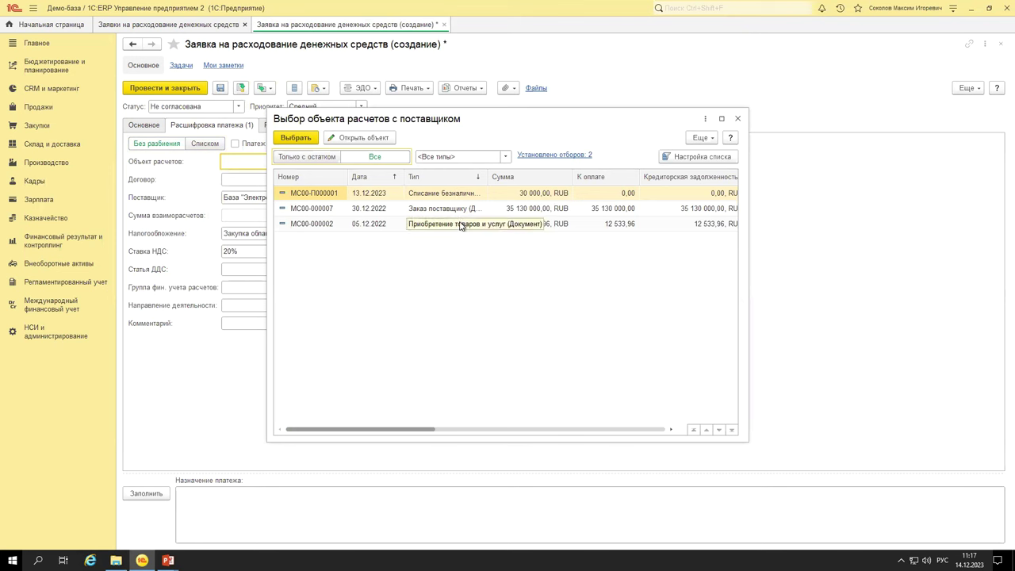
pyautogui.moveTo(749, 262); pyautogui.dragTo(867, 259)
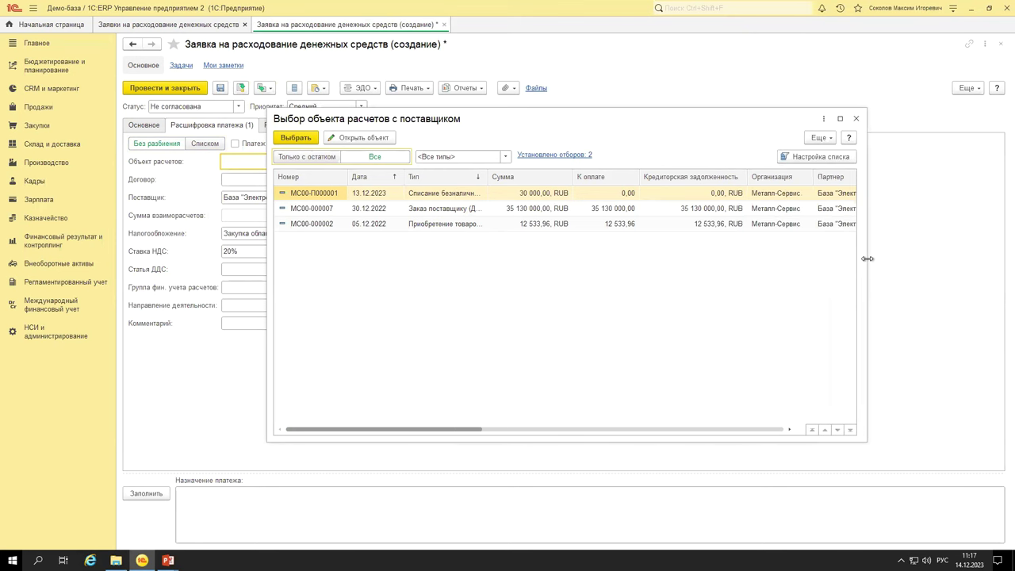
pyautogui.click(856, 118)
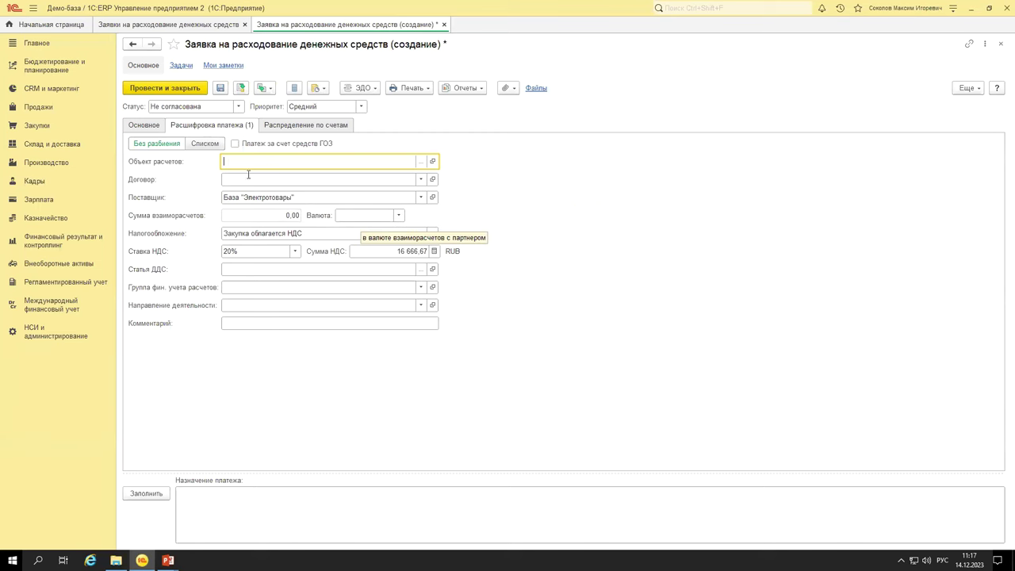
# Examine the new request's main details, its VAT rate options in the payment breakdown, and its distribution by accounts.
pyautogui.click(143, 124)
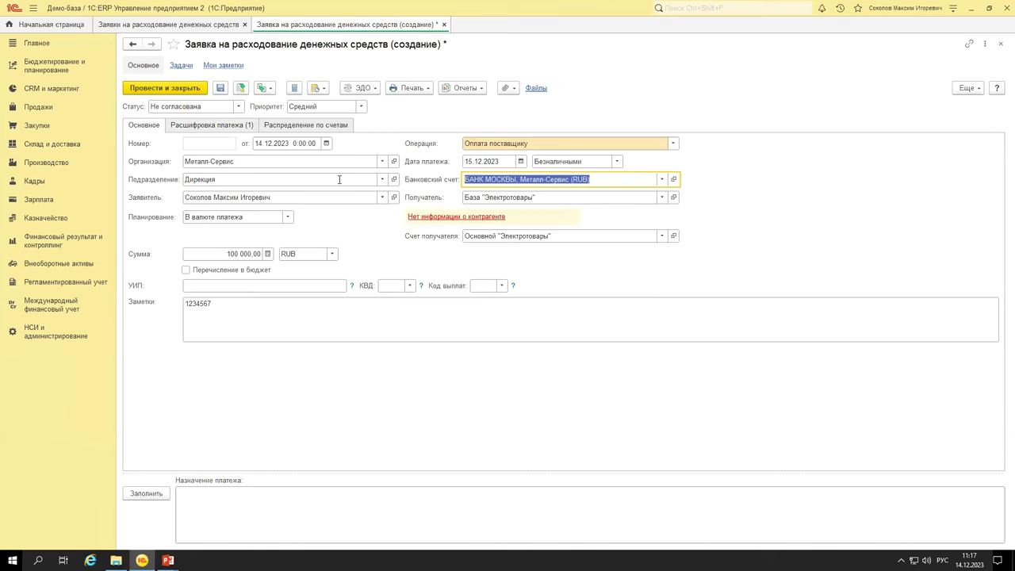
pyautogui.click(223, 124)
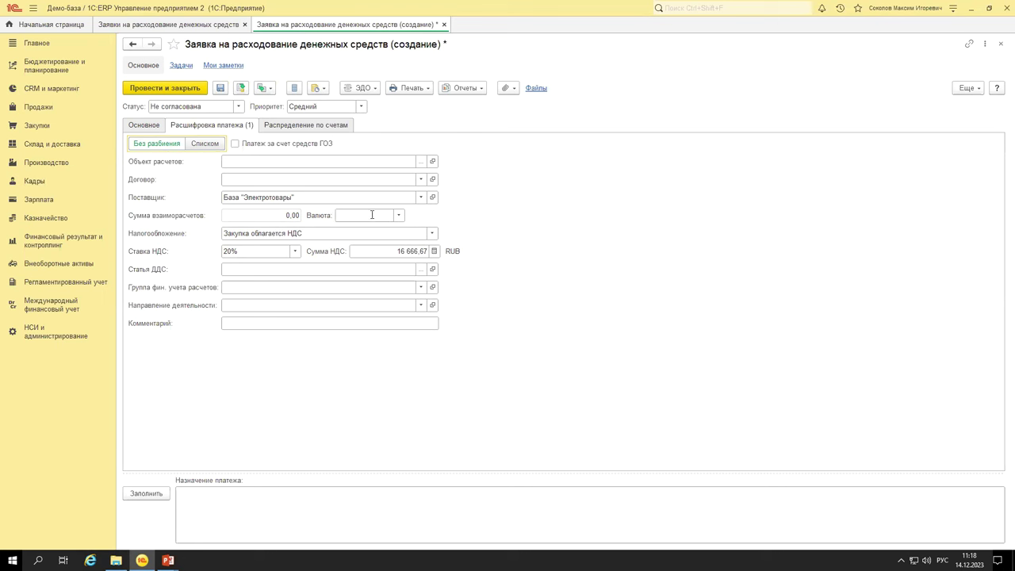
pyautogui.click(295, 250)
pyautogui.click(295, 251)
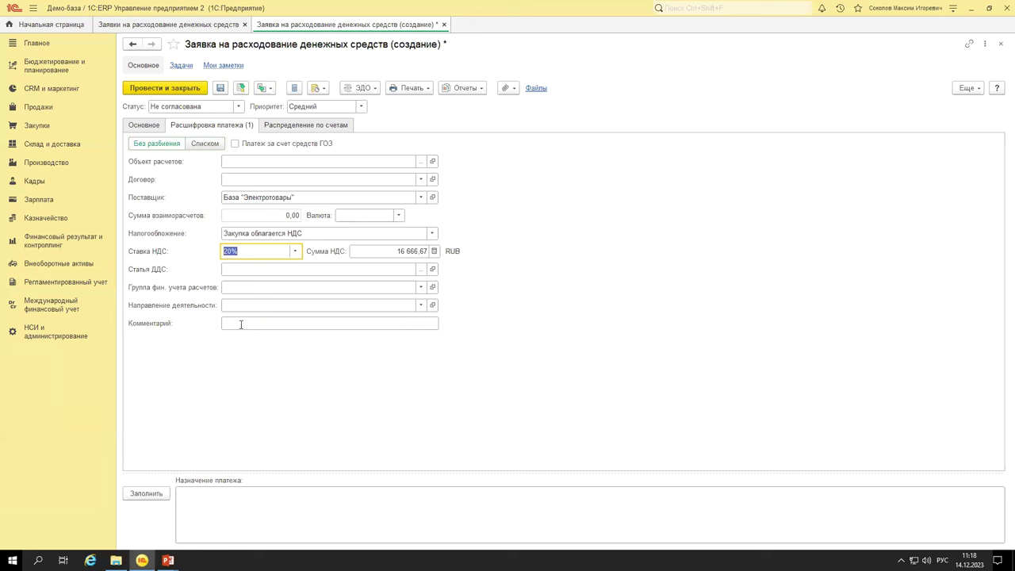
pyautogui.click(297, 127)
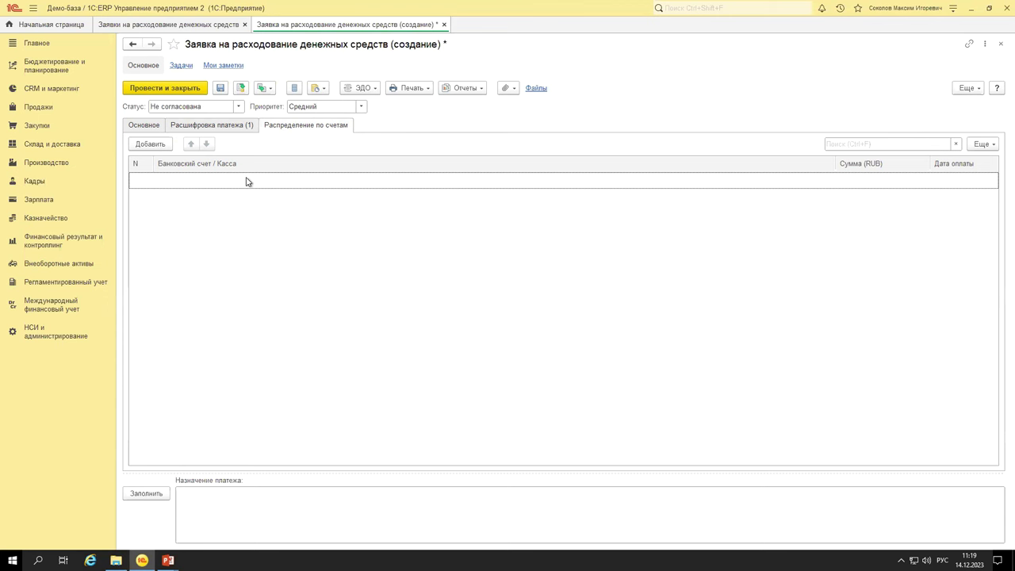
pyautogui.click(231, 126)
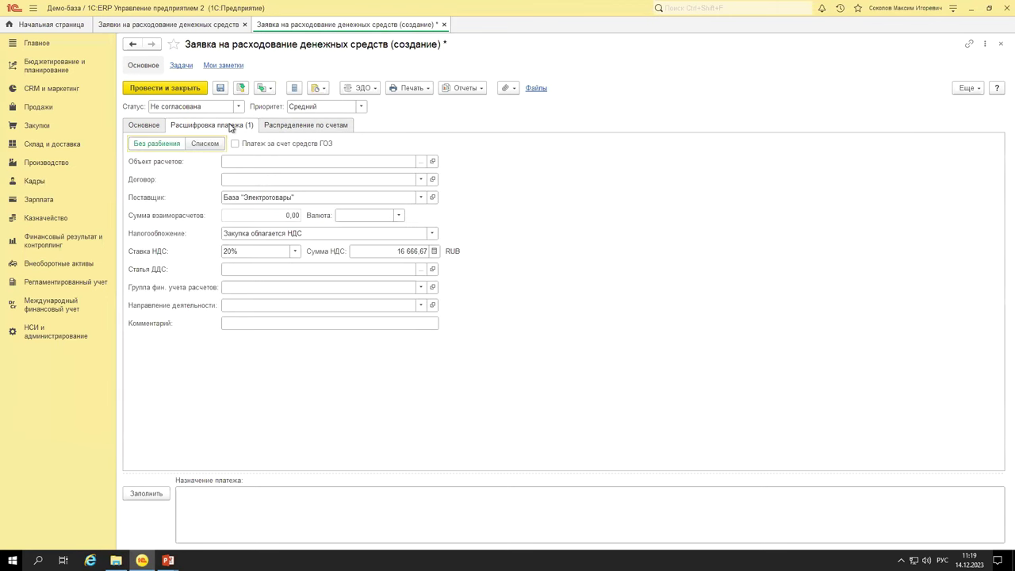
# Post the 100 000,00 RUB request without closing it and check its main details and payment breakdown.
pyautogui.click(242, 89)
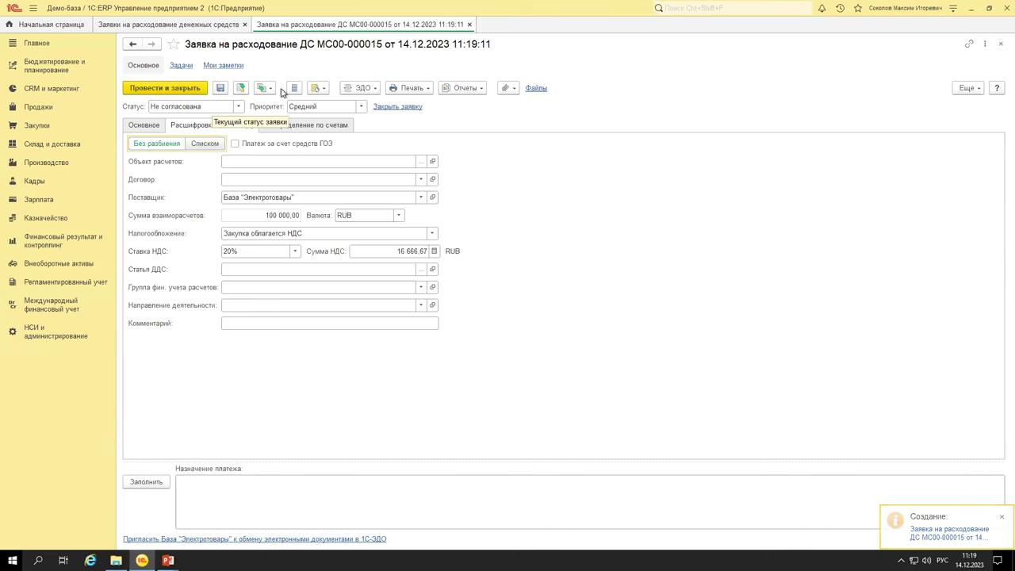
pyautogui.click(143, 126)
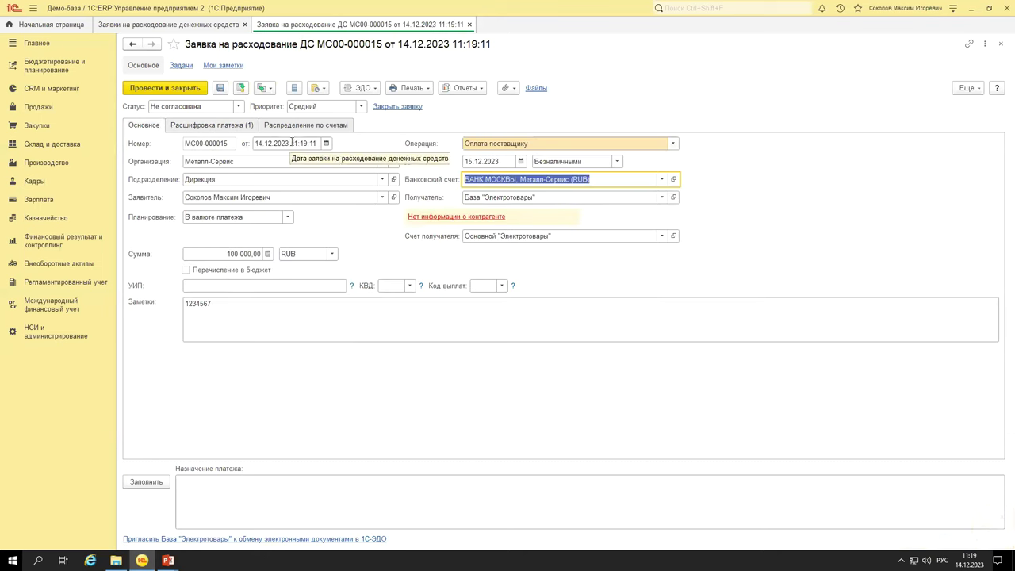
pyautogui.click(214, 126)
pyautogui.click(146, 126)
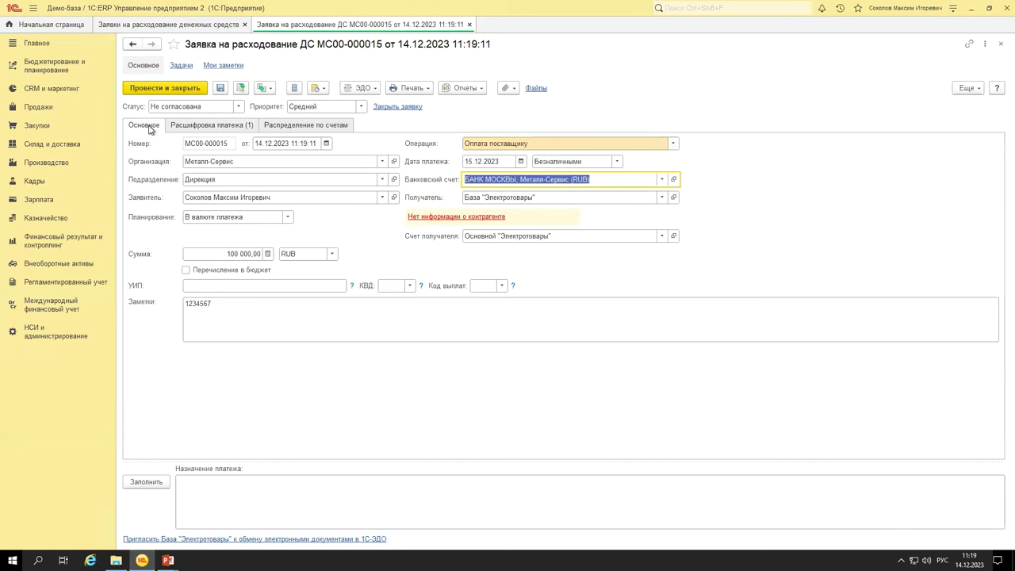
# Try to post the request with status Согласована, dismiss the message, and set the status back to Не согласована.
pyautogui.click(238, 106)
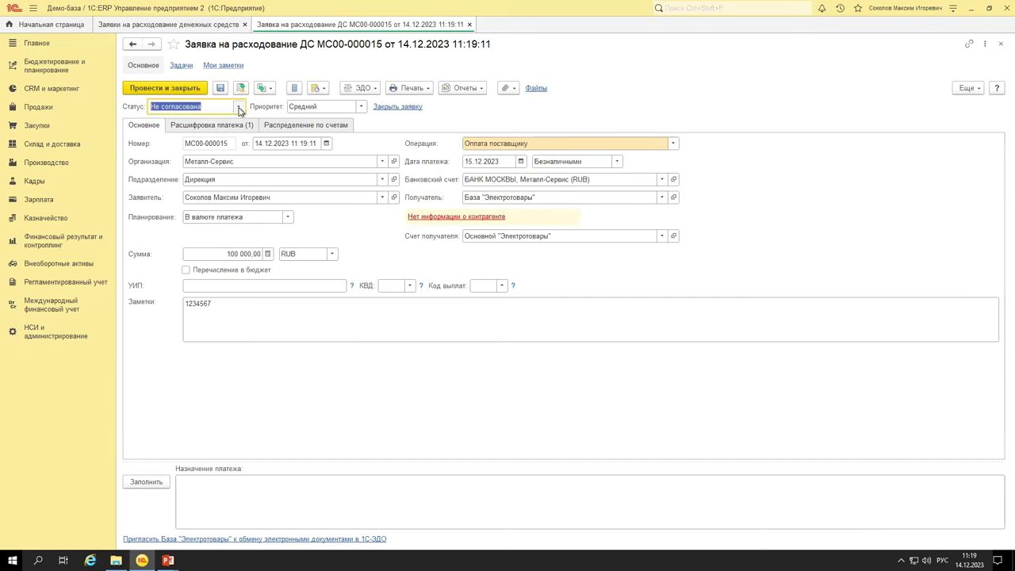
pyautogui.click(208, 138)
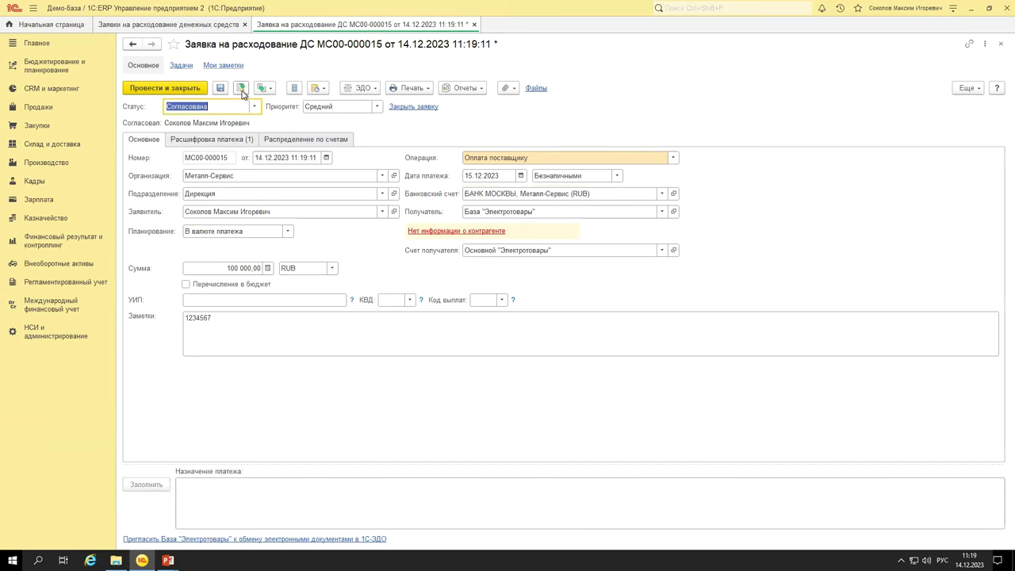
pyautogui.click(241, 90)
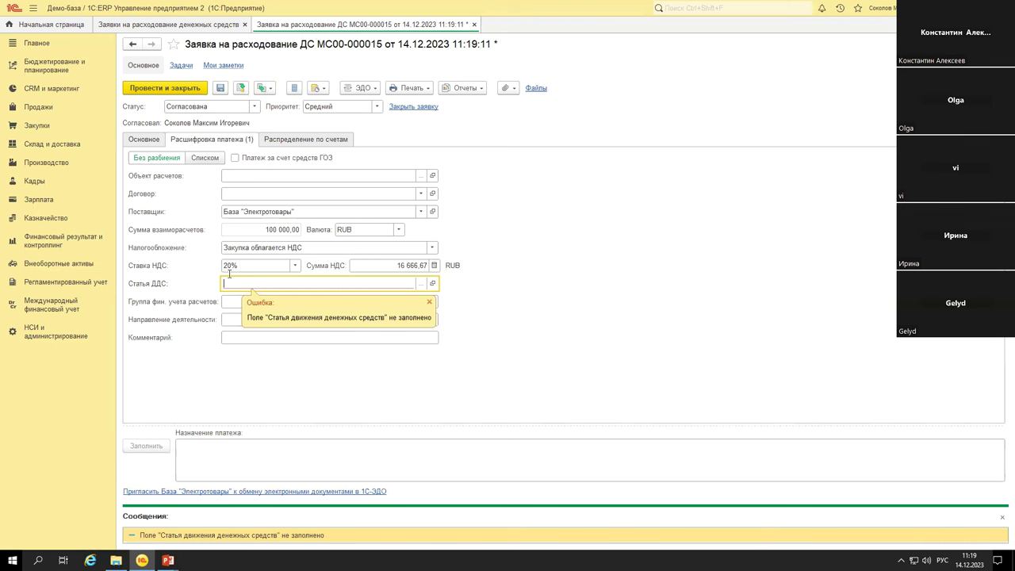
pyautogui.click(1000, 520)
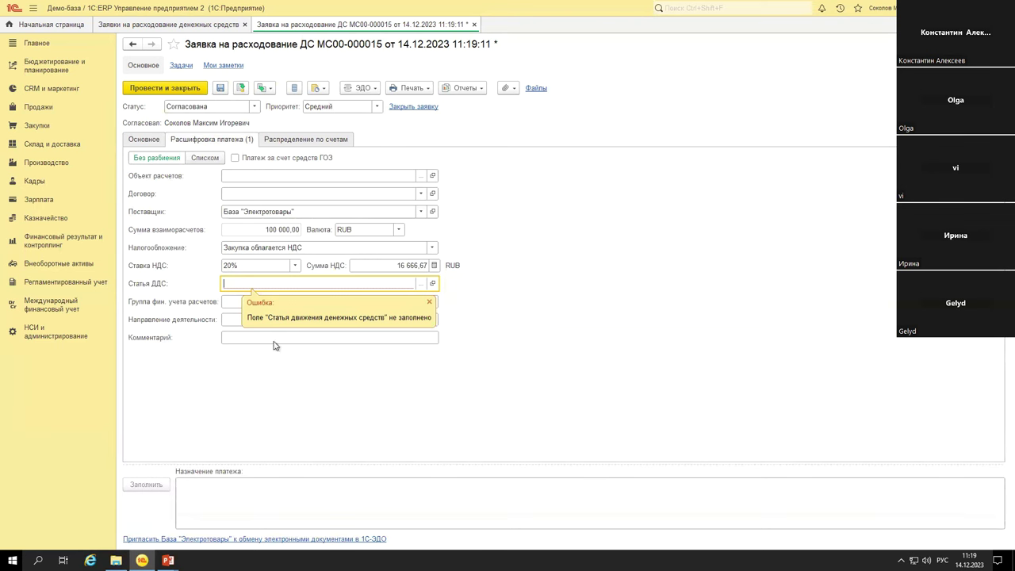
pyautogui.click(255, 106)
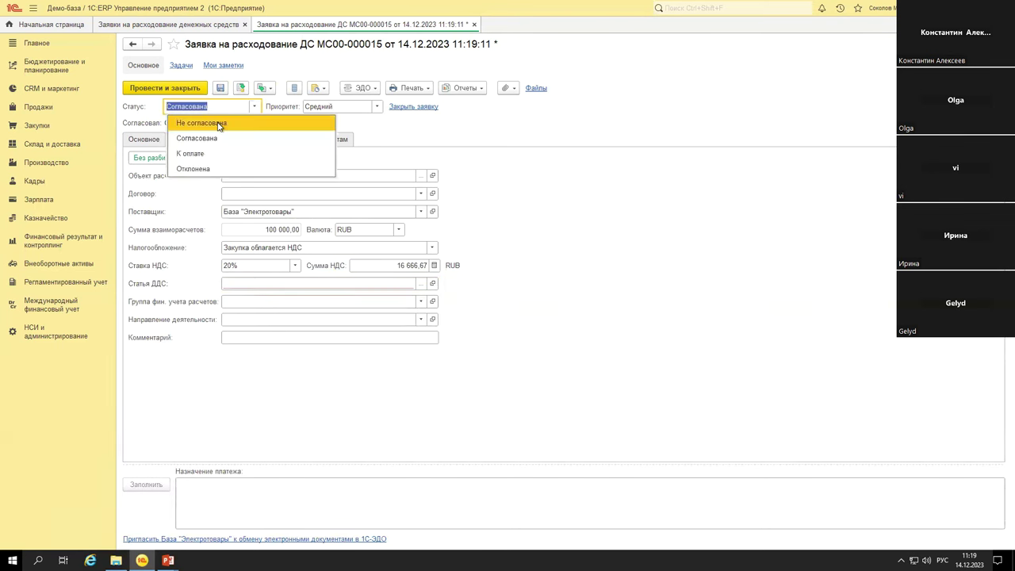
pyautogui.click(204, 123)
# Set Статья ДДС to Оплата поставщику (товары, работы, услуги) from the full list and post the request.
pyautogui.click(376, 276)
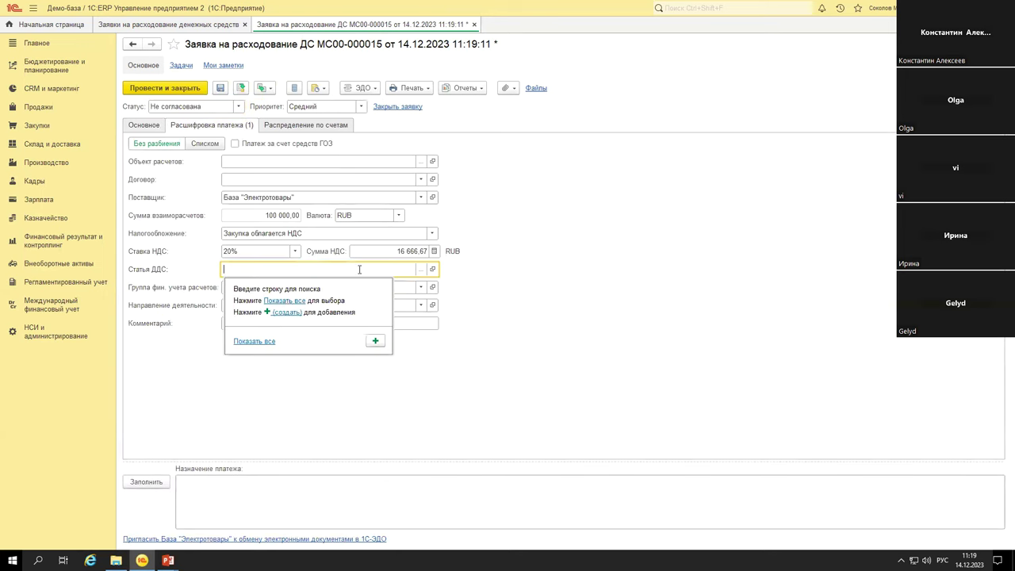
pyautogui.click(287, 304)
pyautogui.doubleClick(463, 209)
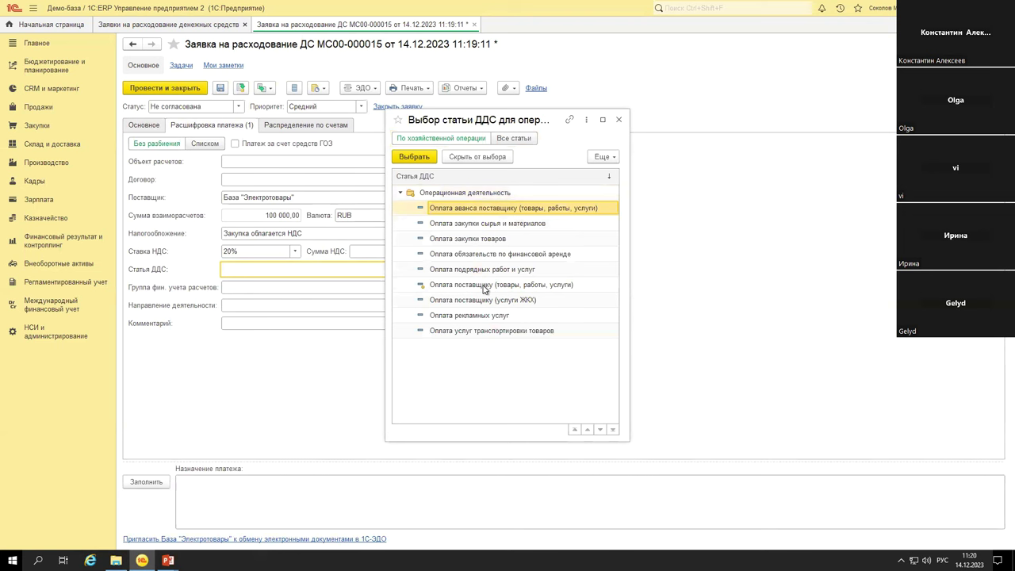
pyautogui.doubleClick(484, 285)
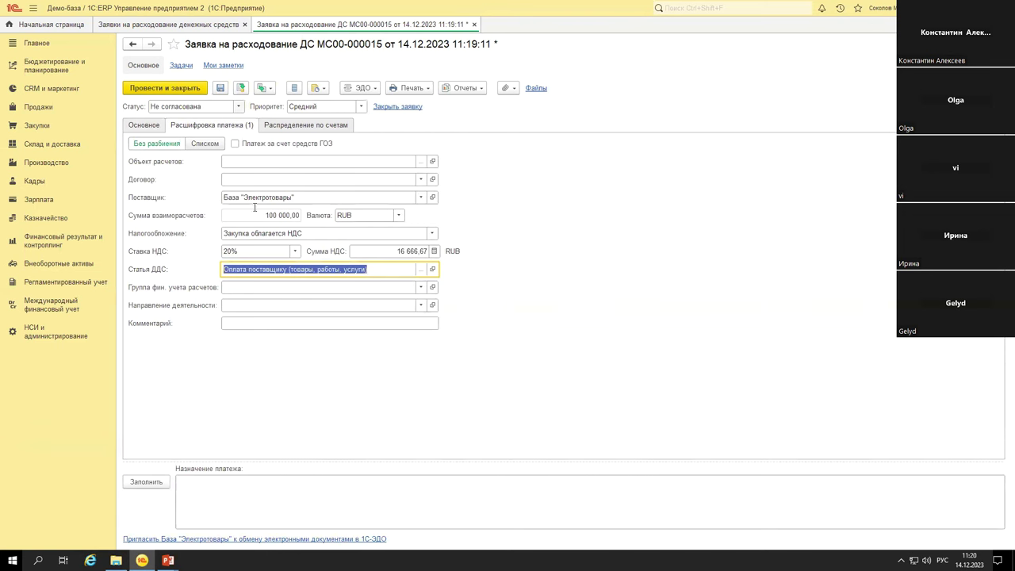
pyautogui.click(241, 88)
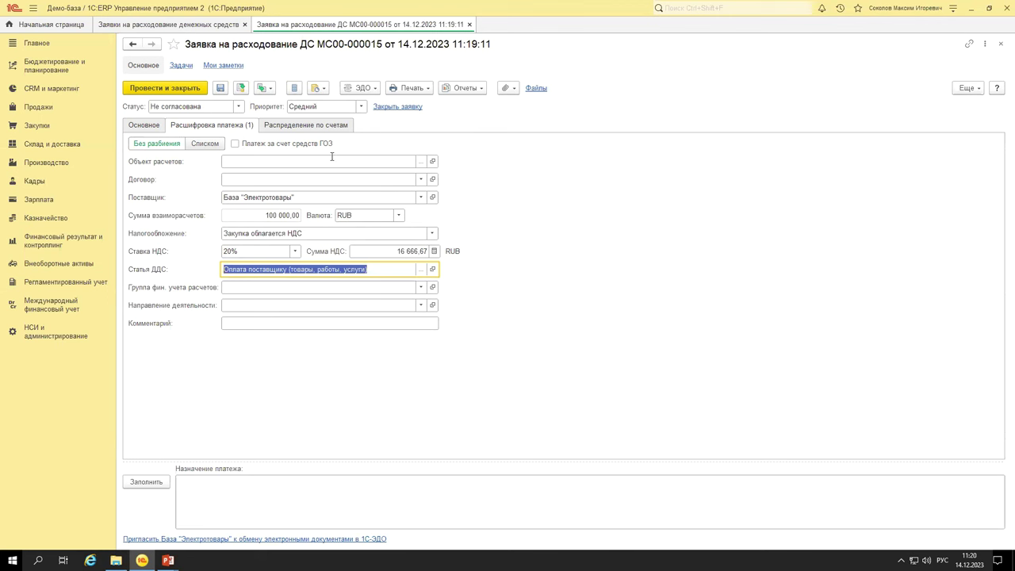
# Close the request and check its status, payment date and recipient in the list of cash expenditure requests.
pyautogui.click(142, 127)
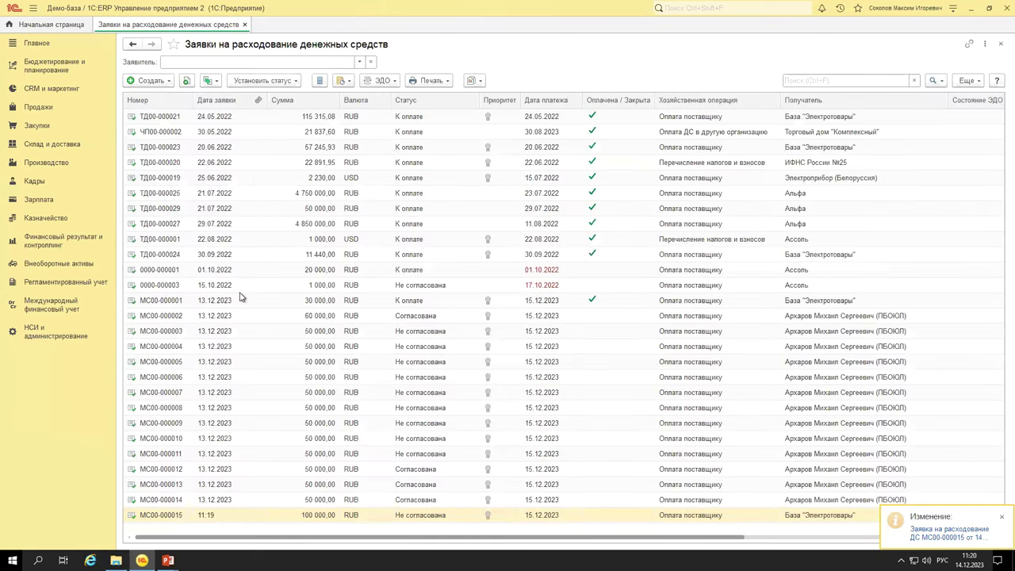
pyautogui.click(437, 515)
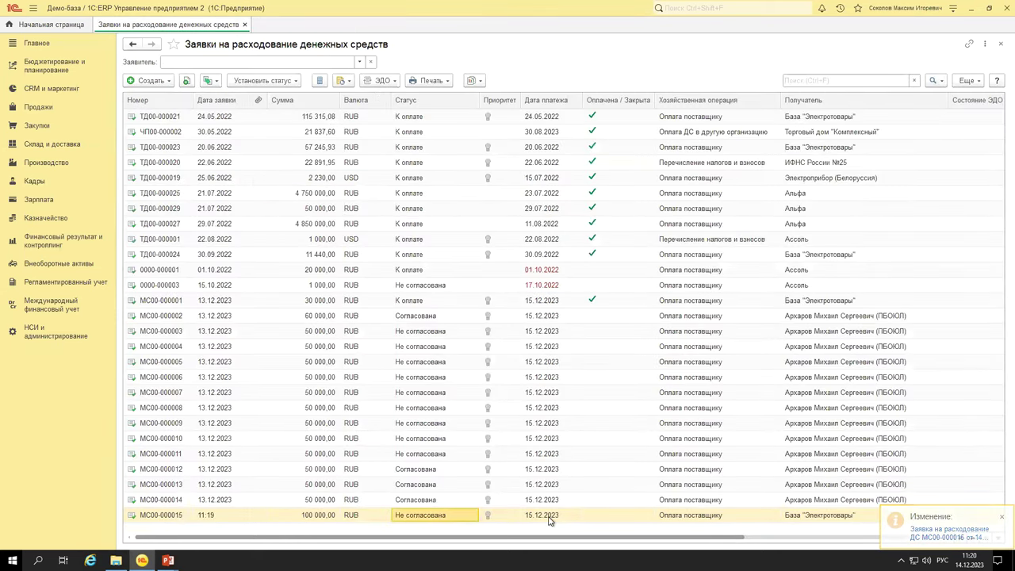
pyautogui.click(811, 517)
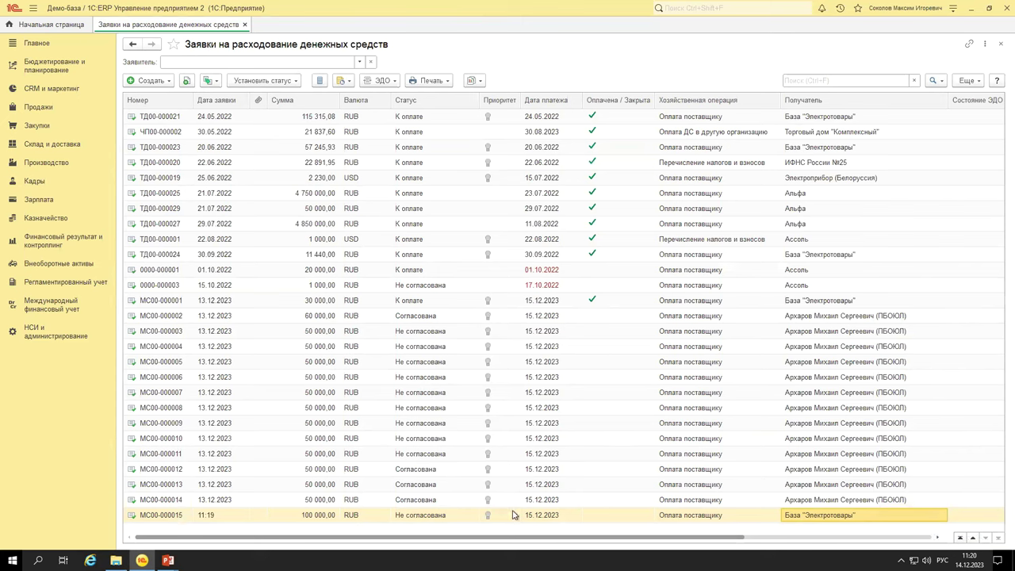
# Review the payment dates, statuses and Оплачена / Закрыта marks across the list of cash expenditure requests.
pyautogui.scroll(7, 508, 490)
pyautogui.scroll(5, 504, 487)
pyautogui.scroll(-12, 505, 487)
pyautogui.click(545, 516)
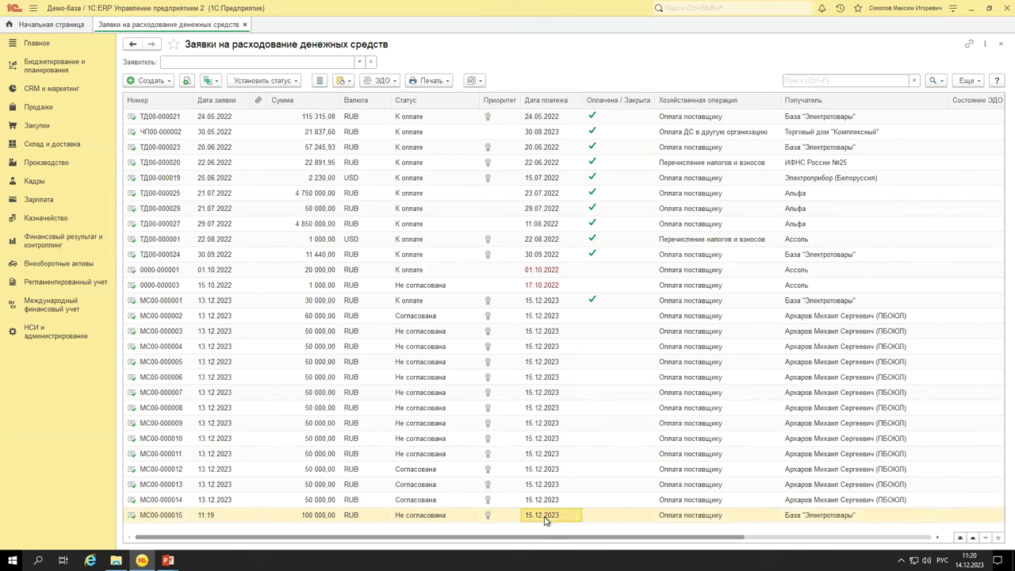
pyautogui.click(436, 517)
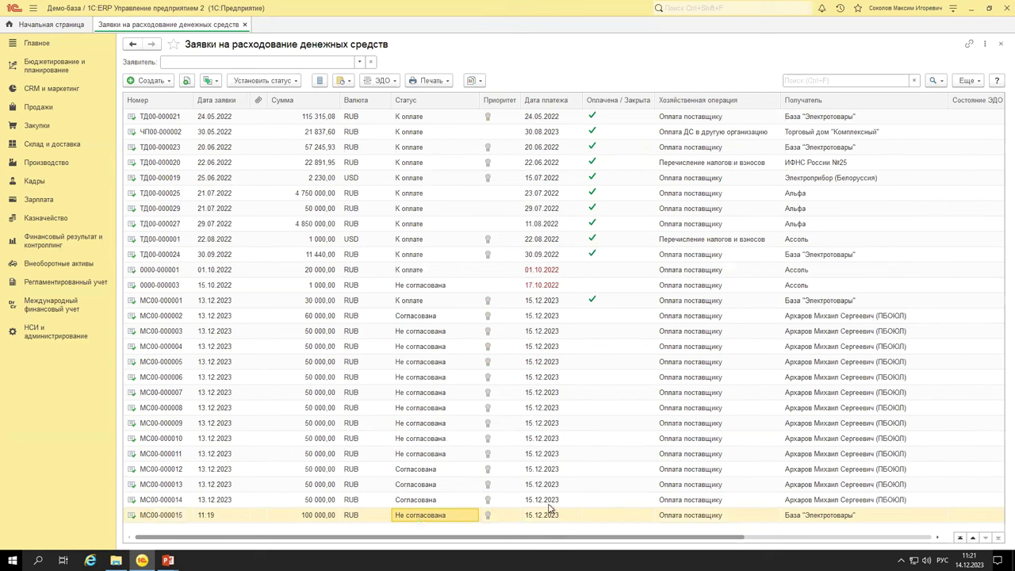
pyautogui.click(608, 521)
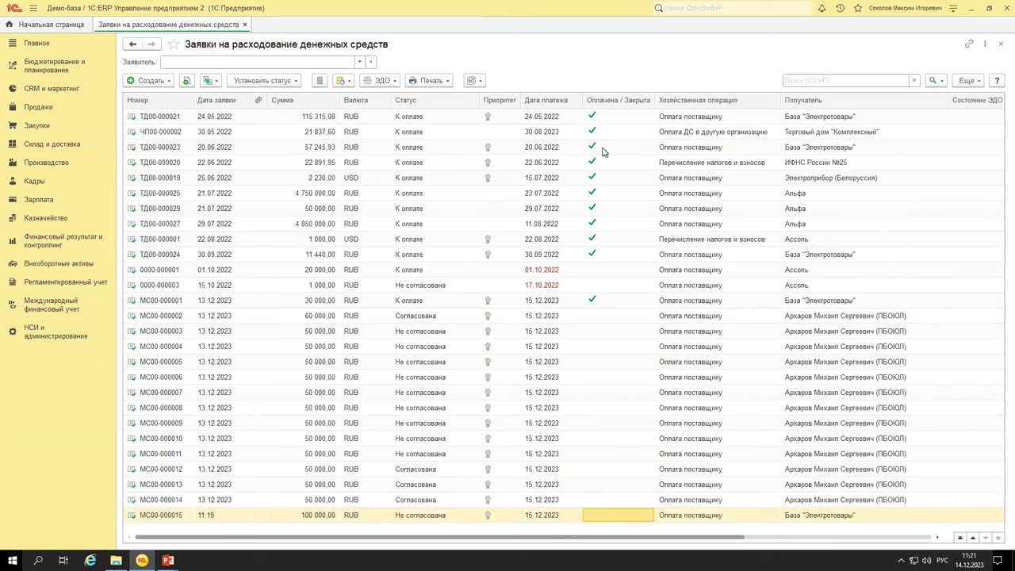
pyautogui.click(608, 195)
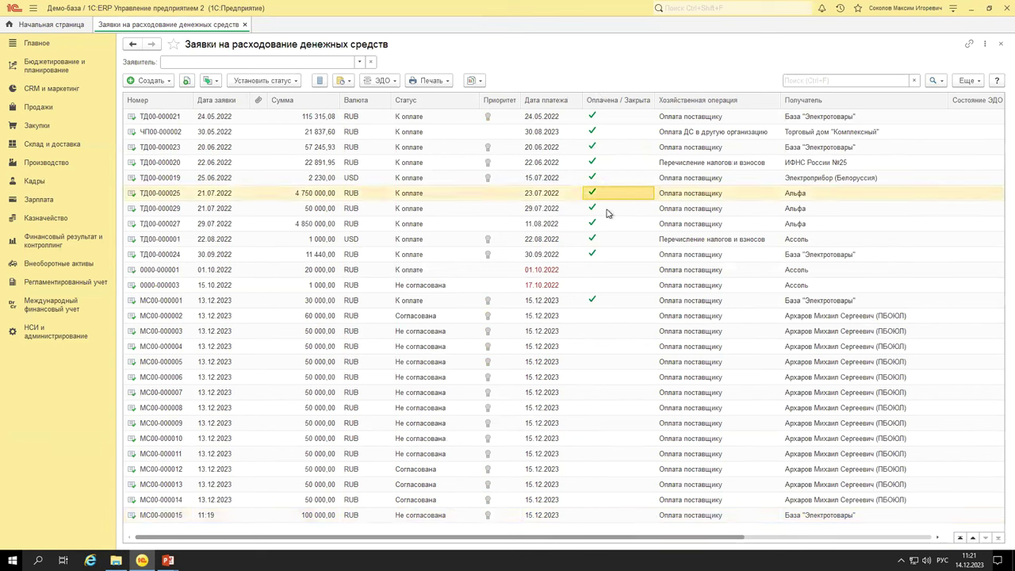
pyautogui.click(614, 274)
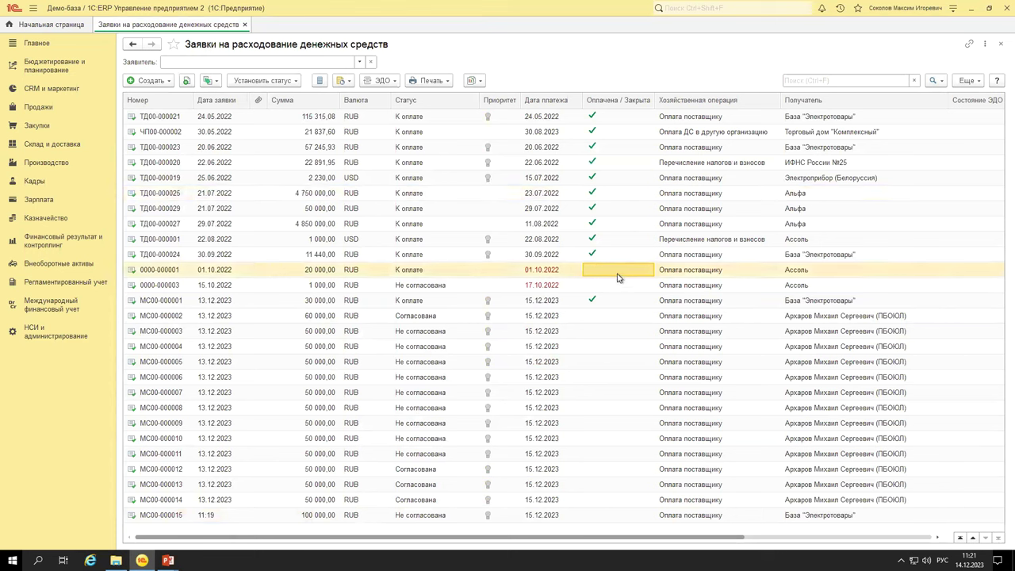
# Filter the request list by status Не согласована and remove the filter after viewing it.
pyautogui.rightClick(615, 275)
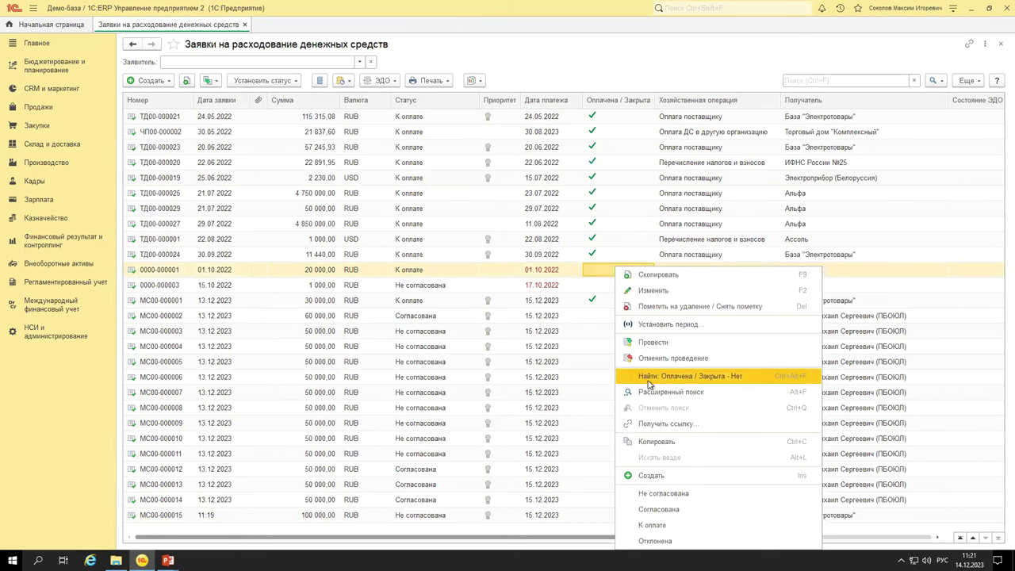
pyautogui.rightClick(405, 368)
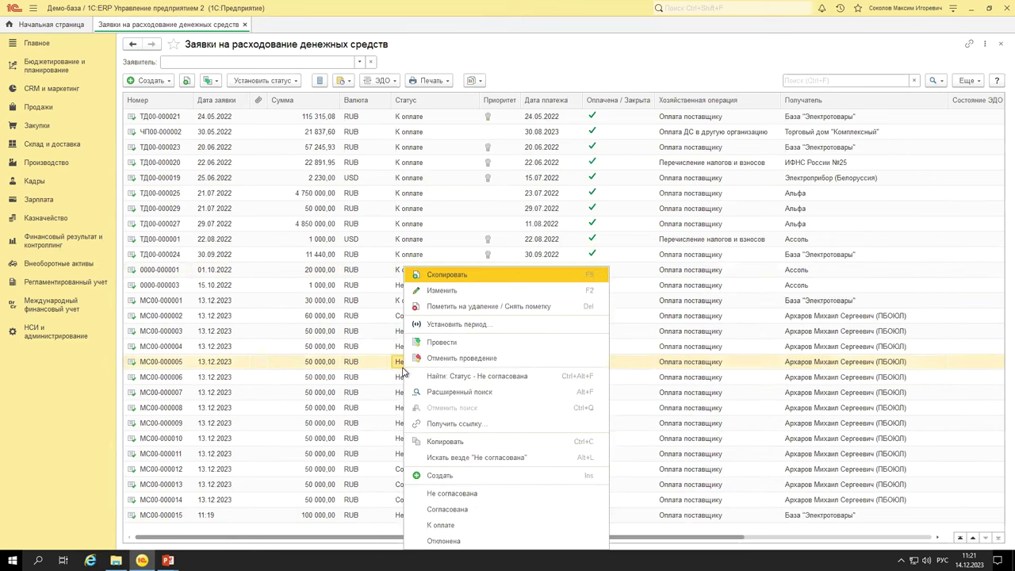
pyautogui.click(489, 382)
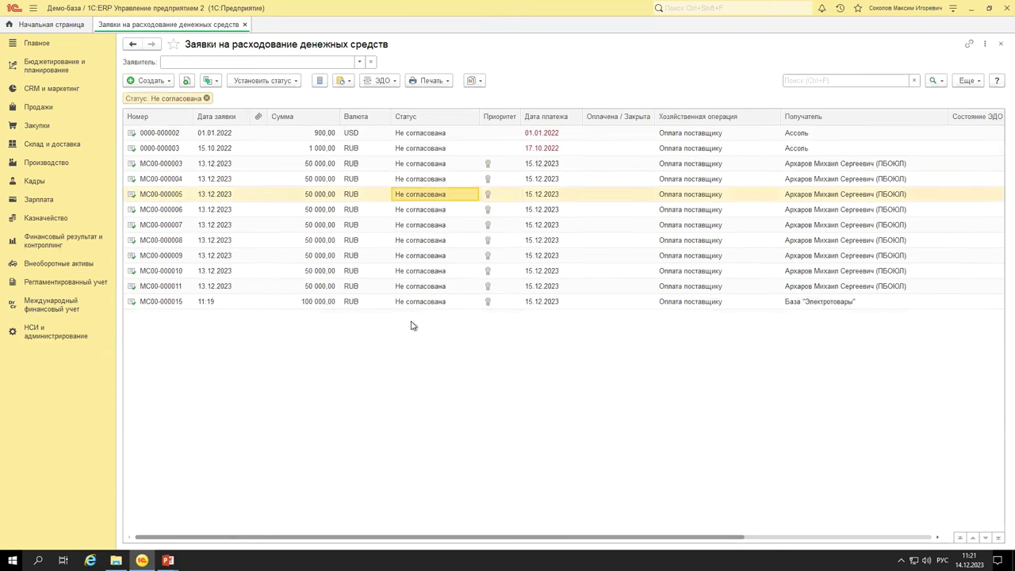
pyautogui.click(206, 98)
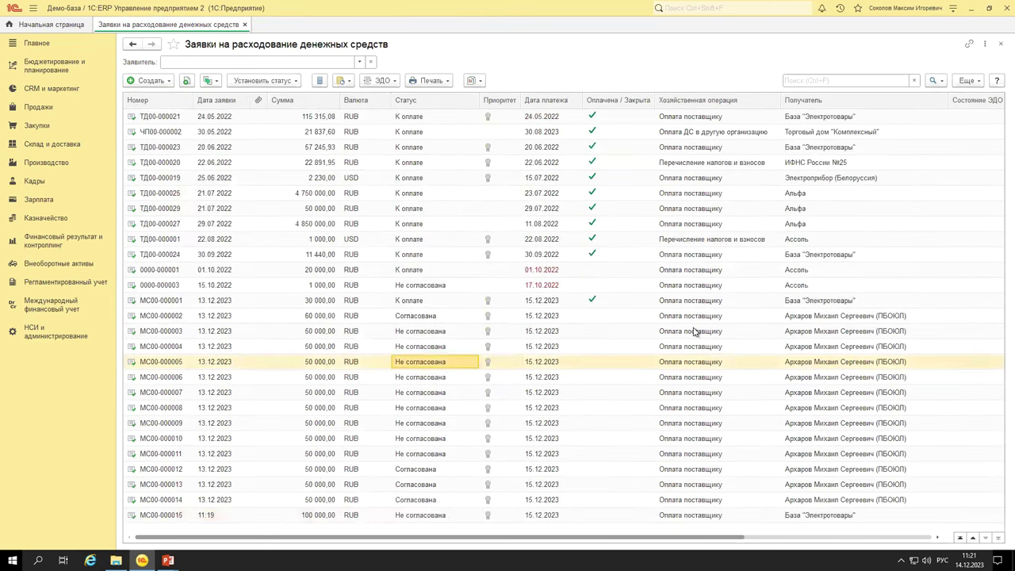
# Search the request list for 8 in place of 56 and cancel the search.
pyautogui.click(833, 80)
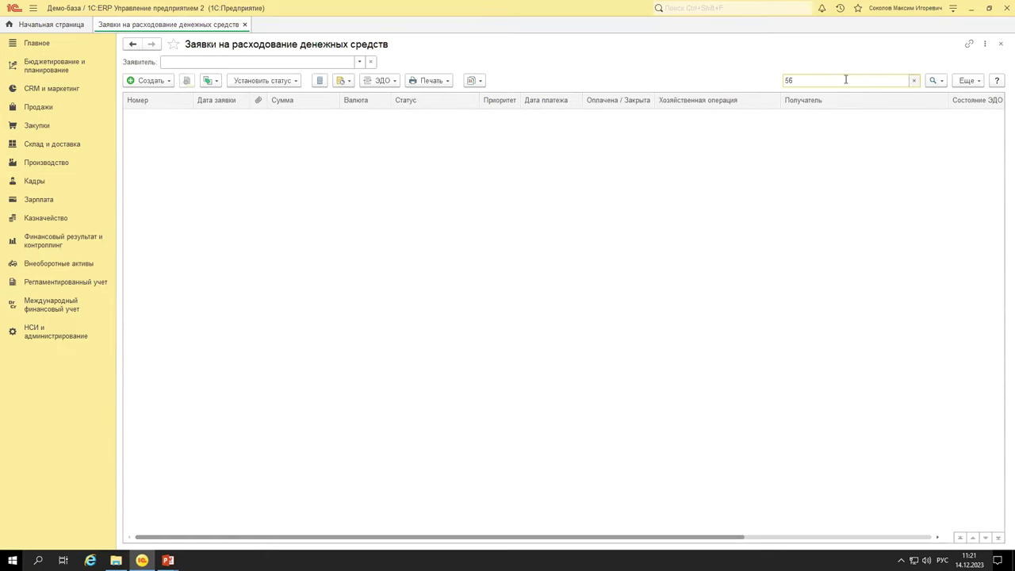
pyautogui.press('BackSpace')
pyautogui.press('BackSpace')
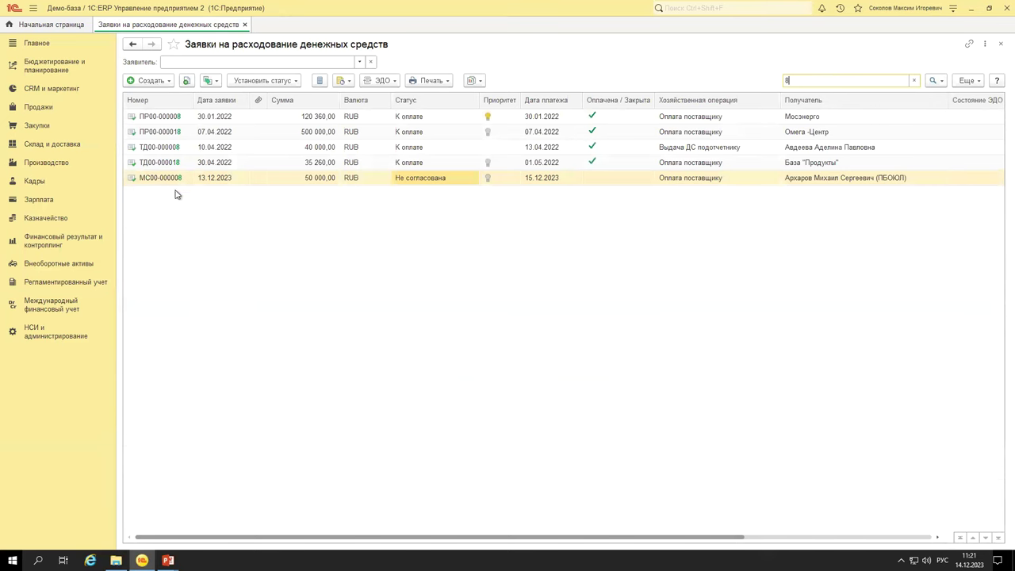
pyautogui.hotkey('ctrl', 'q')
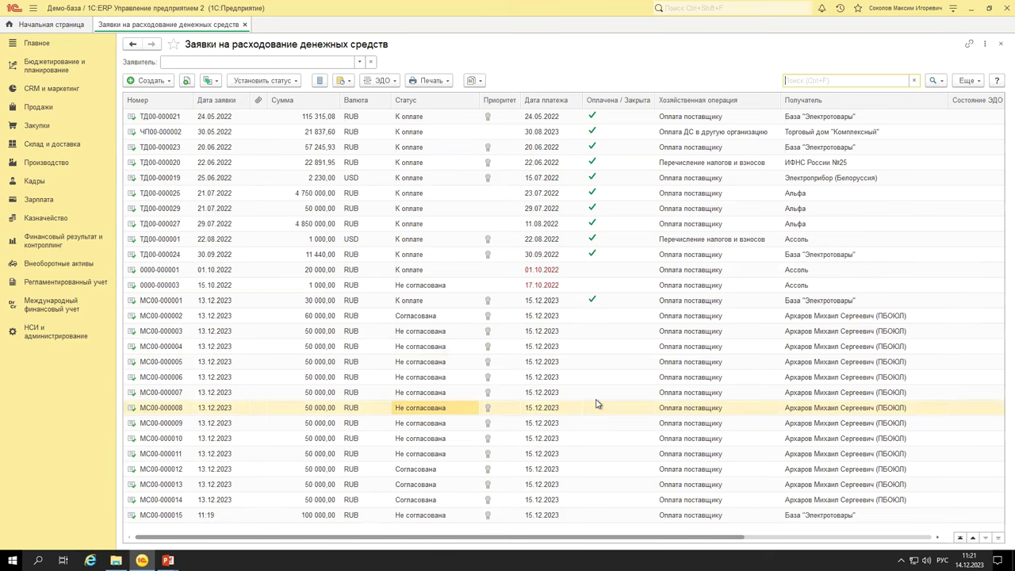
# Filter the requests by Оплачена / Закрыта: Нет, review their payment dates and clear the filter.
pyautogui.rightClick(610, 363)
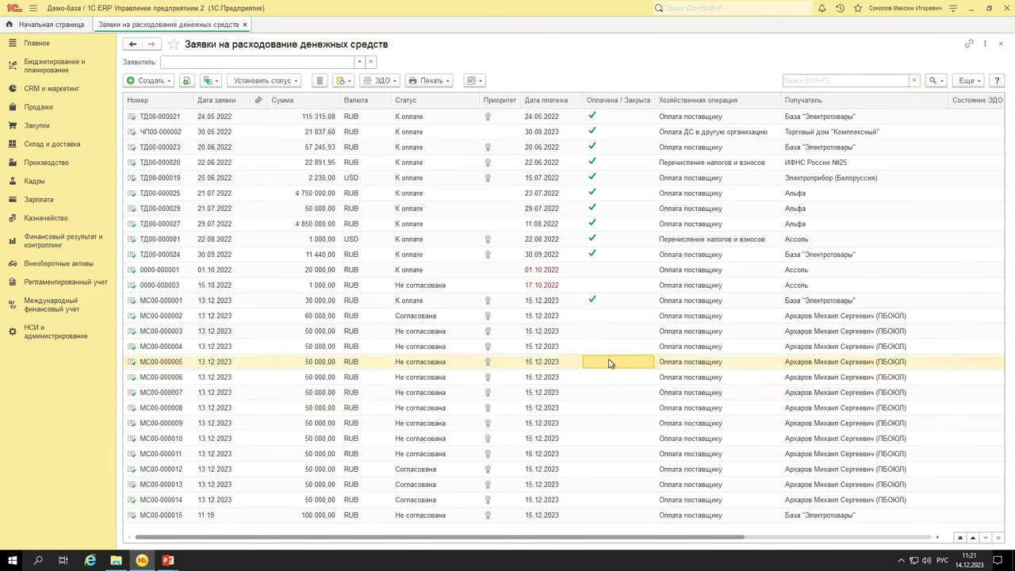
pyautogui.click(635, 378)
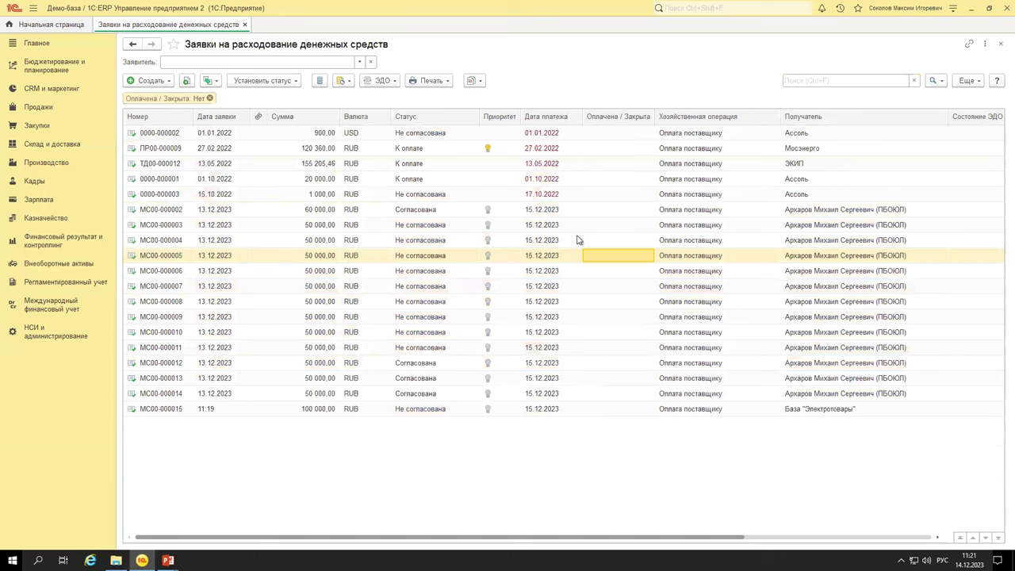
pyautogui.click(553, 165)
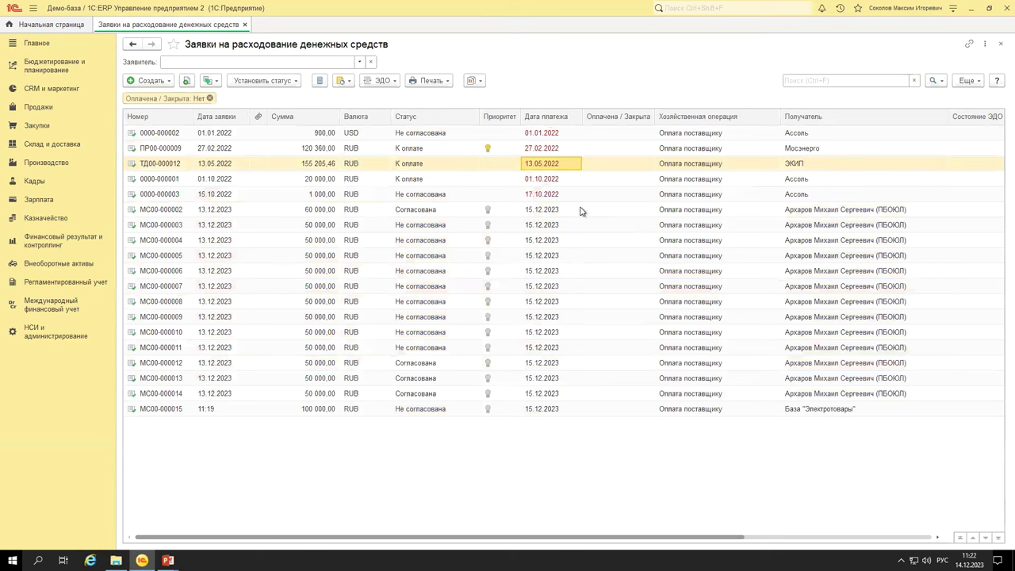
pyautogui.click(632, 268)
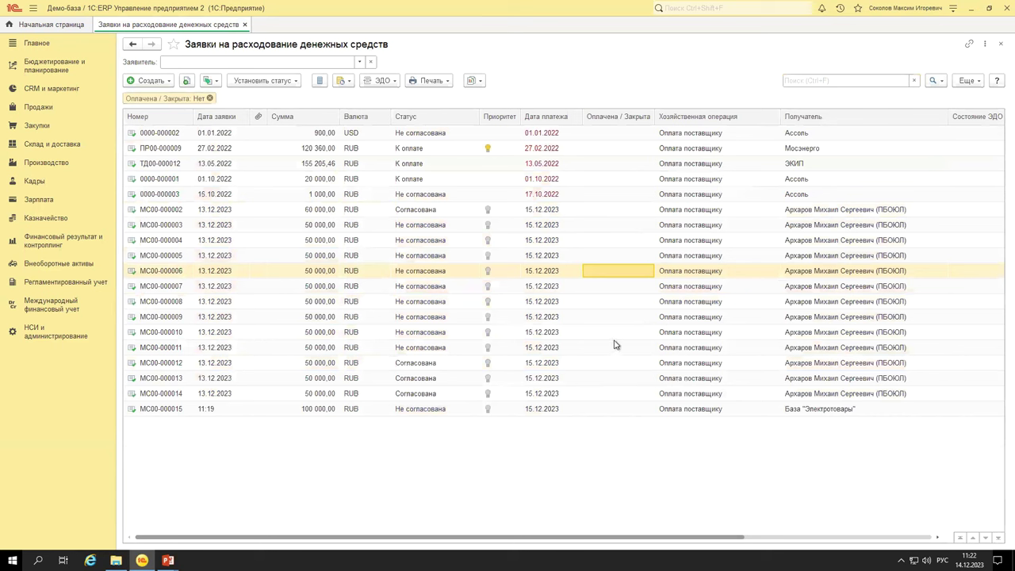
pyautogui.click(209, 98)
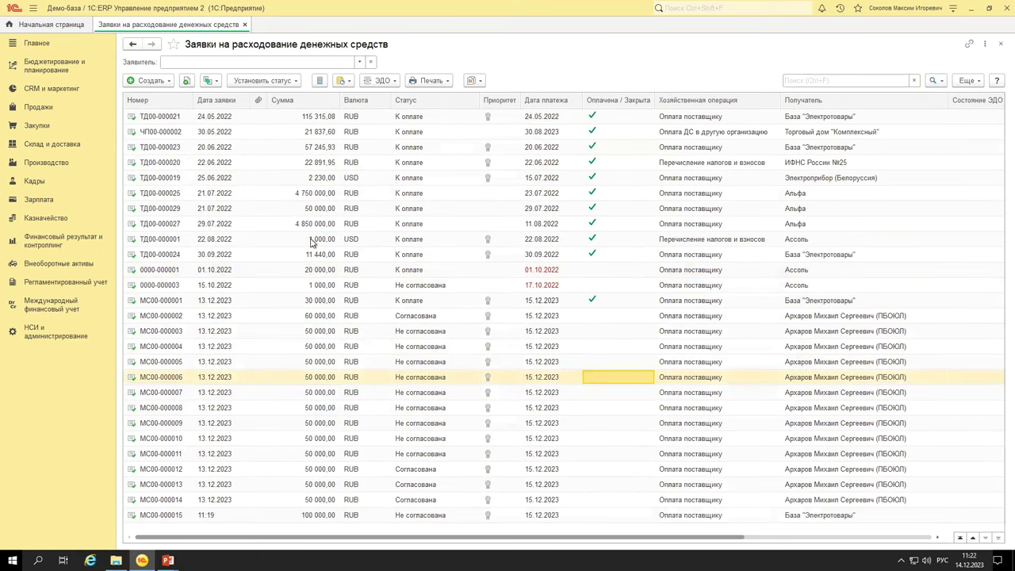
# Check the statuses available for requests and open Заявки к согласованию in the Казначейство section.
pyautogui.click(262, 80)
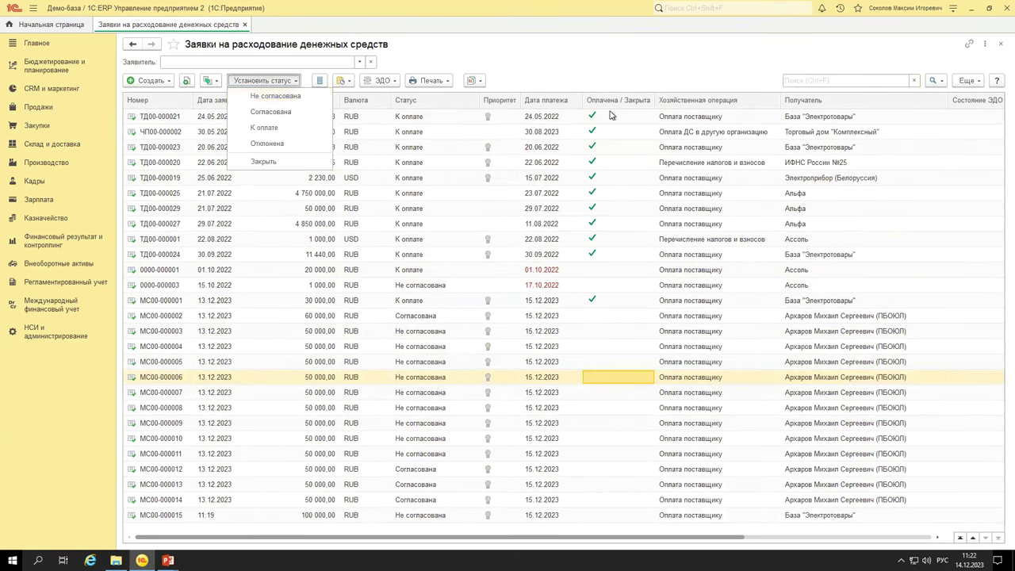
pyautogui.click(653, 77)
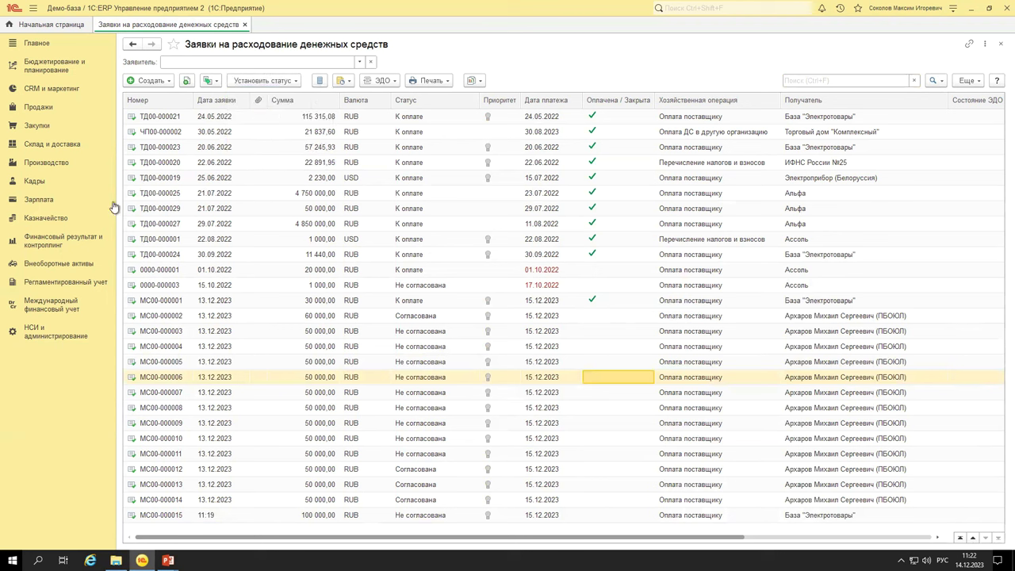
pyautogui.click(57, 220)
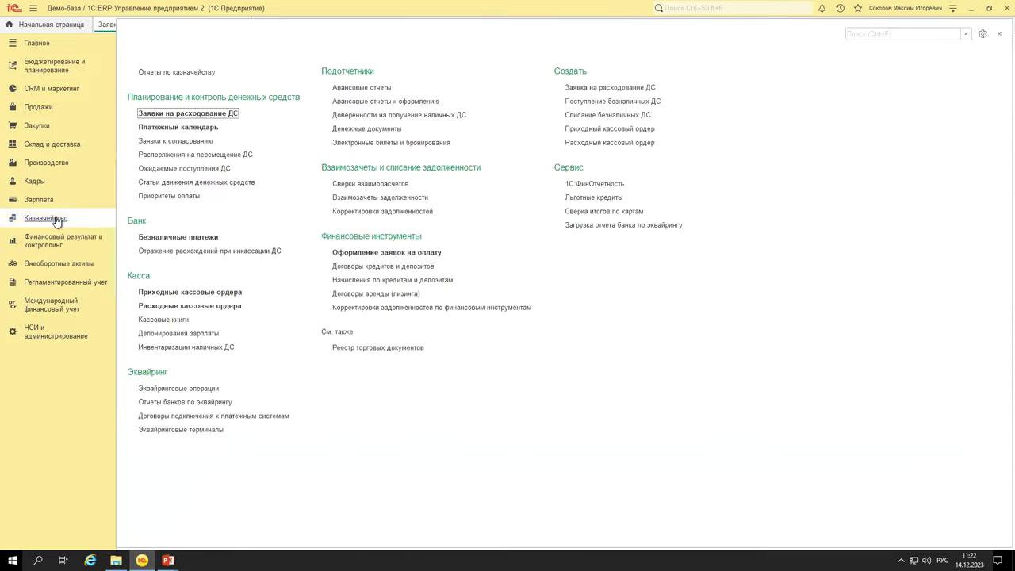
pyautogui.click(174, 142)
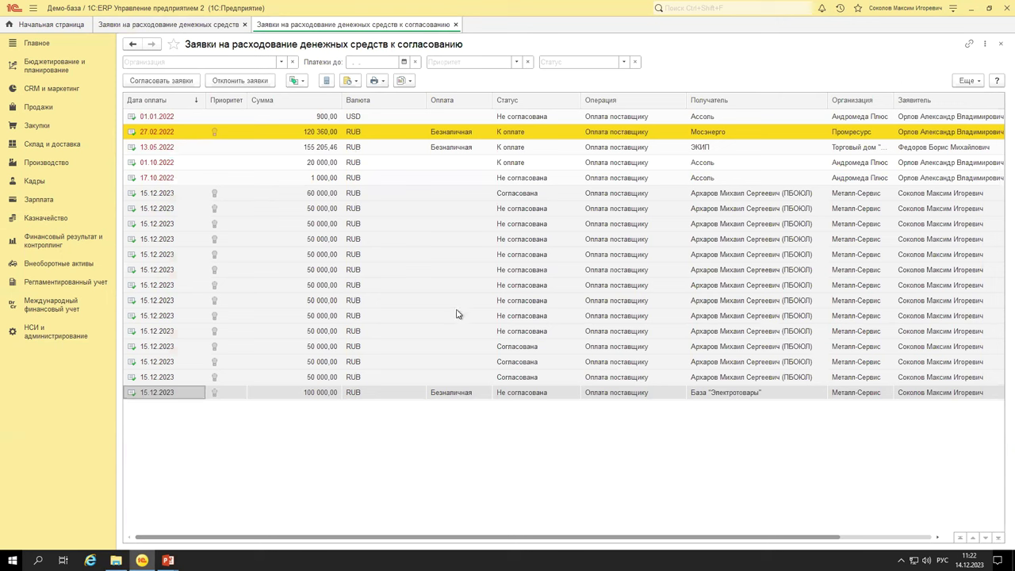
# Examine the requests awaiting approval and compare them with the full list of cash expenditure requests.
pyautogui.click(459, 303)
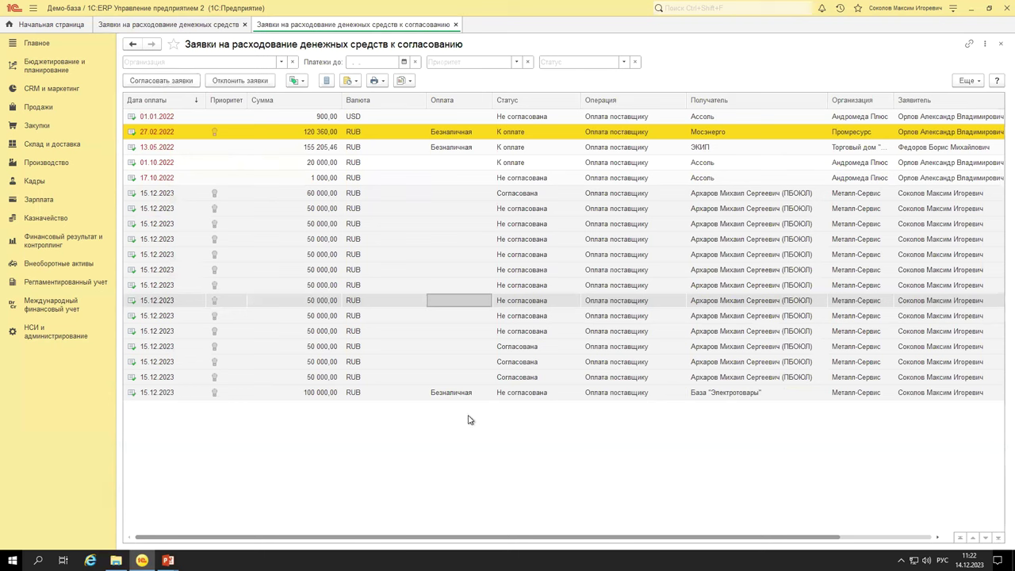
pyautogui.click(508, 395)
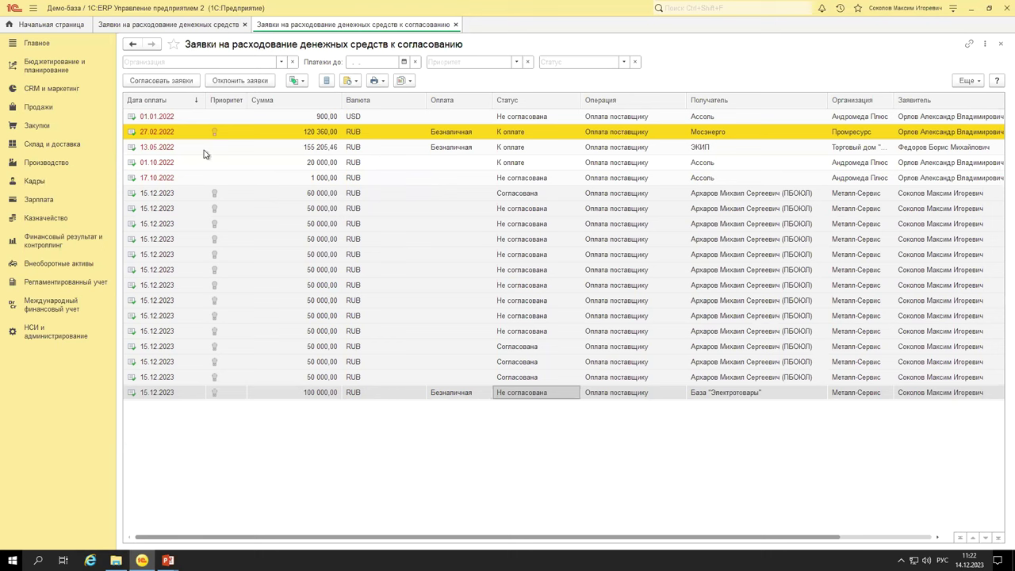
pyautogui.click(350, 305)
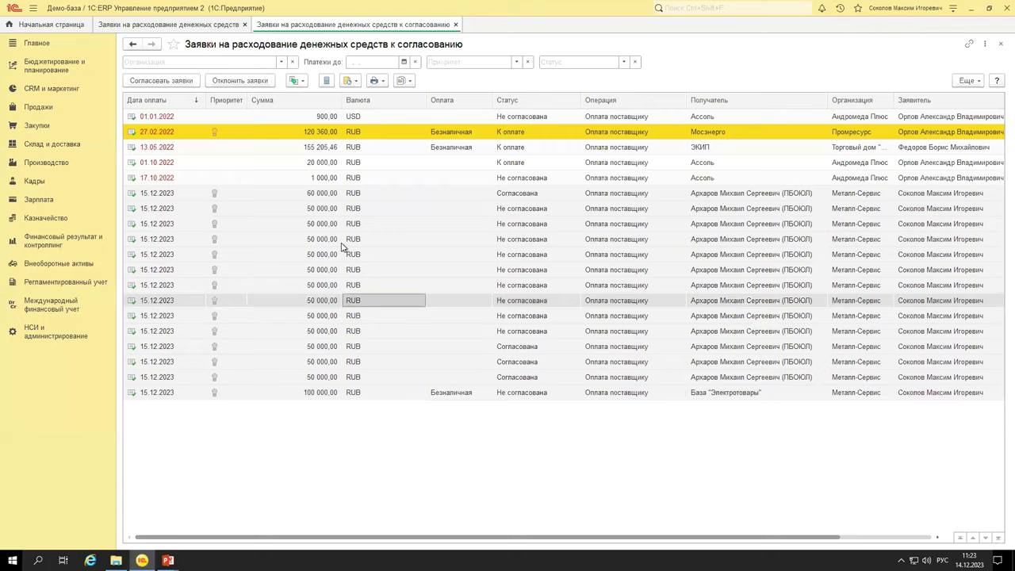
pyautogui.hotkey('ctrl', 'Tab')
pyautogui.click(341, 26)
# Approve the 100 000,00 RUB request to База "Электротовары" in the approval list.
pyautogui.click(463, 393)
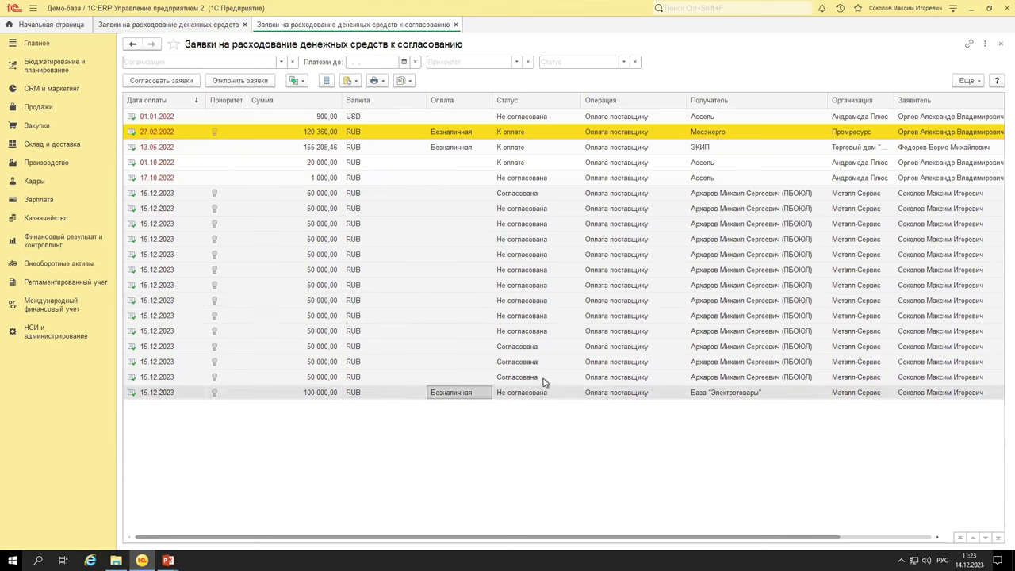
pyautogui.click(164, 82)
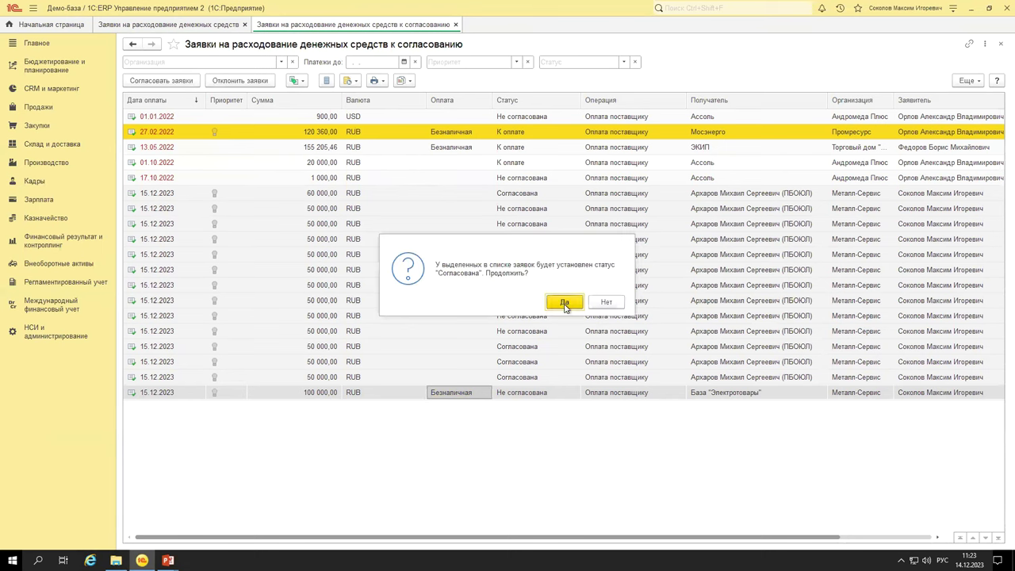
pyautogui.click(564, 303)
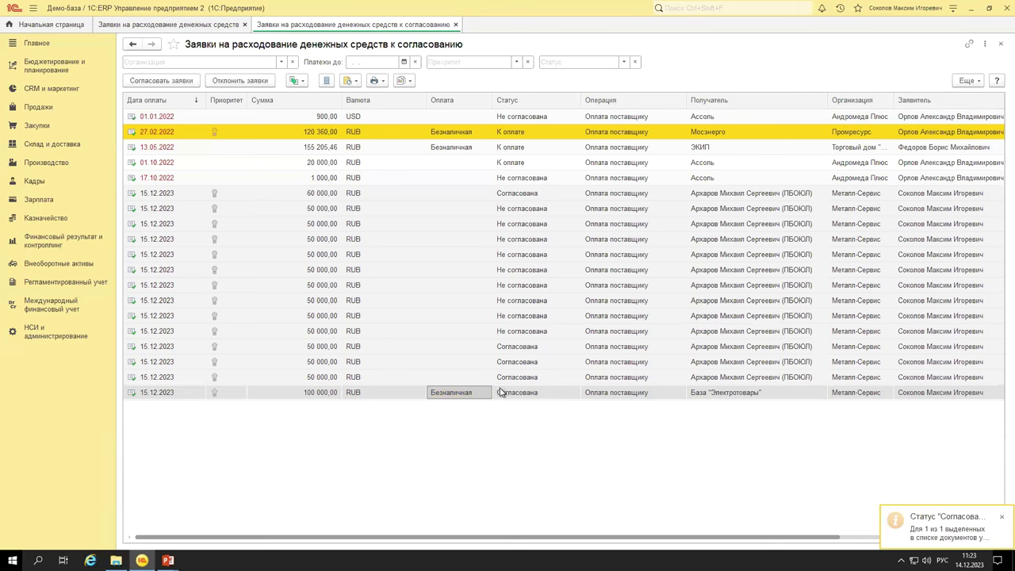
# Reject the 100 000,00 RUB request to База "Электротовары" in the approval list.
pyautogui.click(252, 81)
pyautogui.click(564, 302)
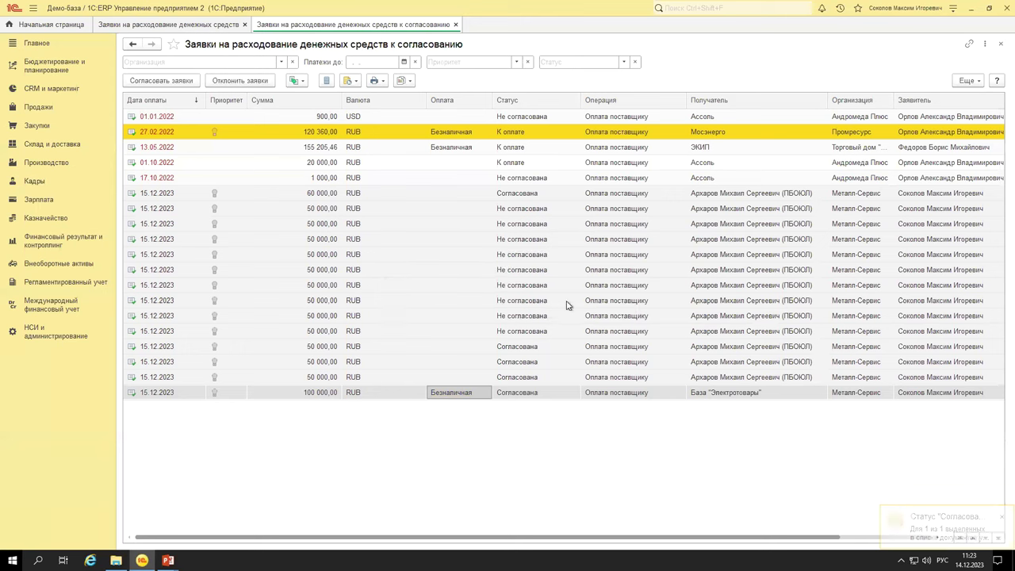
pyautogui.click(530, 392)
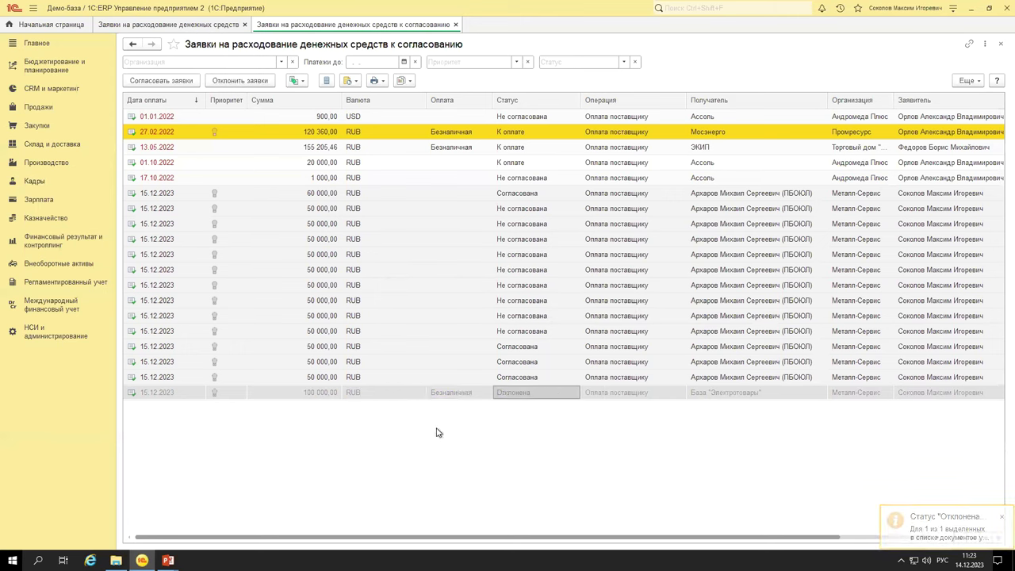
# Open the rejected request from the full list, set its status to Не согласована, post and close it, and return to the approval list.
pyautogui.click(166, 25)
pyautogui.click(441, 517)
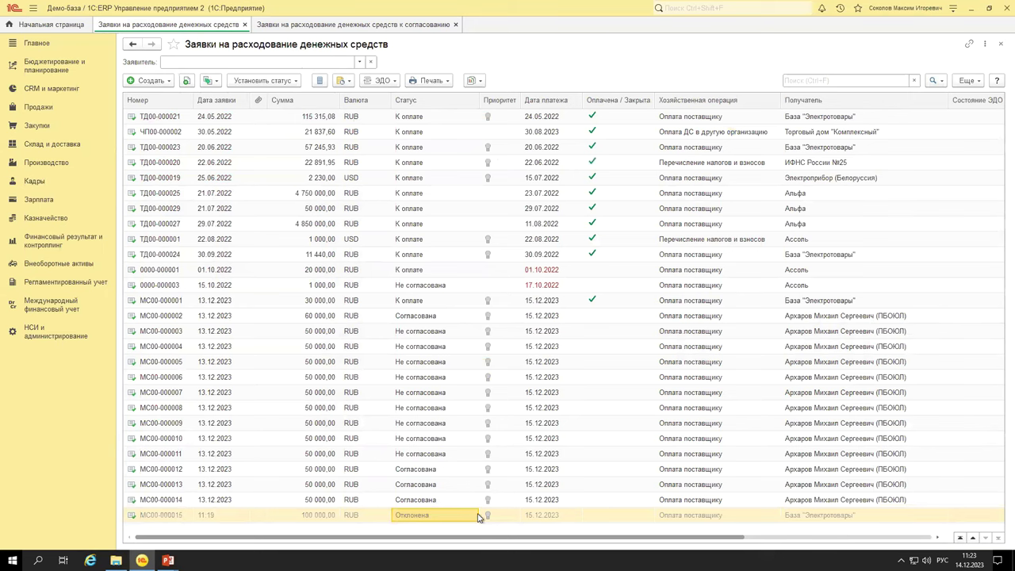
pyautogui.doubleClick(432, 515)
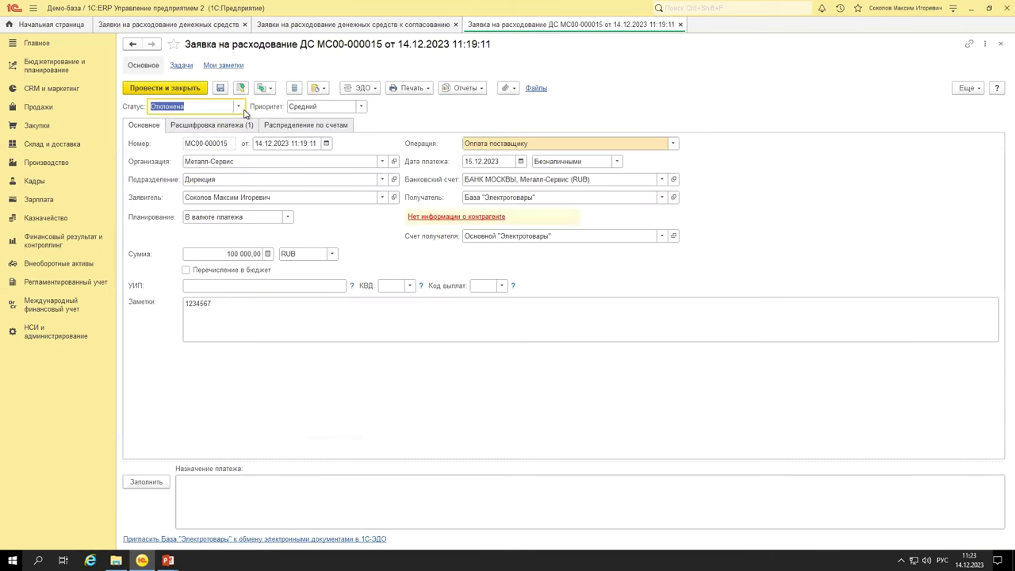
pyautogui.click(238, 106)
pyautogui.click(194, 135)
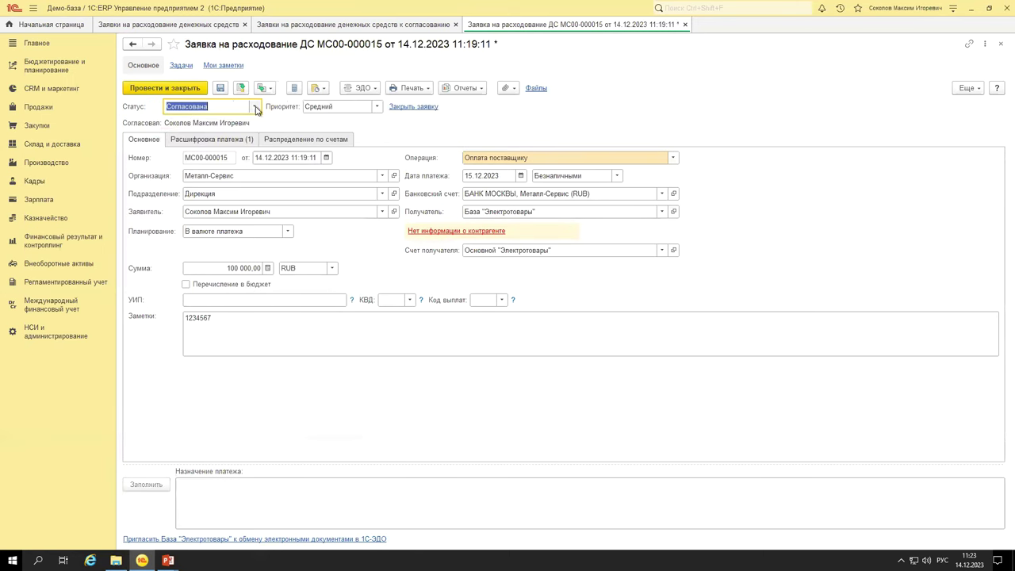
pyautogui.click(256, 106)
pyautogui.click(202, 123)
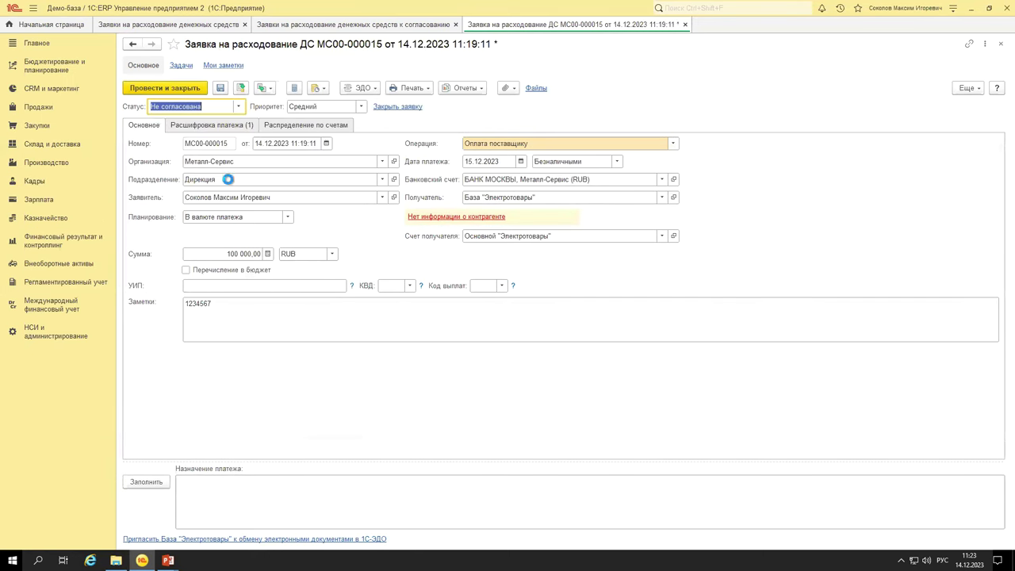
pyautogui.hotkey('ctrl', 'Return')
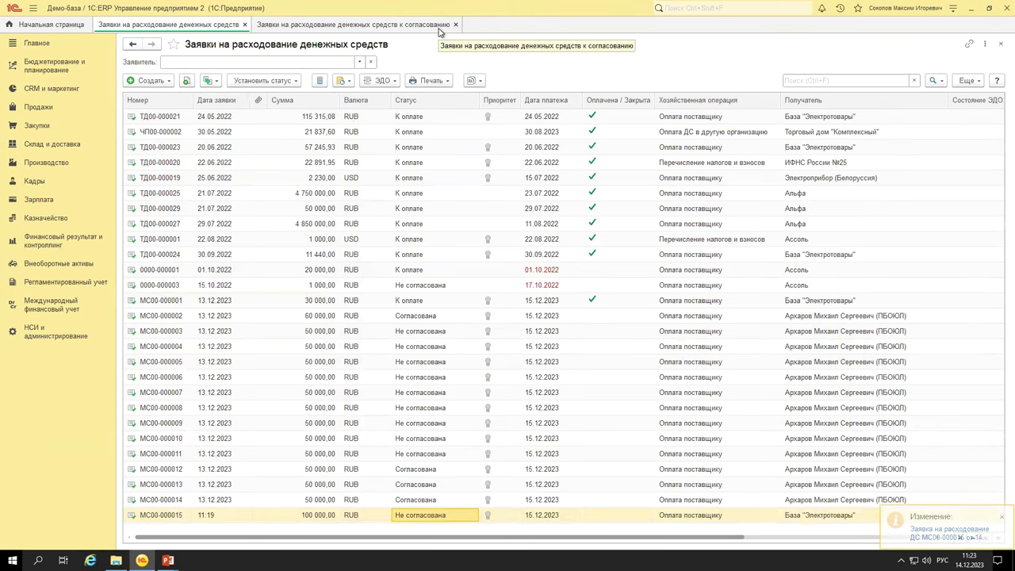
pyautogui.click(439, 28)
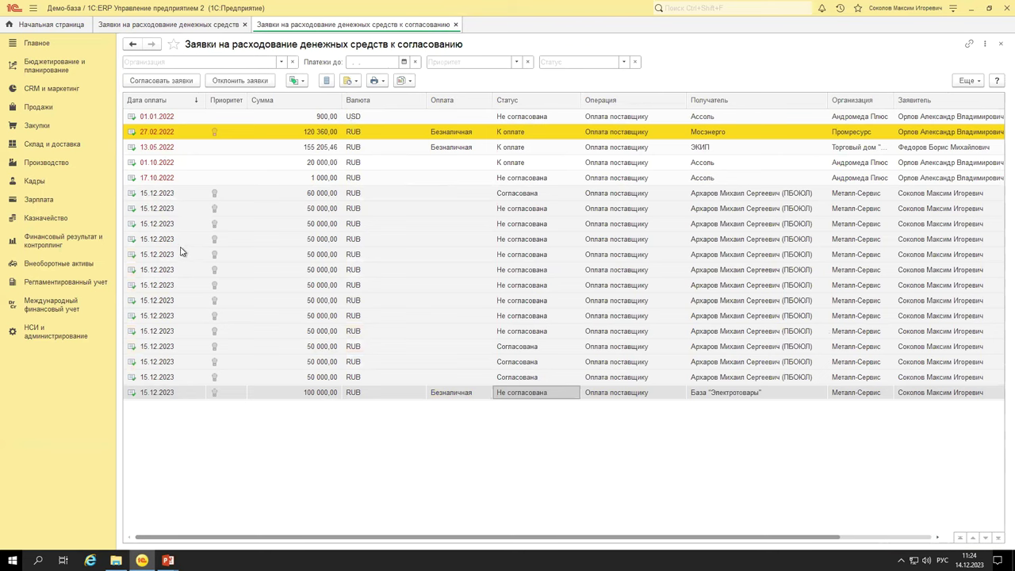
# Open the Treasury payment calendar (Платежный календарь) and switch it to the Заявки → Календарь view.
pyautogui.click(51, 224)
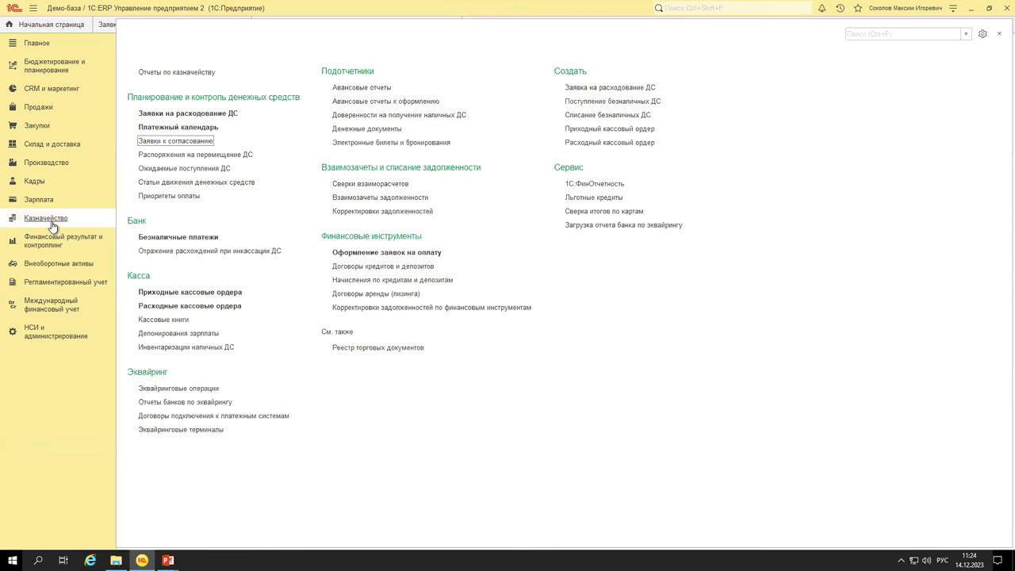
pyautogui.click(205, 126)
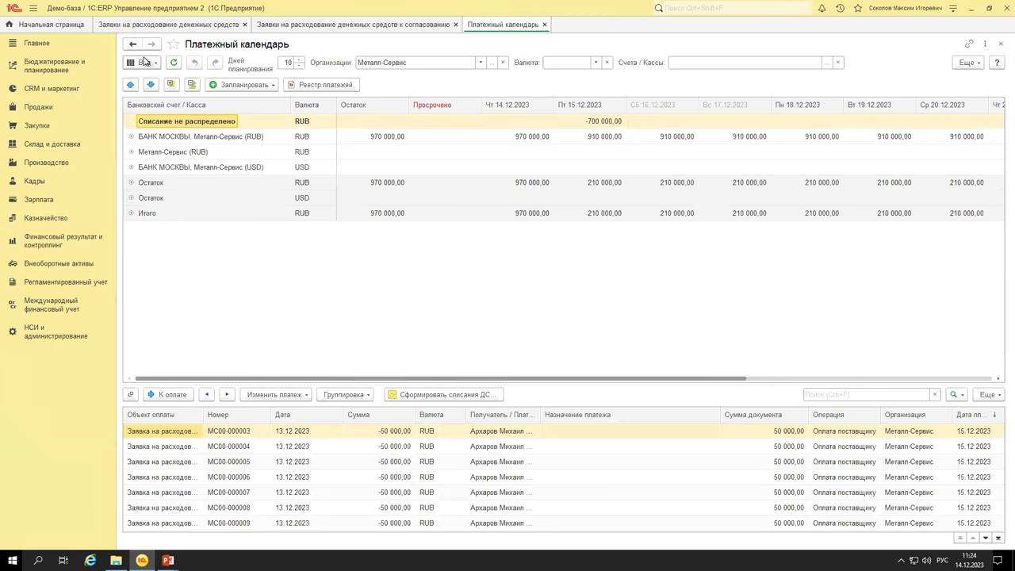
pyautogui.click(145, 62)
pyautogui.click(150, 78)
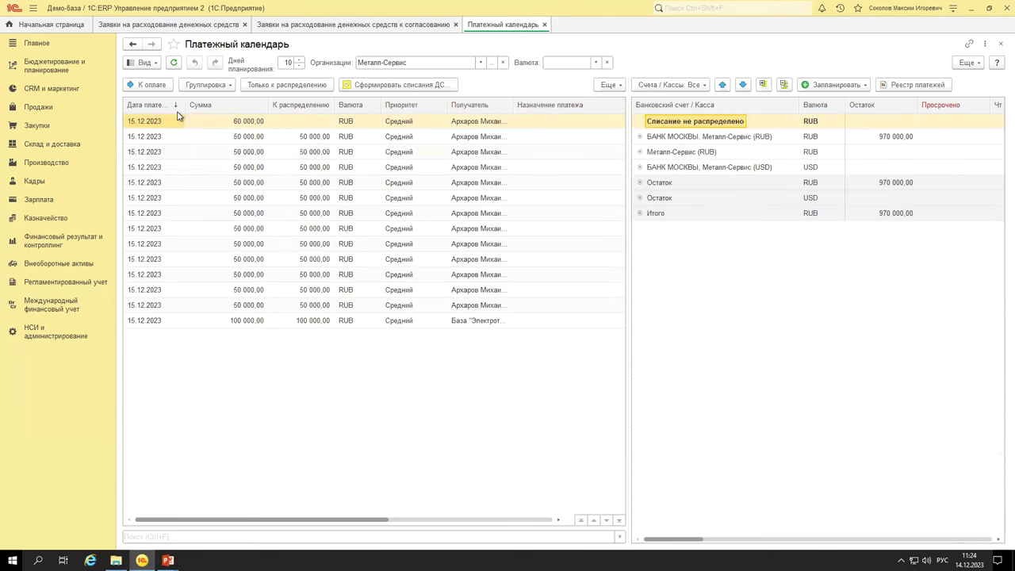
# Examine the expenditure requests beside the account calendar, widening the request list and narrowing it again to reveal more calendar columns.
pyautogui.click(147, 63)
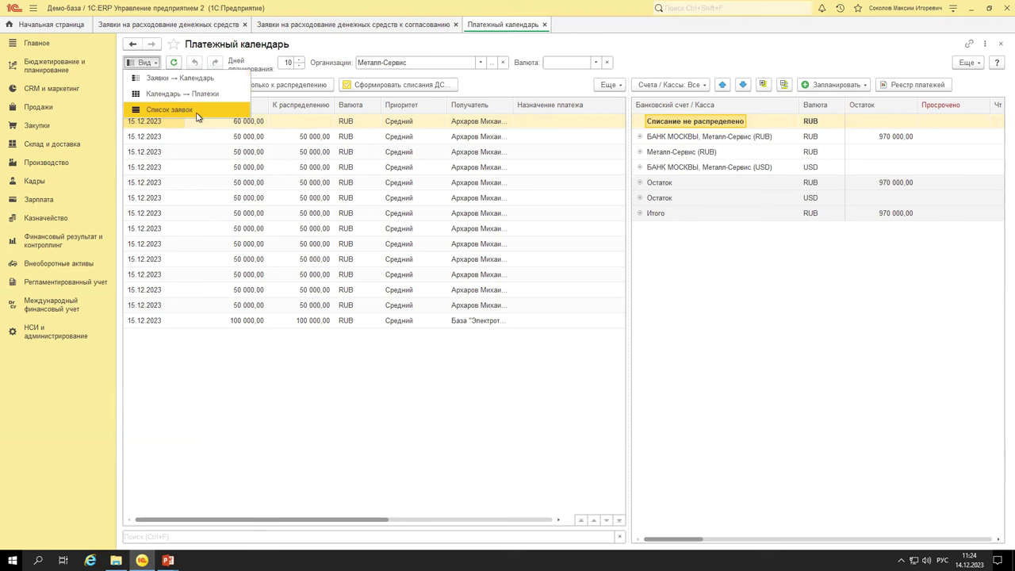
pyautogui.click(395, 390)
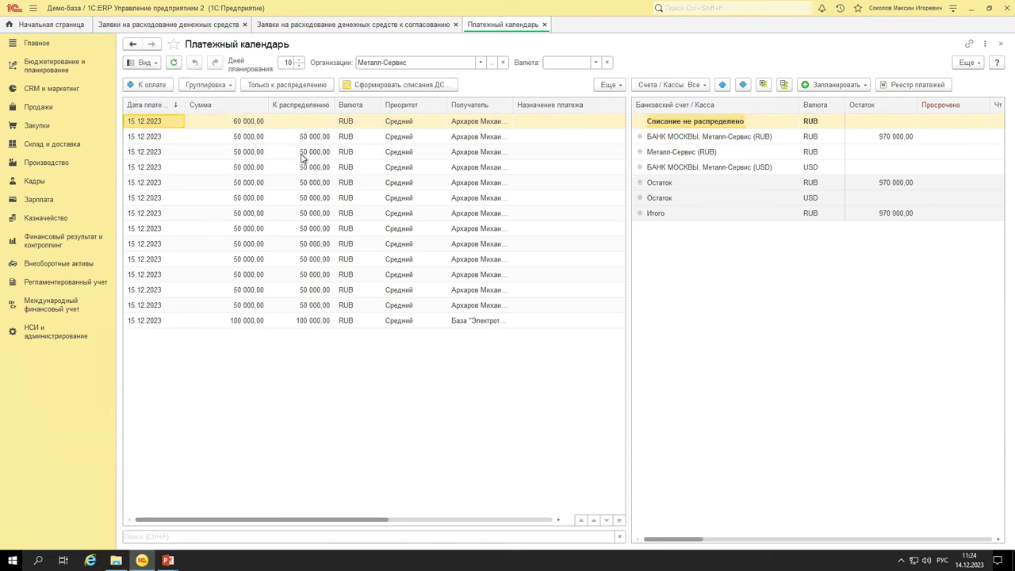
pyautogui.click(395, 246)
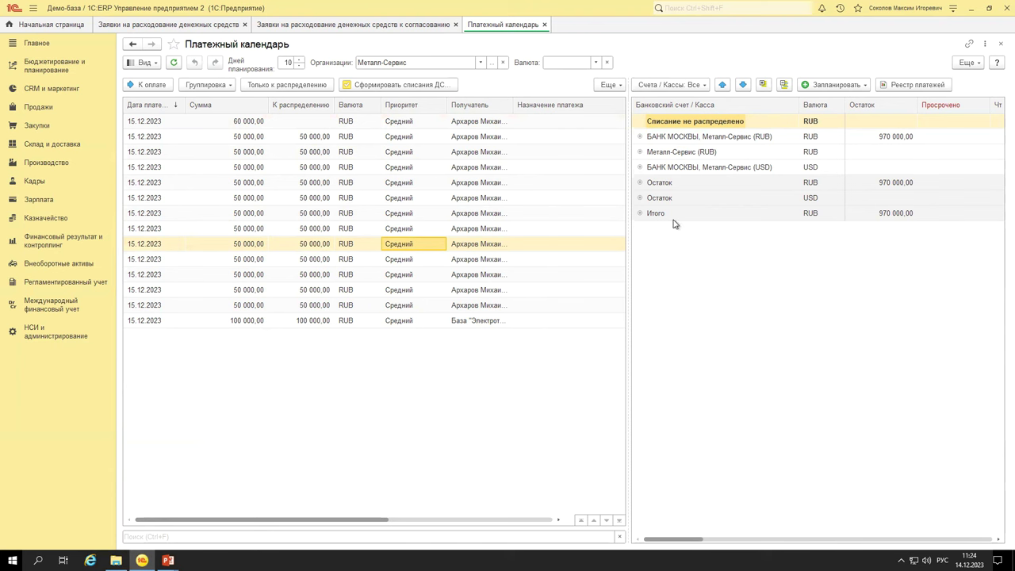
pyautogui.moveTo(628, 277); pyautogui.dragTo(743, 277)
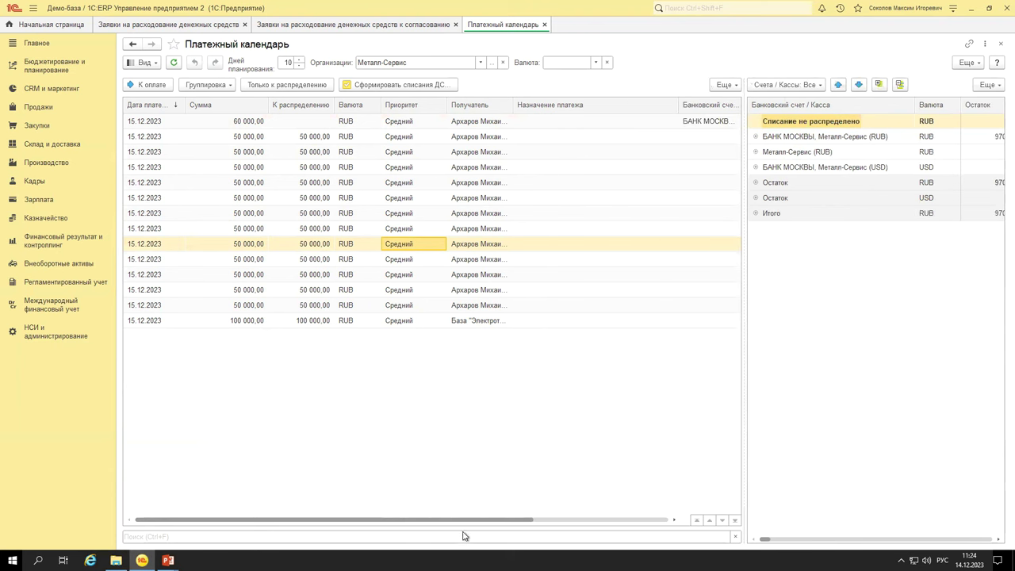
pyautogui.moveTo(473, 519); pyautogui.dragTo(158, 485)
pyautogui.moveTo(742, 293); pyautogui.dragTo(535, 290)
# Show the payment calendar as Список заявок, and return it to the Календарь → Платежи view.
pyautogui.click(142, 63)
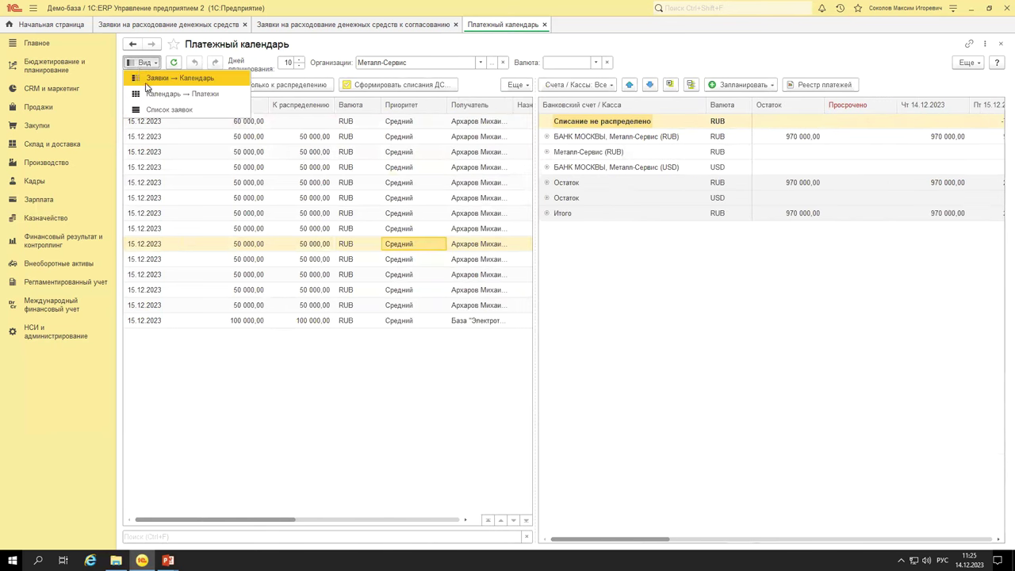
pyautogui.click(170, 111)
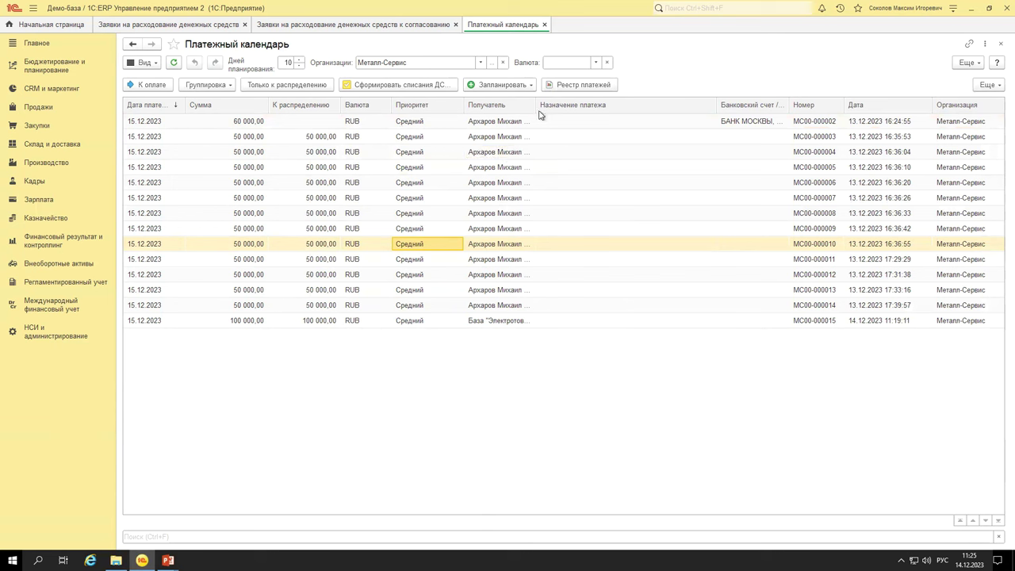
pyautogui.click(151, 65)
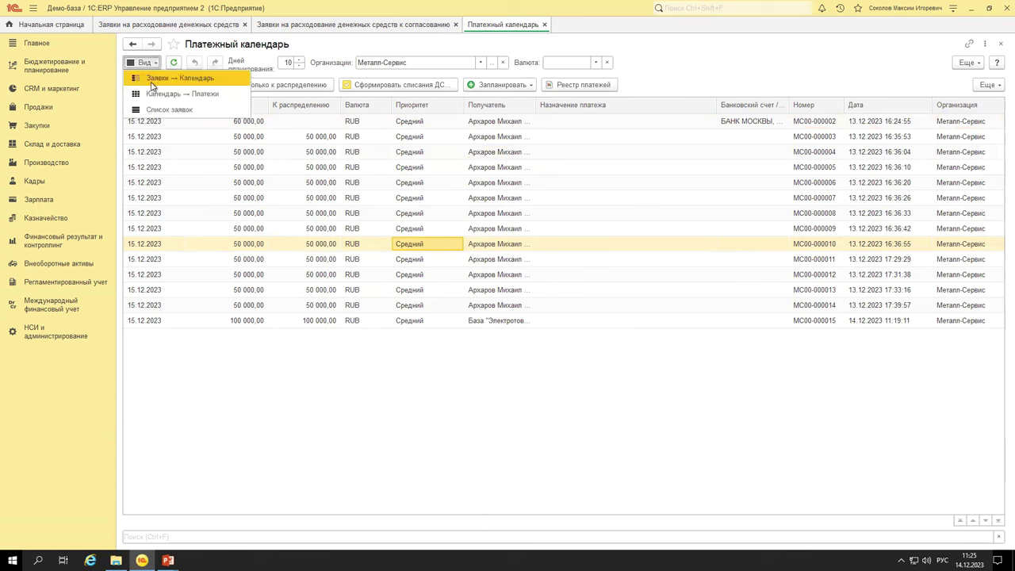
pyautogui.click(158, 95)
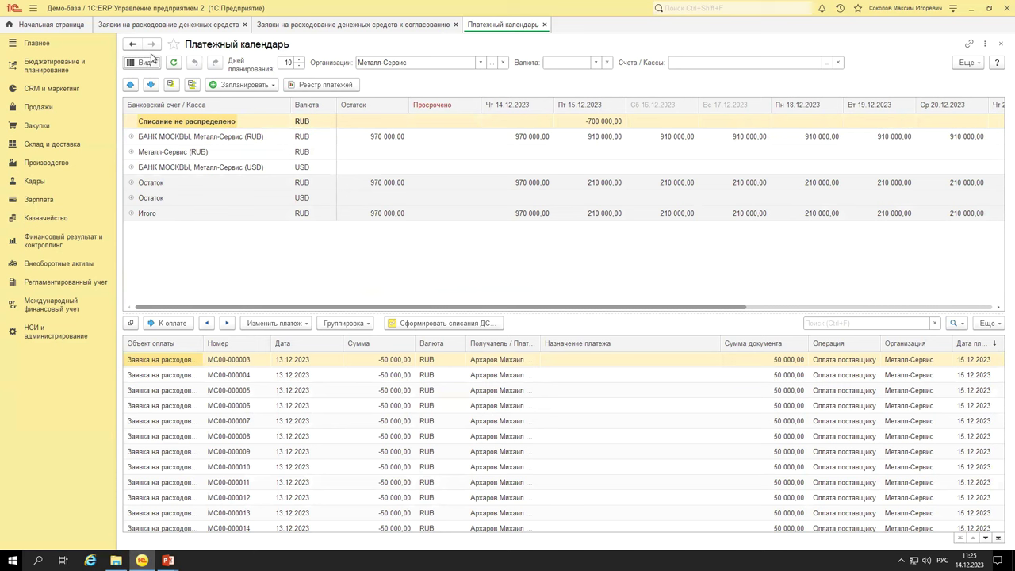
pyautogui.click(152, 61)
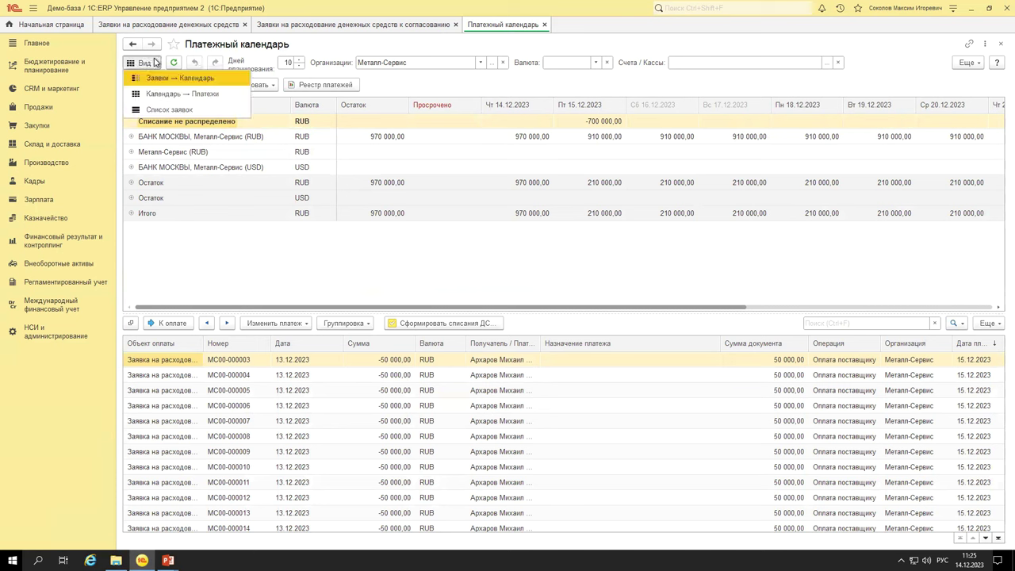
pyautogui.click(354, 266)
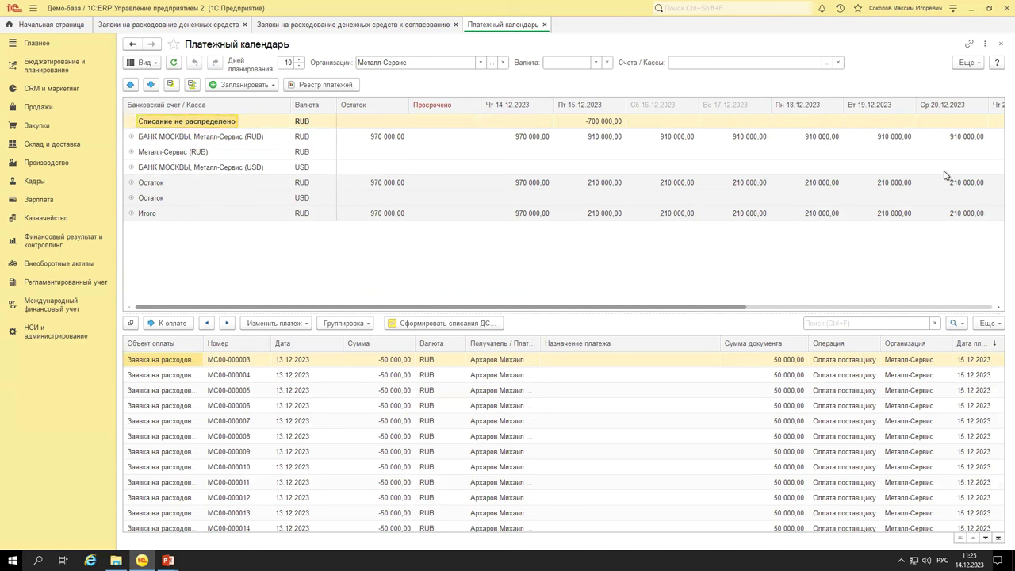
# Shorten the calendar's planning horizon to 5 days and set it back to 10 days.
pyautogui.click(515, 157)
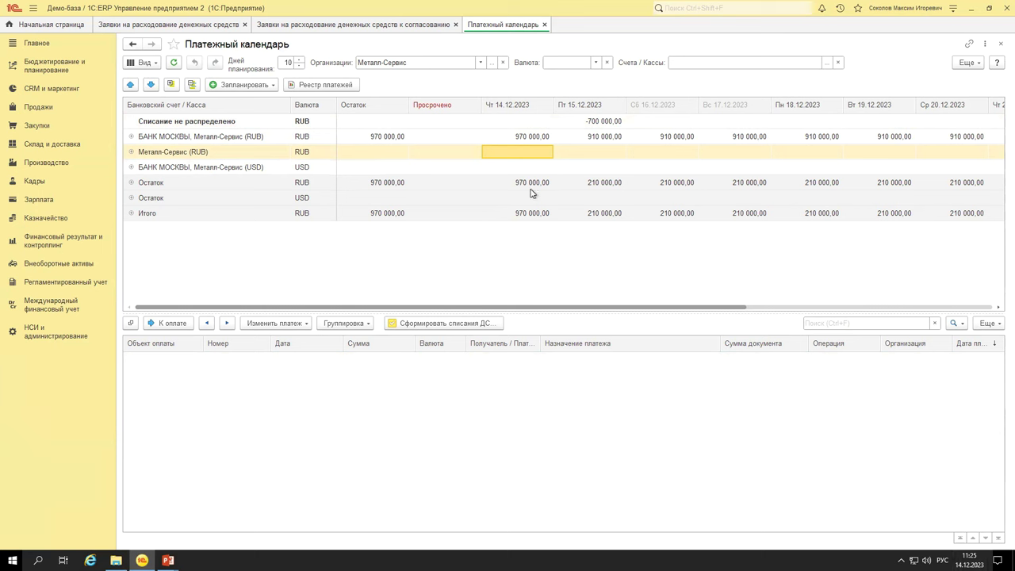
pyautogui.click(299, 67)
pyautogui.click(299, 67)
pyautogui.click(299, 67)
pyautogui.click(299, 67)
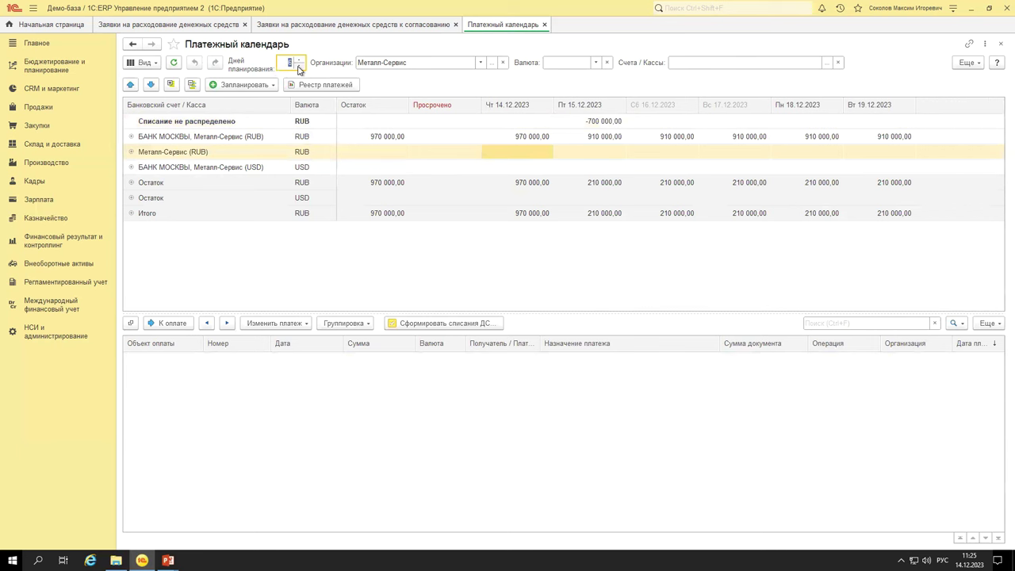
pyautogui.click(299, 68)
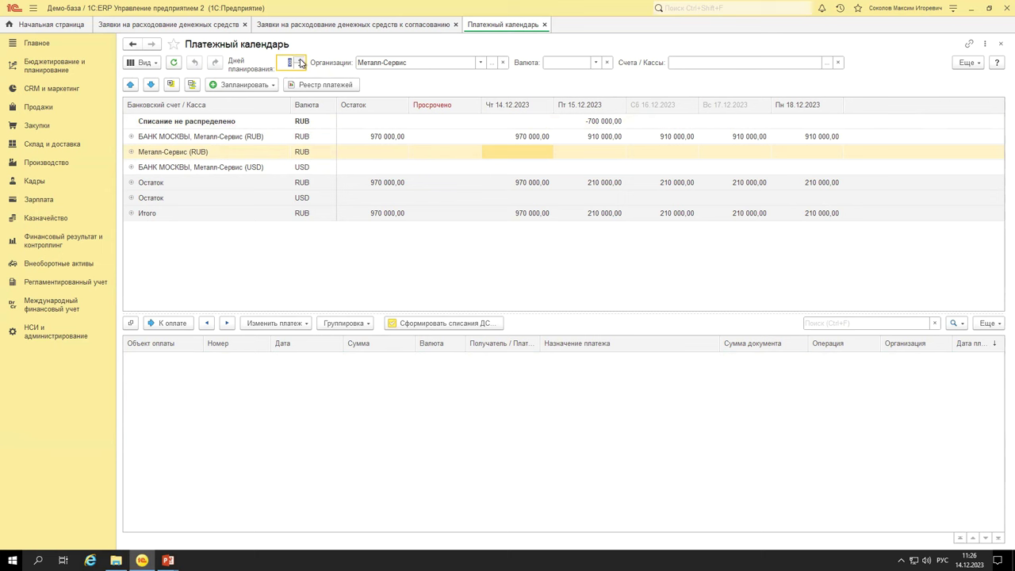
pyautogui.click(301, 64)
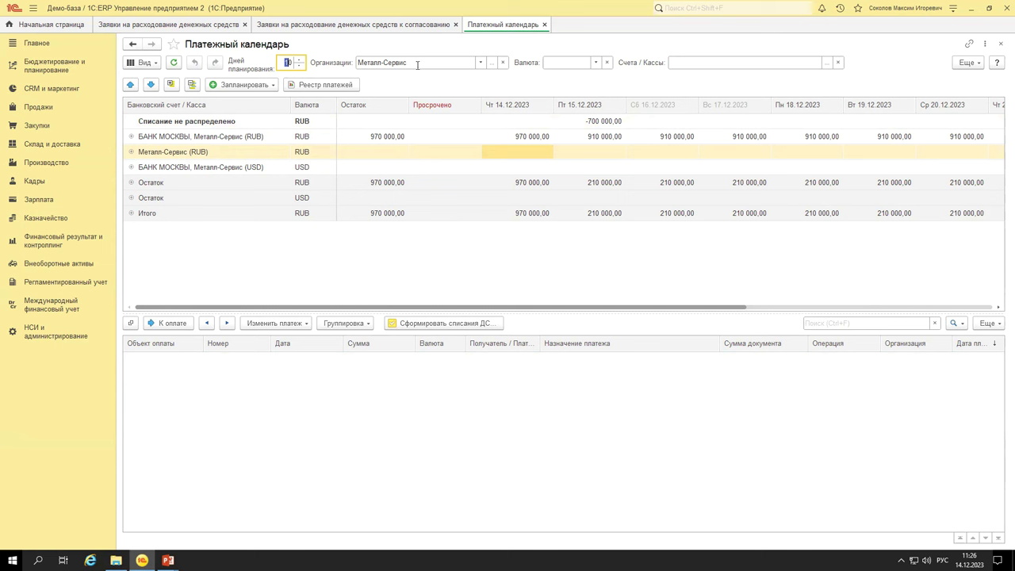
# Clear the organization filter to review the accounts of all organizations in an enlarged calendar area, and filter by Металл-Сервис again.
pyautogui.click(503, 63)
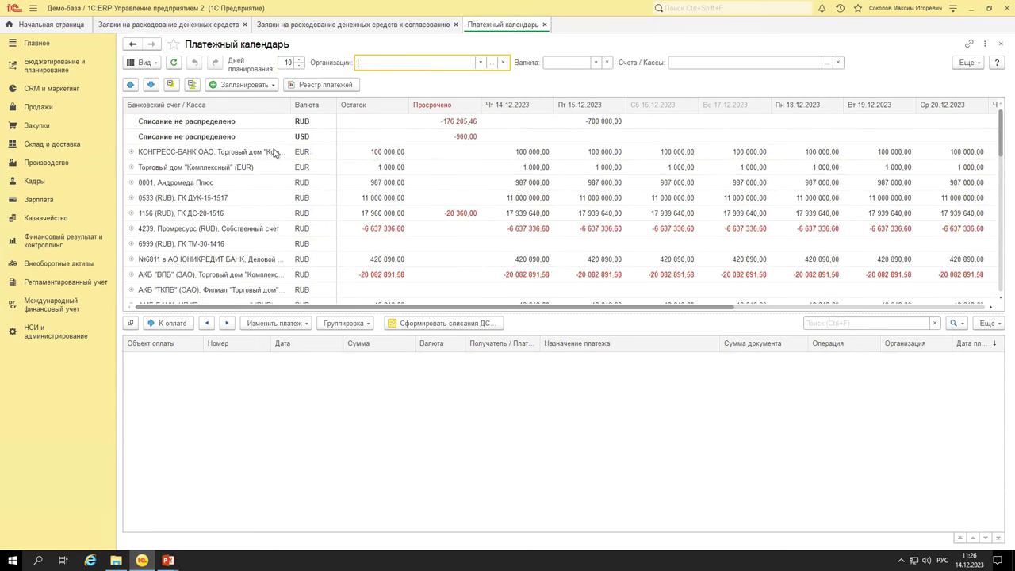
pyautogui.scroll(1, 322, 229)
pyautogui.scroll(-5, 322, 229)
pyautogui.scroll(3, 319, 238)
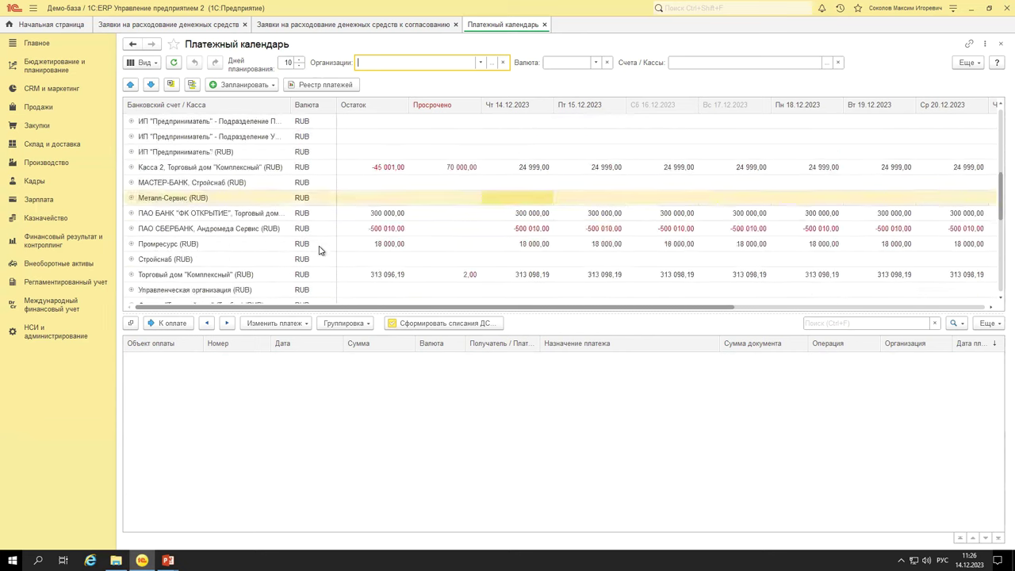
pyautogui.scroll(10, 322, 230)
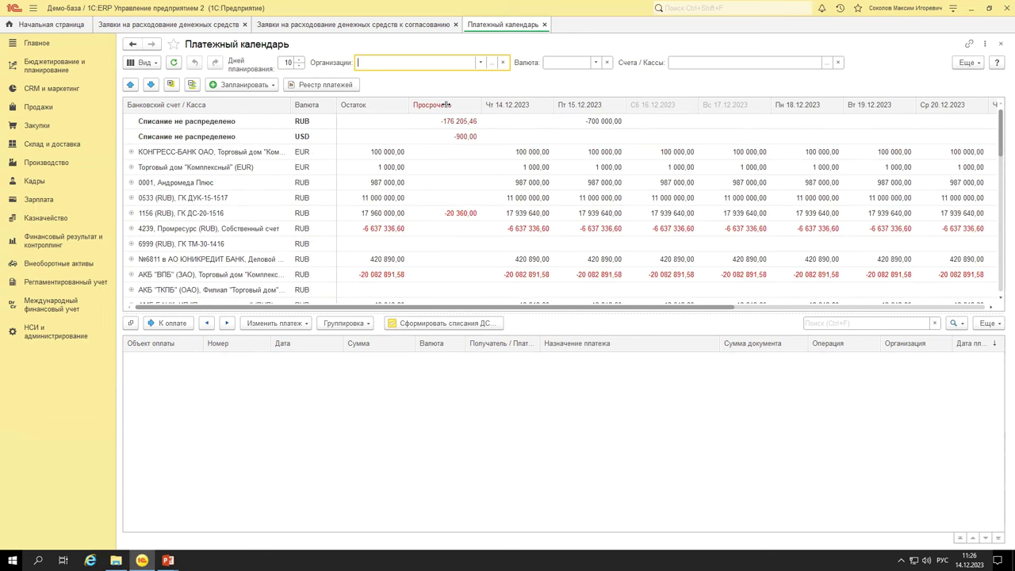
pyautogui.moveTo(541, 313); pyautogui.dragTo(585, 436)
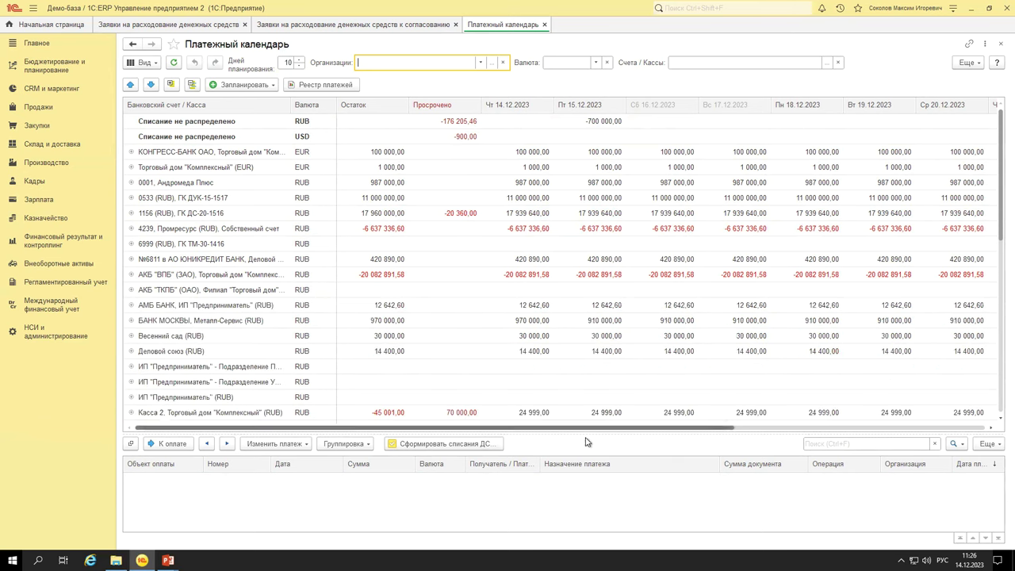
pyautogui.click(480, 63)
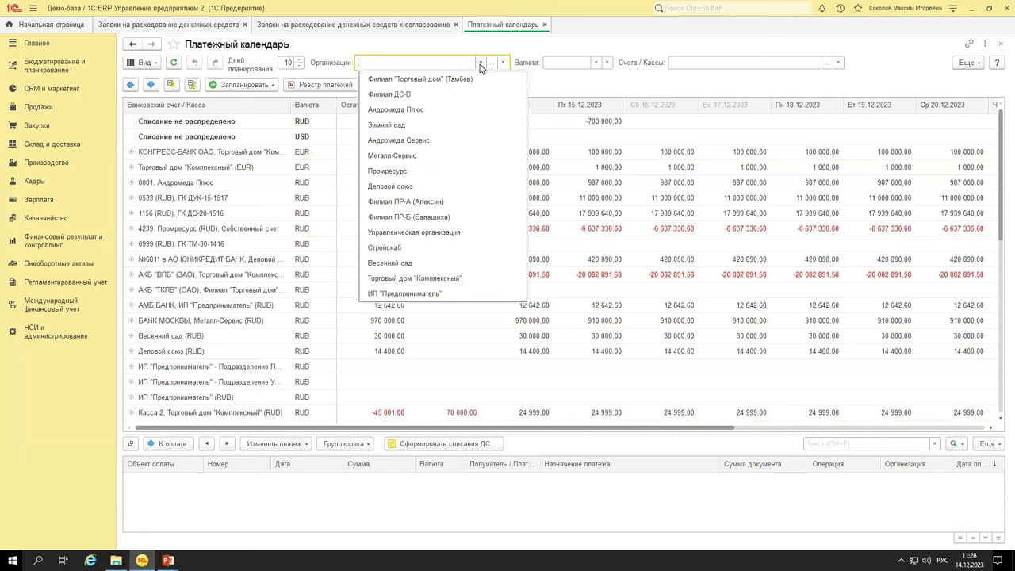
pyautogui.click(393, 155)
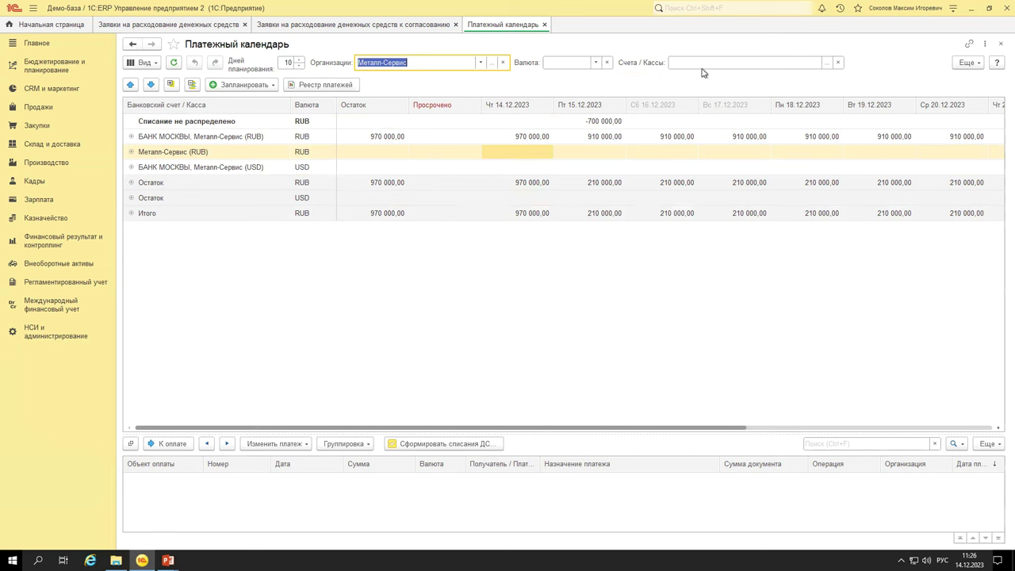
# View the bank accounts and cash desks available for filtering the calendar, and close the selection without choosing any.
pyautogui.click(827, 63)
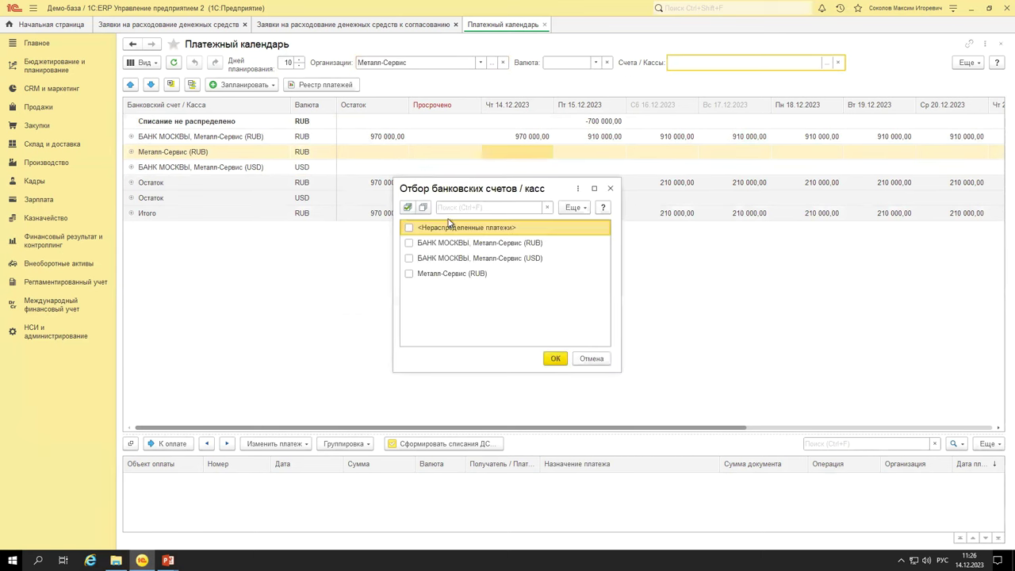
pyautogui.click(610, 189)
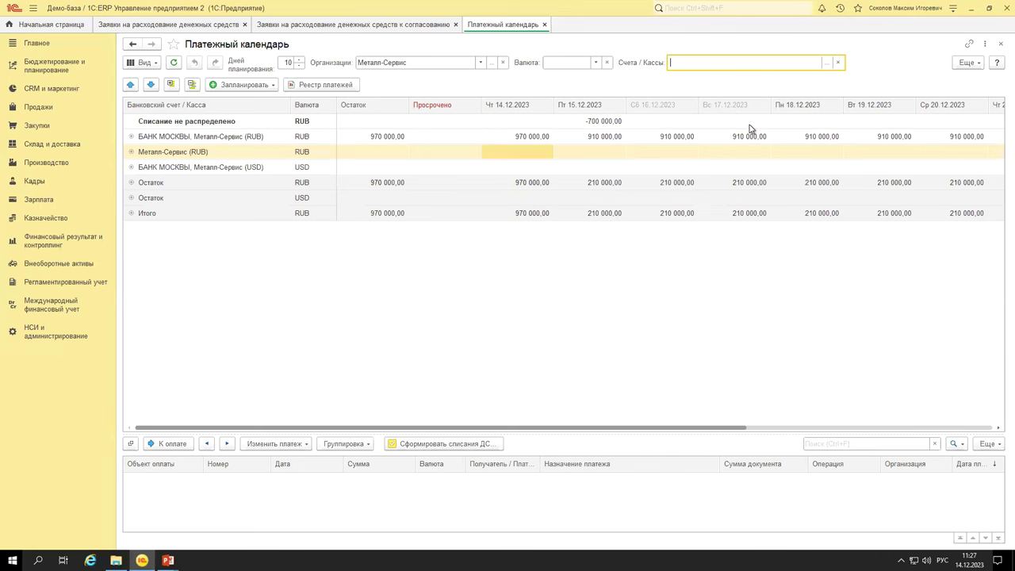
# Turn off Несогласованные заявки на расходование денежных средств in the calendar settings and show the unallocated payments for 15.12.2023.
pyautogui.click(969, 63)
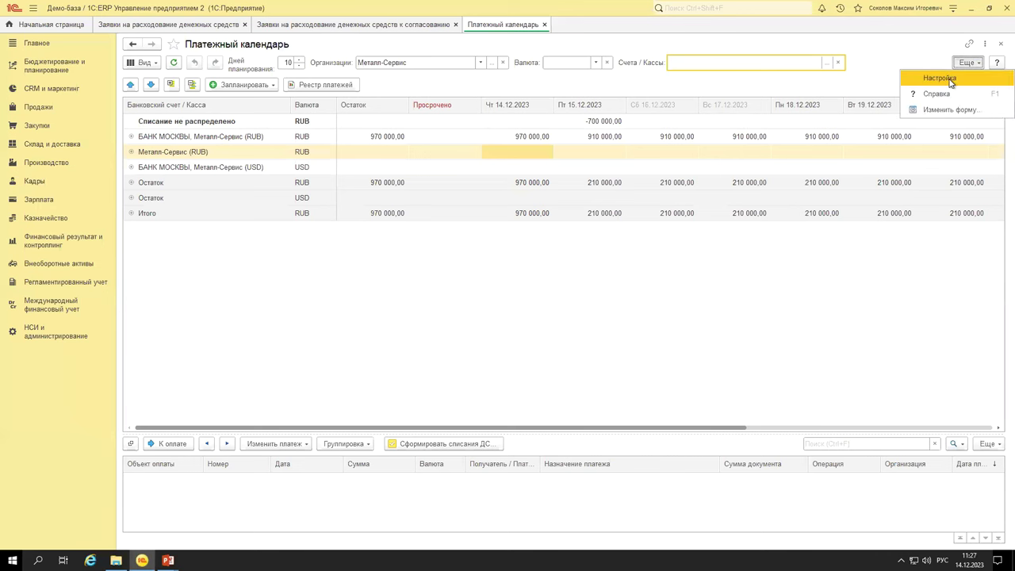
pyautogui.click(941, 78)
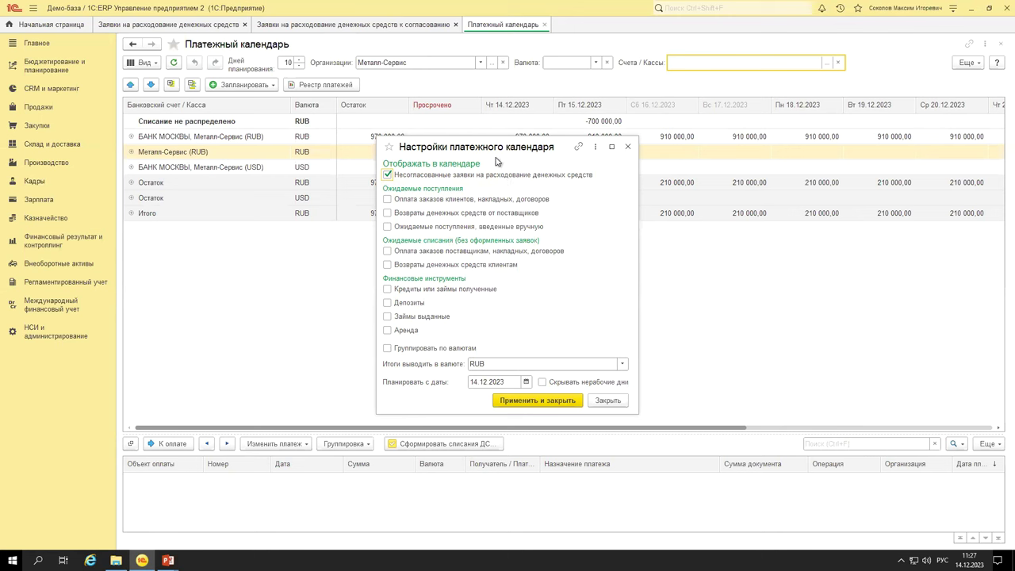
pyautogui.moveTo(490, 150)
pyautogui.mouseDown()
pyautogui.moveTo(498, 182)
pyautogui.moveTo(498, 161)
pyautogui.mouseUp()
pyautogui.click(432, 185)
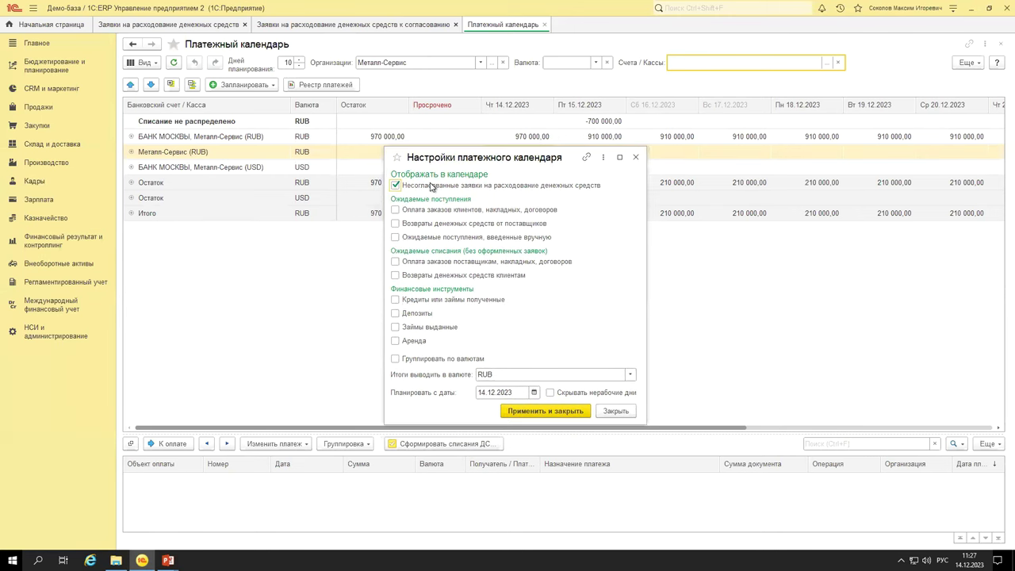
pyautogui.click(527, 411)
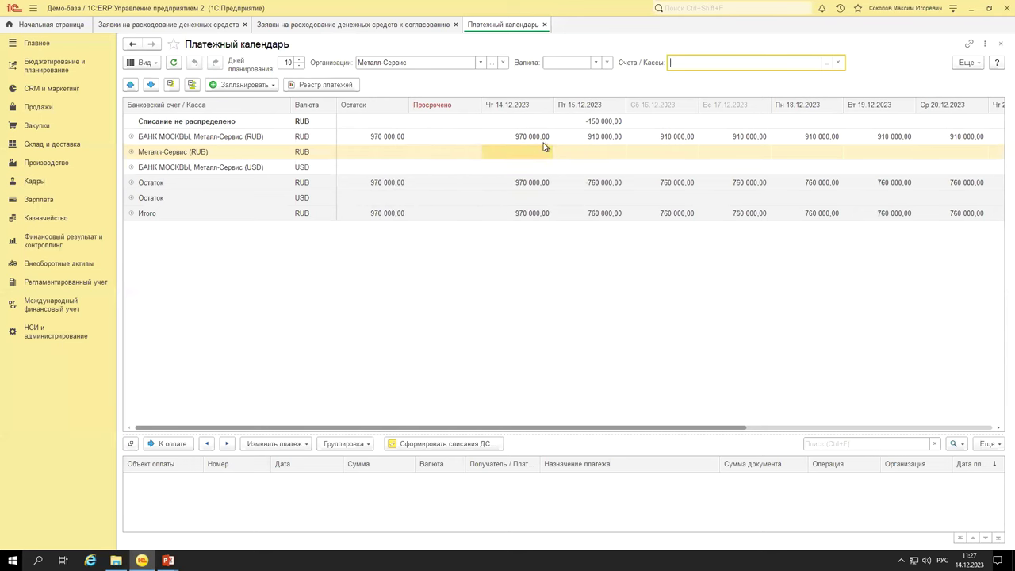
pyautogui.click(583, 123)
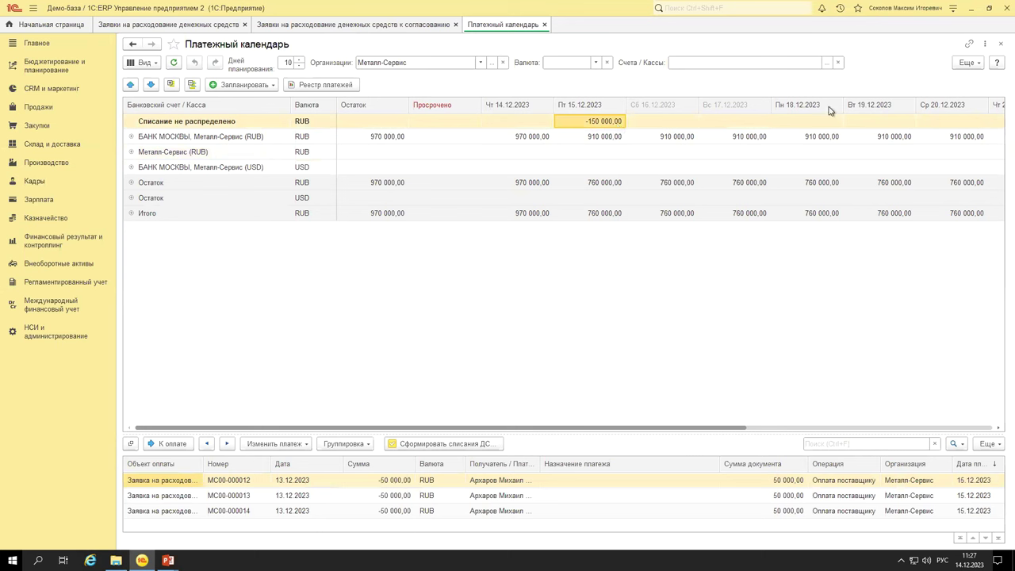
# Turn Несогласованные заявки на расходование денежных средств back on in the calendar settings and apply them.
pyautogui.click(964, 62)
pyautogui.click(941, 81)
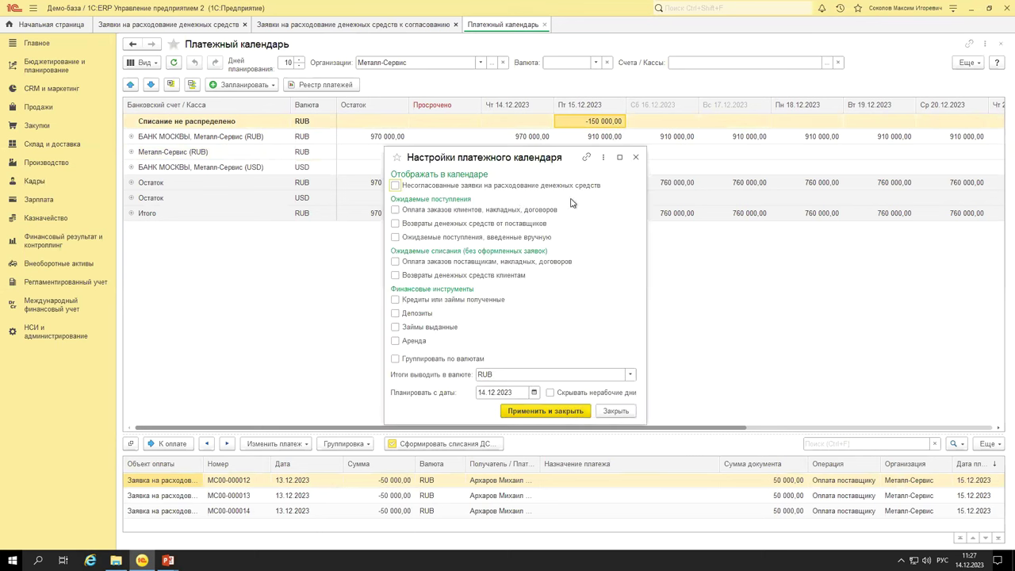
pyautogui.click(569, 411)
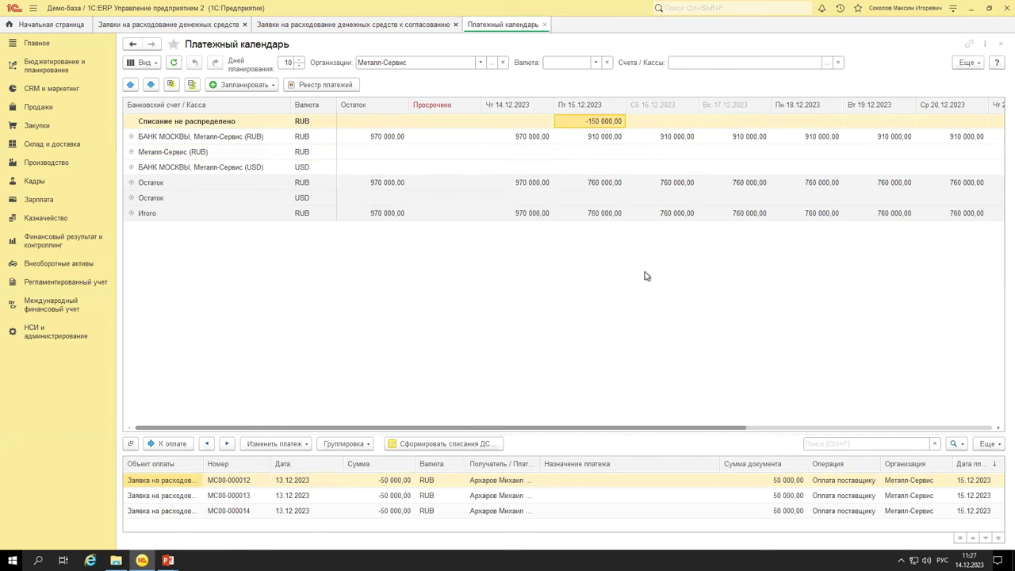
pyautogui.click(597, 155)
# In the calendar settings, turn on all three options under Ожидаемые поступления and both under Ожидаемые списания (без оформленных заявок).
pyautogui.click(966, 63)
pyautogui.click(942, 78)
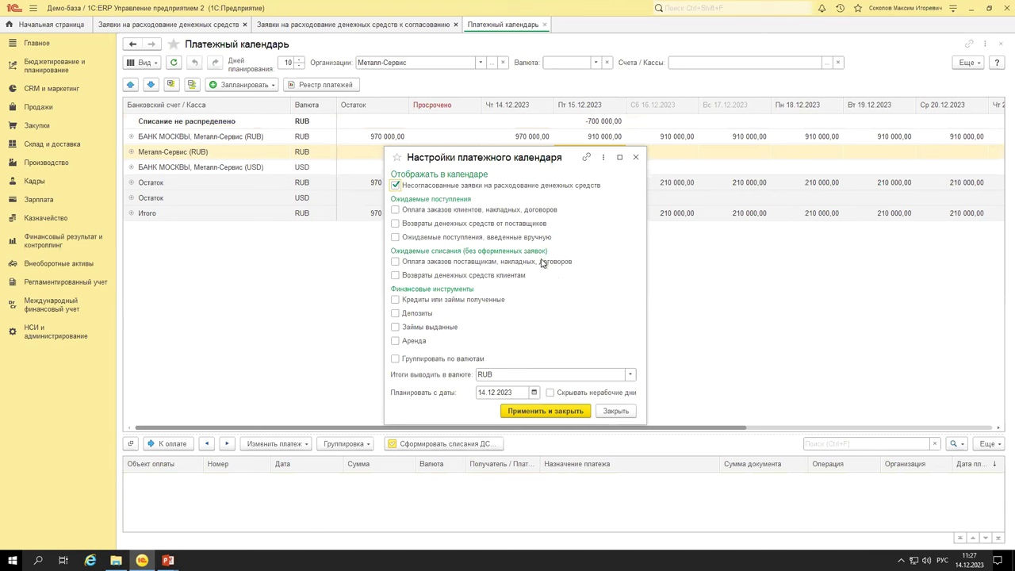
pyautogui.click(426, 211)
pyautogui.click(431, 224)
pyautogui.click(433, 237)
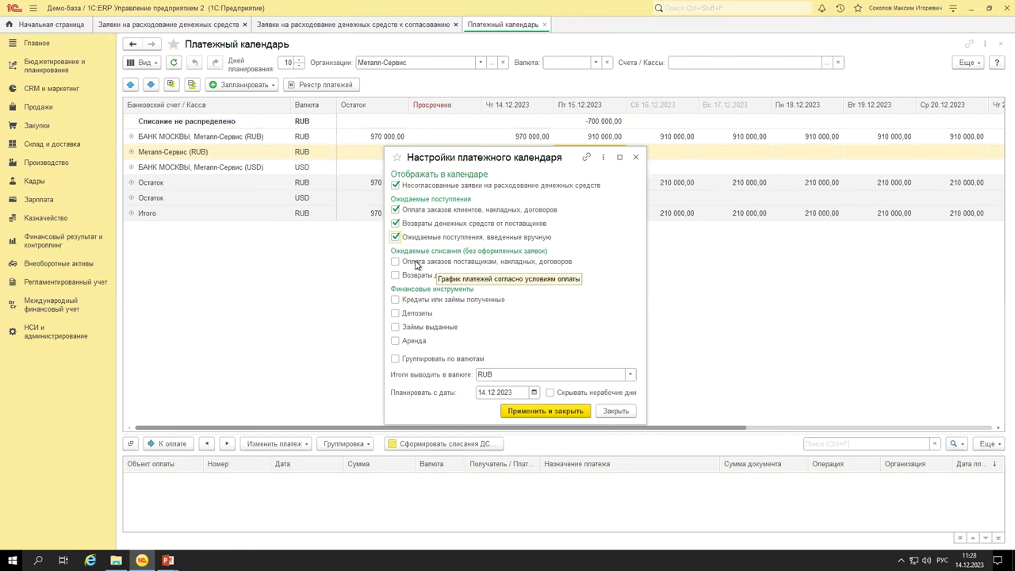
pyautogui.click(444, 263)
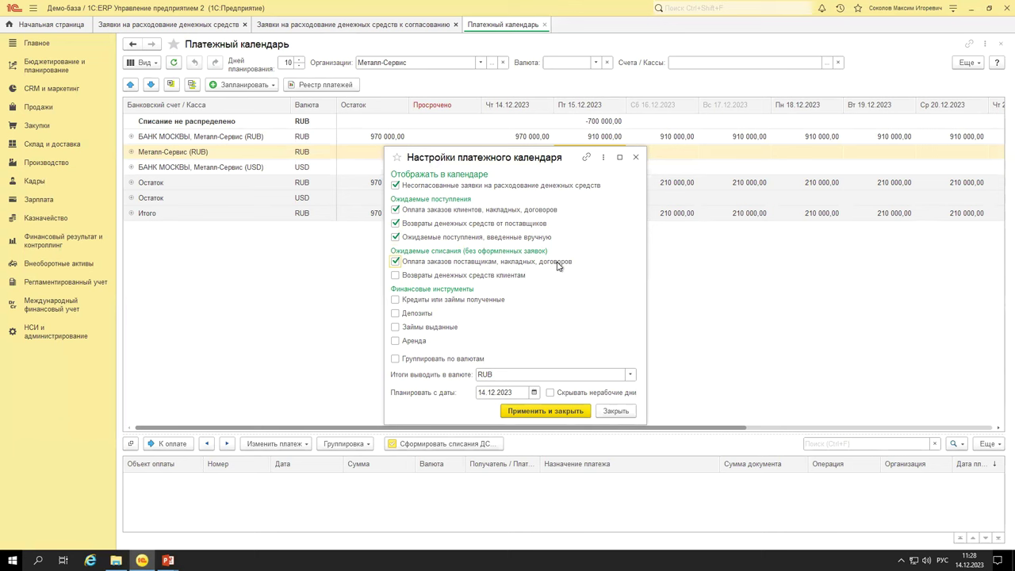
pyautogui.click(483, 278)
# Include Кредиты или займы полученные, Депозиты, Займы выданные and Аренда among the financial instruments displayed in the calendar.
pyautogui.click(395, 300)
pyautogui.click(395, 313)
pyautogui.click(395, 327)
pyautogui.click(395, 341)
# View the choices for the totals currency and planning start date, leave RUB and 14.12.2023, and apply the calendar settings.
pyautogui.click(631, 378)
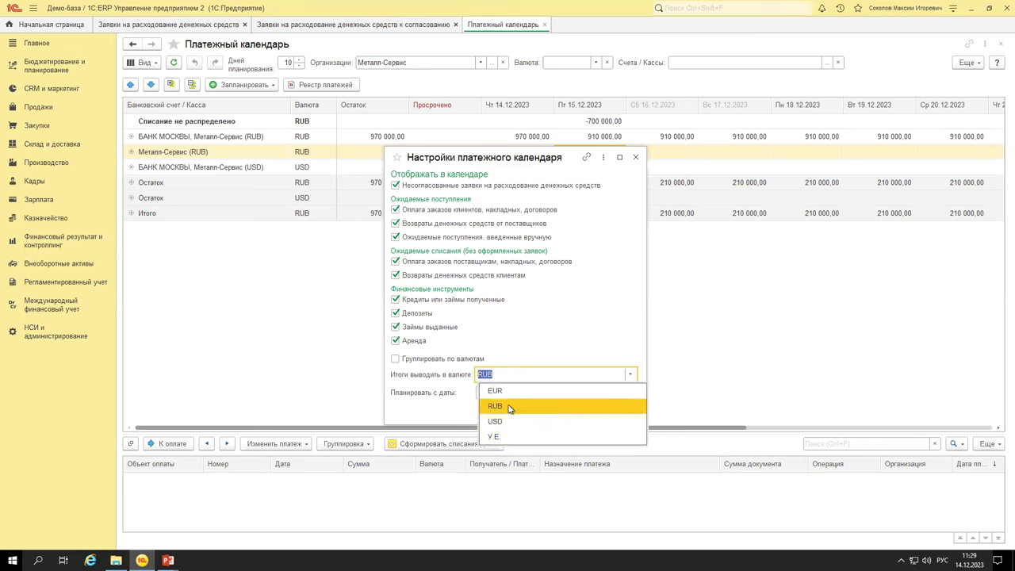
pyautogui.click(449, 398)
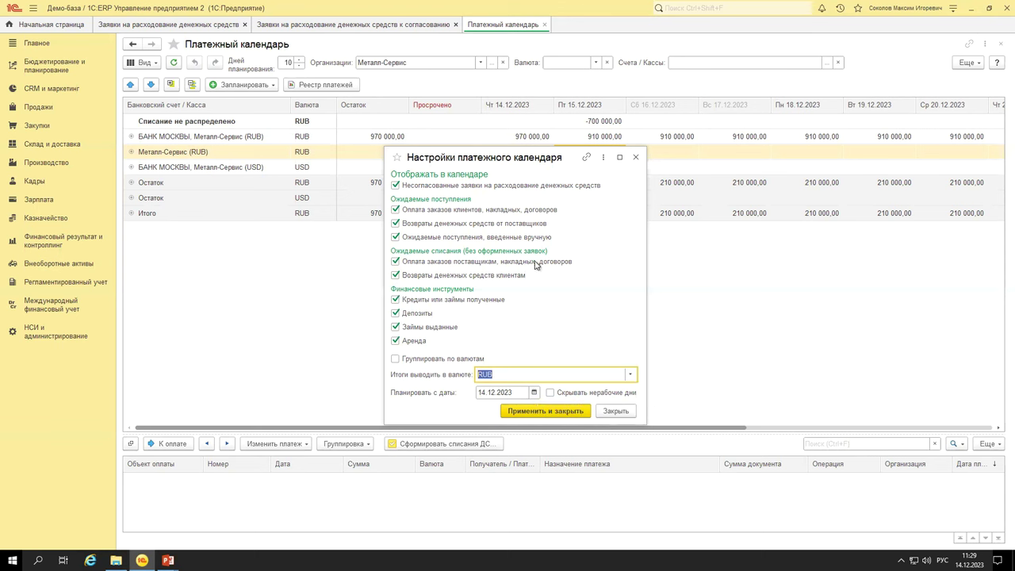
pyautogui.click(534, 393)
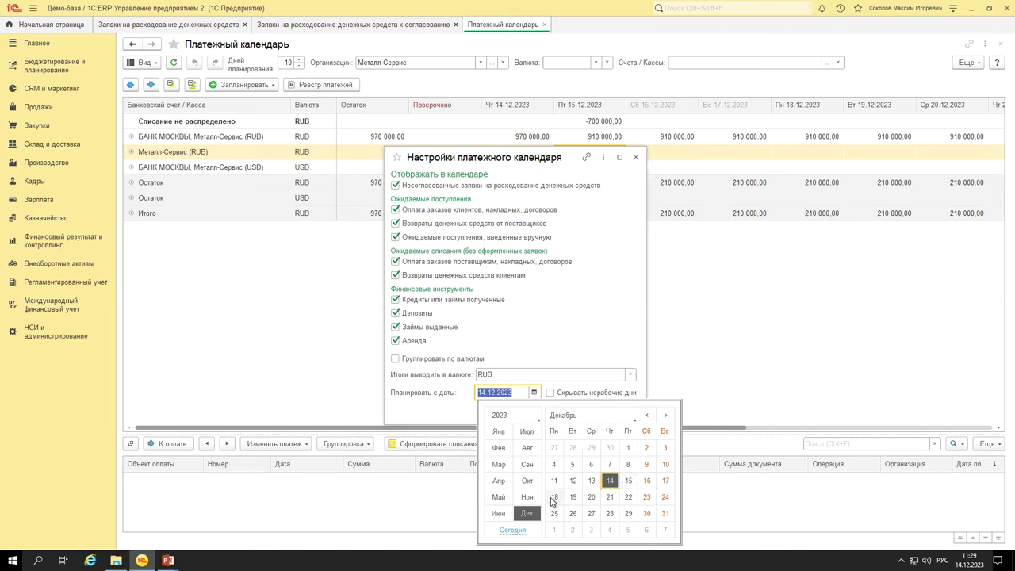
pyautogui.click(458, 418)
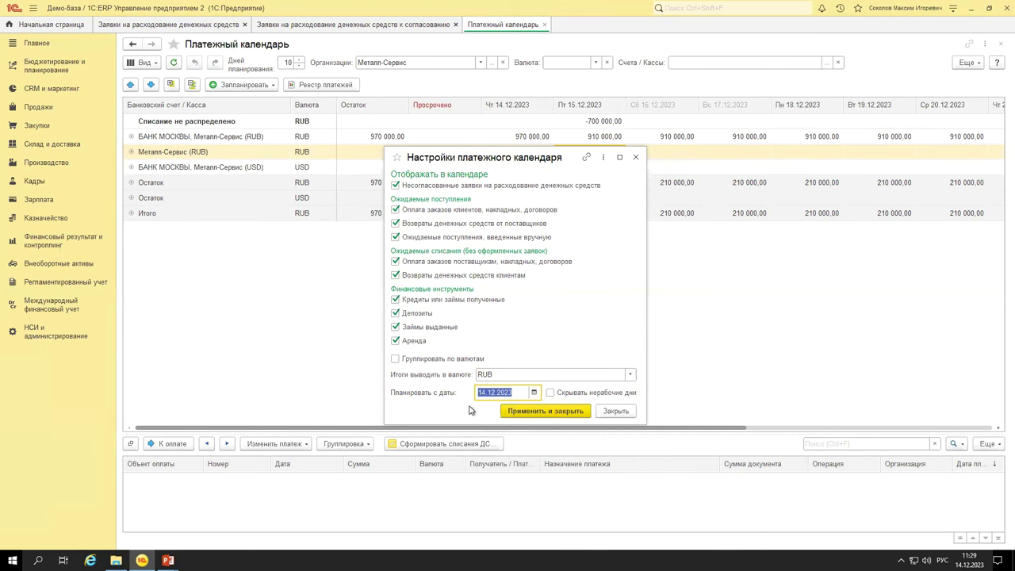
pyautogui.click(566, 414)
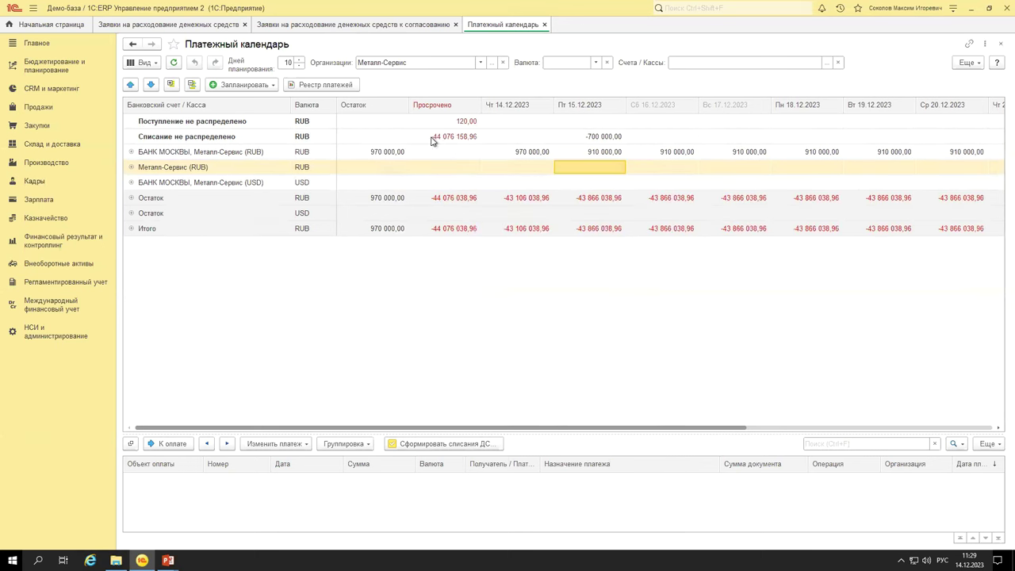
# Show the overdue unallocated write-offs in an enlarged payment list and widen its Объект оплаты column.
pyautogui.click(441, 137)
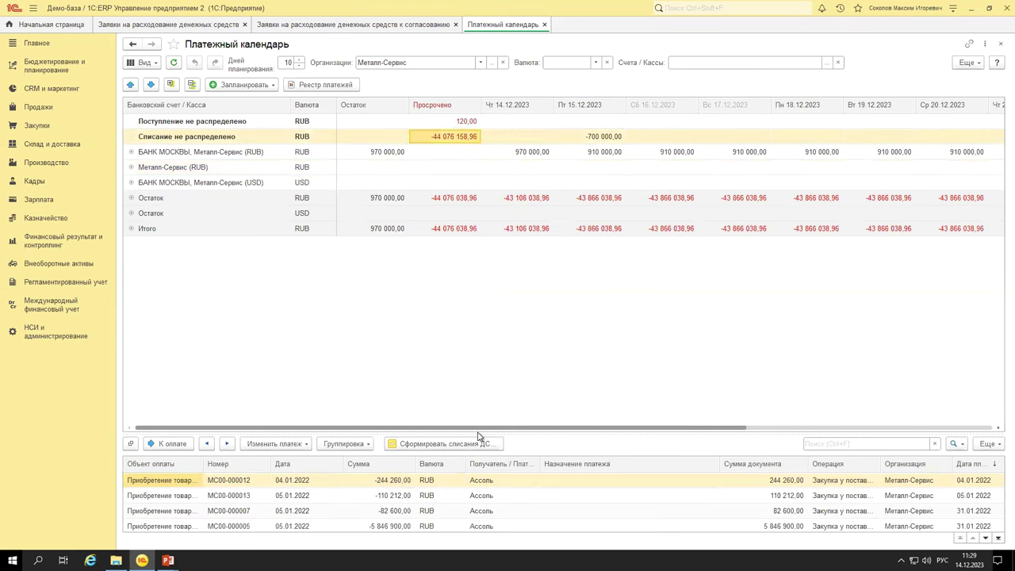
pyautogui.moveTo(481, 432); pyautogui.dragTo(478, 294)
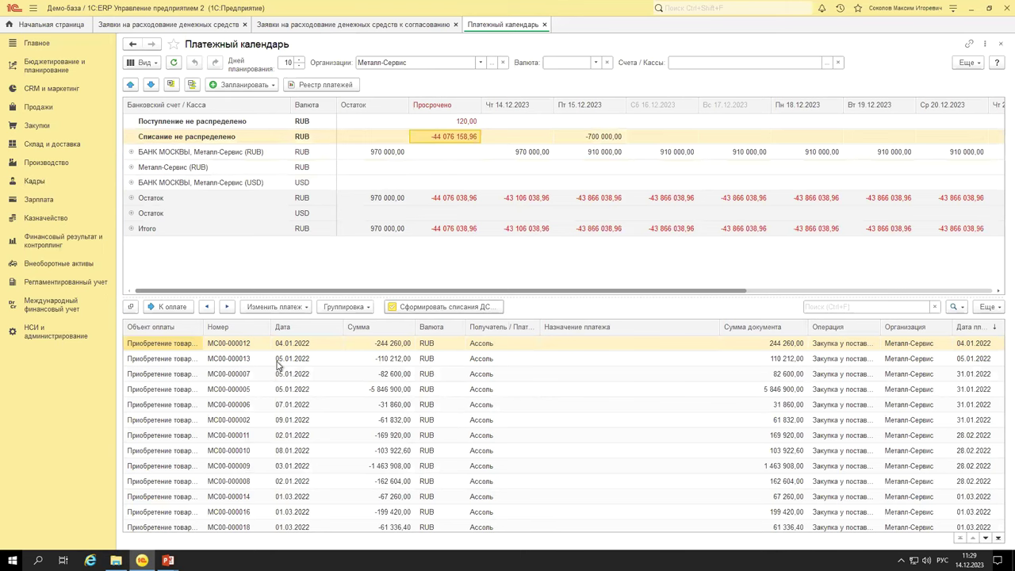
pyautogui.doubleClick(204, 326)
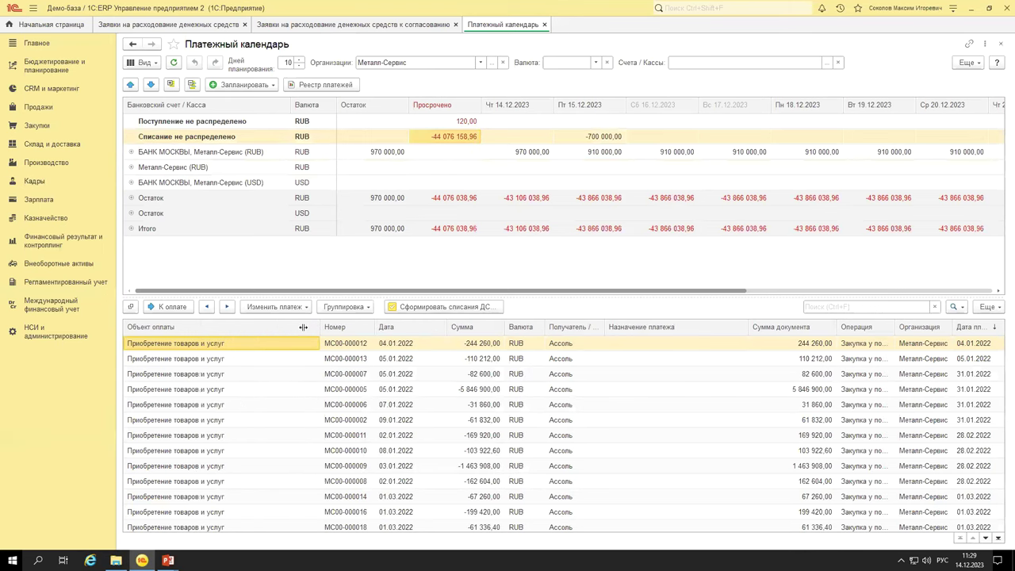
# Examine which document types make up the overdue write-offs, and shrink the payment list to give the calendar more room.
pyautogui.scroll(-3, 254, 447)
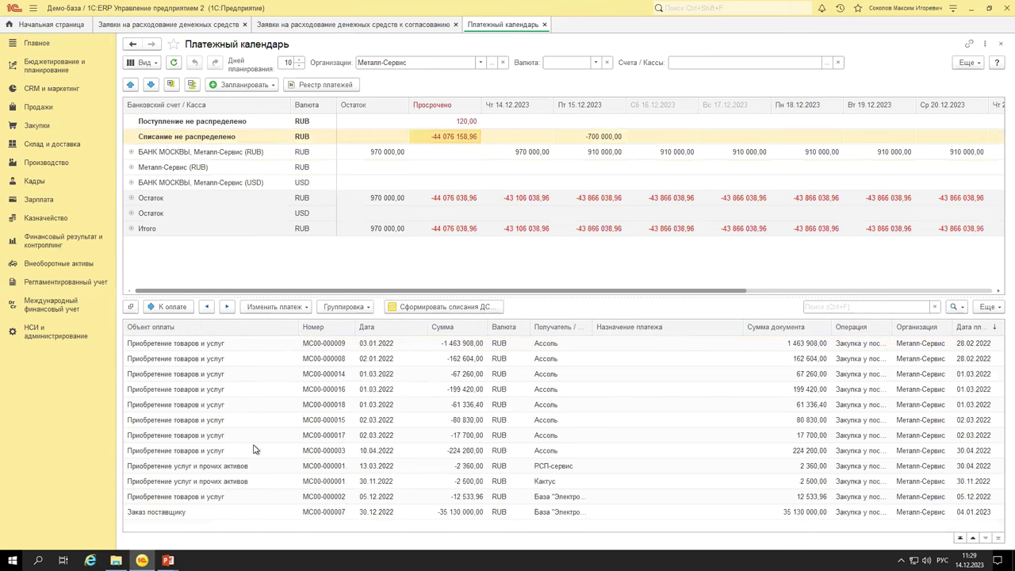
pyautogui.click(184, 512)
pyautogui.click(178, 470)
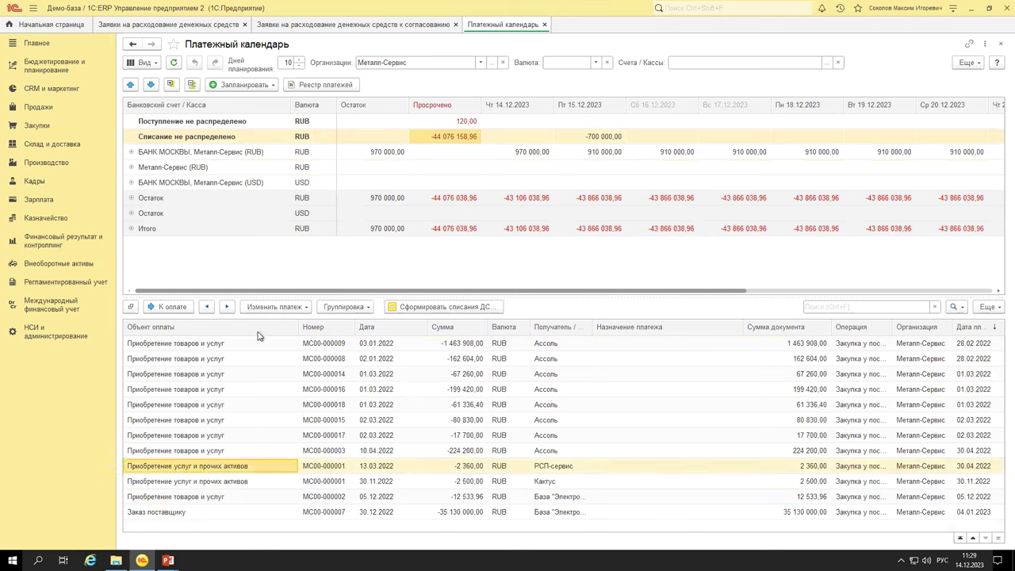
pyautogui.scroll(3, 252, 437)
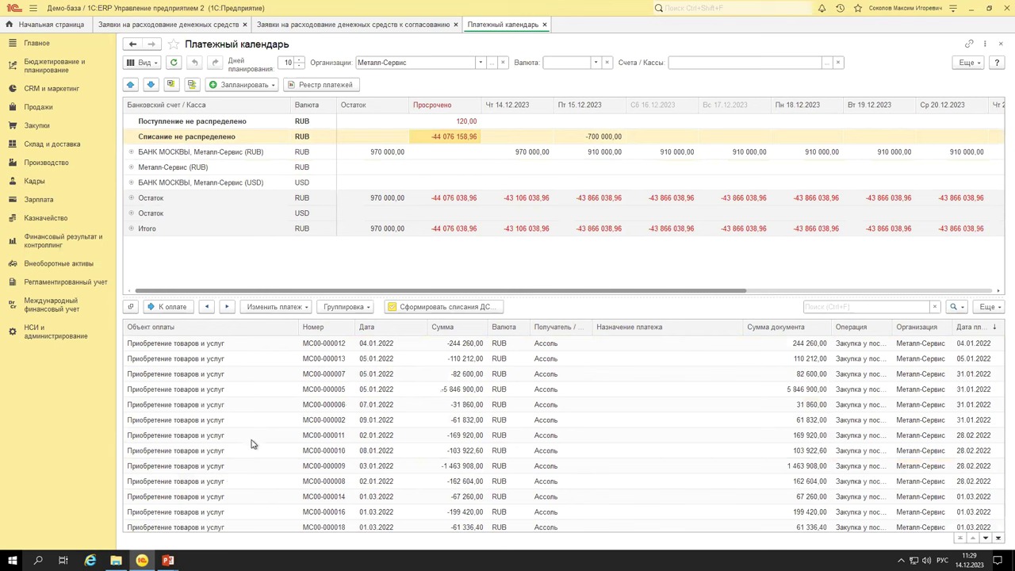
pyautogui.click(195, 411)
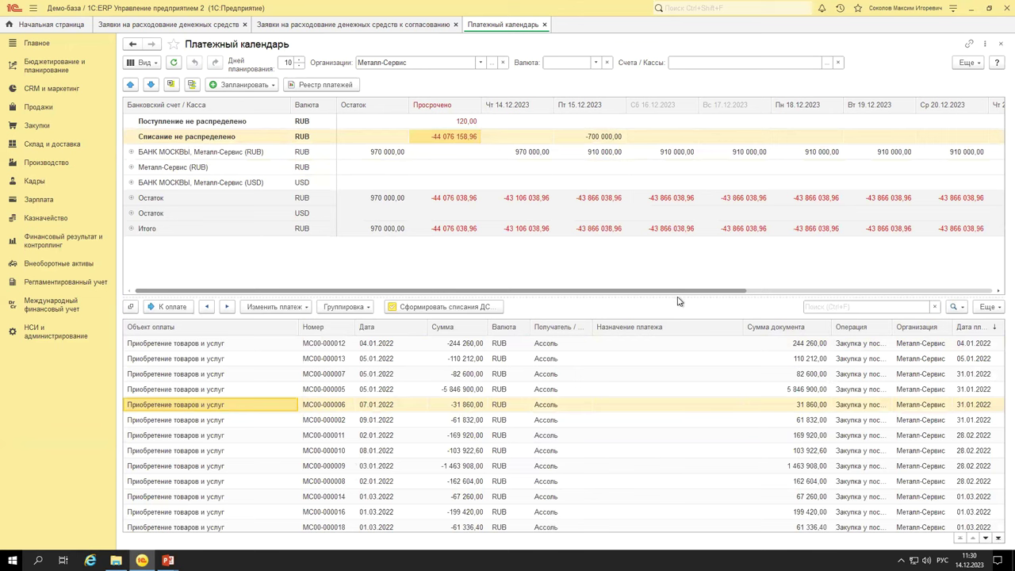
pyautogui.moveTo(678, 300); pyautogui.dragTo(686, 370)
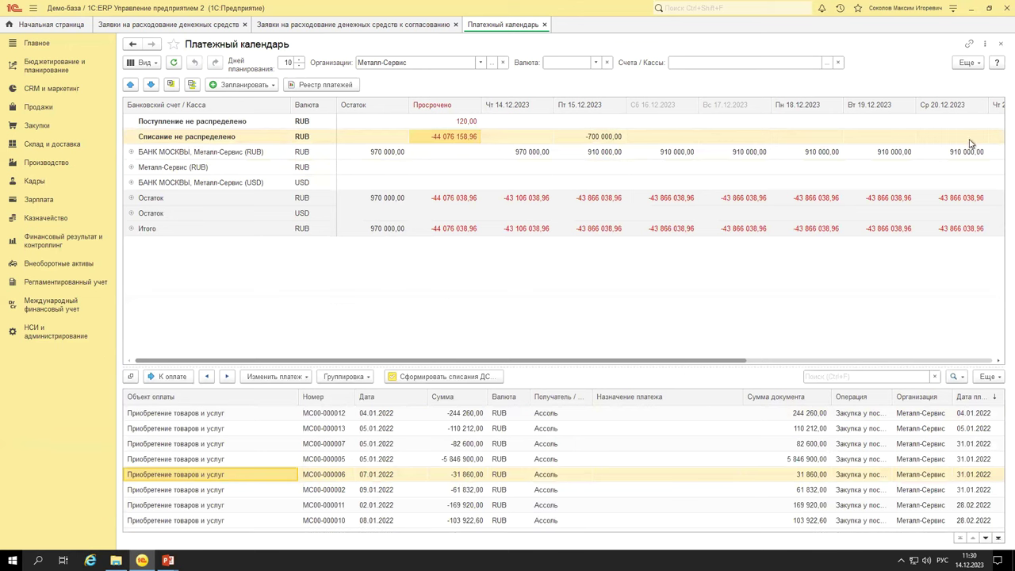
# Turn off the expected receipts, the expected write-offs, Кредиты или займы полученные and Депозиты in the calendar settings and apply them.
pyautogui.click(977, 63)
pyautogui.click(949, 93)
pyautogui.click(426, 211)
pyautogui.click(426, 223)
pyautogui.click(429, 237)
pyautogui.click(428, 263)
pyautogui.click(429, 276)
pyautogui.click(424, 302)
pyautogui.click(420, 315)
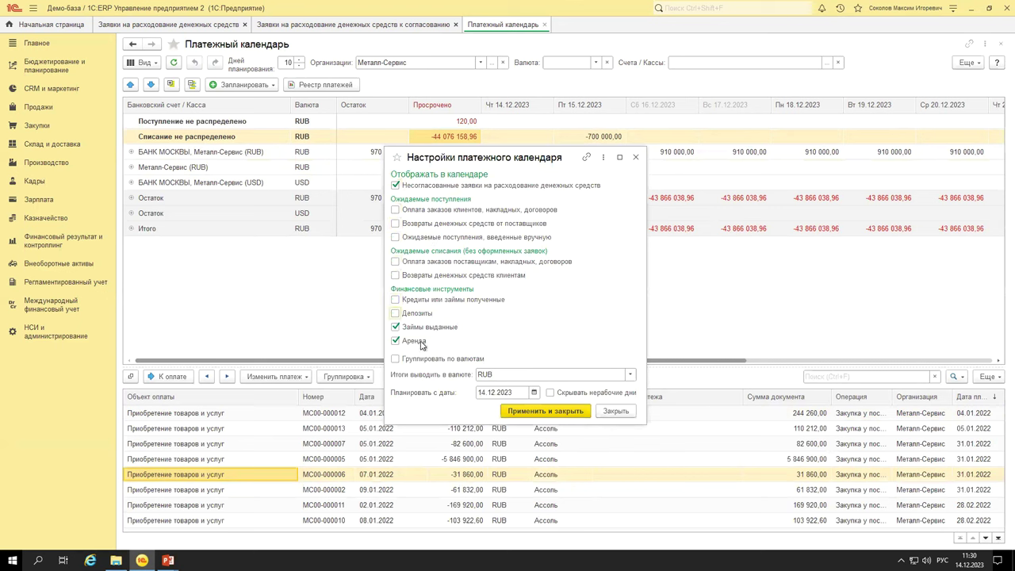
pyautogui.click(542, 411)
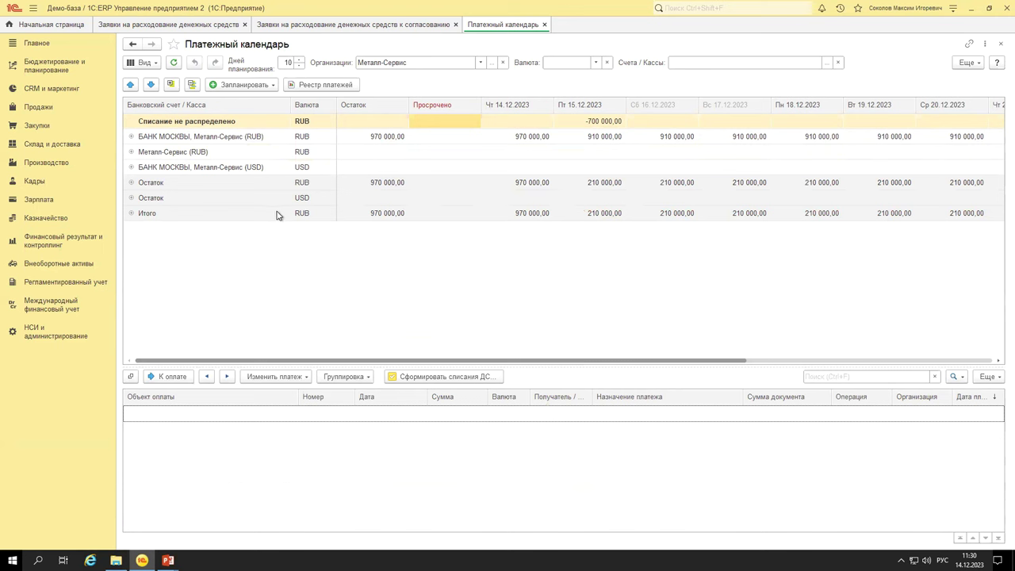
# Open the third request among the unallocated write-offs and check its account distribution and main details.
pyautogui.click(173, 124)
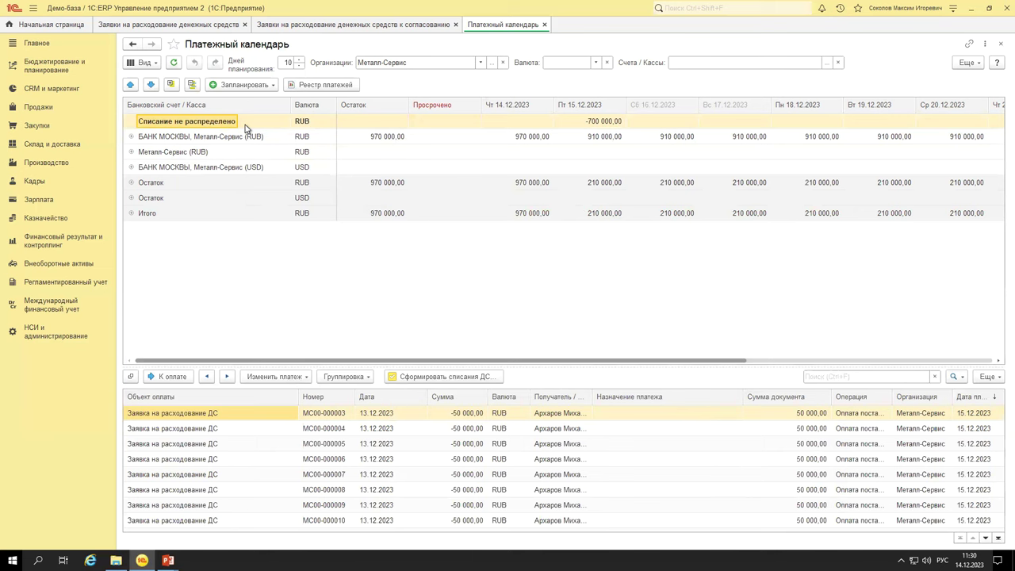
pyautogui.doubleClick(238, 444)
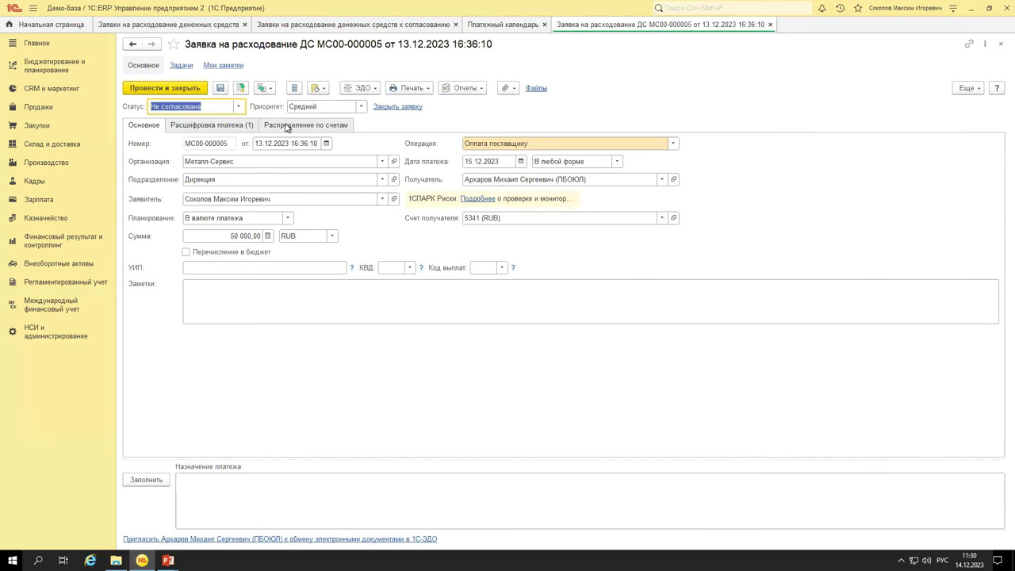
pyautogui.click(287, 125)
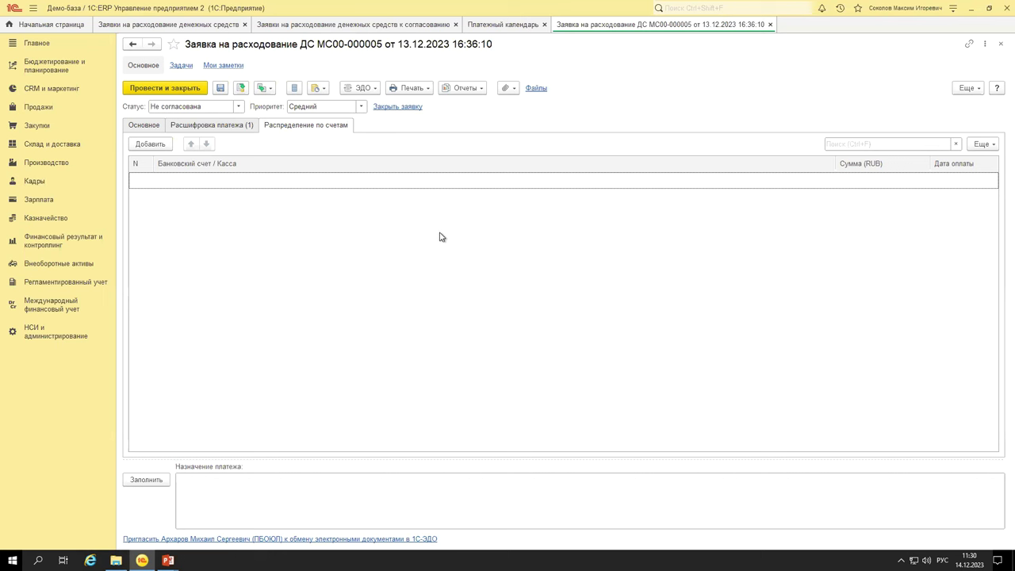
pyautogui.click(151, 126)
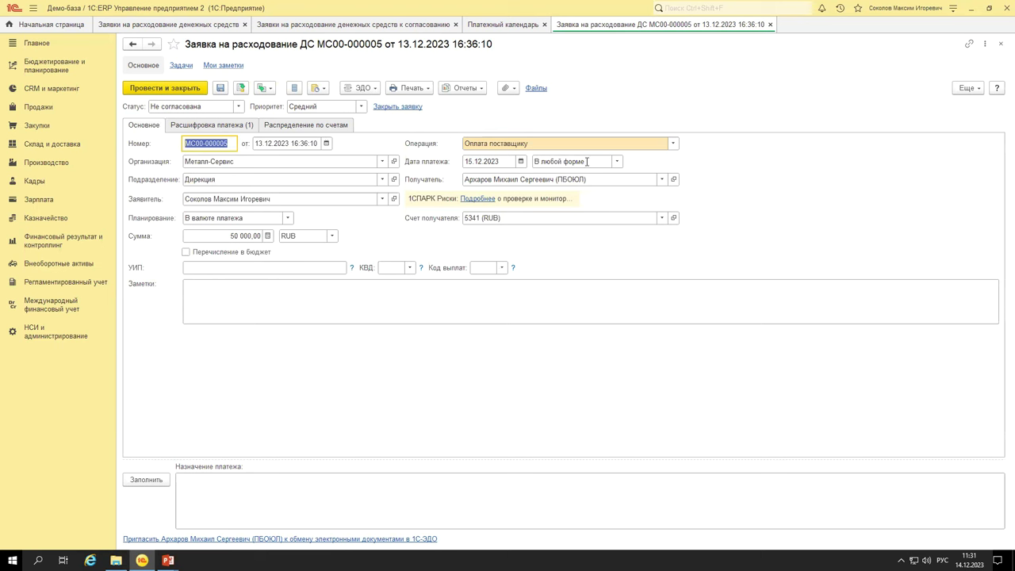
# Set the request's payment form to Безналичными to show the bank account field, and close the request without saving.
pyautogui.click(615, 162)
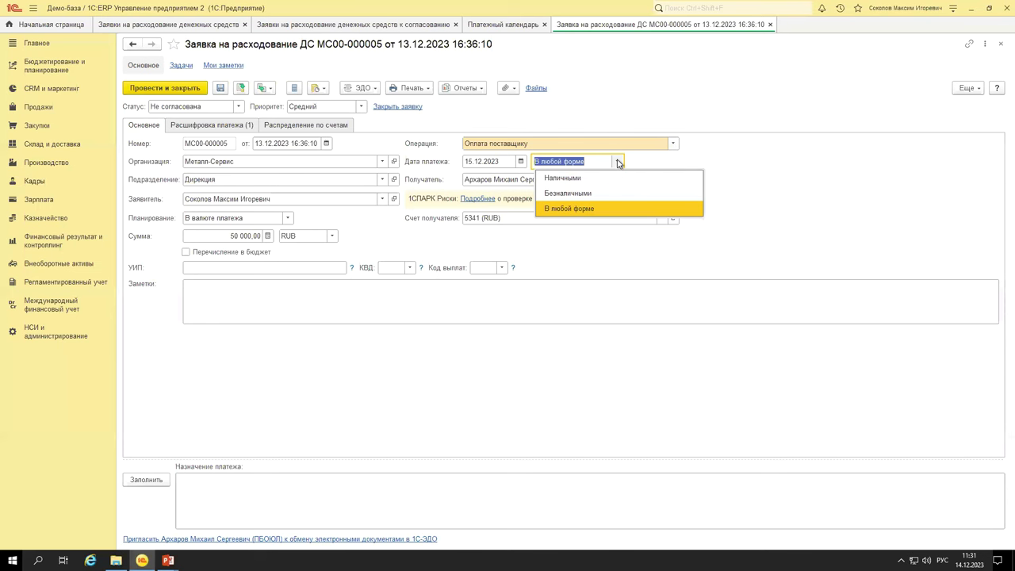
pyautogui.click(568, 193)
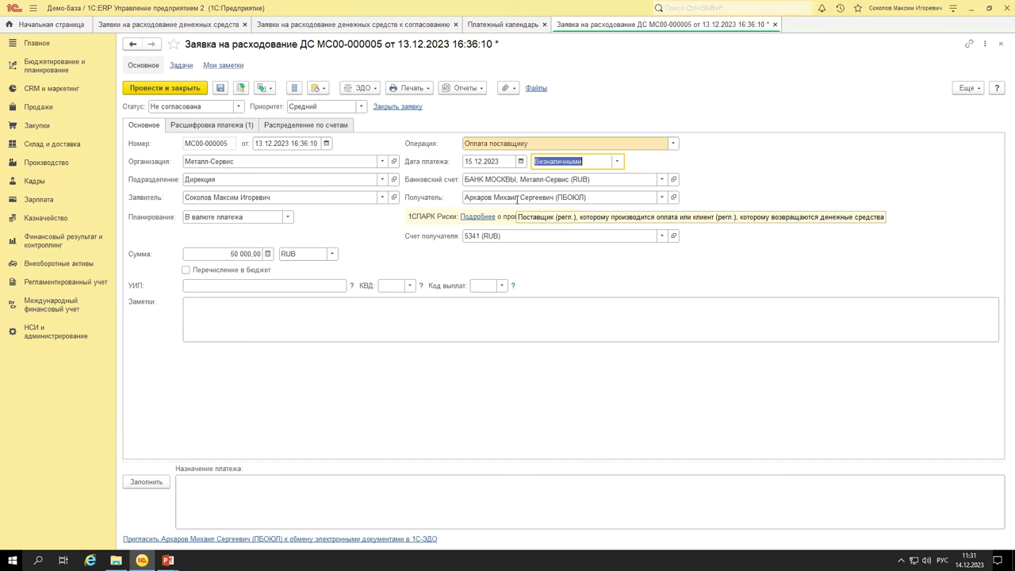
pyautogui.press('Escape')
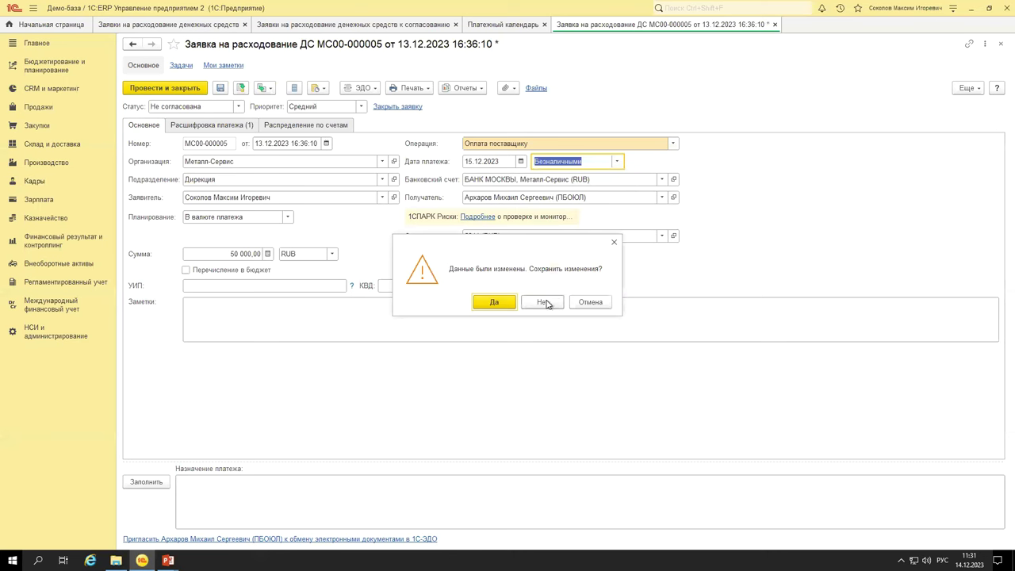
pyautogui.click(544, 302)
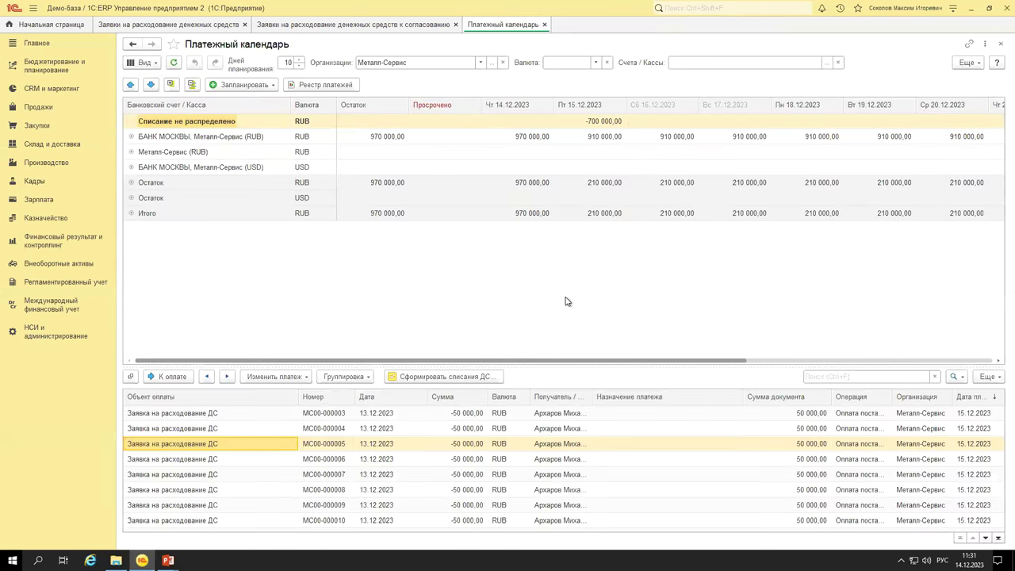
# Show the payments planned from БАНК МОСКВЫ, Металл-Сервис (RUB) and check the account's currency and balance in the calendar.
pyautogui.click(162, 139)
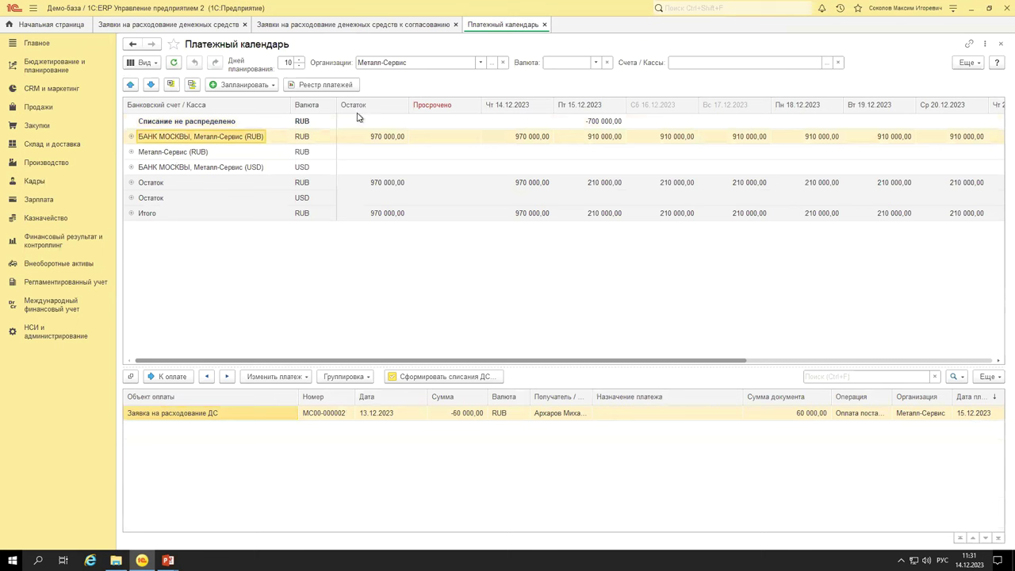
pyautogui.click(310, 141)
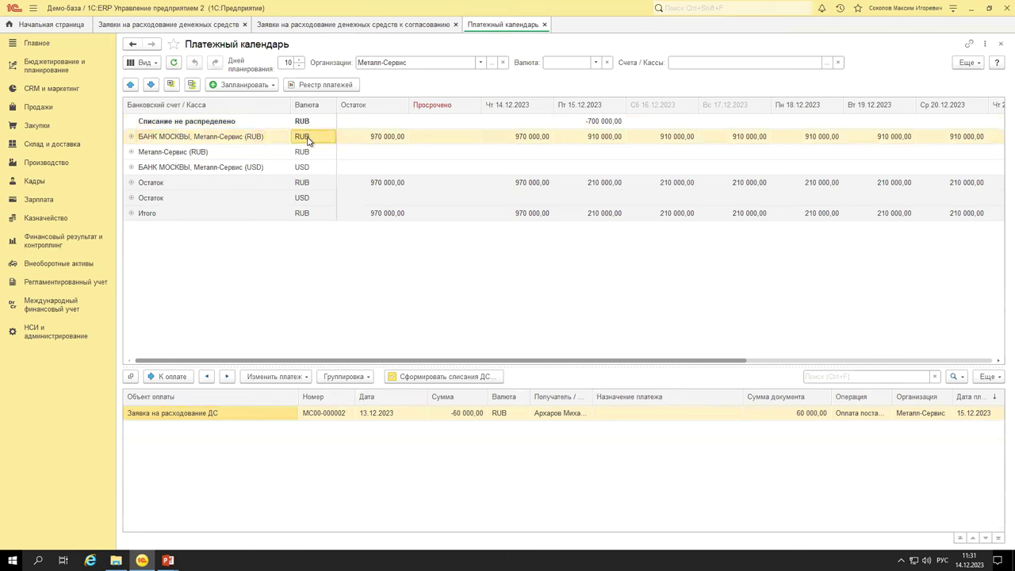
pyautogui.click(361, 142)
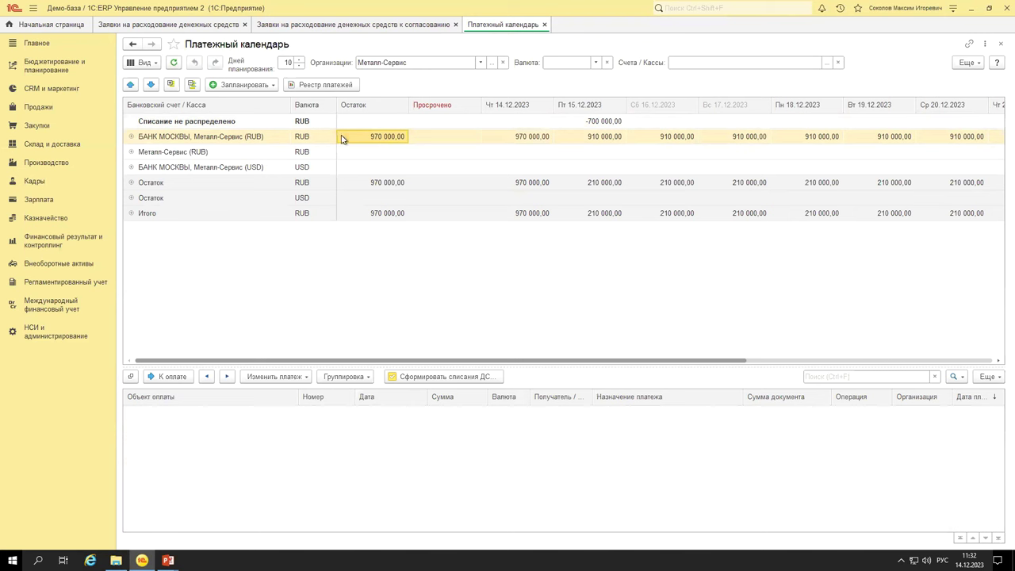
pyautogui.click(169, 136)
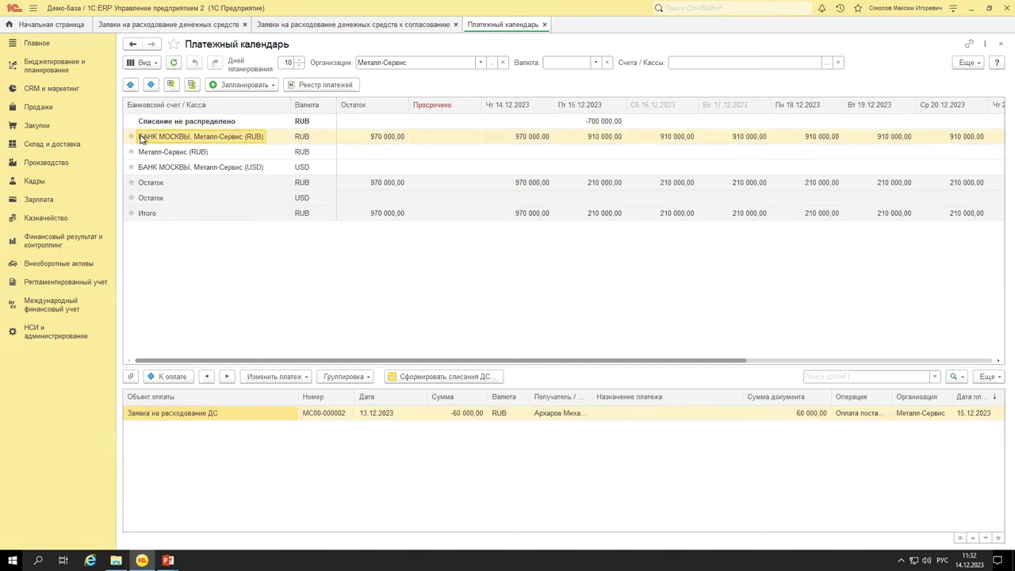
# Expand БАНК МОСКВЫ, Металл-Сервис (RUB) into receipts and write-offs, check its balance and overdue amounts, and collapse it again.
pyautogui.doubleClick(213, 139)
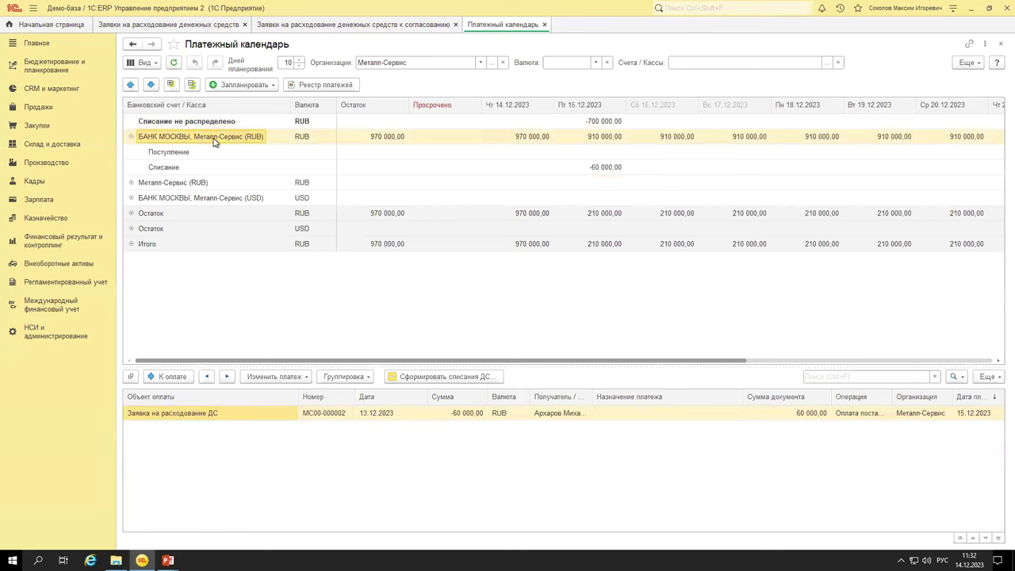
pyautogui.click(383, 139)
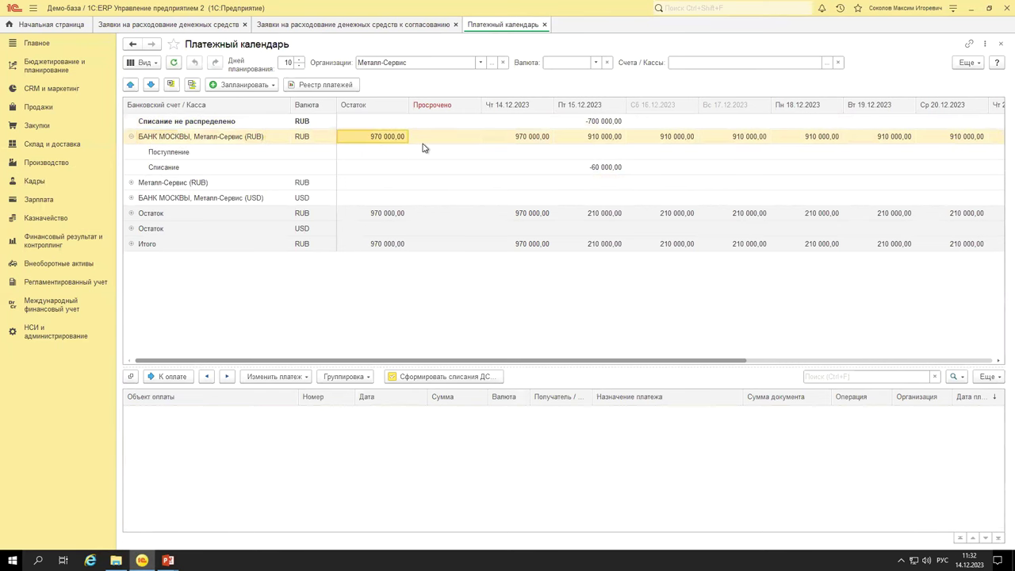
pyautogui.click(456, 139)
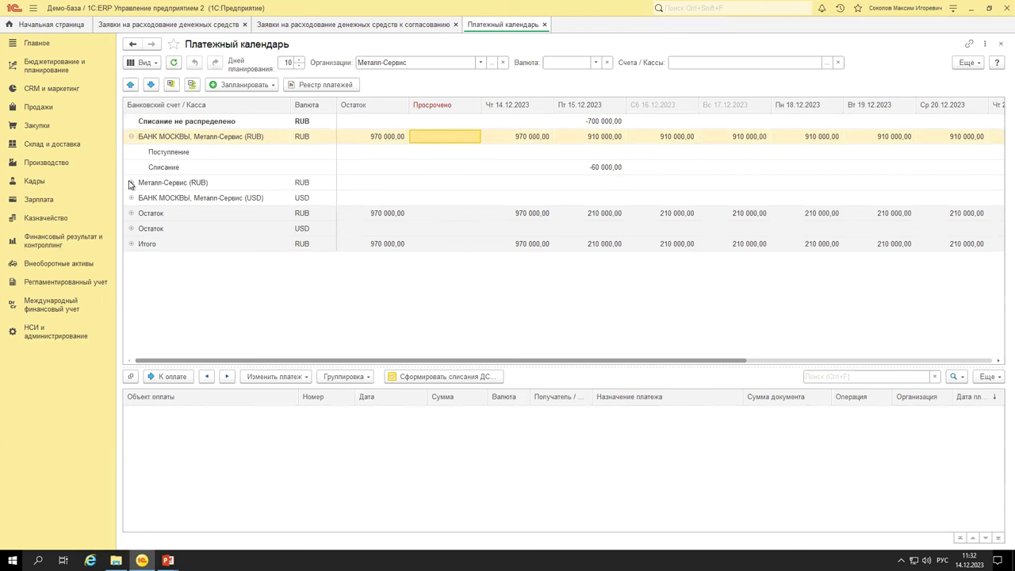
pyautogui.click(132, 137)
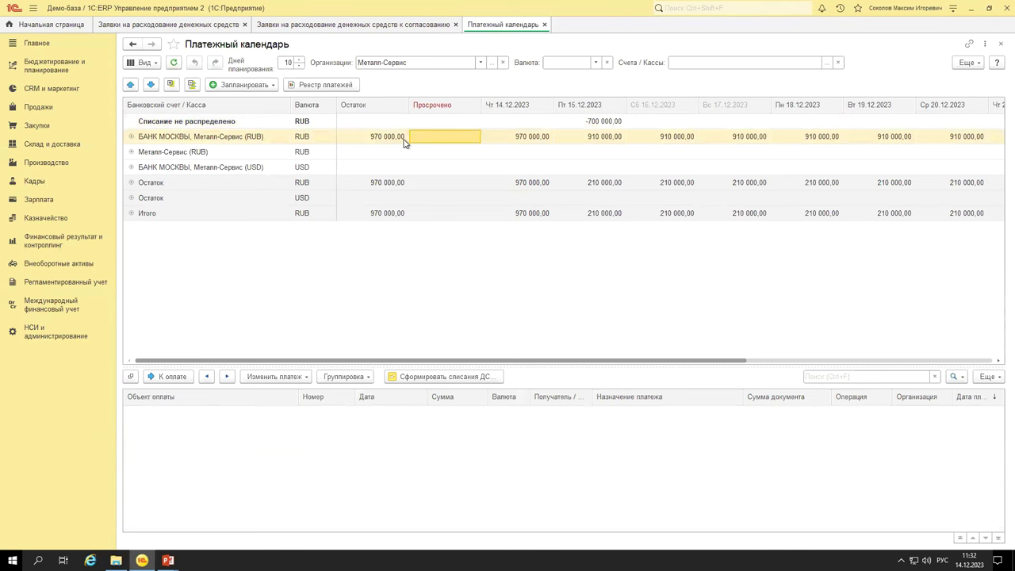
# Check the planned payments behind the individual account rows, the Остаток rows in RUB and USD, and the Итого row.
pyautogui.click(168, 153)
pyautogui.click(192, 171)
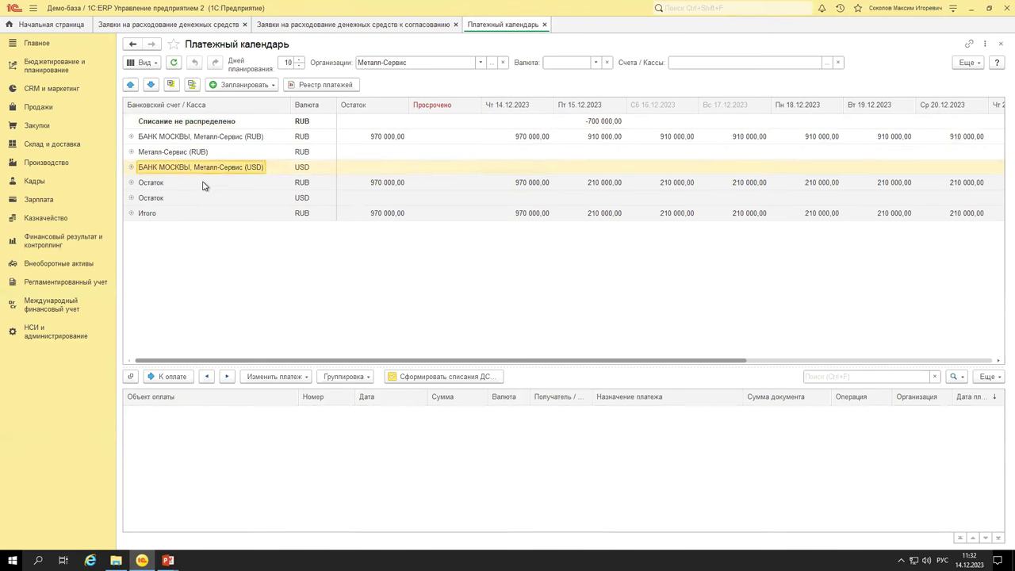
pyautogui.click(204, 139)
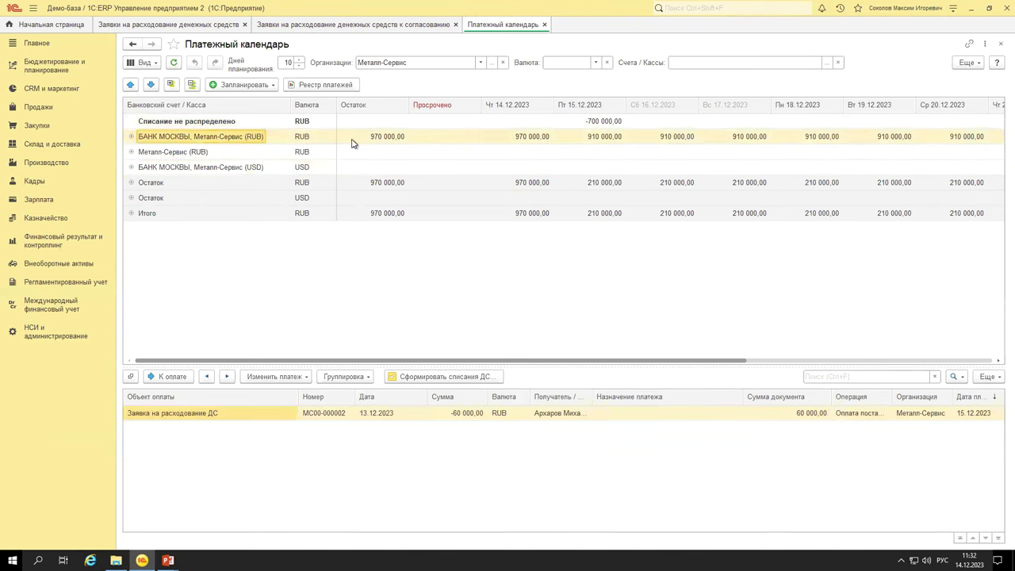
pyautogui.click(238, 186)
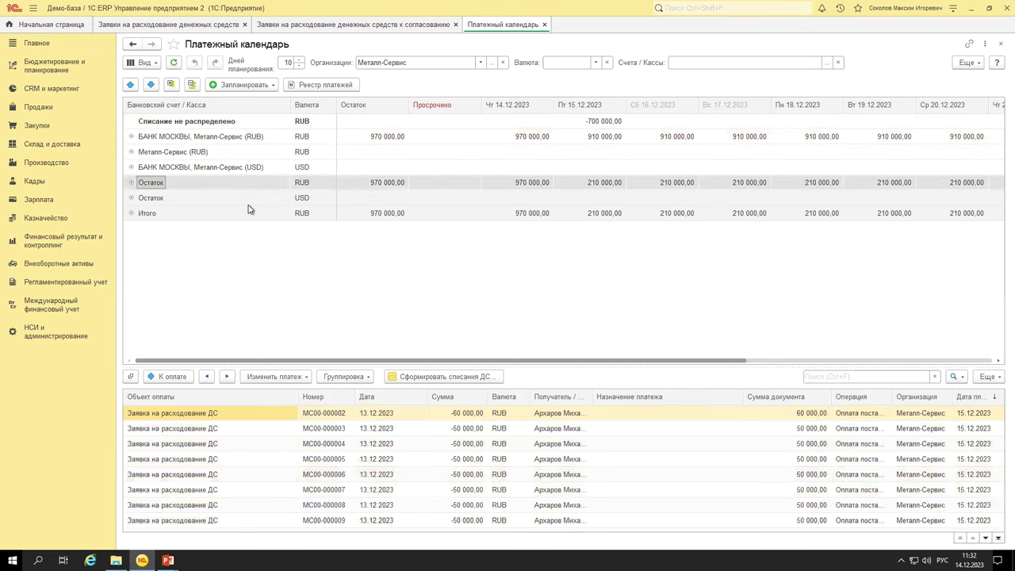
pyautogui.click(305, 188)
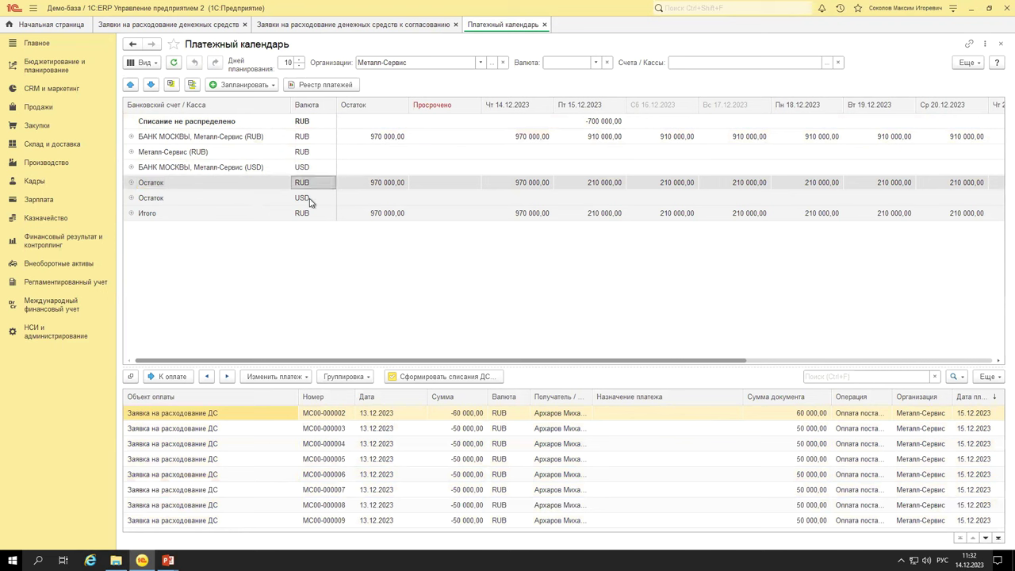
pyautogui.click(313, 215)
pyautogui.click(309, 198)
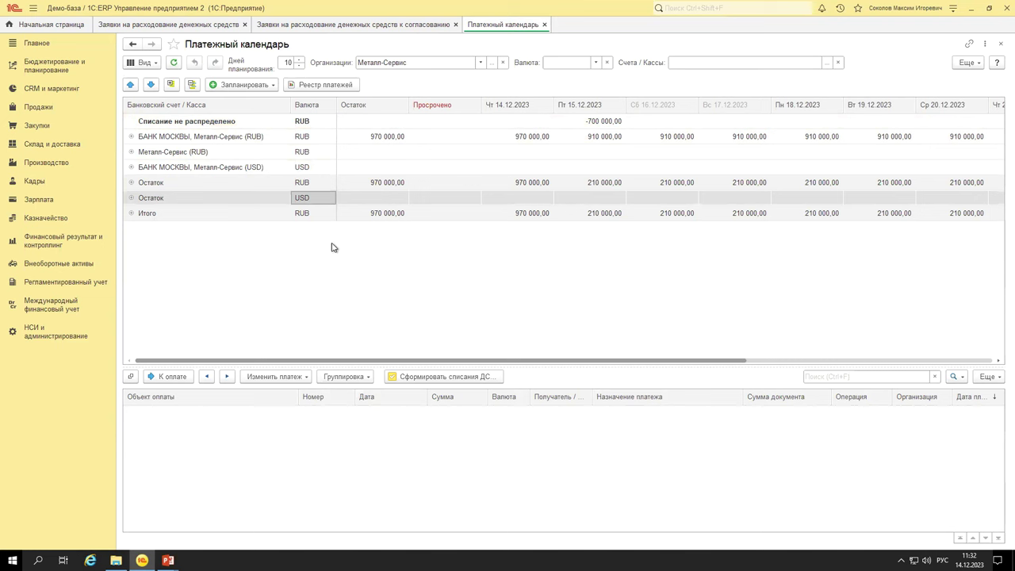
# Enable Группировать по валютам in the payment calendar settings and apply it.
pyautogui.click(966, 62)
pyautogui.click(940, 80)
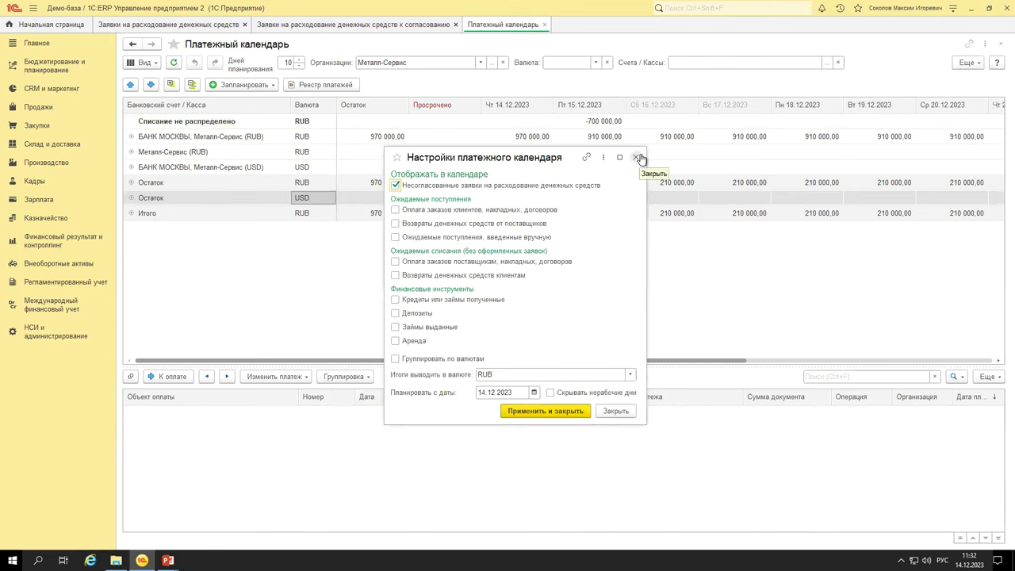
pyautogui.click(395, 359)
pyautogui.click(547, 411)
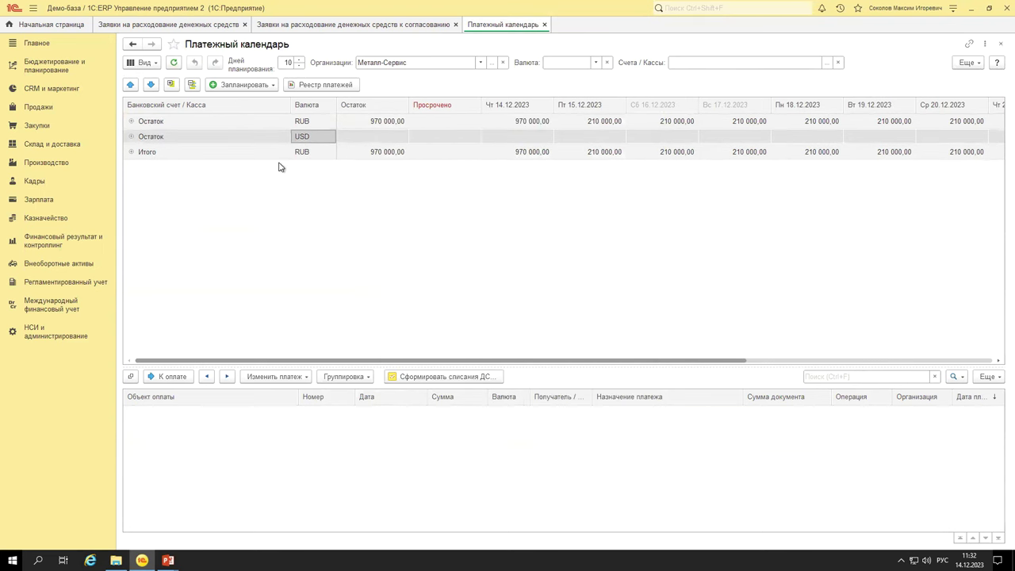
# Expand the Итого row and the USD and RUB Остаток rows, and check the currency of each group.
pyautogui.click(131, 152)
pyautogui.click(131, 136)
pyautogui.click(131, 120)
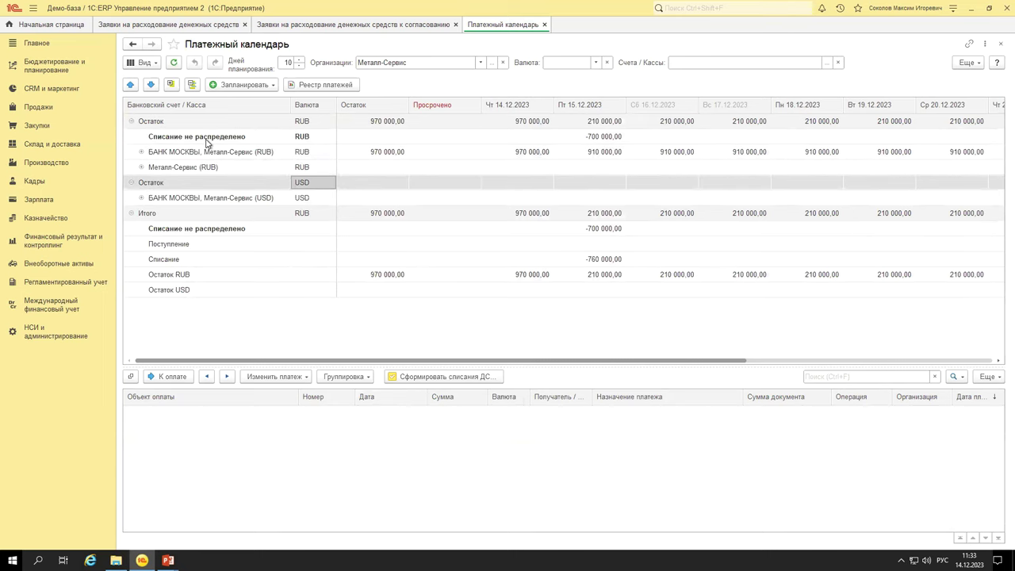
pyautogui.click(310, 123)
pyautogui.click(310, 185)
pyautogui.click(314, 215)
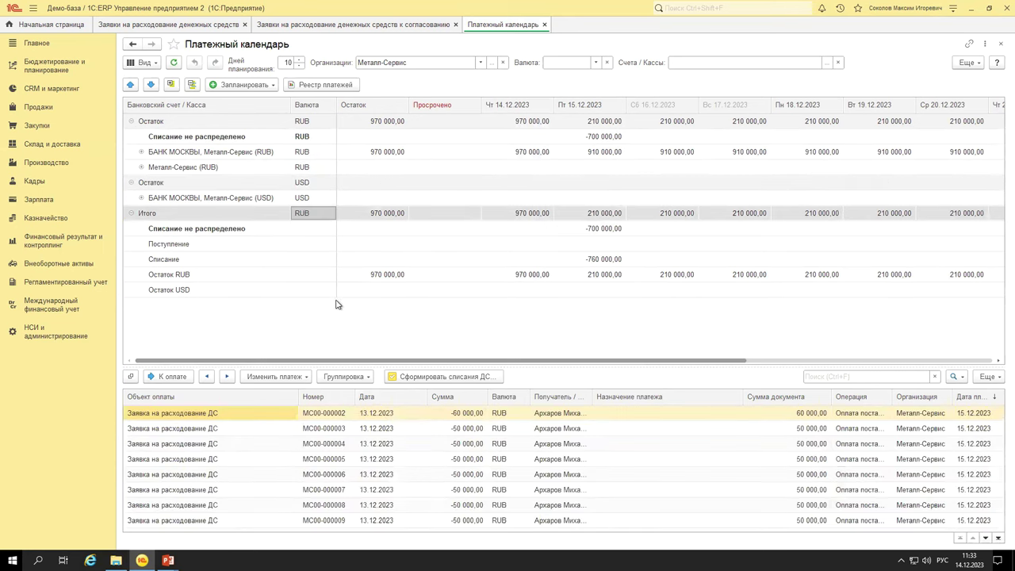
# Disable Группировать по валютам in the payment calendar settings and apply the change.
pyautogui.click(964, 63)
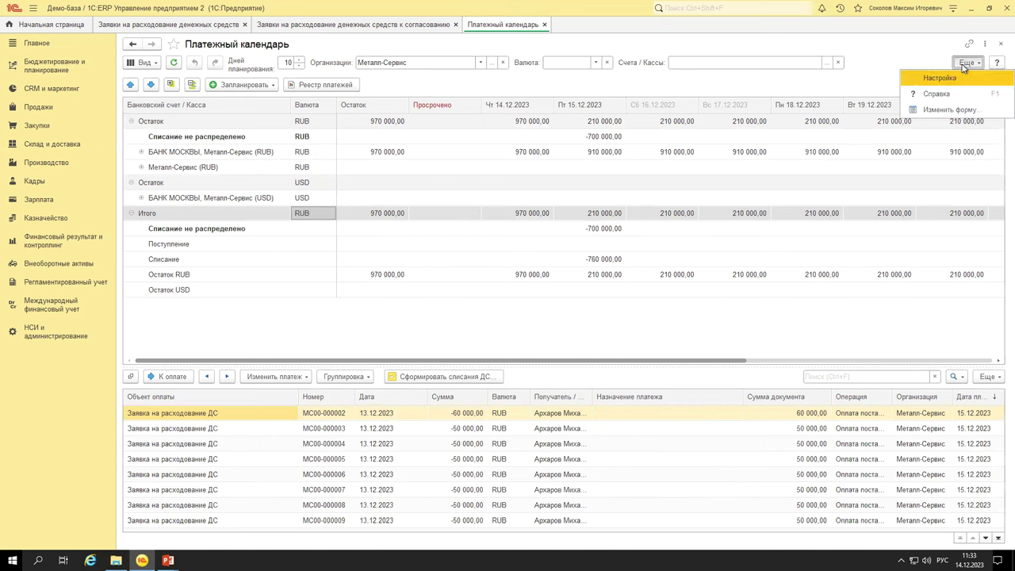
pyautogui.click(940, 78)
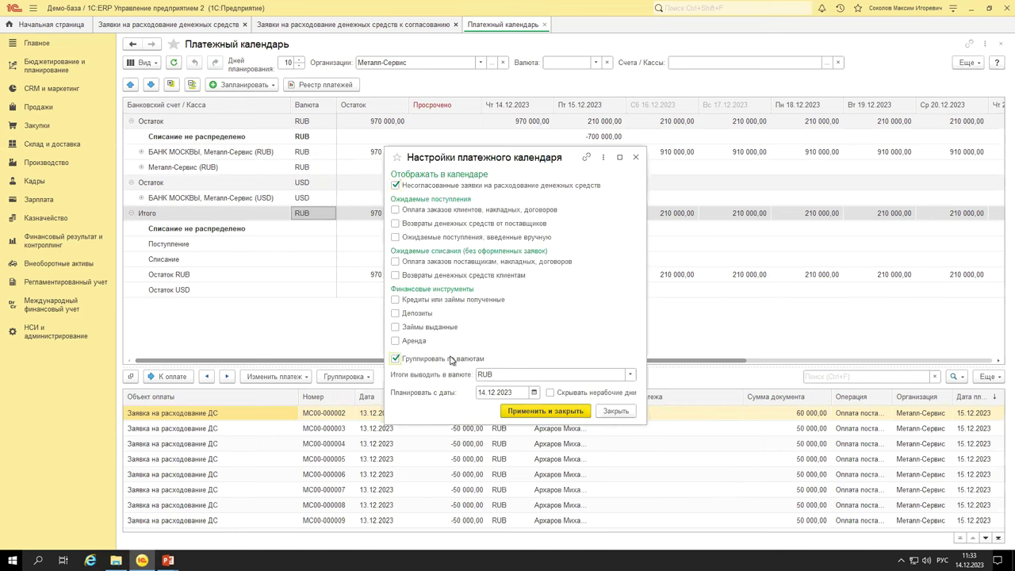
pyautogui.click(562, 411)
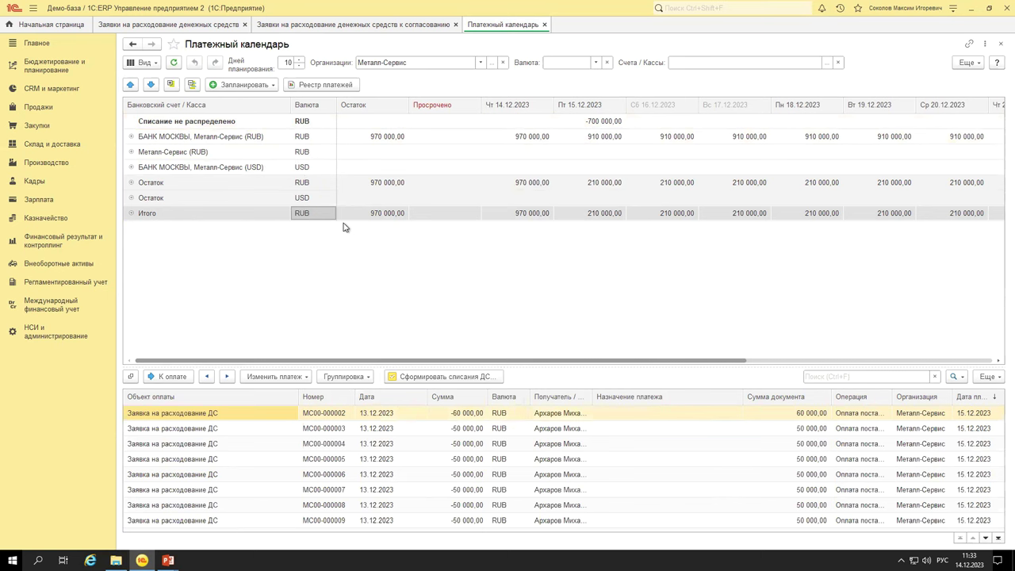
# Check today's date in the system calendar and examine the daily balances of БАНК МОСКВЫ, Металл-Сервис (RUB) through 20.12.2023.
pyautogui.click(533, 140)
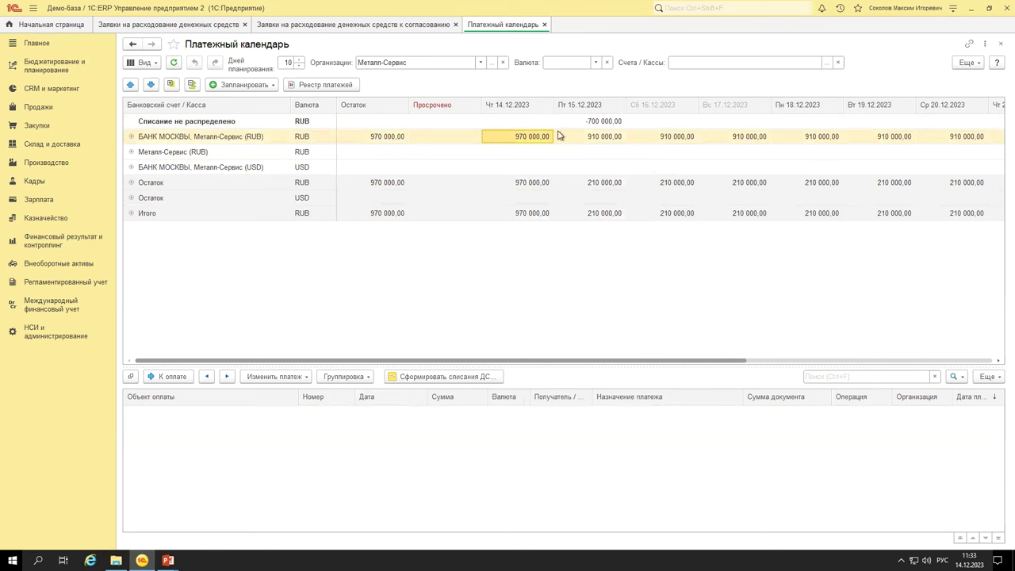
pyautogui.click(969, 560)
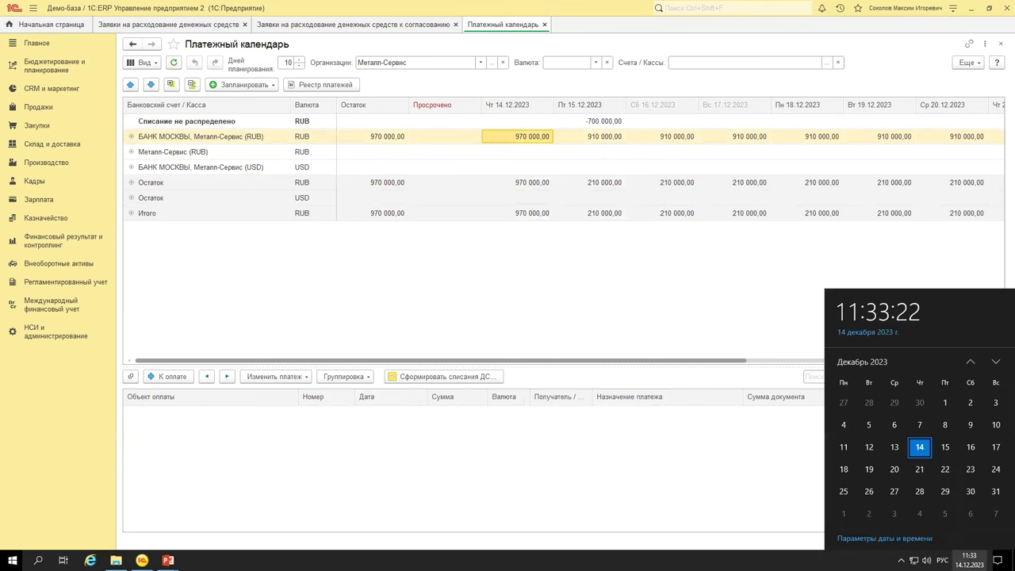
pyautogui.click(627, 288)
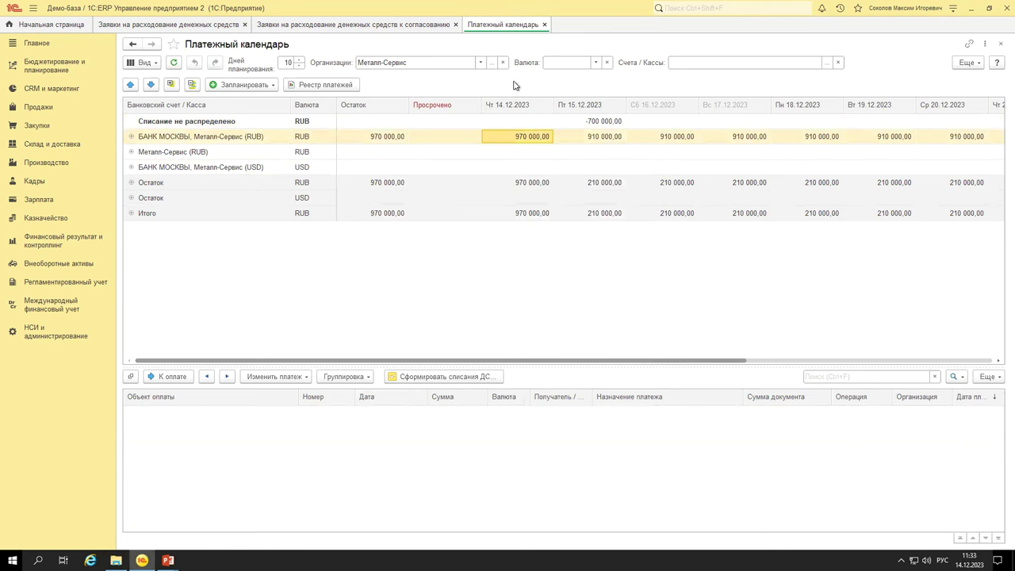
pyautogui.click(671, 140)
pyautogui.click(749, 141)
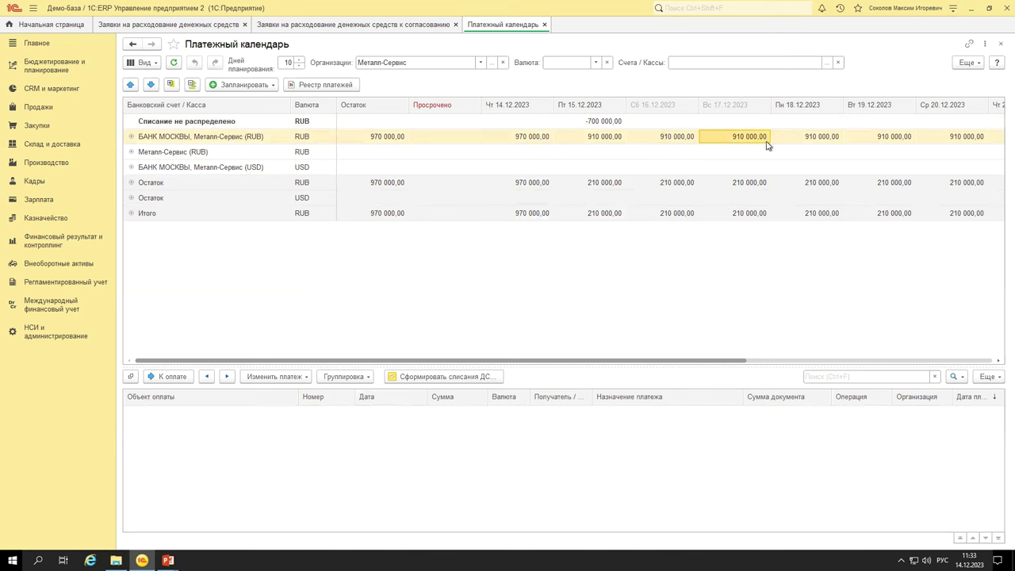
pyautogui.click(814, 139)
pyautogui.click(881, 139)
pyautogui.click(952, 143)
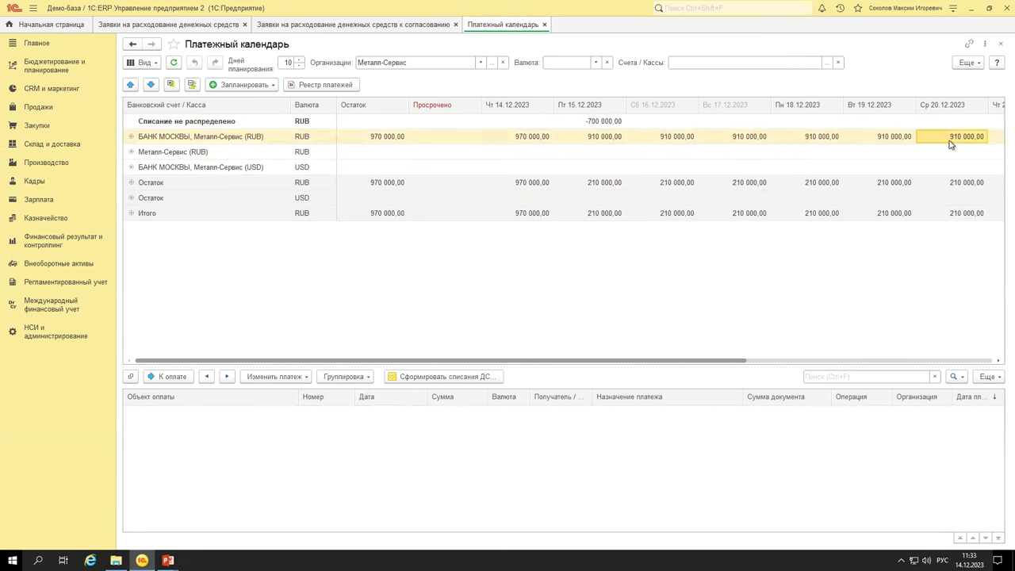
# Extend the calendar's planning period to 11 days and check its last date columns.
pyautogui.moveTo(481, 363); pyautogui.dragTo(542, 362)
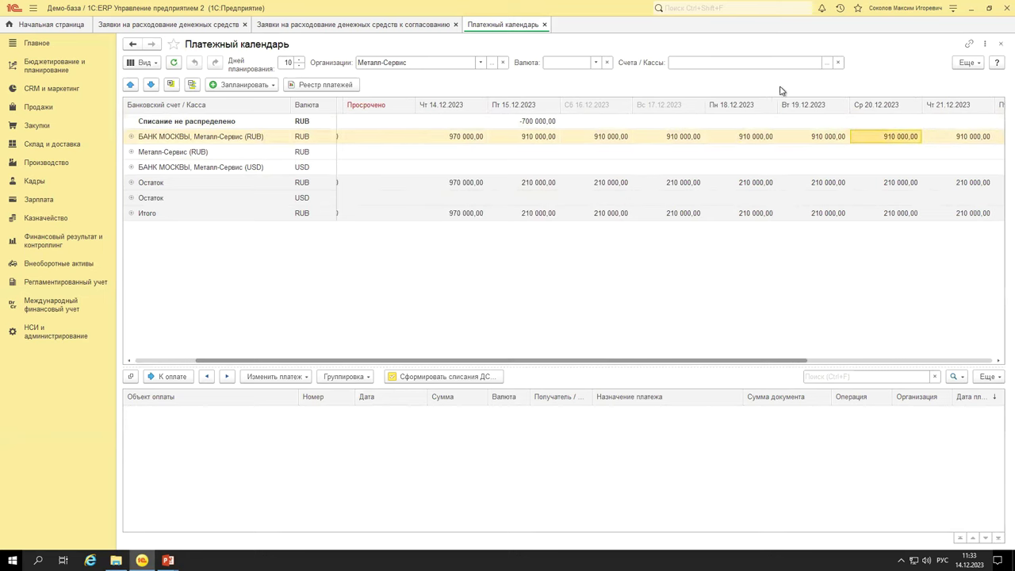
pyautogui.moveTo(558, 362); pyautogui.dragTo(827, 366)
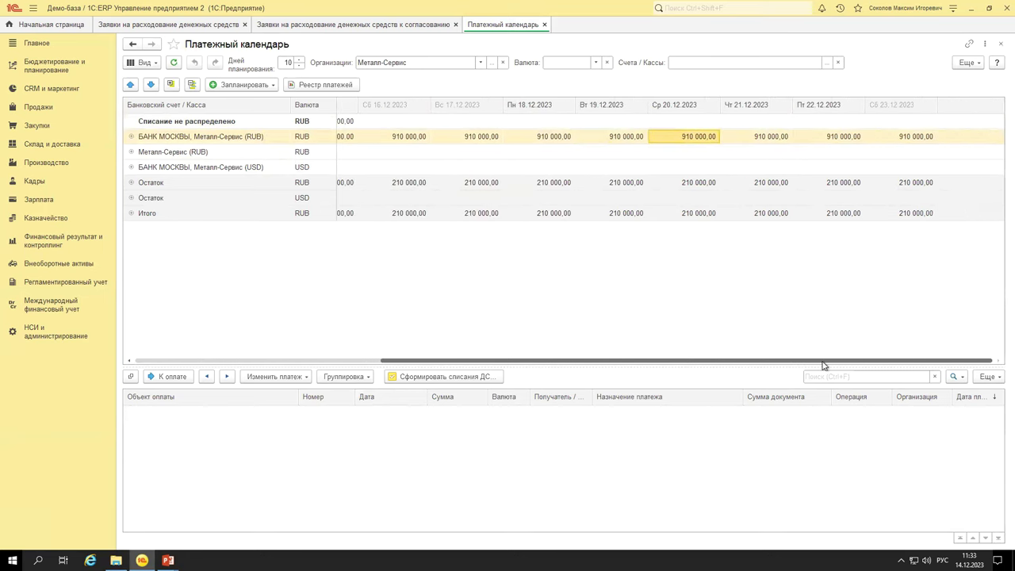
pyautogui.click(299, 61)
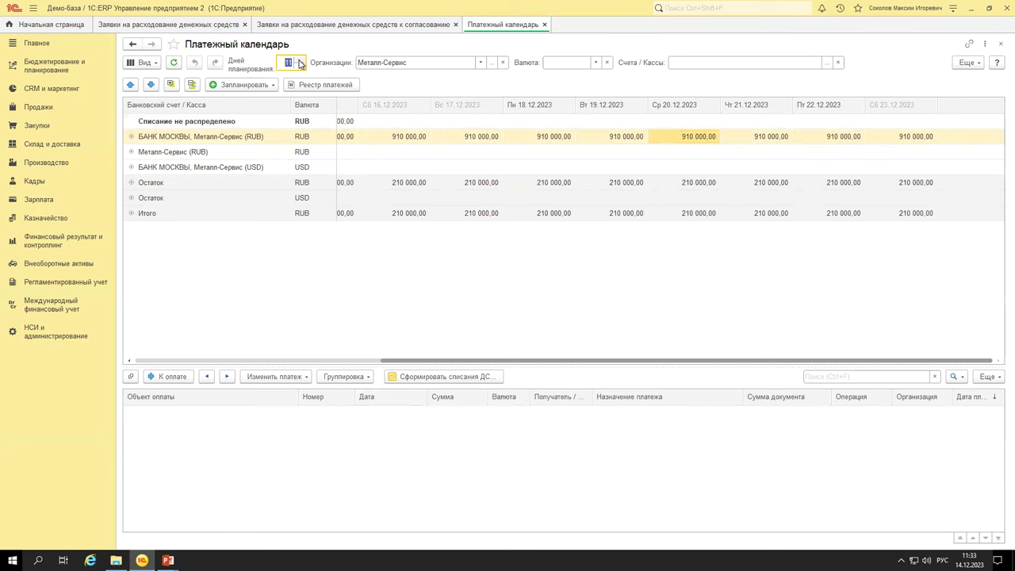
pyautogui.moveTo(548, 361); pyautogui.dragTo(932, 357)
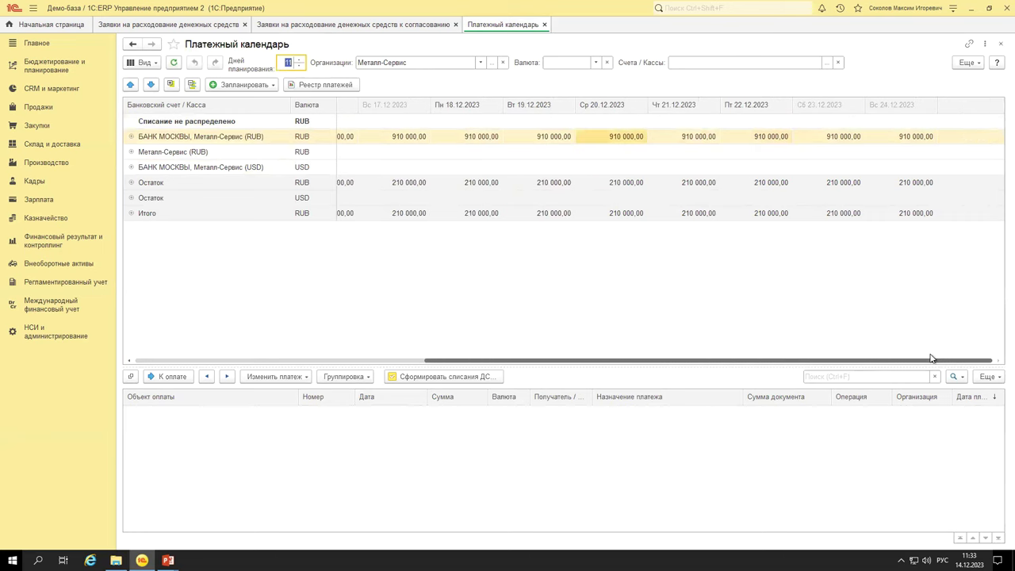
pyautogui.moveTo(677, 362); pyautogui.dragTo(452, 339)
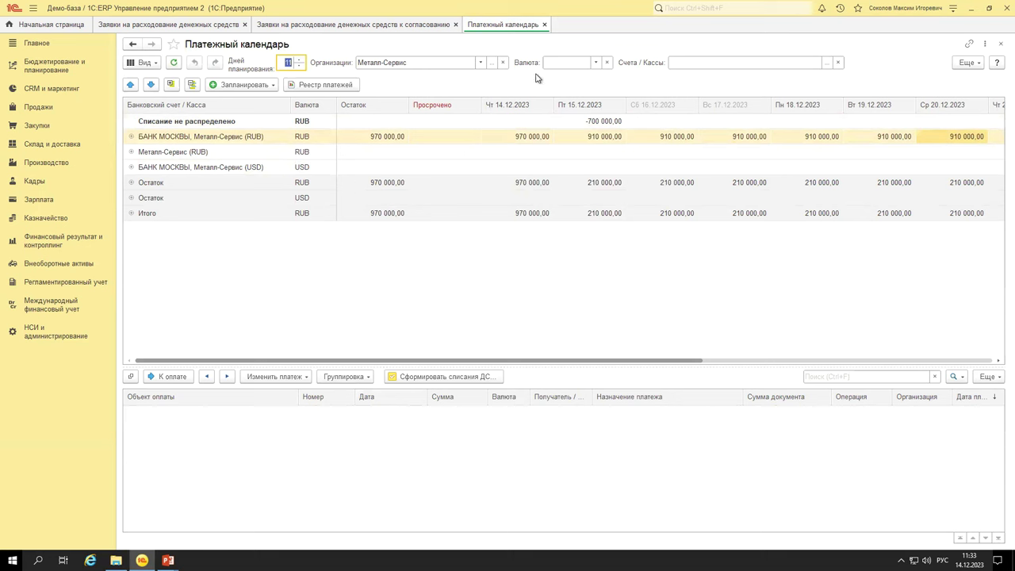
# Expand БАНК МОСКВЫ, Металл-Сервис (RUB) and compare its balances on 14.12.2023 and 15.12.2023.
pyautogui.click(132, 138)
pyautogui.click(190, 138)
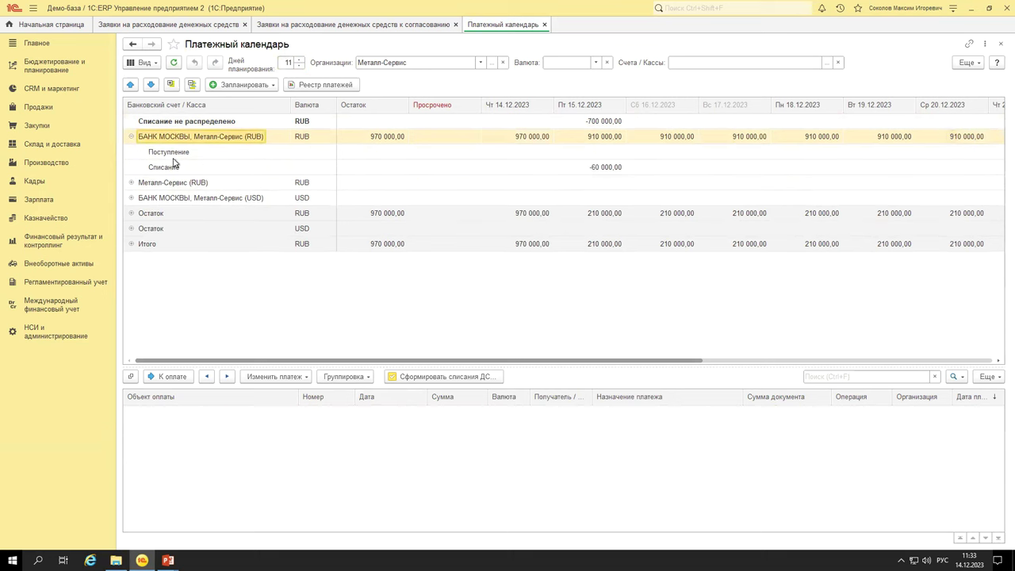
pyautogui.click(588, 138)
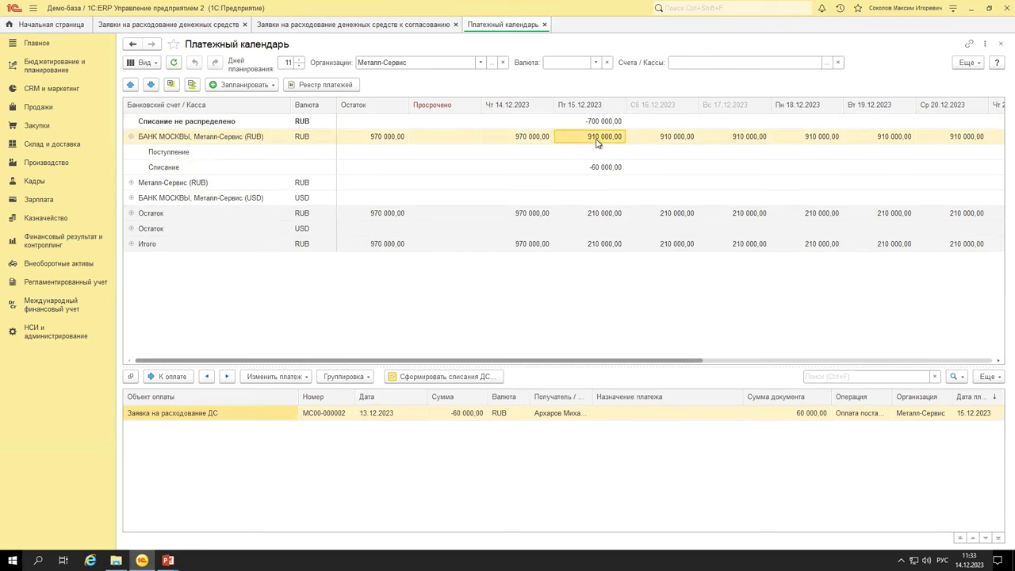
pyautogui.click(531, 138)
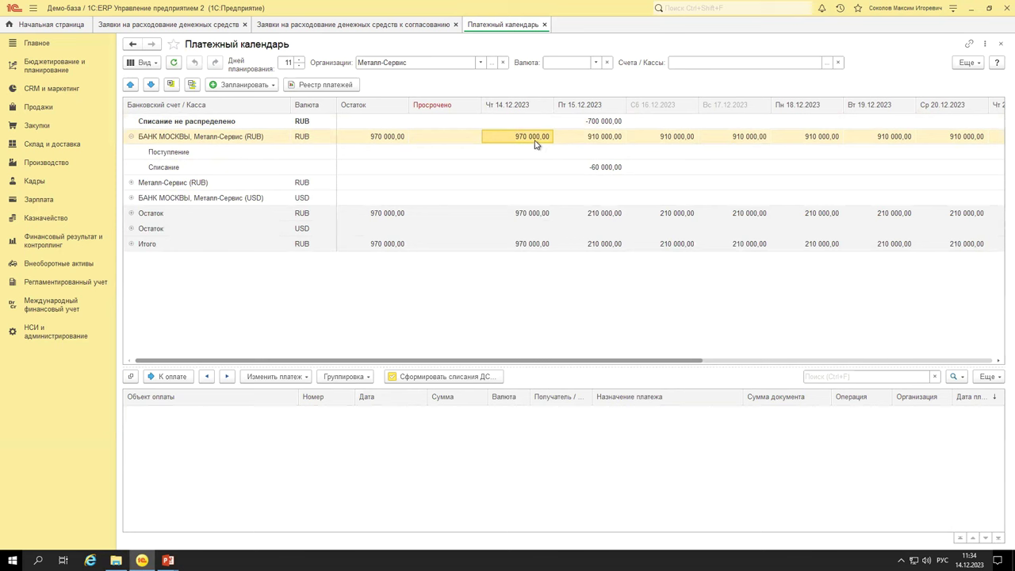
pyautogui.click(588, 140)
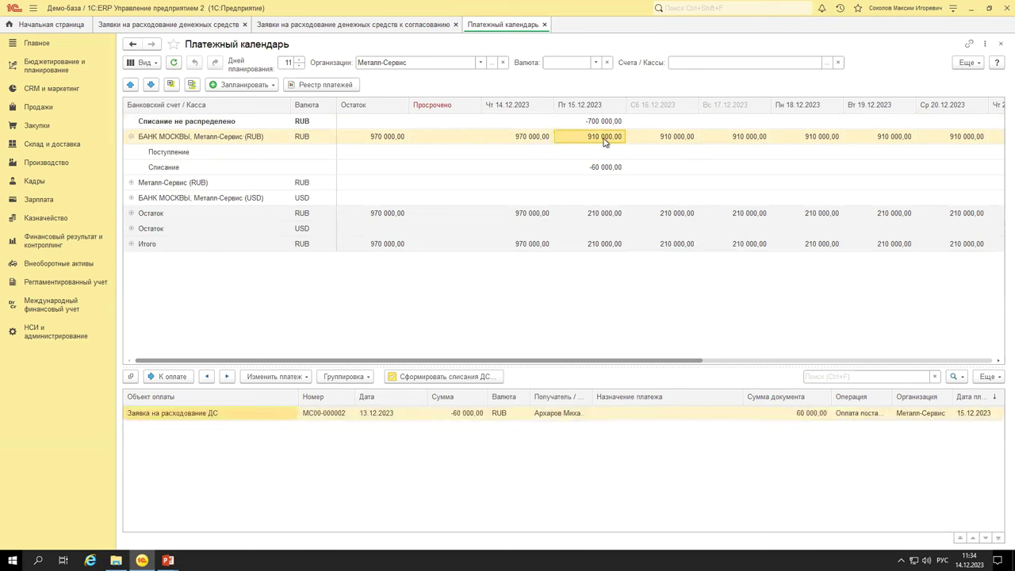
# Compare the unallocated amount with the account's write-off on 15.12.2023 and select the payment request behind that write-off.
pyautogui.click(593, 123)
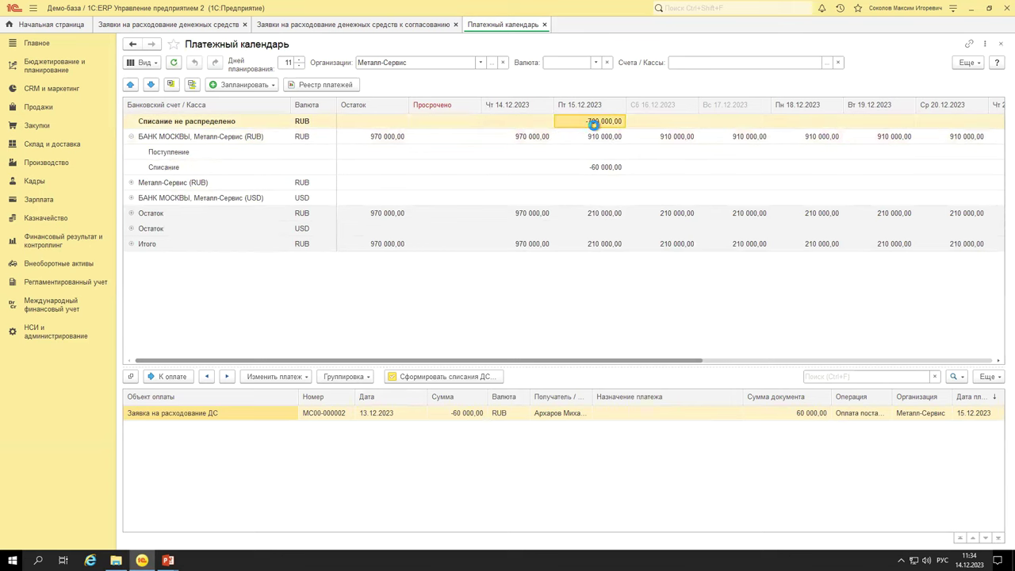
pyautogui.click(601, 168)
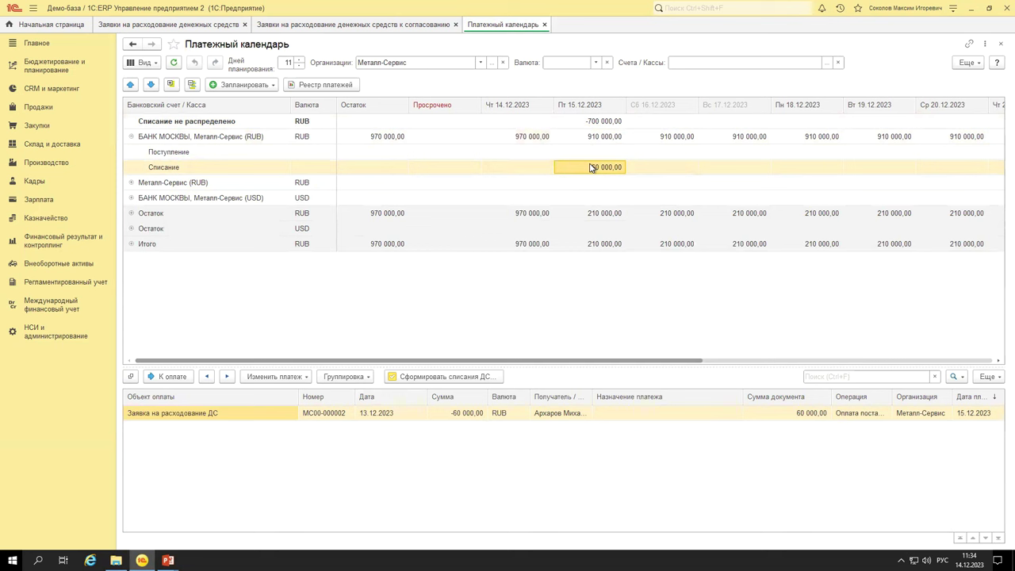
pyautogui.click(278, 415)
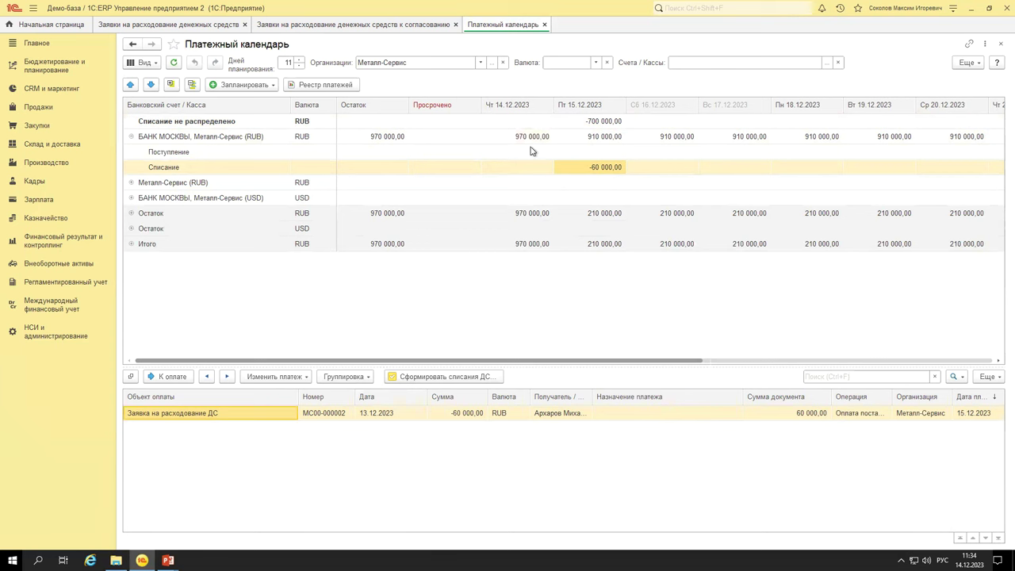
# List the unallocated write-offs of 15.12.2023 and review the request amounts down to the last request.
pyautogui.click(200, 126)
pyautogui.click(611, 124)
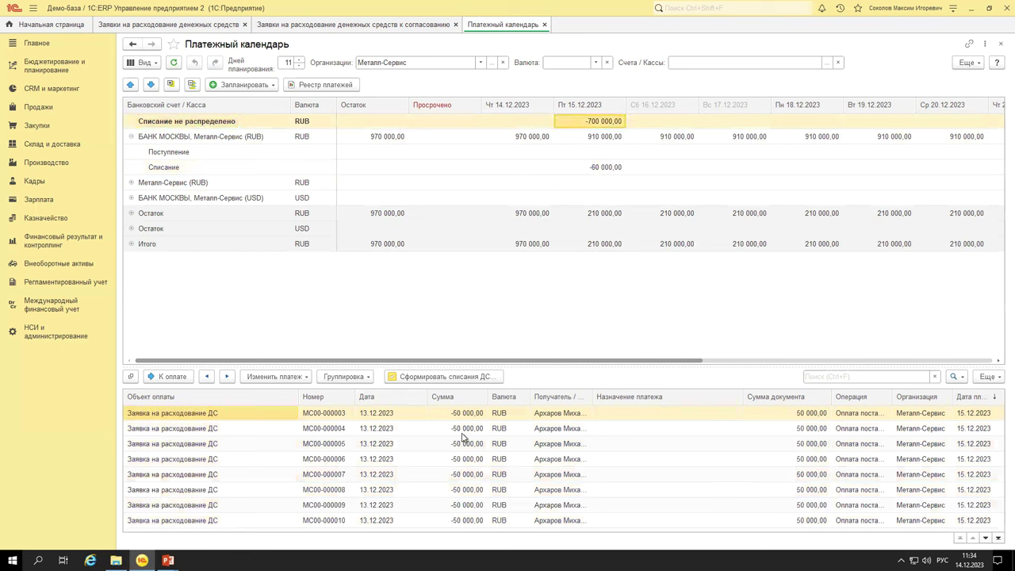
pyautogui.scroll(-3, 448, 450)
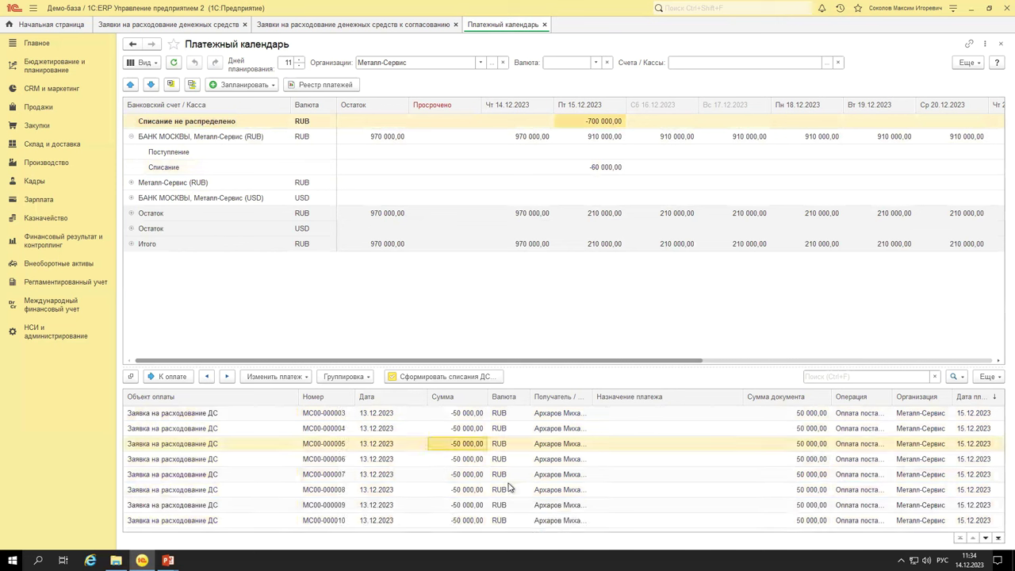
pyautogui.click(460, 523)
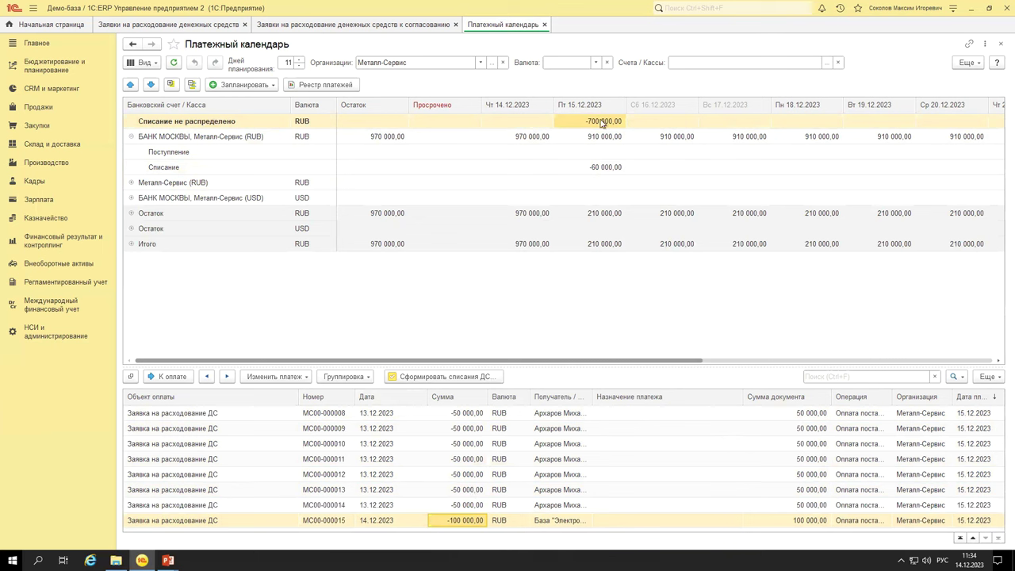
# Compare the account's balance, the overall RUB balance and the unallocated write-offs on 15.12.2023.
pyautogui.click(583, 139)
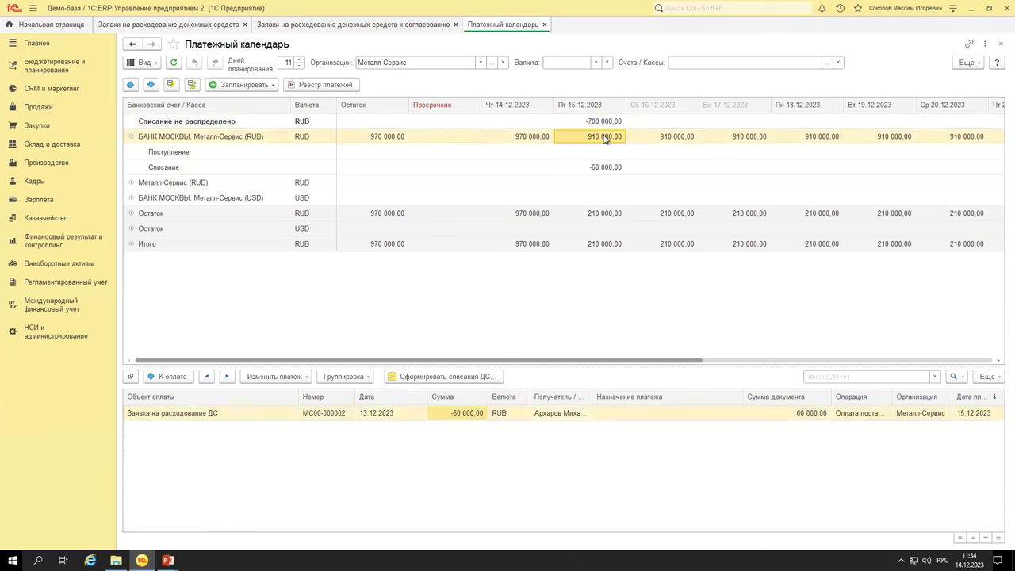
pyautogui.click(608, 216)
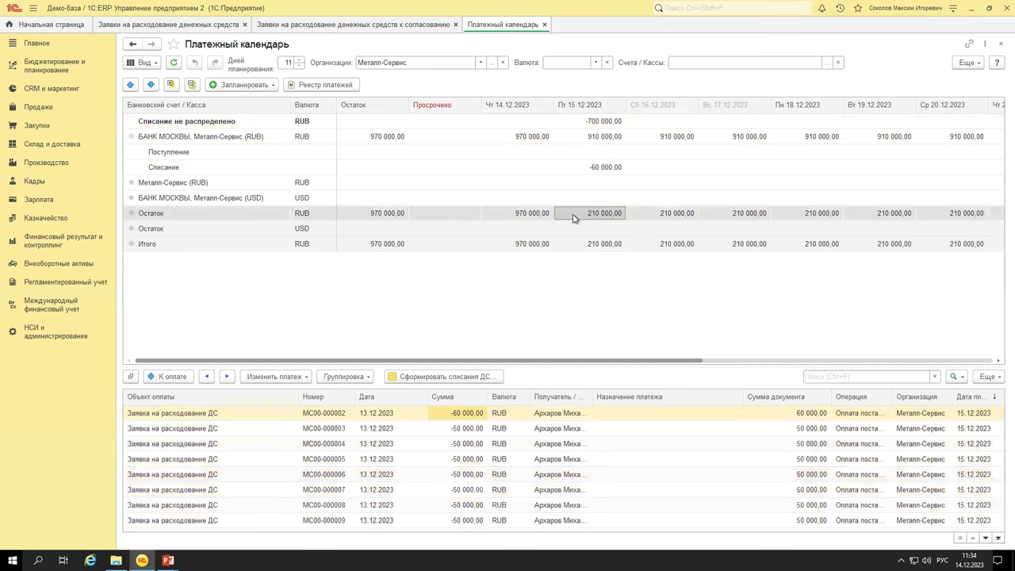
pyautogui.click(587, 123)
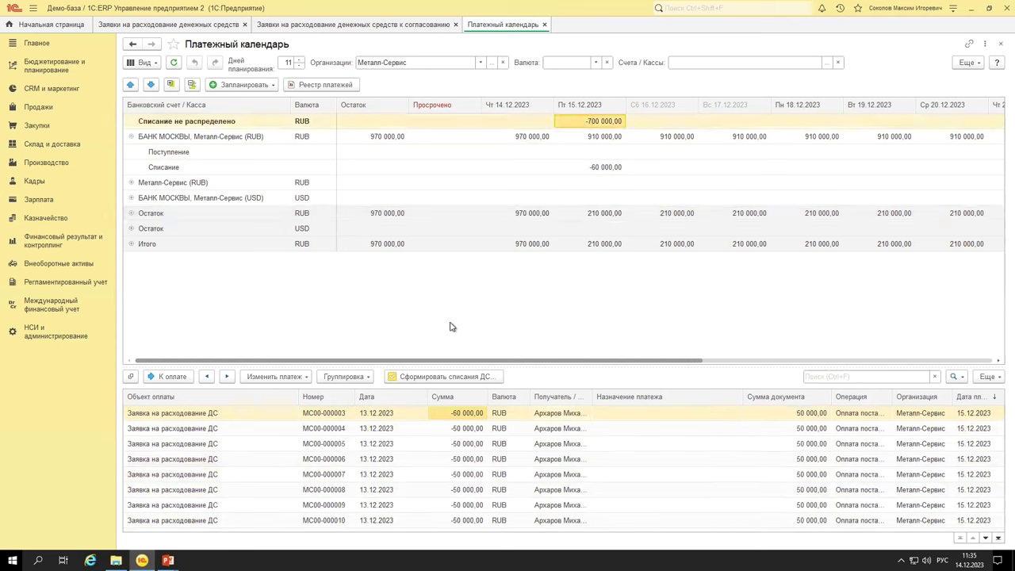
# Enlarge the payment request list and view the third request's document before returning to the payment calendar.
pyautogui.click(397, 446)
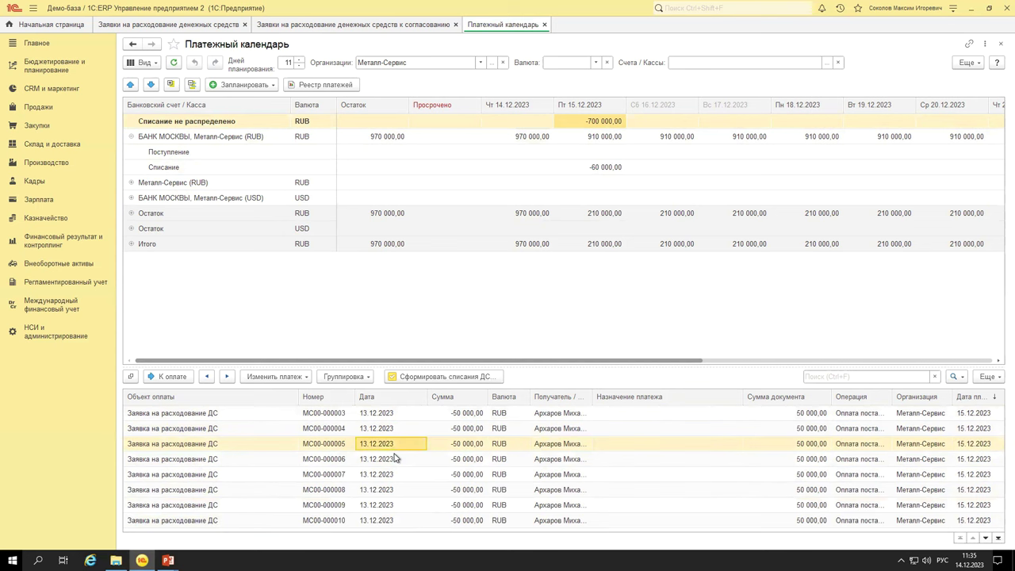
pyautogui.moveTo(438, 367); pyautogui.dragTo(437, 284)
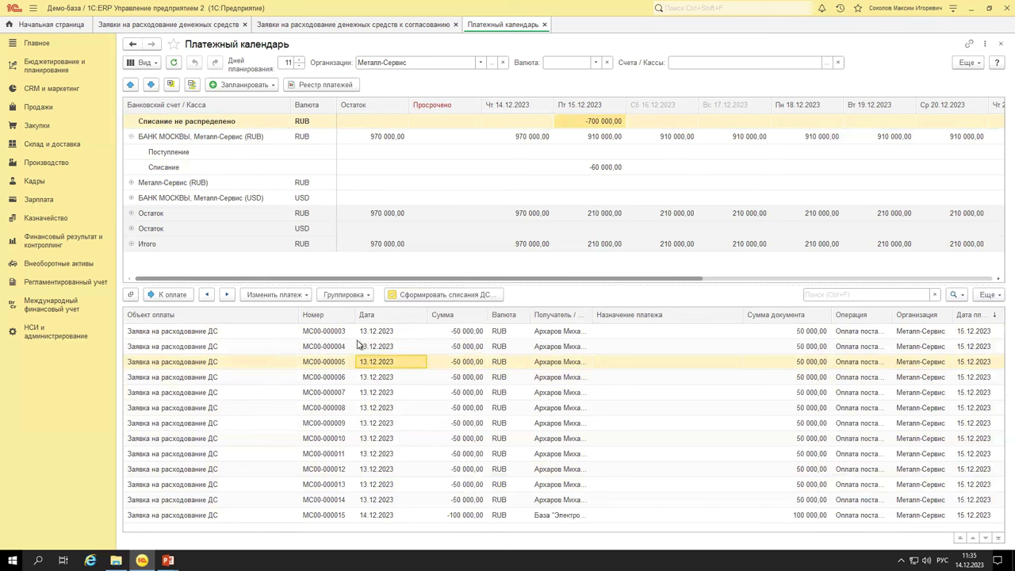
pyautogui.click(132, 295)
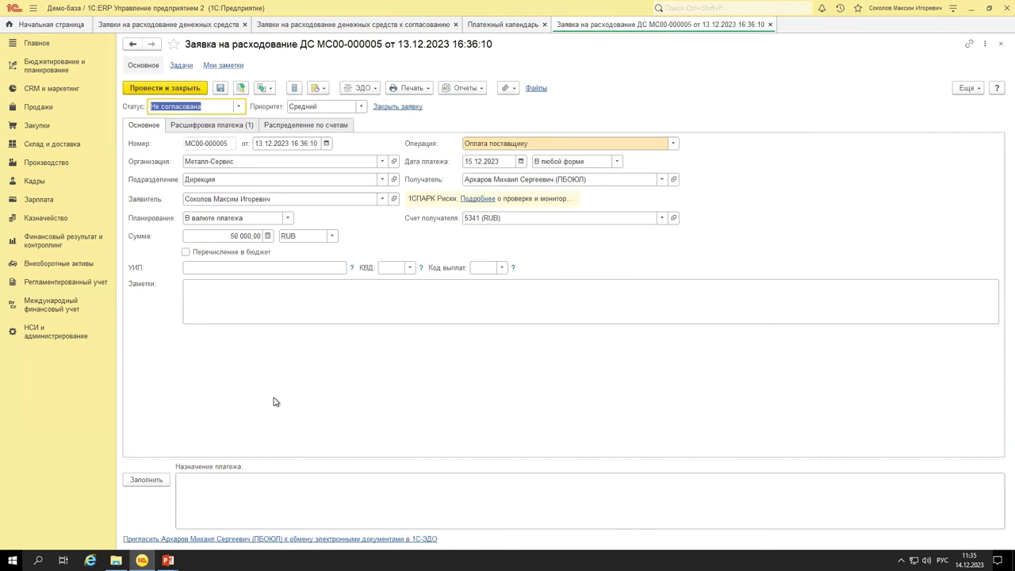
pyautogui.press('Escape')
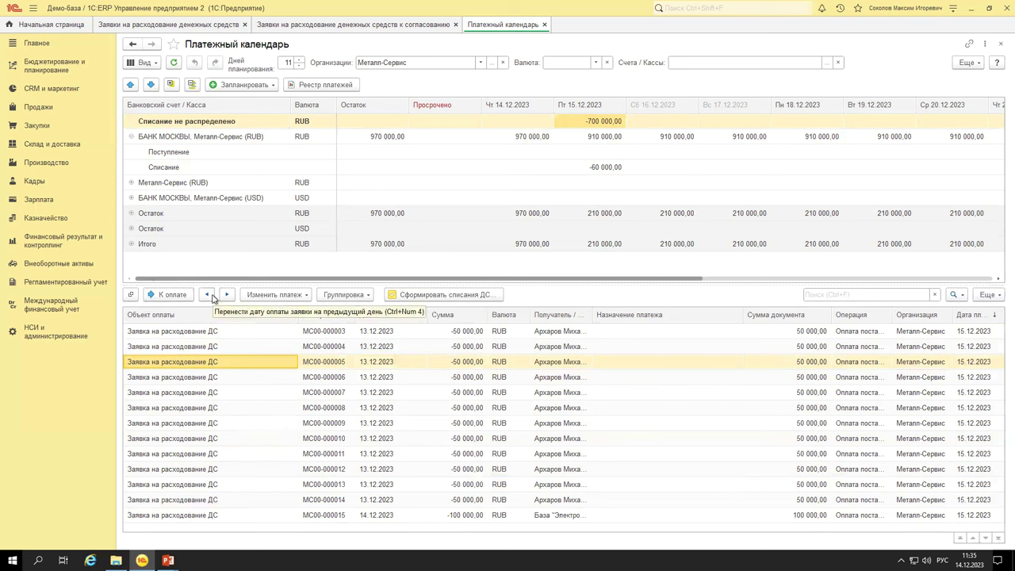
# Postpone the third unallocated request of 15.12.2023 one day at a time to 18.12.2023.
pyautogui.click(209, 296)
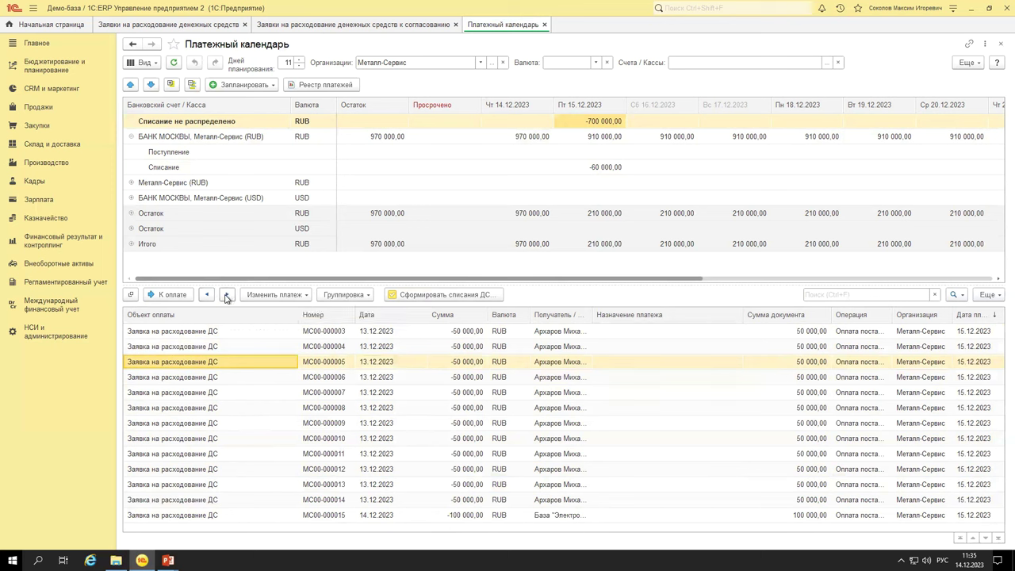
pyautogui.click(670, 124)
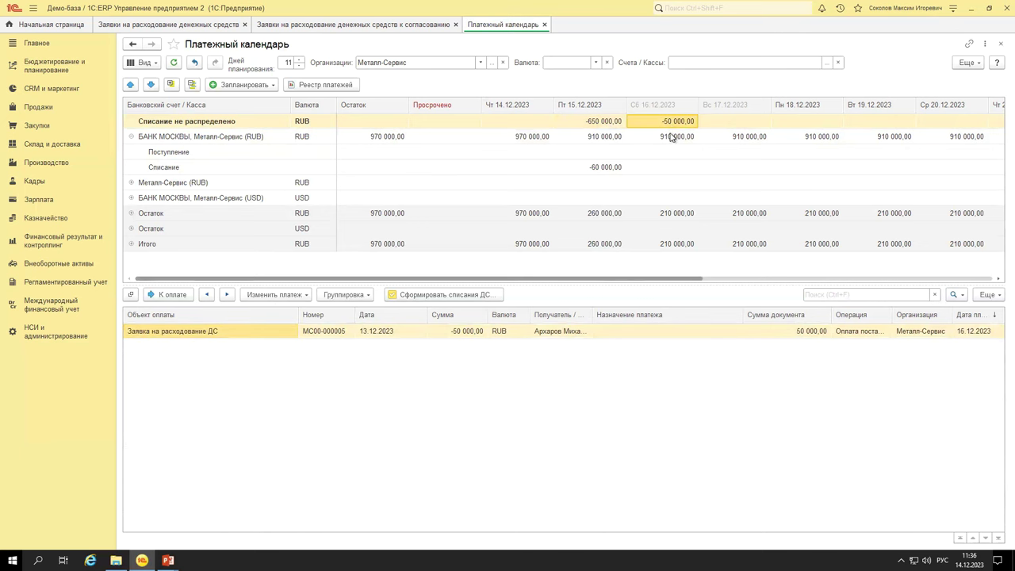
pyautogui.click(603, 332)
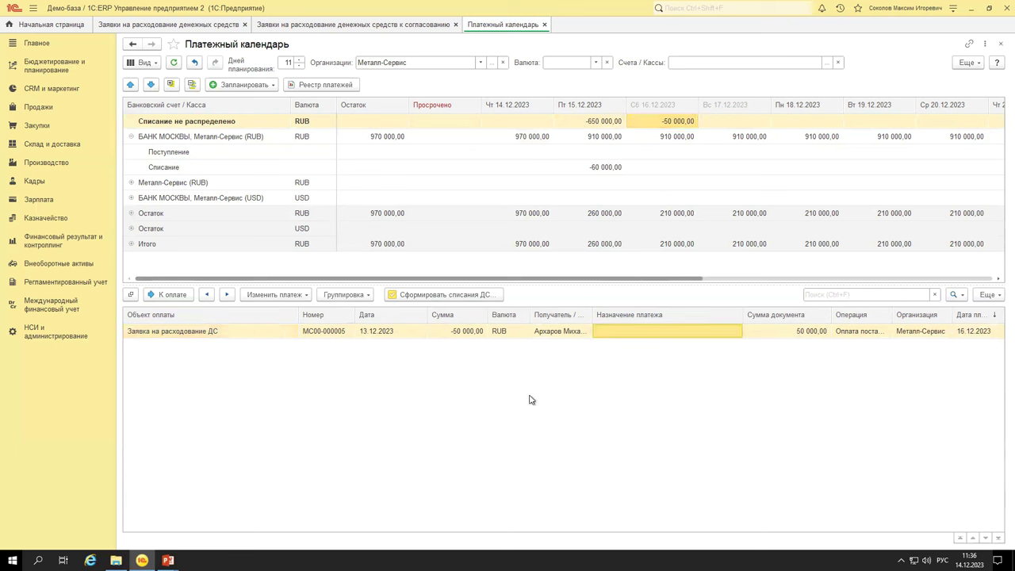
pyautogui.click(226, 295)
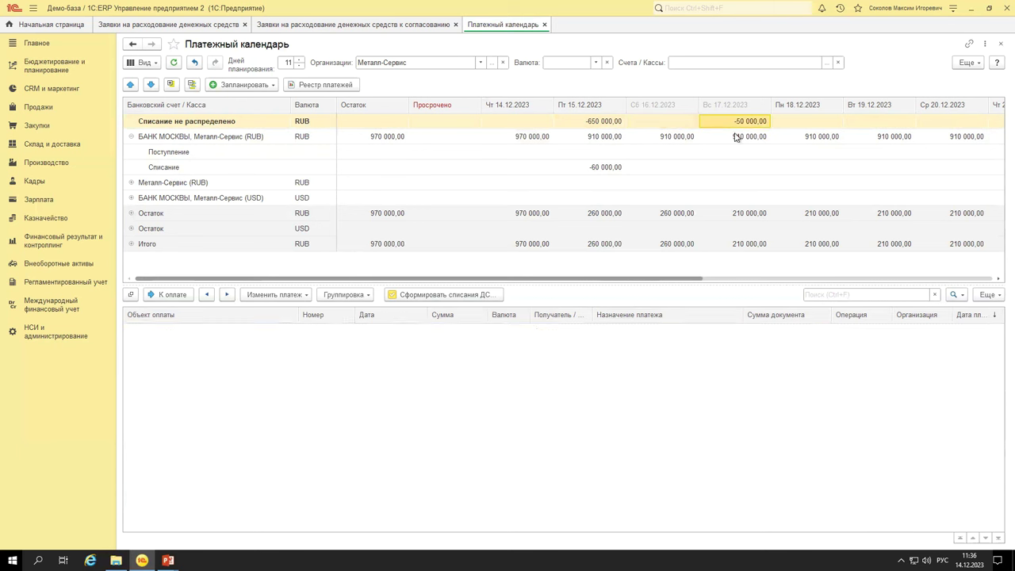
pyautogui.click(736, 127)
pyautogui.click(631, 337)
pyautogui.click(226, 295)
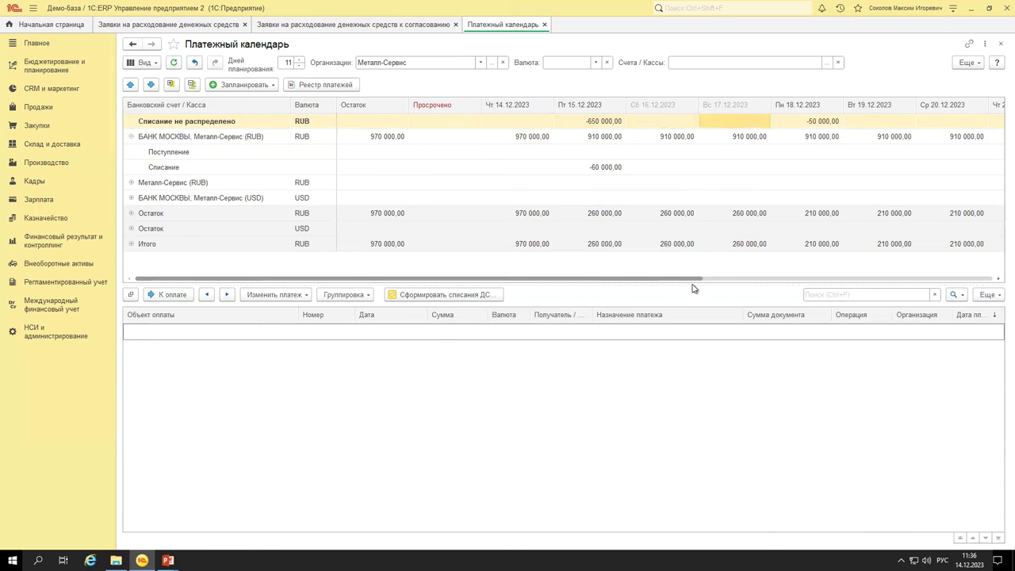
pyautogui.click(814, 122)
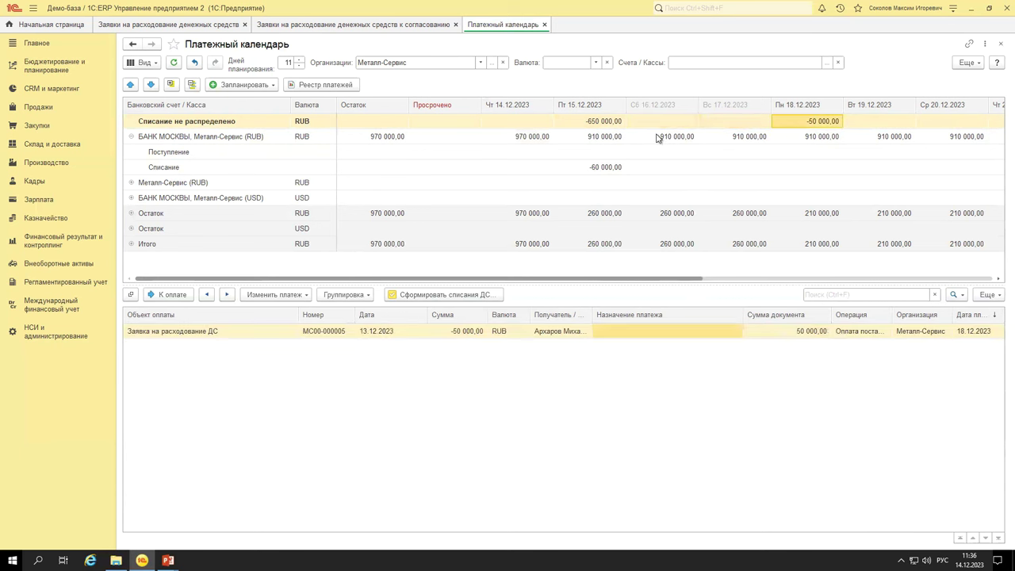
# Move the third request among the remaining unallocated write-offs of 15.12.2023 to the calendar's last day, 24.12.2023.
pyautogui.click(601, 122)
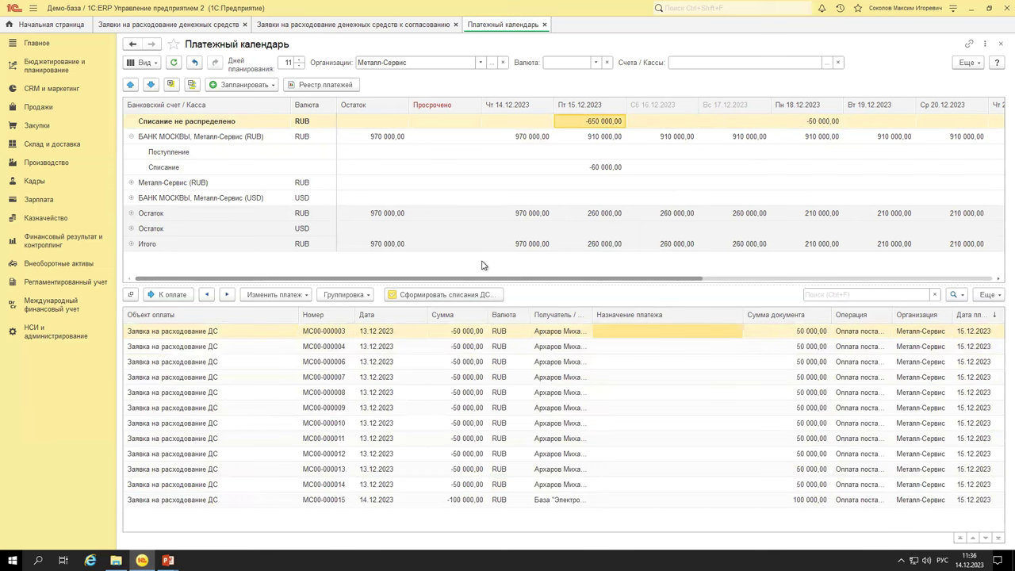
pyautogui.click(284, 295)
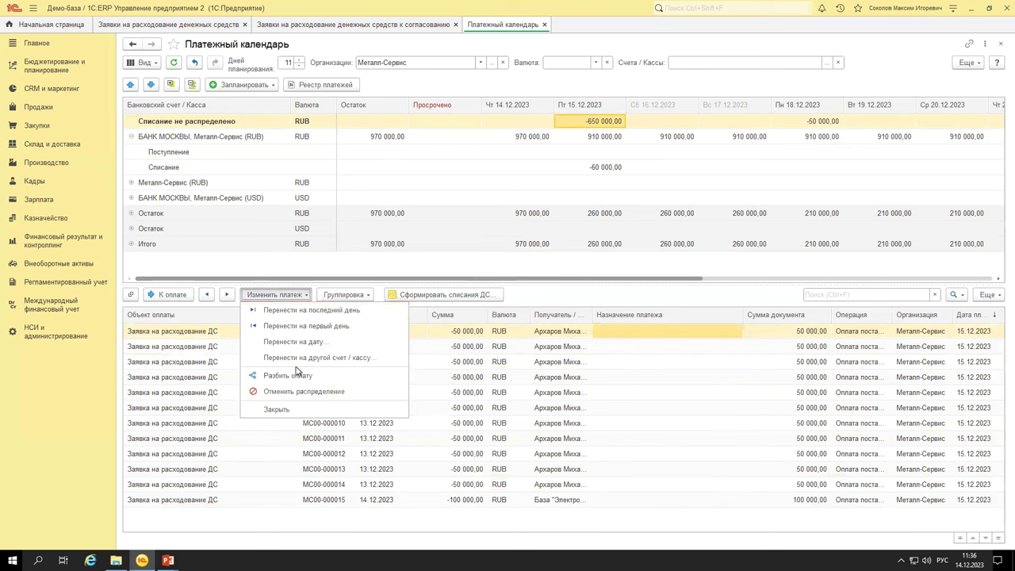
pyautogui.click(480, 364)
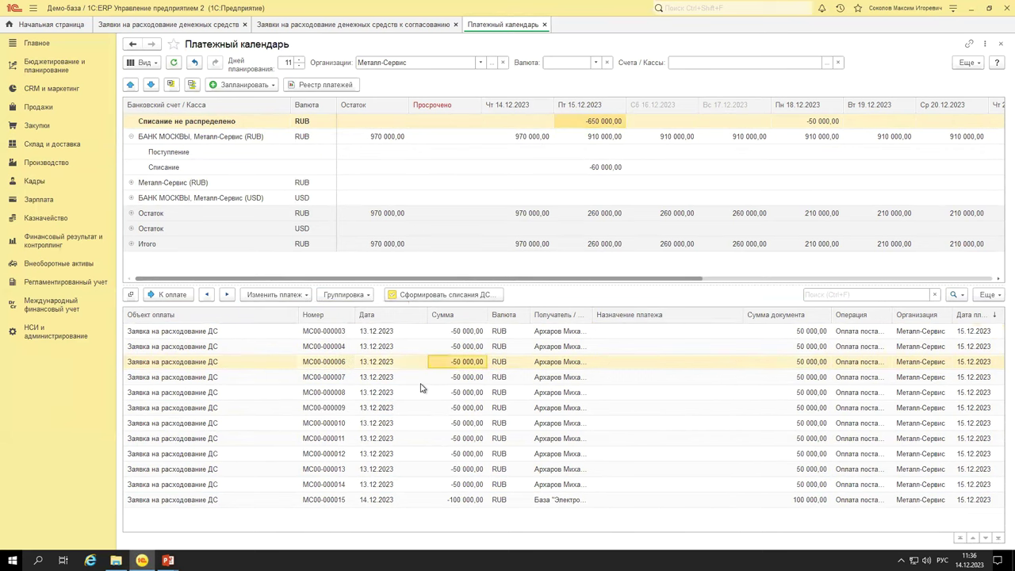
pyautogui.click(294, 296)
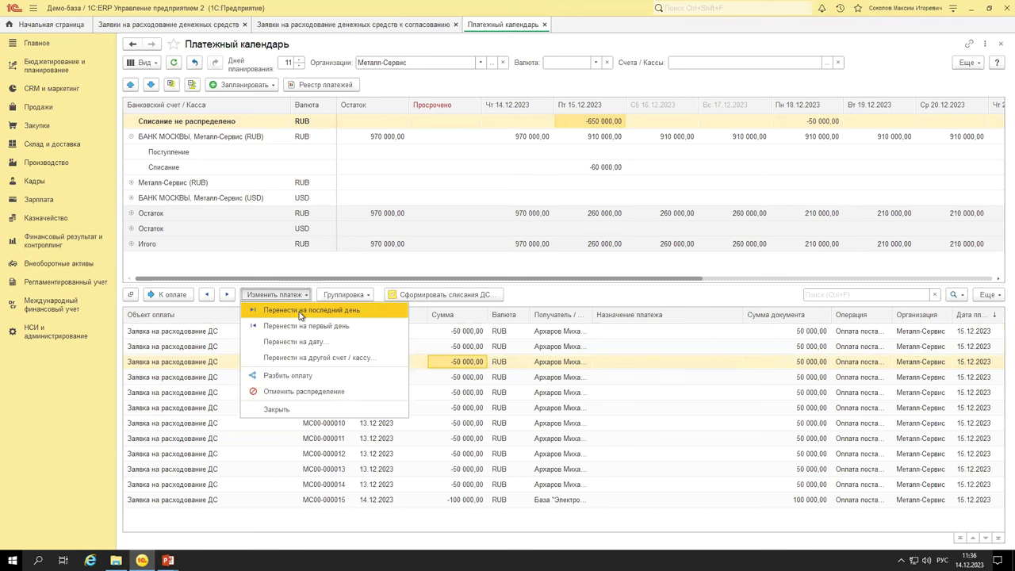
pyautogui.click(293, 312)
pyautogui.moveTo(402, 280); pyautogui.dragTo(827, 284)
pyautogui.click(904, 120)
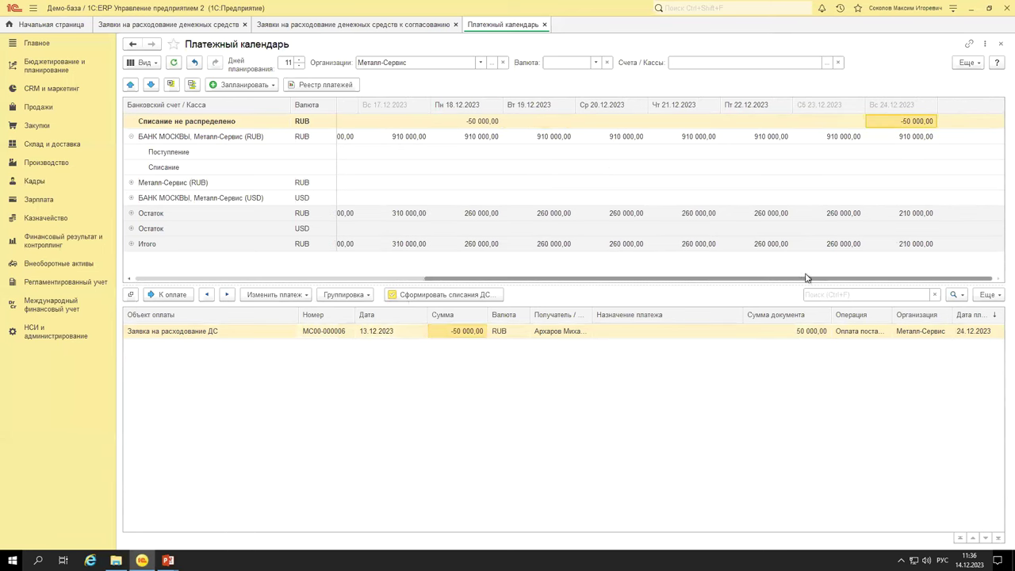
# Move the first unallocated request of 15.12.2023 to 19.12.2023 by choosing the date explicitly.
pyautogui.moveTo(800, 283); pyautogui.dragTo(435, 274)
pyautogui.click(600, 125)
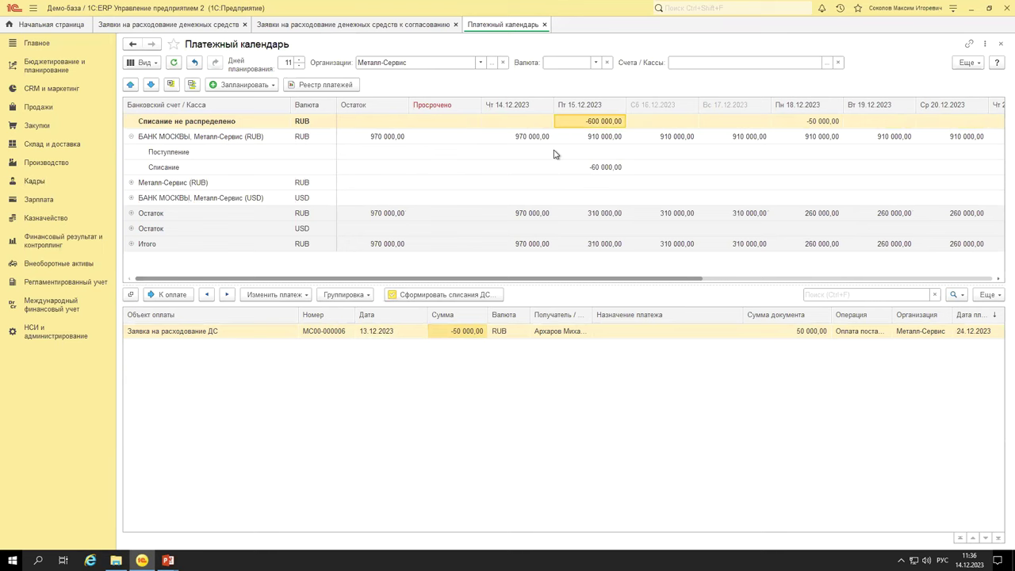
pyautogui.click(278, 295)
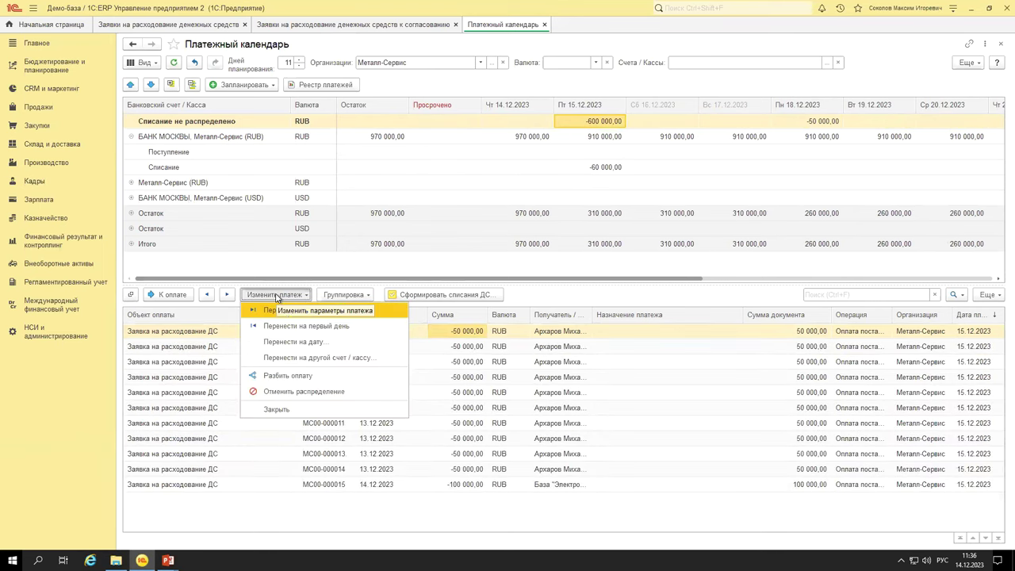
pyautogui.click(302, 349)
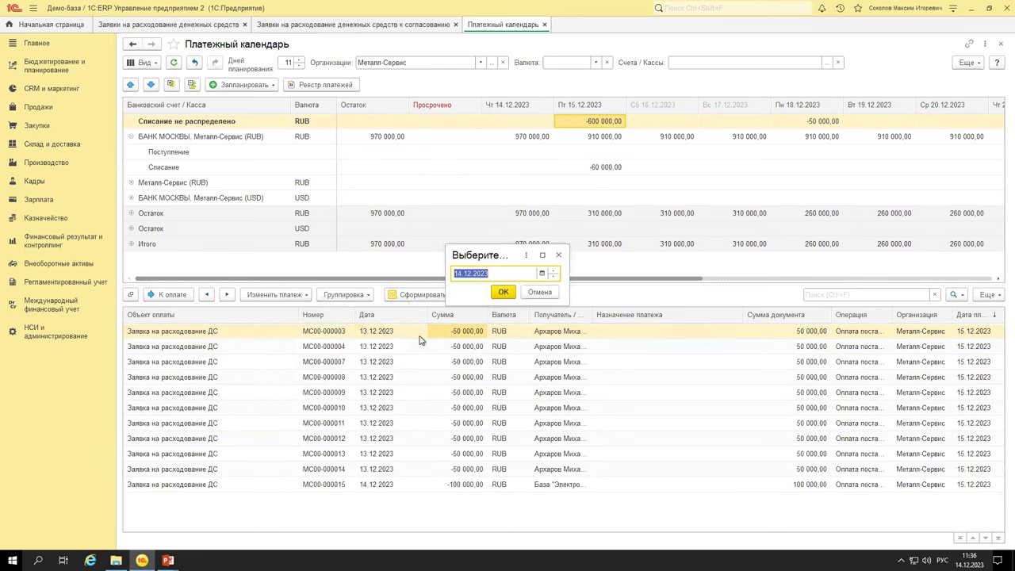
pyautogui.click(542, 273)
pyautogui.click(547, 379)
pyautogui.click(502, 292)
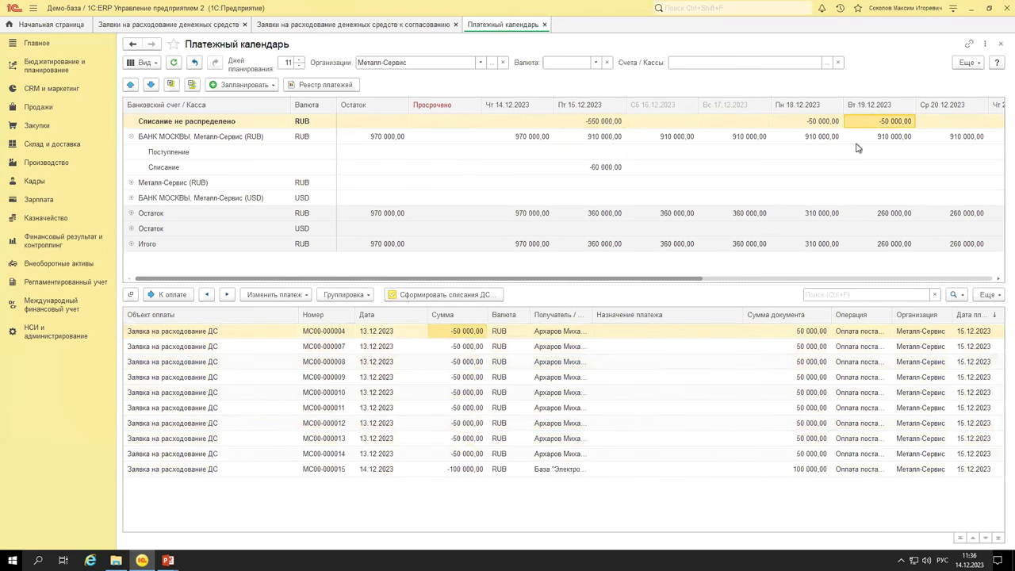
# Transfer the first unallocated request of 15.12.2023 to the БАНК МОСКВЫ, Металл-Сервис (RUB) account and list that account's write-offs for the day.
pyautogui.click(599, 122)
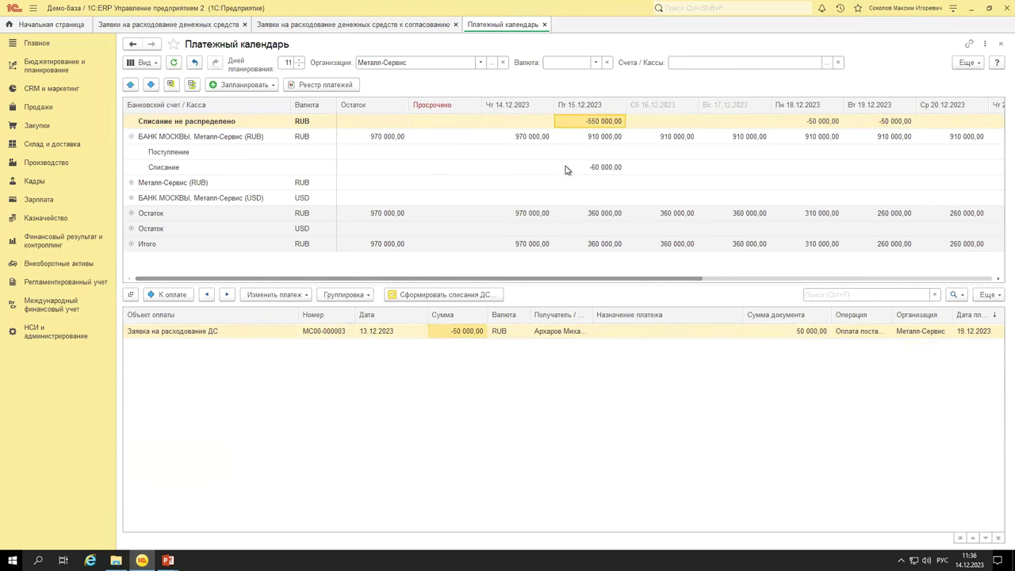
pyautogui.click(302, 294)
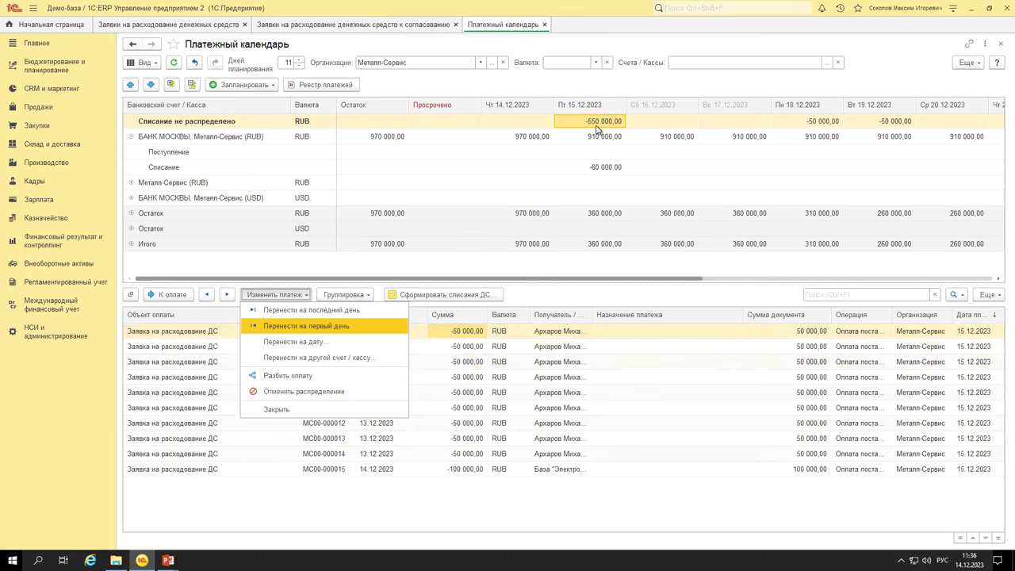
pyautogui.click(596, 168)
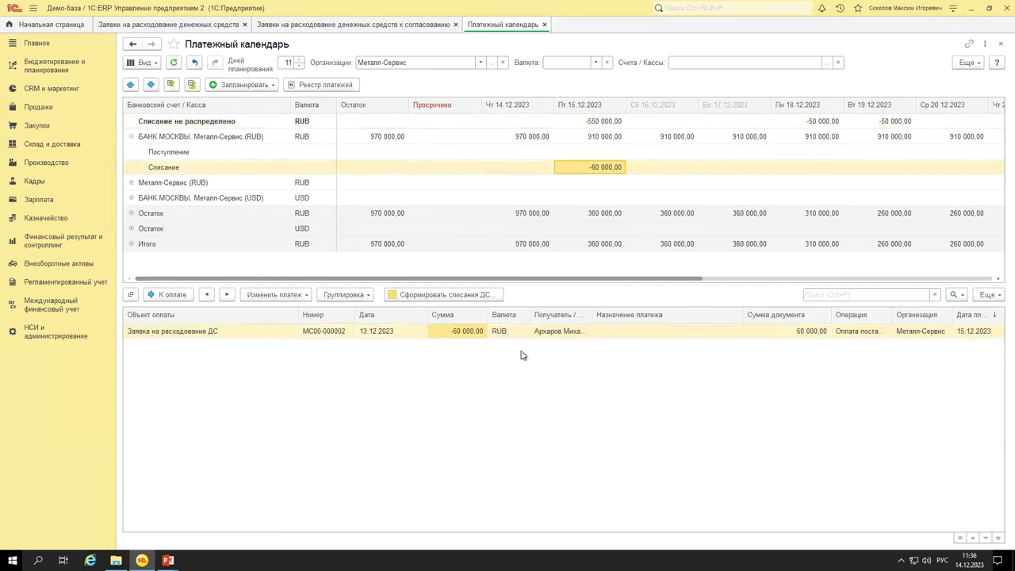
pyautogui.click(611, 120)
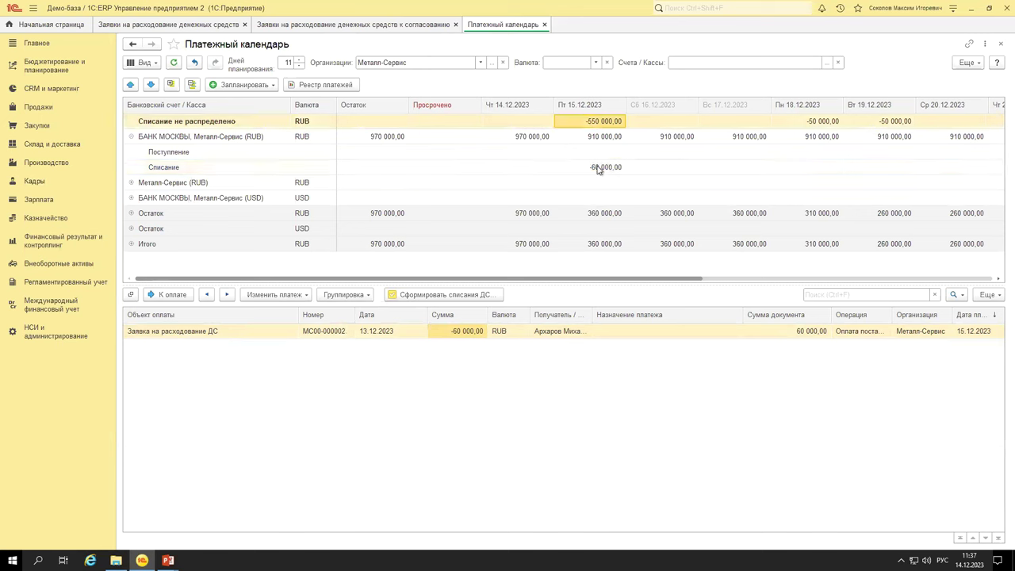
pyautogui.click(287, 295)
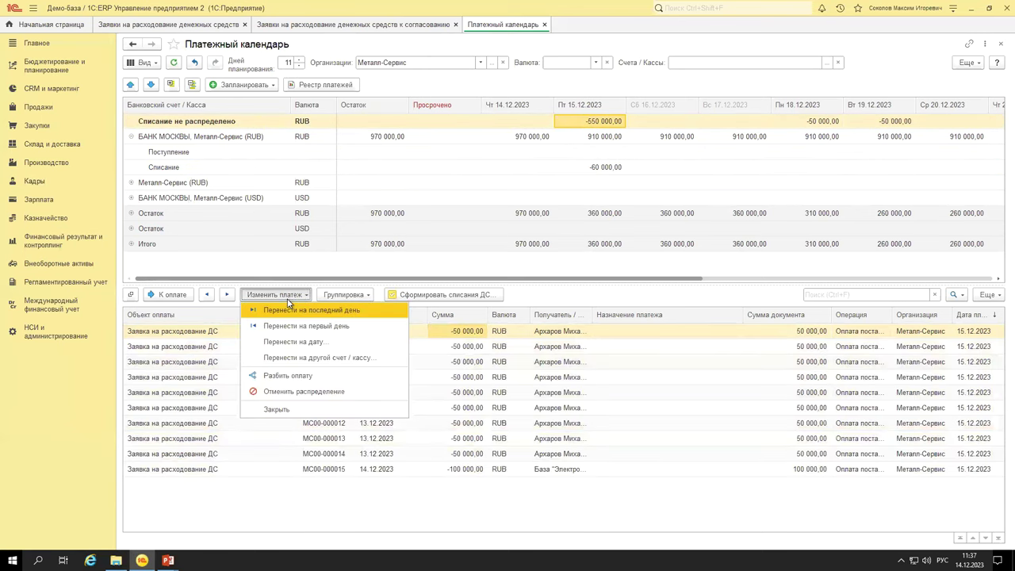
pyautogui.click(301, 359)
pyautogui.click(508, 221)
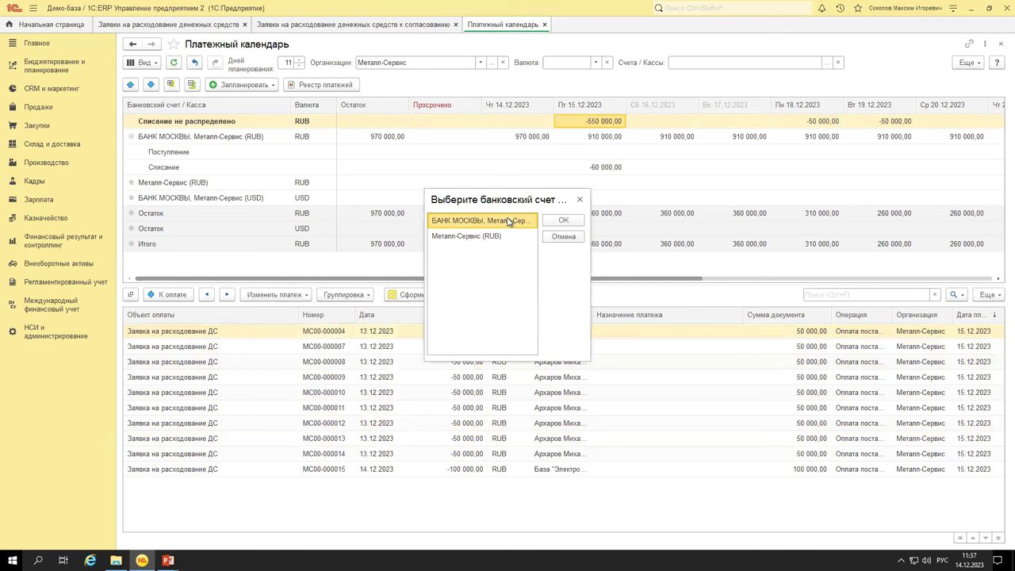
pyautogui.doubleClick(508, 221)
pyautogui.click(601, 169)
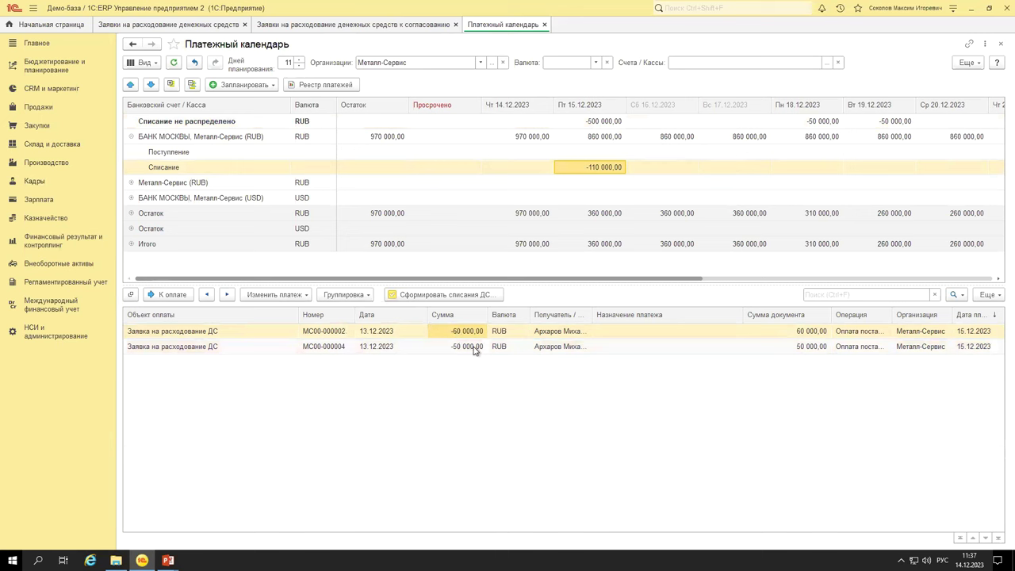
# Allocate the first remaining unallocated request of 15.12.2023 to БАНК МОСКВЫ, Металл-Сервис (RUB) on 18.12.2023 directly in the calendar grid and show its write-off.
pyautogui.click(599, 125)
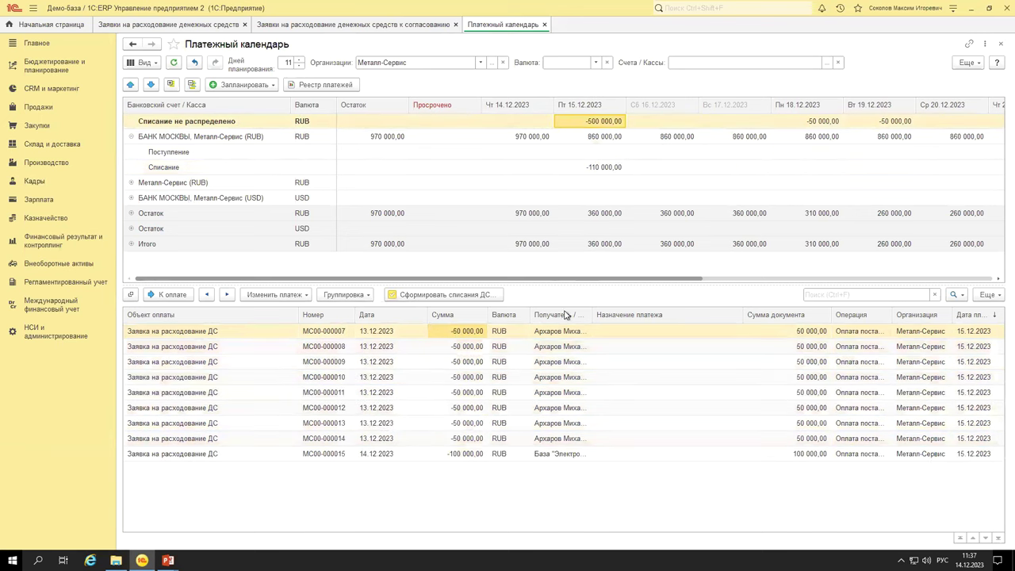
pyautogui.click(470, 378)
pyautogui.click(464, 333)
pyautogui.moveTo(457, 337); pyautogui.dragTo(820, 141)
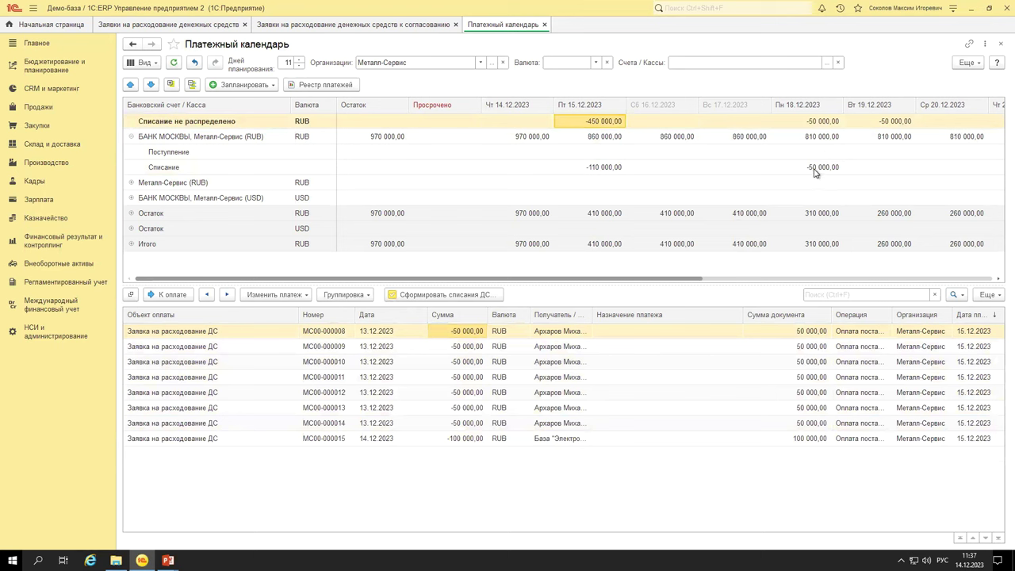
pyautogui.click(814, 171)
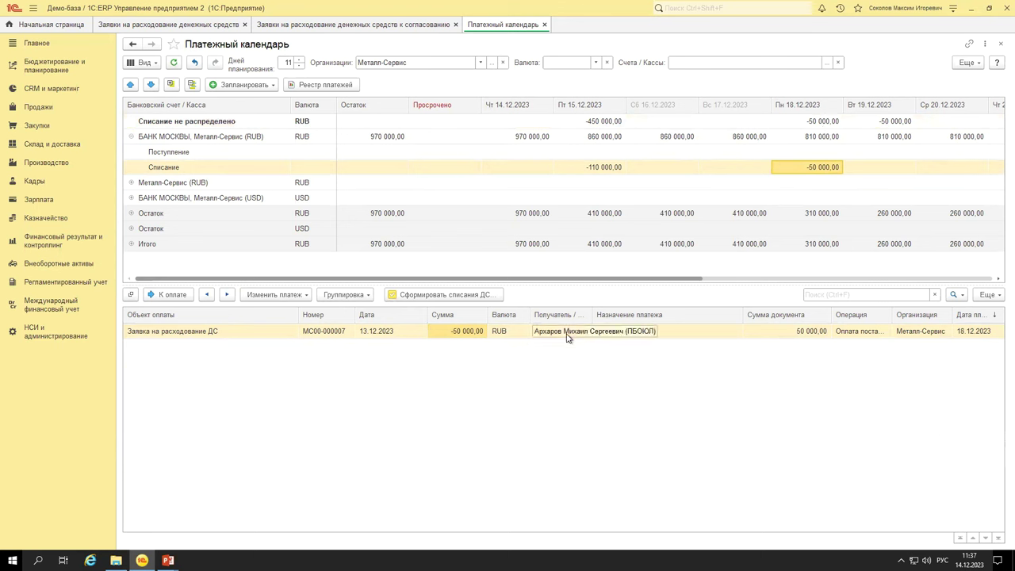
# Reschedule the account's write-off of 18.12.2023 to 16.12.2023 and from there to 20.12.2023 within the calendar grid.
pyautogui.moveTo(562, 336); pyautogui.dragTo(684, 143)
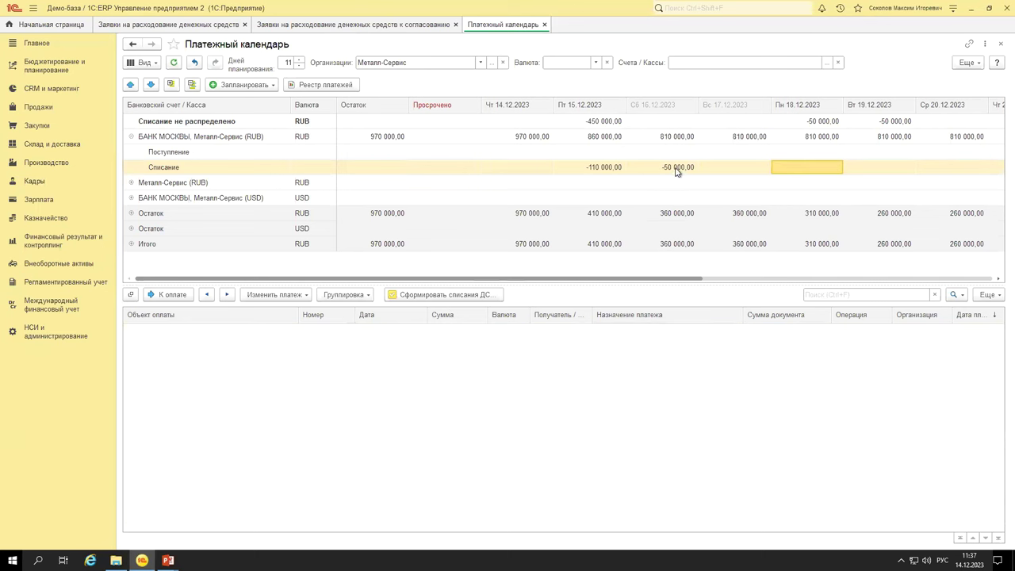
pyautogui.click(676, 167)
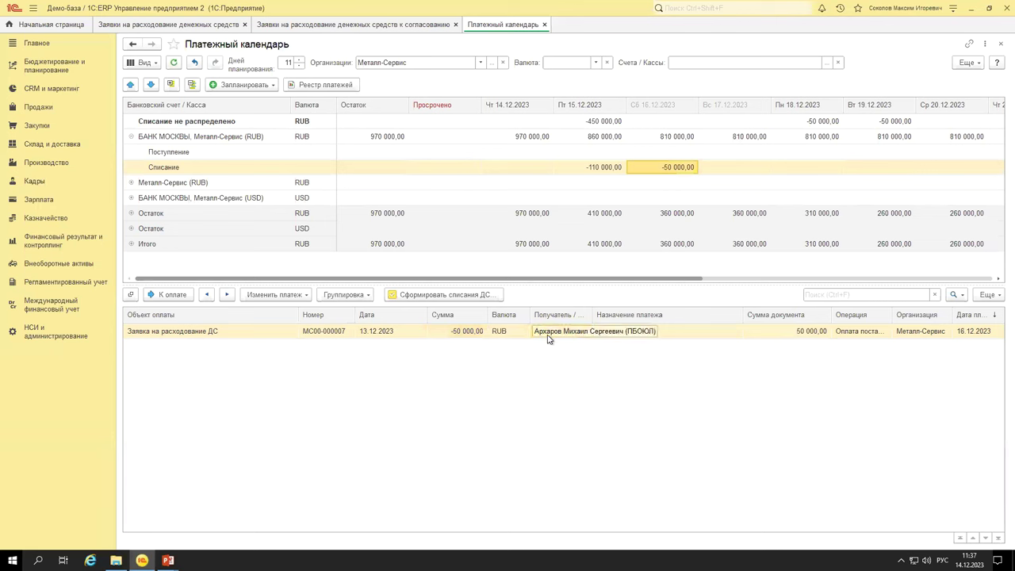
pyautogui.moveTo(522, 279); pyautogui.dragTo(726, 279)
pyautogui.moveTo(550, 337); pyautogui.dragTo(735, 172)
pyautogui.click(734, 172)
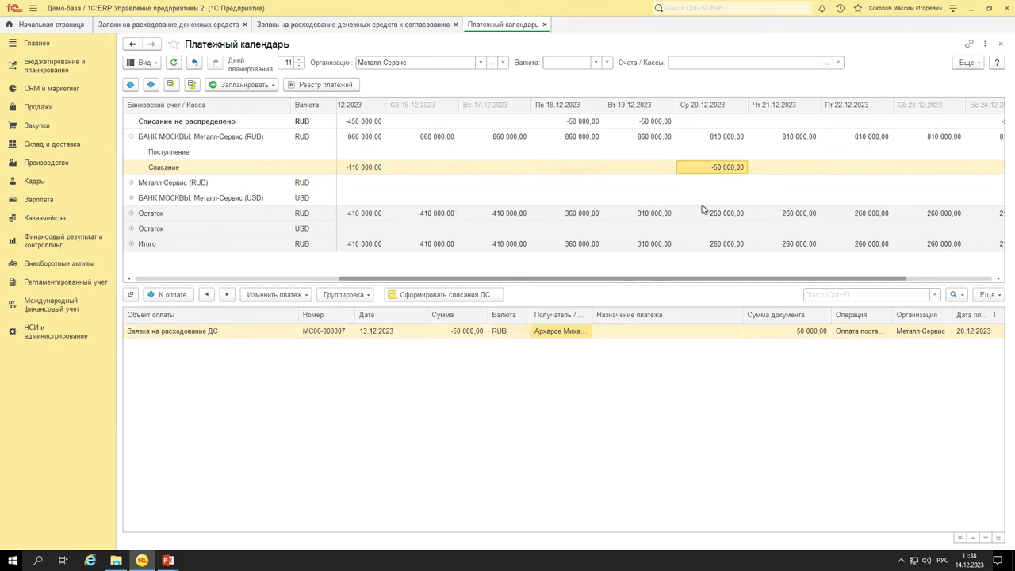
# Allocate all remaining unallocated requests of 15.12.2023 together to БАНК МОСКВЫ, Металл-Сервис (RUB) on the same day in the calendar grid.
pyautogui.moveTo(587, 280); pyautogui.dragTo(325, 278)
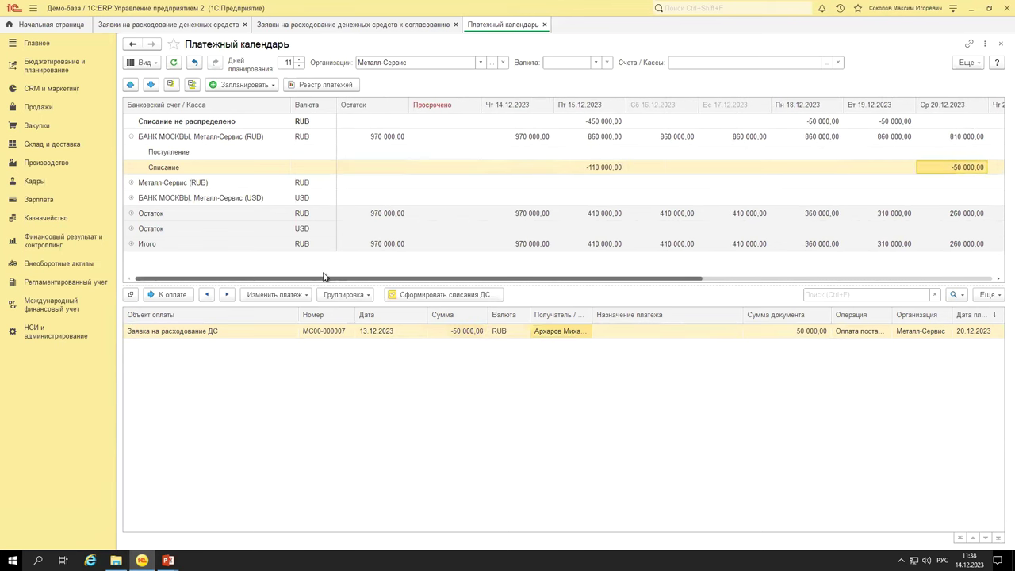
pyautogui.click(604, 122)
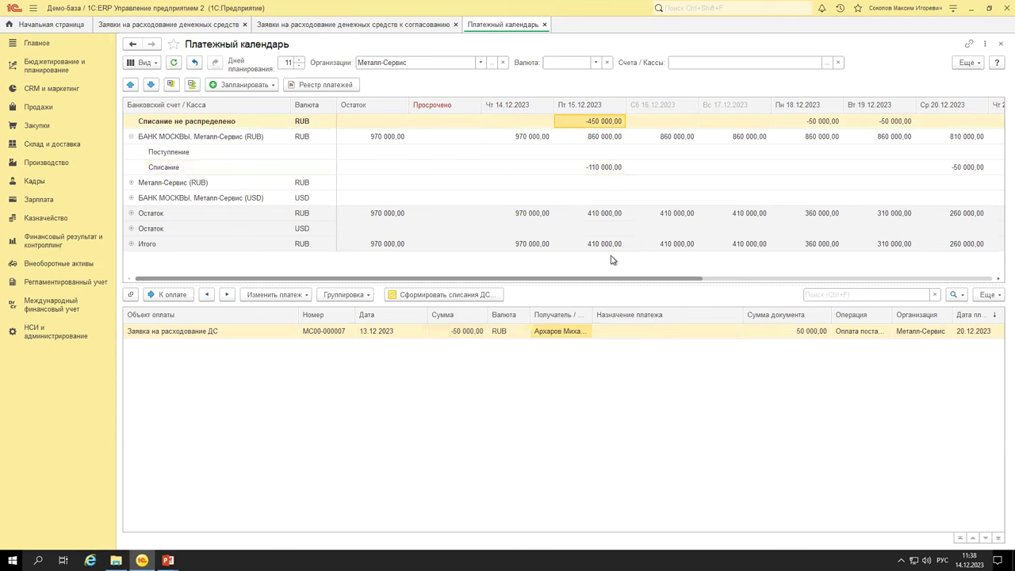
pyautogui.click(553, 336)
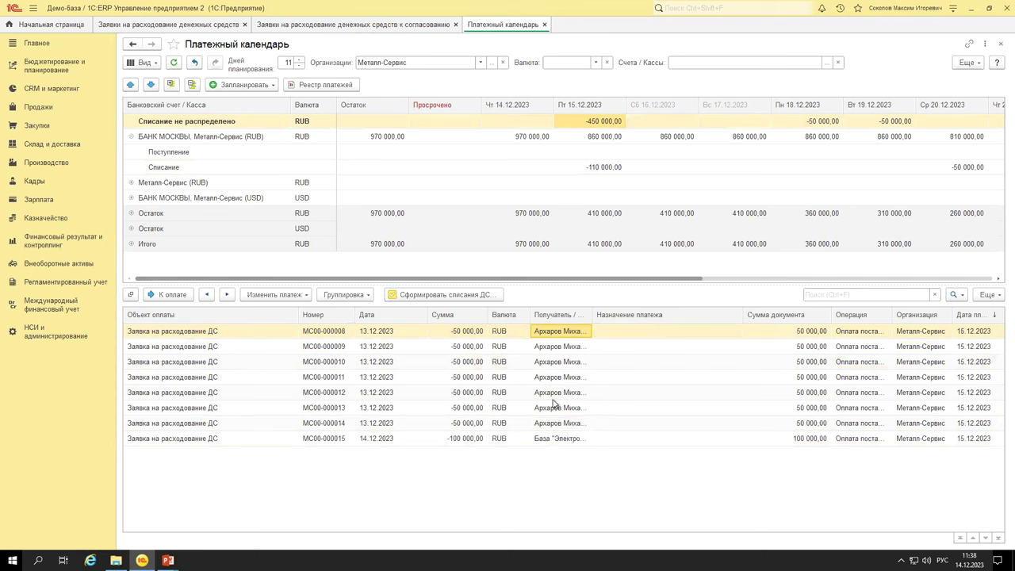
pyautogui.keyDown('shift'); pyautogui.click(555, 439); pyautogui.keyUp('shift')
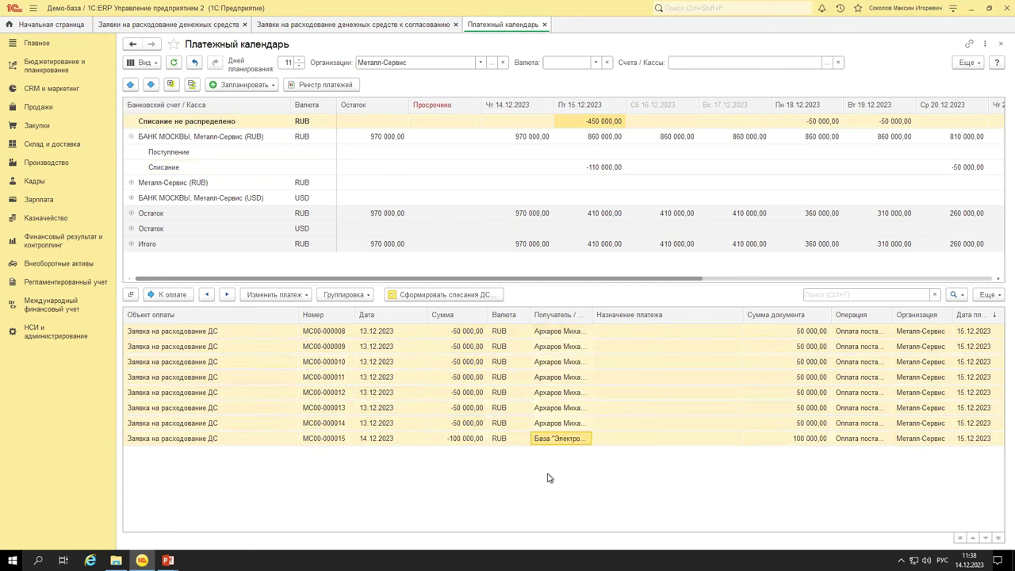
pyautogui.click(271, 299)
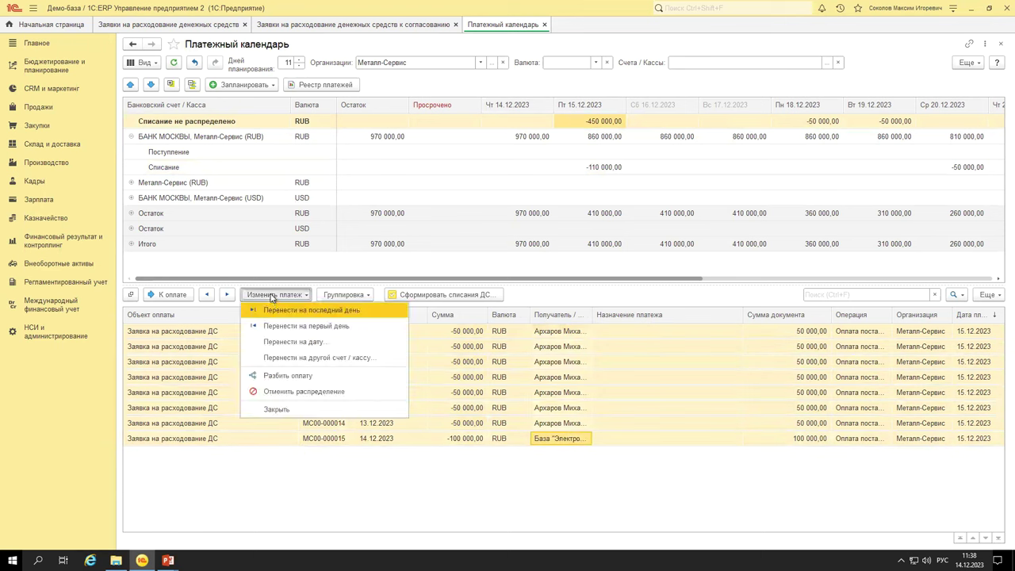
pyautogui.click(568, 486)
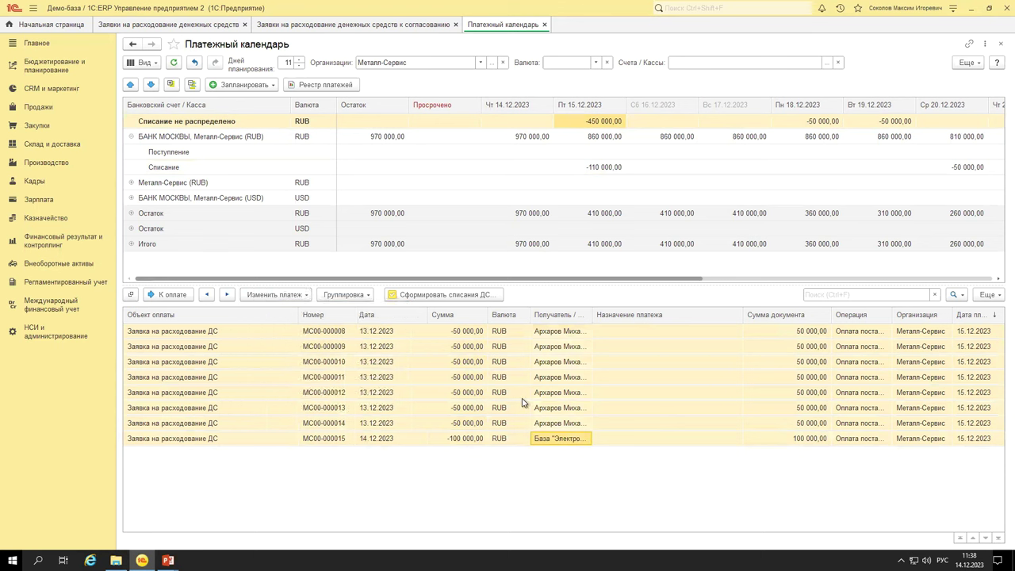
pyautogui.click(605, 137)
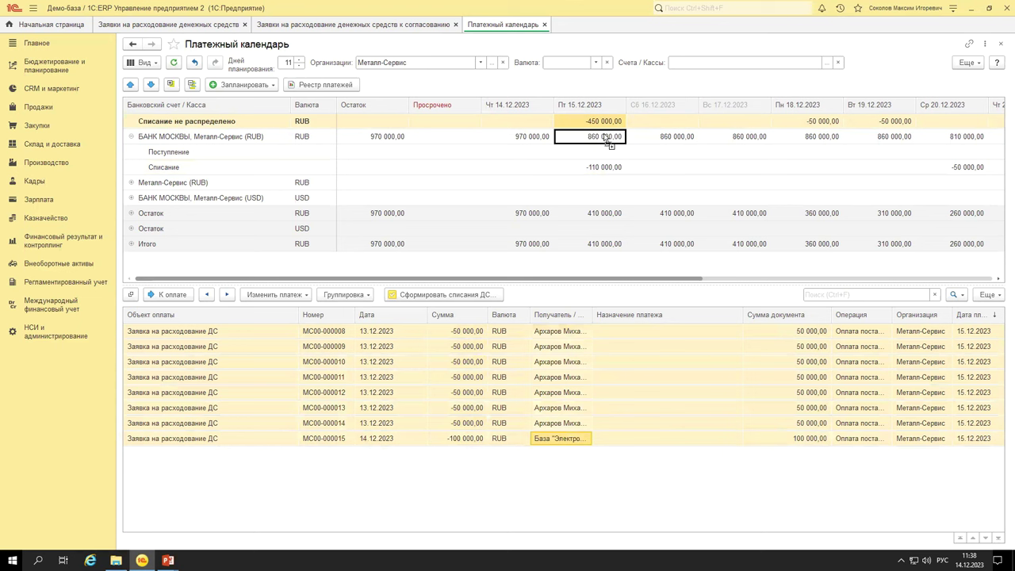
pyautogui.moveTo(607, 139); pyautogui.dragTo(605, 137)
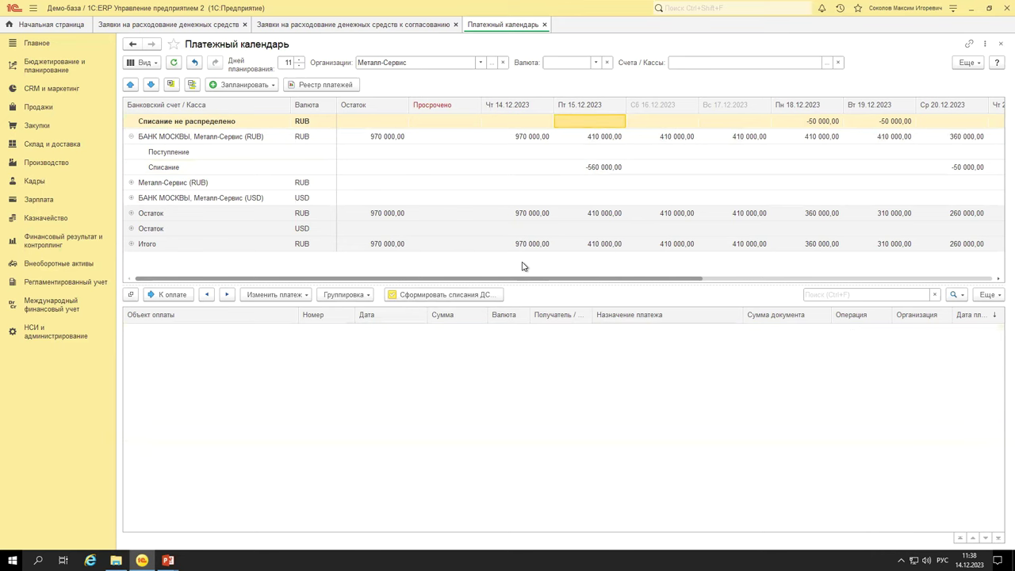
# Split the first БАНК МОСКВЫ, Металл-Сервис (RUB) write-off of 15.12.2023, making a new payment of 30 000 on 14.12.2023 from the same account.
pyautogui.click(602, 167)
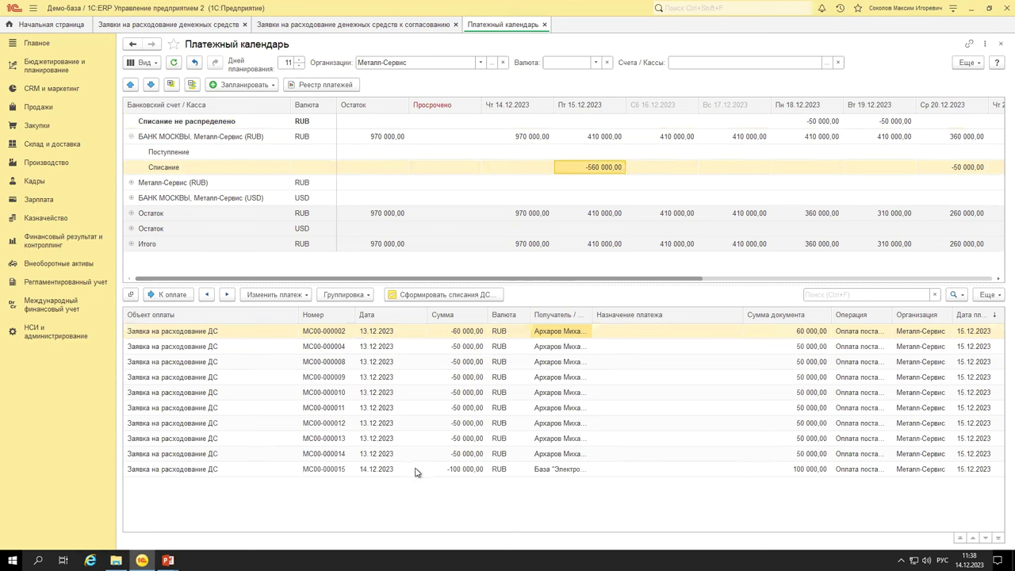
pyautogui.click(279, 295)
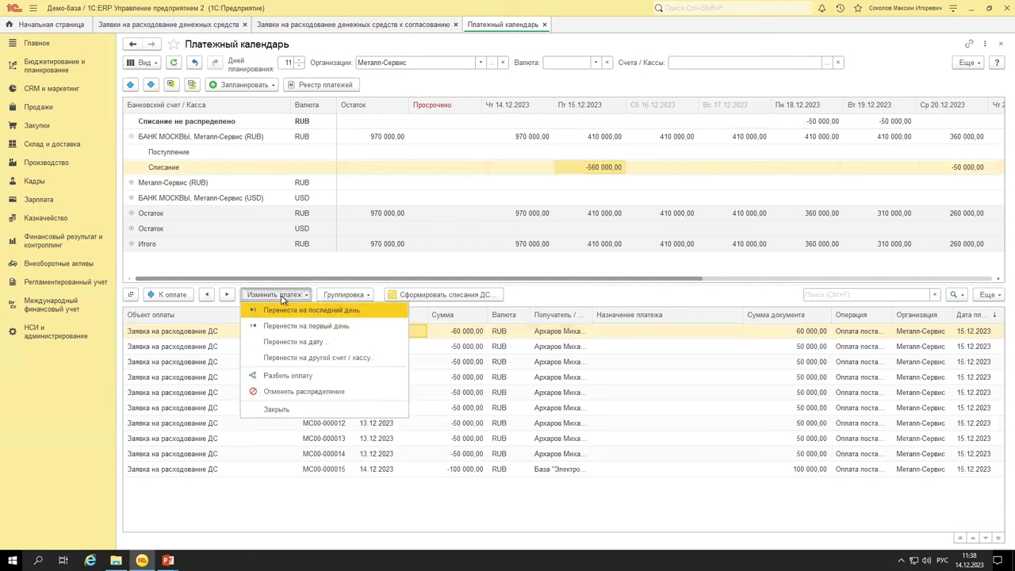
pyautogui.click(289, 378)
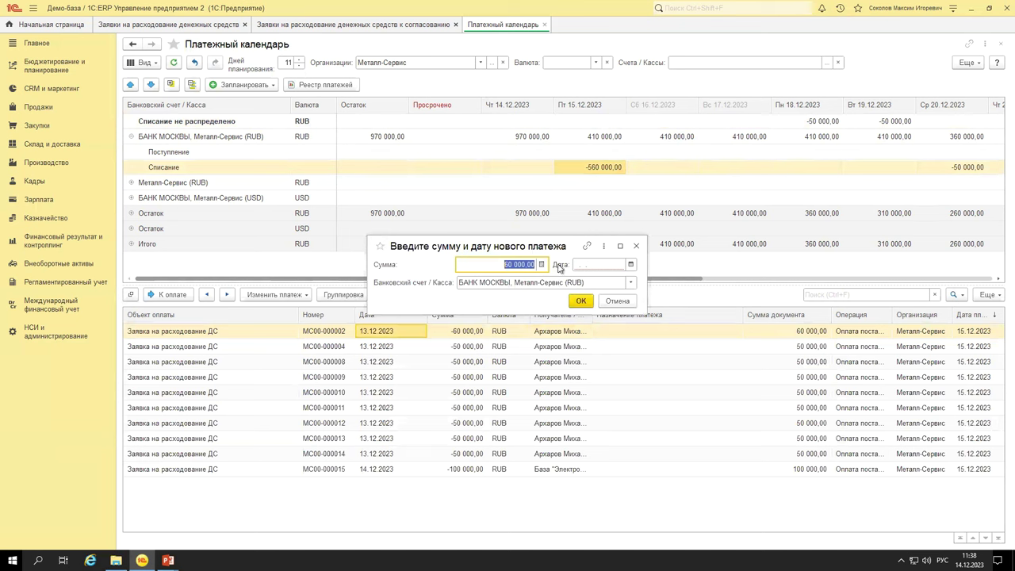
pyautogui.write('30')
pyautogui.click(631, 265)
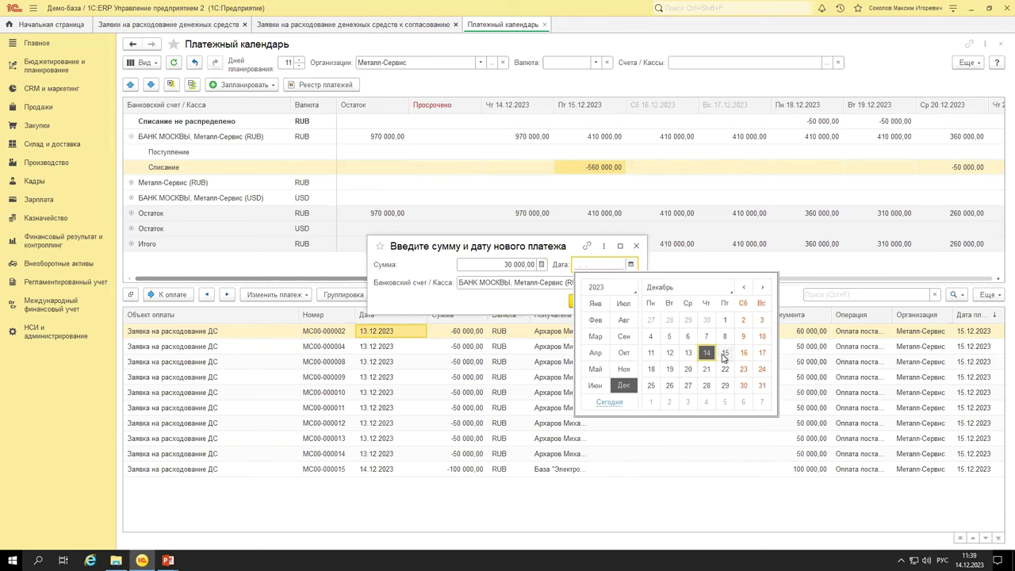
pyautogui.click(707, 353)
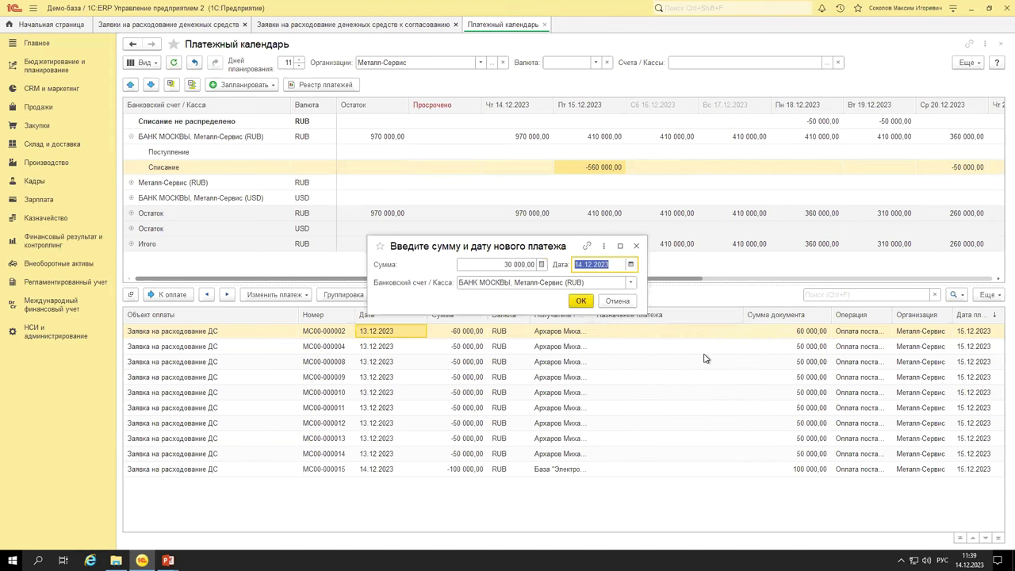
pyautogui.click(583, 302)
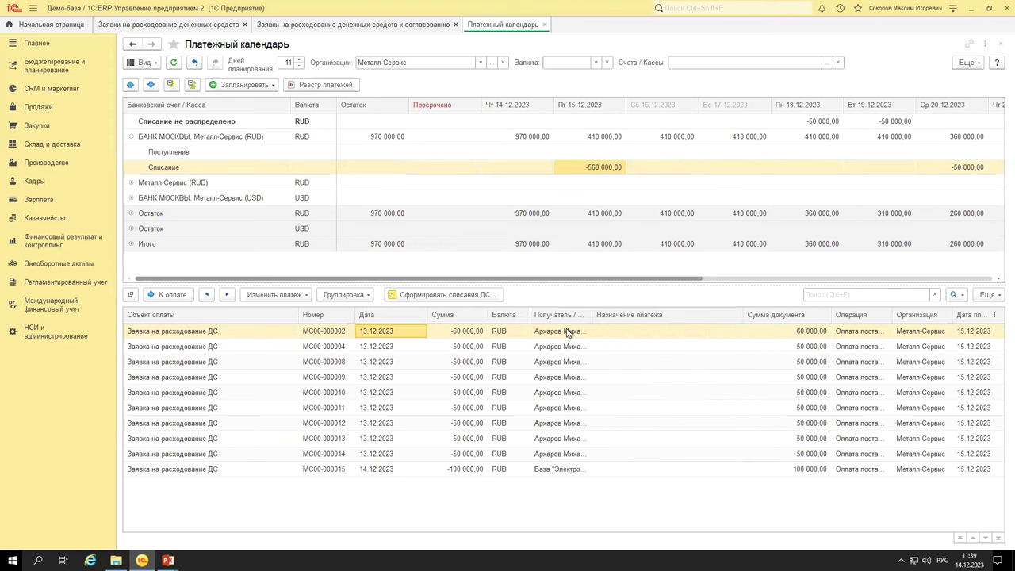
# Check both parts of the split payment in the account's write-offs for 14.12.2023 and 15.12.2023.
pyautogui.click(540, 167)
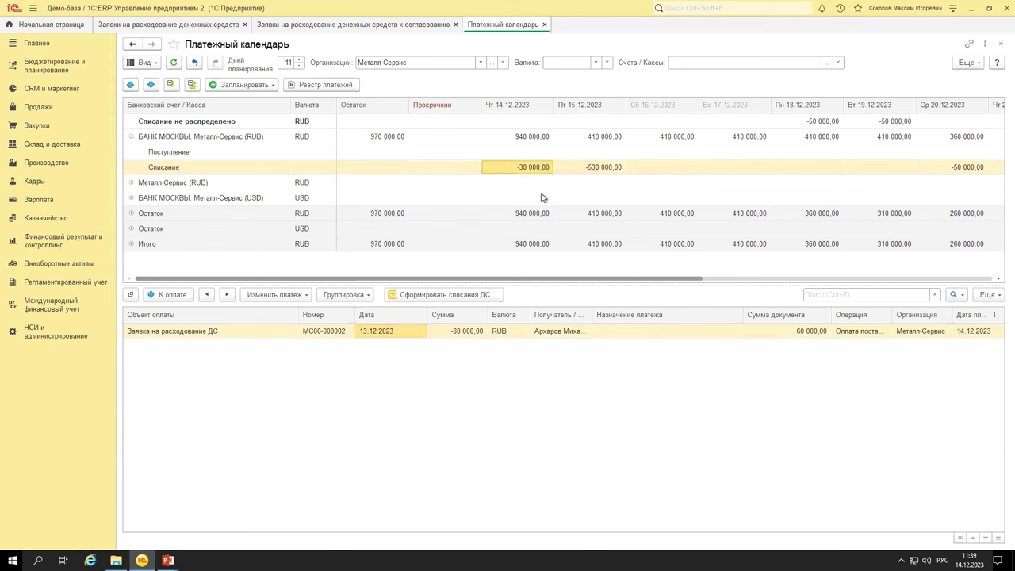
pyautogui.click(588, 170)
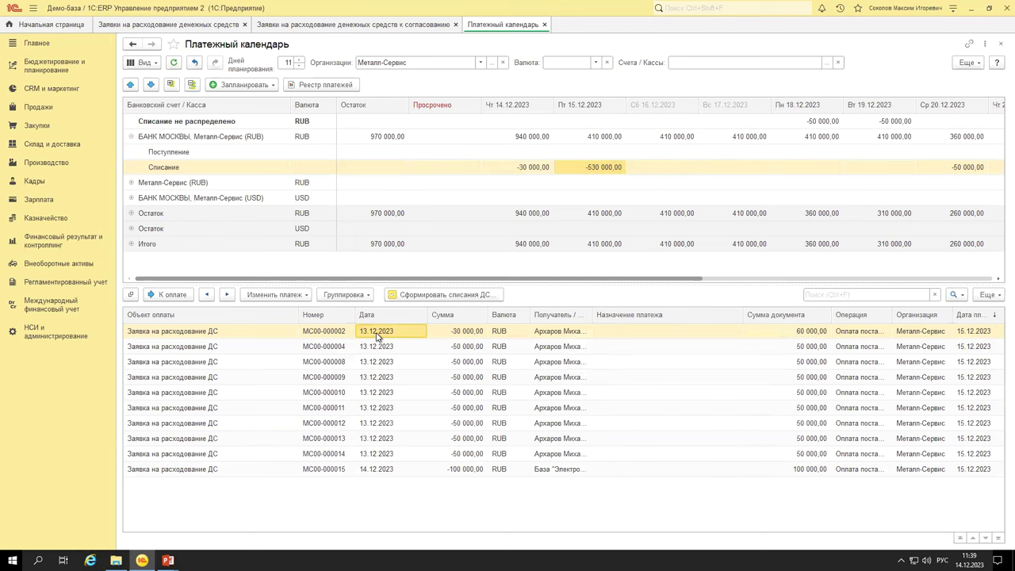
pyautogui.click(536, 167)
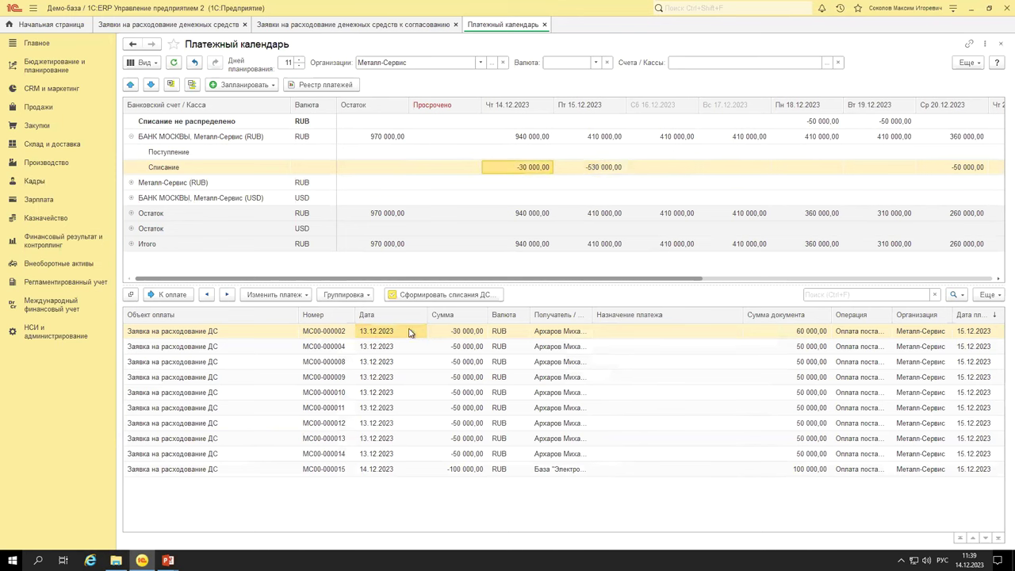
# Open the split payment's expenditure request and review its main details and distribution across accounts.
pyautogui.doubleClick(399, 337)
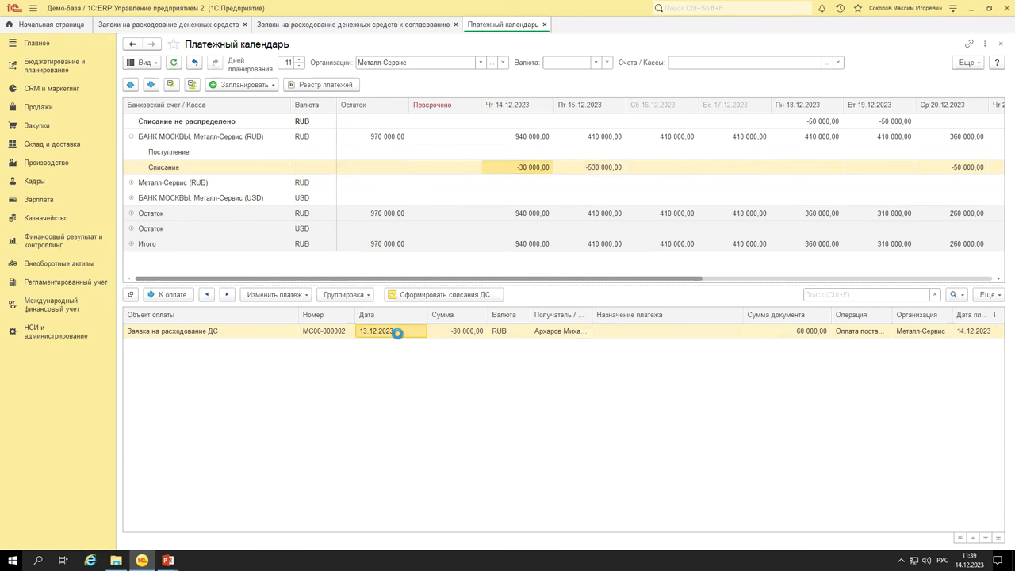
pyautogui.click(294, 141)
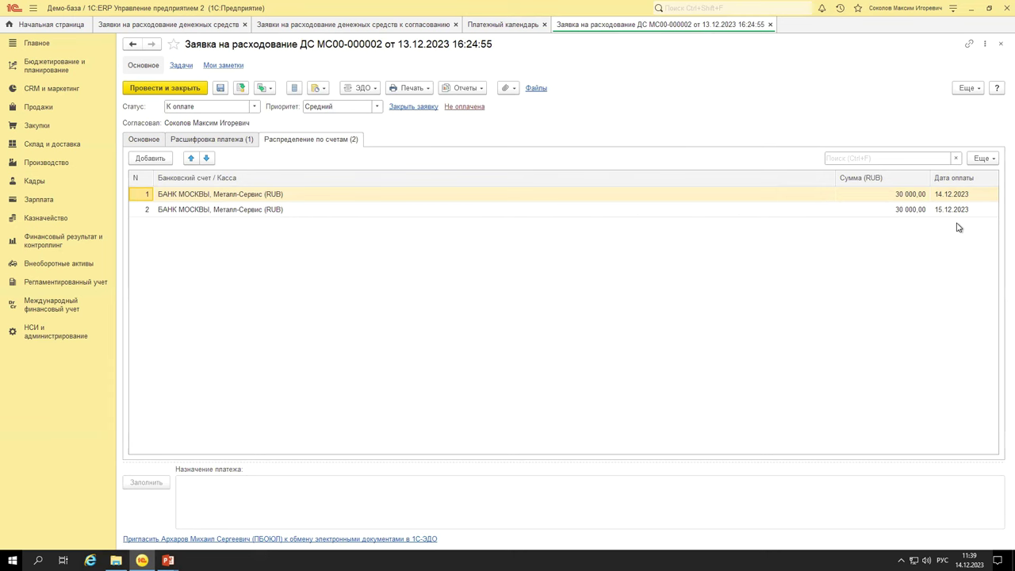
pyautogui.click(147, 140)
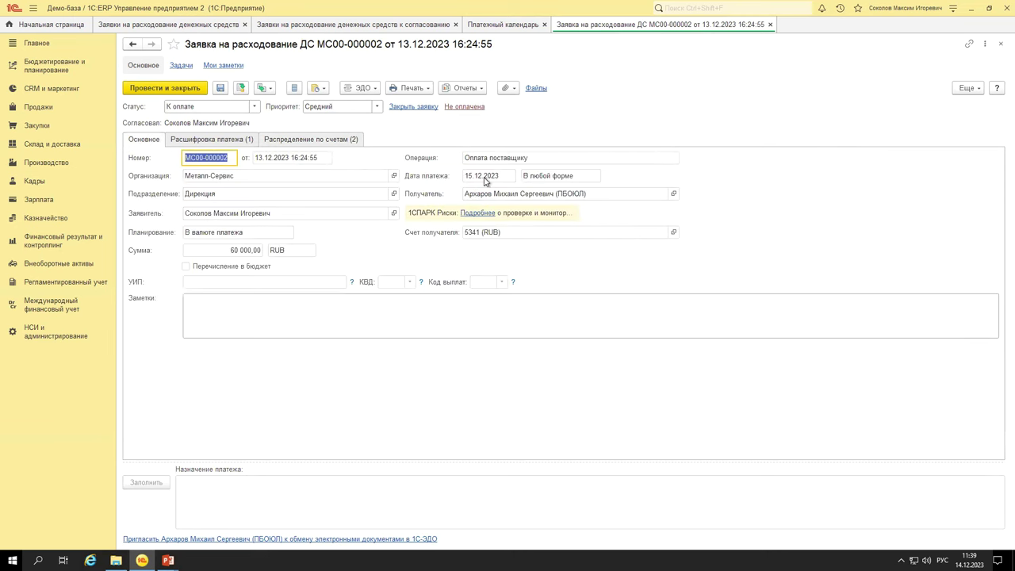
pyautogui.click(282, 140)
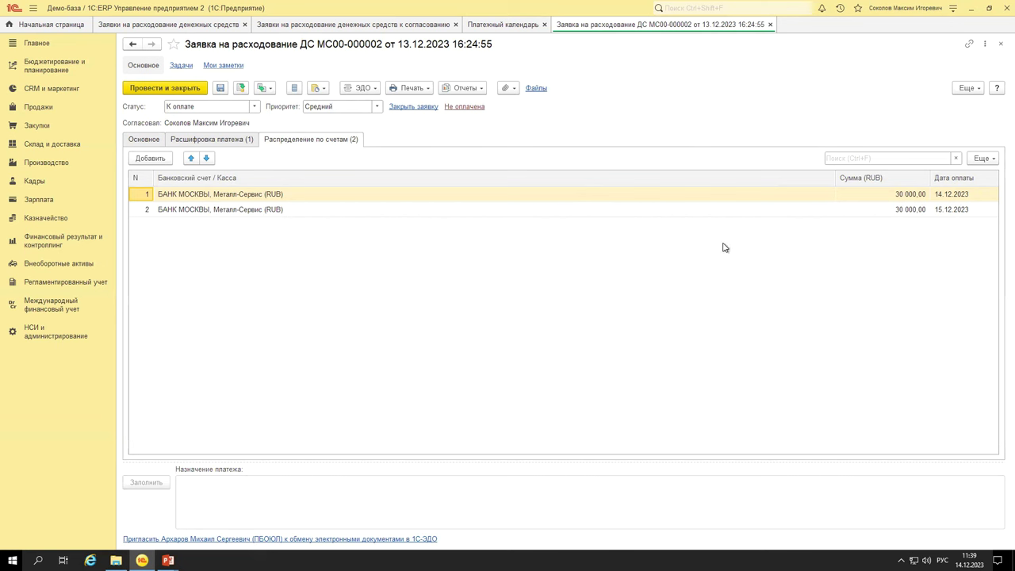
# Try copying the request's second account distribution row with 15 000 and payment date 25.12.2023, and close the request without saving.
pyautogui.click(222, 210)
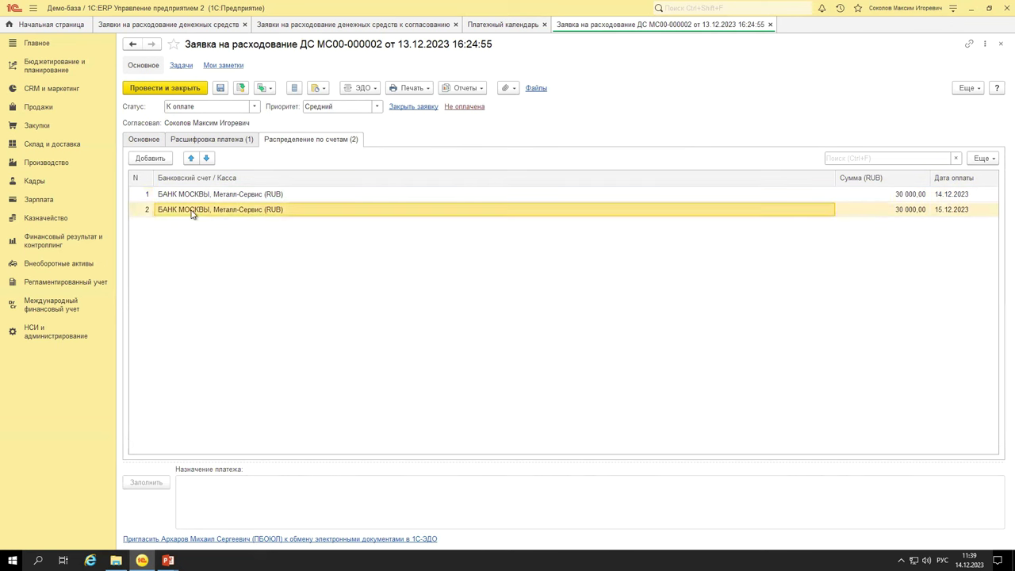
pyautogui.press('F9')
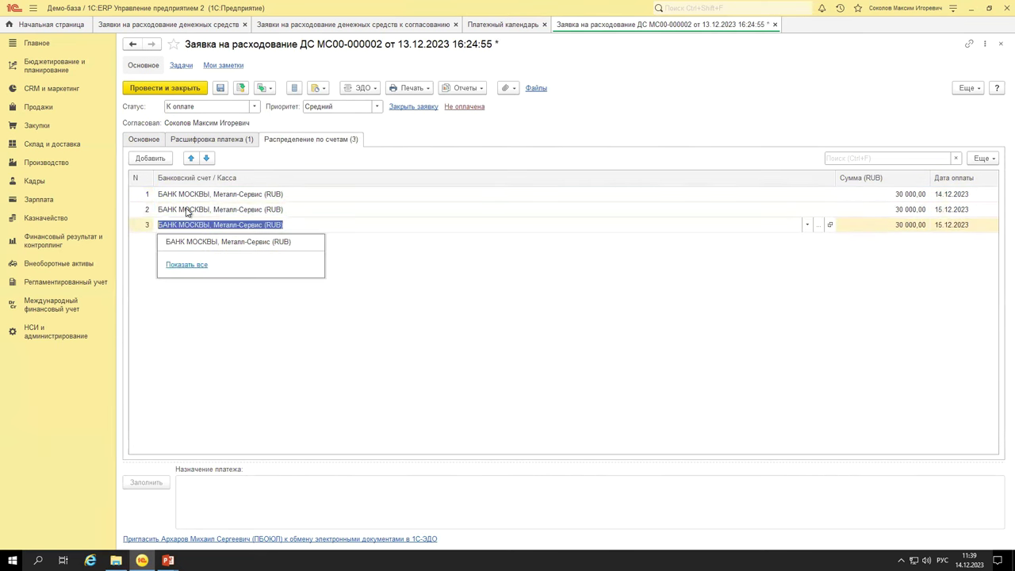
pyautogui.click(885, 225)
pyautogui.write('15')
pyautogui.press('Tab')
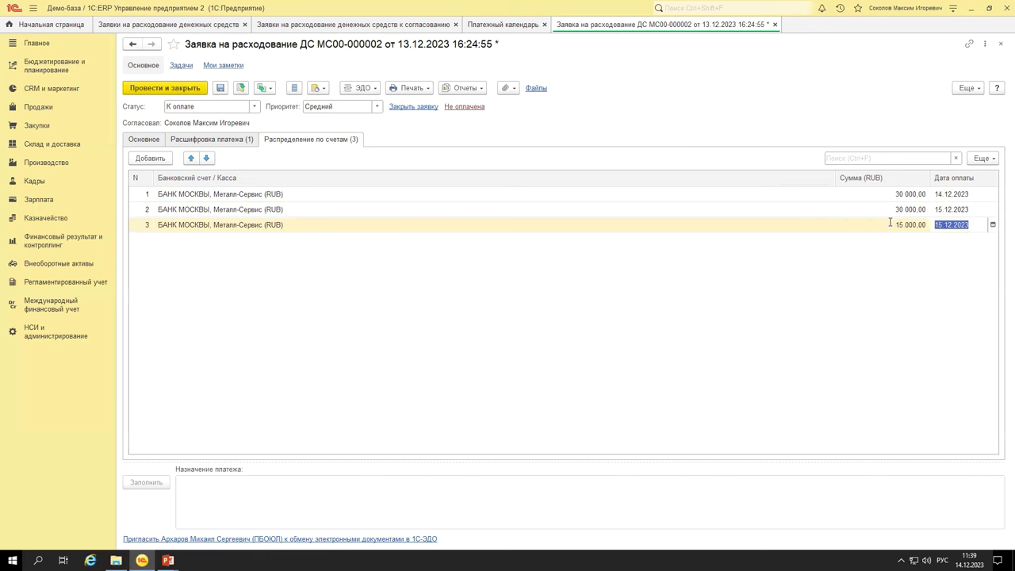
pyautogui.write('25')
pyautogui.press('Return')
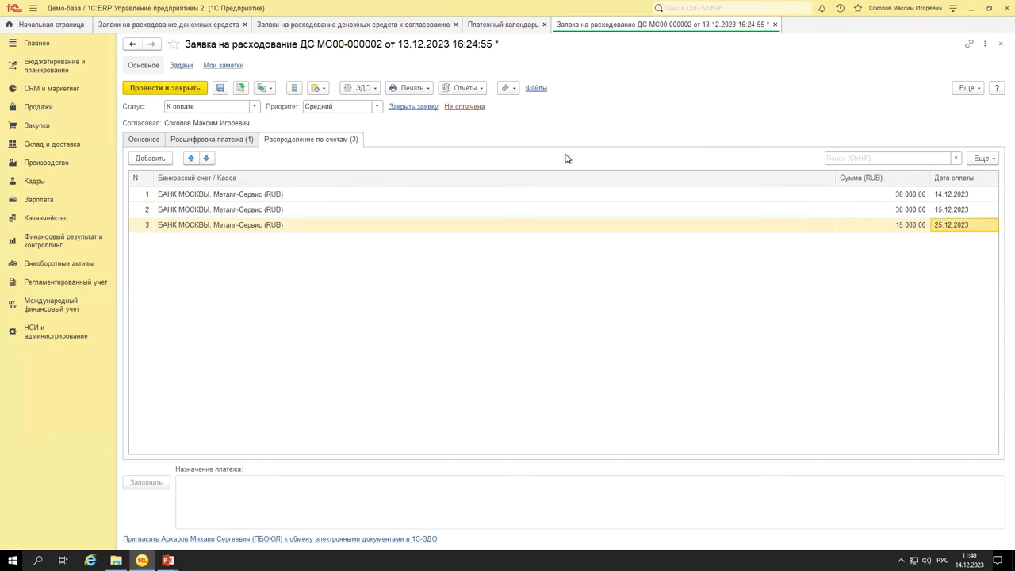
pyautogui.click(775, 24)
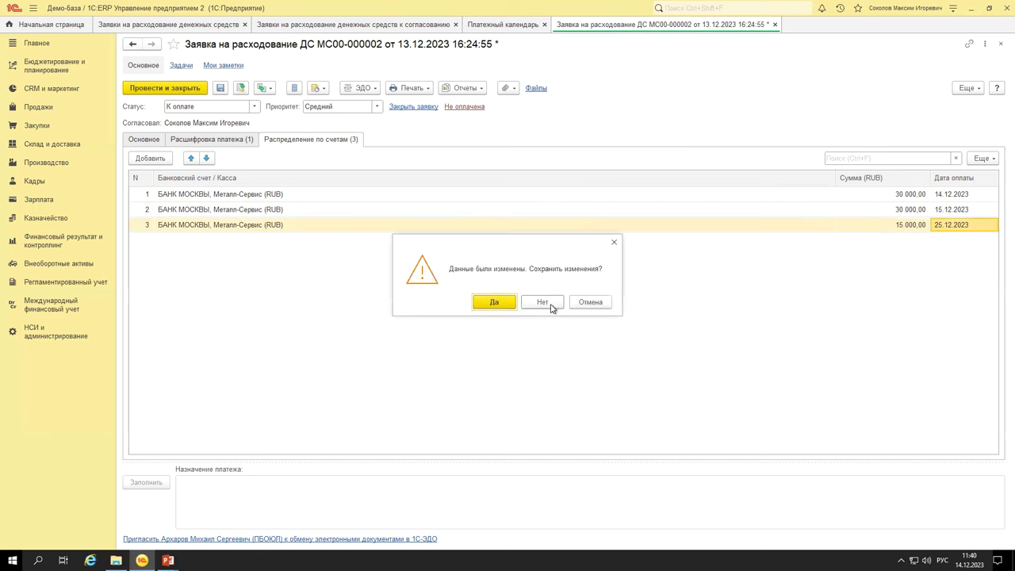
pyautogui.click(542, 302)
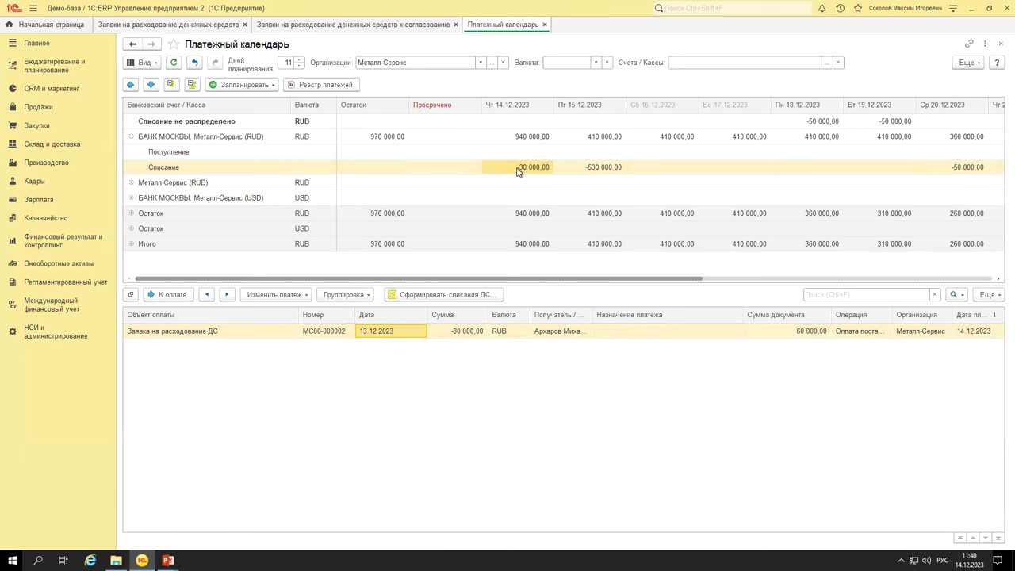
# Compare the БАНК МОСКВЫ, Металл-Сервис (RUB) write-offs of 14.12.2023 and 15.12.2023 in the payment calendar.
pyautogui.click(595, 169)
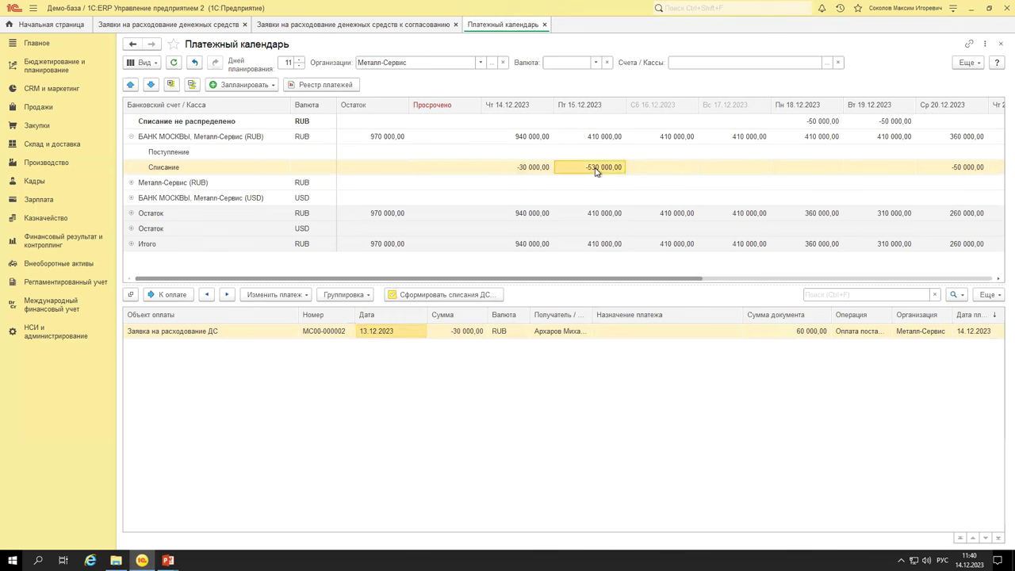
pyautogui.click(536, 171)
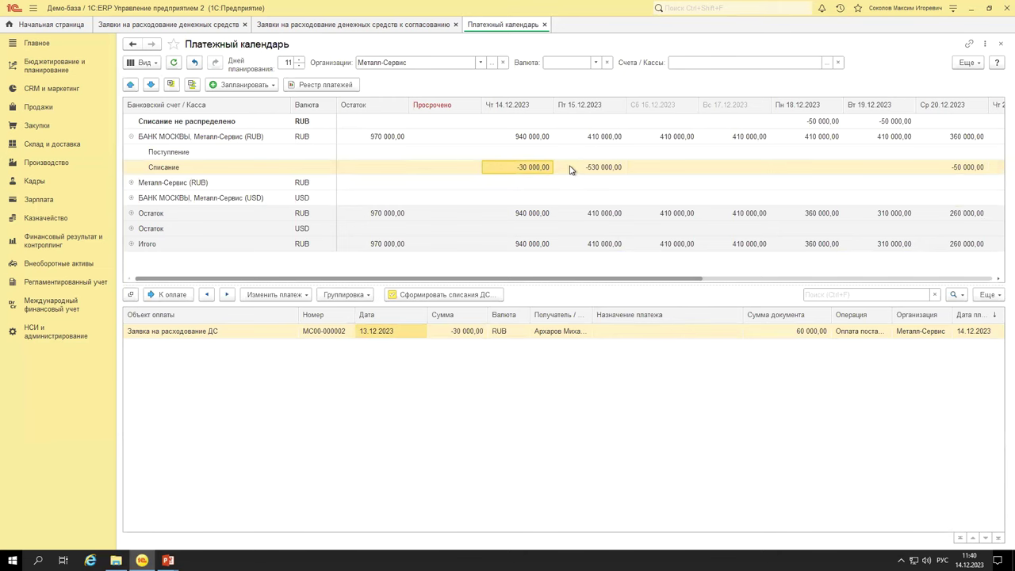
pyautogui.click(571, 168)
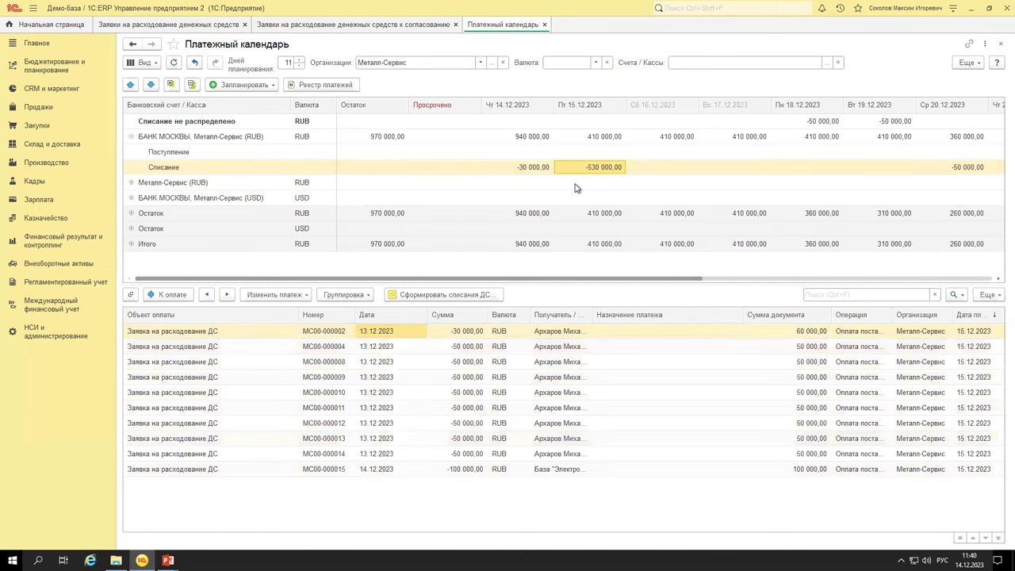
# Cancel the account allocation of the eighth write-off of 15.12.2023, for 50 000, and list that day's unallocated requests.
pyautogui.click(474, 336)
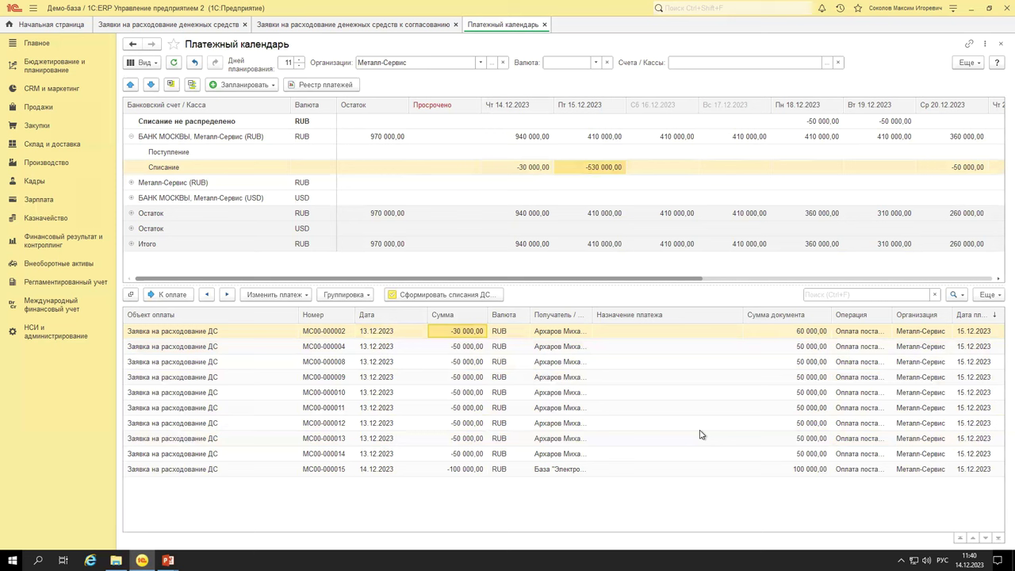
pyautogui.click(514, 469)
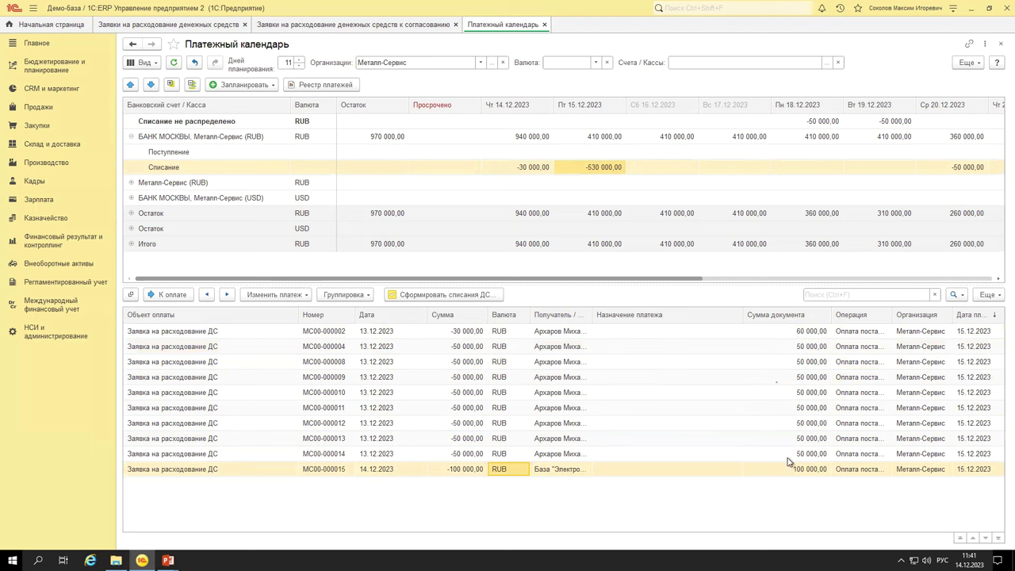
pyautogui.click(274, 294)
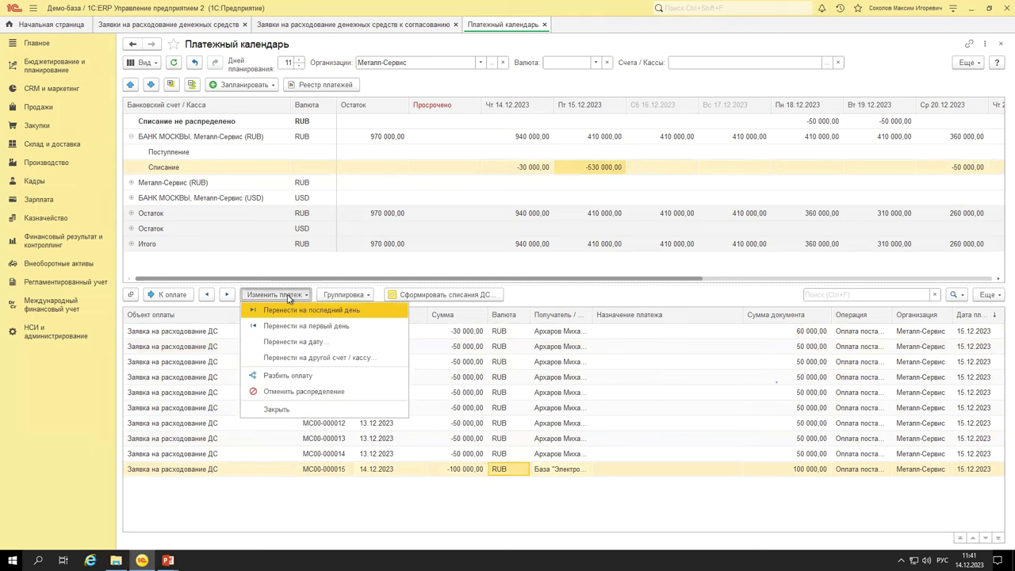
pyautogui.click(316, 408)
pyautogui.click(297, 303)
pyautogui.click(306, 392)
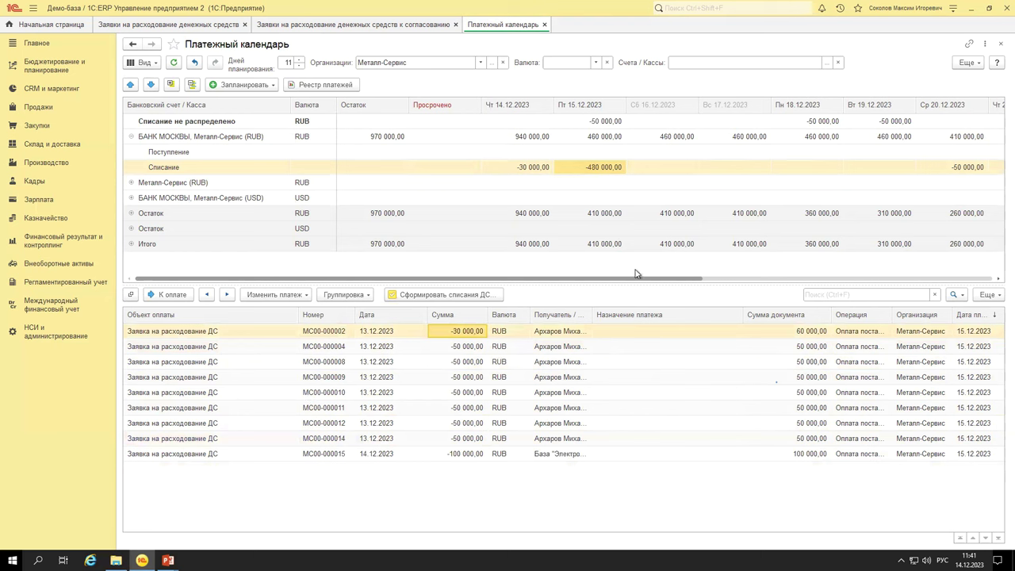
pyautogui.click(591, 124)
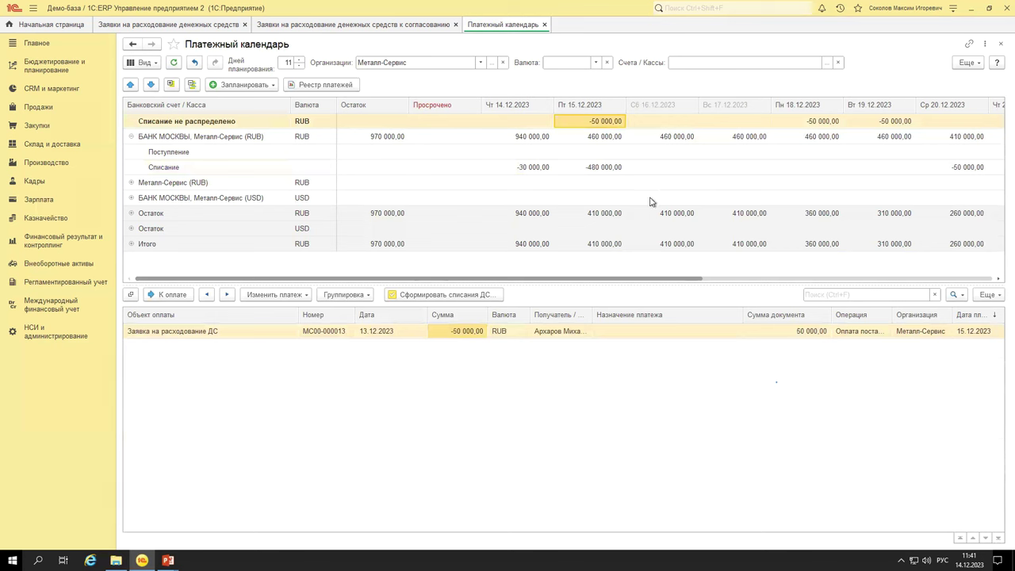
# Allocate the unallocated 50 000 write-off of 15.12.2023 to БАНК МОСКВЫ, Металл-Сервис (RUB) and list that account's payments for the day.
pyautogui.click(601, 136)
pyautogui.click(608, 121)
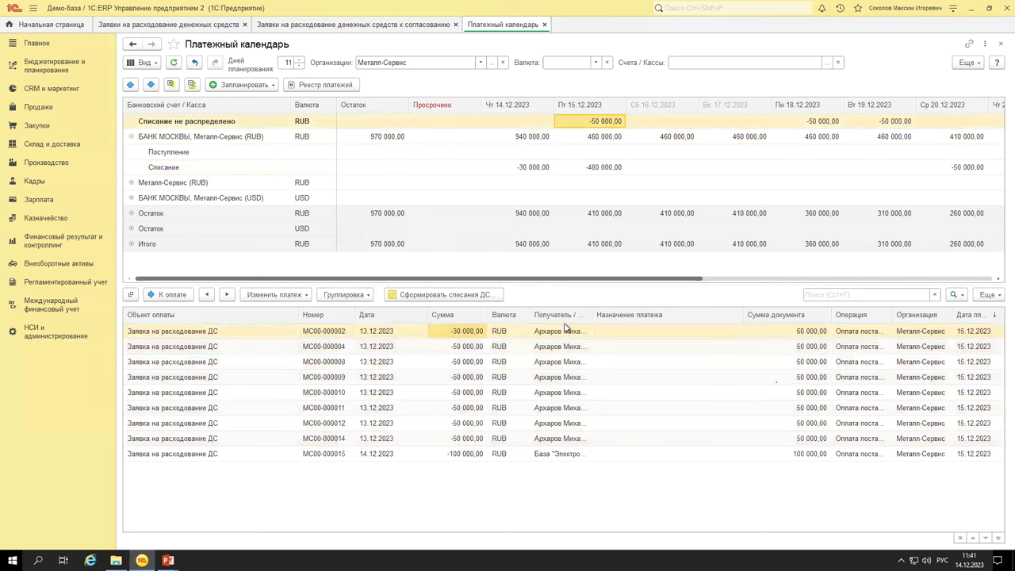
pyautogui.moveTo(595, 121); pyautogui.dragTo(608, 141)
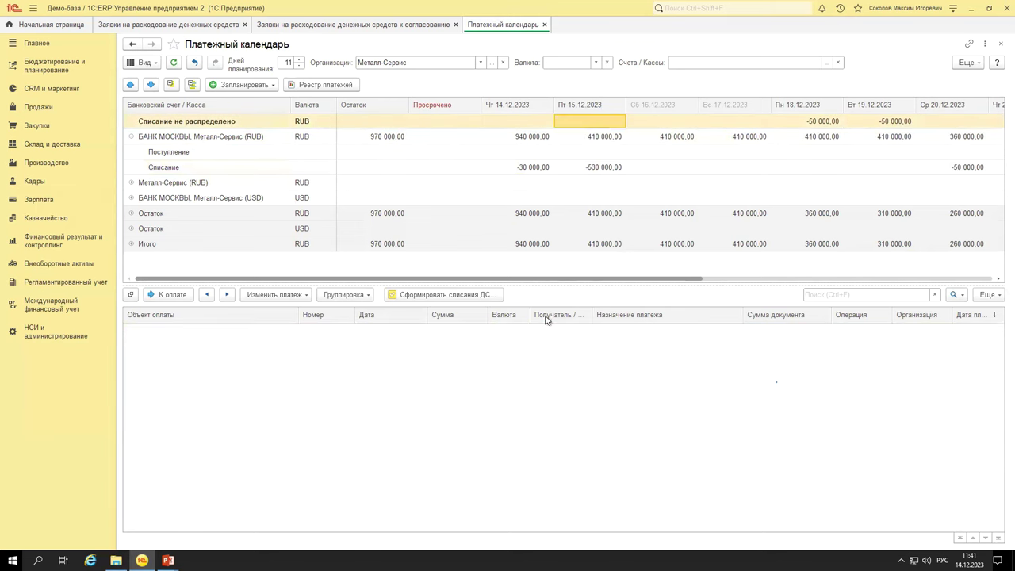
pyautogui.click(600, 137)
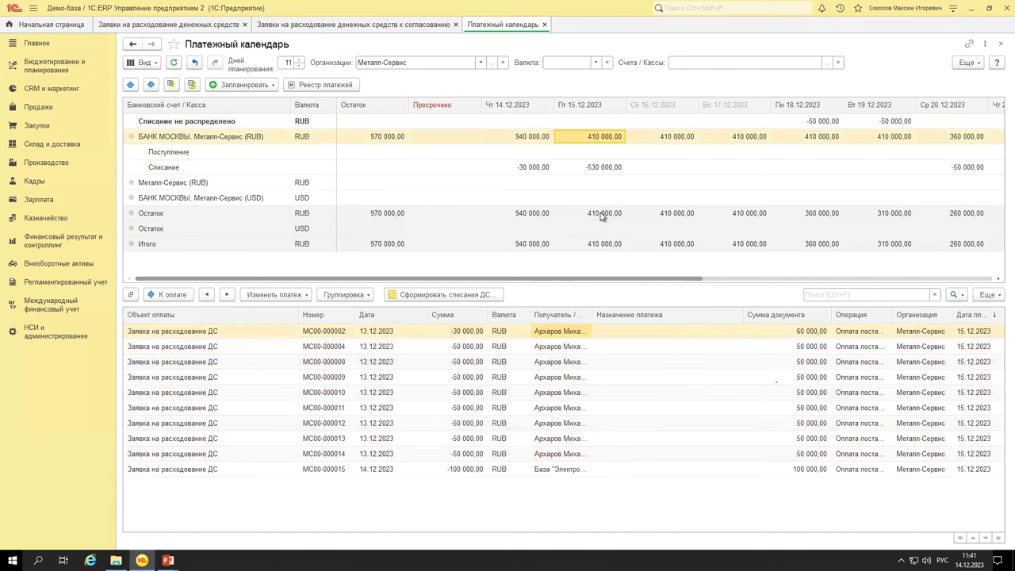
# Open the third expenditure request of 15.12.2023 and review its status options and amount against the payment calendar.
pyautogui.click(553, 362)
pyautogui.doubleClick(553, 363)
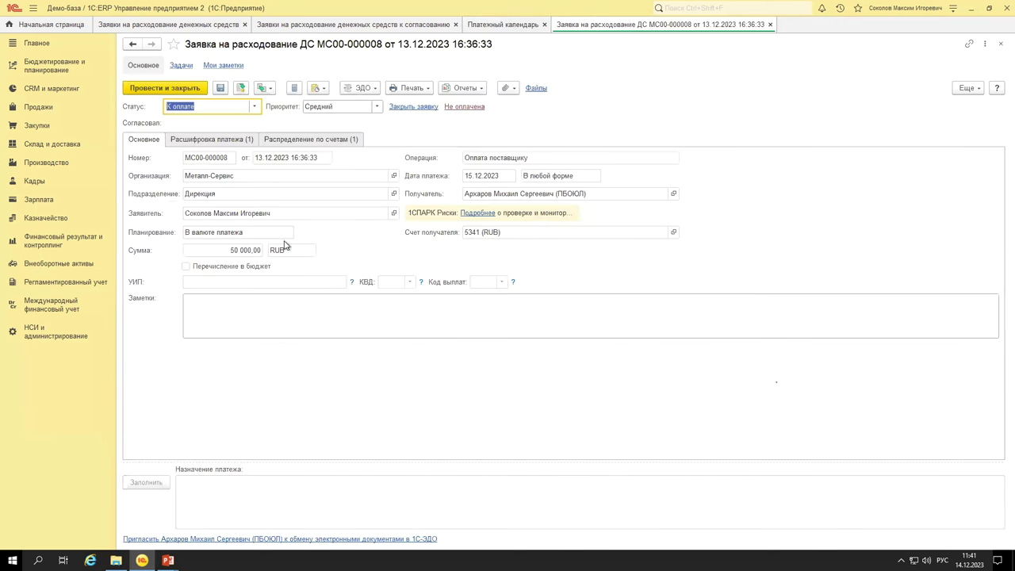
pyautogui.click(255, 106)
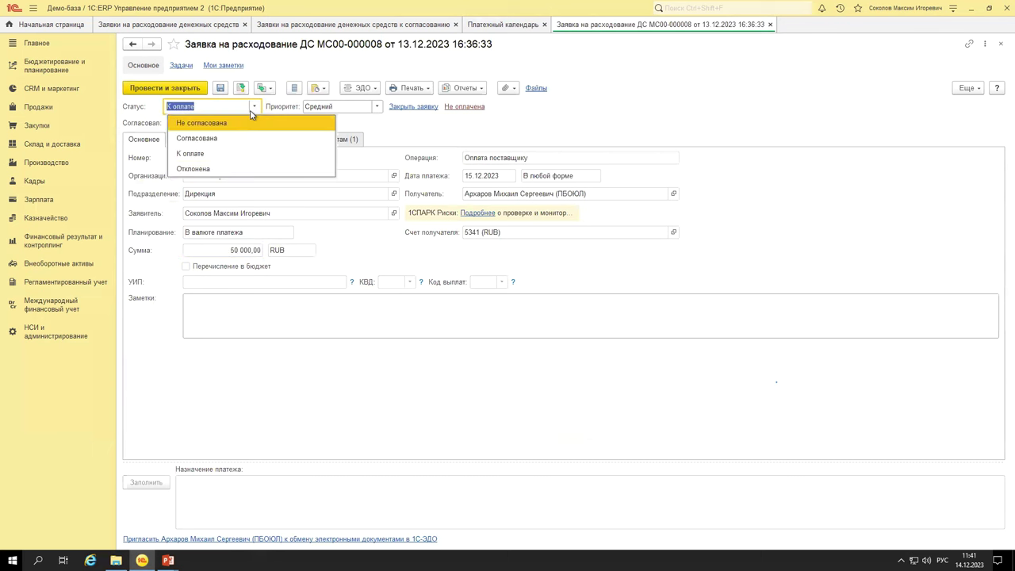
pyautogui.press('Escape')
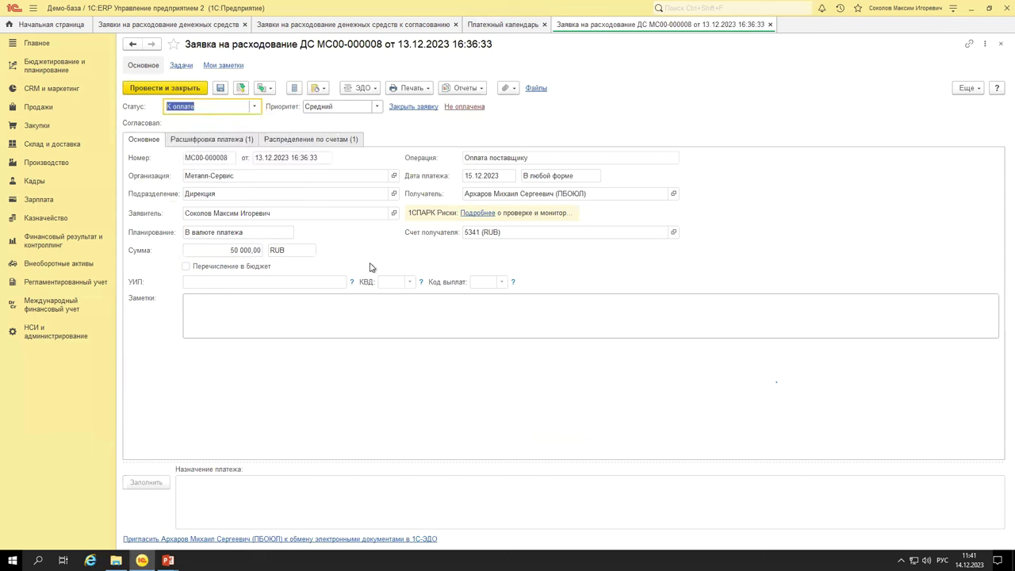
pyautogui.click(243, 249)
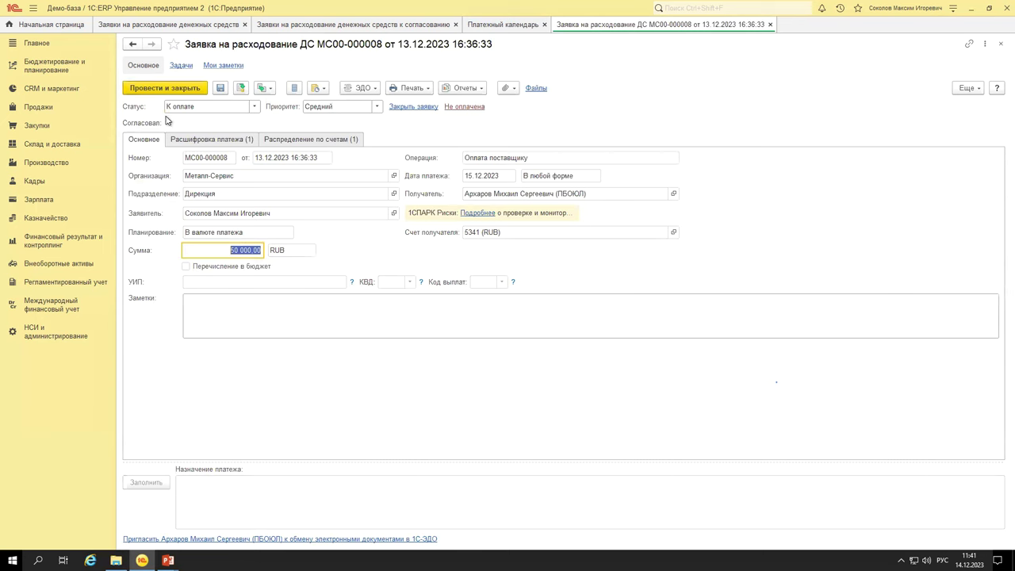
pyautogui.click(517, 26)
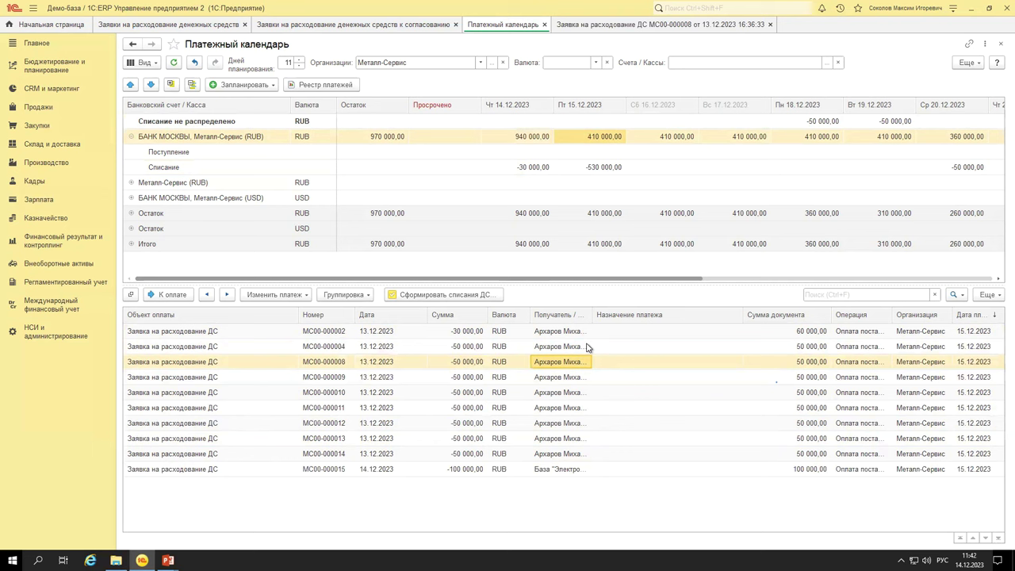
pyautogui.click(651, 29)
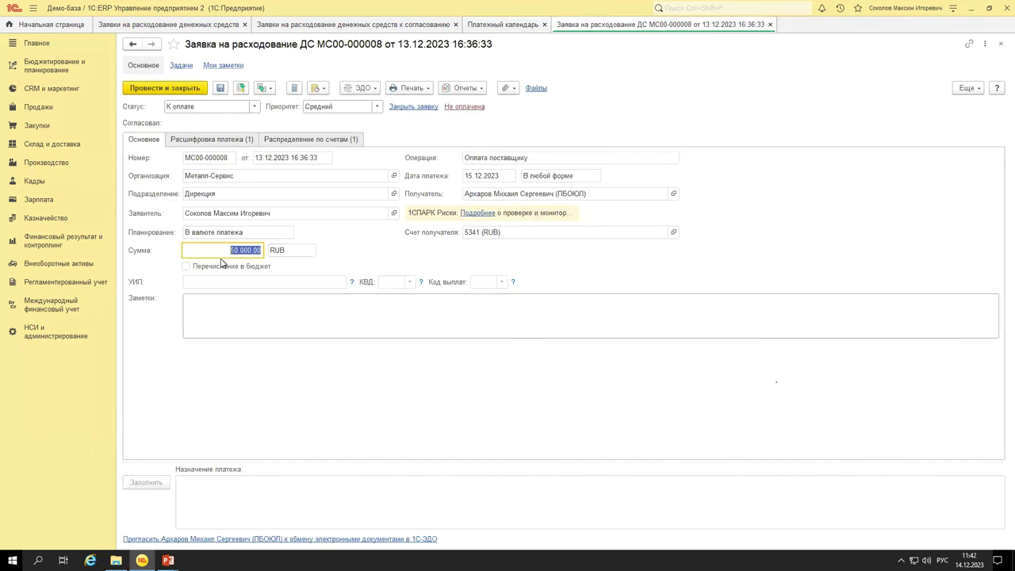
# Set the request's status to Согласована and its amount to 500 000 RUB, and post and close it.
pyautogui.click(254, 107)
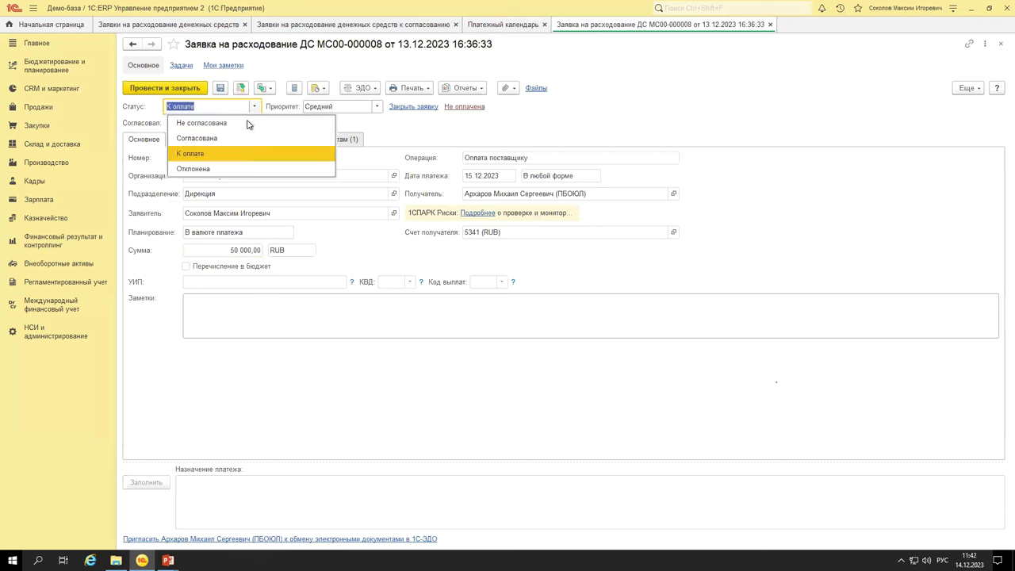
pyautogui.click(246, 135)
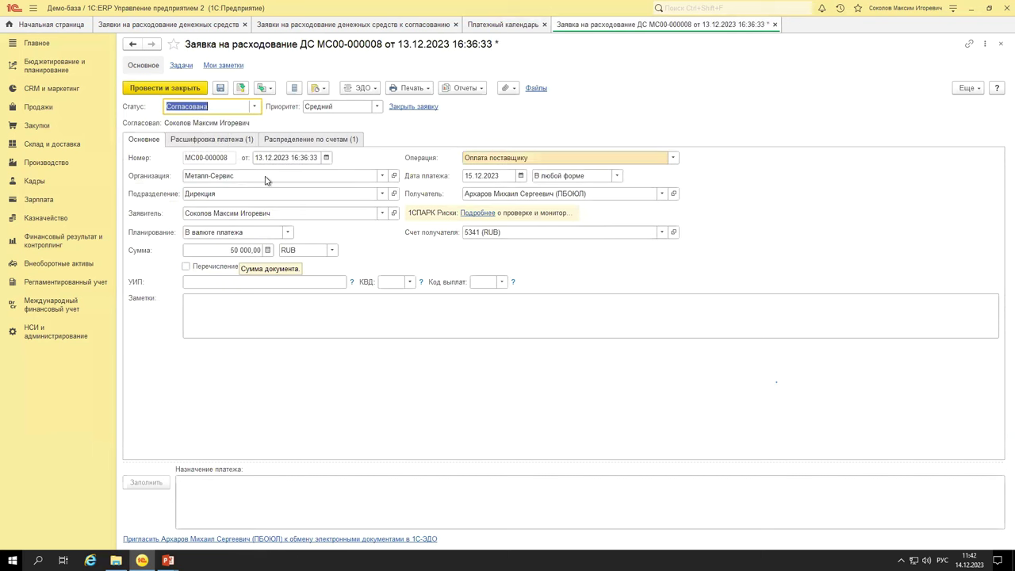
pyautogui.click(250, 249)
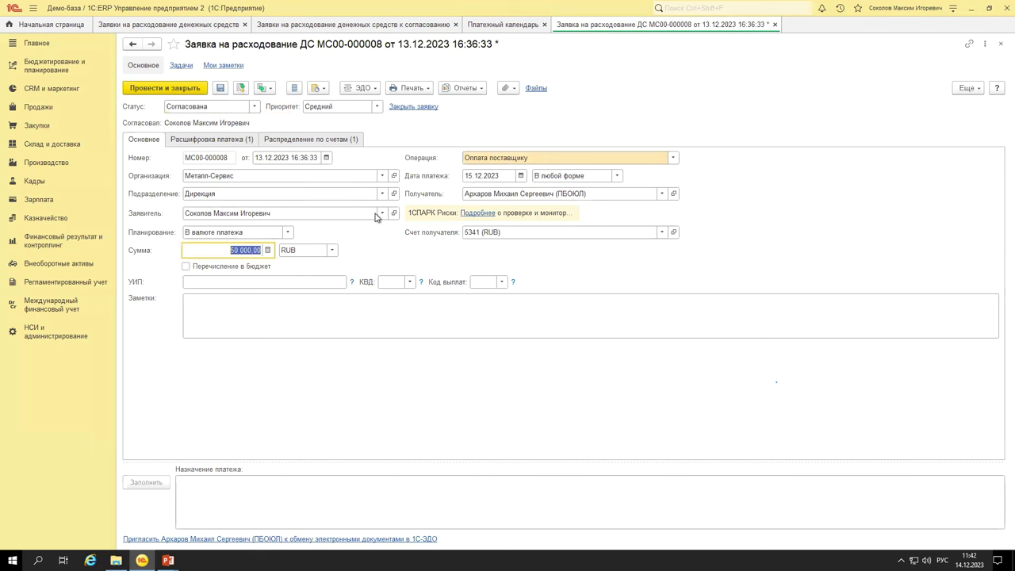
pyautogui.write('5')
pyautogui.press('Tab')
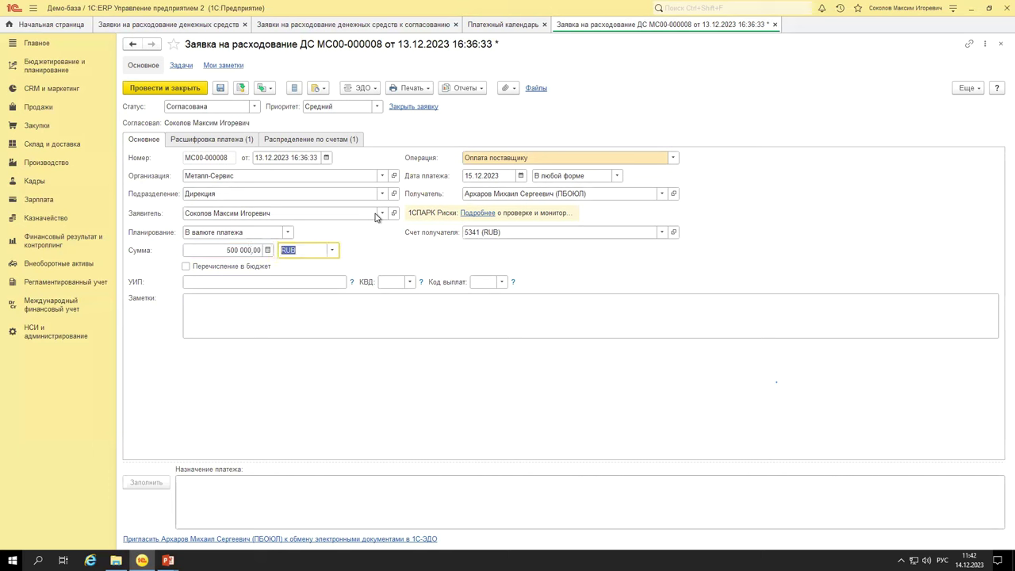
pyautogui.click(255, 106)
pyautogui.click(254, 106)
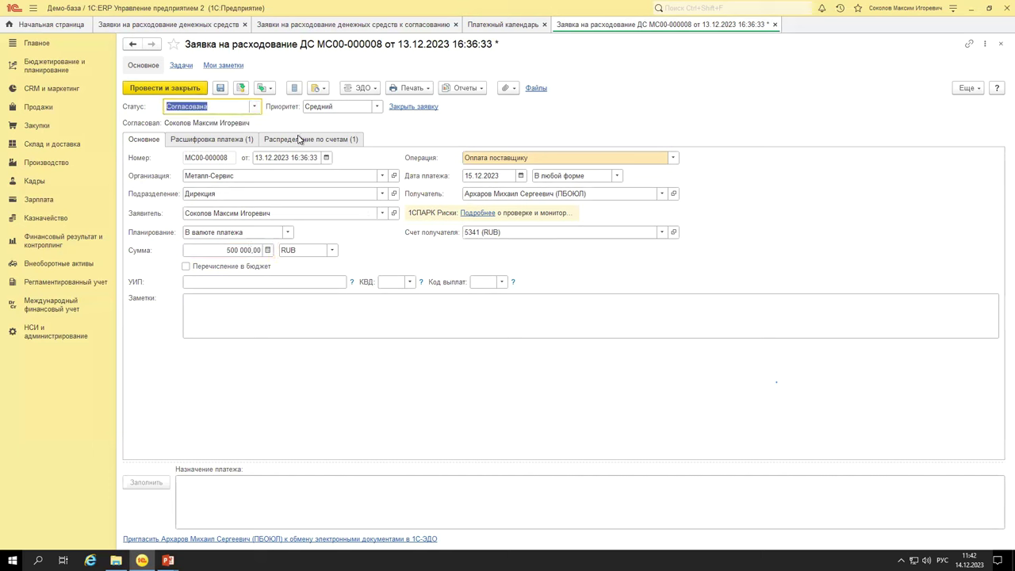
pyautogui.hotkey('ctrl', 'Return')
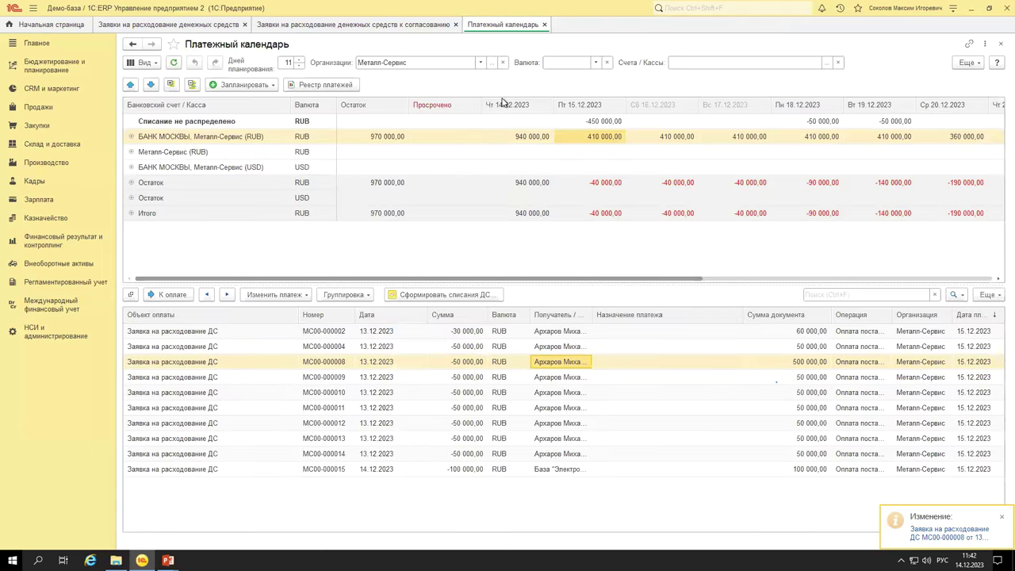
# Allocate the enlarged request's unallocated remainder on 15.12.2023 to БАНК МОСКВЫ, Металл-Сервис (RUB) and find the request among that day's write-offs.
pyautogui.click(591, 183)
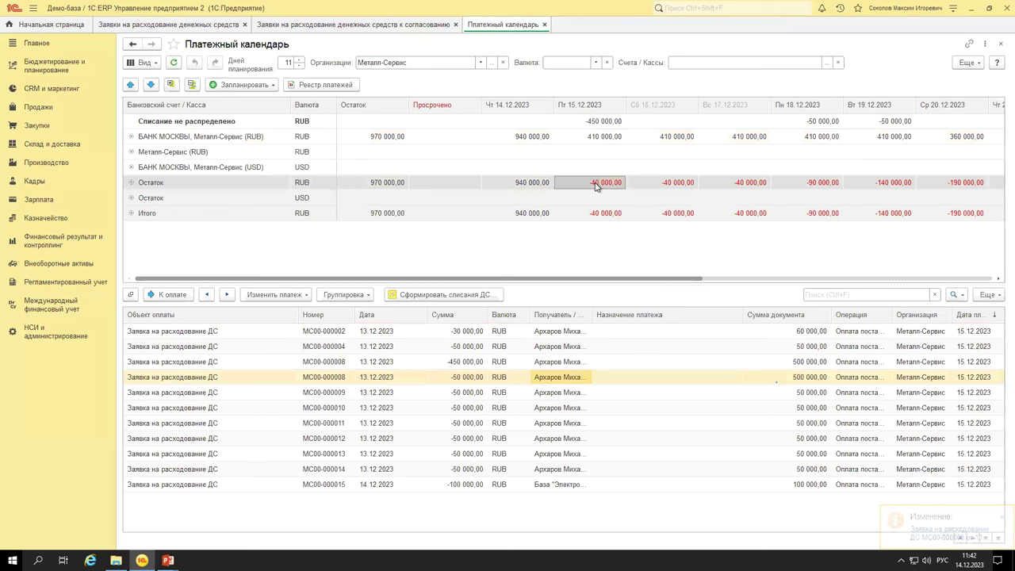
pyautogui.click(596, 121)
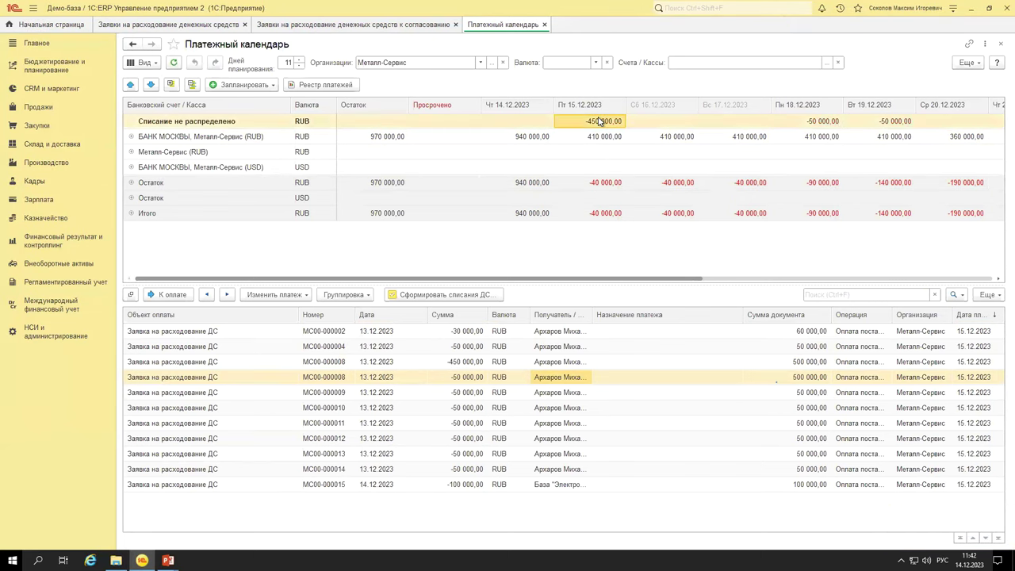
pyautogui.moveTo(583, 327); pyautogui.dragTo(609, 136)
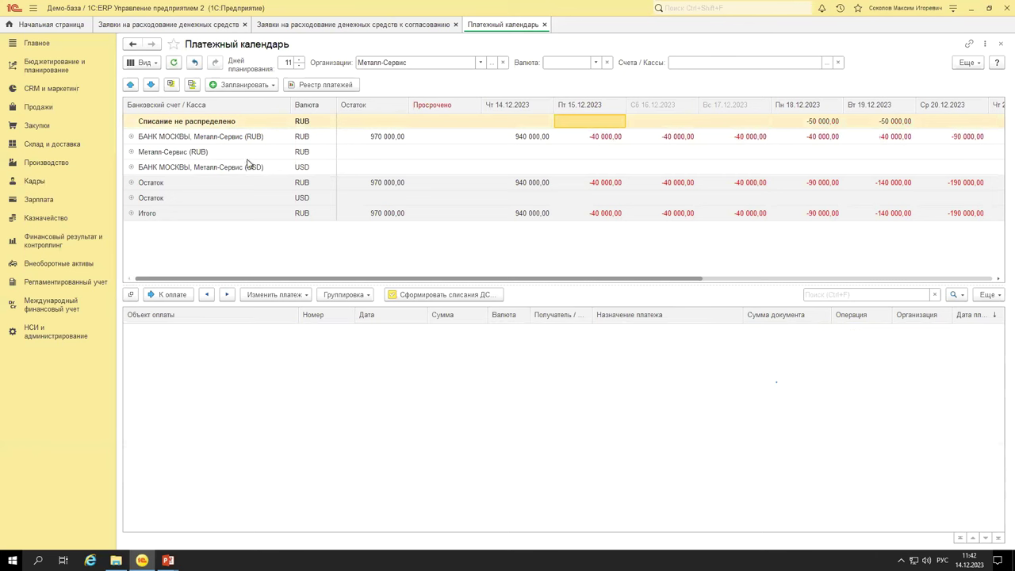
pyautogui.click(131, 137)
pyautogui.click(601, 169)
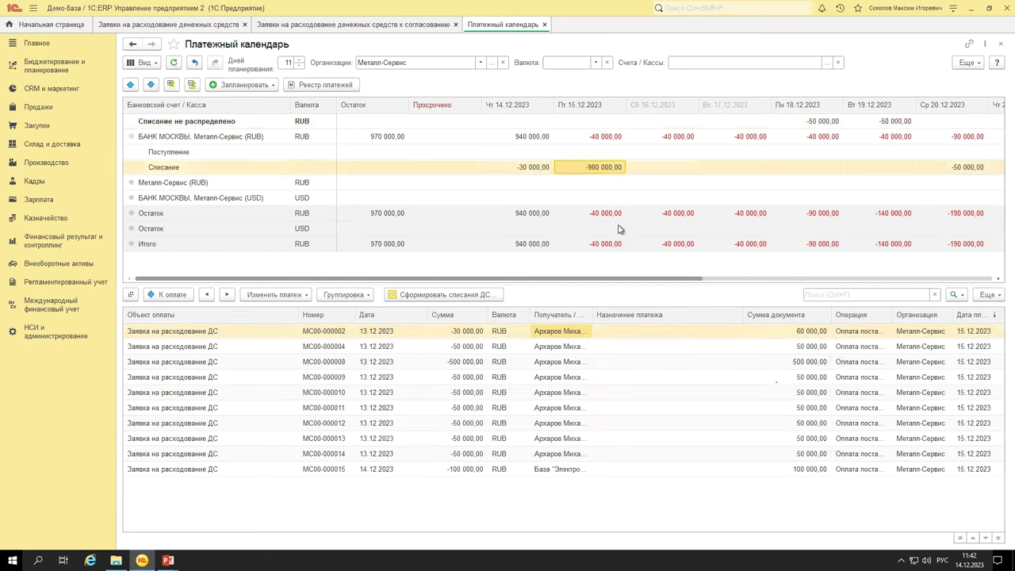
pyautogui.click(560, 362)
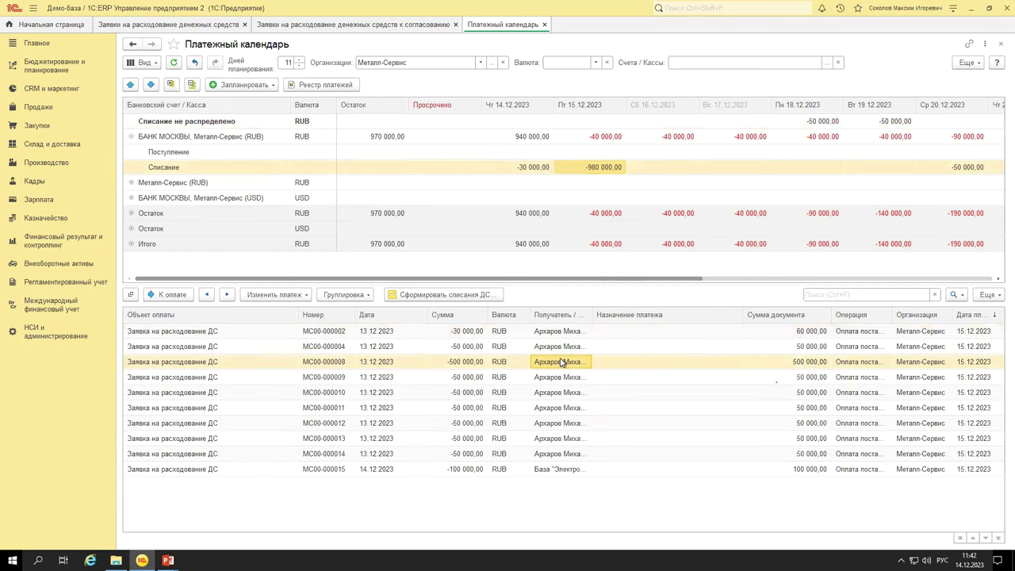
# Check the account's 15.12.2023 balance, the payment calendar's display settings, and the account's receipt and write-off rows.
pyautogui.click(598, 137)
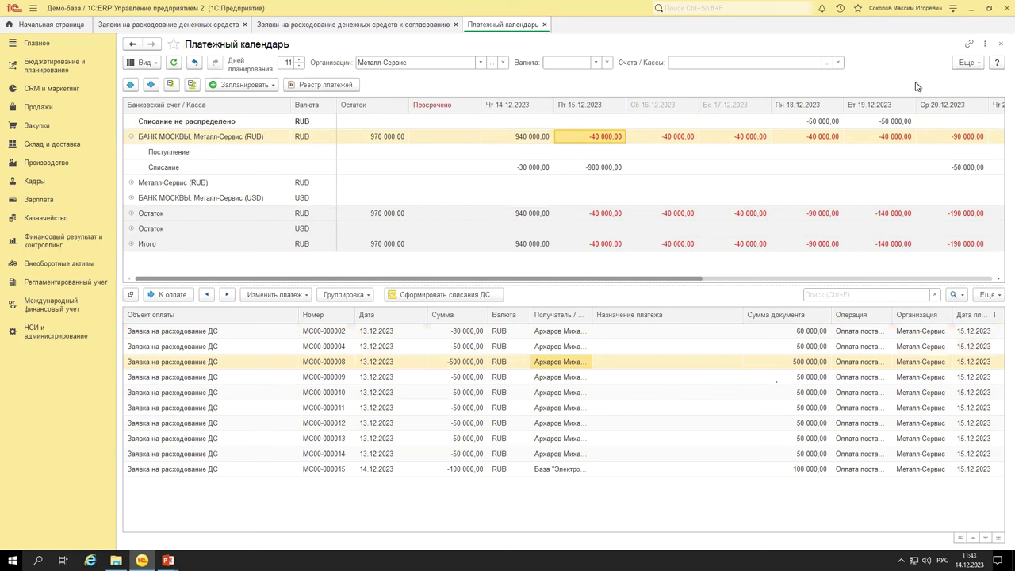
pyautogui.click(966, 63)
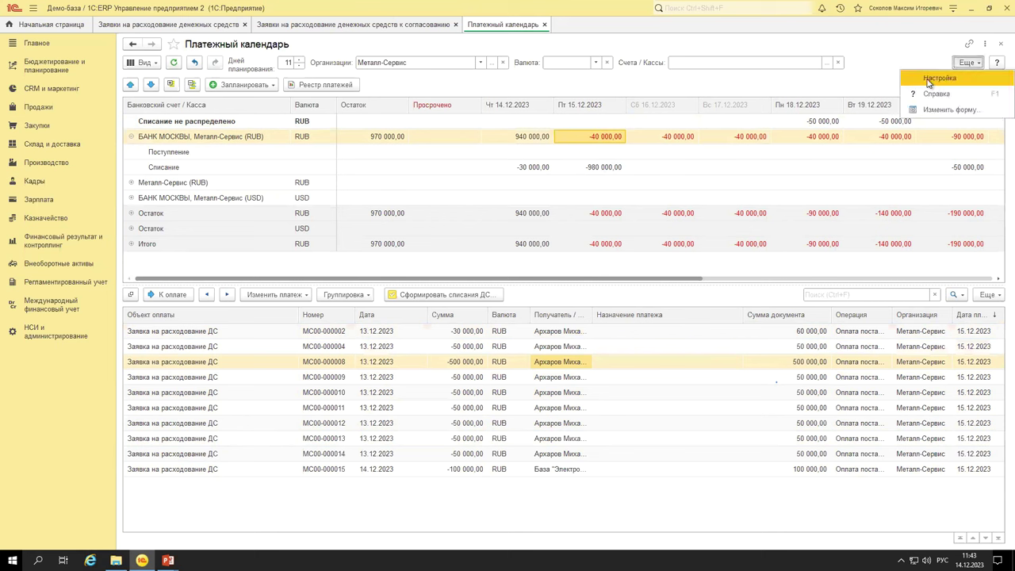
pyautogui.click(939, 77)
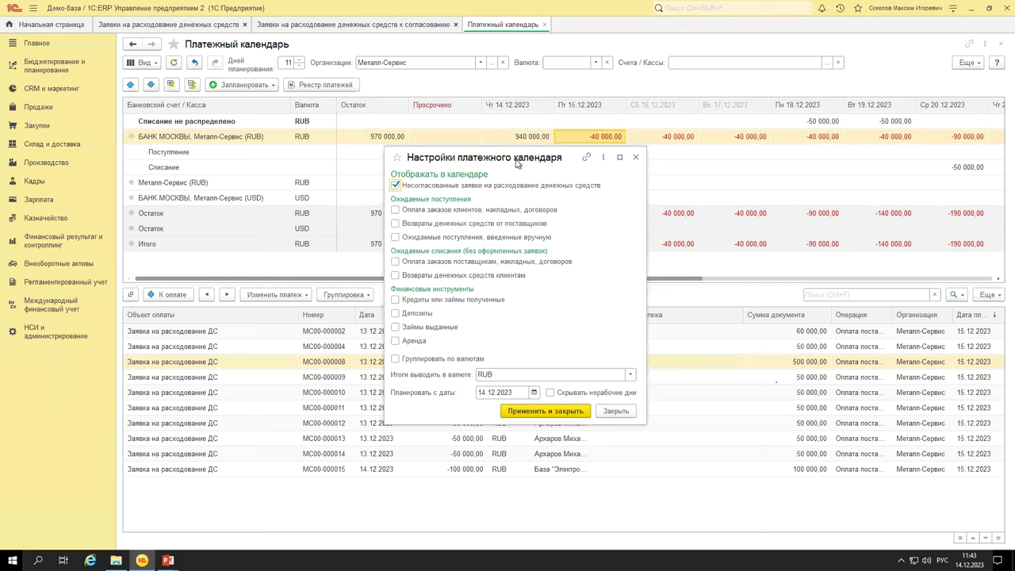
pyautogui.click(636, 157)
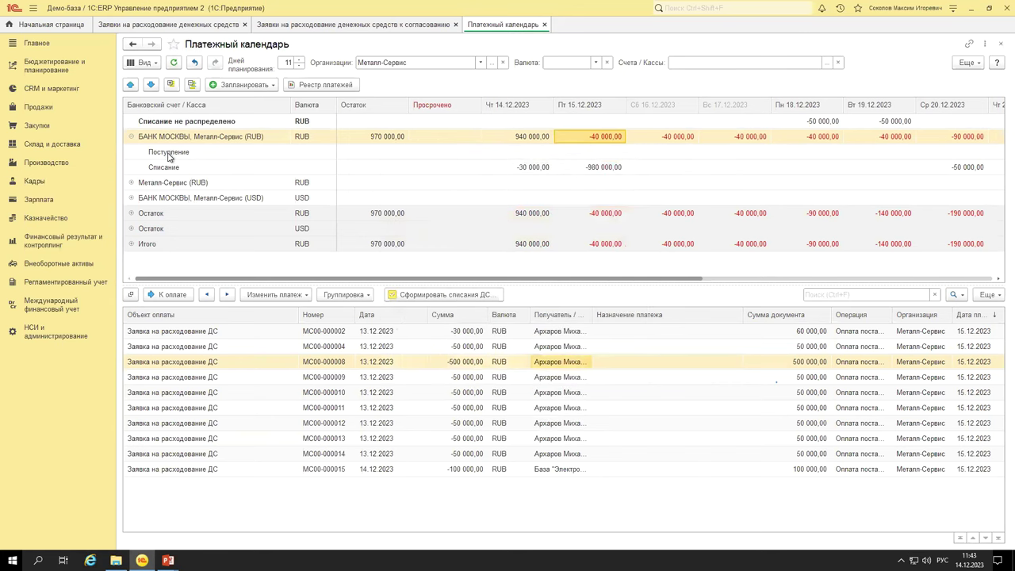
pyautogui.click(171, 153)
pyautogui.click(174, 168)
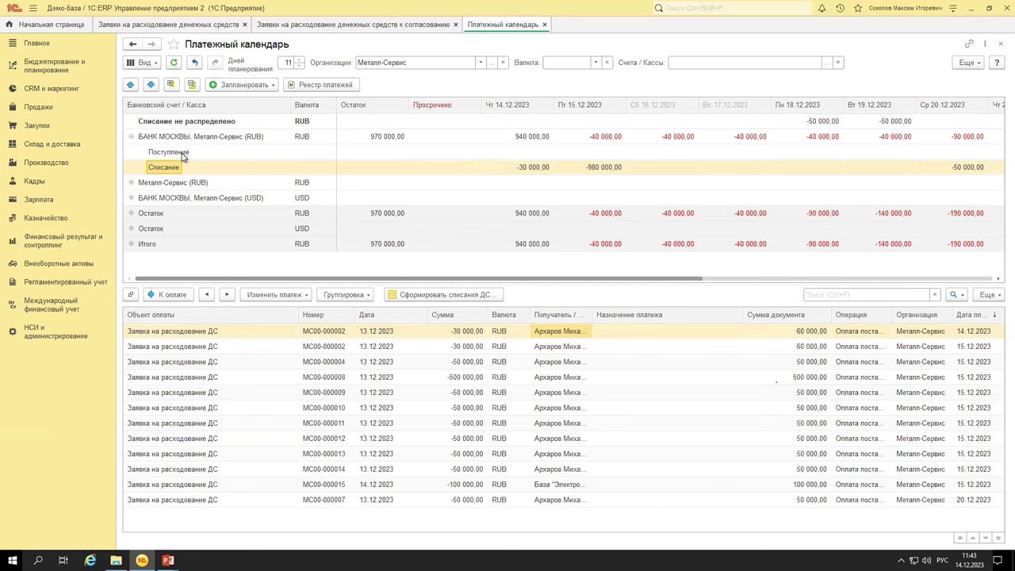
# Plan an expected receipt to БАНК МОСКВЫ, Металл-Сервис (RUB) on 15.12.2023 with the cash flow item Поступление оплаты от клиента.
pyautogui.click(591, 153)
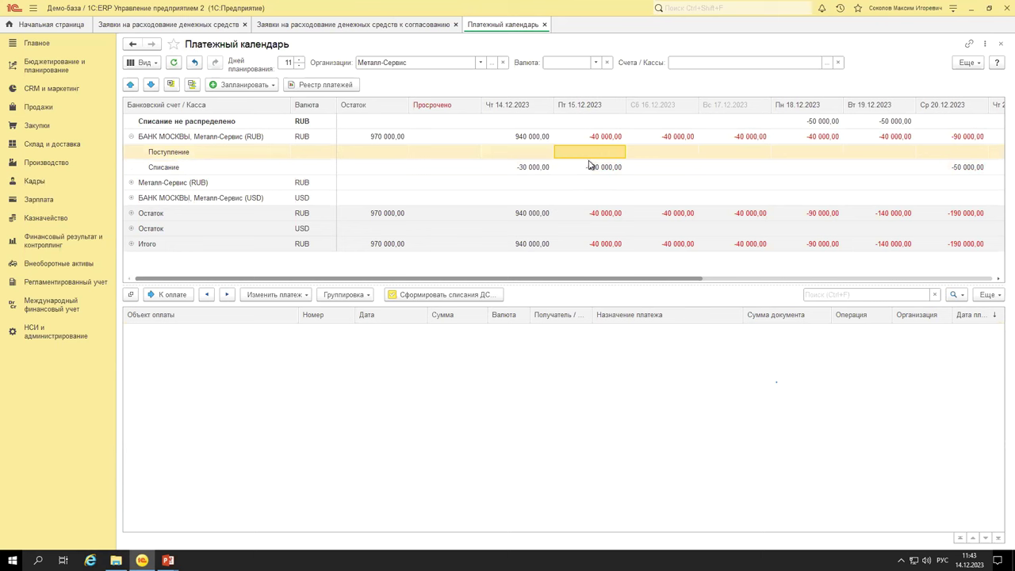
pyautogui.click(257, 86)
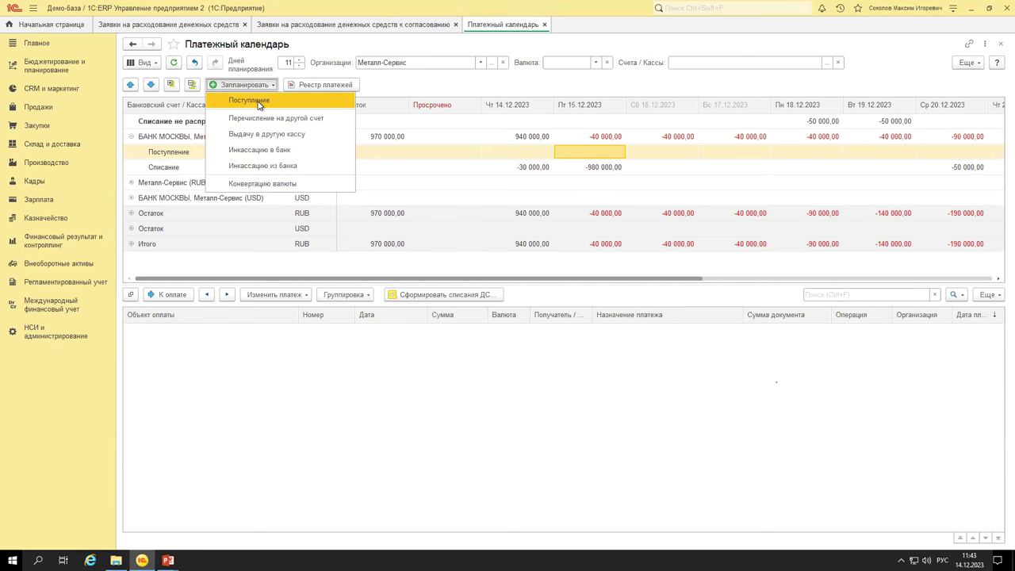
pyautogui.click(259, 104)
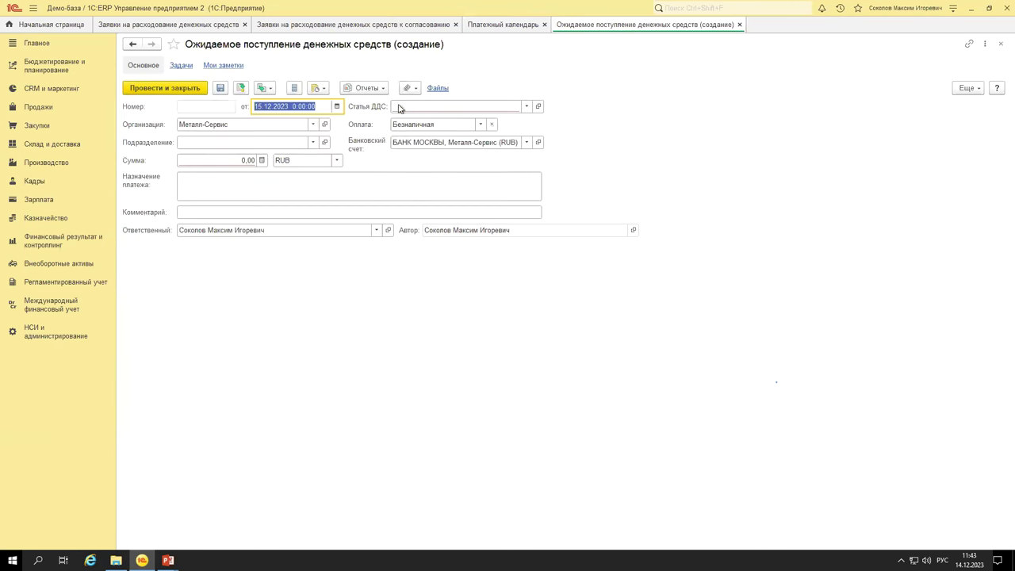
pyautogui.click(426, 107)
pyautogui.click(438, 141)
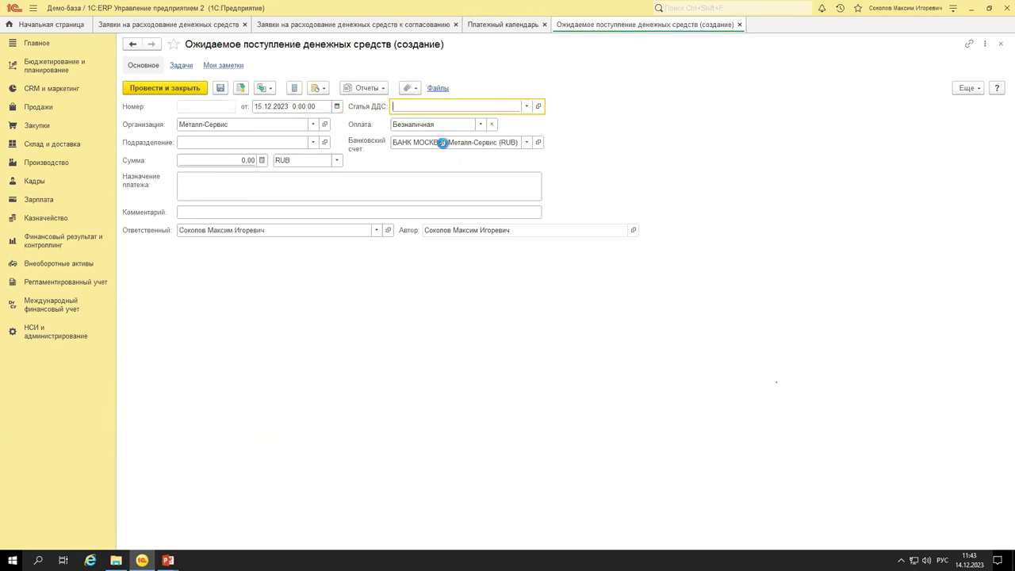
pyautogui.doubleClick(376, 203)
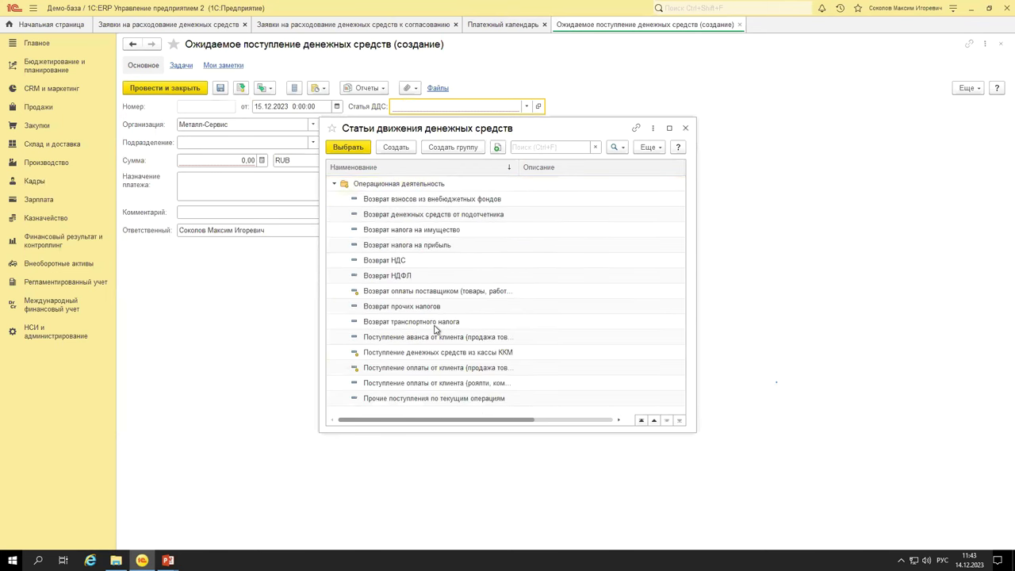
pyautogui.click(459, 369)
# Set the expected receipt's amount to 100 000 RUB, and post and close the document.
pyautogui.click(231, 163)
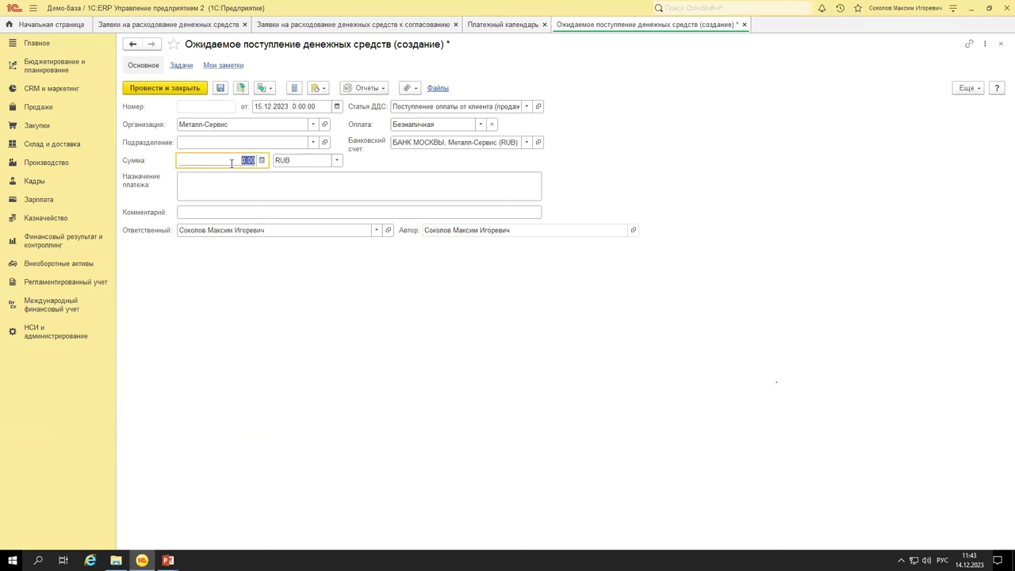
pyautogui.write('100 000')
pyautogui.press('Tab')
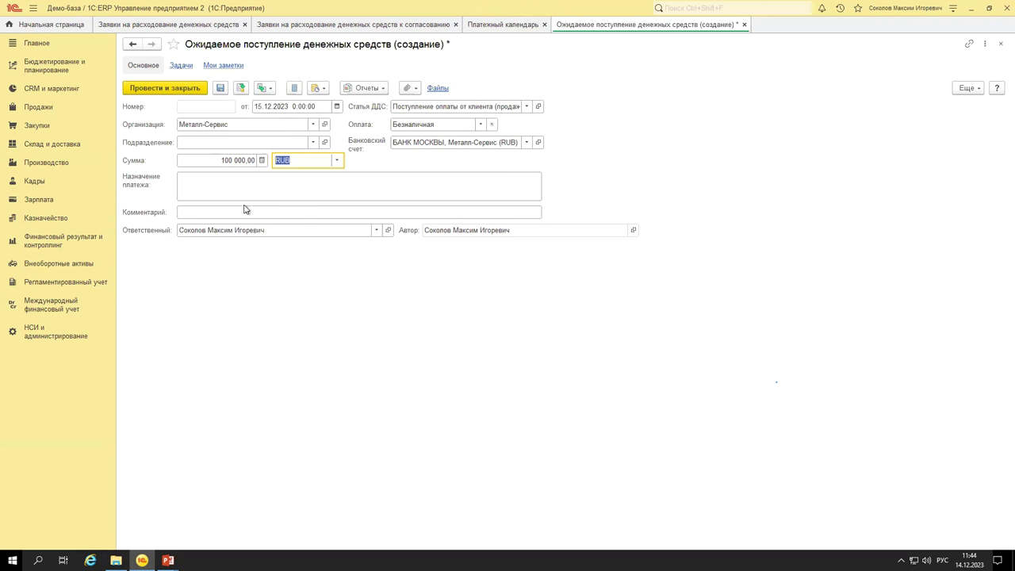
pyautogui.click(179, 88)
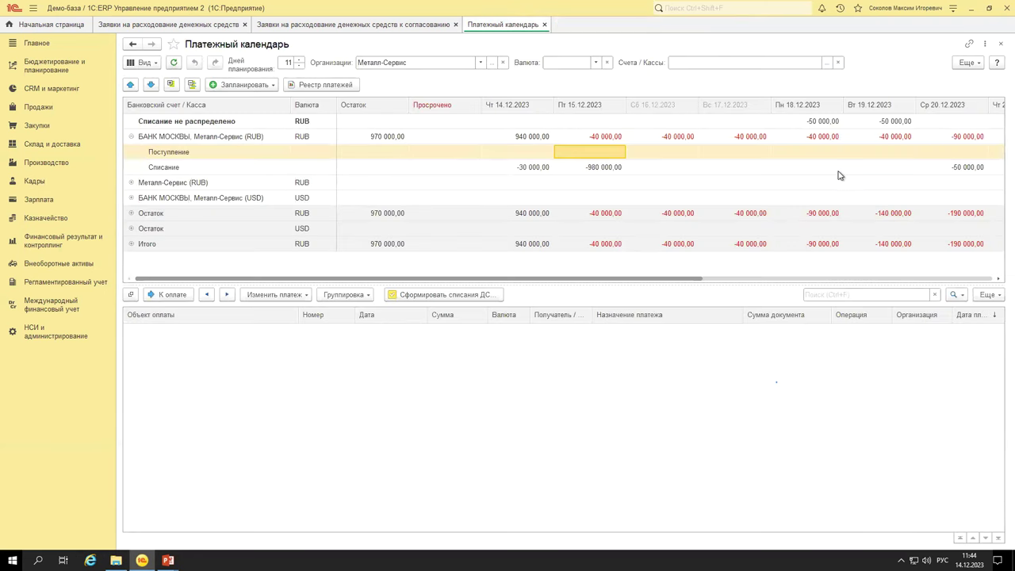
# Include Ожидаемые поступления, введенные вручную in the payment calendar's display settings and apply them.
pyautogui.click(966, 61)
pyautogui.click(952, 75)
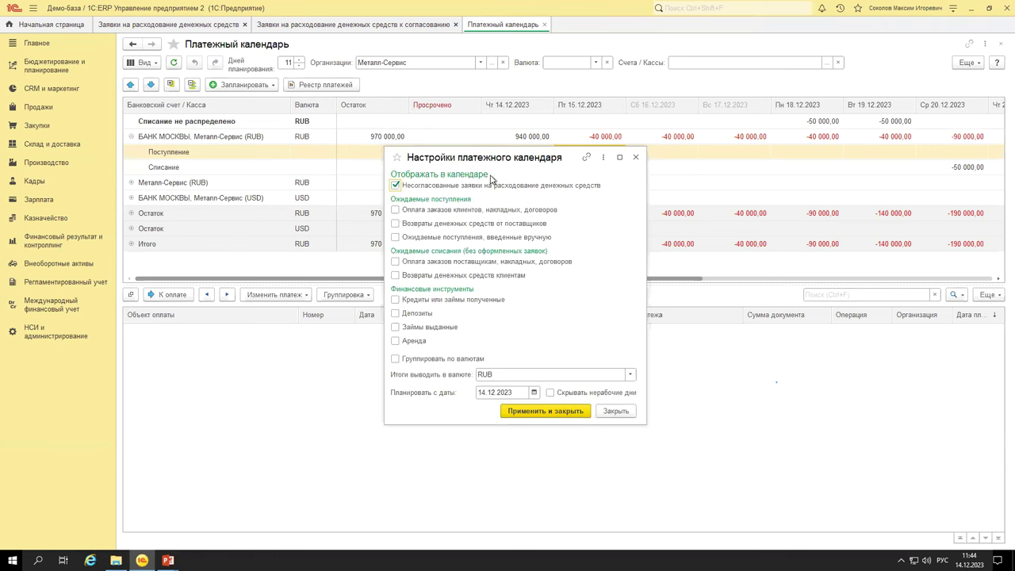
pyautogui.click(436, 241)
pyautogui.click(551, 414)
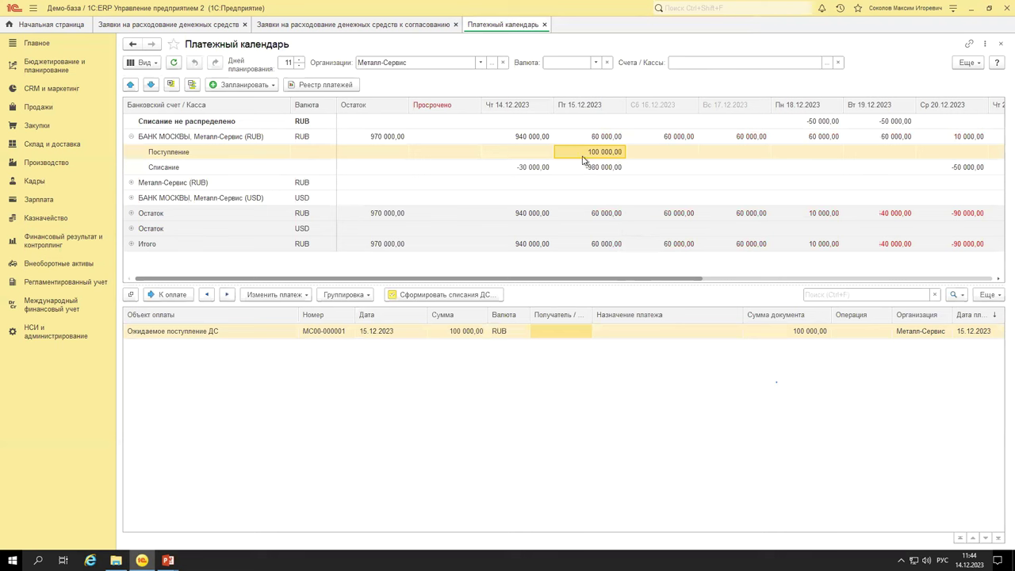
# Check the expected receipt document behind the БАНК МОСКВЫ, Металл-Сервис (RUB) receipts for 15.12.2023.
pyautogui.click(228, 334)
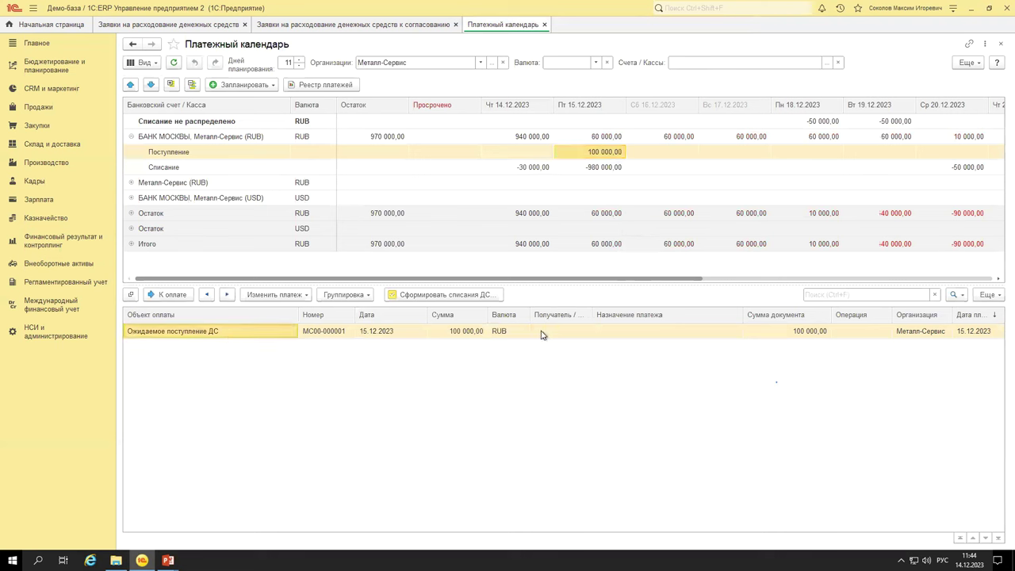
pyautogui.click(405, 334)
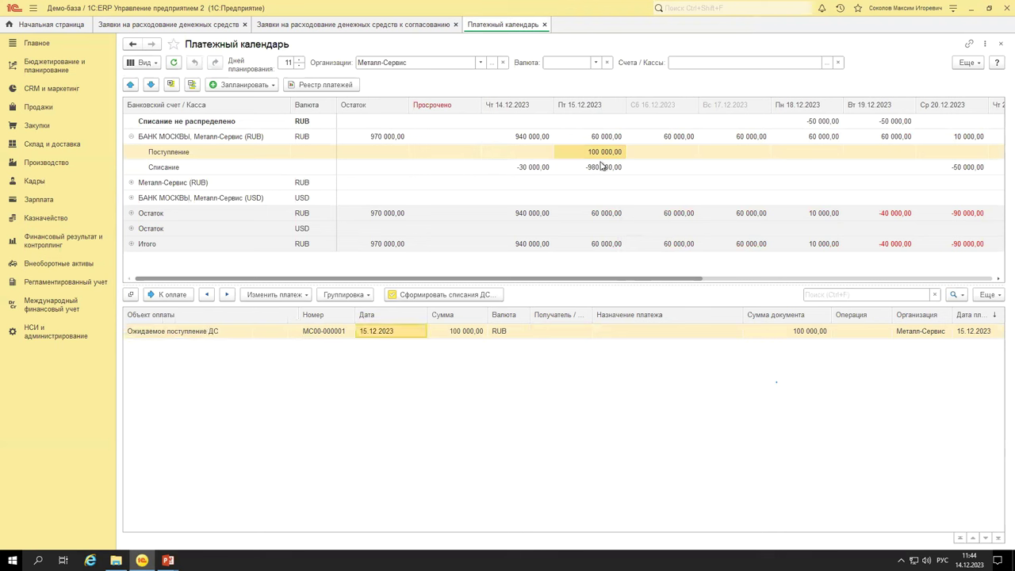
pyautogui.click(547, 157)
pyautogui.click(598, 152)
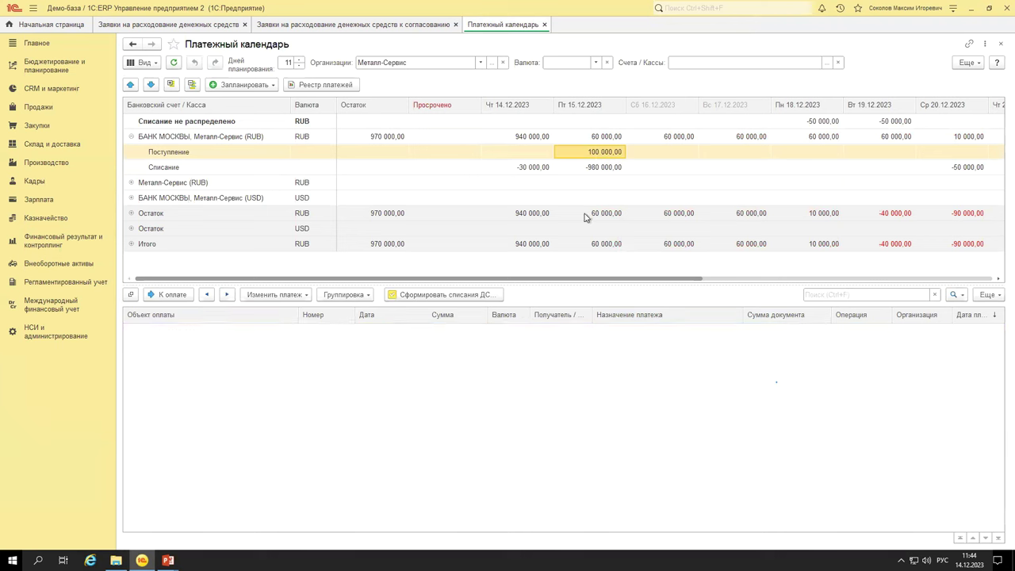
# Try to shift the expected receipt planned for 15.12.2023 one day earlier directly in the payment calendar.
pyautogui.click(583, 331)
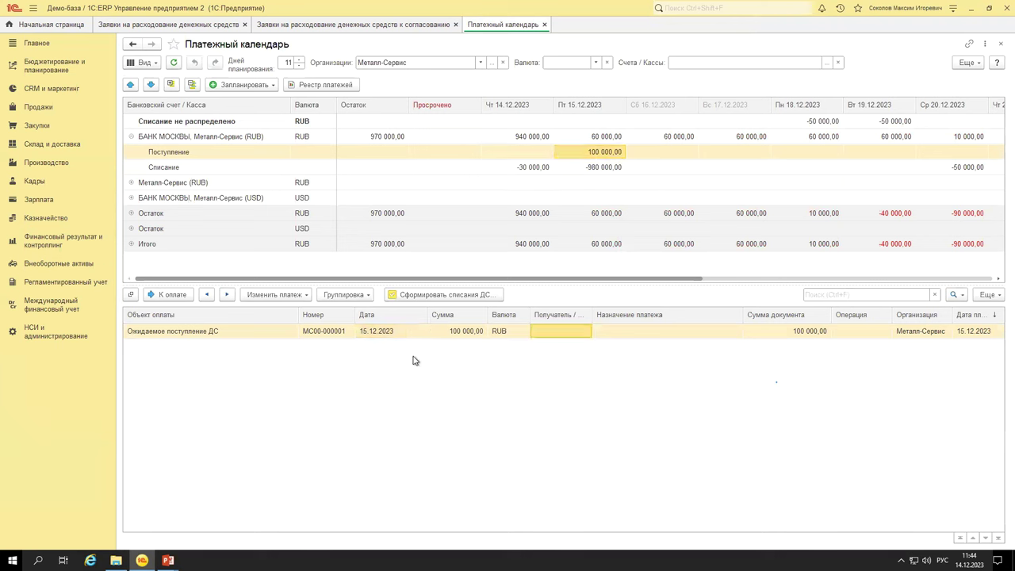
pyautogui.click(447, 333)
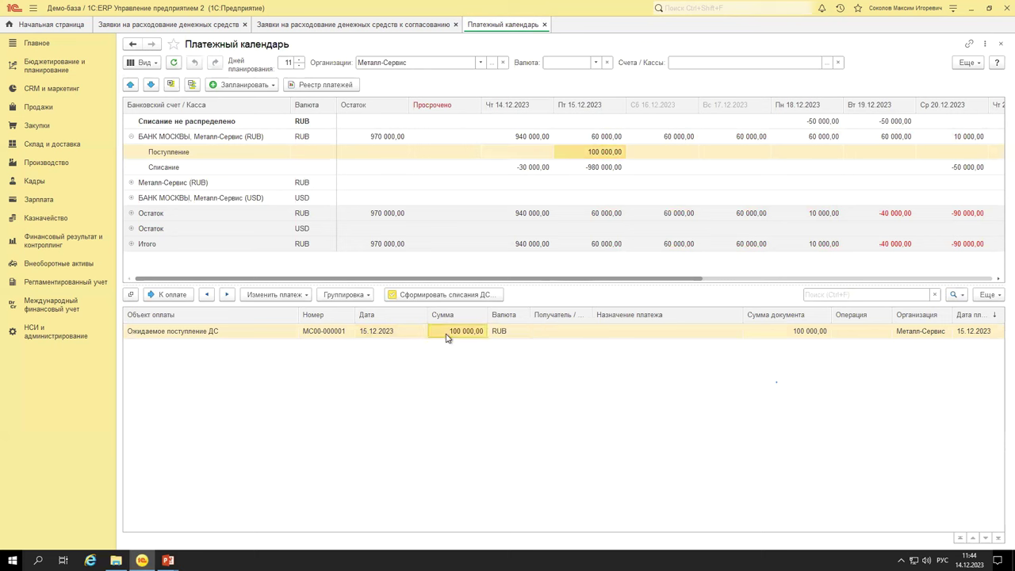
pyautogui.click(206, 294)
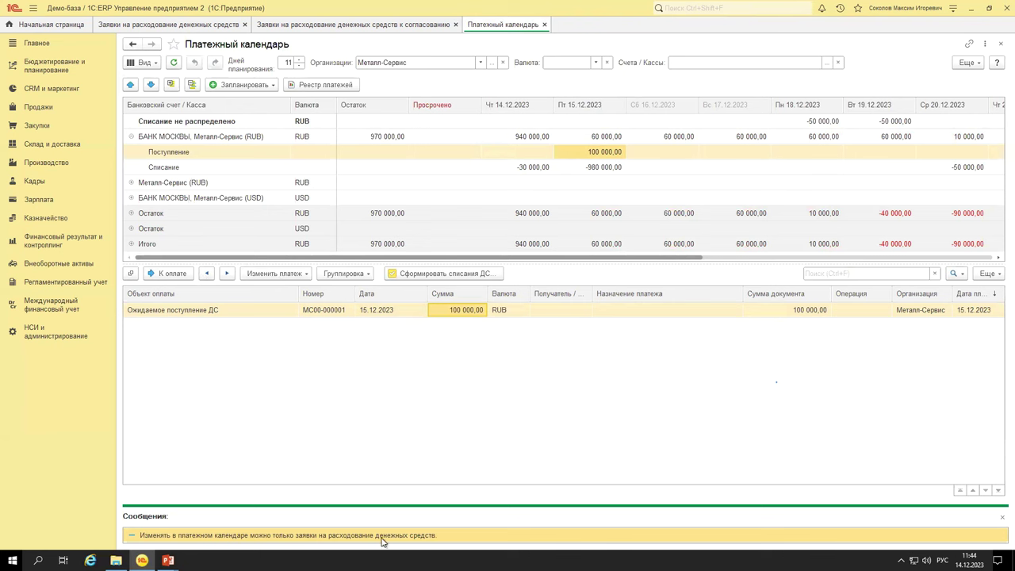
pyautogui.click(1000, 519)
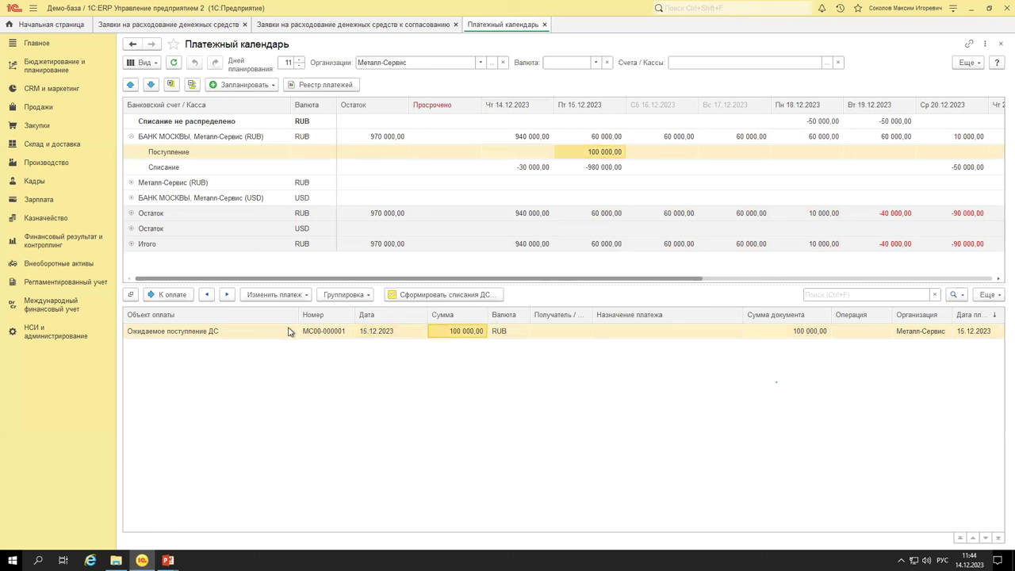
# Open the expected receipt document, set its date to 14.12.2023, and post and close it.
pyautogui.doubleClick(456, 334)
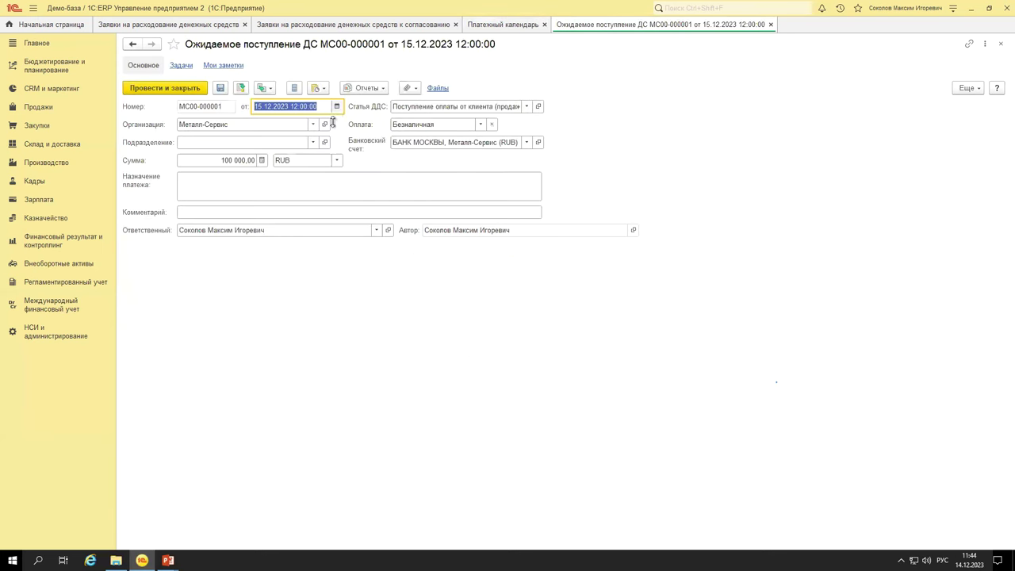
pyautogui.click(336, 107)
pyautogui.click(404, 194)
pyautogui.click(164, 88)
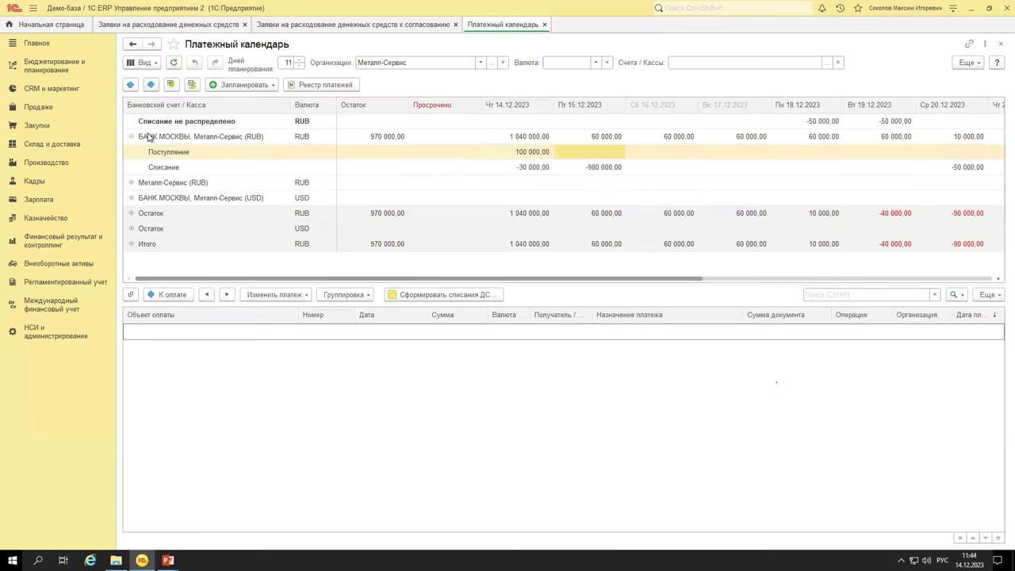
# Review the account's receipt for 14.12.2023, its balances for 14.12.2023 and 15.12.2023, and the payments behind them.
pyautogui.click(547, 154)
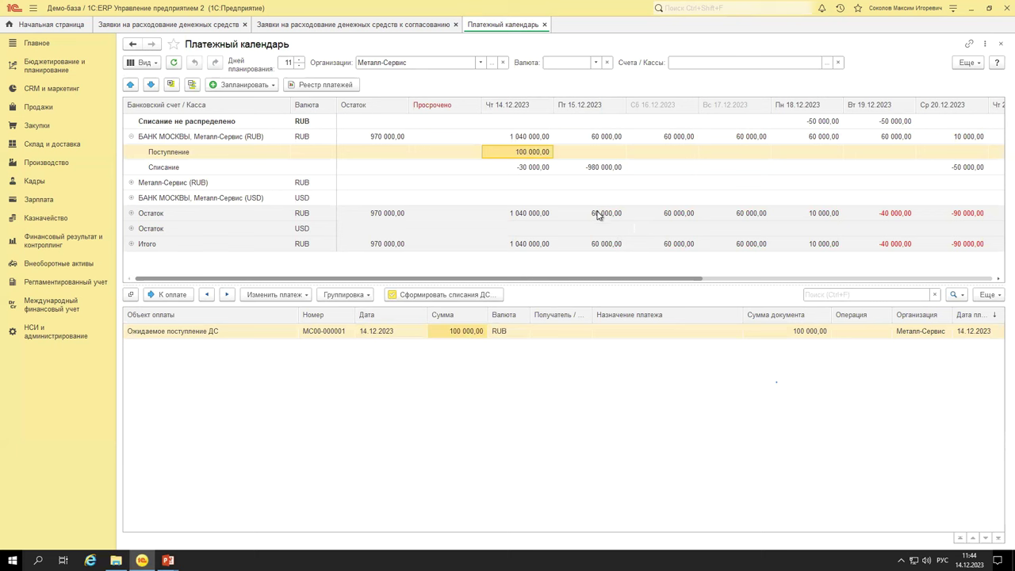
pyautogui.click(521, 140)
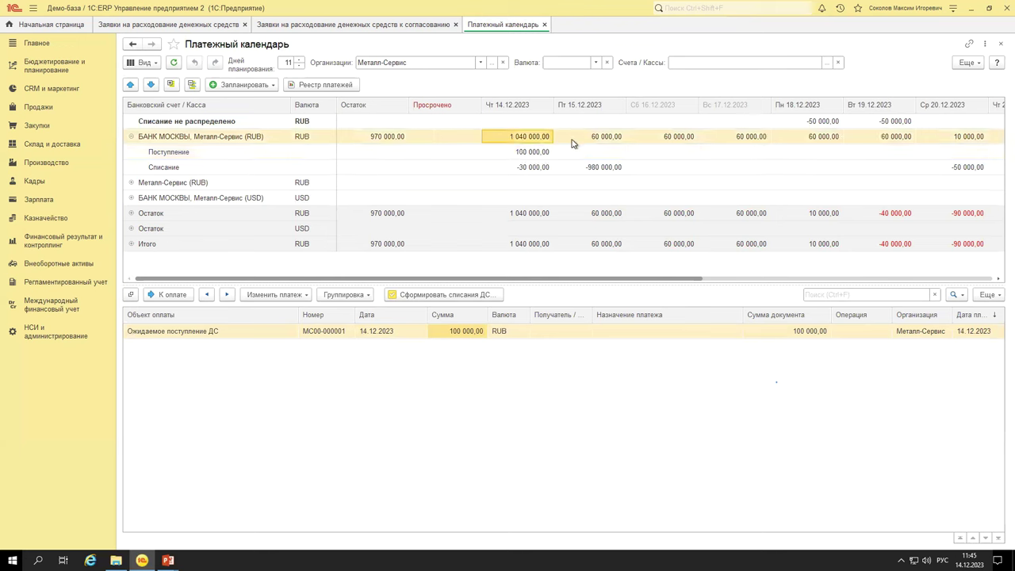
pyautogui.click(582, 141)
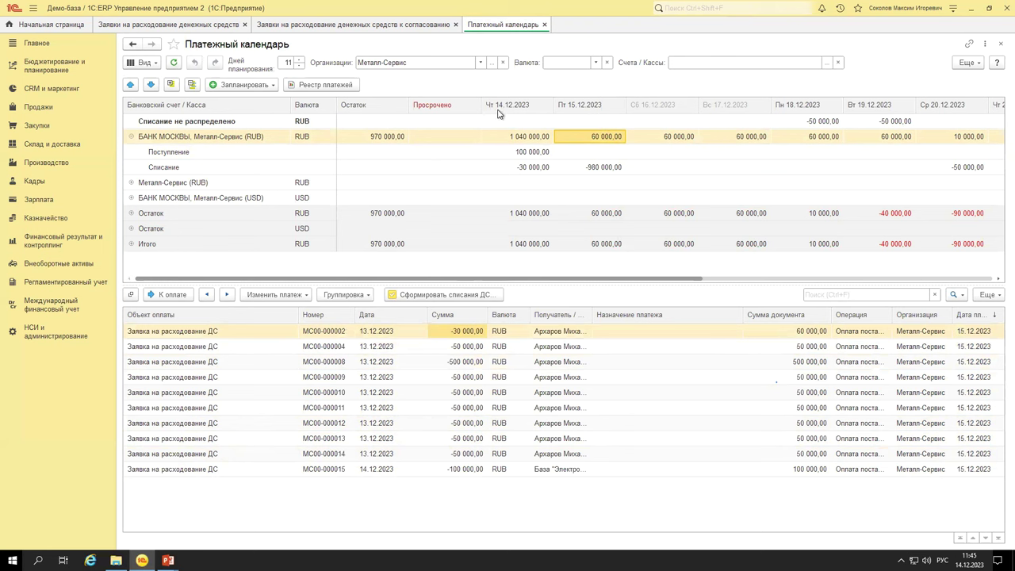
pyautogui.click(539, 156)
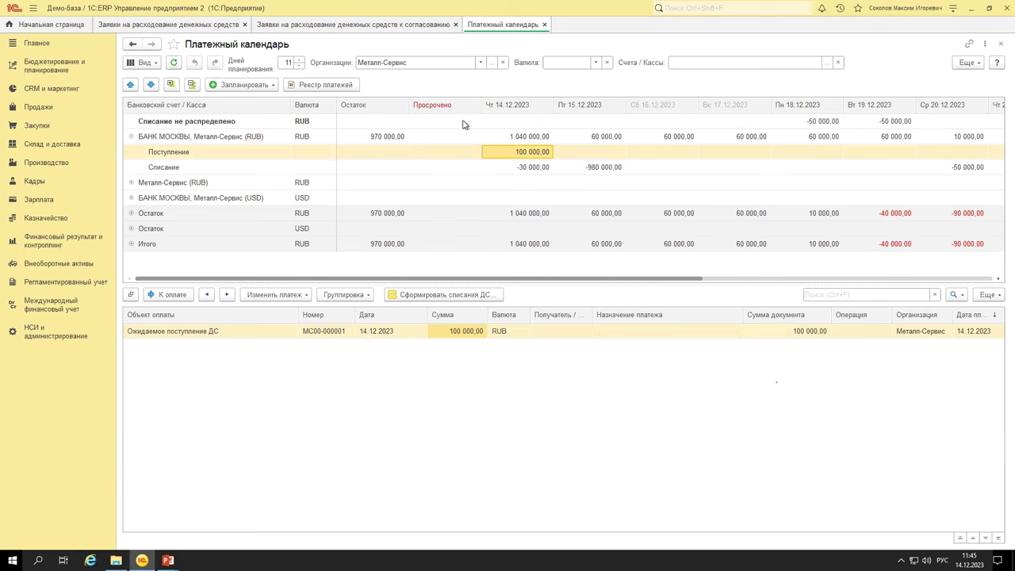
pyautogui.click(579, 137)
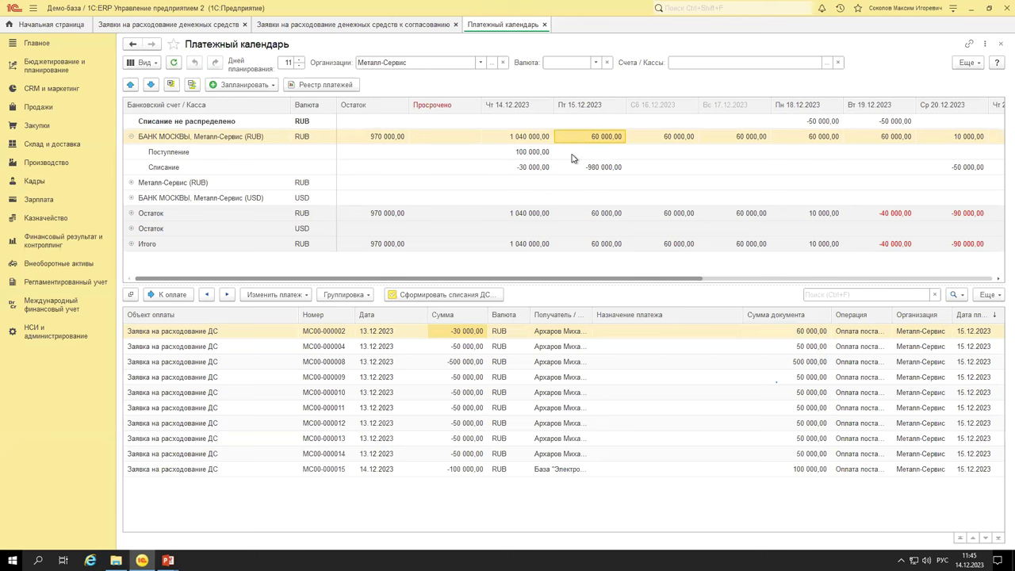
pyautogui.click(544, 153)
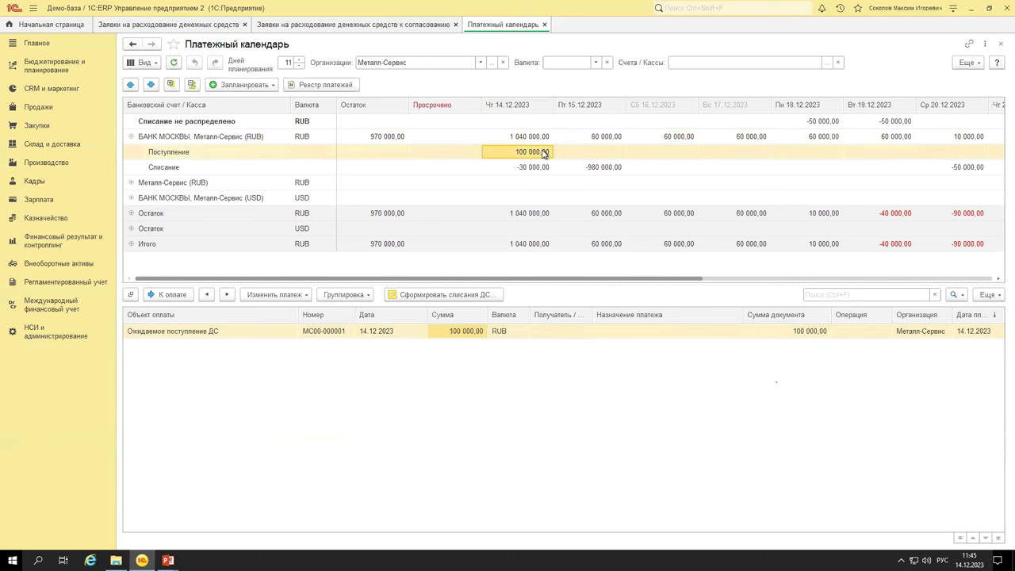
# Exclude Ожидаемые поступления, введенные вручную from the payment calendar's display settings and apply them.
pyautogui.click(968, 63)
pyautogui.click(952, 74)
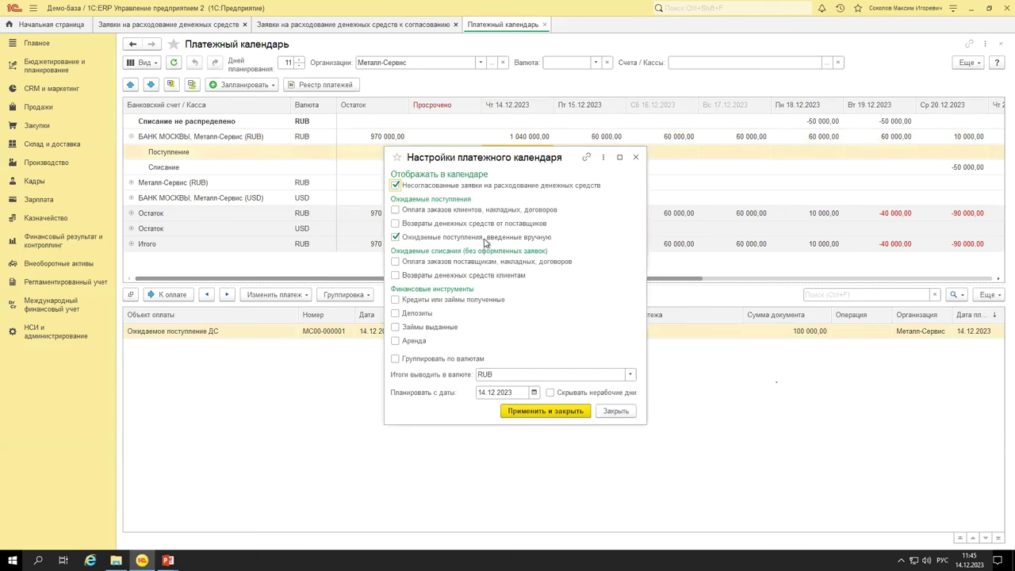
pyautogui.click(429, 237)
pyautogui.click(546, 411)
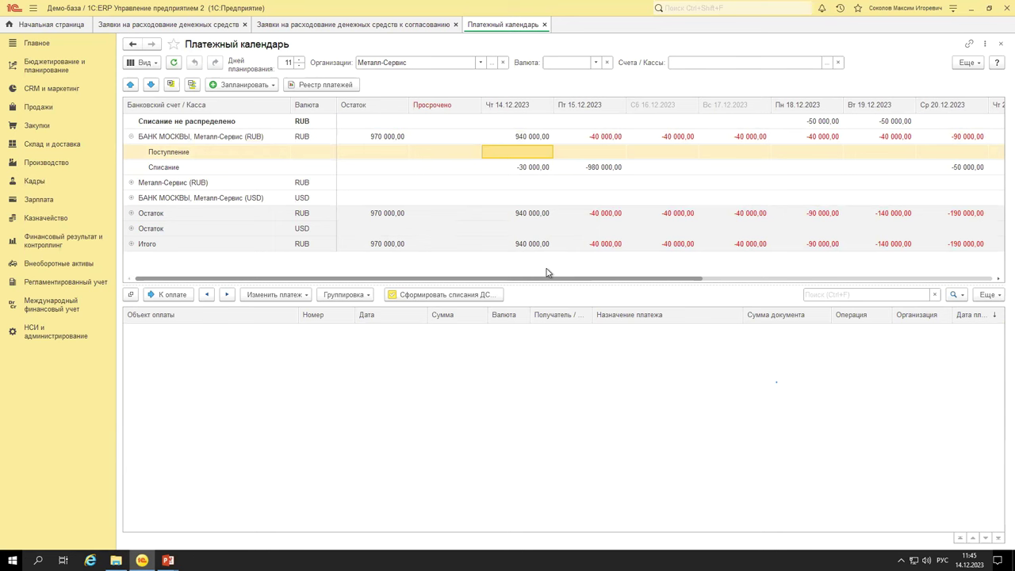
# Move the sixth request in the account's 15.12.2023 write-offs, for 50 000 RUB, to the last day of the payment calendar.
pyautogui.click(589, 169)
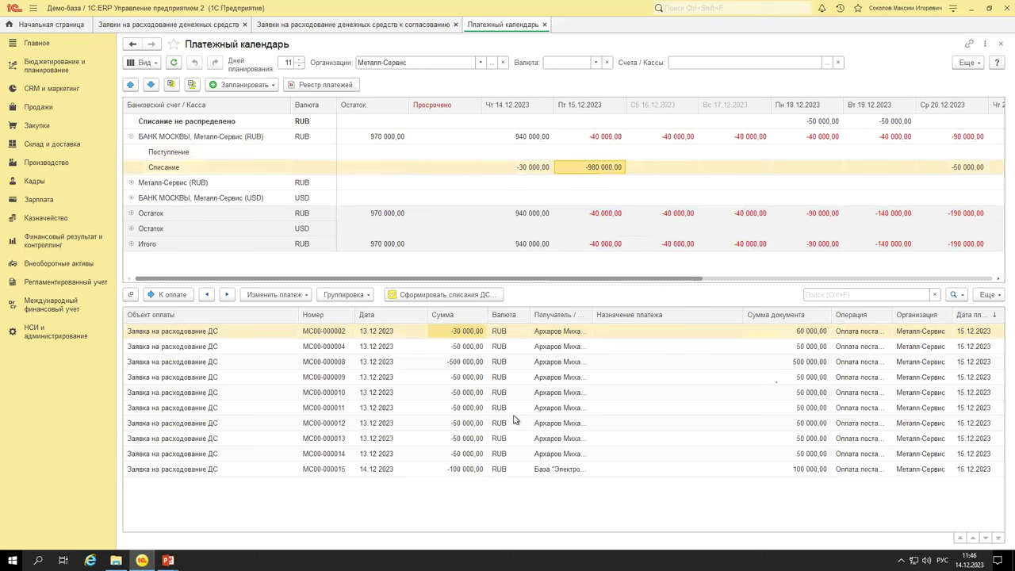
pyautogui.click(457, 411)
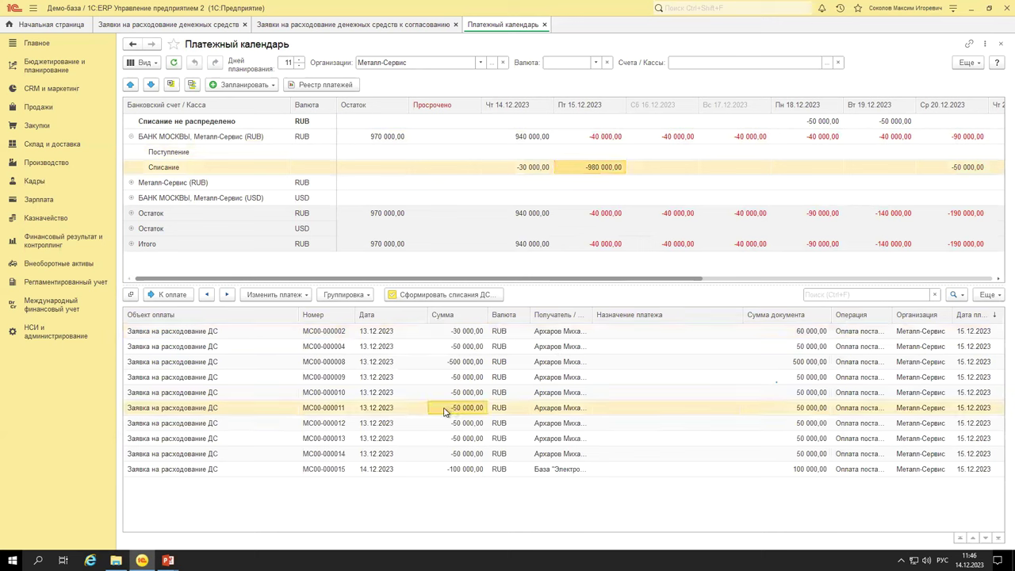
pyautogui.click(279, 295)
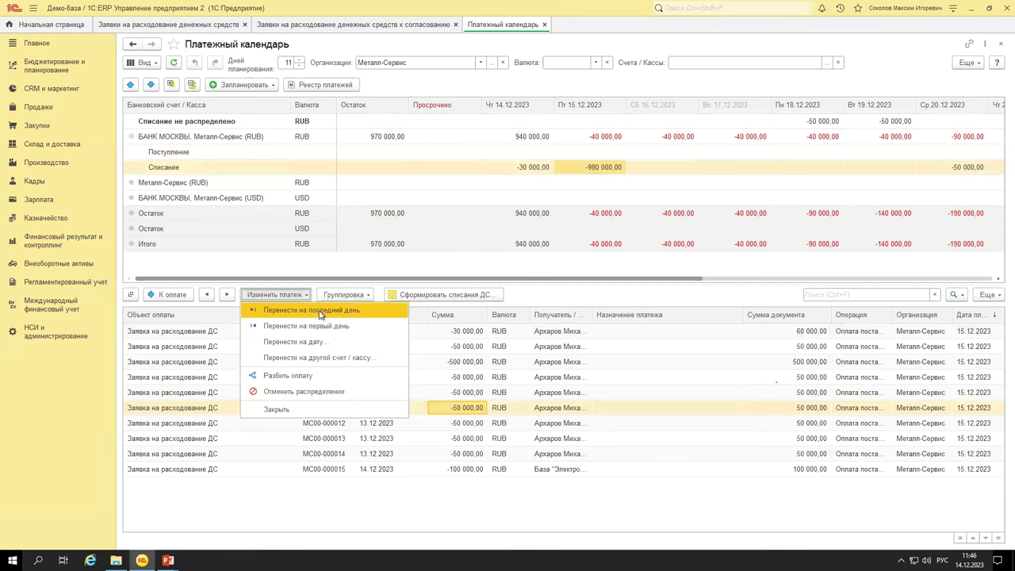
pyautogui.press('Escape')
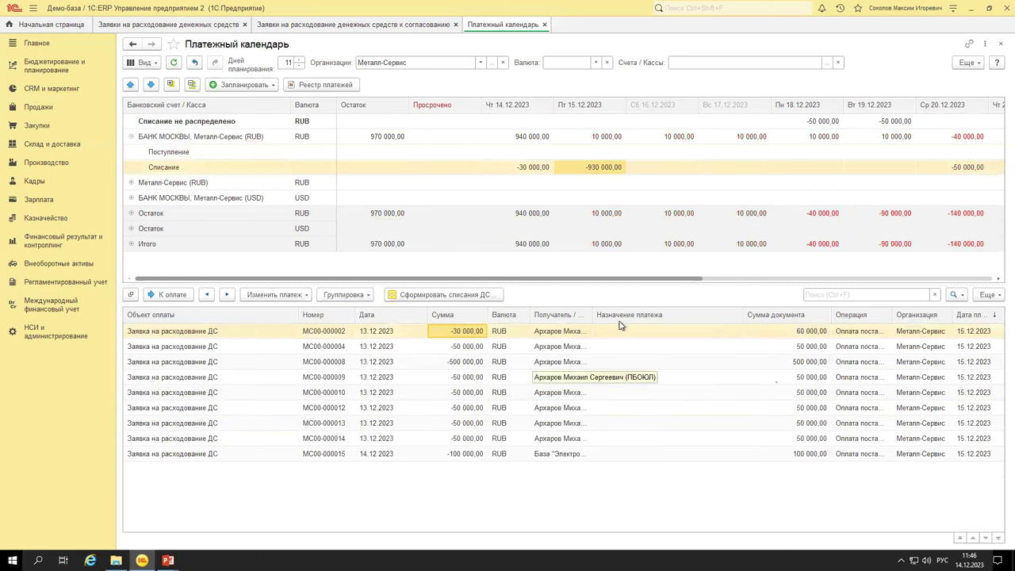
# List the 15.12.2023 write-offs (Списание) of the БАНК МОСКВЫ RUB account and open the expense request for База "Электротовары".
pyautogui.moveTo(623, 188); pyautogui.dragTo(739, 174)
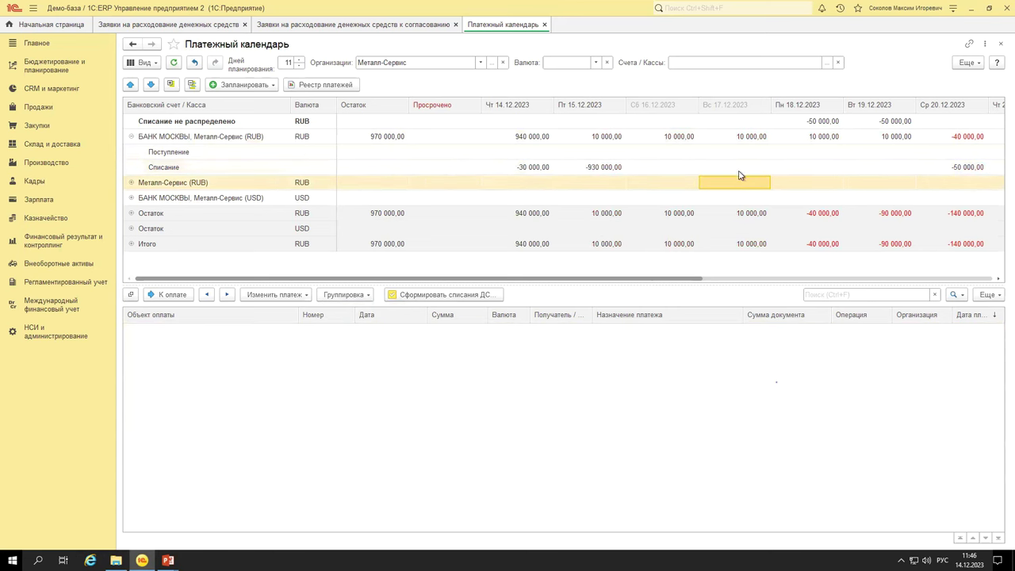
pyautogui.click(603, 166)
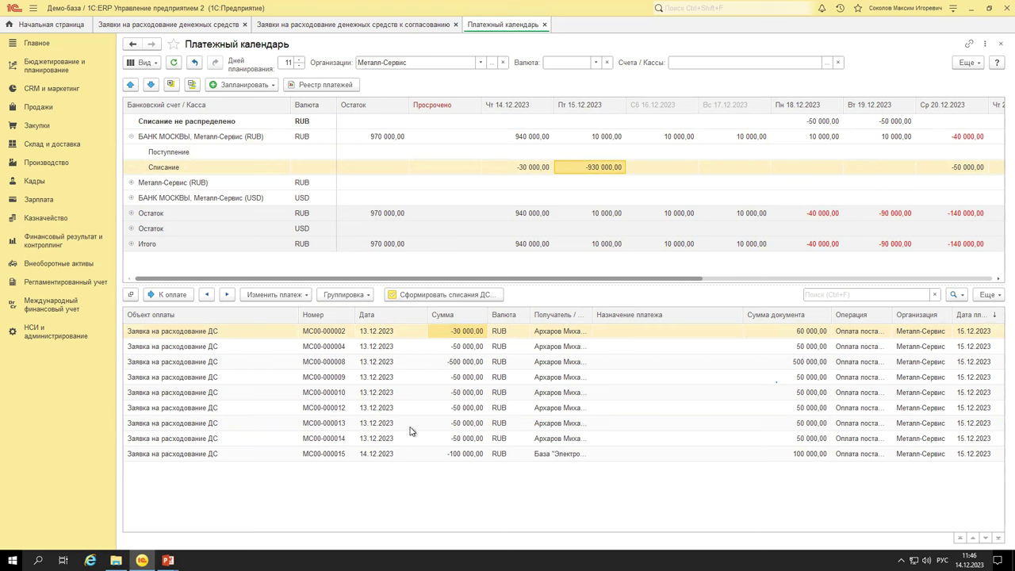
pyautogui.click(498, 455)
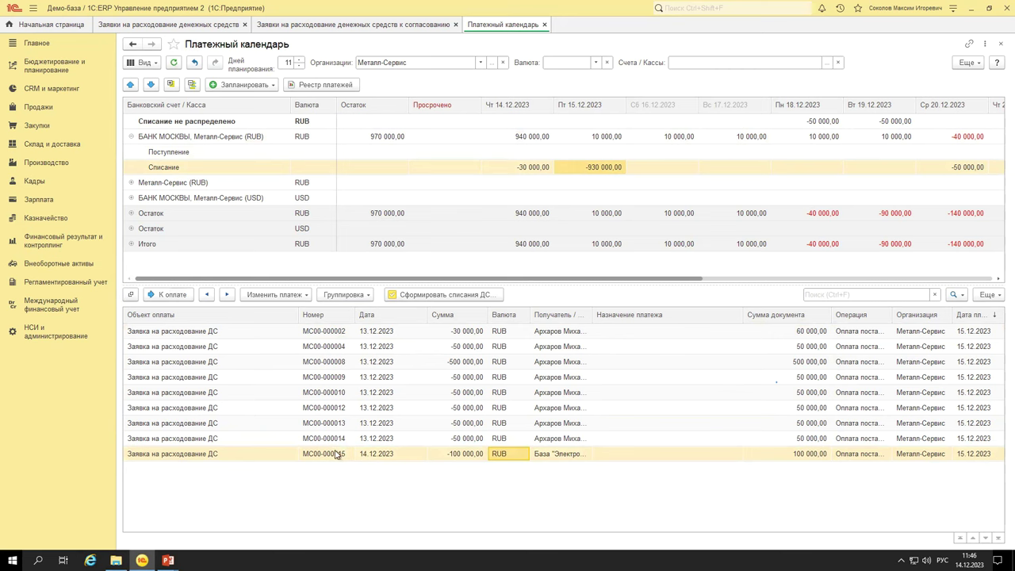
pyautogui.doubleClick(389, 459)
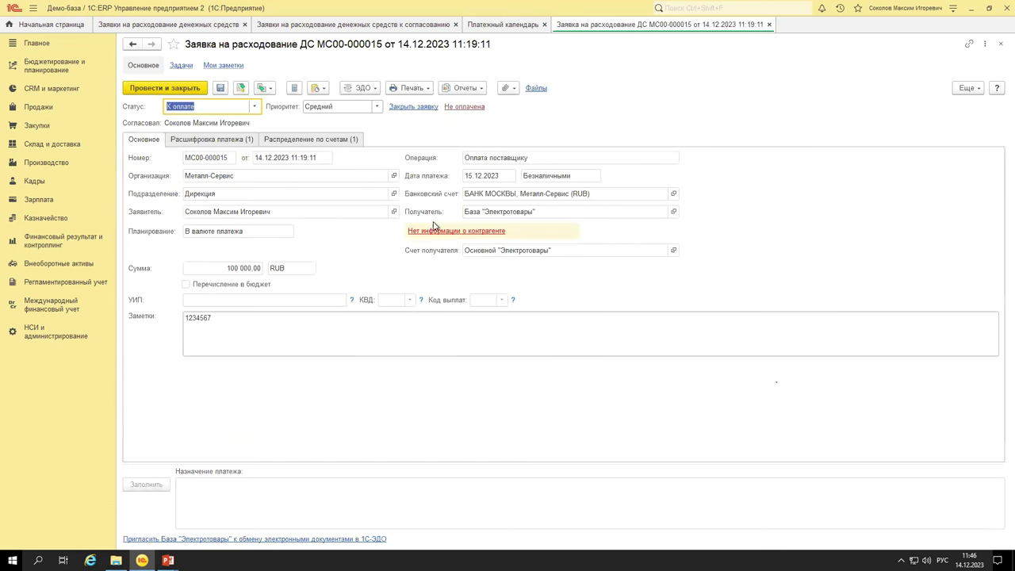
# Set the request's status to Согласована, then post and close it.
pyautogui.click(254, 106)
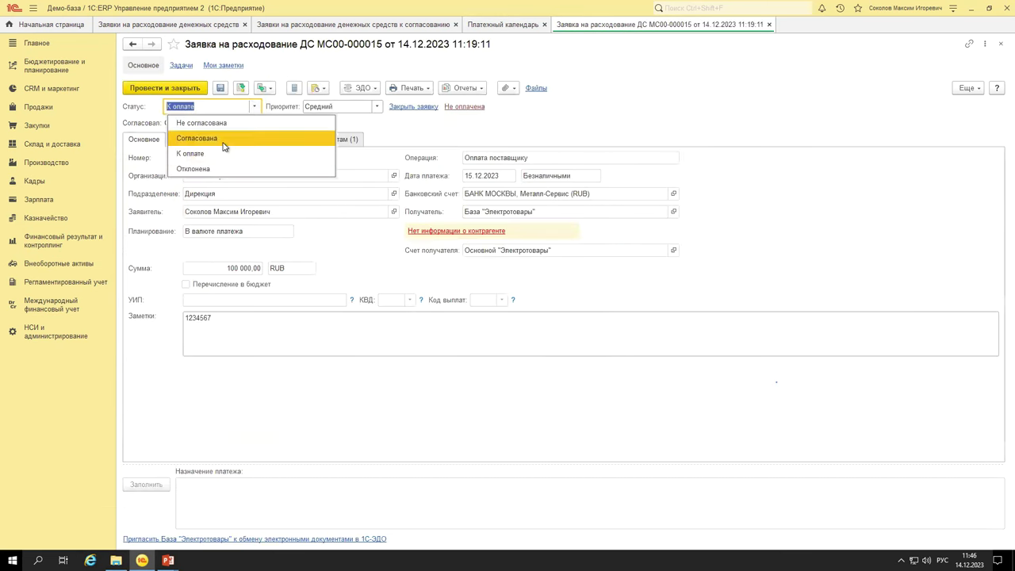
pyautogui.click(224, 141)
pyautogui.click(167, 88)
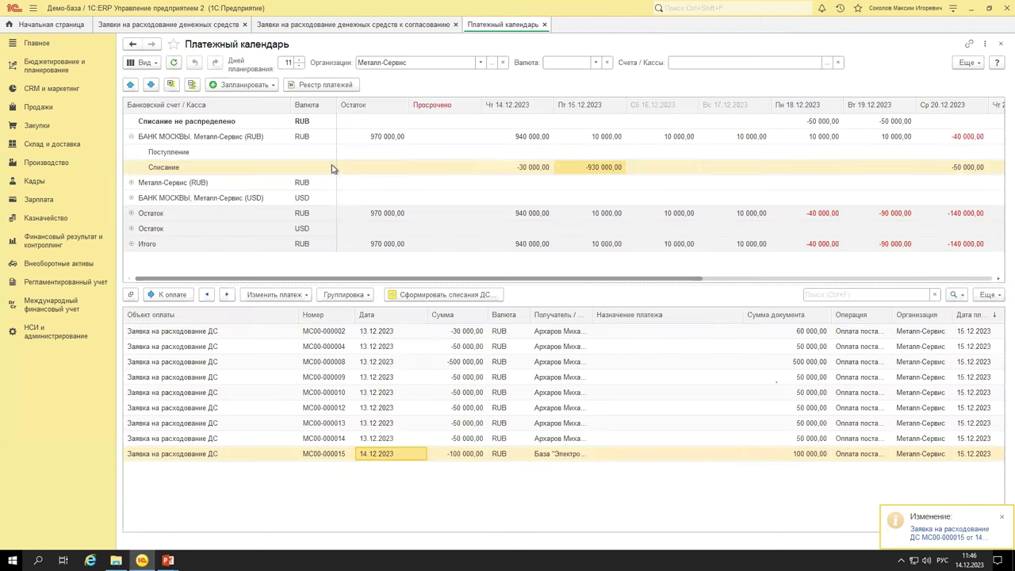
# Mark the База "Электротовары" request as К оплате from the payment calendar and check its status choices.
pyautogui.click(472, 456)
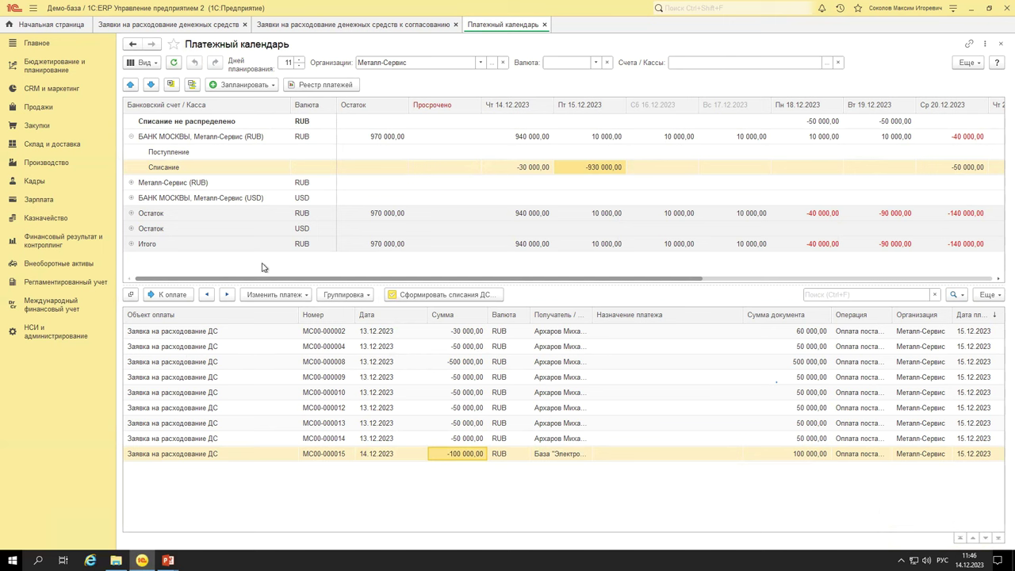
pyautogui.click(170, 298)
pyautogui.click(254, 106)
pyautogui.click(254, 107)
pyautogui.press('Escape')
# Group the payment list by Плательщик / Получатель and review the requests within each recipient group.
pyautogui.click(353, 296)
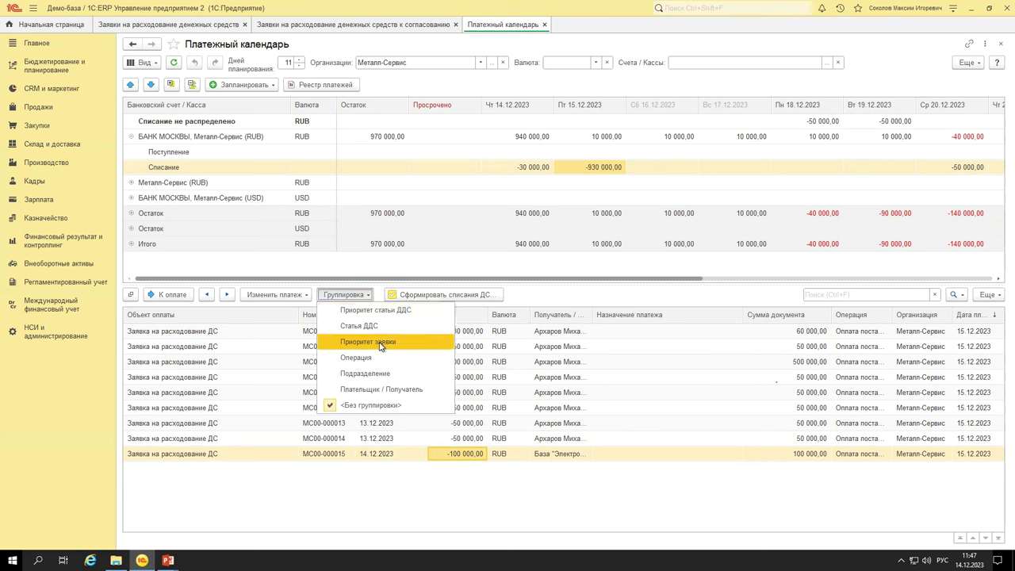
pyautogui.click(377, 390)
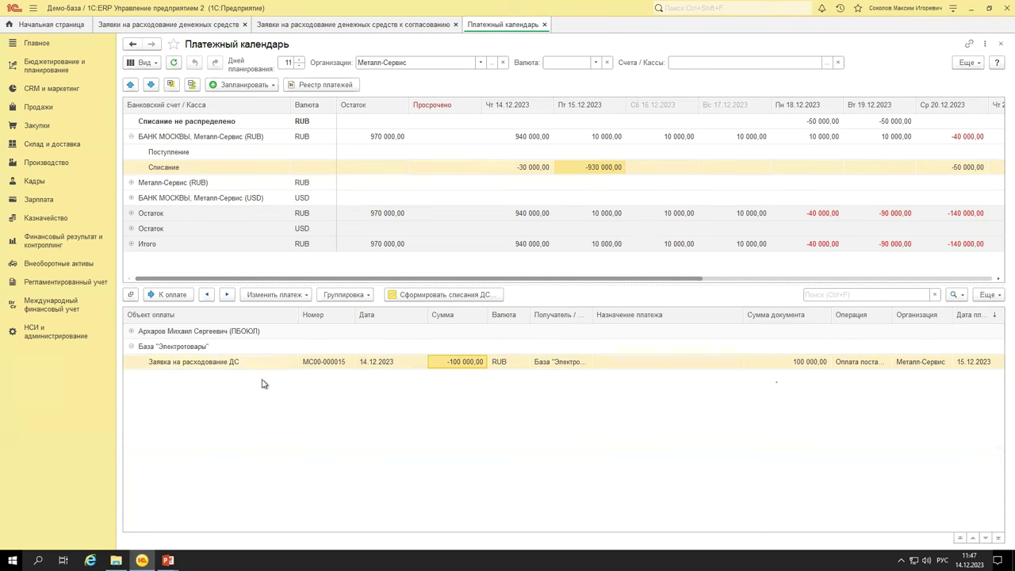
pyautogui.click(132, 333)
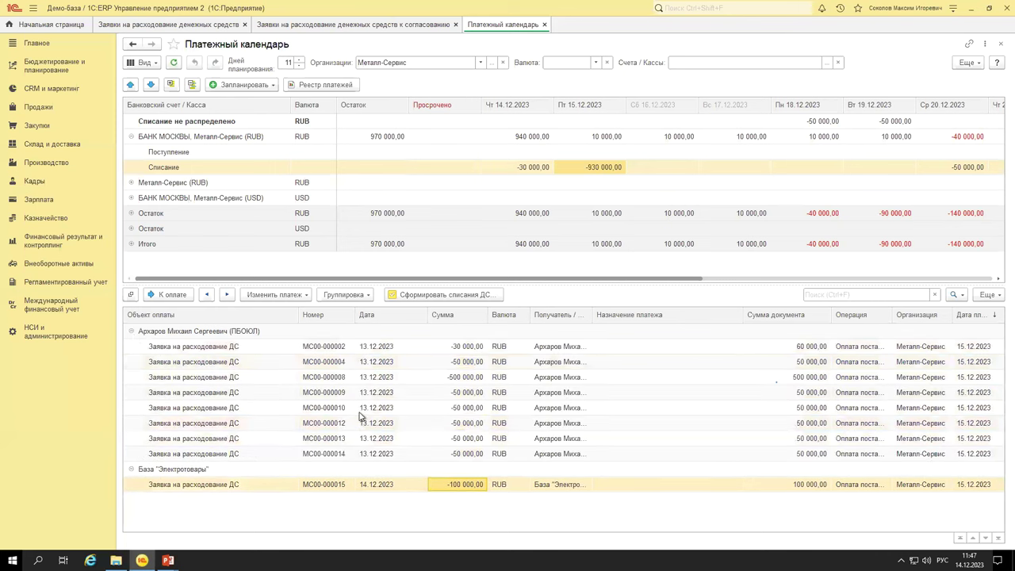
pyautogui.click(202, 333)
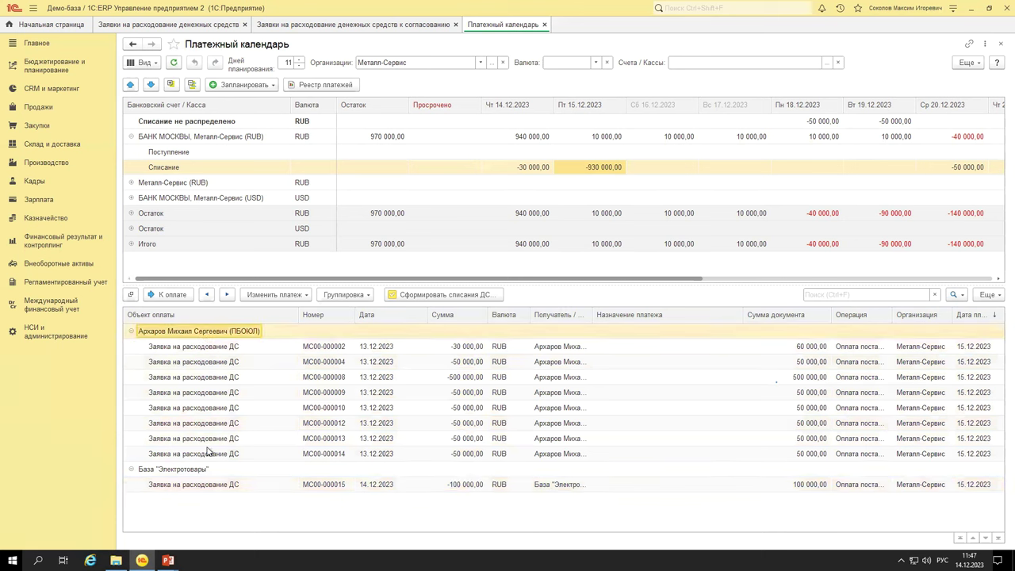
pyautogui.click(586, 167)
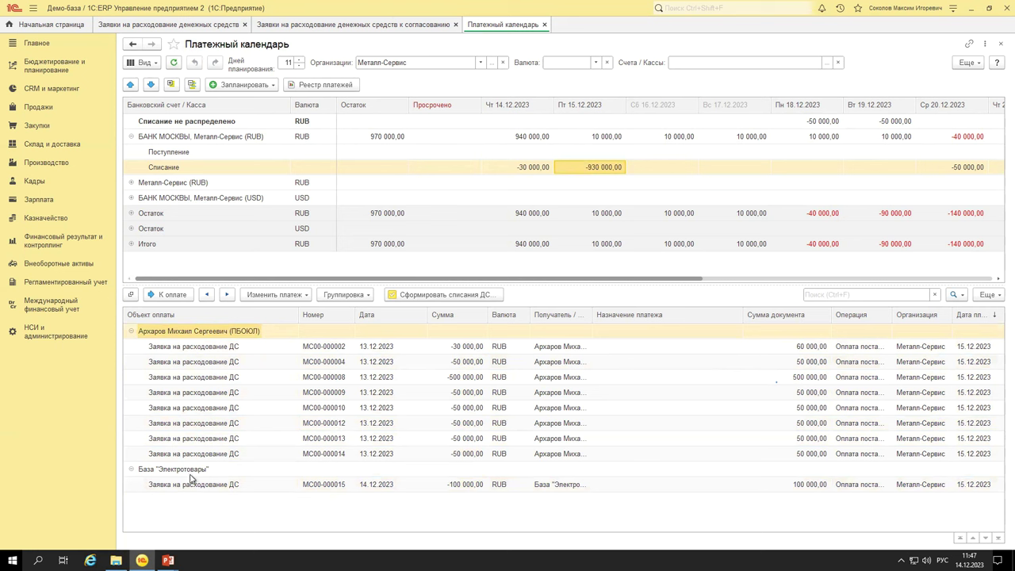
pyautogui.click(145, 334)
pyautogui.click(169, 472)
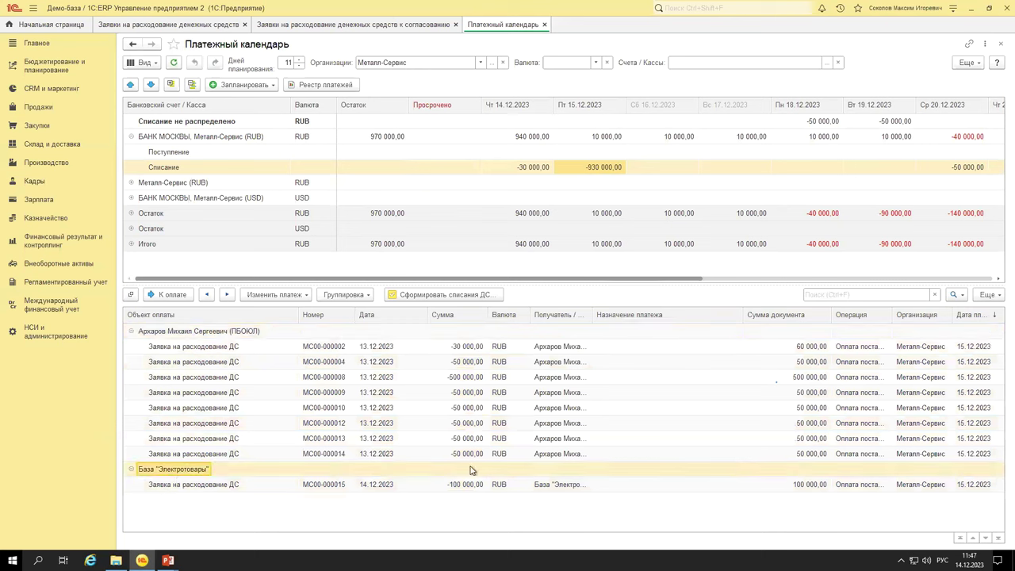
# Group the payment list by Приоритет статьи ДДС and then by Приоритет заявки, expanding the group each time.
pyautogui.click(346, 294)
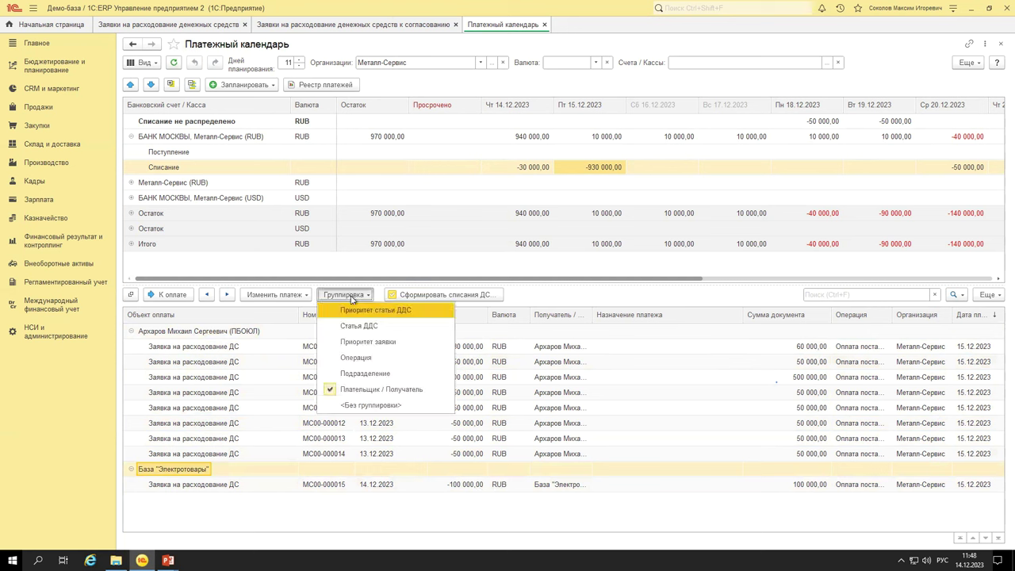
pyautogui.click(353, 389)
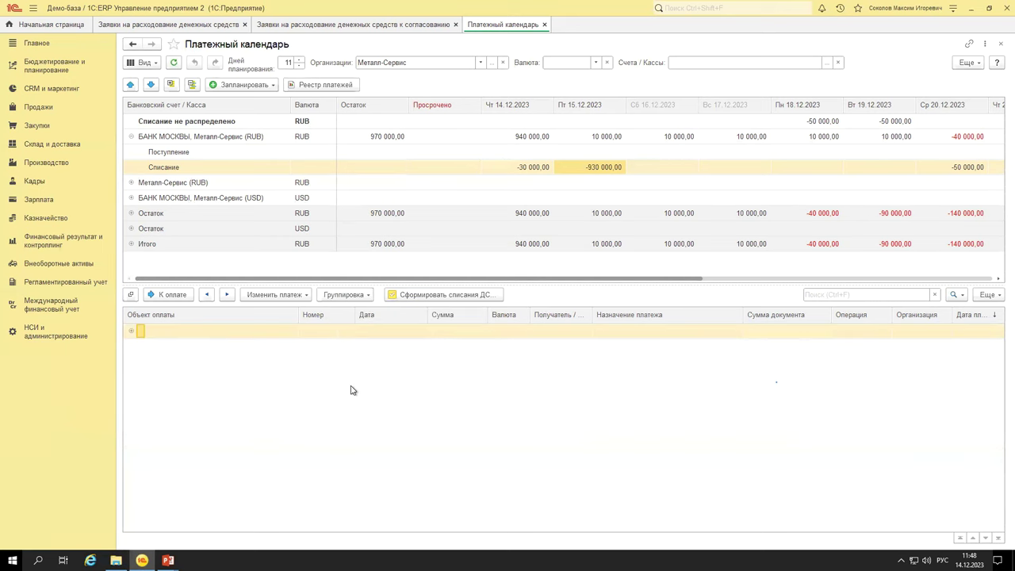
pyautogui.click(133, 331)
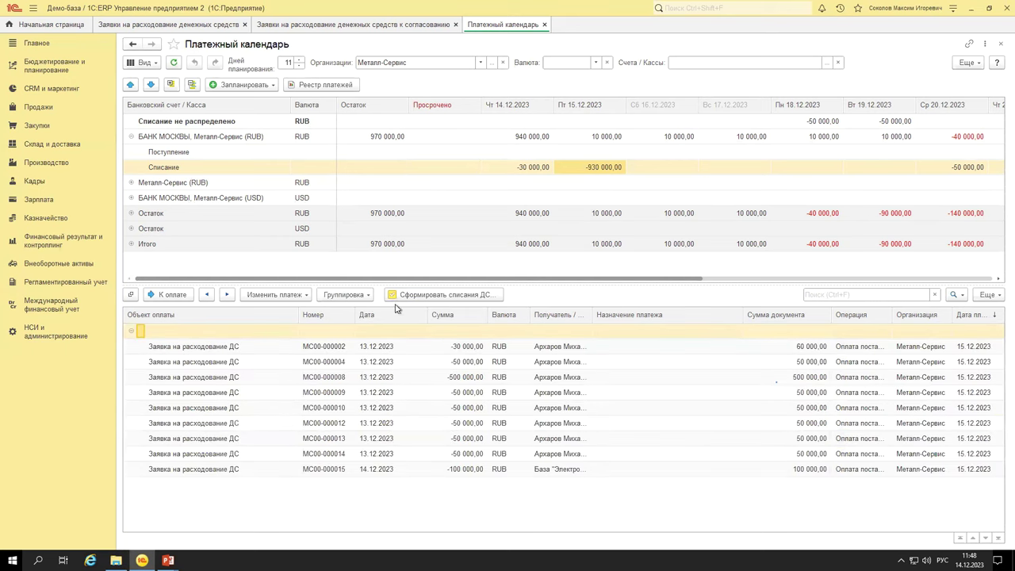
pyautogui.click(349, 294)
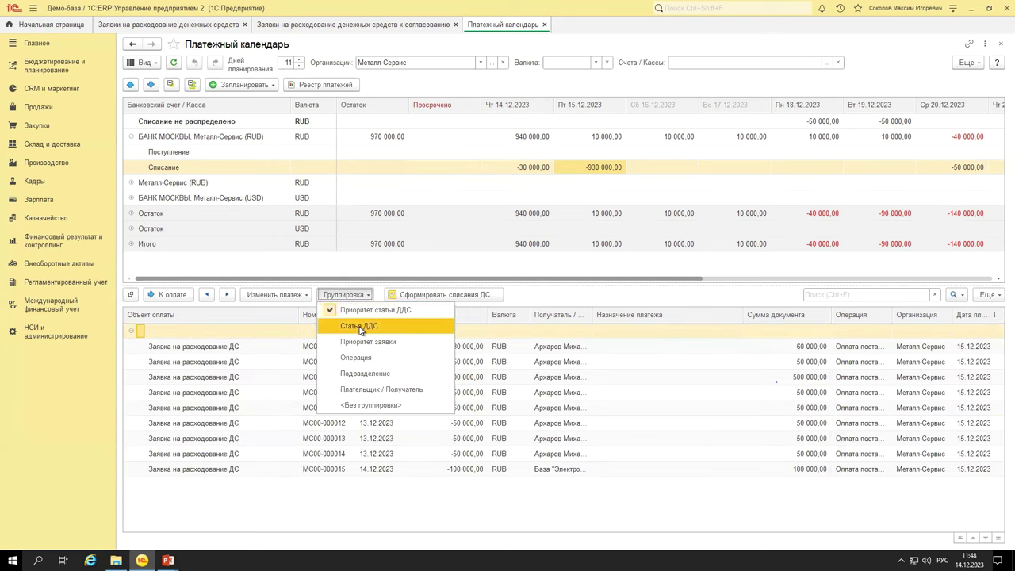
pyautogui.click(379, 342)
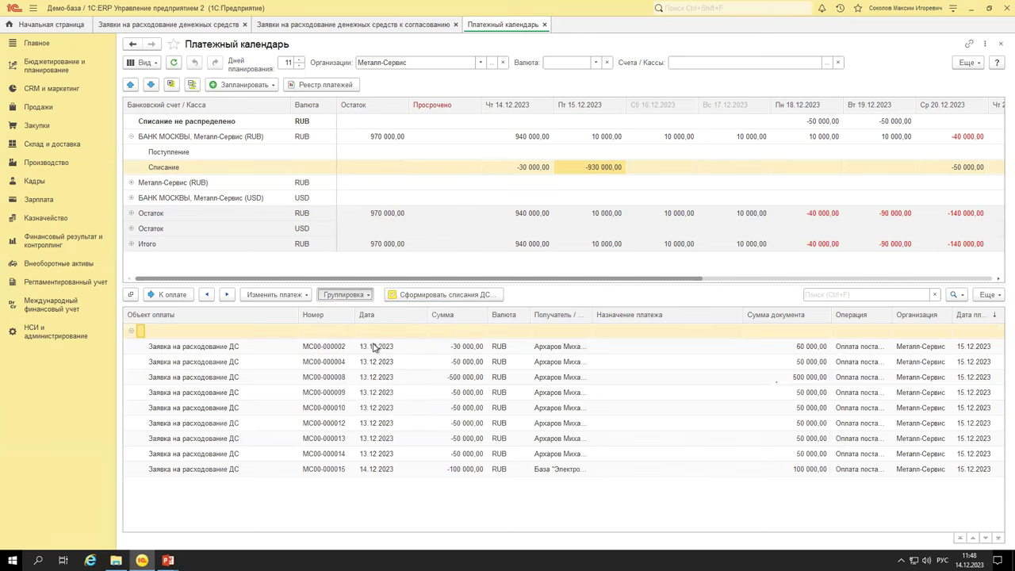
pyautogui.click(133, 333)
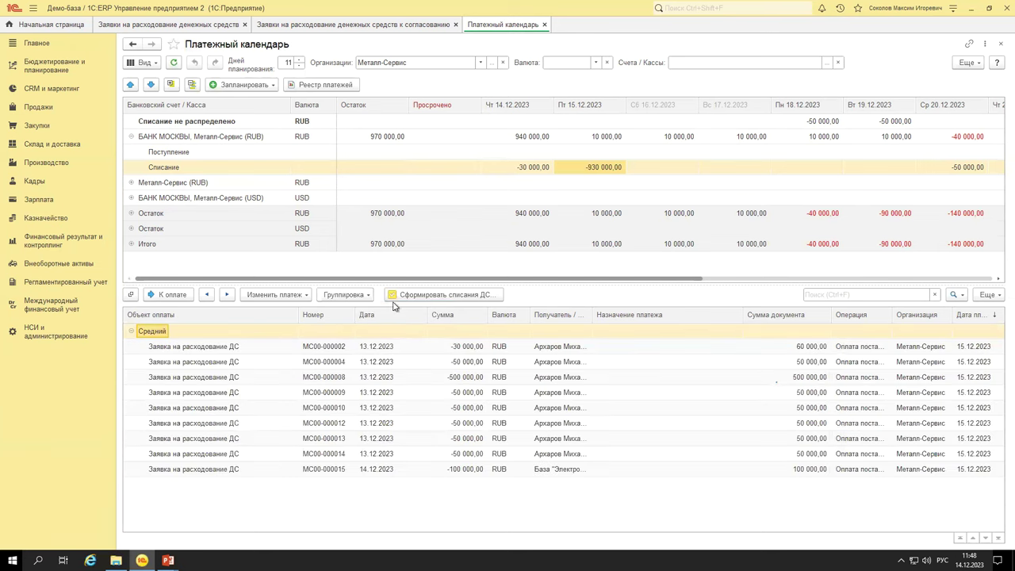
# Group the payment list by Плательщик / Получатель again, expand the first recipient, and return the list to no grouping.
pyautogui.click(365, 298)
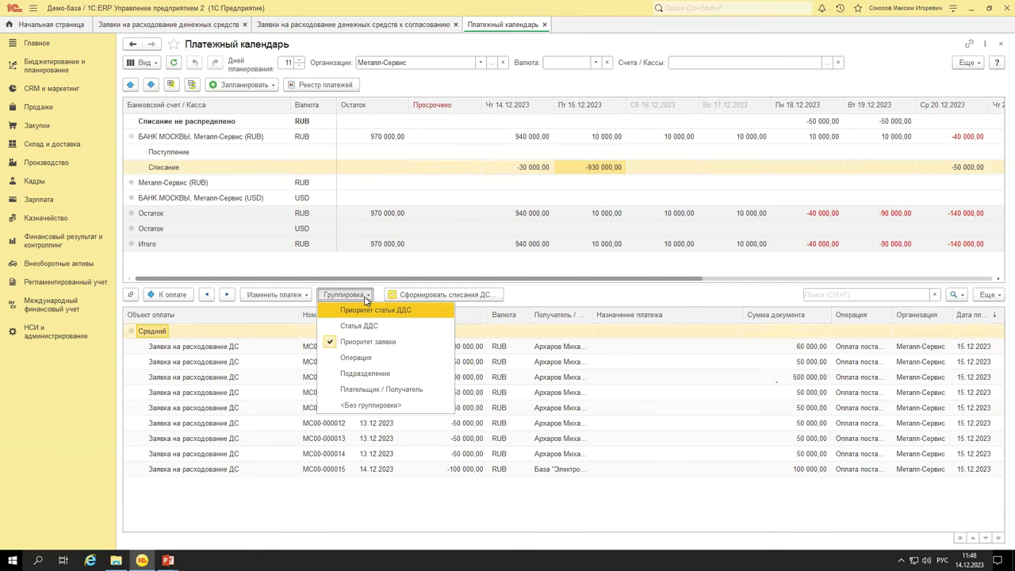
pyautogui.click(370, 389)
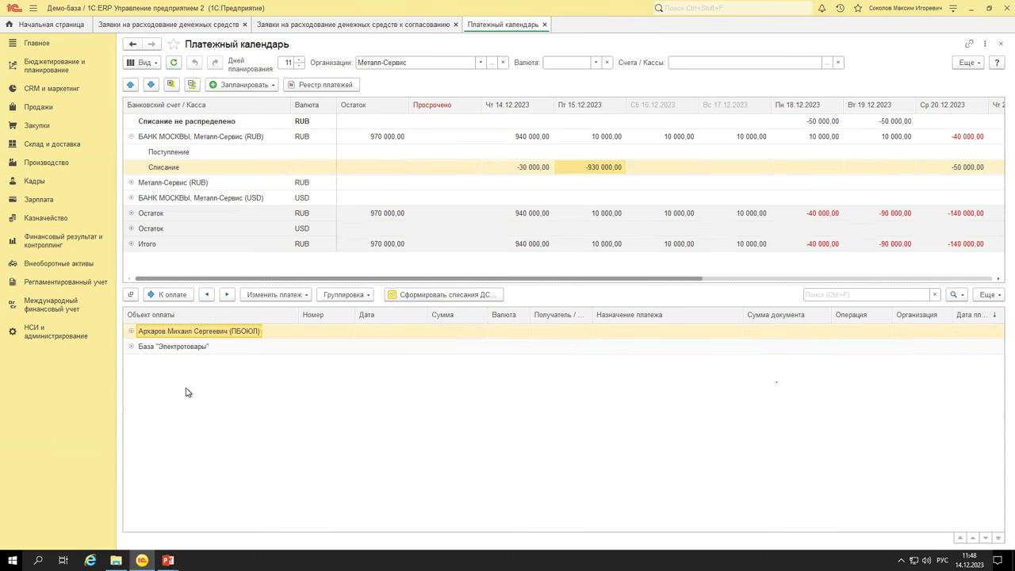
pyautogui.click(131, 333)
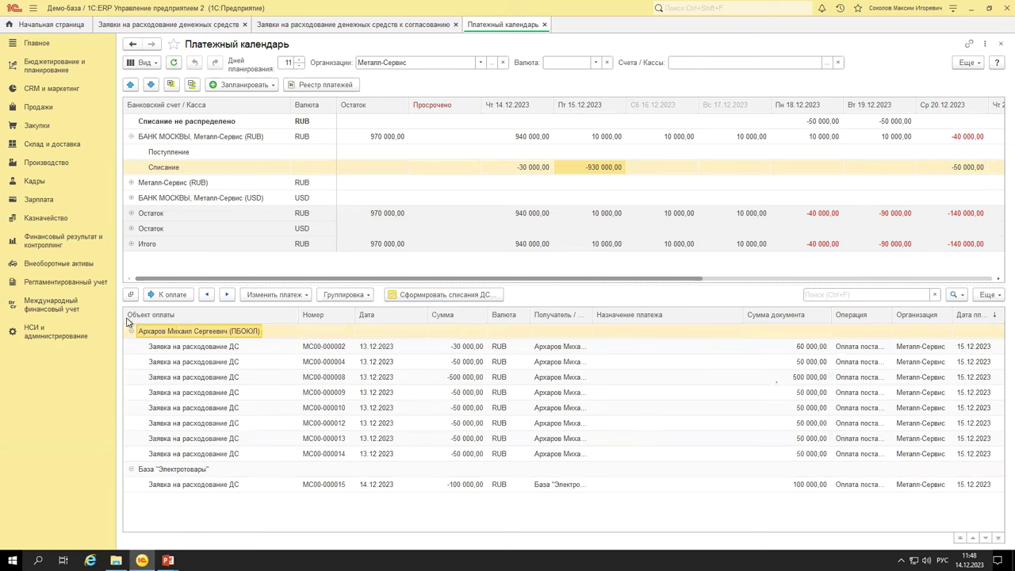
pyautogui.click(364, 296)
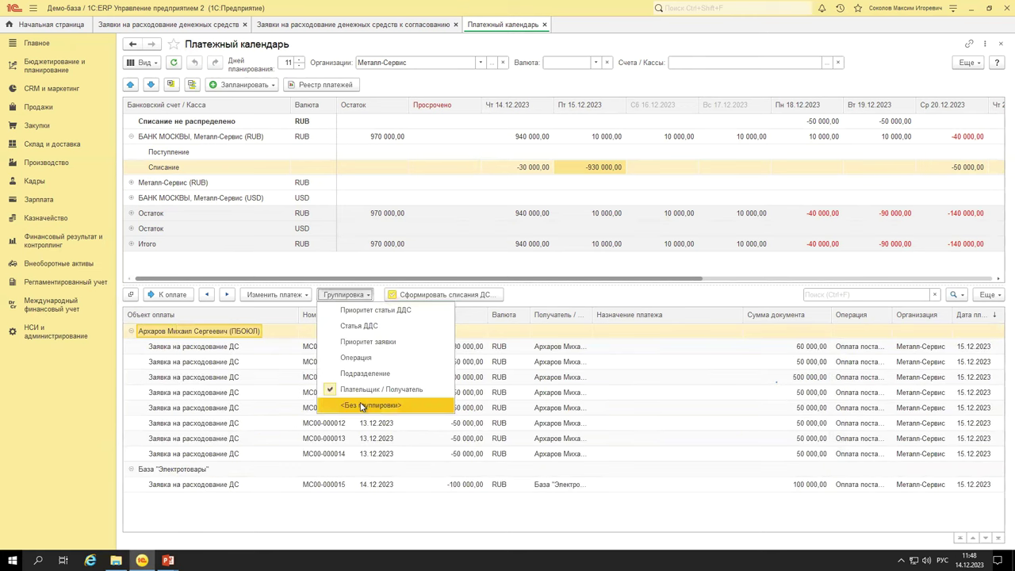
pyautogui.click(358, 406)
# Open the grouping settings of the payment list and add Форма оплаты as a grouping field.
pyautogui.click(987, 294)
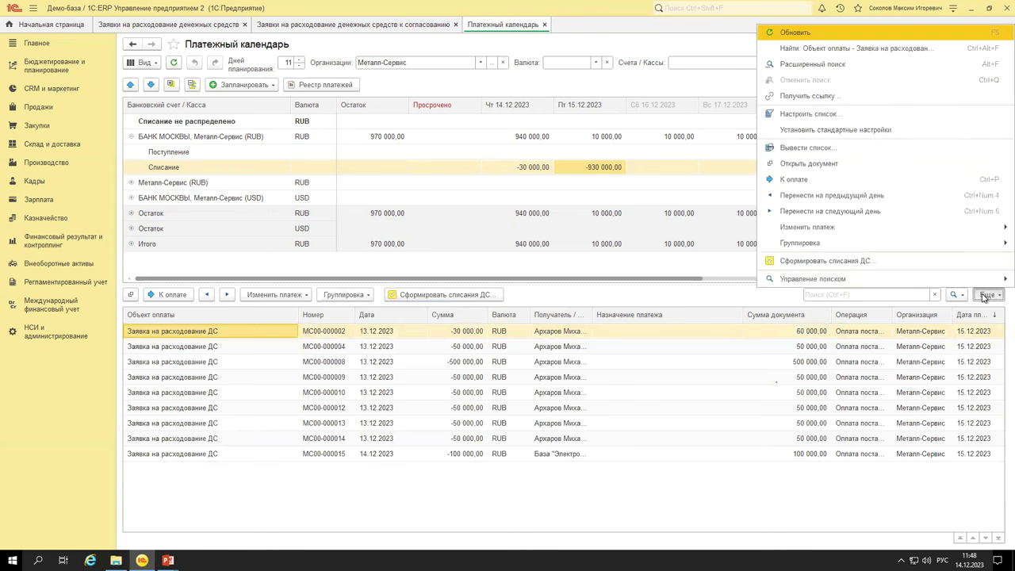
pyautogui.press('Up')
pyautogui.press('Right')
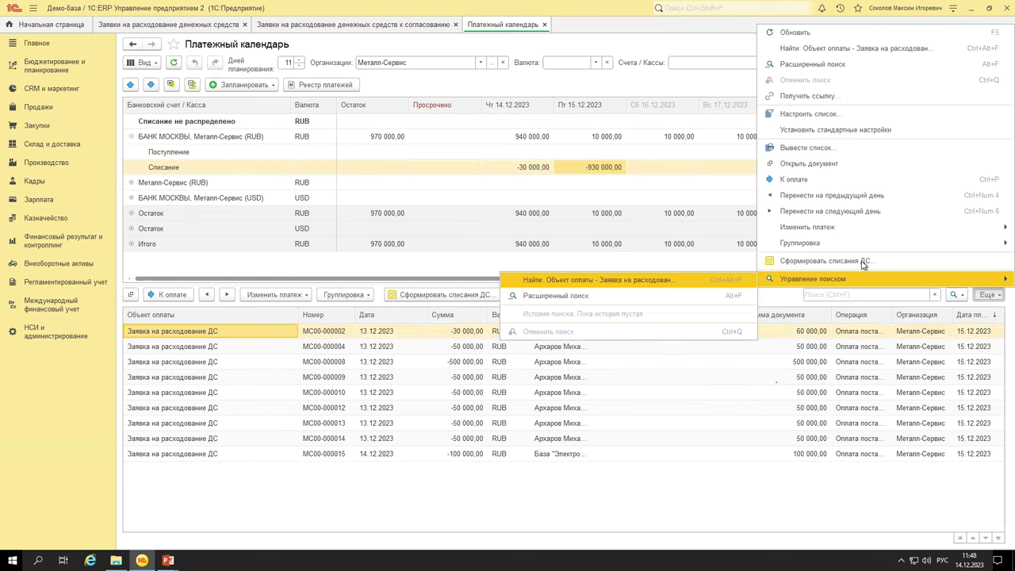
pyautogui.click(835, 115)
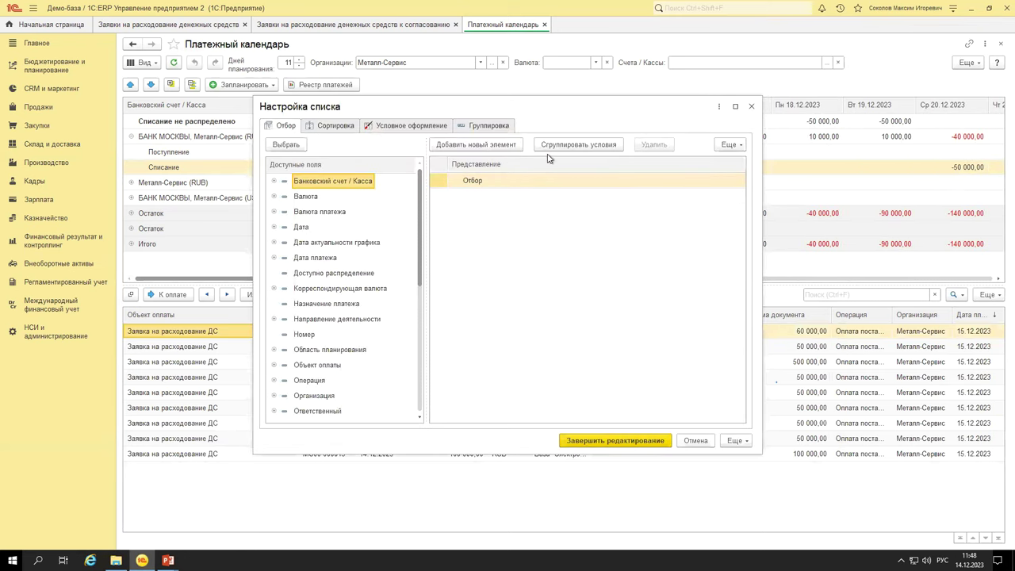
pyautogui.click(486, 127)
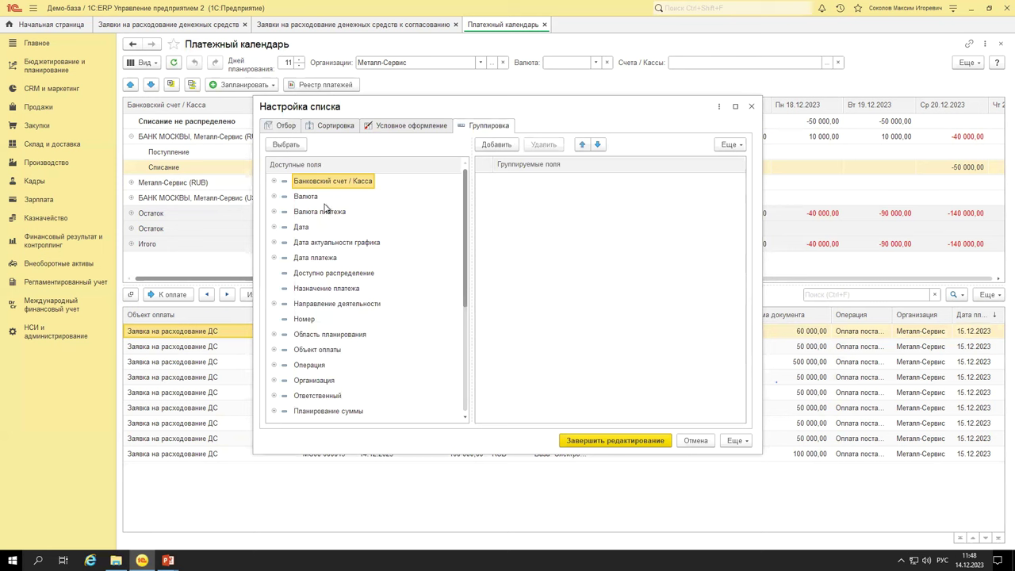
pyautogui.click(325, 289)
pyautogui.scroll(-2, 330, 310)
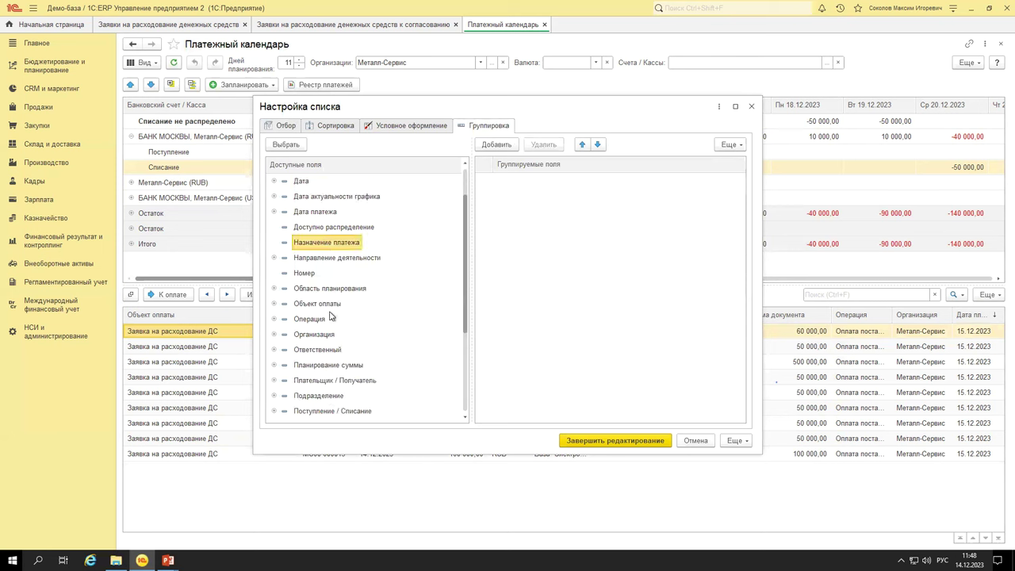
pyautogui.scroll(4, 332, 315)
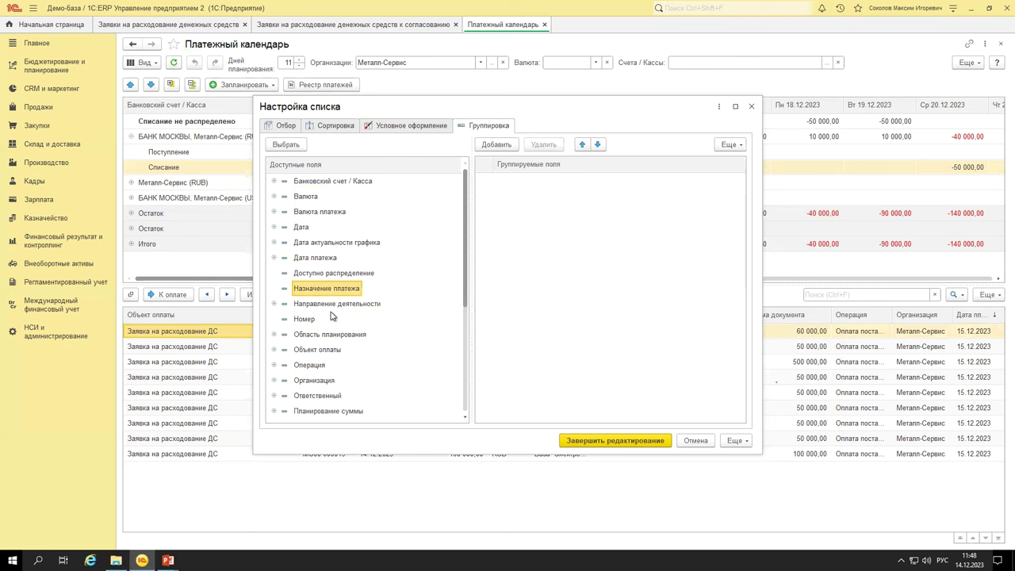
pyautogui.scroll(-4, 331, 315)
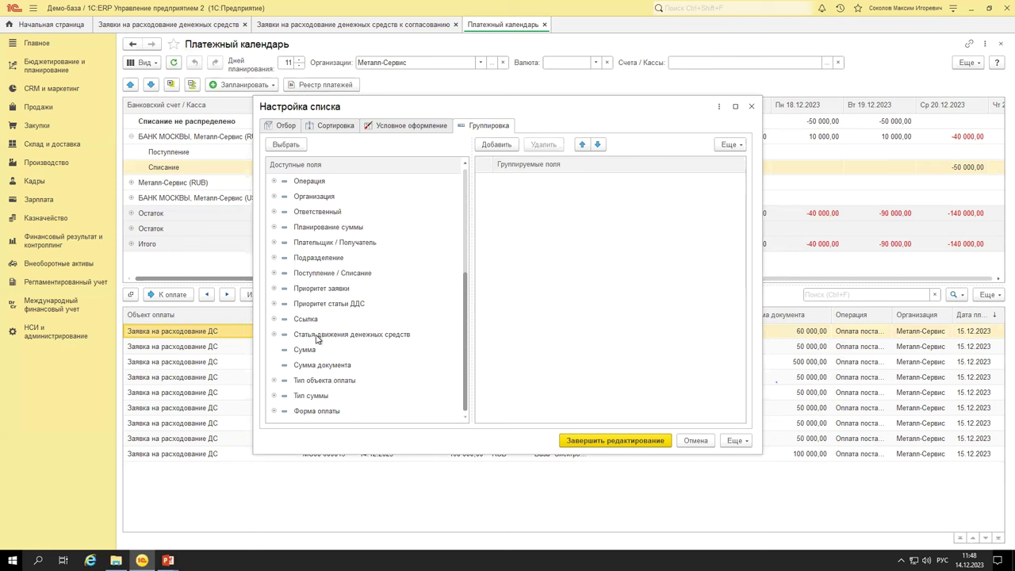
pyautogui.moveTo(314, 414); pyautogui.dragTo(499, 346)
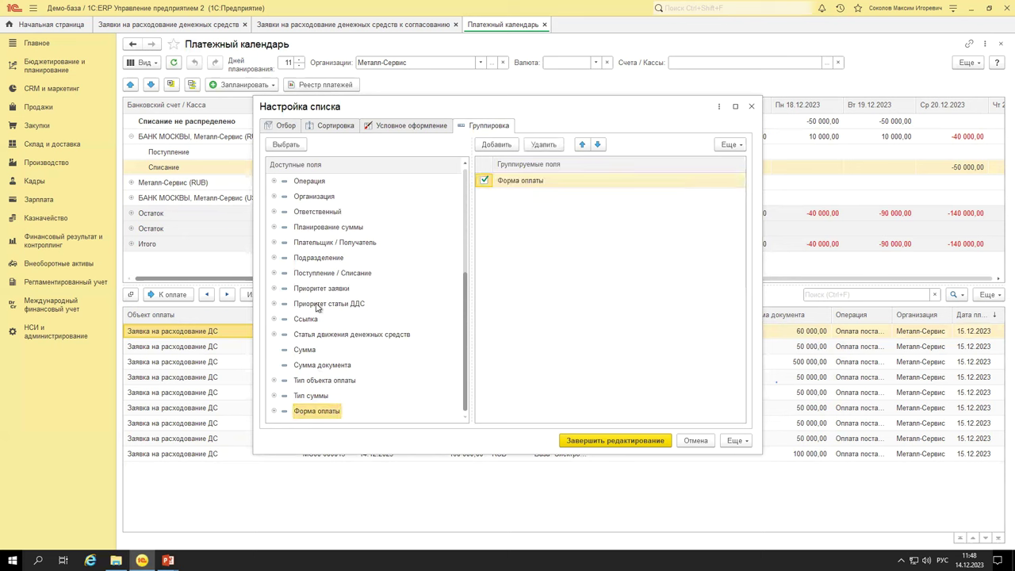
# Add Банковский счет / Касса and Тип суммы as further grouping fields and apply the list settings.
pyautogui.click(314, 259)
pyautogui.scroll(5, 312, 301)
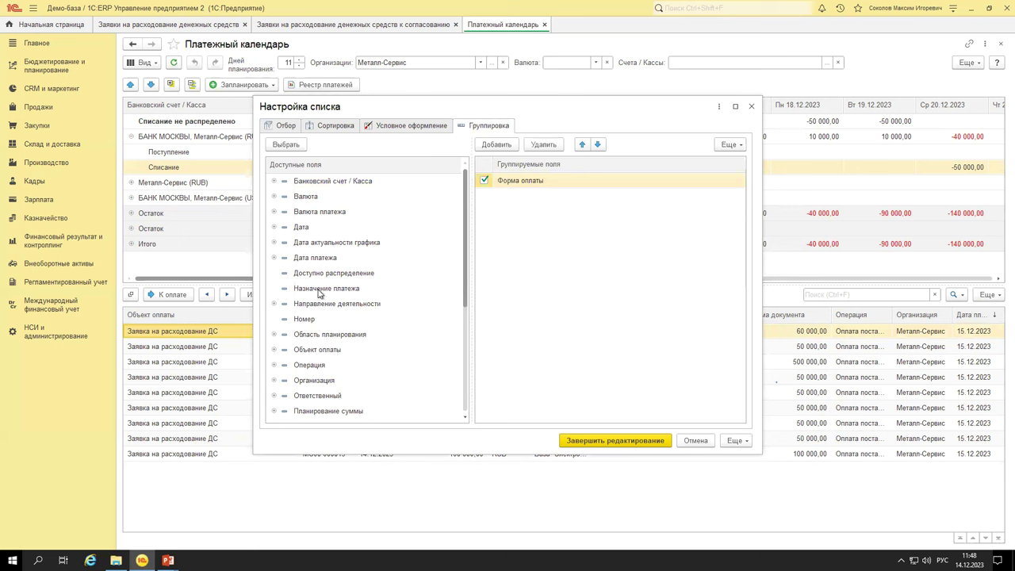
pyautogui.moveTo(334, 183); pyautogui.dragTo(517, 249)
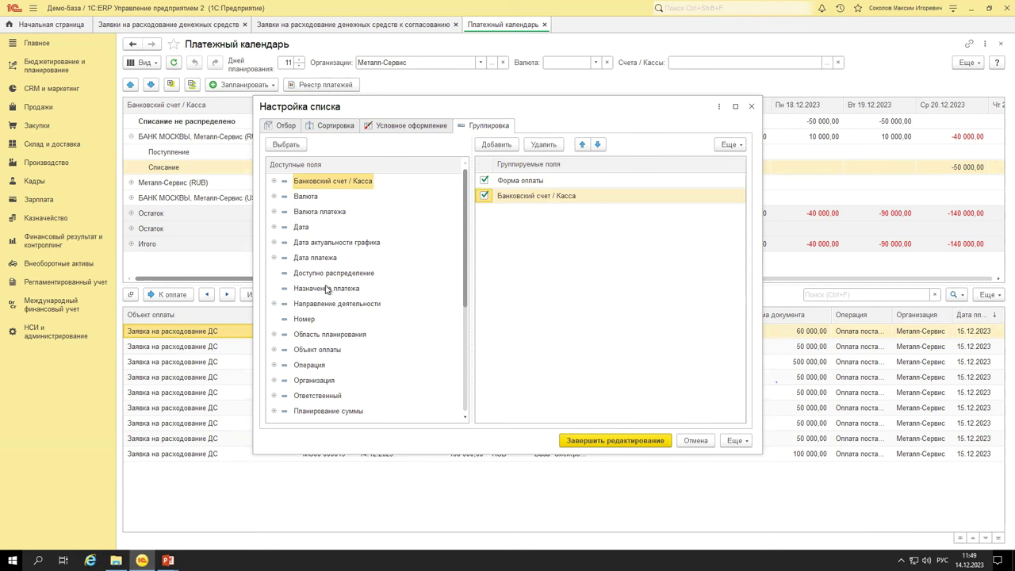
pyautogui.scroll(-3, 325, 290)
pyautogui.scroll(-1, 329, 304)
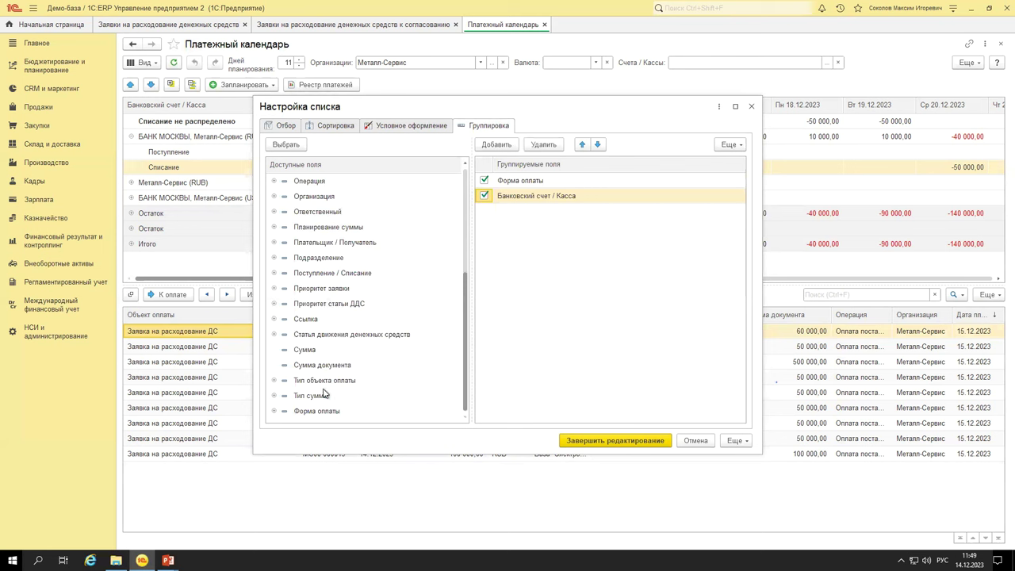
pyautogui.moveTo(321, 399); pyautogui.dragTo(557, 377)
pyautogui.click(605, 440)
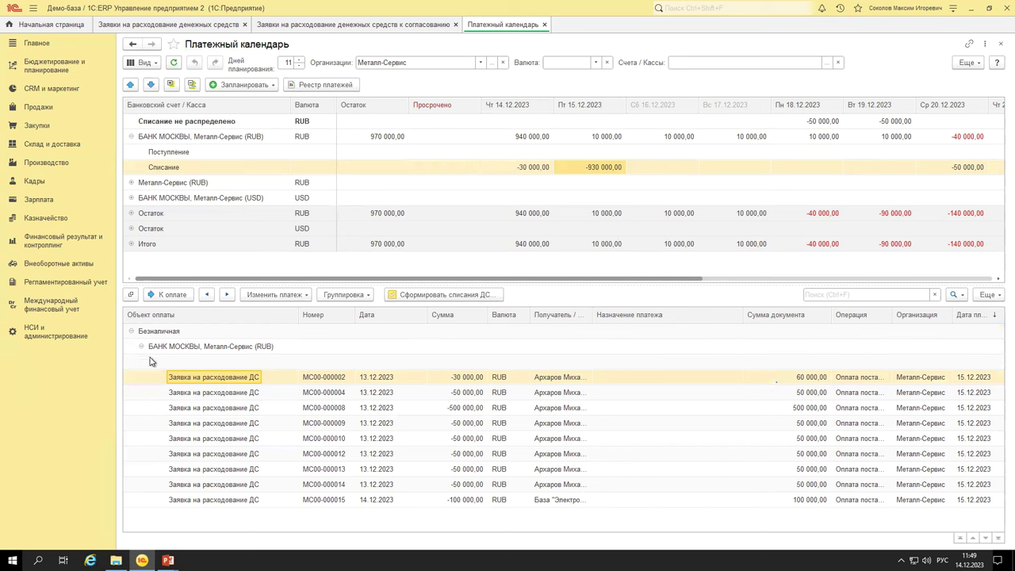
# Open the fifth expense request in the grouped payment list, review its details, and return to the payment calendar.
pyautogui.click(237, 441)
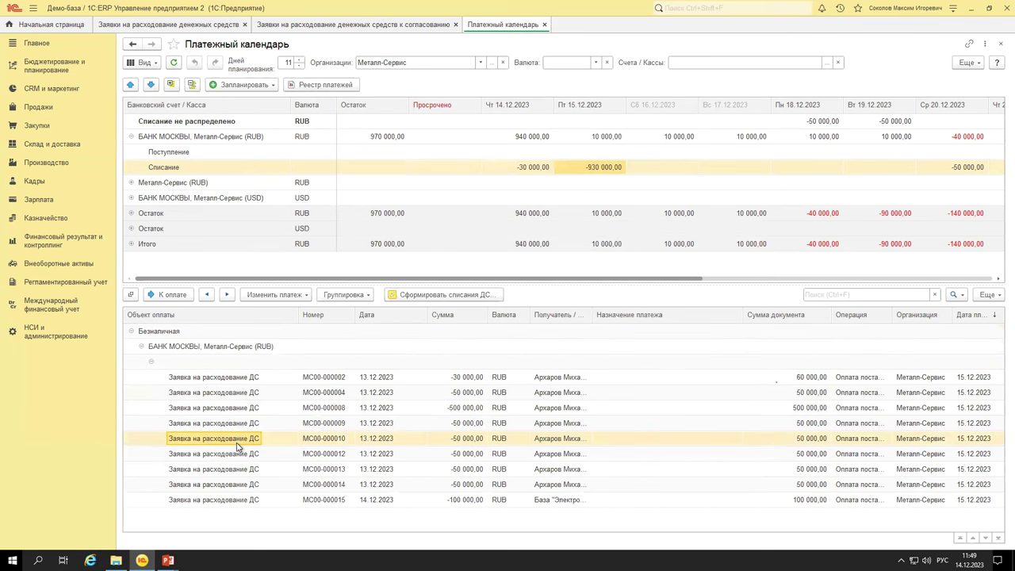
pyautogui.doubleClick(237, 442)
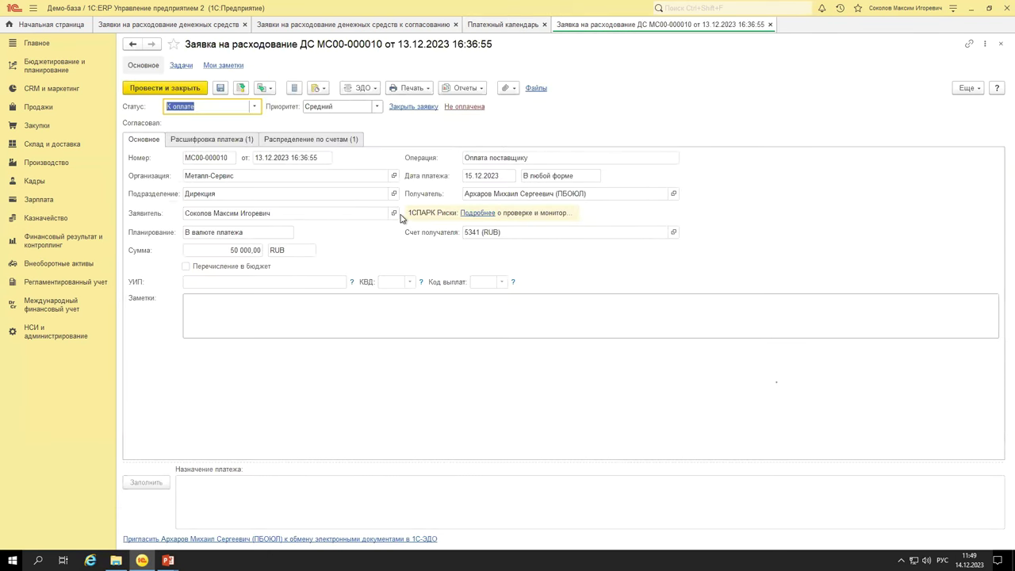
pyautogui.hotkey('ctrl', 'Return')
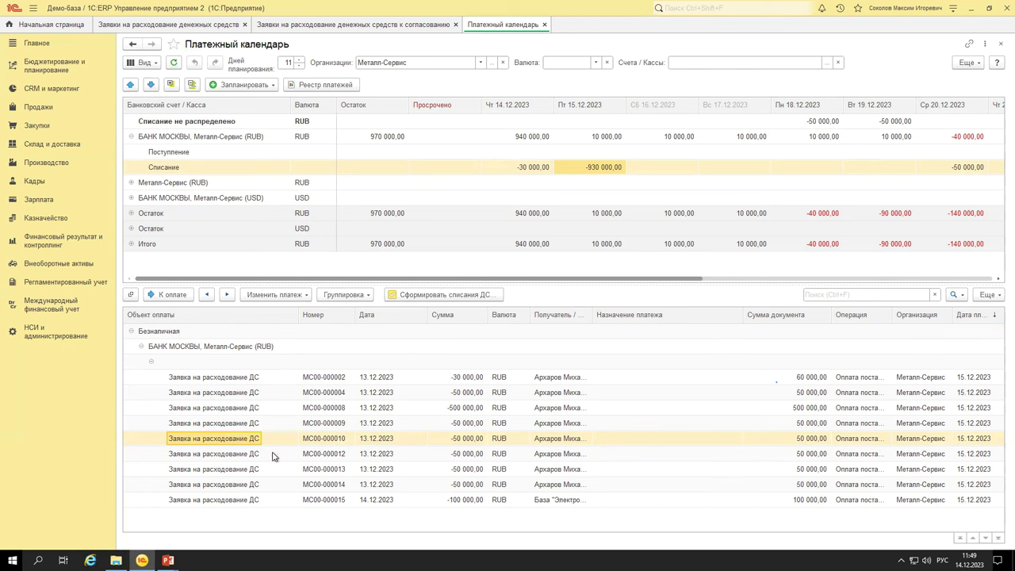
# Examine the payment form and bank account group headings of the payment list and the predefined grouping options.
pyautogui.click(161, 333)
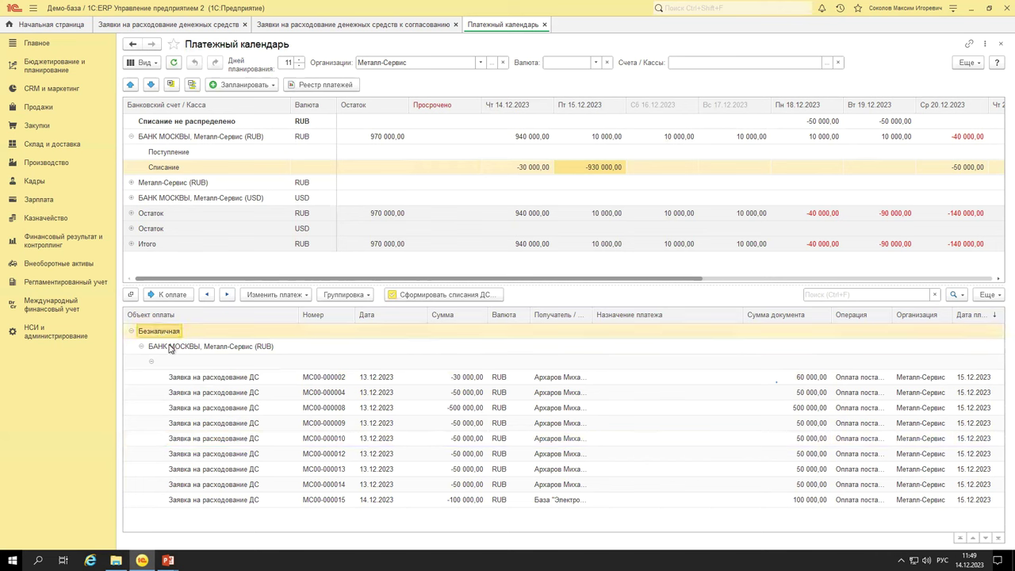
pyautogui.click(174, 349)
pyautogui.click(347, 295)
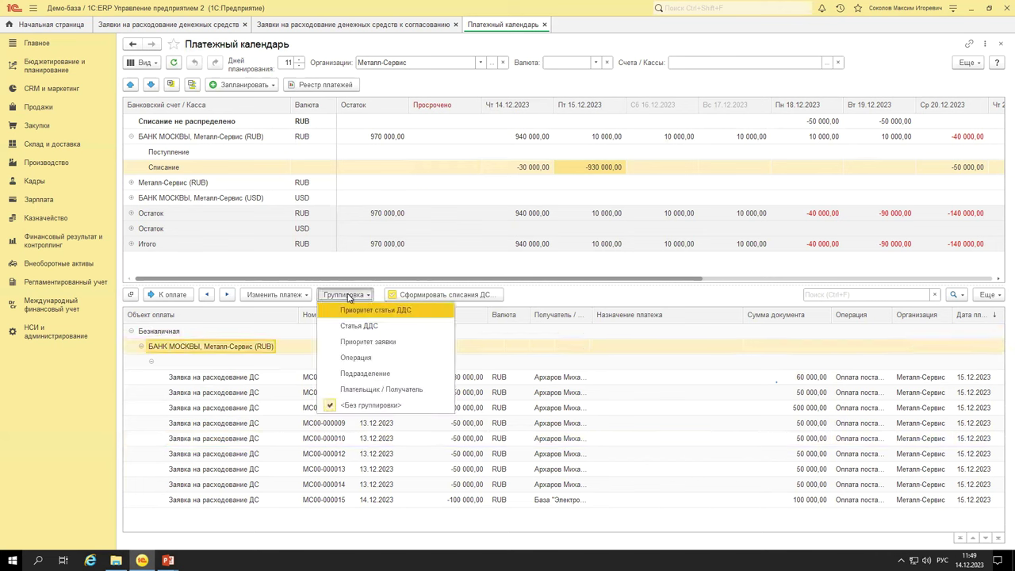
pyautogui.click(248, 425)
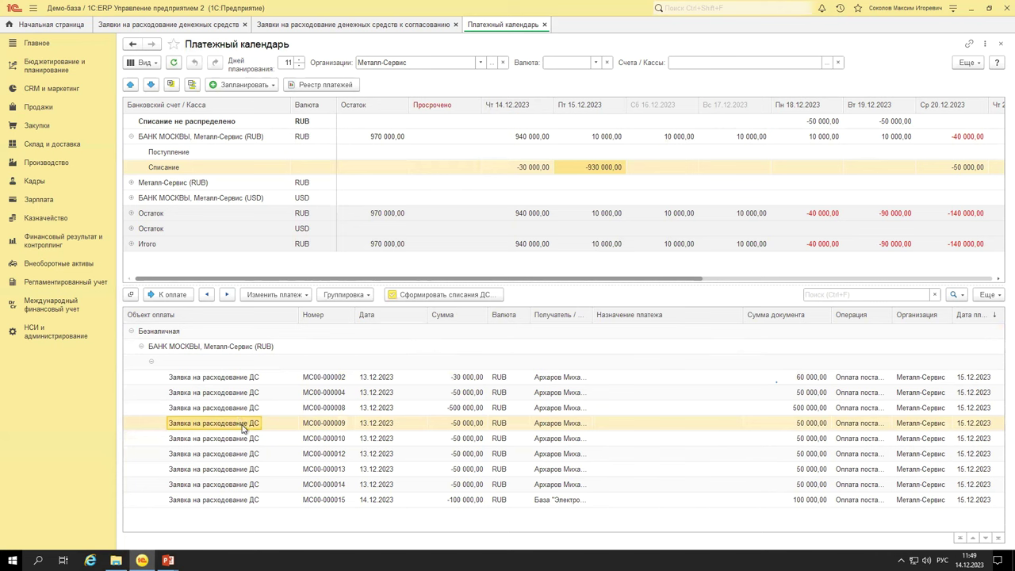
# Remove Форма оплаты, Банковский счет / Касса and Тип суммы from the payment list's grouping fields and apply the list settings.
pyautogui.click(987, 296)
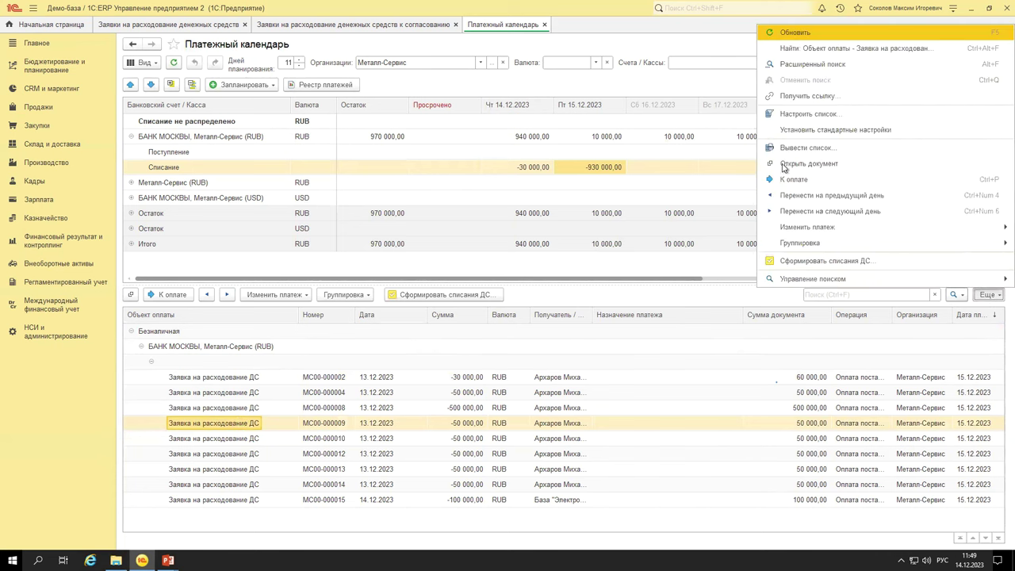
pyautogui.click(820, 115)
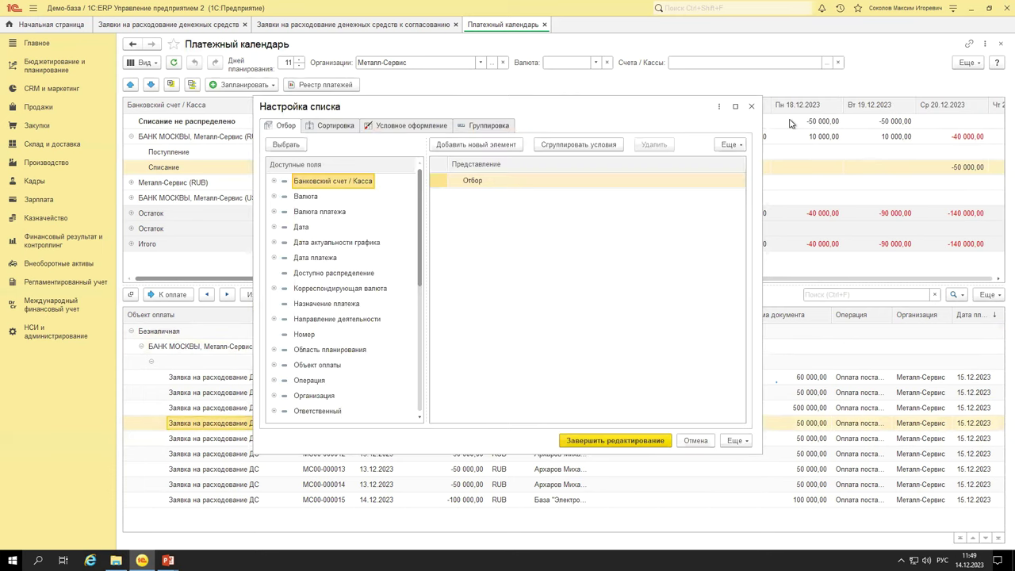
pyautogui.click(491, 127)
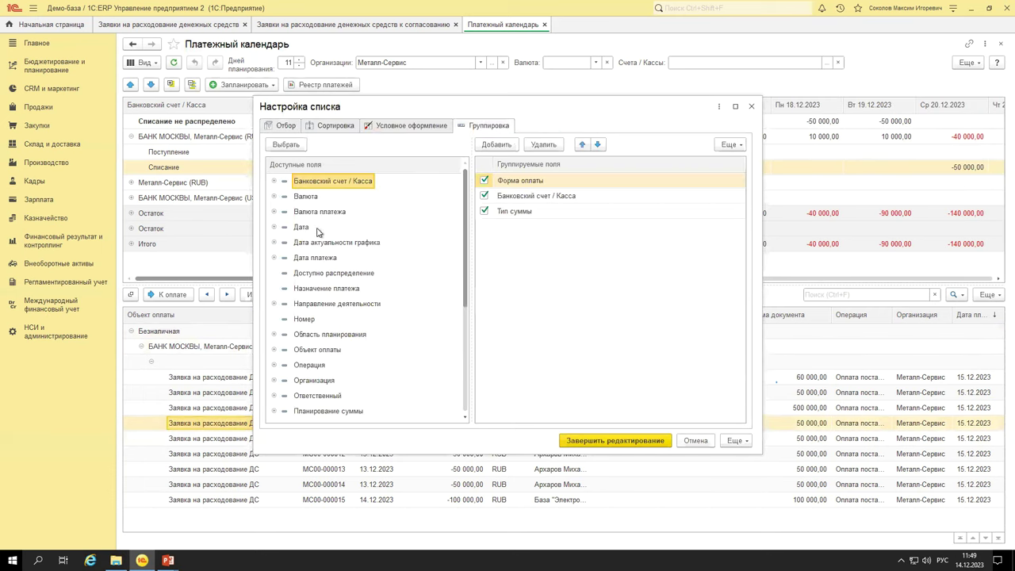
pyautogui.click(317, 366)
pyautogui.scroll(-4, 324, 357)
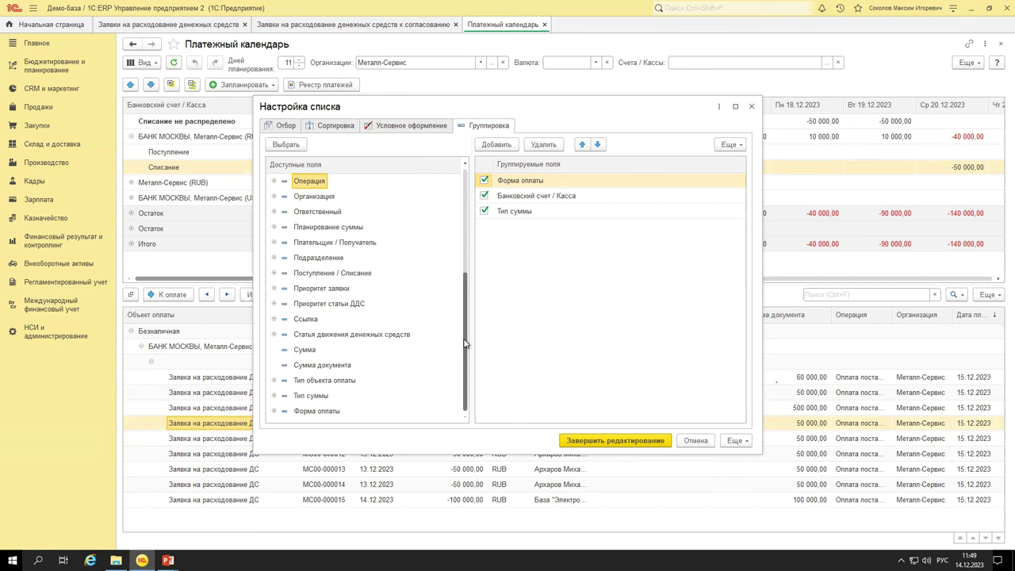
pyautogui.scroll(4, 343, 384)
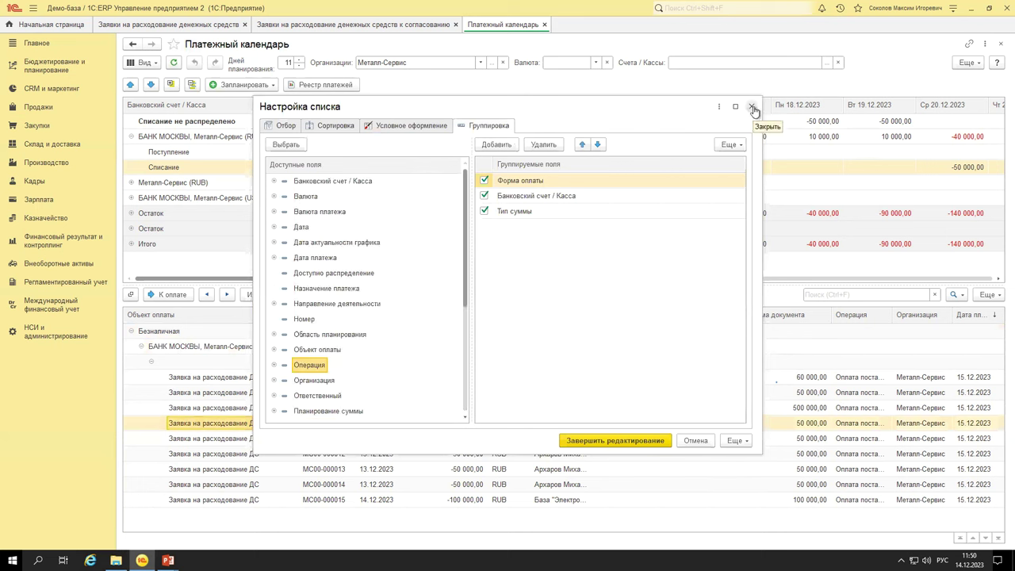
pyautogui.click(540, 186)
pyautogui.click(544, 144)
pyautogui.click(544, 144)
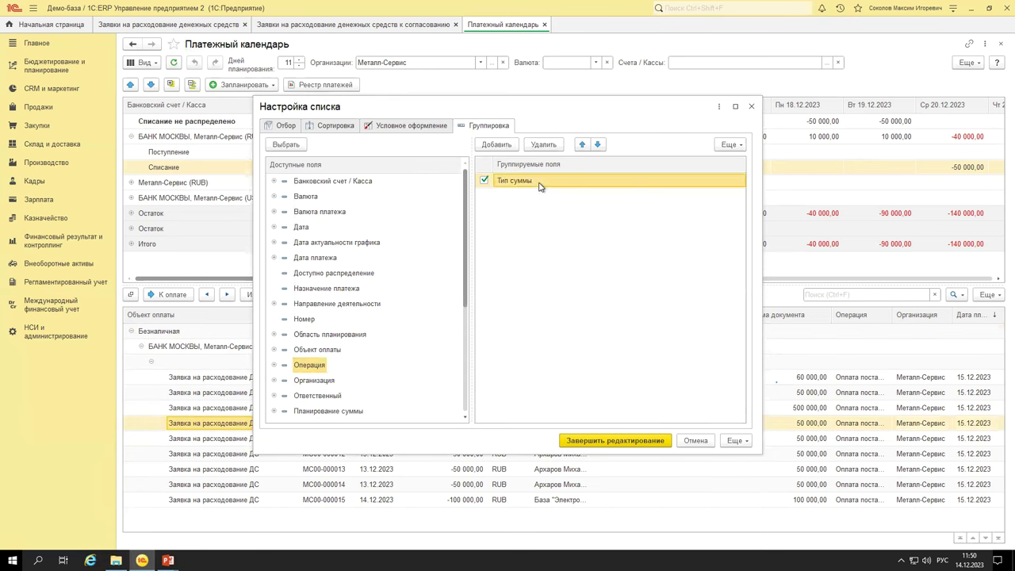
pyautogui.click(543, 144)
pyautogui.click(612, 442)
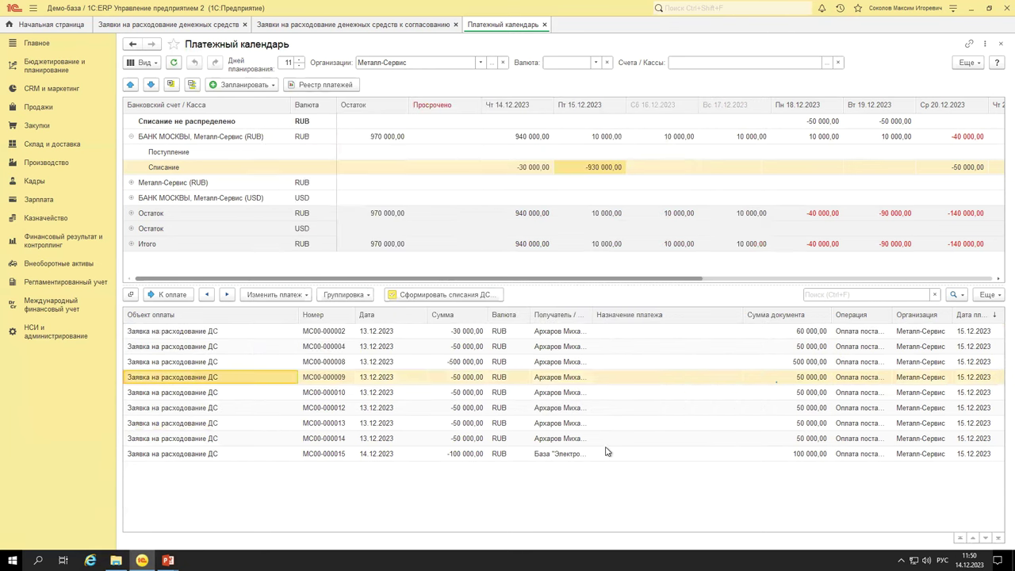
# Compare the БАНК МОСКВЫ withdrawals for 14.12.2023 and 15.12.2023 in the payment calendar and its payment list.
pyautogui.click(543, 408)
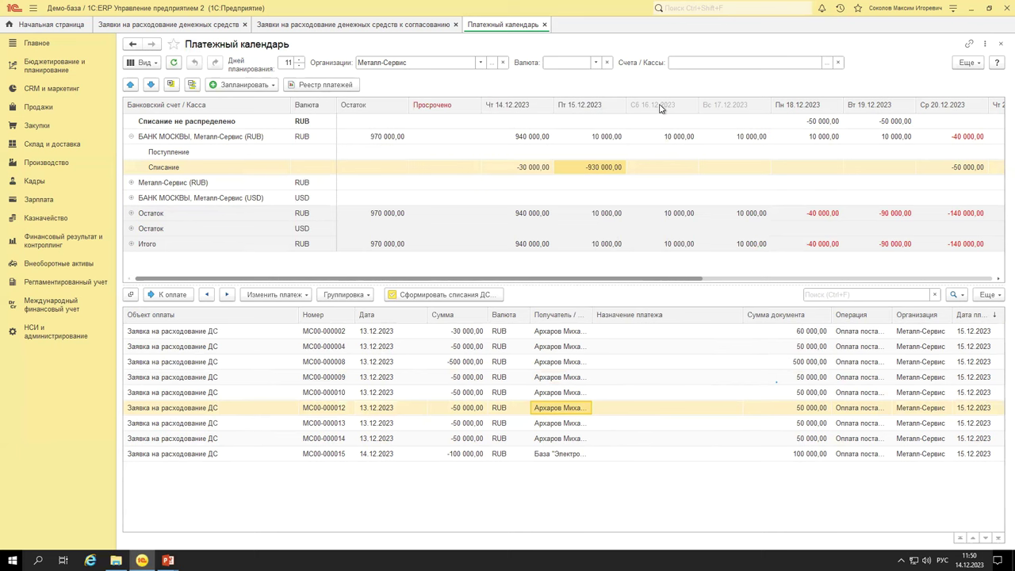
pyautogui.click(543, 174)
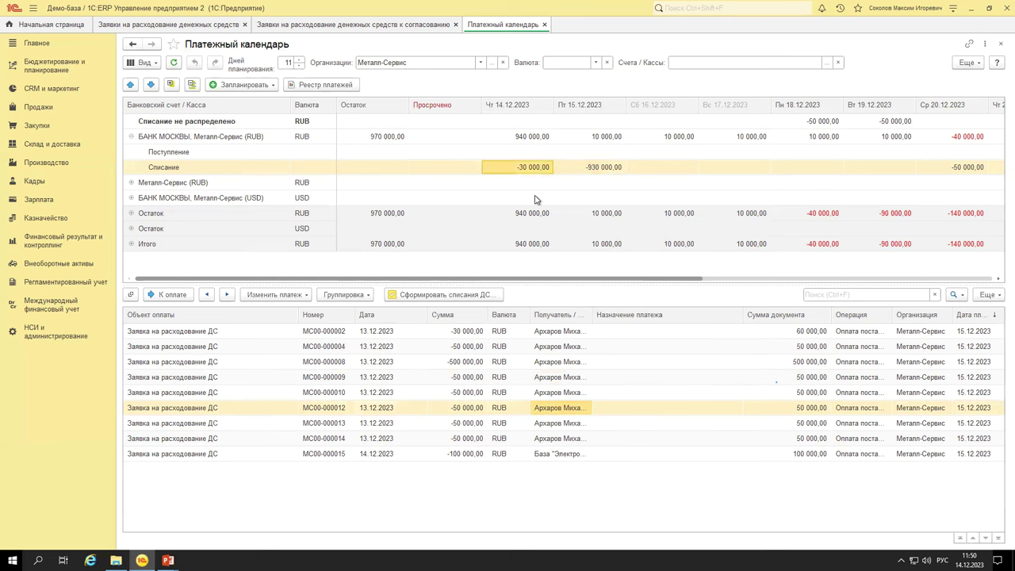
pyautogui.click(464, 330)
pyautogui.click(590, 168)
# Split the 100 000 payment to База "Электротовары" with a new 67 500 payment on 14.12.2023, and check that day's withdrawals.
pyautogui.click(441, 457)
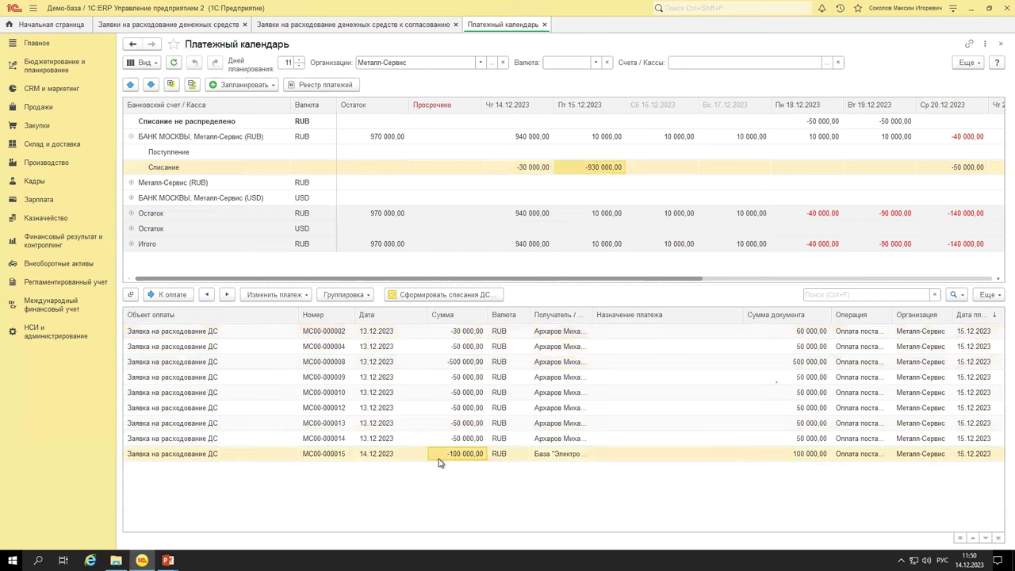
pyautogui.click(274, 294)
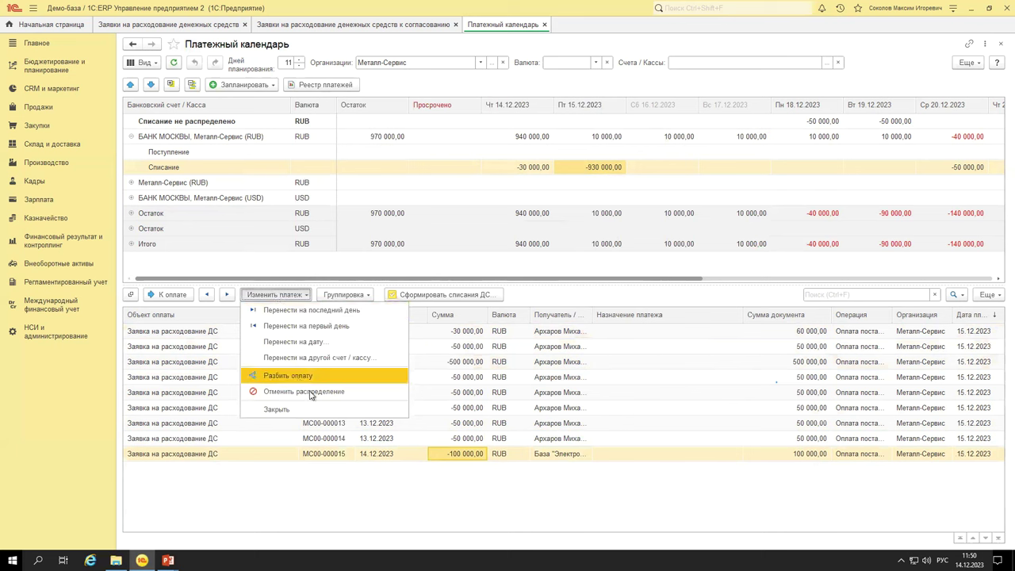
pyautogui.click(290, 376)
pyautogui.click(634, 265)
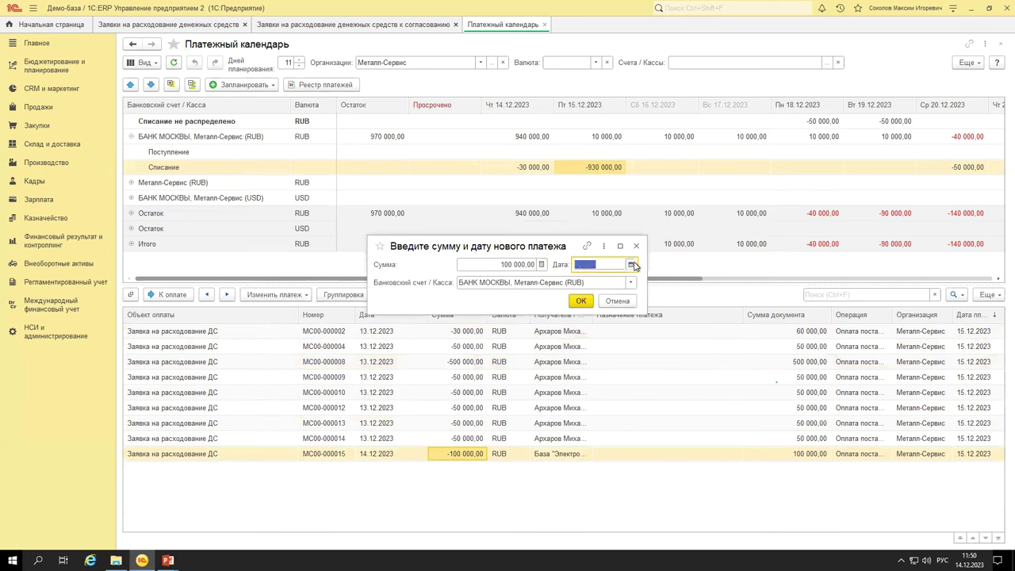
pyautogui.click(635, 266)
pyautogui.click(705, 353)
pyautogui.click(516, 267)
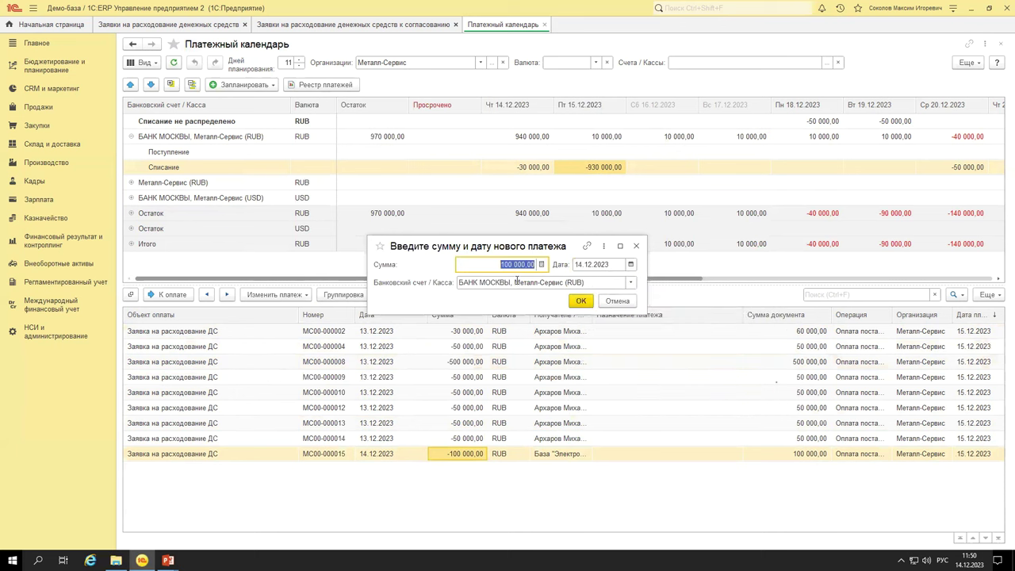
pyautogui.write('50000')
pyautogui.click(581, 302)
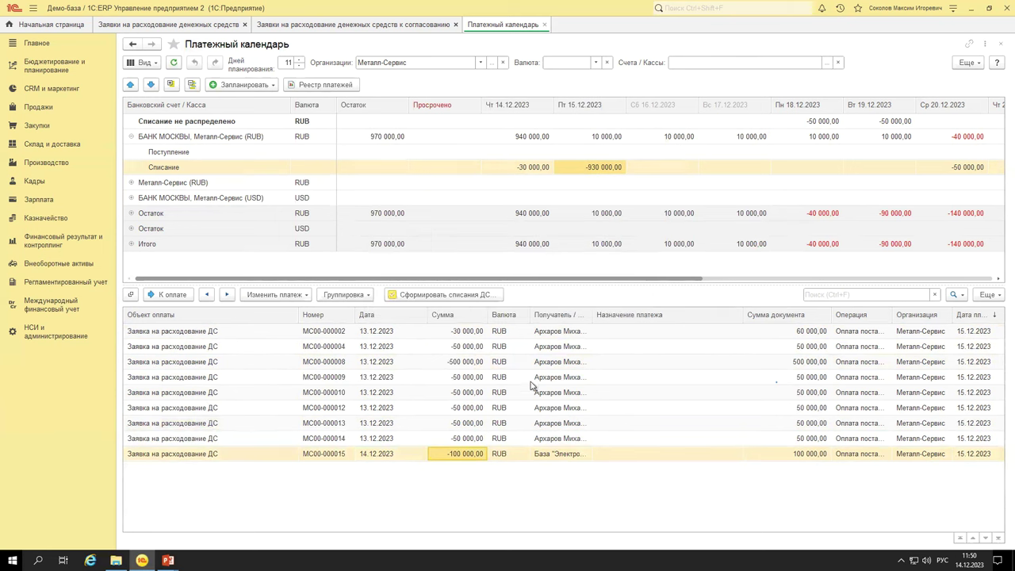
pyautogui.click(540, 166)
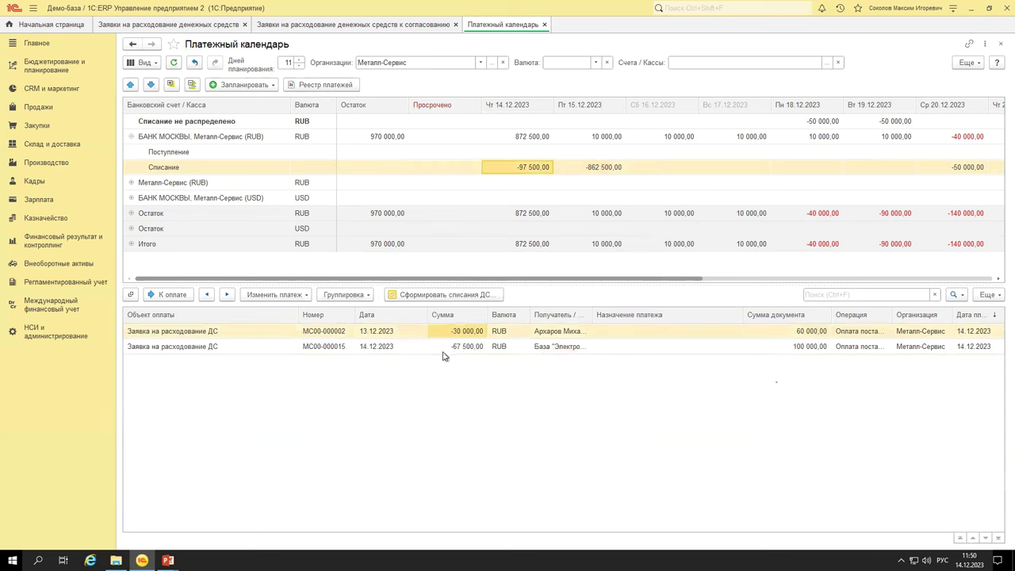
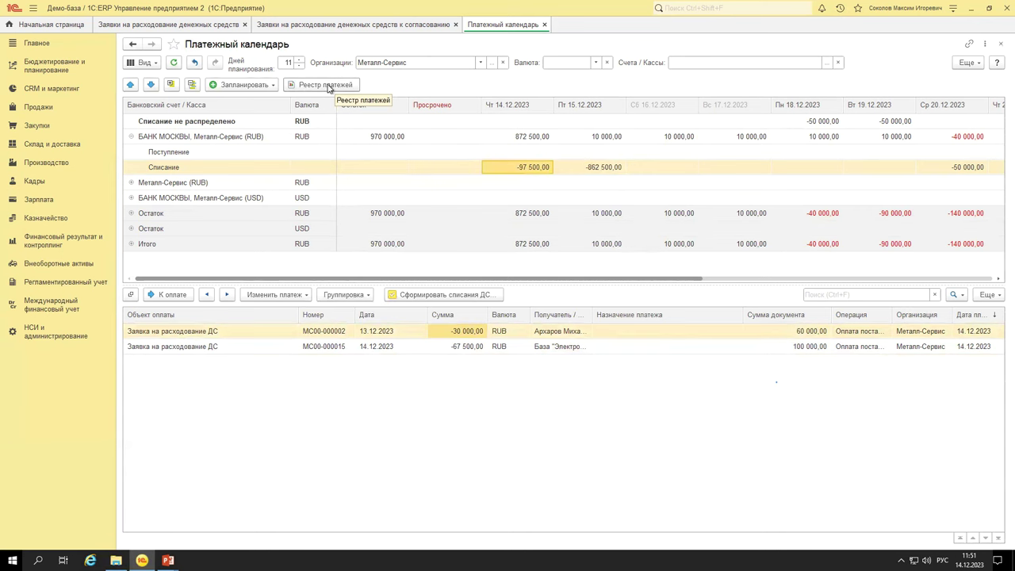
# Generate the Реестр платежей report and sum the two parts of the База "Электротовары" payment.
pyautogui.click(329, 86)
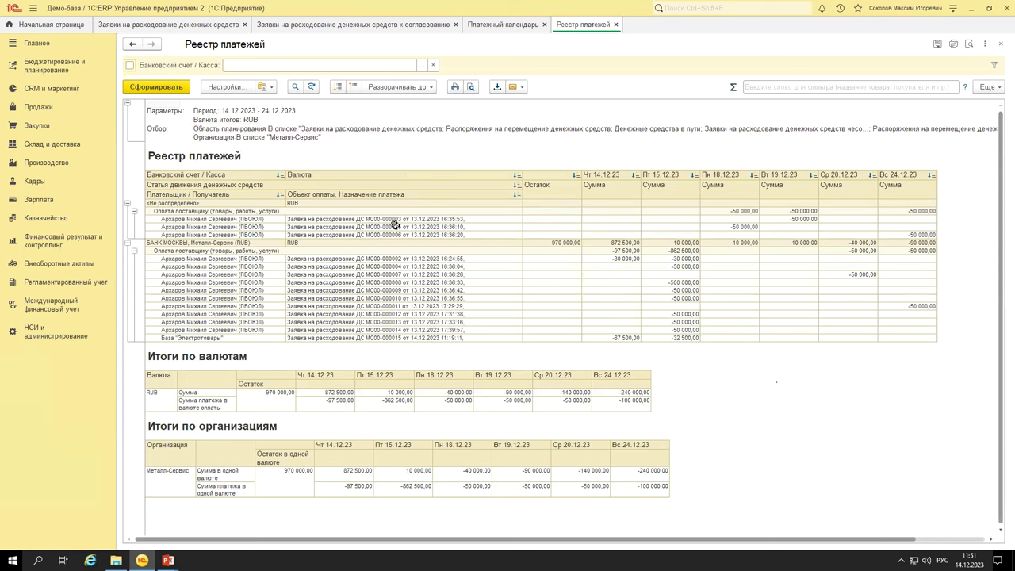
pyautogui.moveTo(630, 338); pyautogui.dragTo(666, 339)
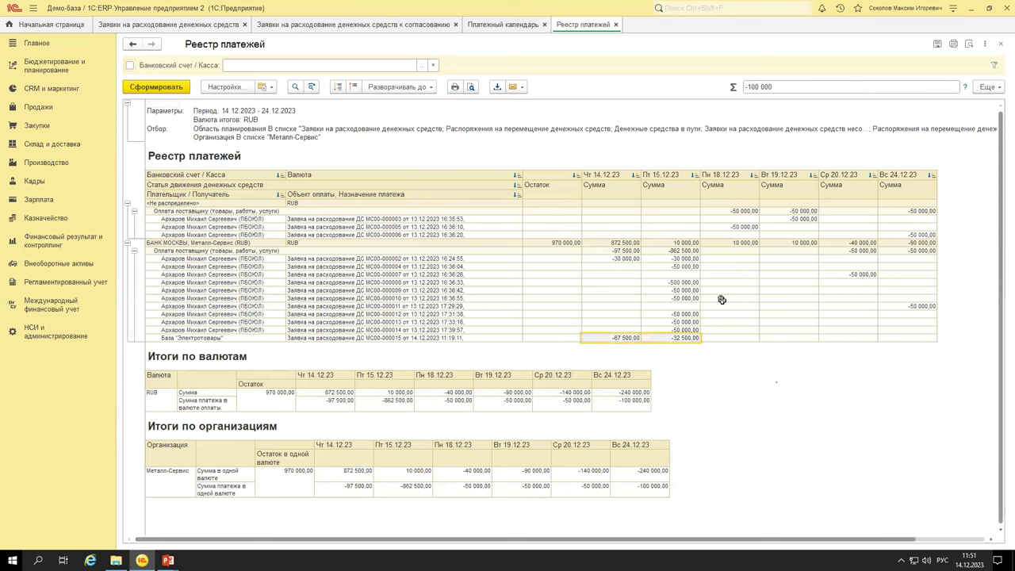
# Examine the structure of the Реестр платежей report in its settings, including the rows and columns of the main table, and close the settings.
pyautogui.click(226, 87)
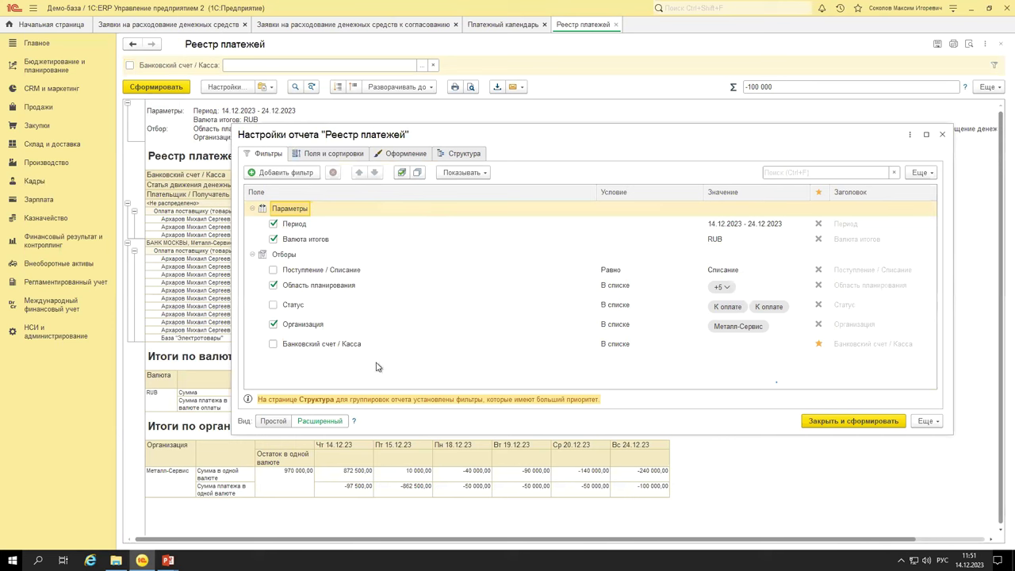
pyautogui.click(455, 155)
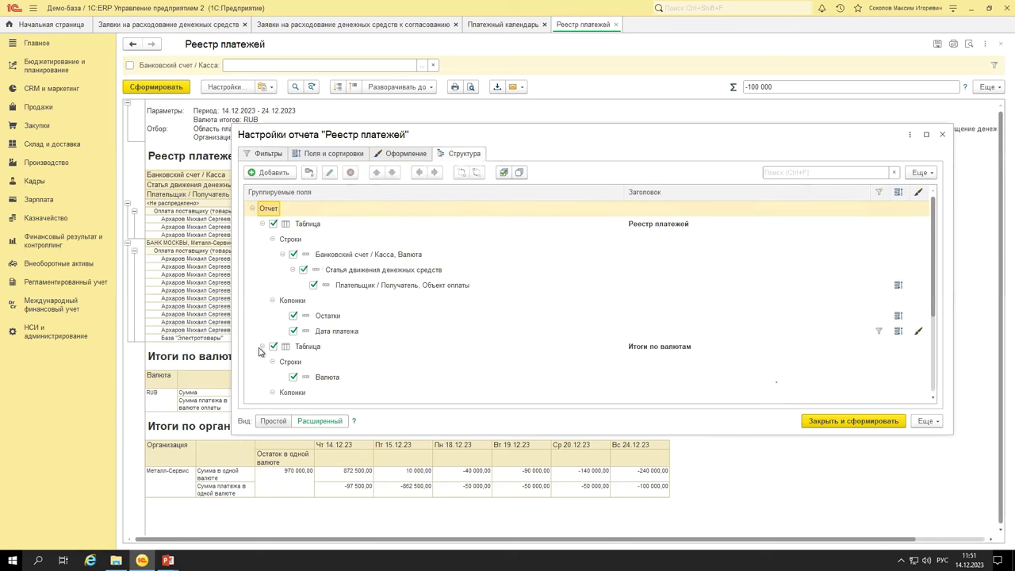
pyautogui.click(263, 347)
pyautogui.click(263, 362)
pyautogui.click(308, 226)
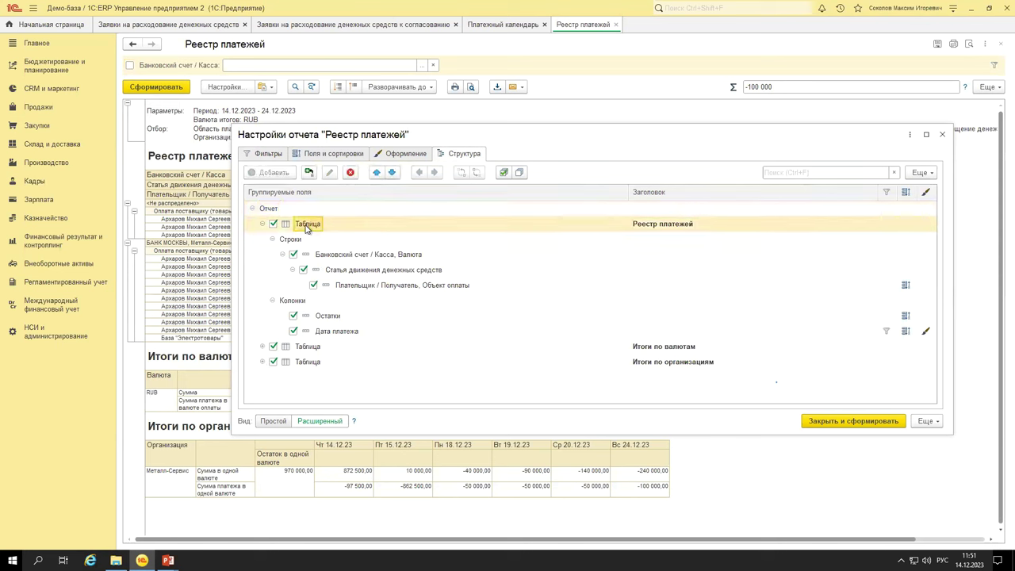
pyautogui.click(290, 239)
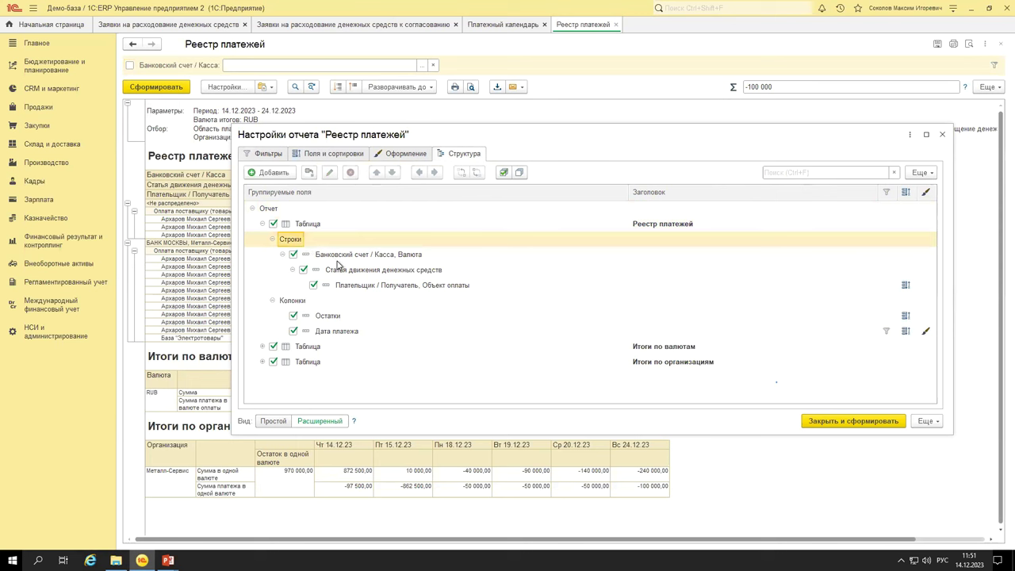
pyautogui.click(301, 302)
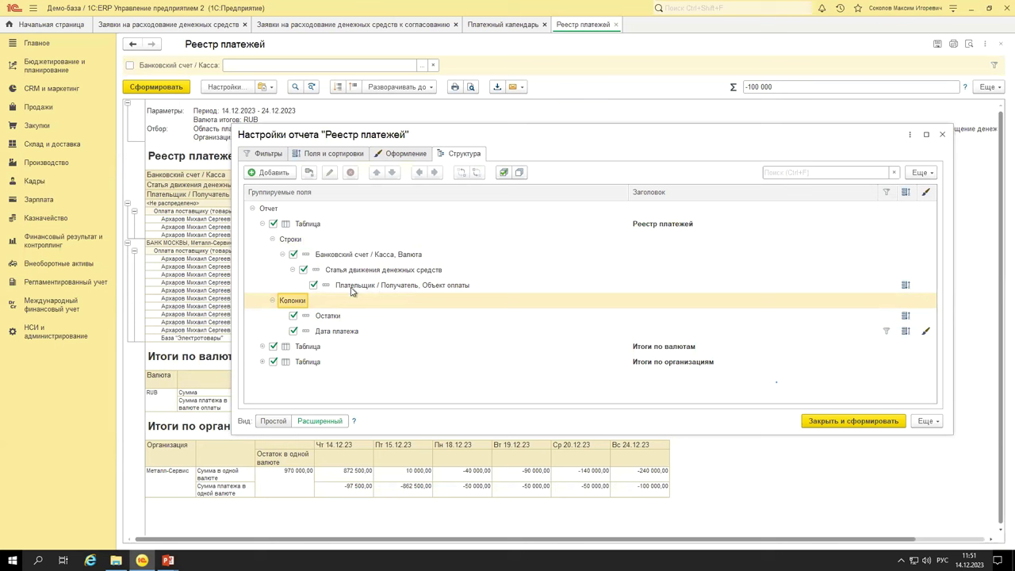
pyautogui.click(941, 138)
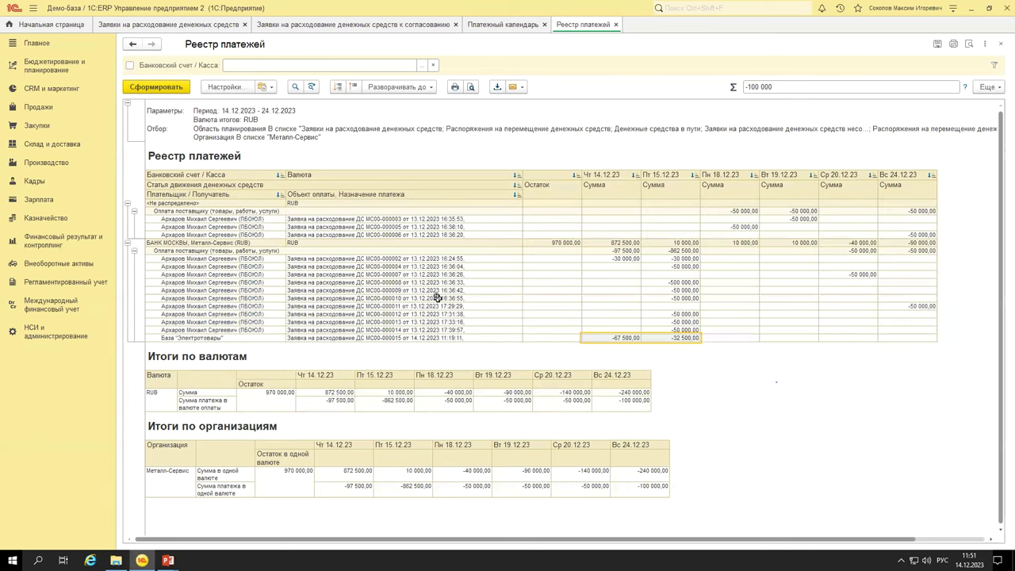
# Look over the file formats available for saving the payment register and cancel the save.
pyautogui.click(938, 44)
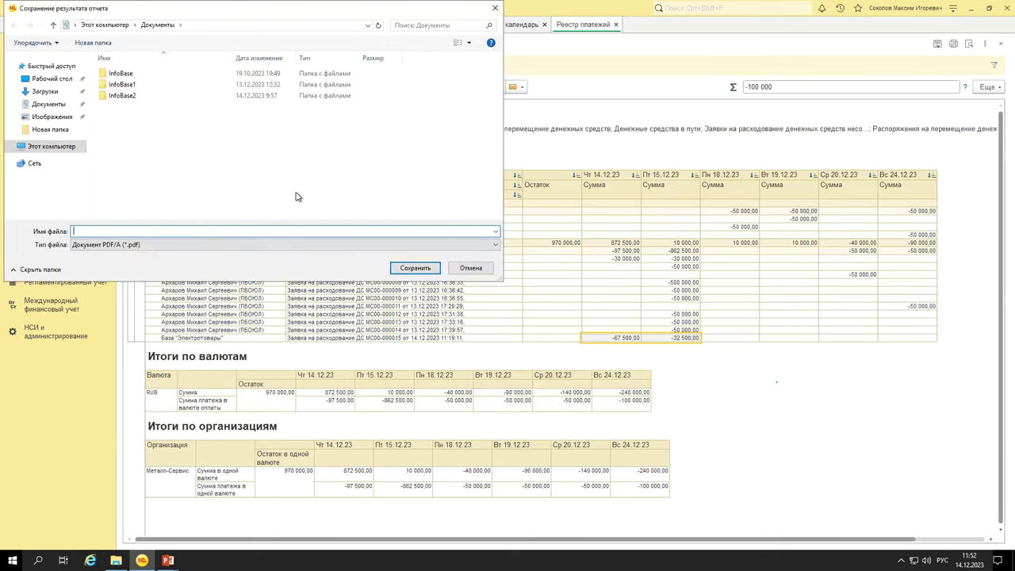
pyautogui.click(300, 246)
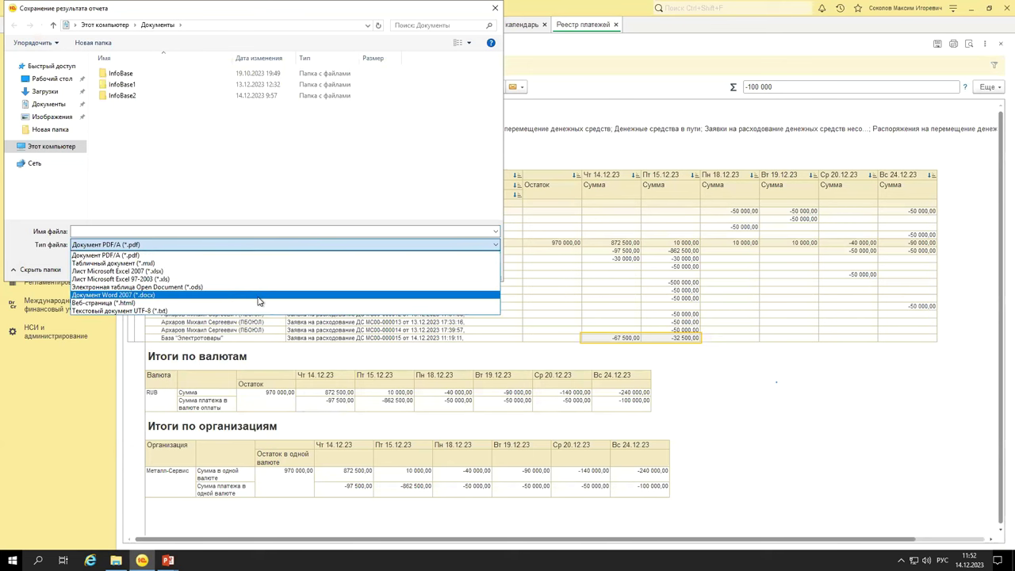
pyautogui.click(518, 265)
pyautogui.press('Escape')
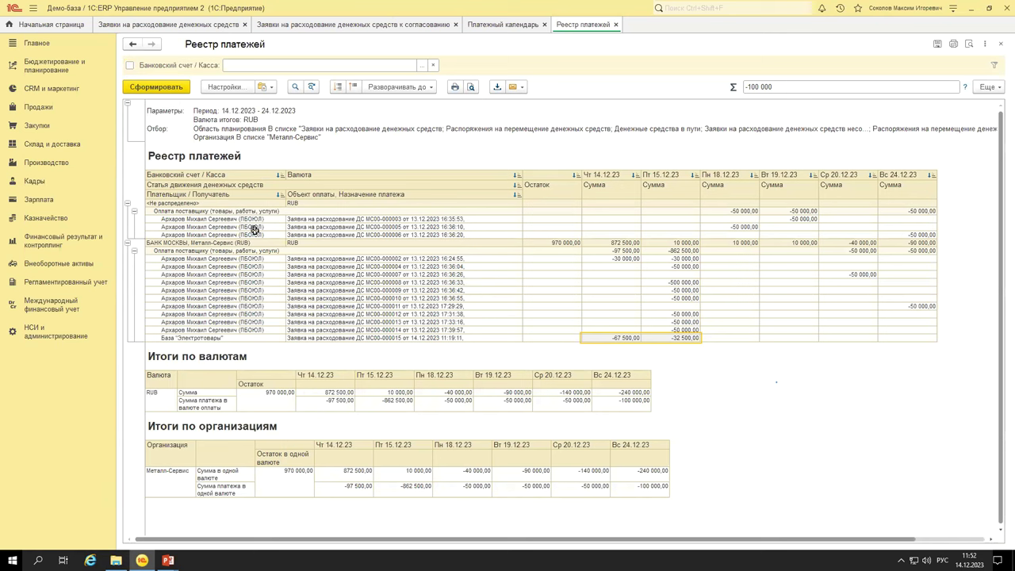
# Review the recipients and payment objects of the undistributed requests in the payment register.
pyautogui.moveTo(248, 217); pyautogui.dragTo(248, 234)
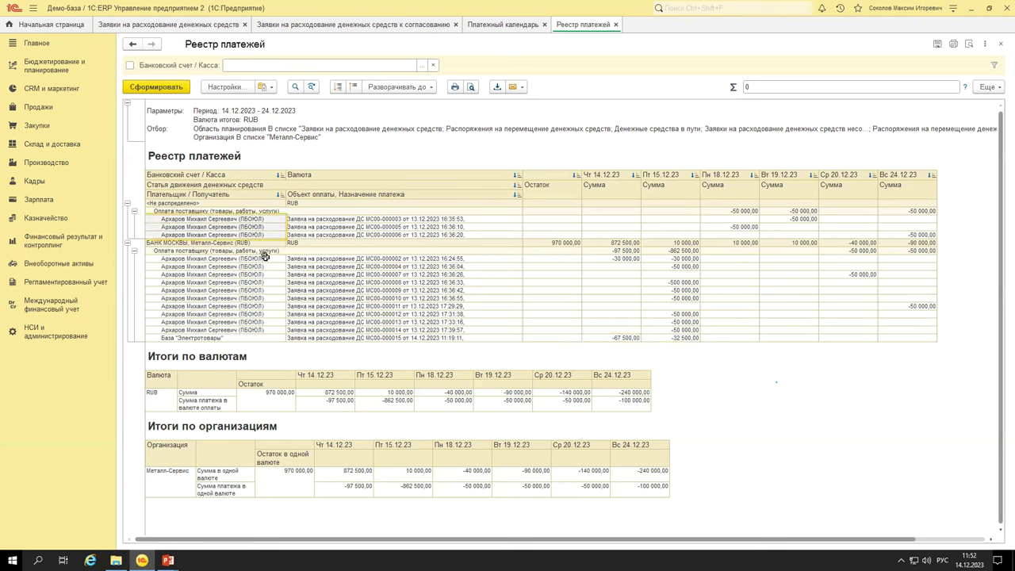
pyautogui.moveTo(311, 220); pyautogui.dragTo(311, 232)
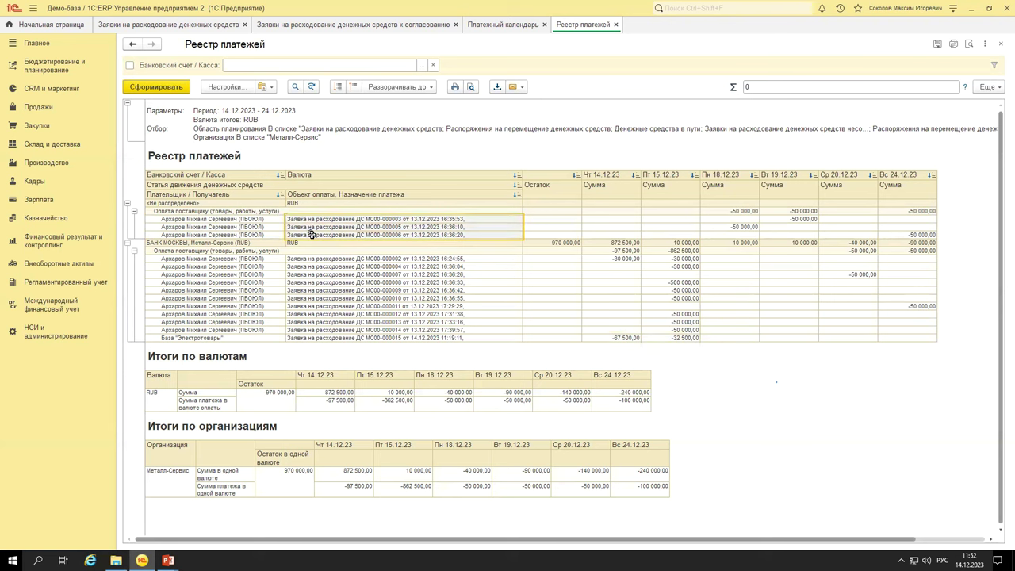
# Duplicate the Плательщик / Получатель, Объект оплаты row grouping in the report structure, and remove Объект оплаты and the extra field from the copy.
pyautogui.click(226, 86)
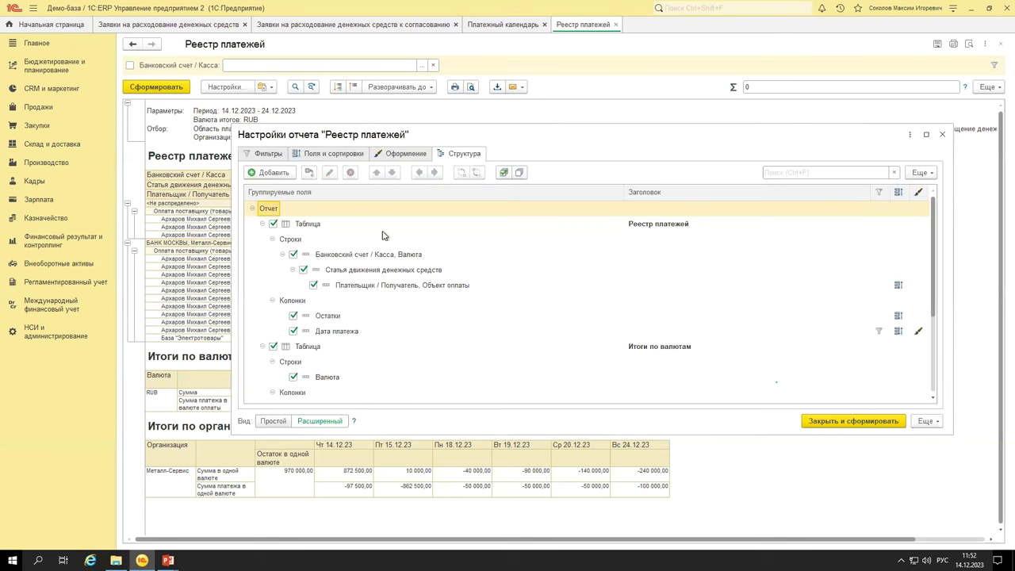
pyautogui.click(376, 285)
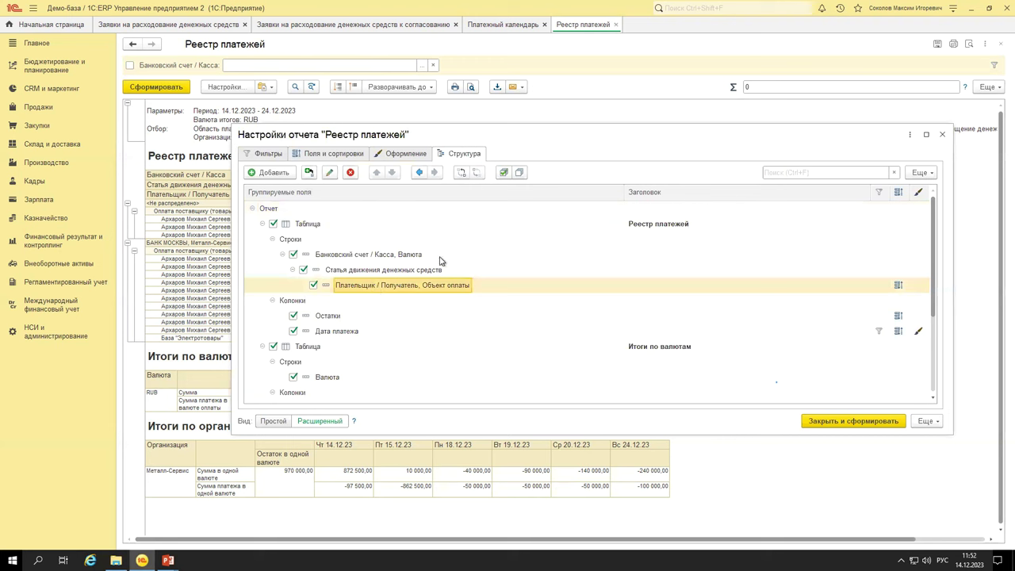
pyautogui.press('F9')
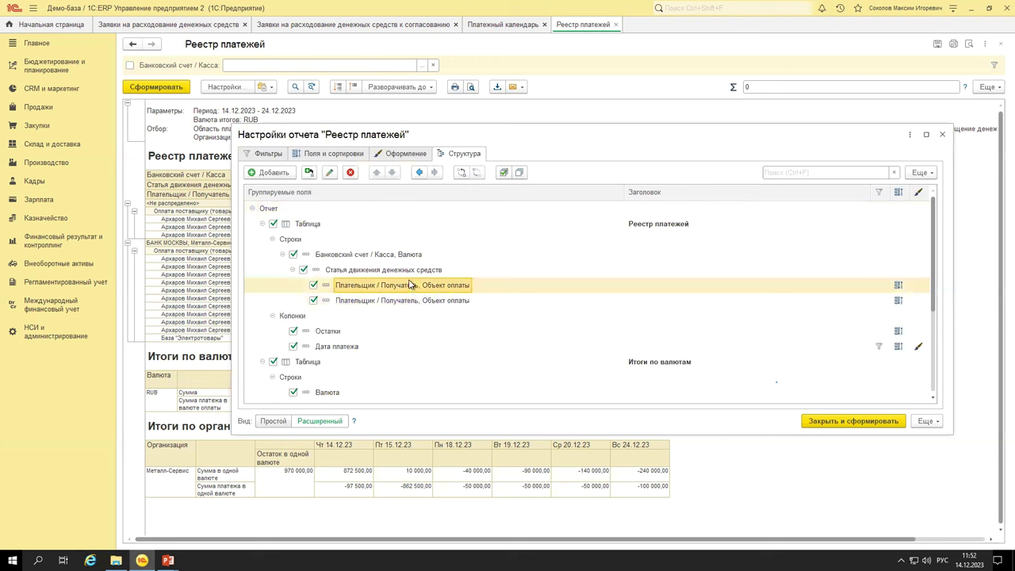
pyautogui.doubleClick(410, 286)
pyautogui.click(273, 267)
pyautogui.press('Delete')
pyautogui.click(359, 196)
pyautogui.click(311, 269)
pyautogui.press('Delete')
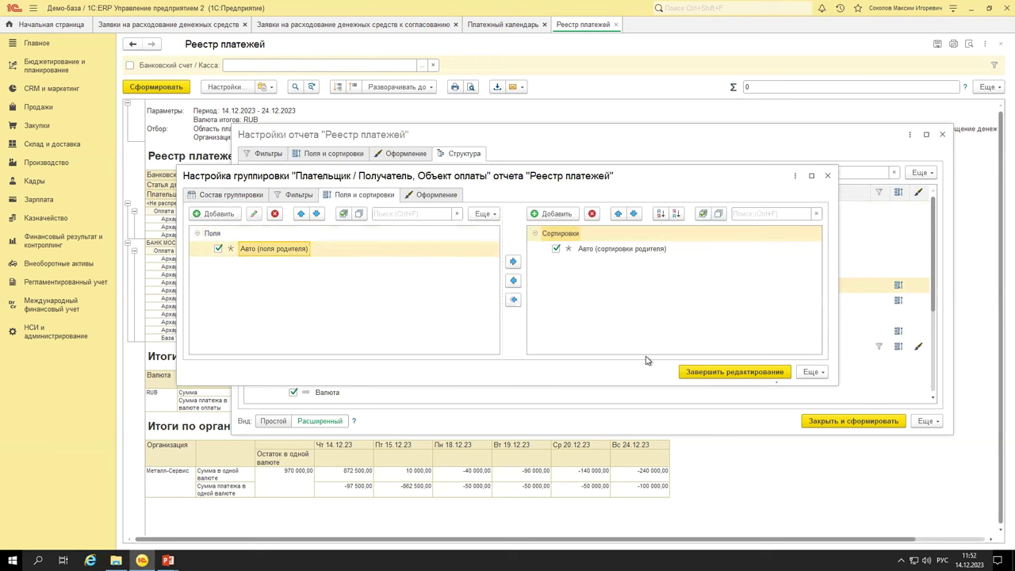
pyautogui.click(686, 371)
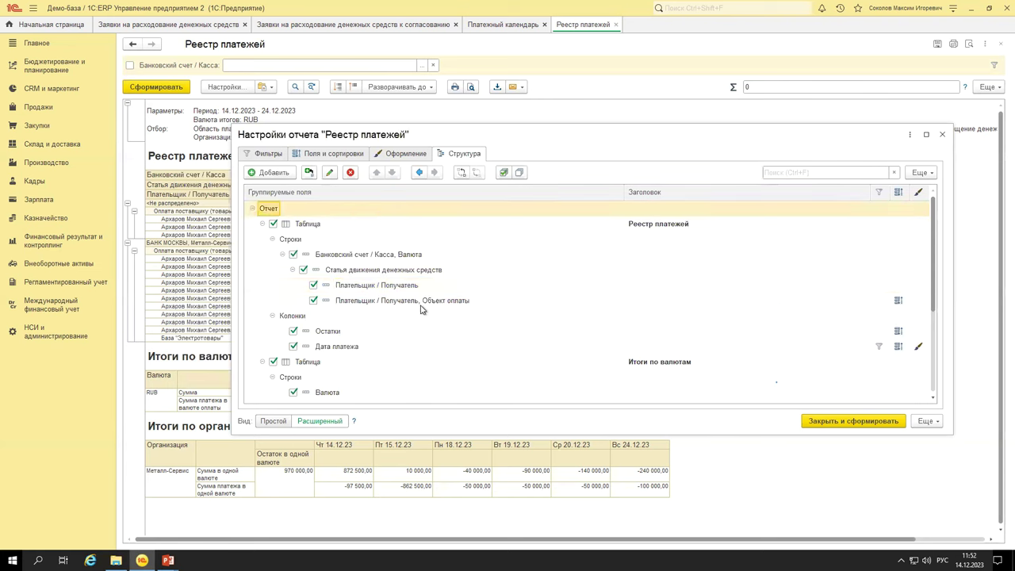
# Reduce the second grouping to Объект оплаты only, nest it under Плательщик / Получатель, and regenerate the report.
pyautogui.click(410, 299)
pyautogui.doubleClick(410, 298)
pyautogui.click(281, 217)
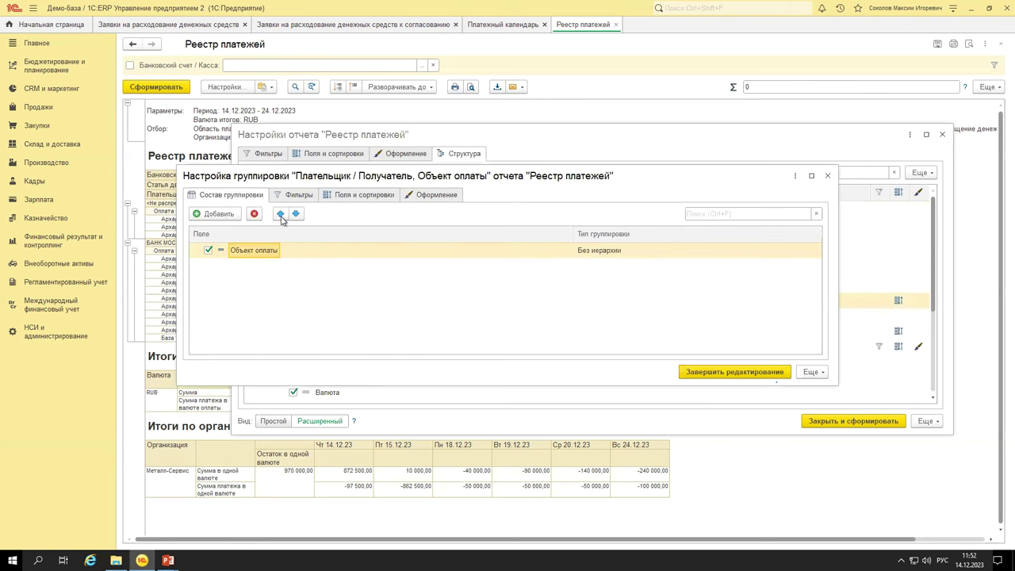
pyautogui.click(336, 194)
pyautogui.click(739, 371)
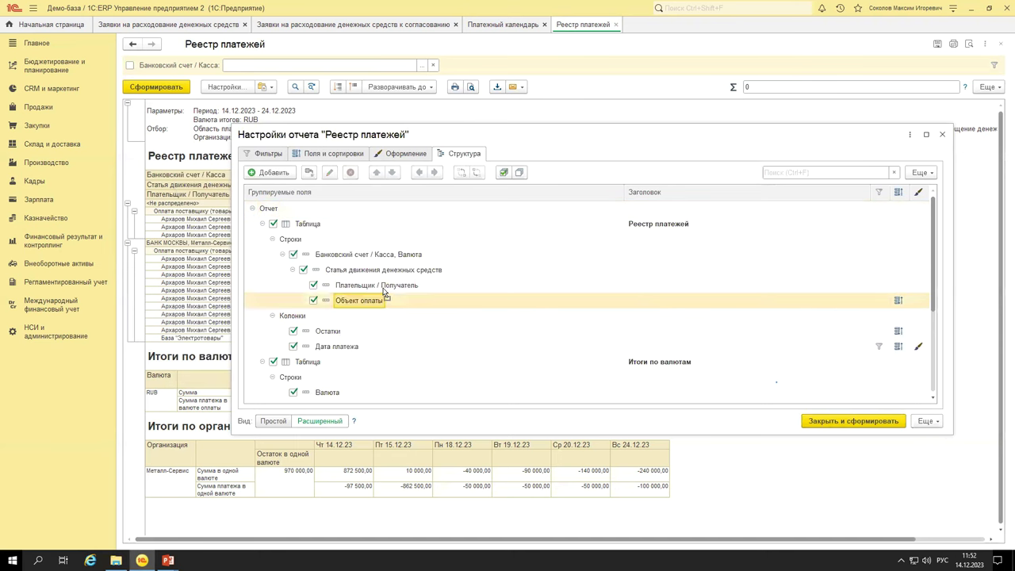
pyautogui.click(353, 303)
pyautogui.click(837, 424)
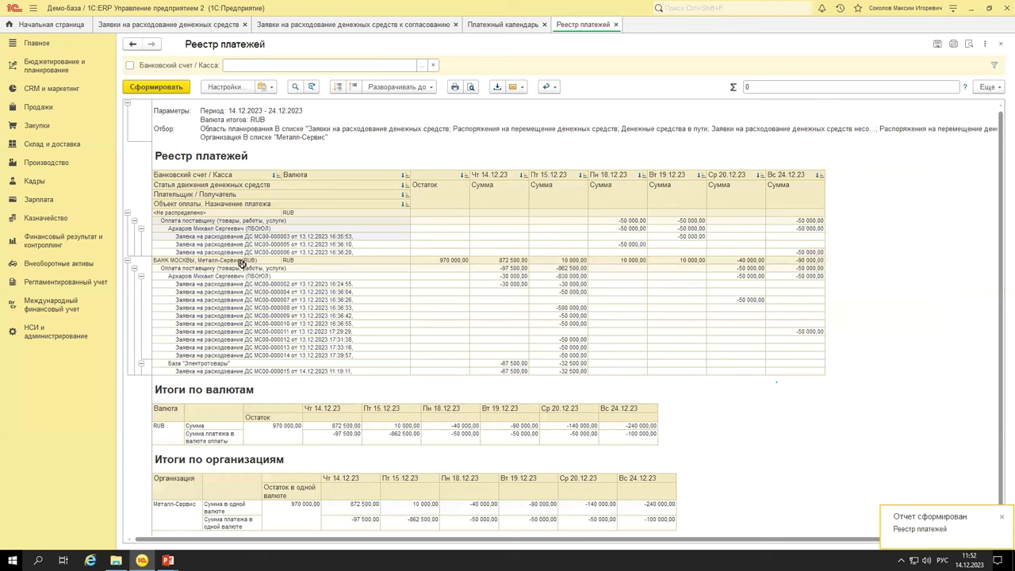
# Review how the expense requests are grouped under each recipient, both in the undistributed section and under the bank account.
pyautogui.click(199, 229)
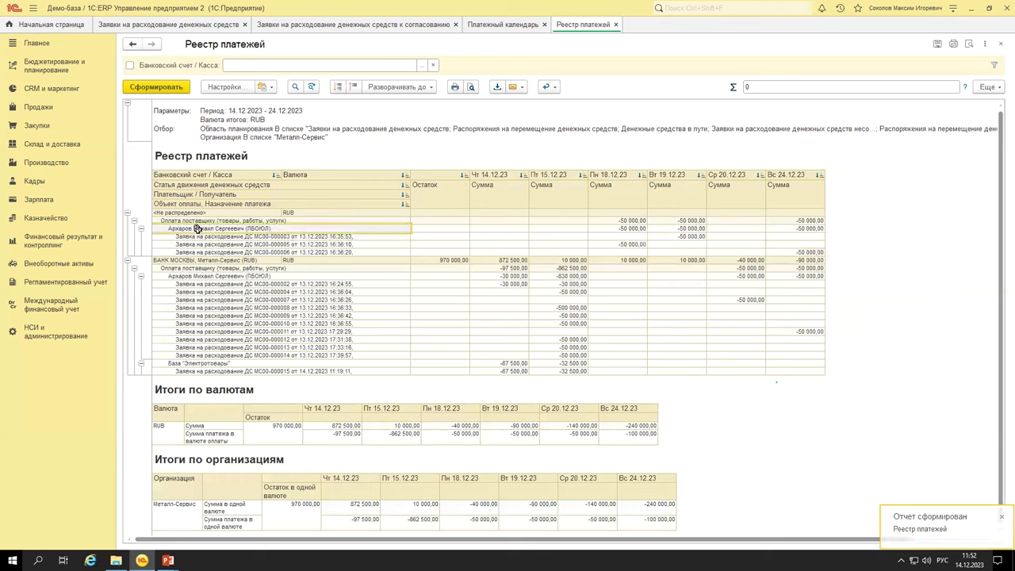
pyautogui.click(449, 245)
pyautogui.click(226, 236)
pyautogui.click(201, 228)
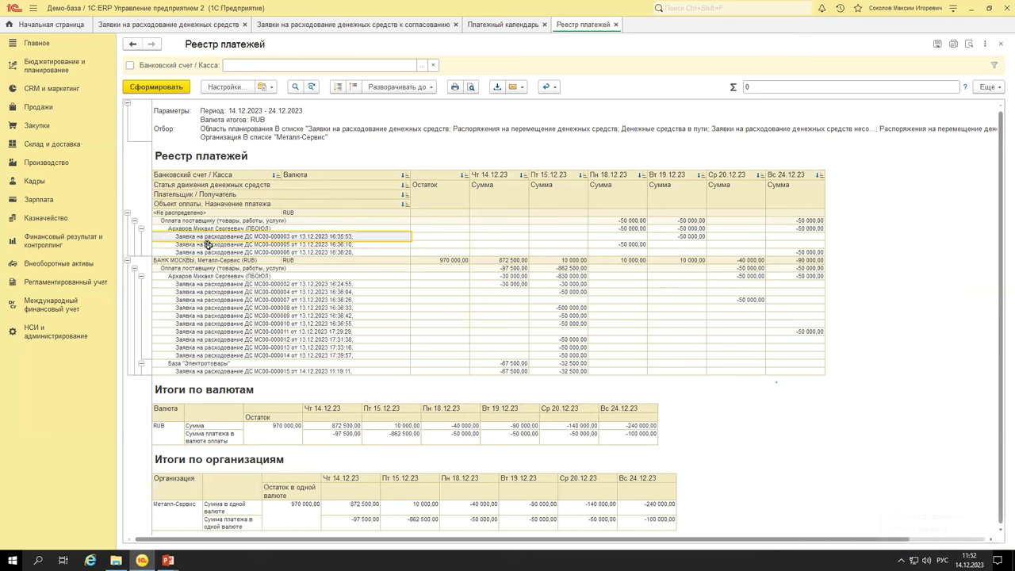
pyautogui.scroll(1, 230, 273)
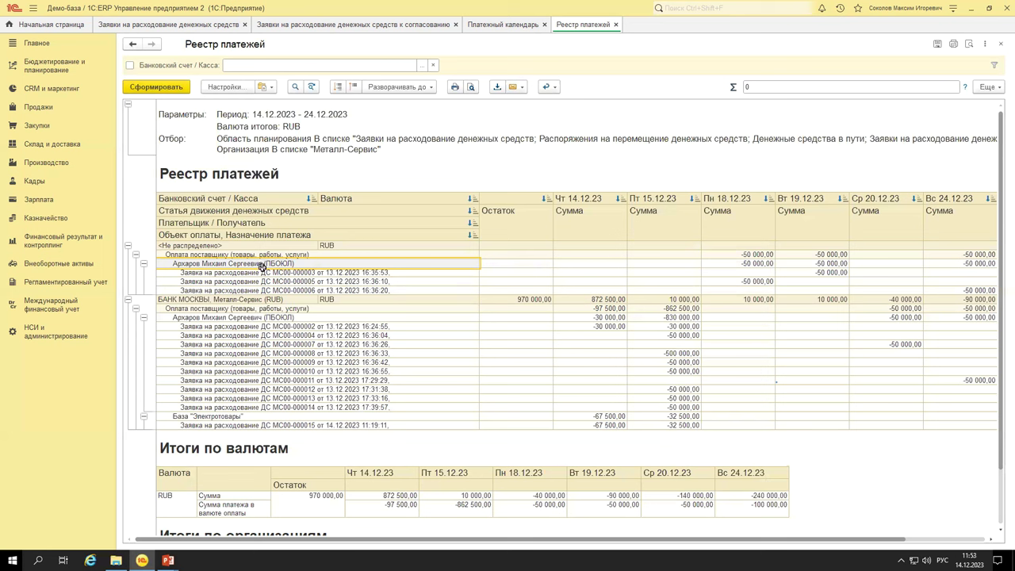
pyautogui.moveTo(227, 272); pyautogui.dragTo(232, 288)
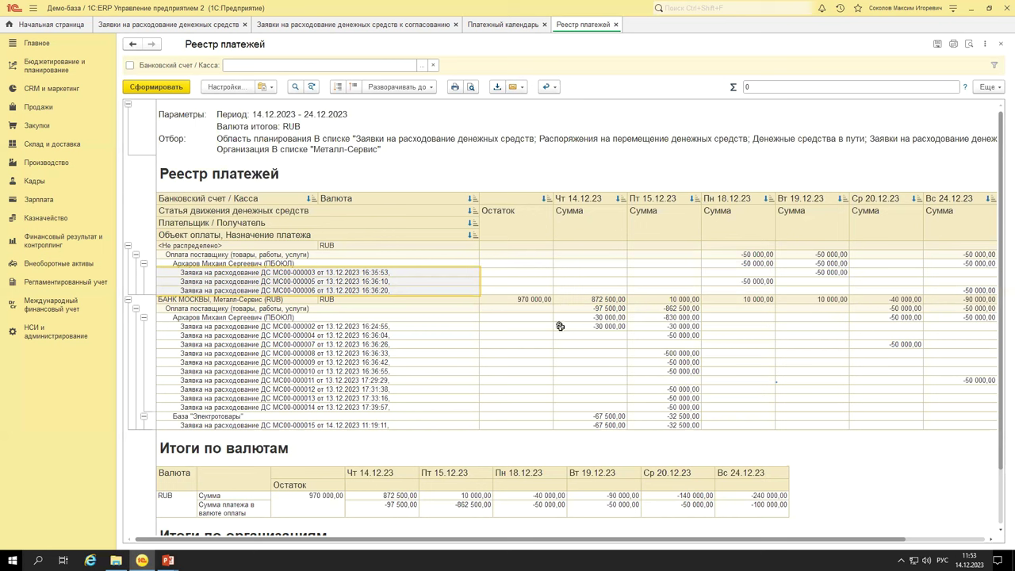
pyautogui.moveTo(245, 328); pyautogui.dragTo(292, 404)
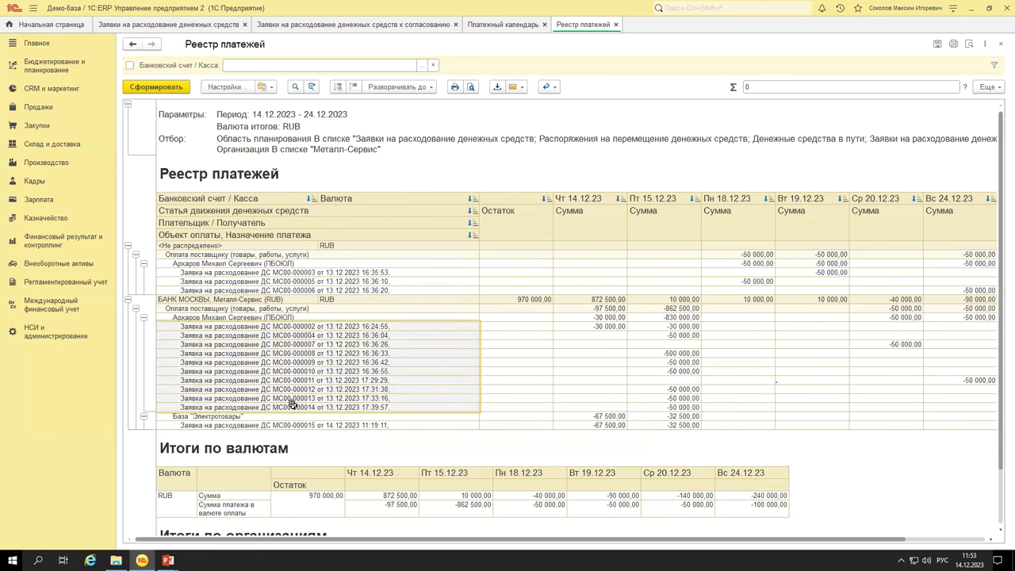
# Disable the Объект оплаты grouping in the main table's rows and regenerate the payment register.
pyautogui.click(233, 89)
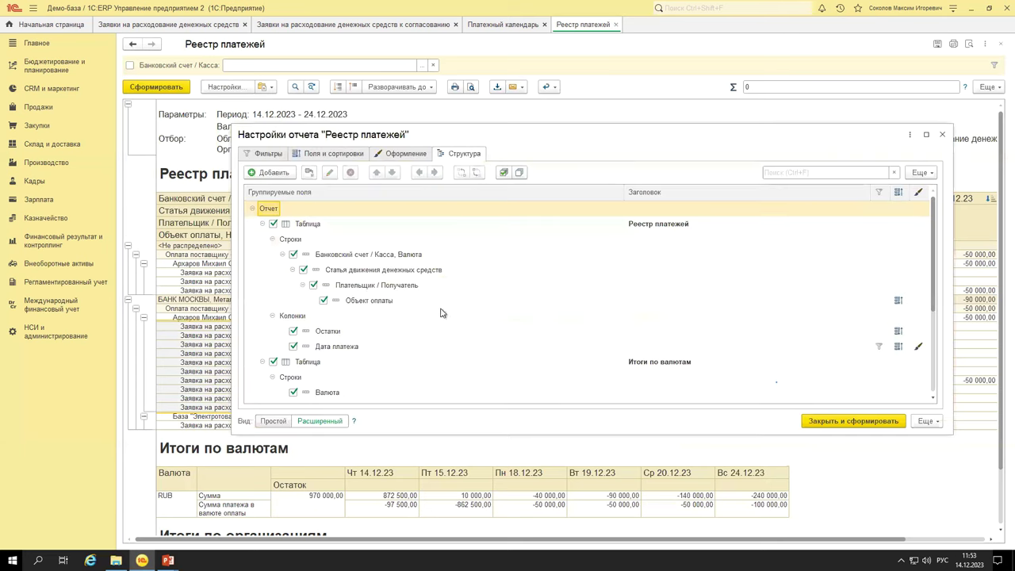
pyautogui.click(389, 303)
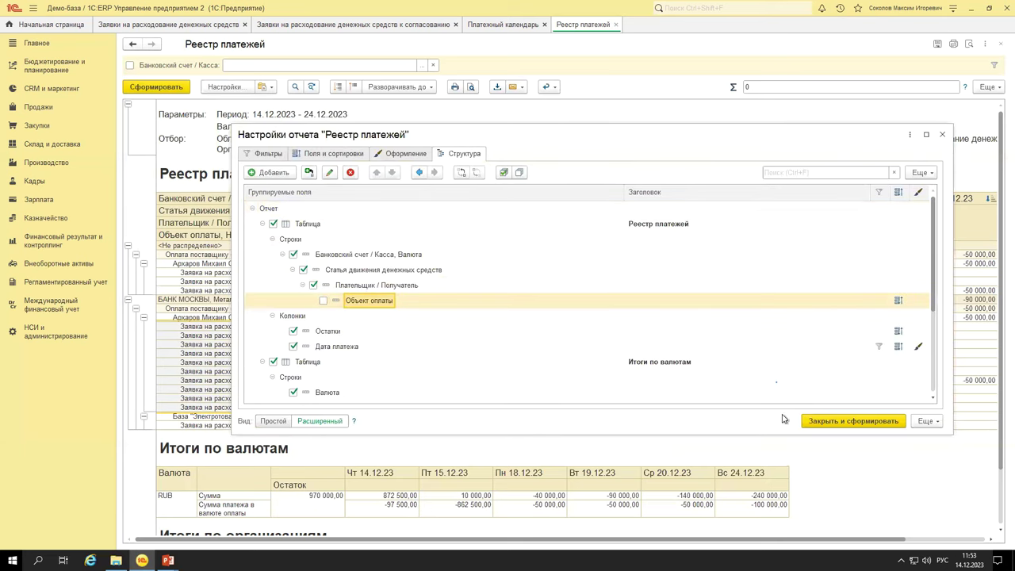
pyautogui.click(818, 424)
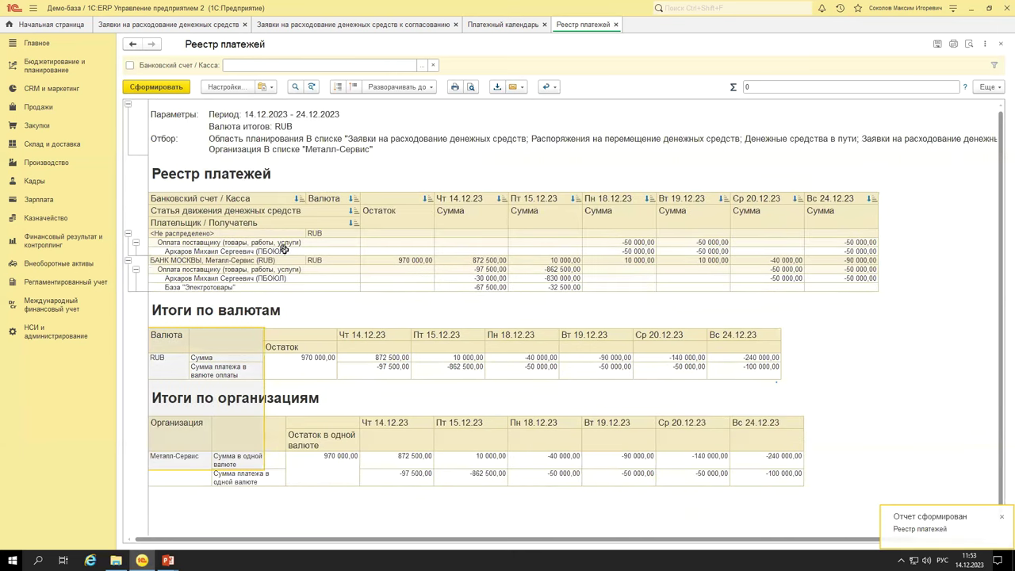
# Sum the recipients' amounts under the bank account and examine the payment date columns from 14.12.23 to 24.12.23.
pyautogui.click(283, 249)
pyautogui.moveTo(326, 278); pyautogui.dragTo(627, 285)
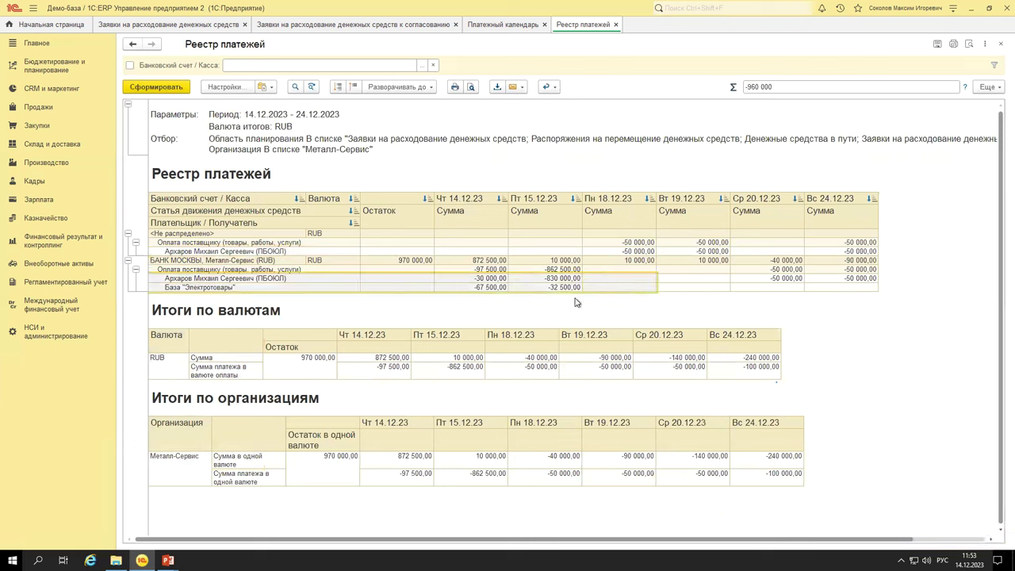
pyautogui.click(546, 307)
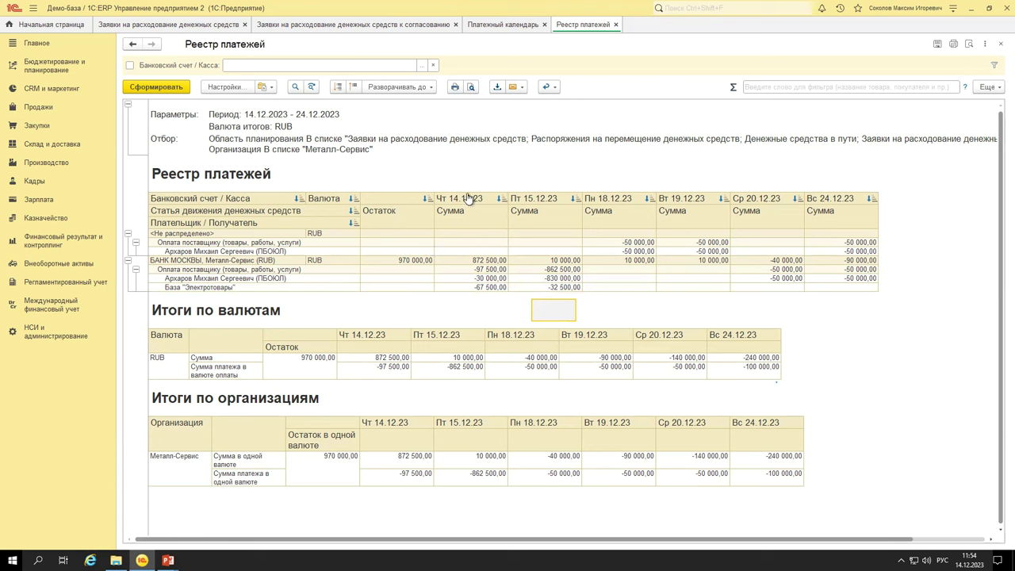
pyautogui.click(714, 197)
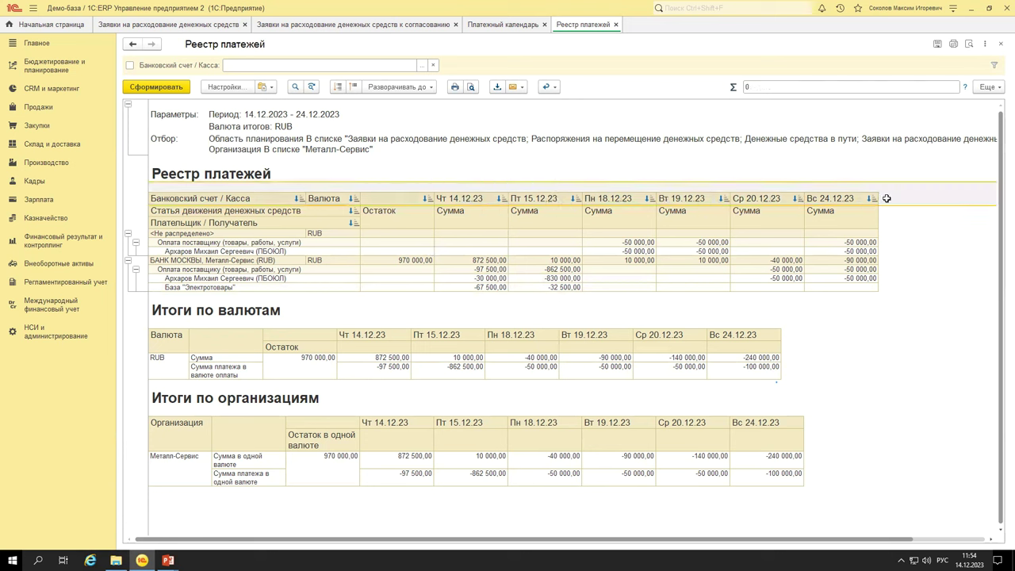
pyautogui.moveTo(877, 198); pyautogui.dragTo(483, 198)
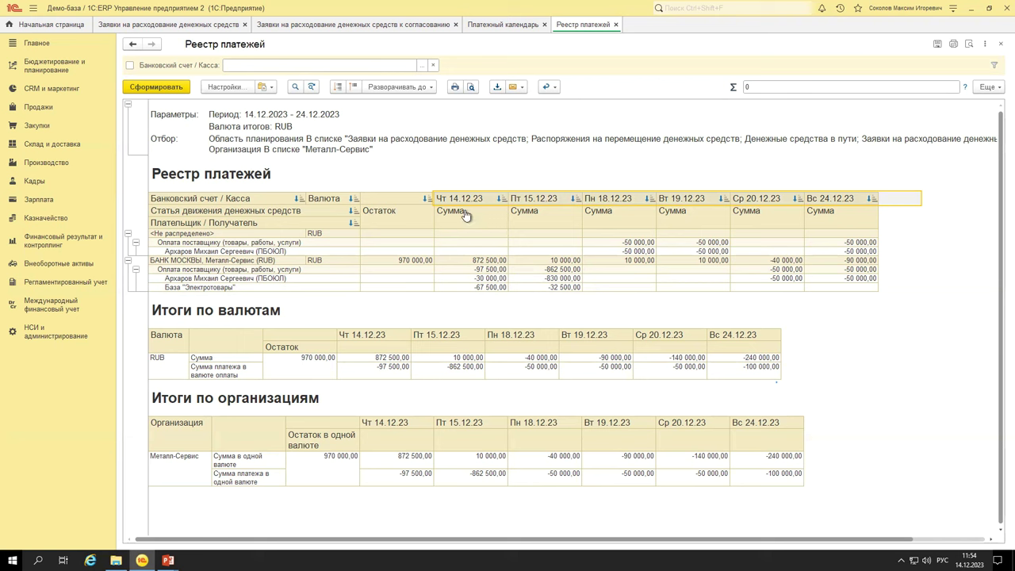
pyautogui.click(265, 252)
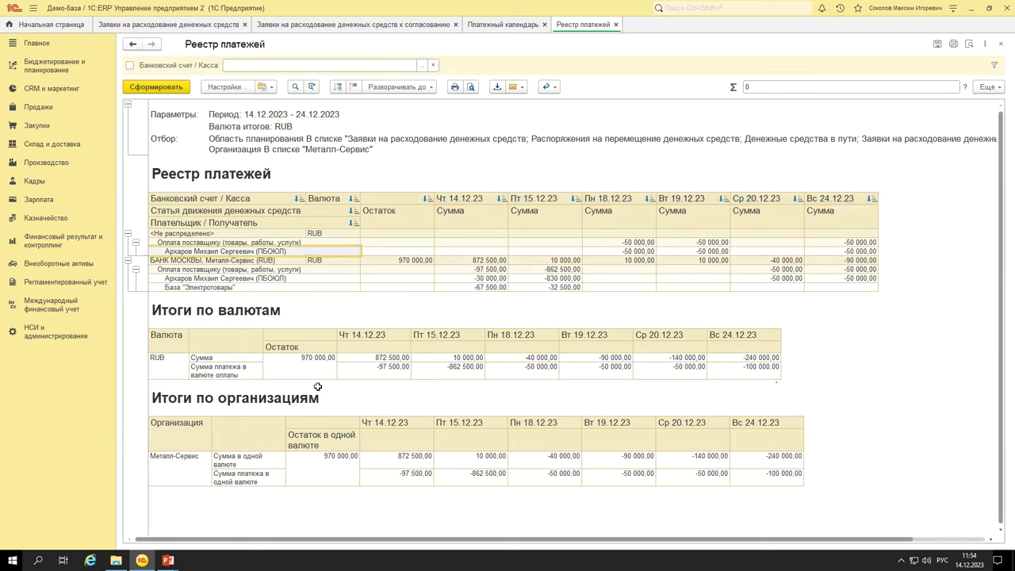
# Move the Дата платежа grouping from the main table's columns to its rows under Плательщик / Получатель and regenerate the report.
pyautogui.click(225, 86)
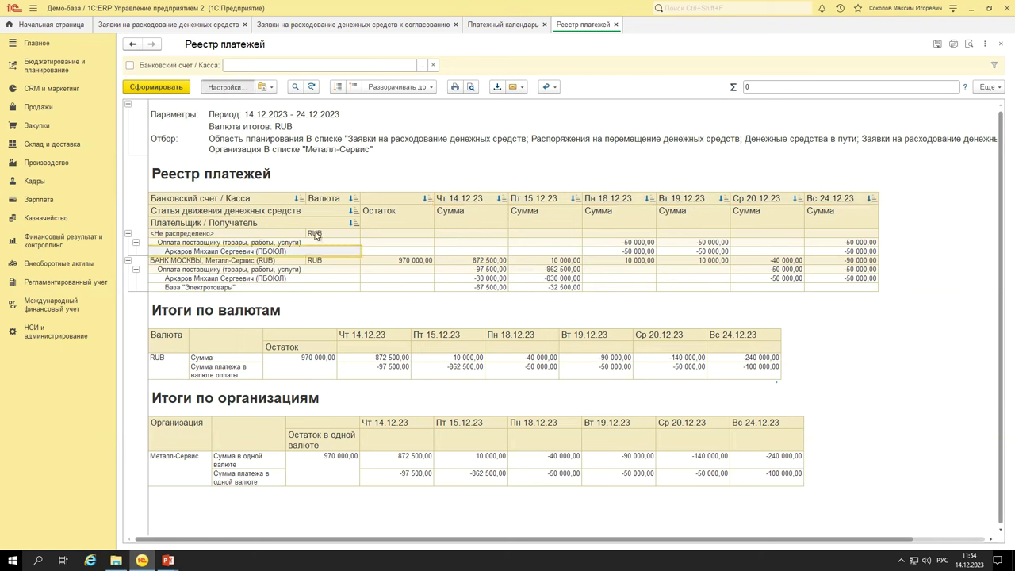
pyautogui.moveTo(339, 349); pyautogui.dragTo(387, 292)
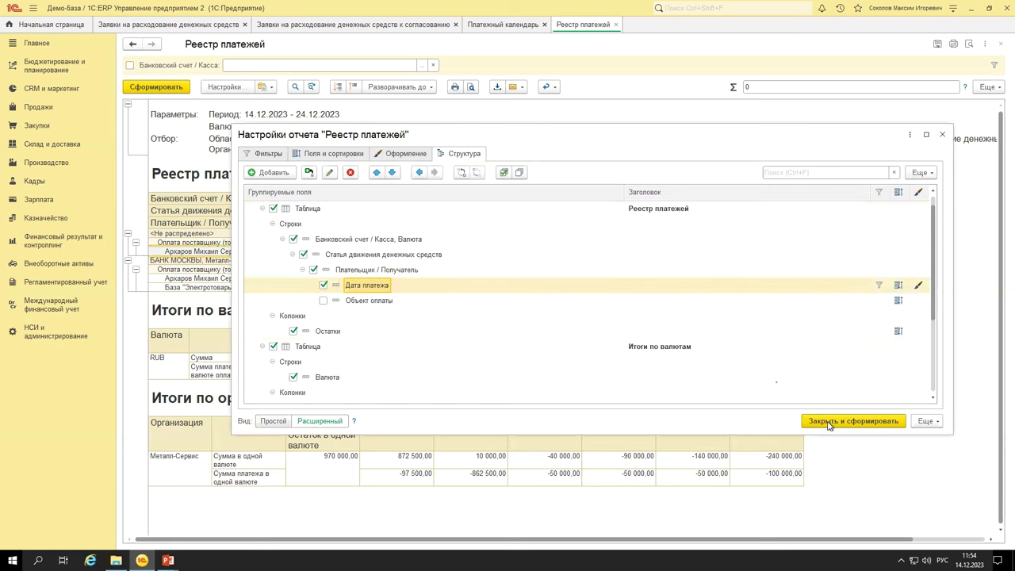
pyautogui.click(838, 421)
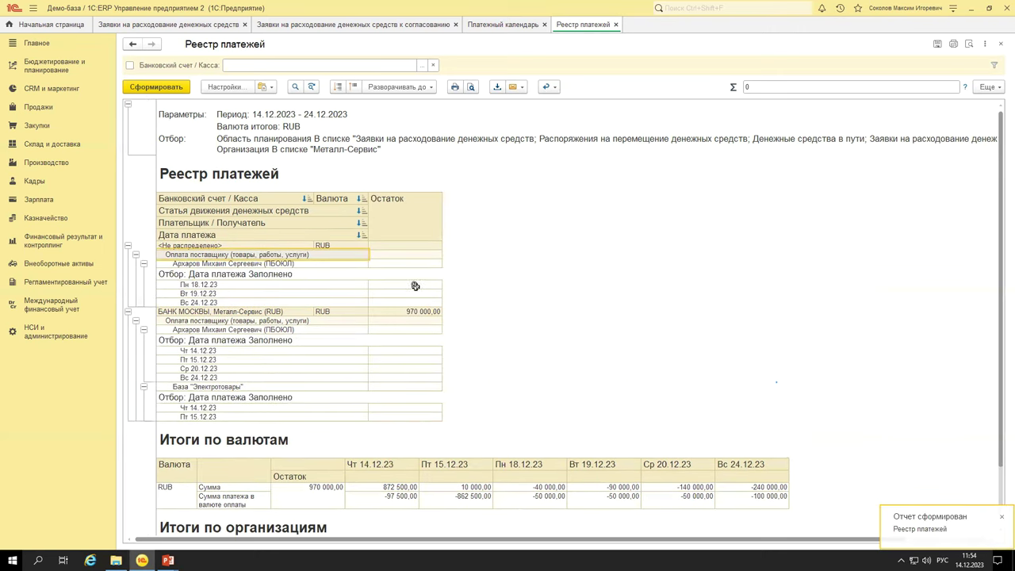
# Examine the payment date rows and the Остаток column in the rearranged register, along with the totals by currency and organization.
pyautogui.moveTo(406, 283); pyautogui.dragTo(418, 419)
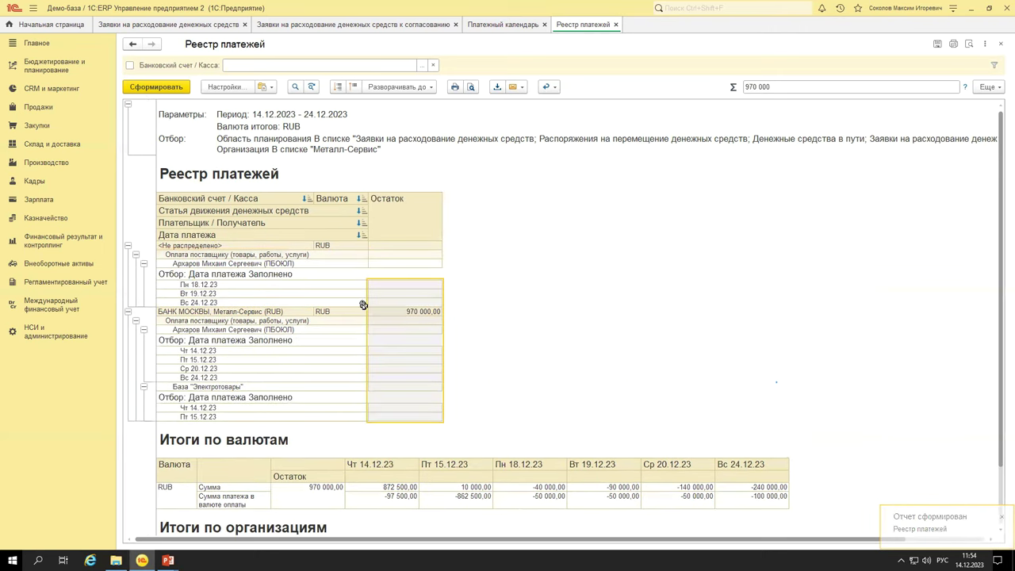
pyautogui.click(205, 286)
pyautogui.press('Up')
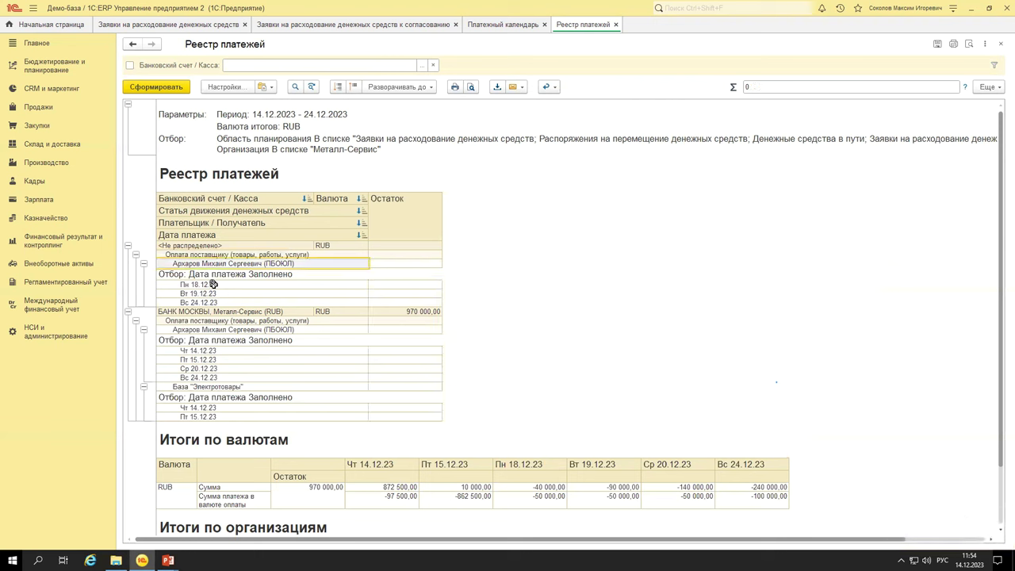
pyautogui.moveTo(215, 285); pyautogui.dragTo(399, 301)
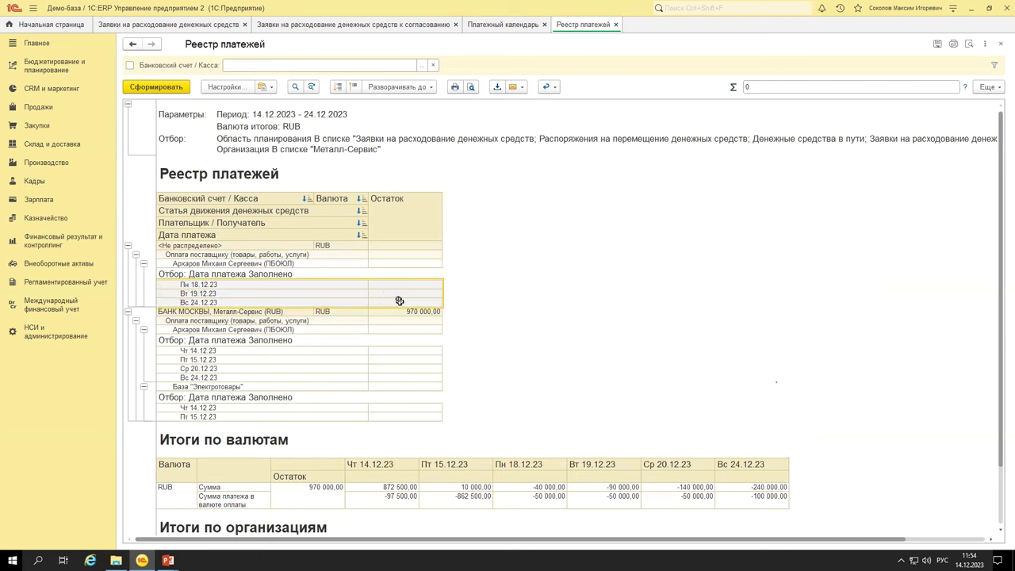
pyautogui.scroll(-5, 428, 367)
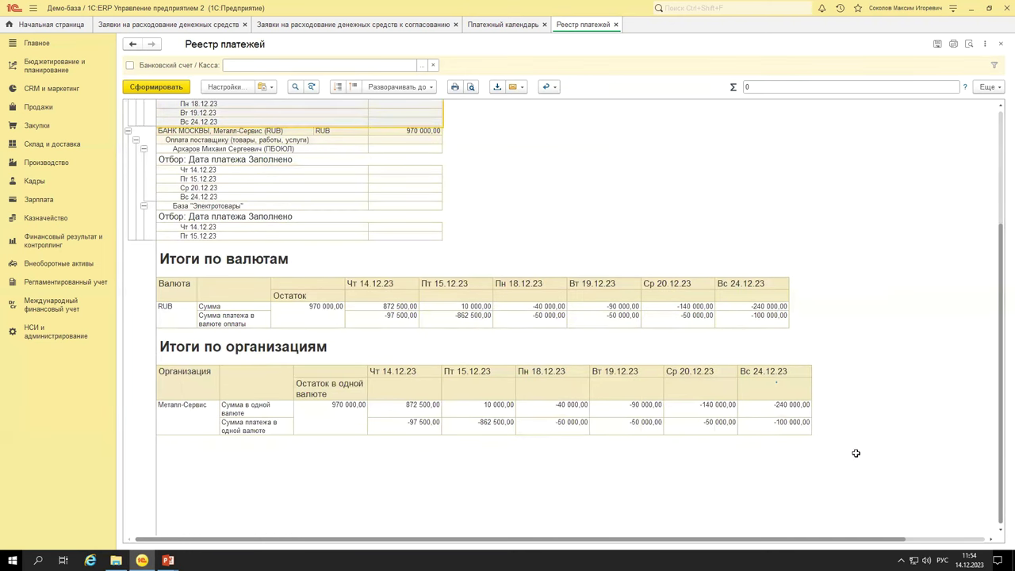
pyautogui.click(816, 461)
pyautogui.moveTo(418, 323); pyautogui.dragTo(196, 295)
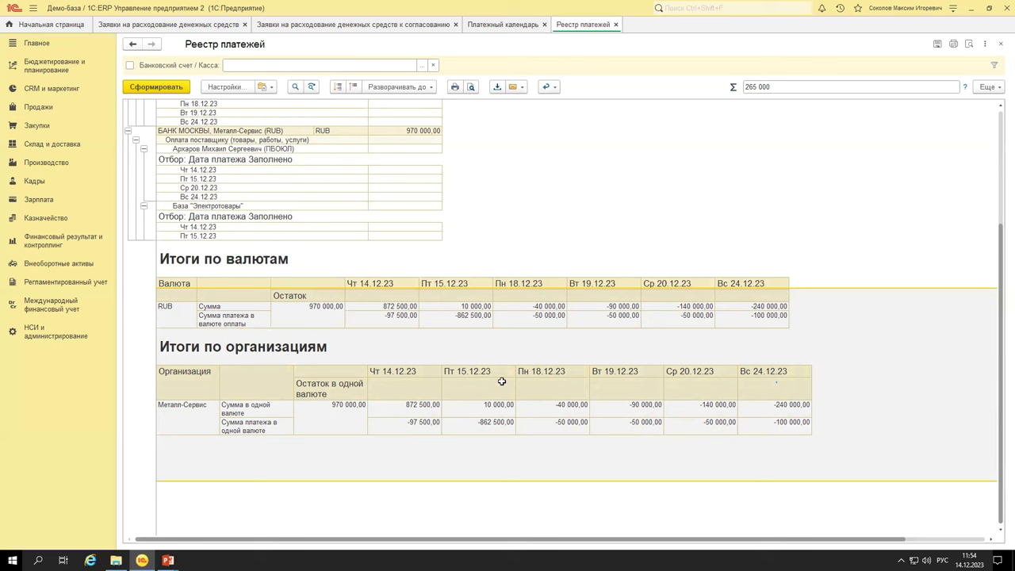
# Close the payment register without saving the changed variant and generate it again from the payment calendar.
pyautogui.click(617, 25)
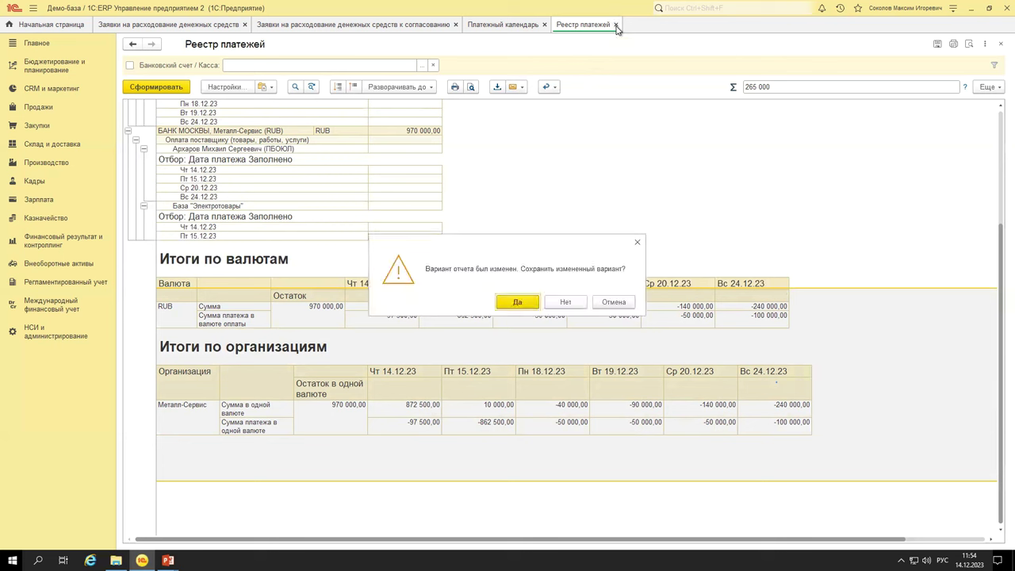
pyautogui.click(566, 303)
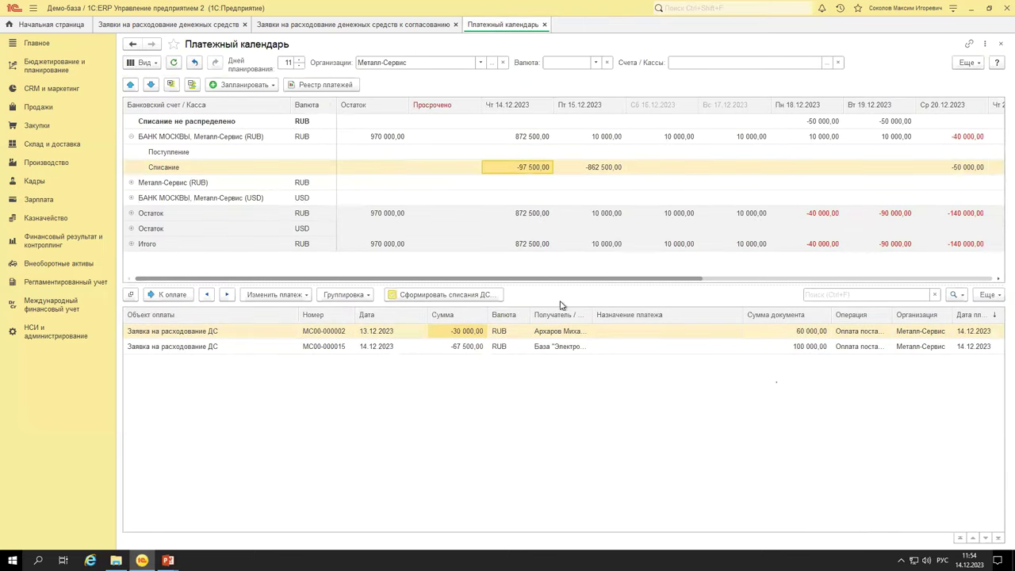
pyautogui.click(321, 86)
pyautogui.click(170, 87)
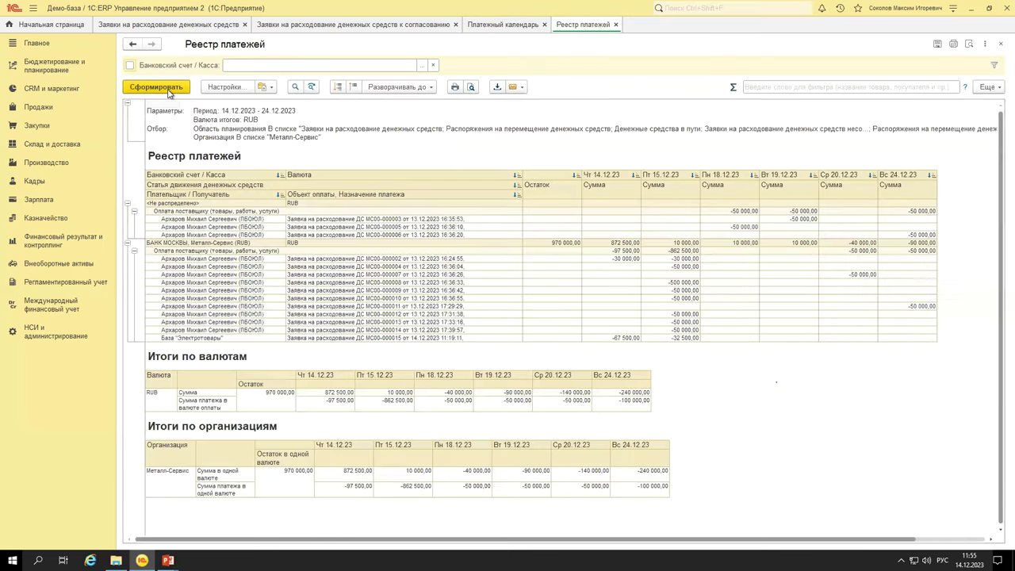
# Return to the payment calendar, close the payment register, and select the База "Электротовары" payment planned for 14.12.2023.
pyautogui.click(511, 28)
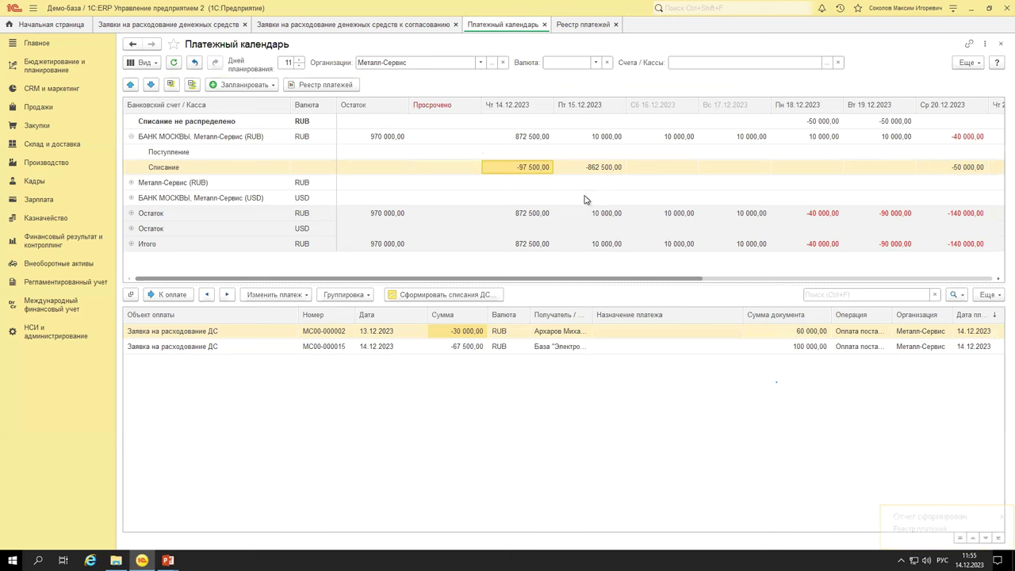
pyautogui.click(616, 24)
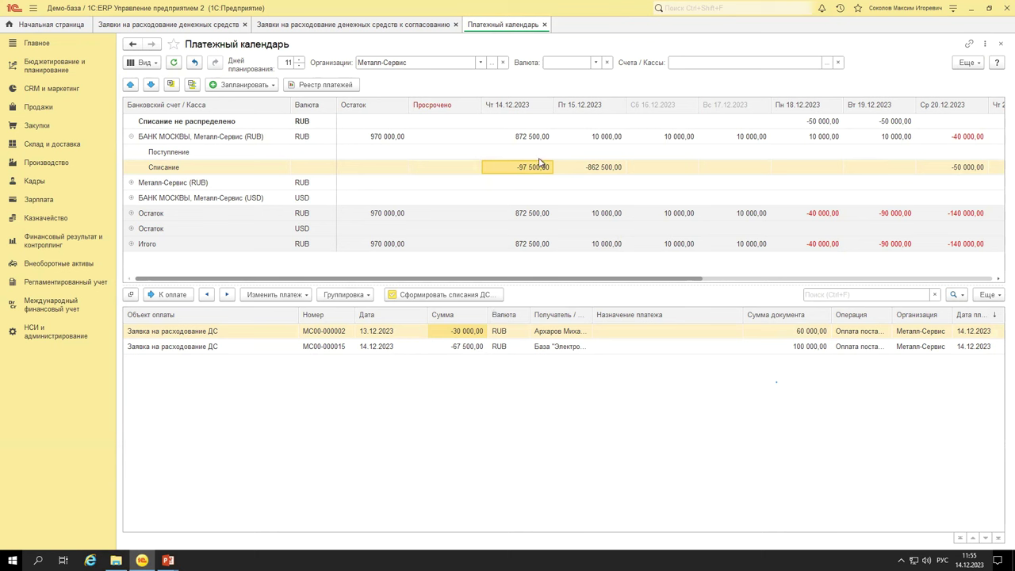
pyautogui.click(466, 348)
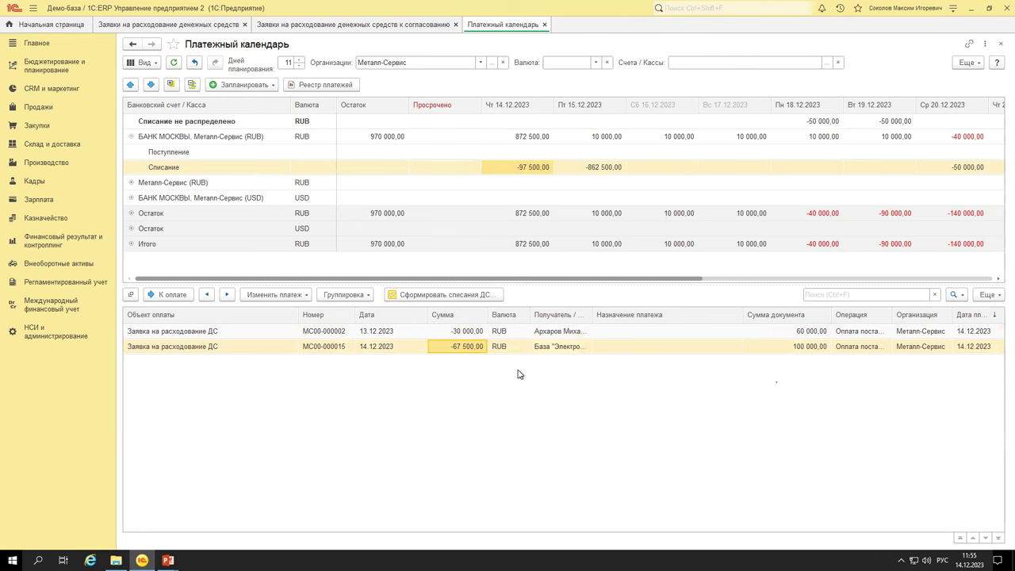
# Move all of the БАНК МОСКВЫ ruble account's payments from 15.12.2023 one day earlier and list the write-offs for 14.12.2023.
pyautogui.click(596, 166)
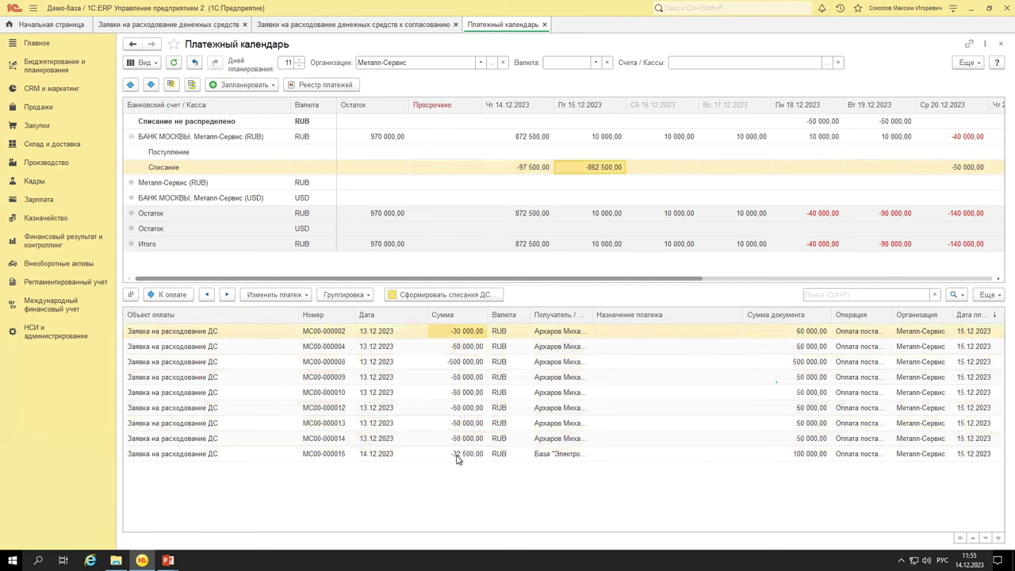
pyautogui.keyDown('shift'); pyautogui.click(457, 456); pyautogui.keyUp('shift')
pyautogui.click(207, 294)
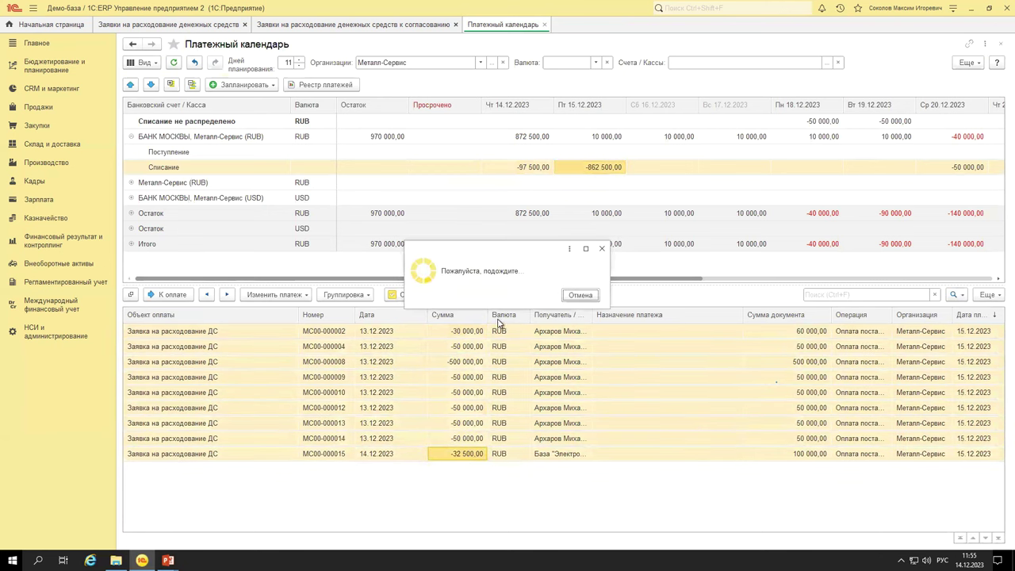
pyautogui.click(536, 163)
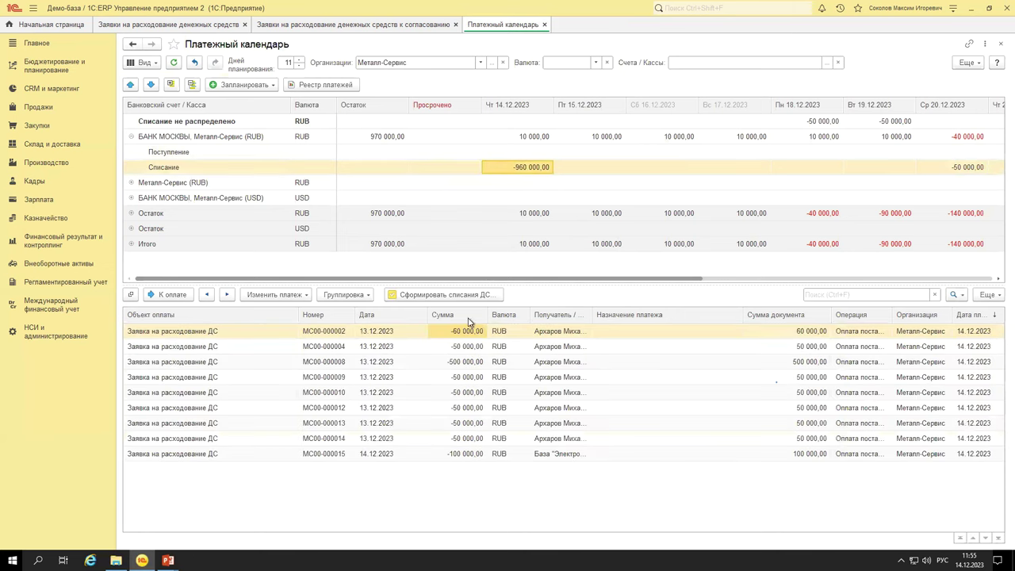
# Split the База "Электротовары" payment, assigning 67 500 to a new payment dated 15.12.2023 from БАНК МОСКВЫ, Металл-Сервис (RUB).
pyautogui.click(468, 457)
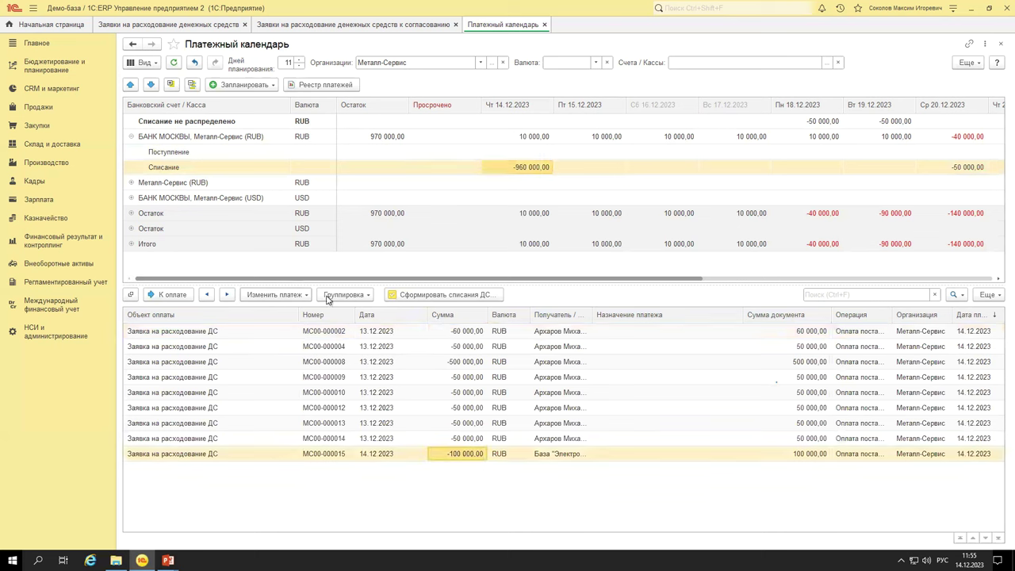
pyautogui.click(288, 295)
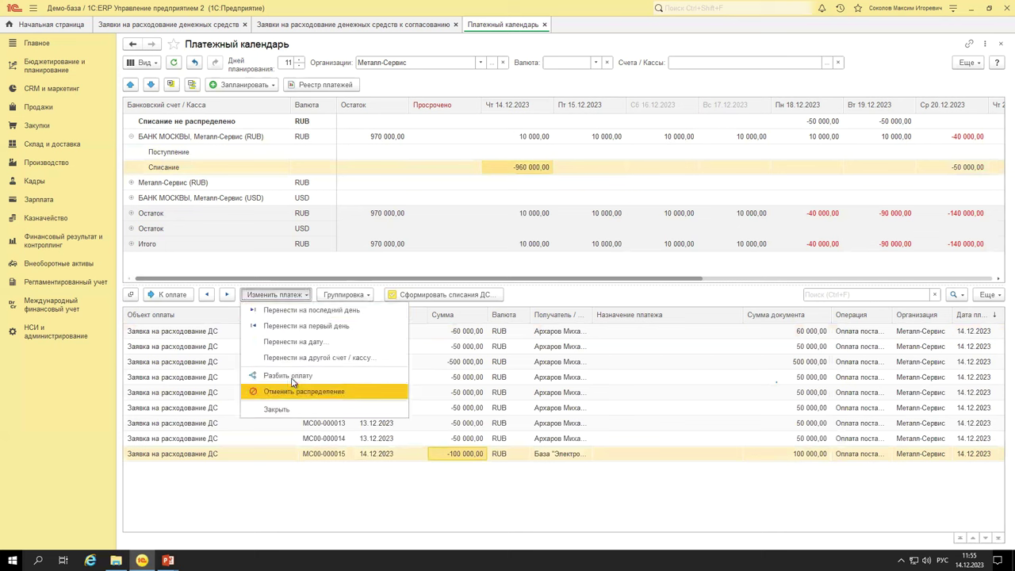
pyautogui.click(291, 383)
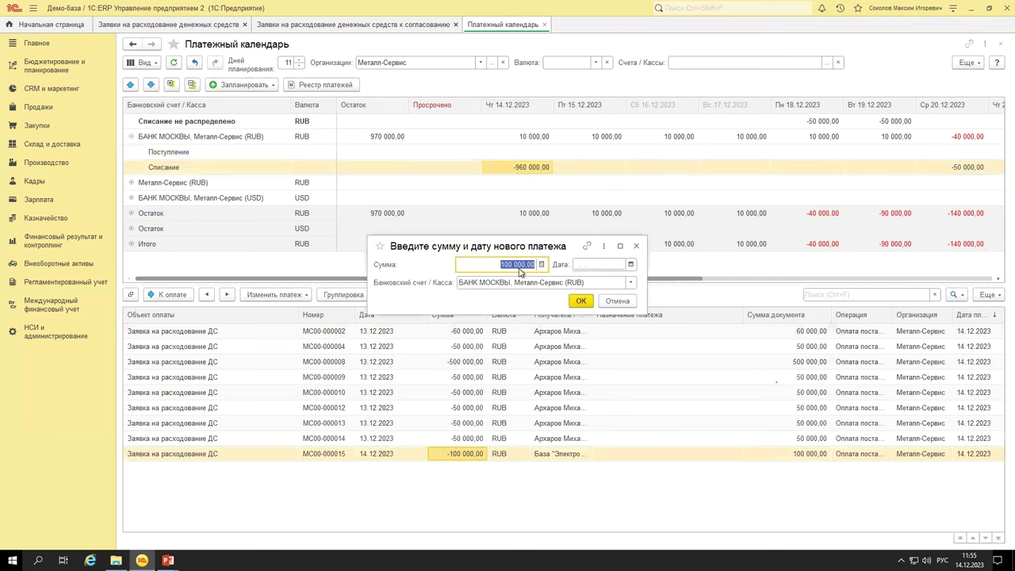
pyautogui.write('67')
pyautogui.click(631, 264)
pyautogui.press('Escape')
pyautogui.write('15.12.2023')
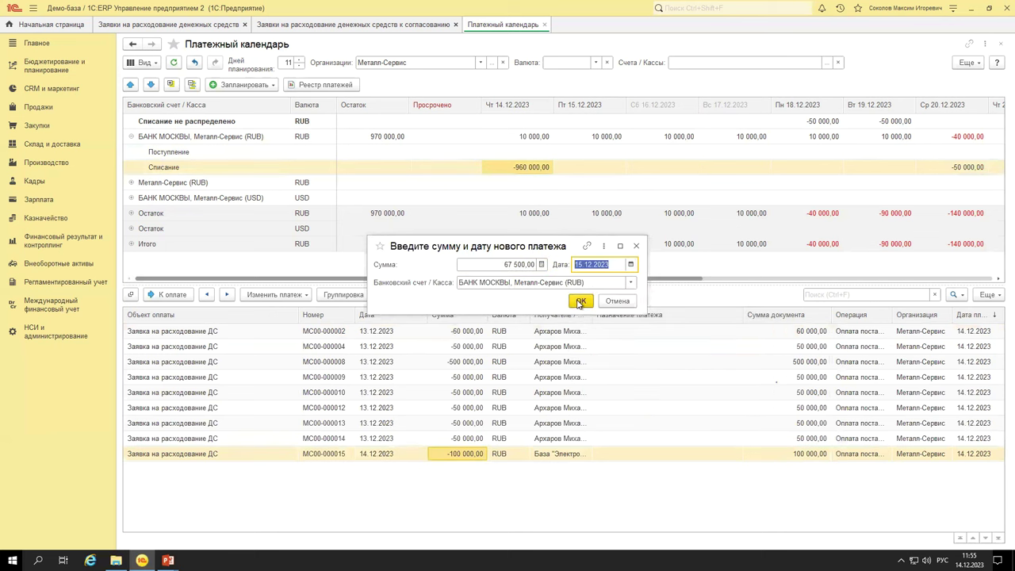
pyautogui.click(580, 301)
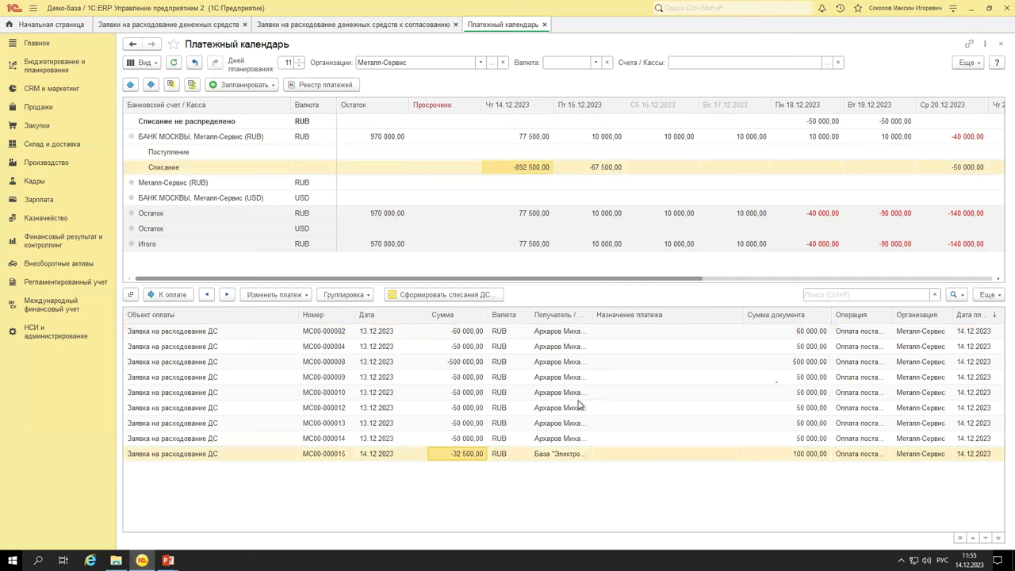
# Compare the База "Электротовары" payment amount with its document amount, opening the expense request and returning to the payment calendar.
pyautogui.click(563, 457)
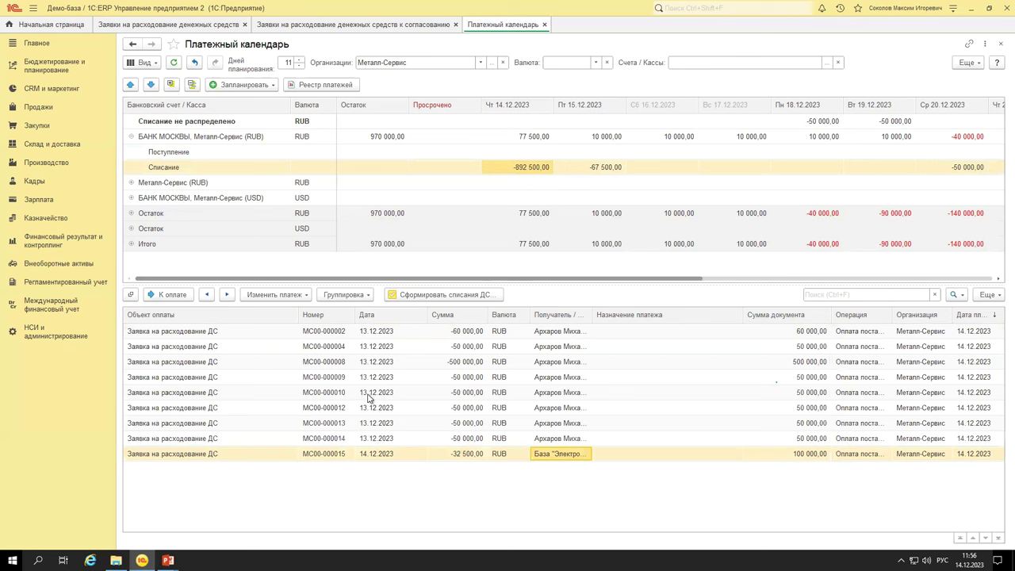
pyautogui.click(805, 459)
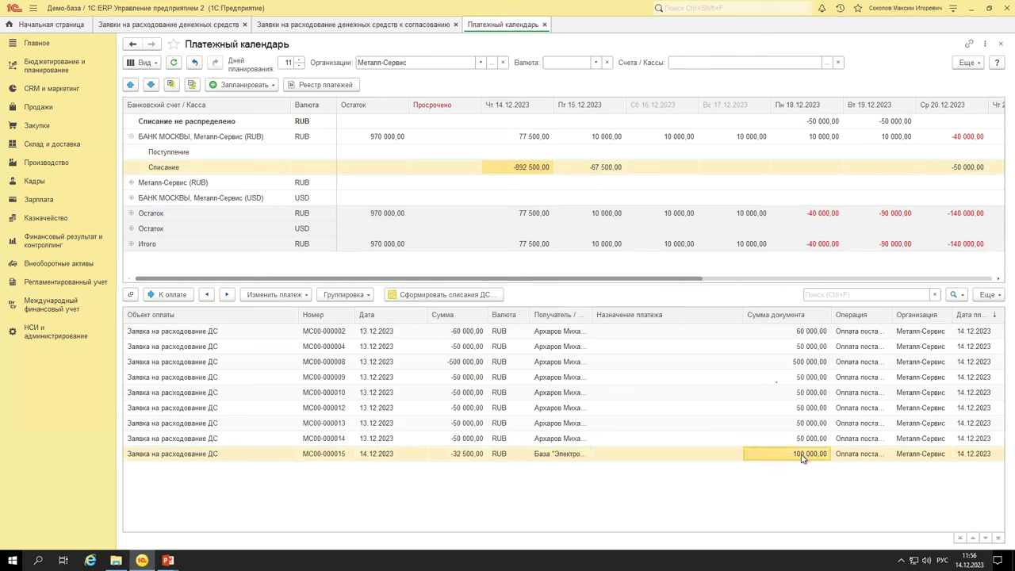
pyautogui.click(458, 458)
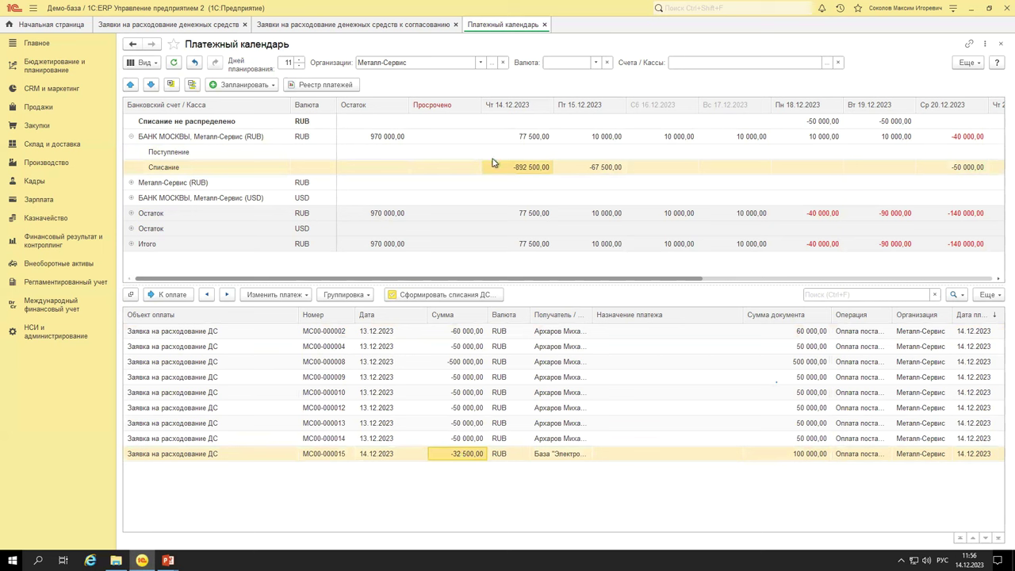
pyautogui.doubleClick(452, 457)
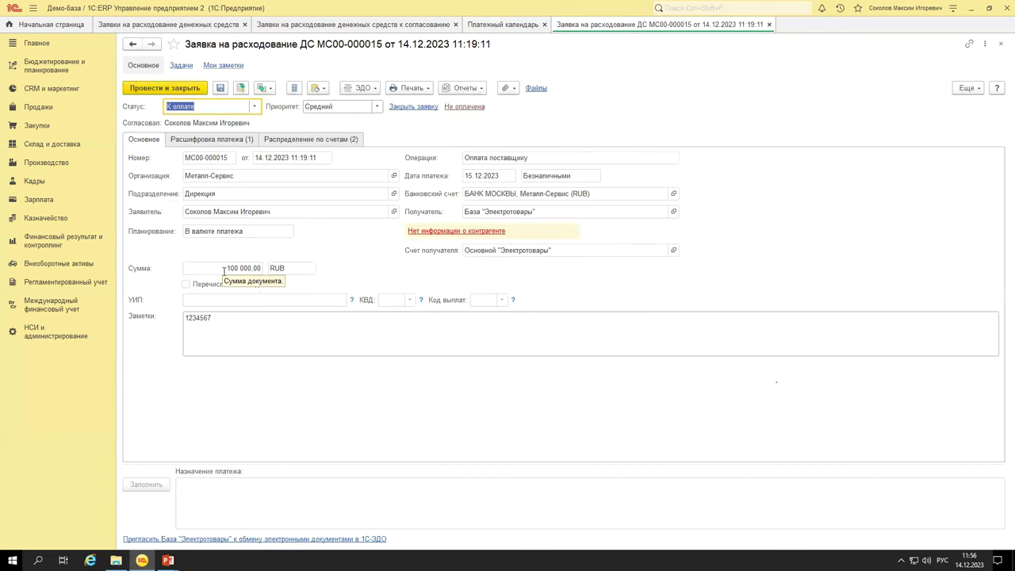
pyautogui.hotkey('ctrl', 'Return')
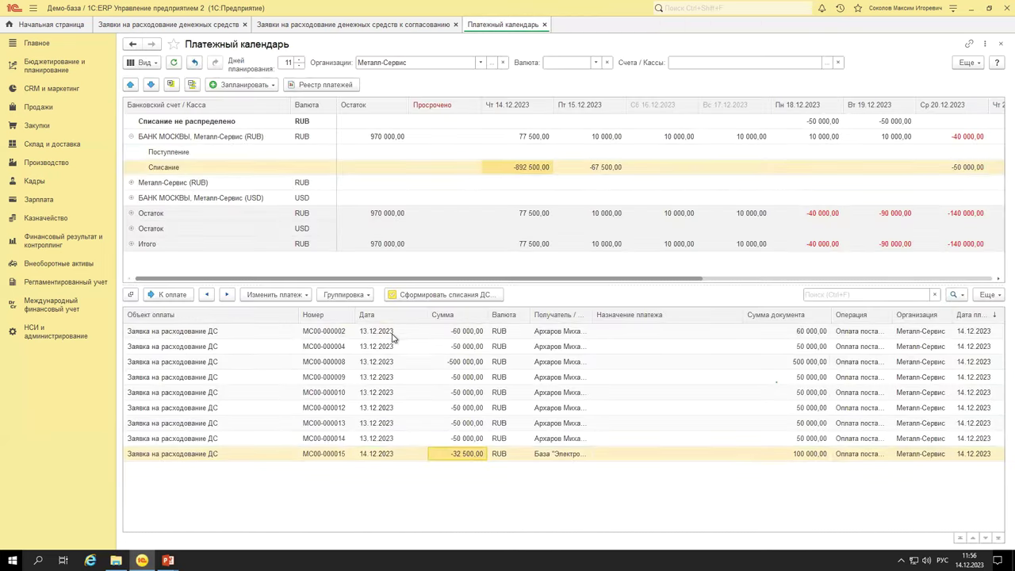
# Generate the cash write-off documents for the БАНК МОСКВЫ ruble account's payments planned for 14.12.2023.
pyautogui.click(459, 379)
pyautogui.keyDown('shift'); pyautogui.click(470, 454); pyautogui.keyUp('shift')
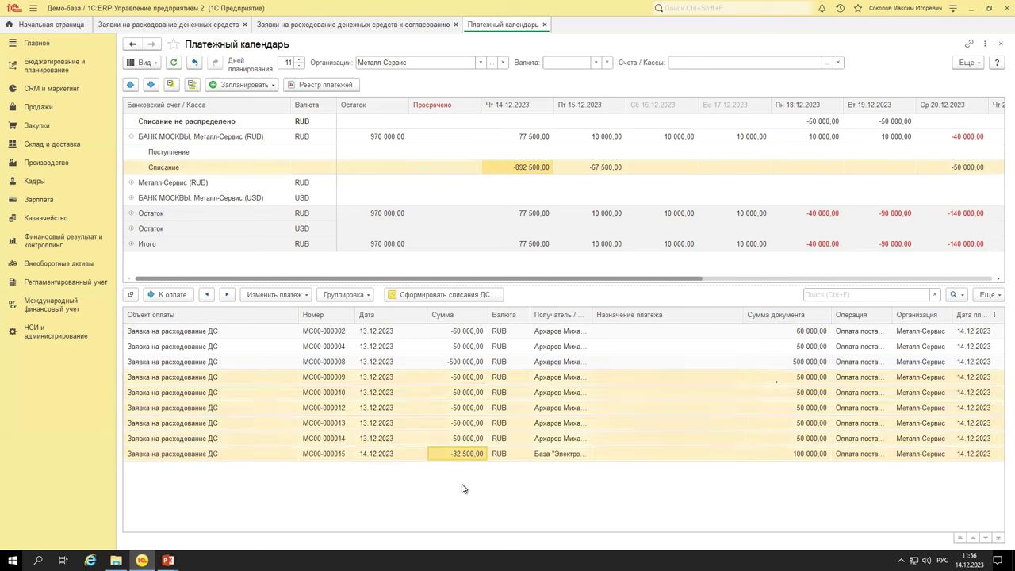
pyautogui.click(438, 379)
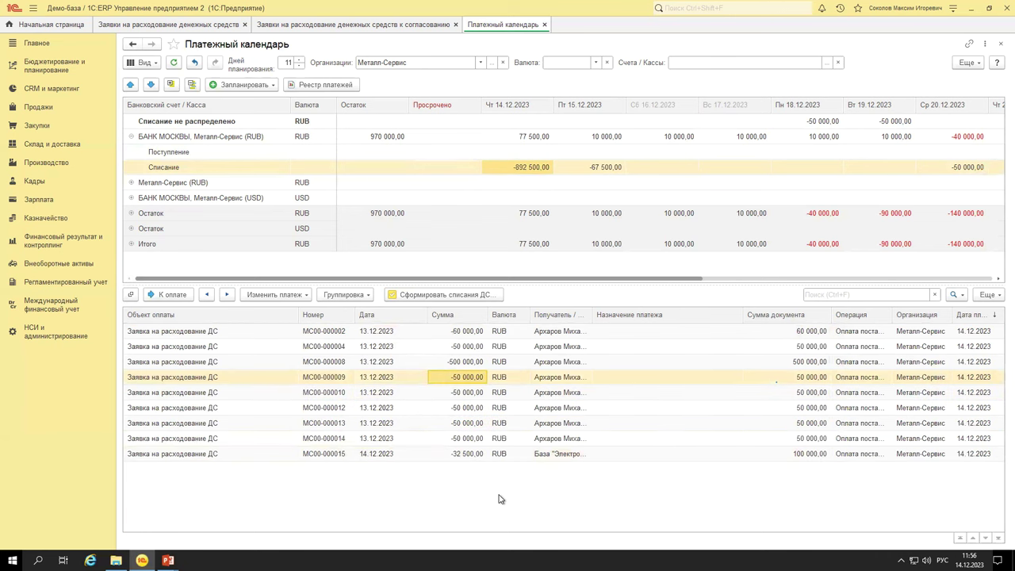
pyautogui.keyDown('shift'); pyautogui.click(464, 455); pyautogui.keyUp('shift')
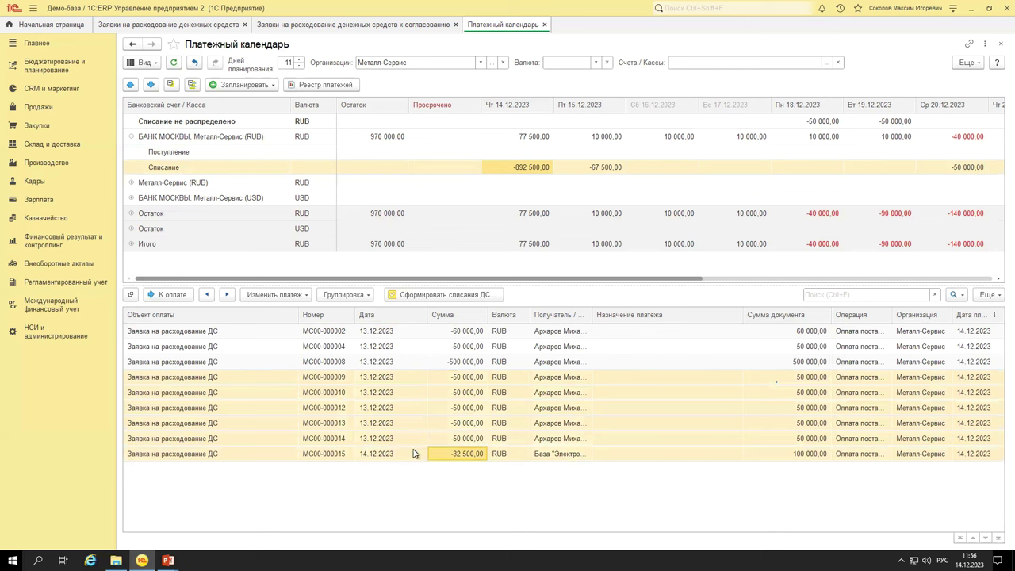
pyautogui.click(453, 379)
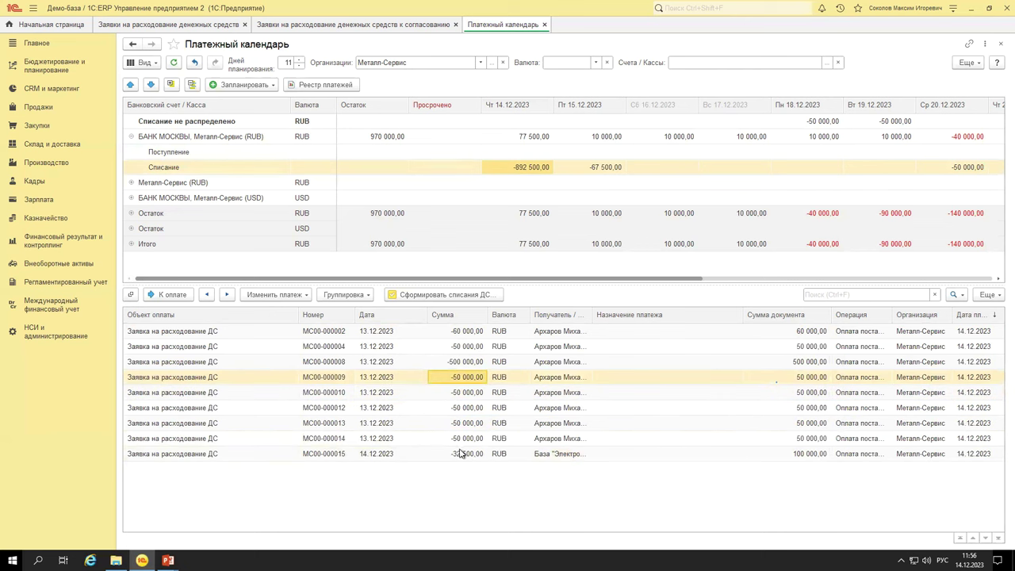
pyautogui.keyDown('shift'); pyautogui.click(461, 452); pyautogui.keyUp('shift')
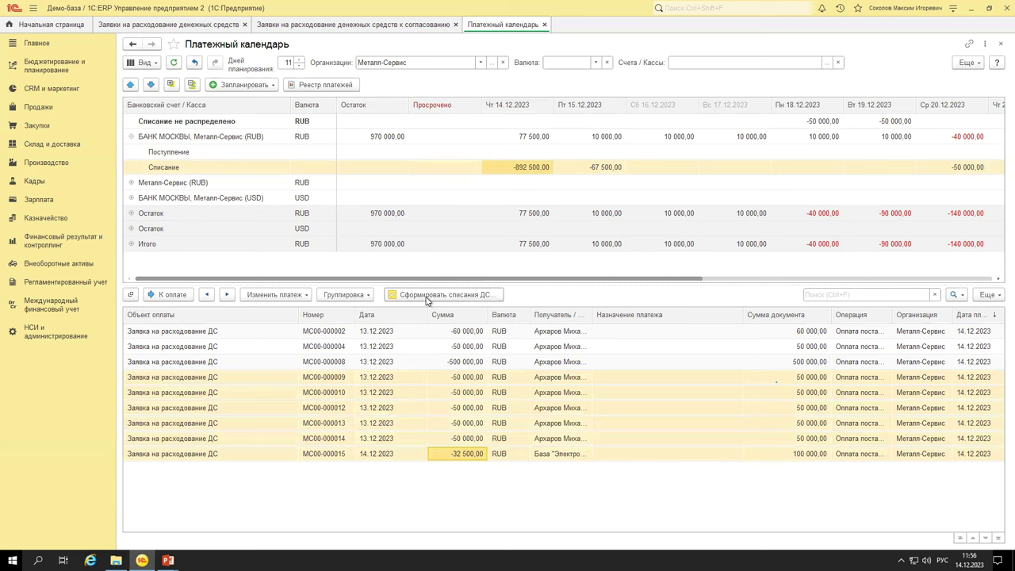
pyautogui.click(471, 295)
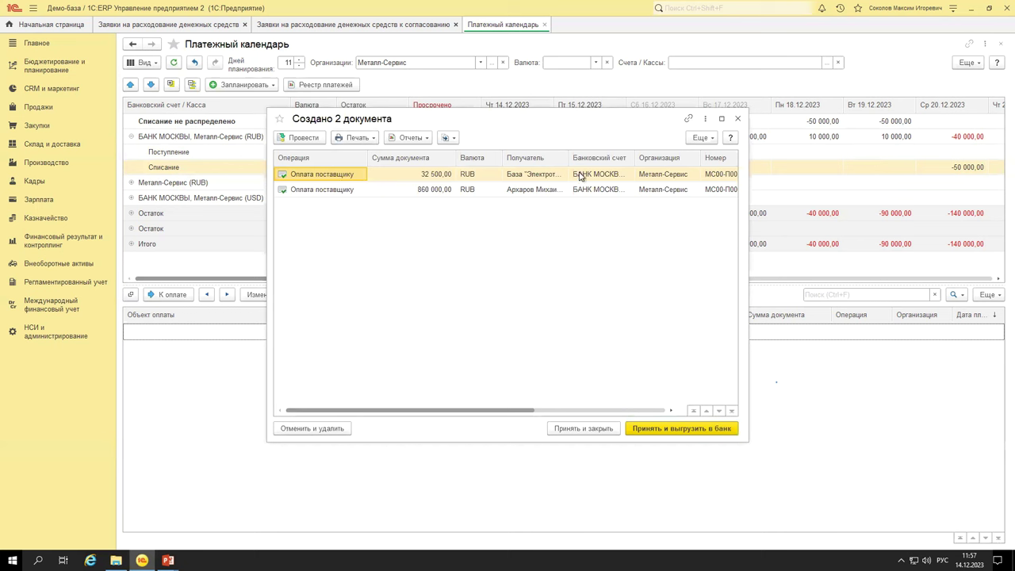
# Enlarge the created documents window and review the recipient and amount of each write-off.
pyautogui.moveTo(739, 444); pyautogui.dragTo(983, 474)
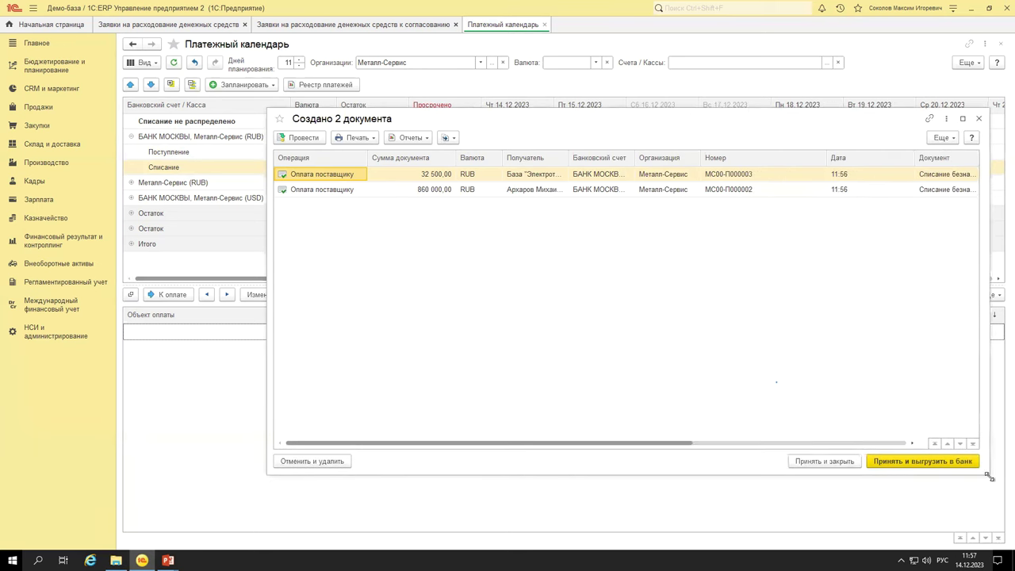
pyautogui.click(517, 192)
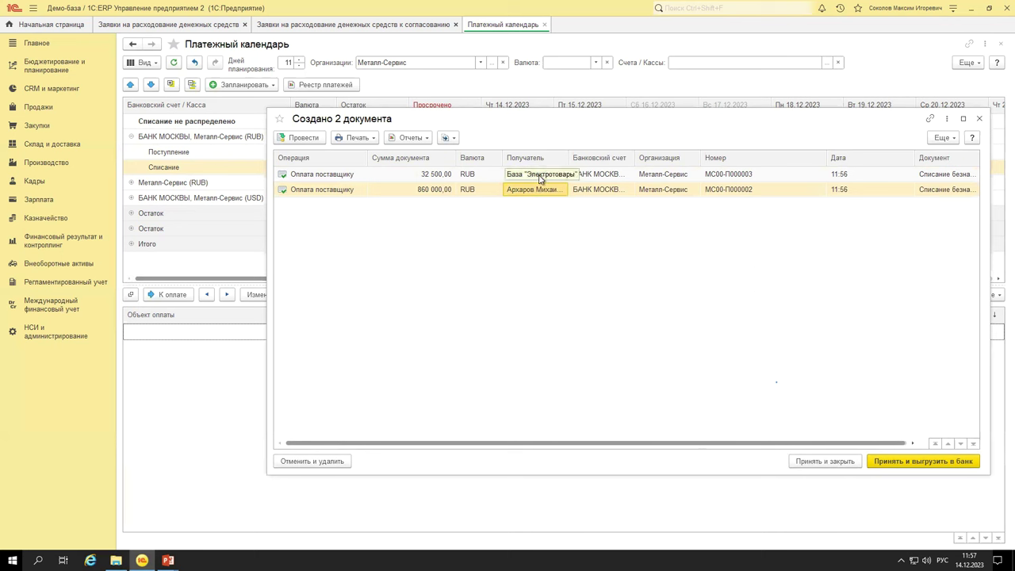
pyautogui.click(535, 175)
pyautogui.click(542, 190)
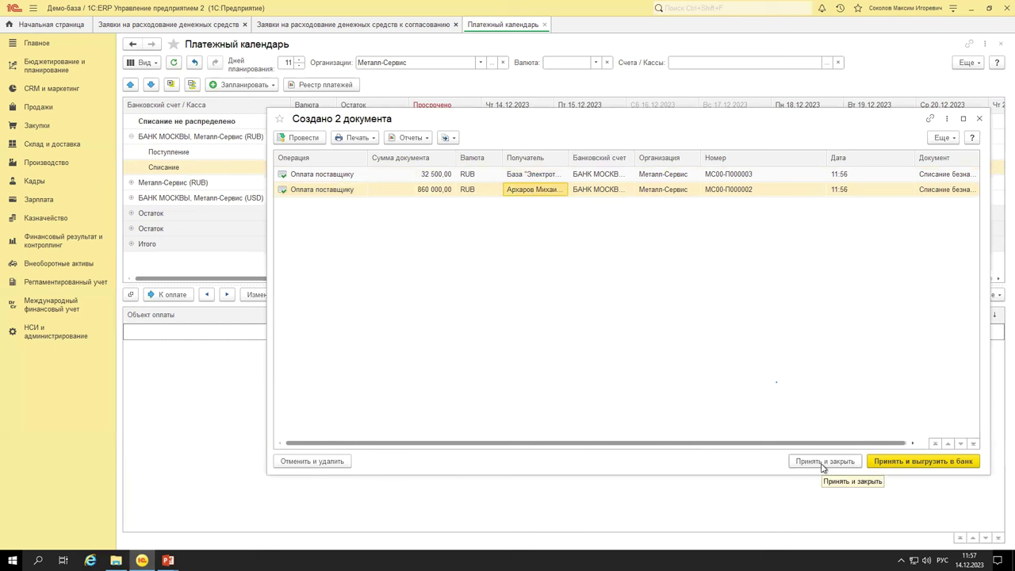
pyautogui.moveTo(498, 121); pyautogui.dragTo(472, 101)
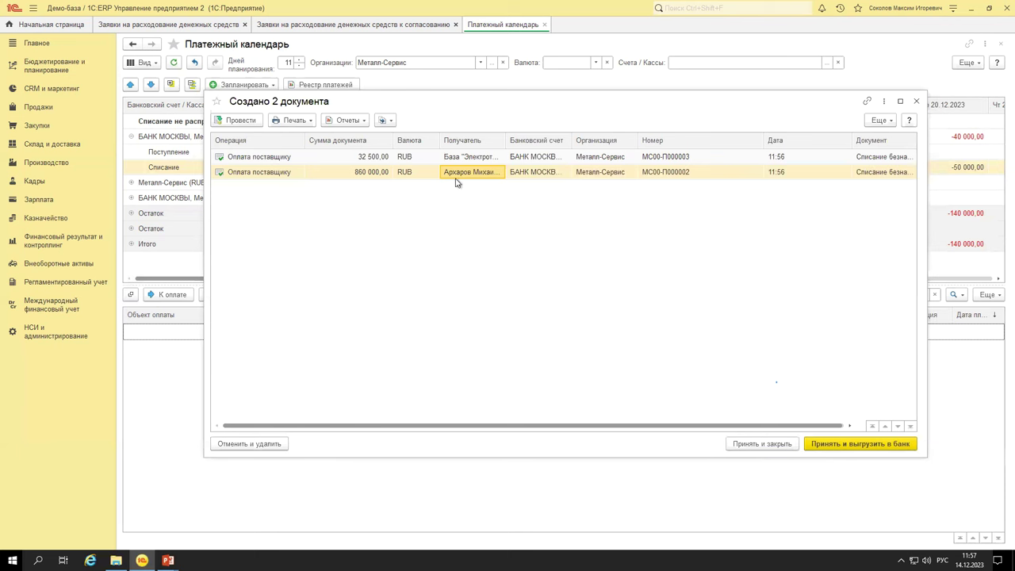
# Accept the created write-offs for bank export, look over the export form, and close it without exporting any payments.
pyautogui.click(847, 446)
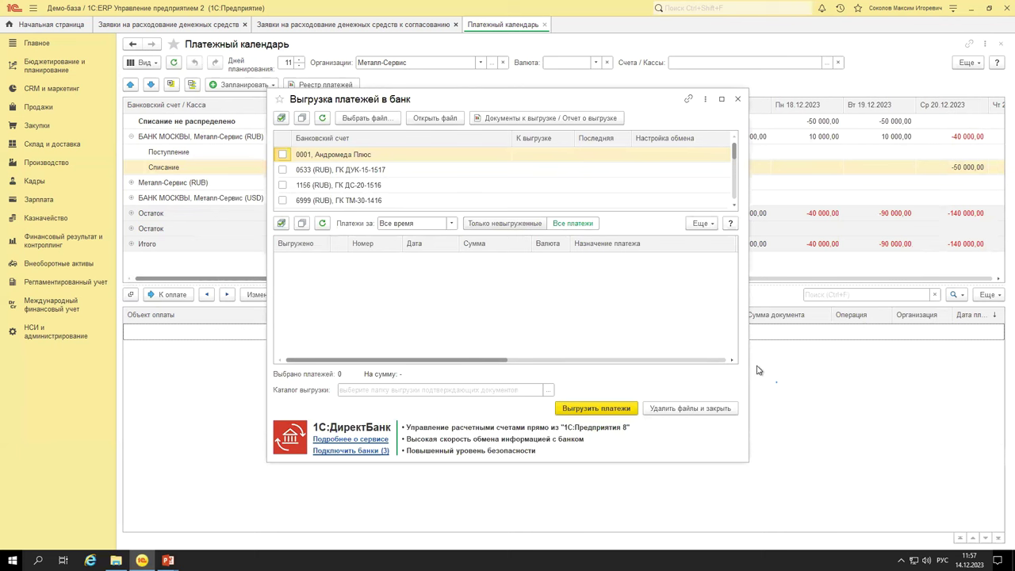
pyautogui.moveTo(748, 463); pyautogui.dragTo(958, 512)
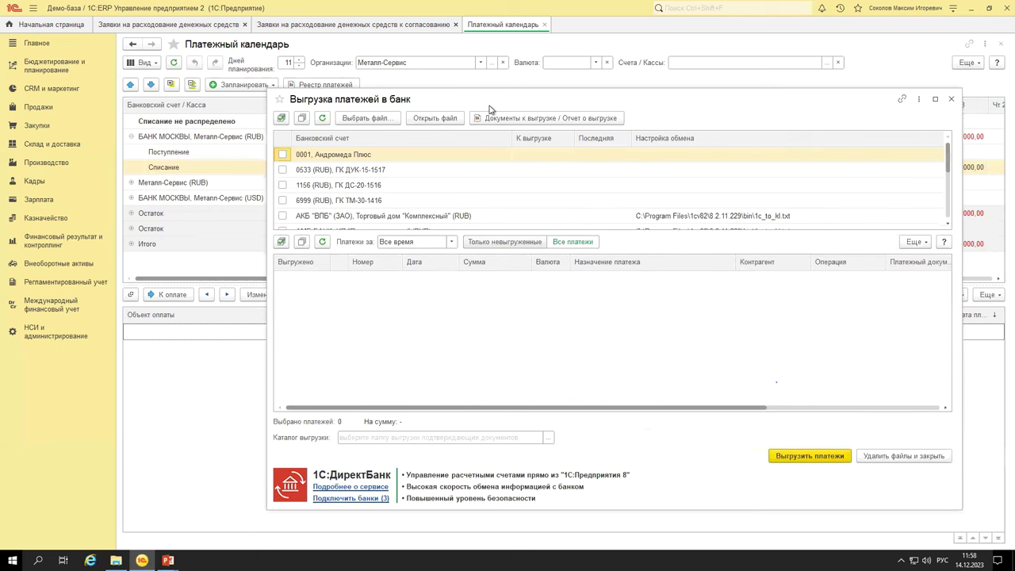
pyautogui.moveTo(496, 100); pyautogui.dragTo(377, 69)
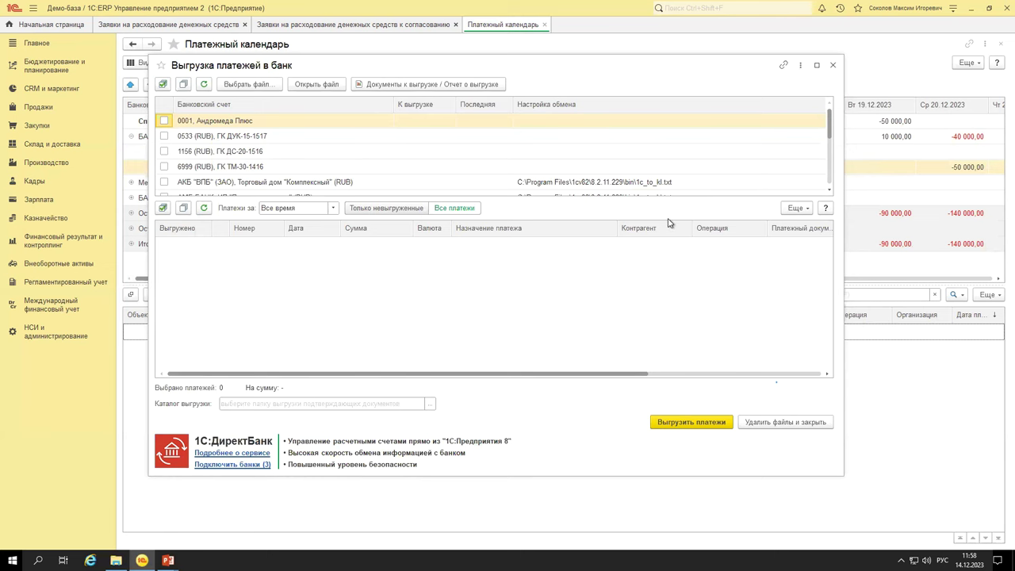
pyautogui.click(833, 64)
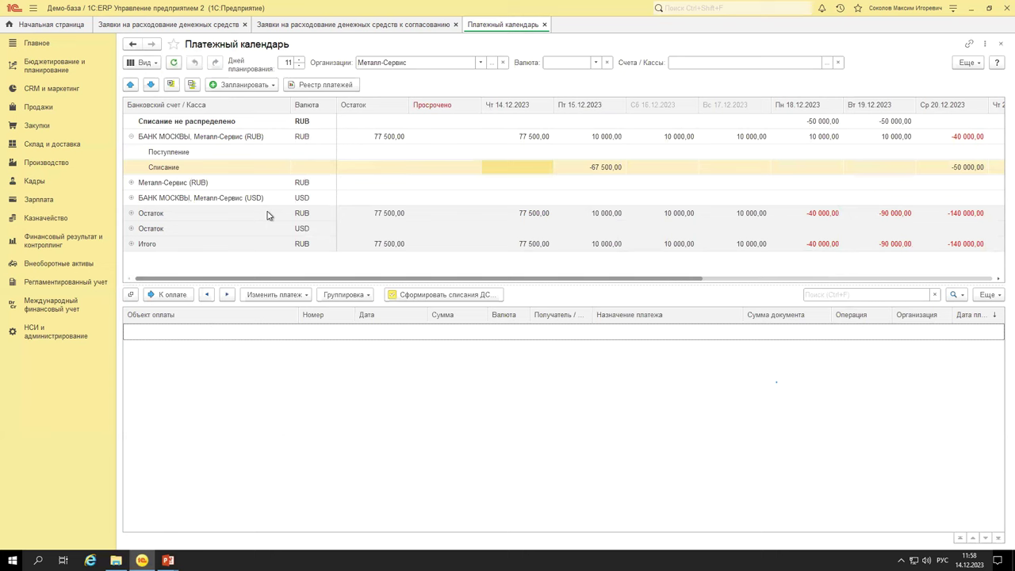
# Open the Безналичные платежи list from the treasury section and view its payment export and import options.
pyautogui.click(43, 219)
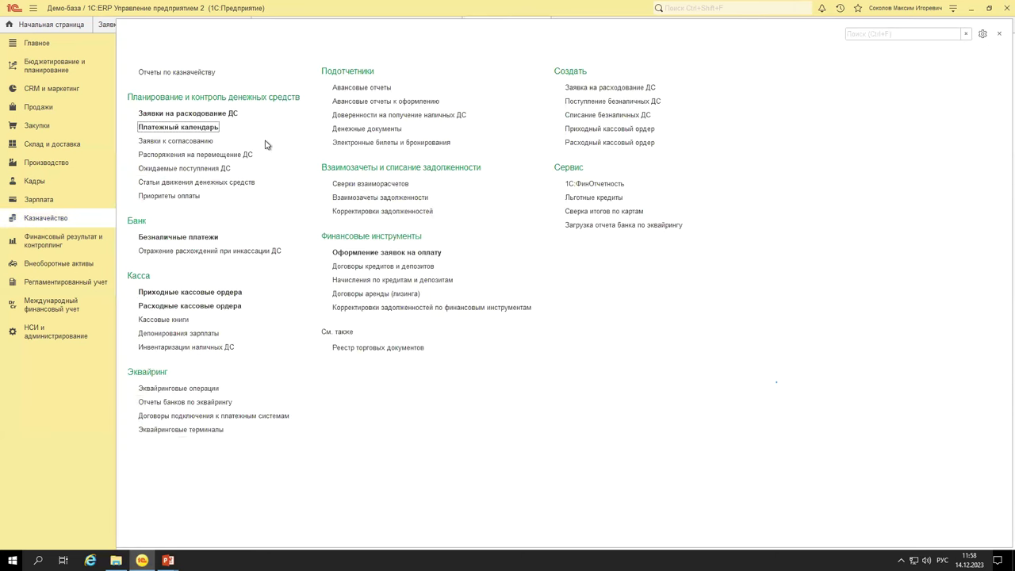
pyautogui.click(168, 242)
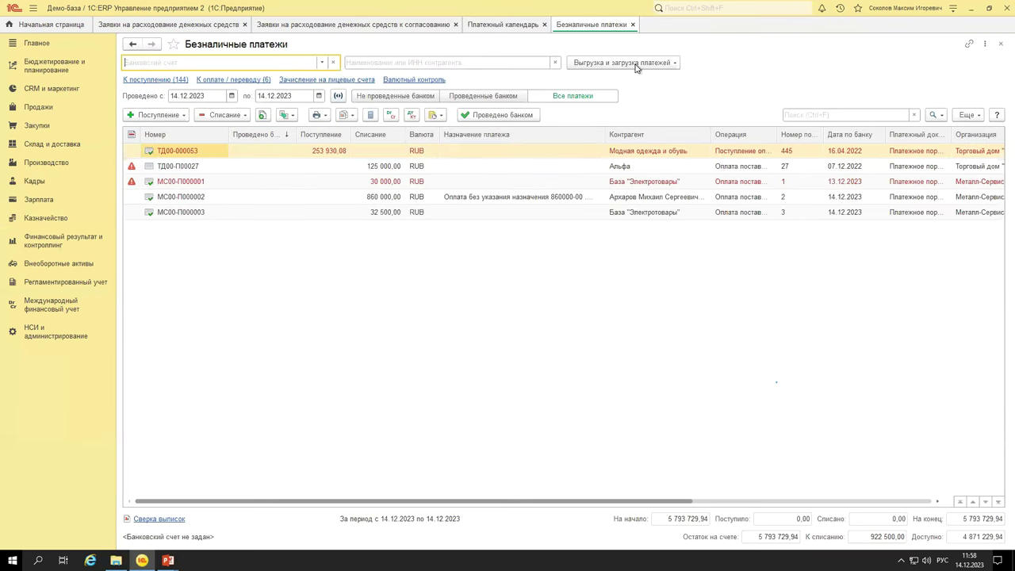
pyautogui.click(644, 67)
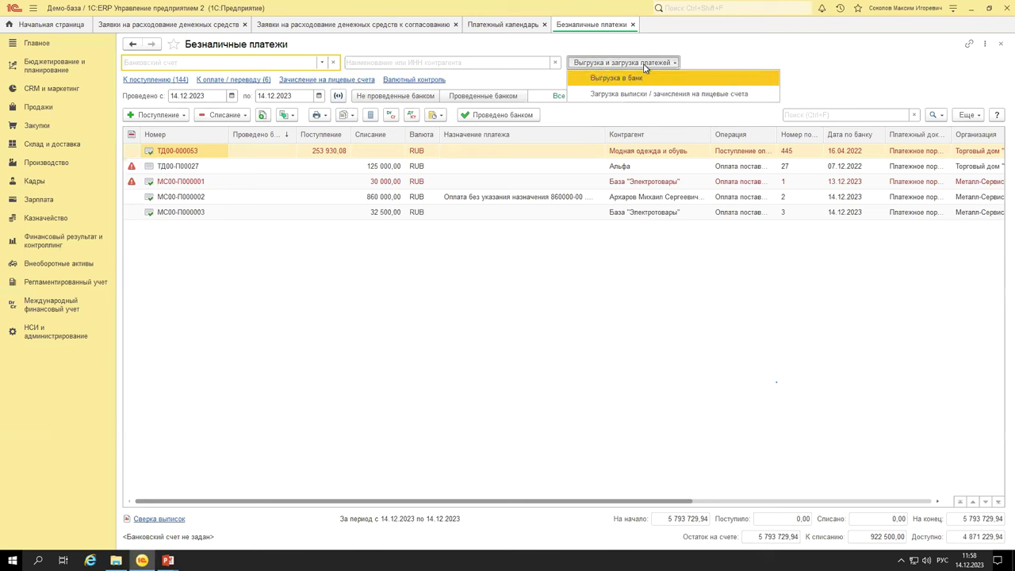
pyautogui.click(757, 62)
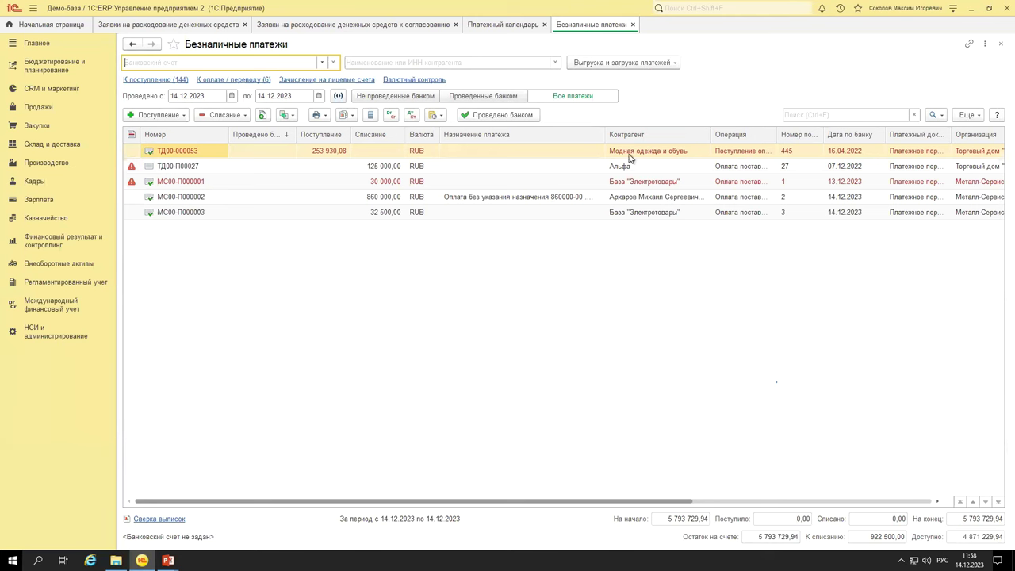
# Set the start of the cashless payments period to 01.01.2020 and look through the listed payments.
pyautogui.click(210, 96)
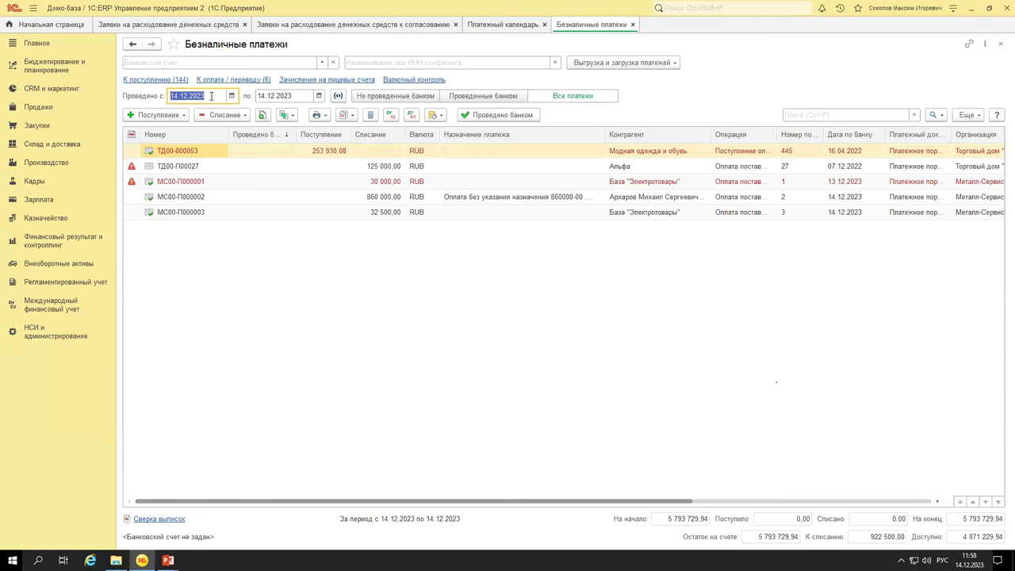
pyautogui.write('01.0')
pyautogui.press('Tab')
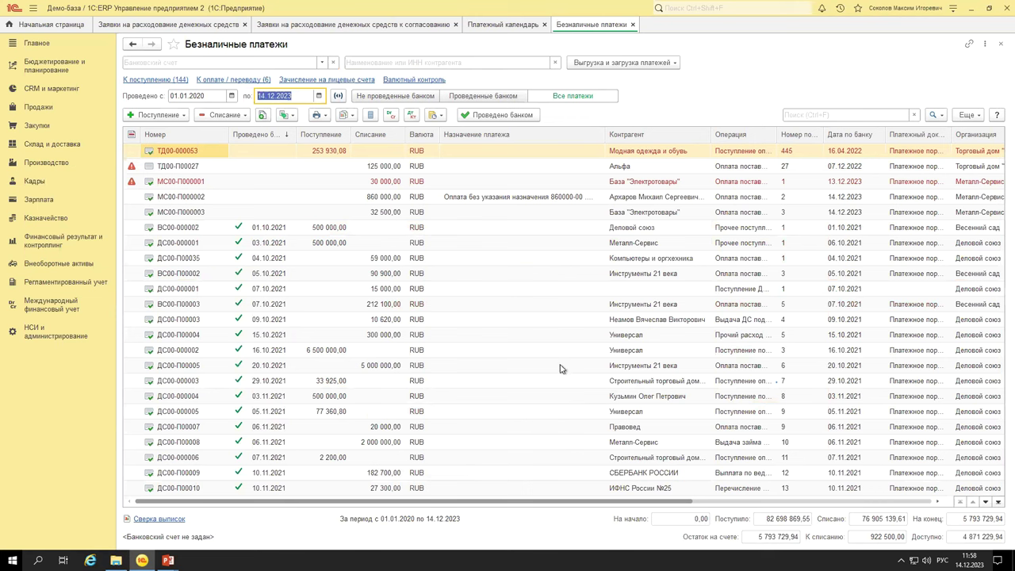
pyautogui.click(394, 354)
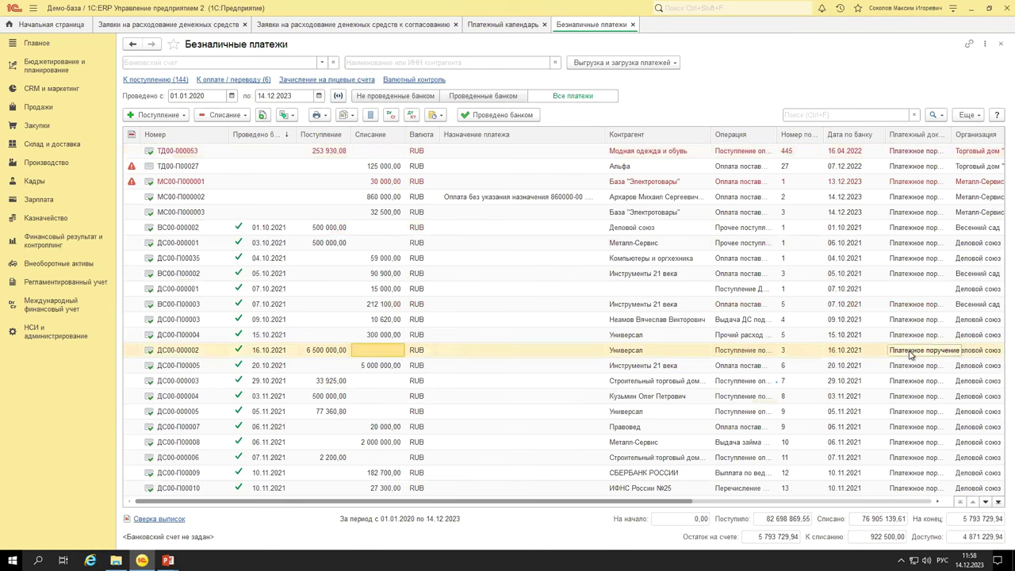
pyautogui.scroll(-2, 389, 371)
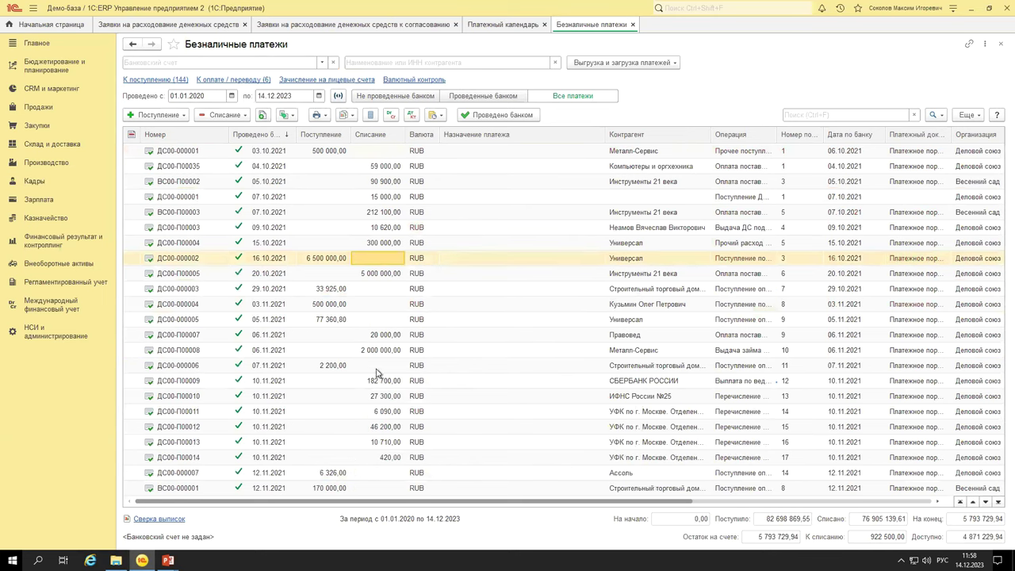
# Open the 10 620,00 RUB write-off dated 09.10.2021 from the payments list, view its main data, and close it.
pyautogui.scroll(2, 349, 309)
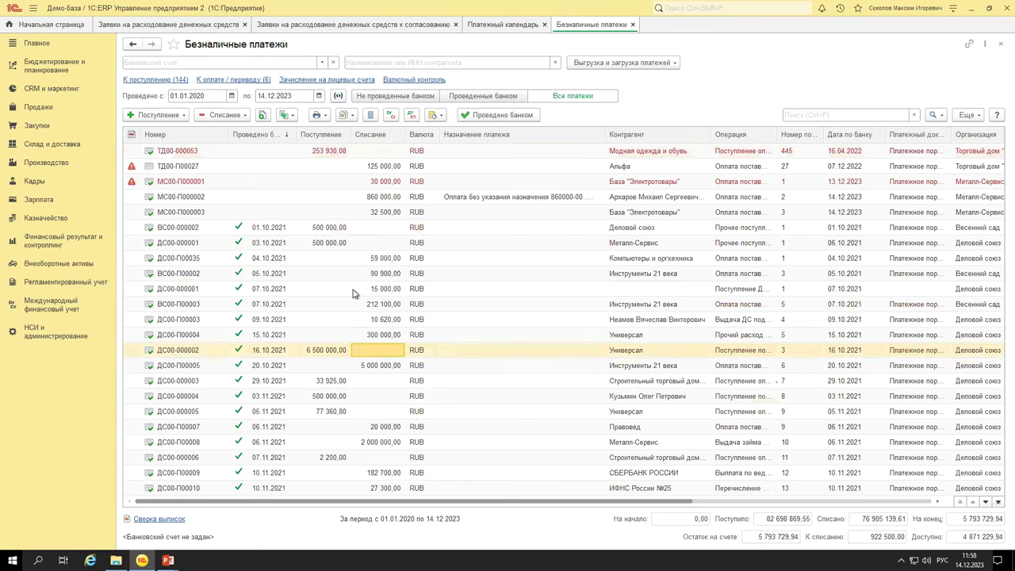
pyautogui.click(378, 320)
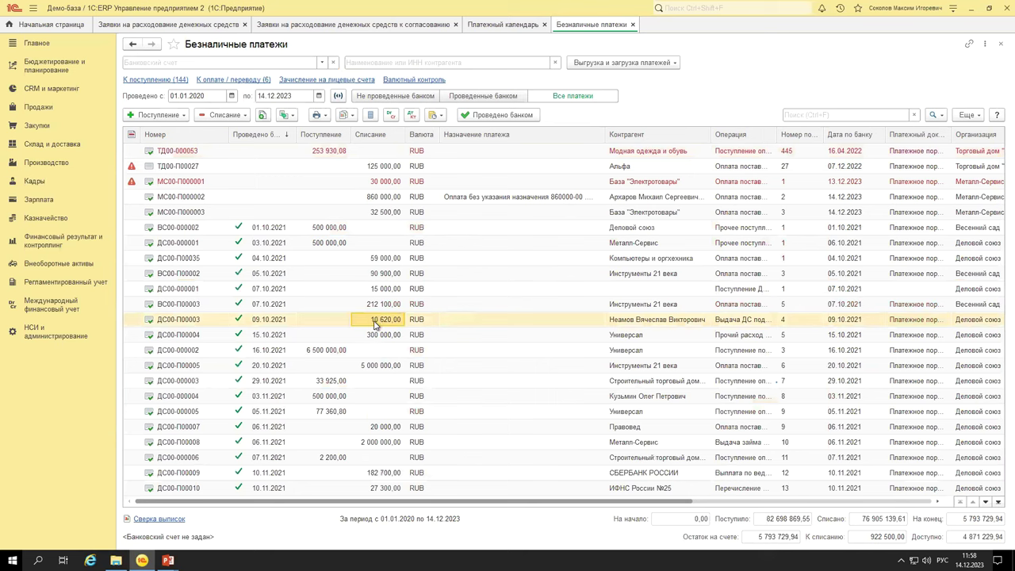
pyautogui.doubleClick(374, 321)
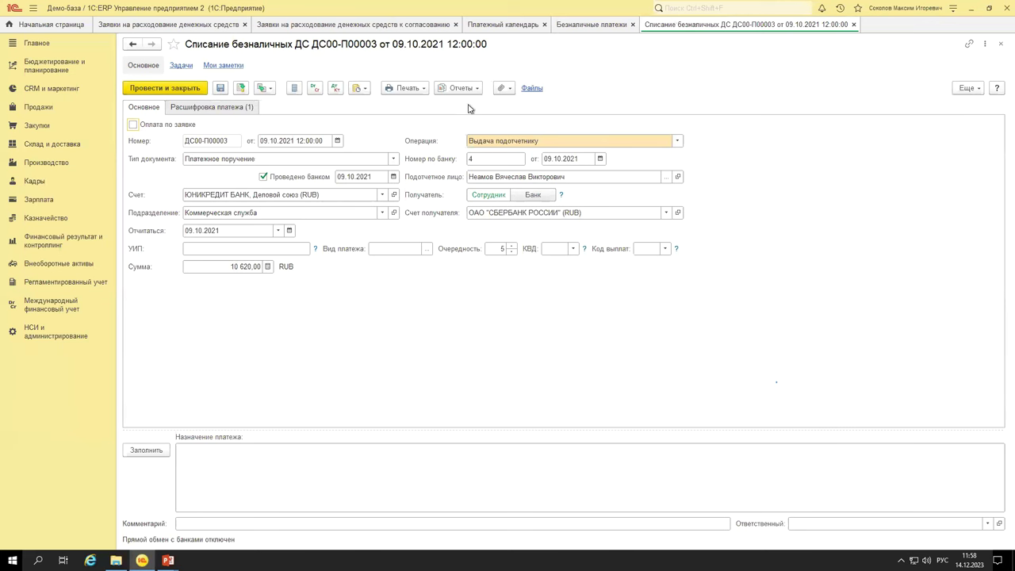
pyautogui.click(854, 26)
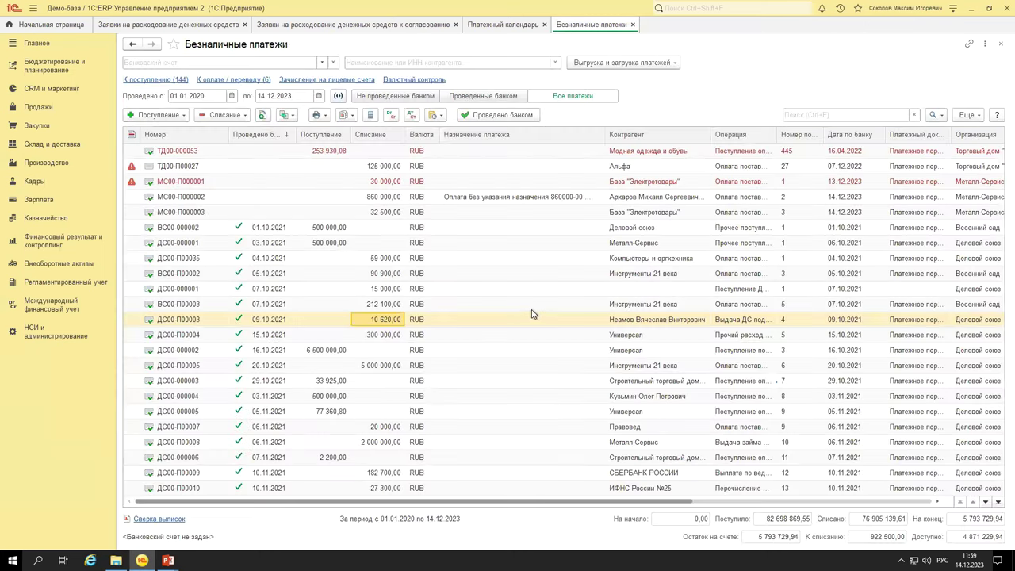
# Go to the end of the payments list, view the 3 900,00 RUB receipt dated 05.09.2023, and close it.
pyautogui.hotkey('ctrl', 'End')
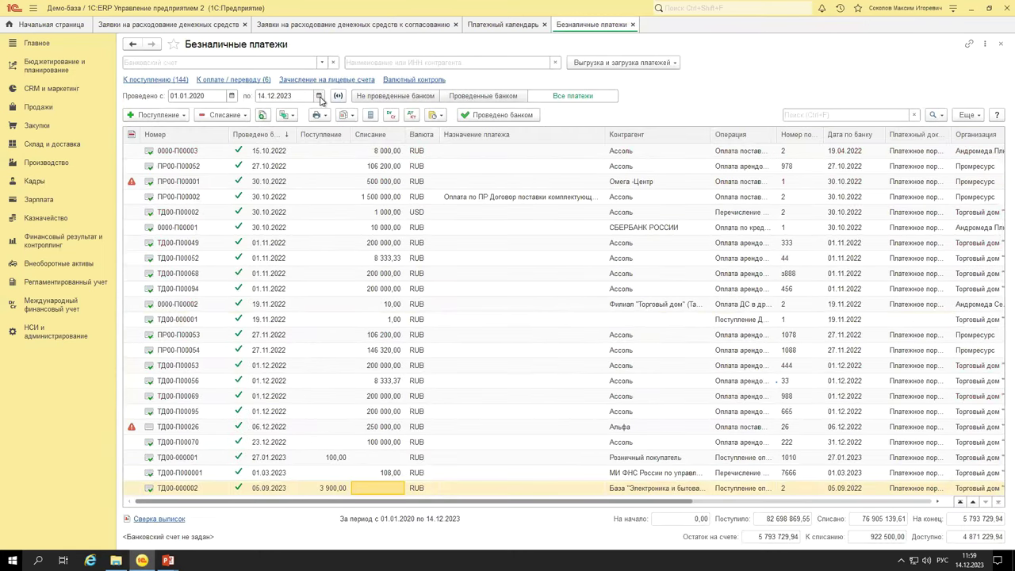
pyautogui.click(601, 488)
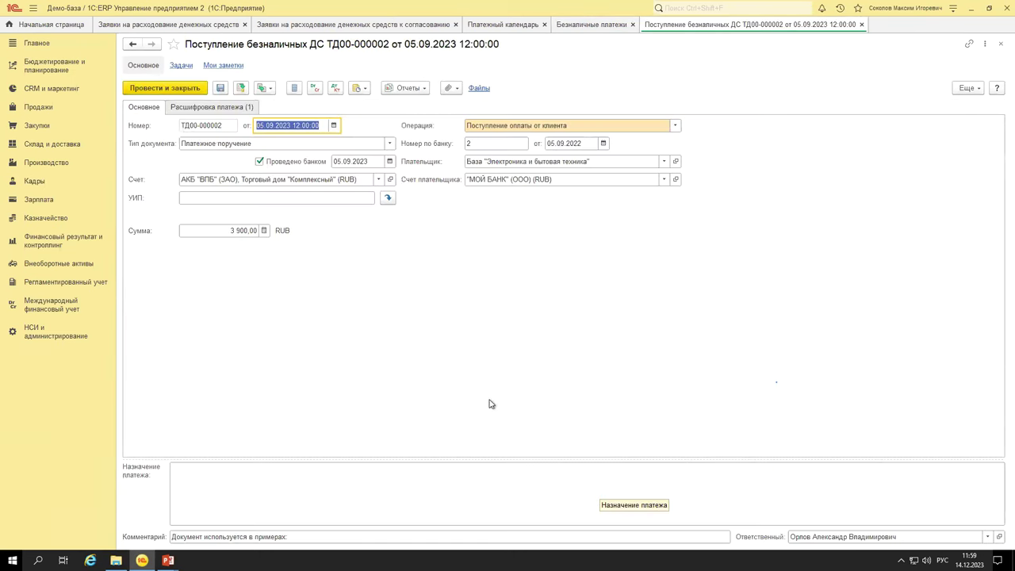
pyautogui.press('Escape')
# Set the end of the cashless payments period to 15.12.2023.
pyautogui.click(295, 95)
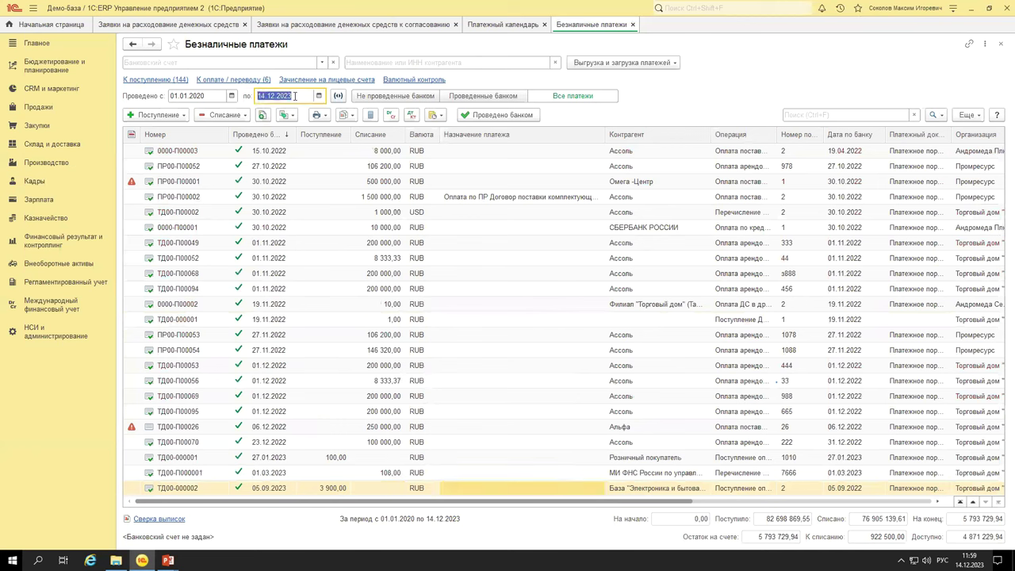
pyautogui.write('15.')
pyautogui.press('Tab')
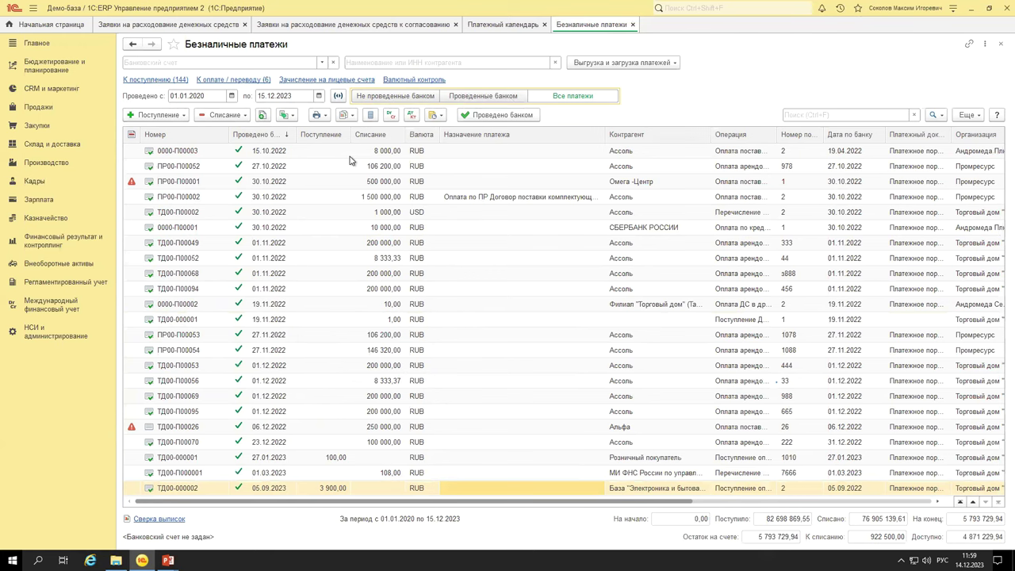
# View the 05.09.2023 receipt again, examine the bank-processed mark and payment breakdown of the 108,00 RUB tax write-off, and close both.
pyautogui.doubleClick(446, 492)
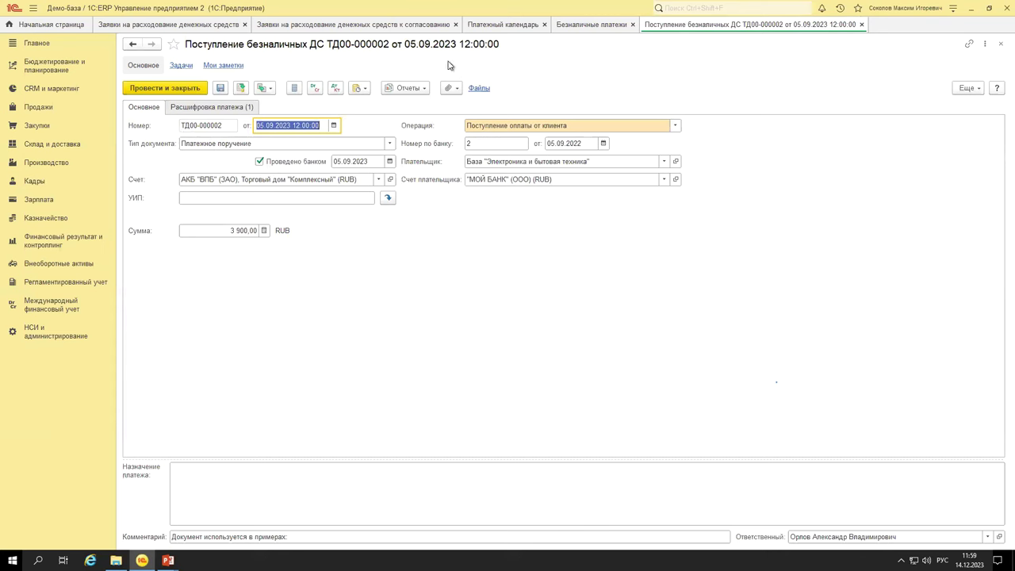
pyautogui.press('Escape')
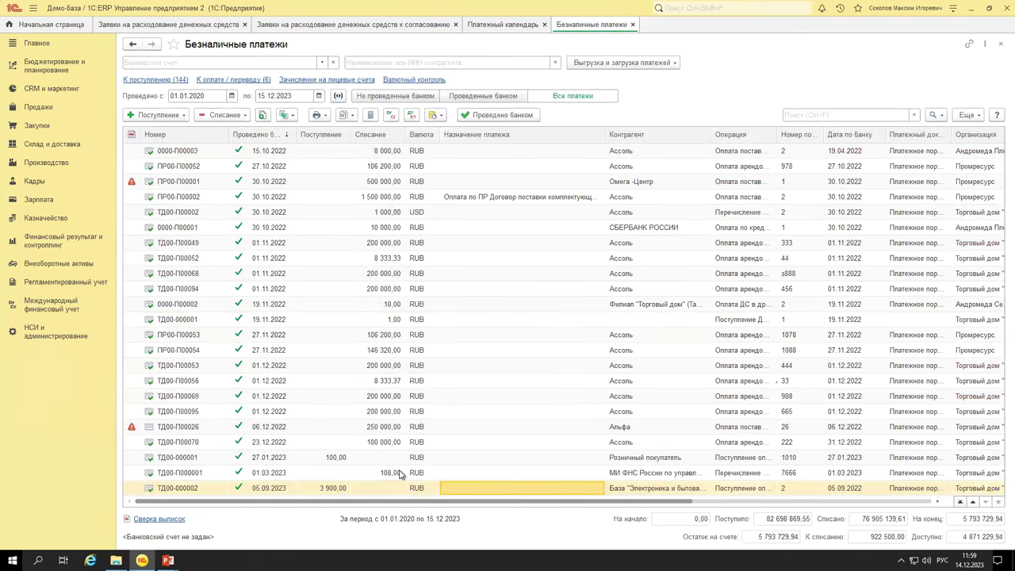
pyautogui.doubleClick(401, 474)
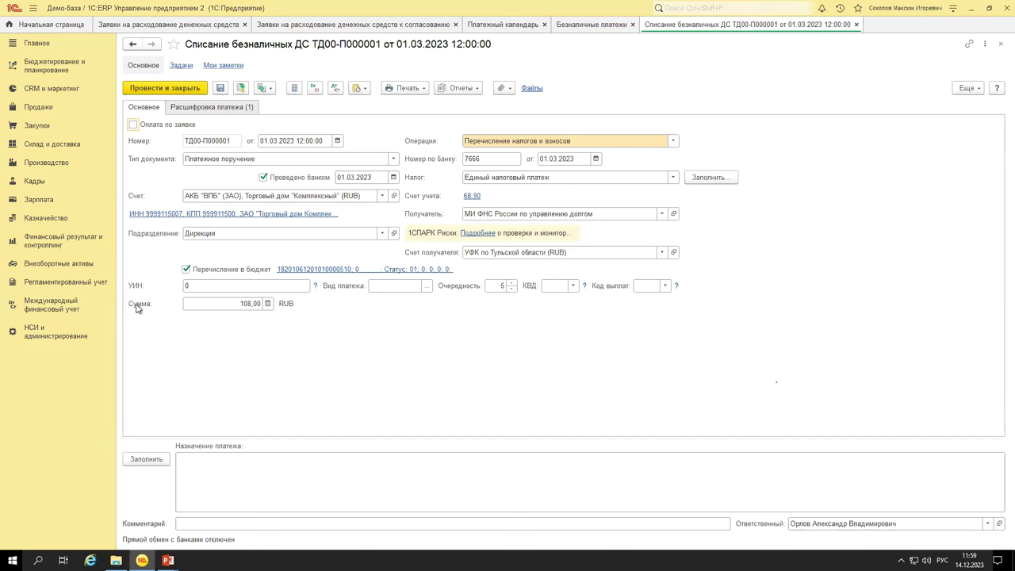
pyautogui.click(264, 177)
pyautogui.click(204, 107)
pyautogui.click(144, 108)
pyautogui.press('Escape')
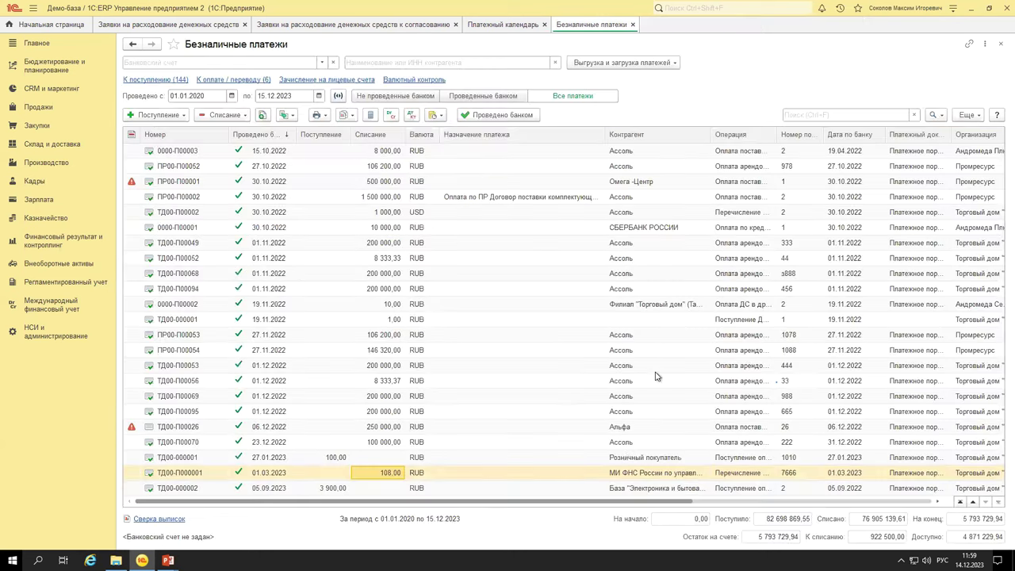
# Open the 250 000,00 RUB supplier payment to Альфа, review its payment breakdown and main data, and close it.
pyautogui.doubleClick(622, 429)
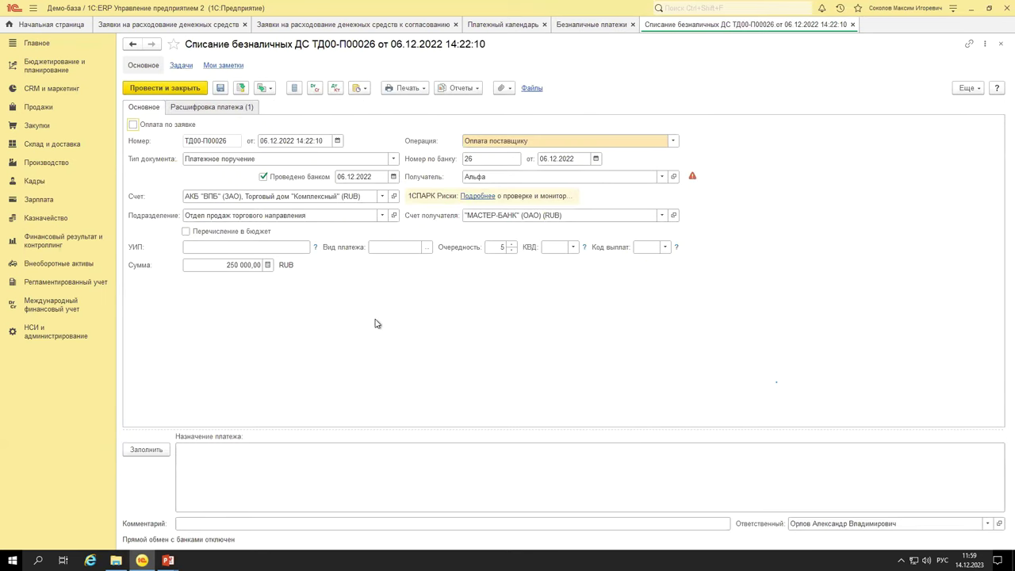
pyautogui.click(197, 109)
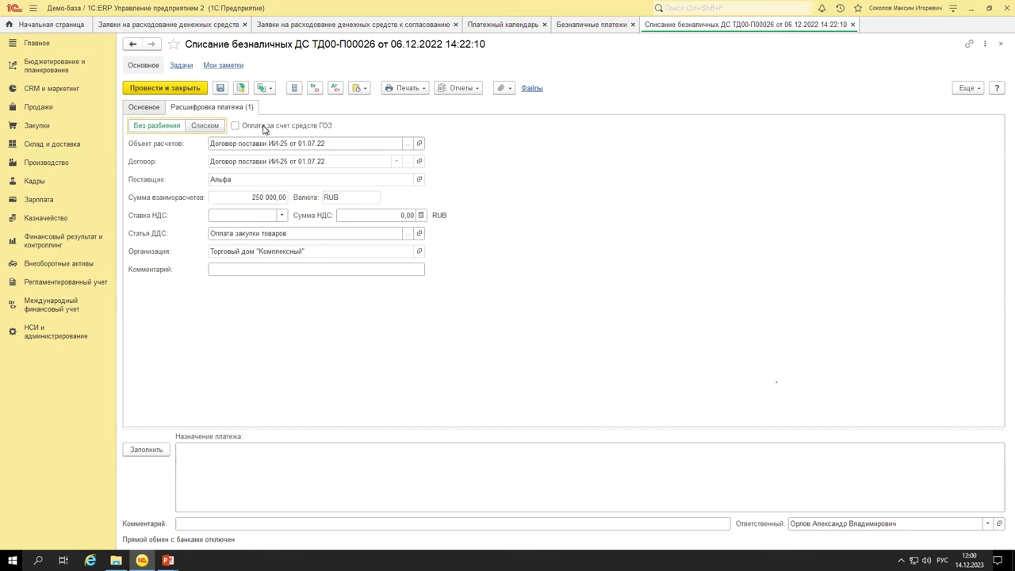
pyautogui.click(144, 107)
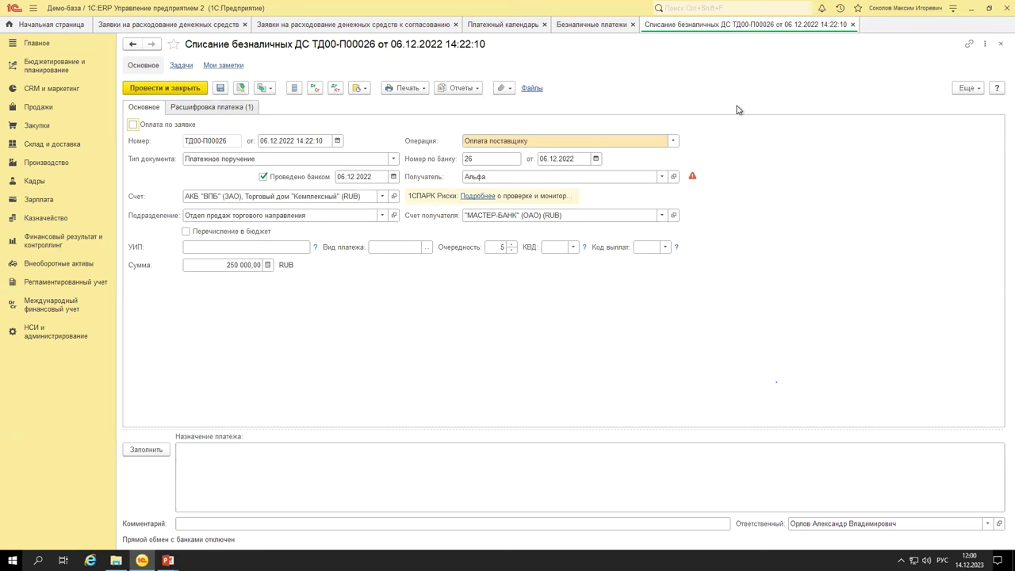
pyautogui.press('Escape')
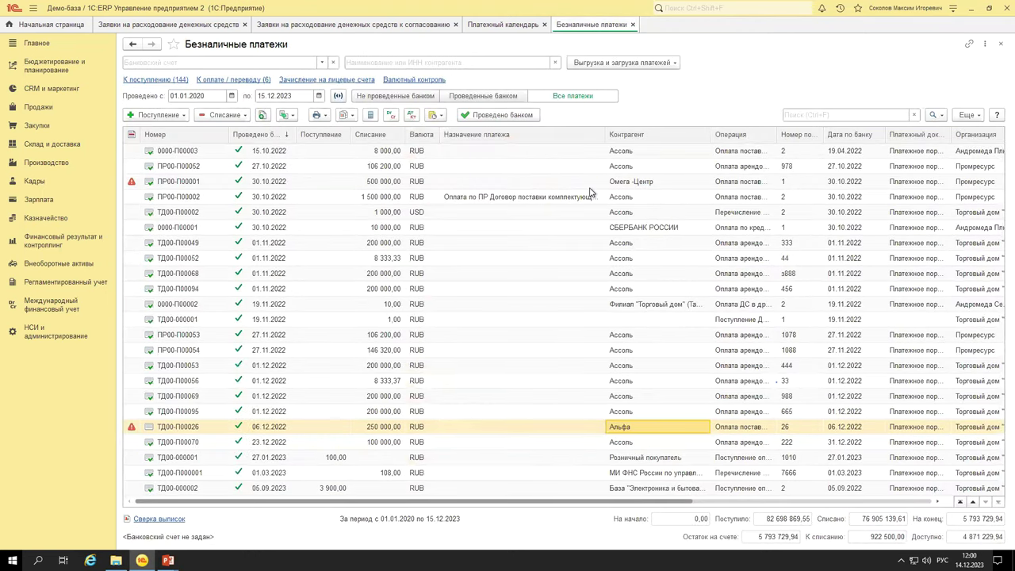
# Filter the list to payments not processed by the bank and select the 32 500,00 RUB write-off to База "Электротовары".
pyautogui.click(426, 96)
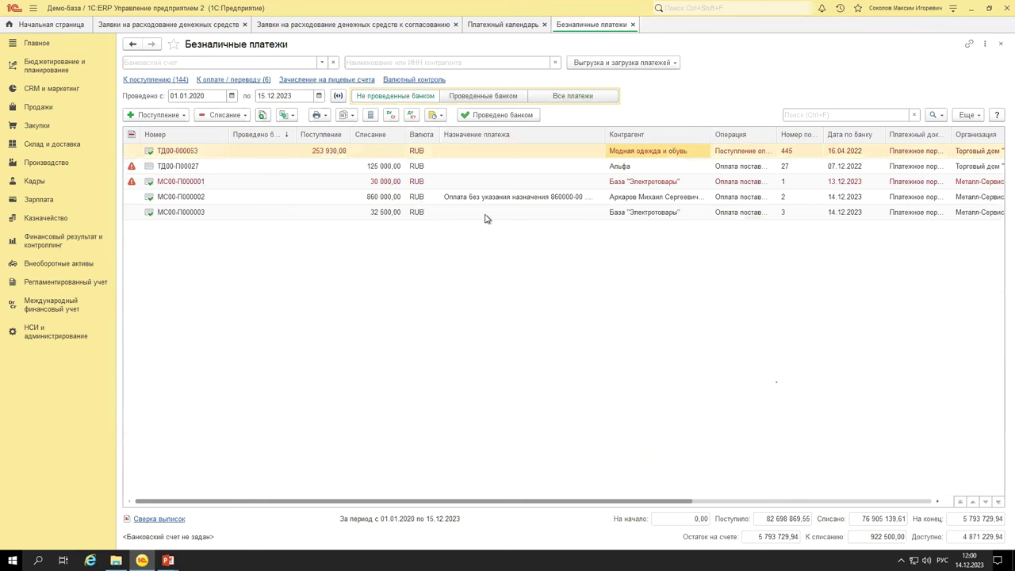
pyautogui.click(456, 215)
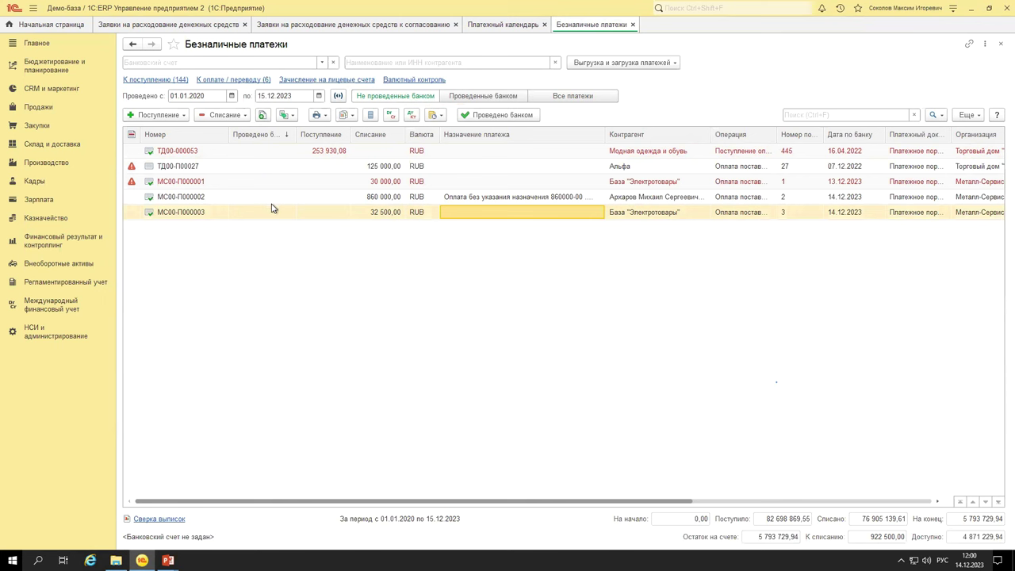
# Open a new write-off form for Оплата поставщику, look over its main fields and payment breakdown, and close it without saving.
pyautogui.click(232, 116)
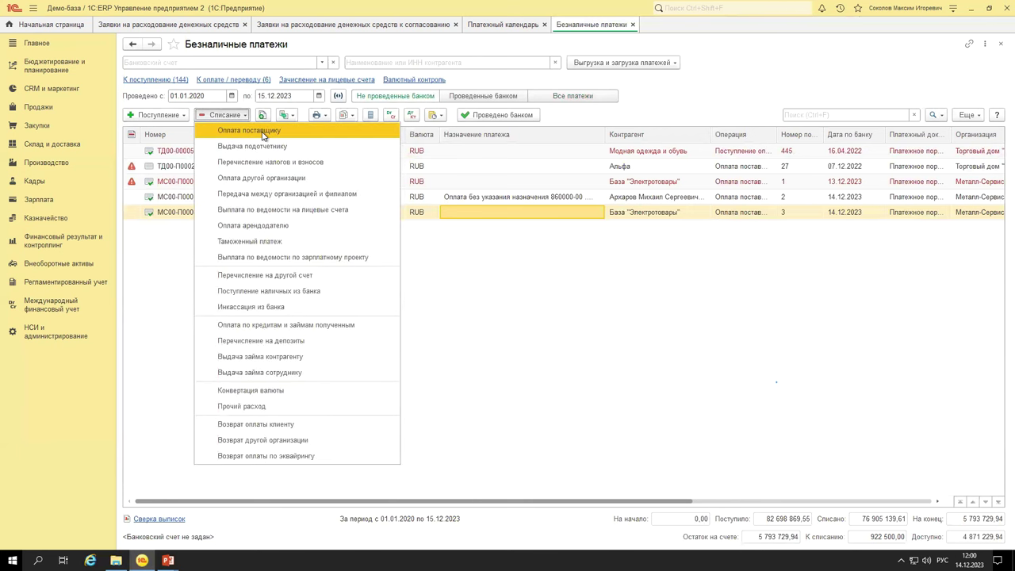
pyautogui.click(262, 134)
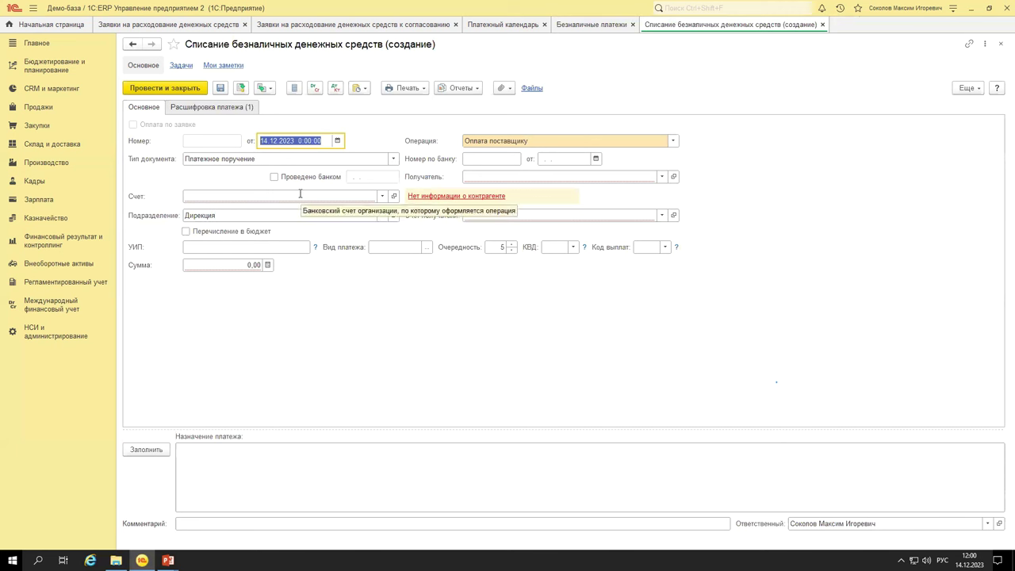
pyautogui.click(190, 107)
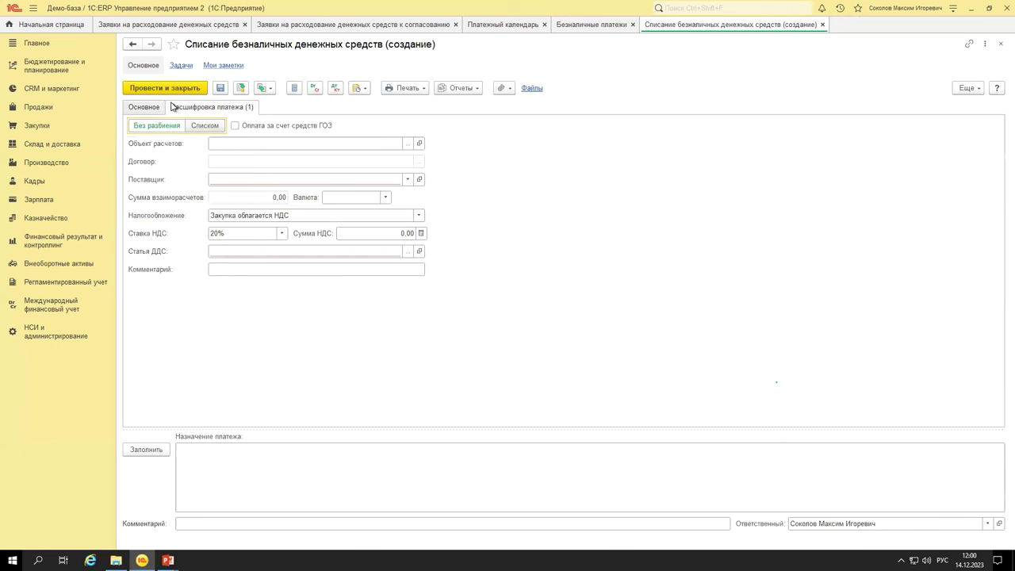
pyautogui.click(158, 106)
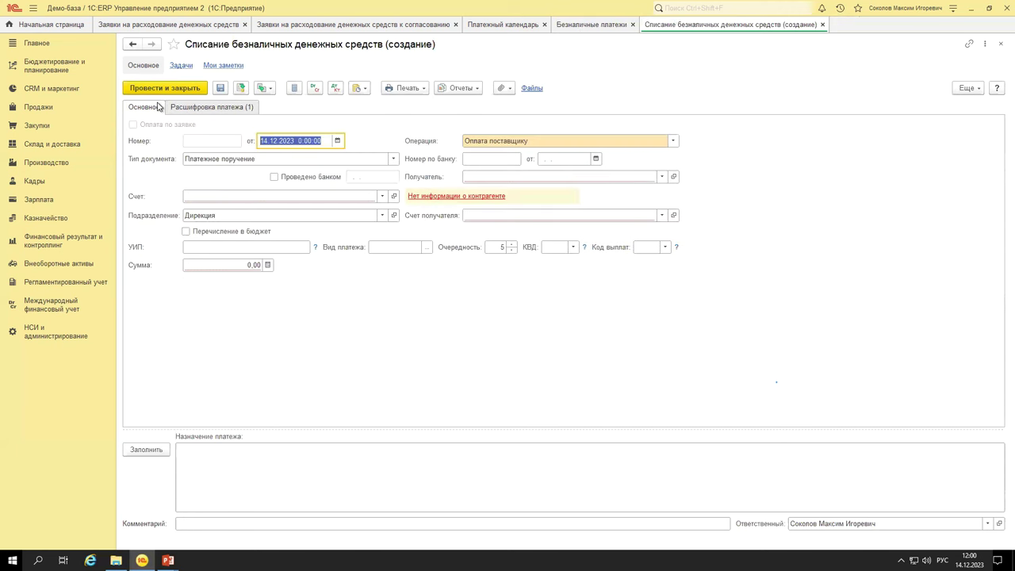
pyautogui.click(234, 110)
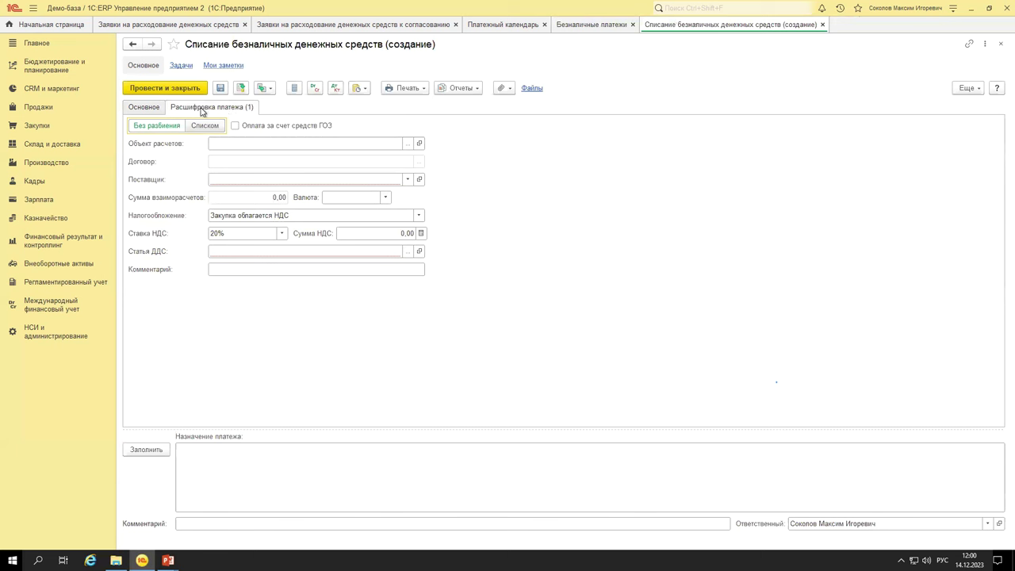
pyautogui.click(143, 107)
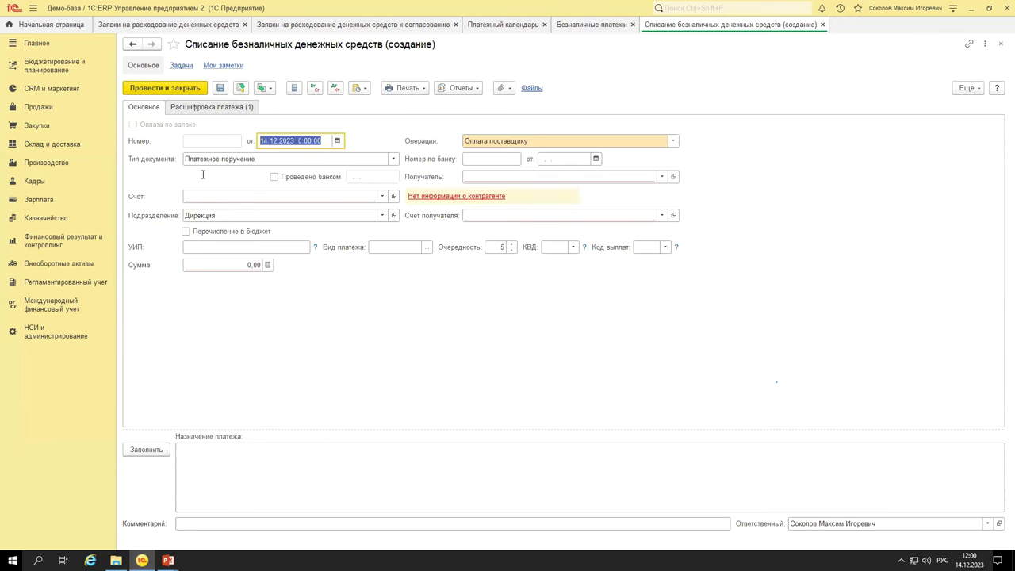
pyautogui.press('Escape')
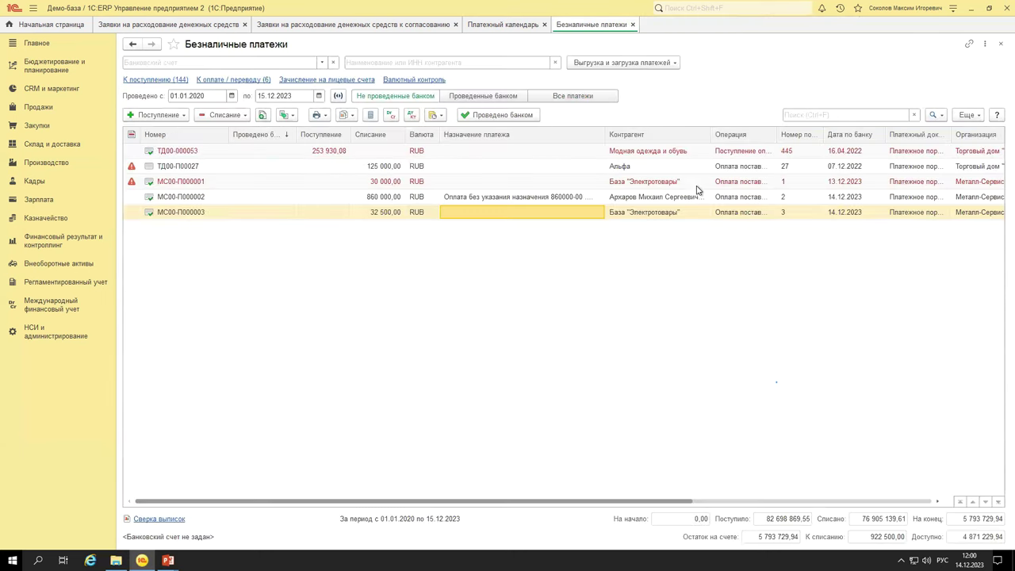
# Open the 32 500,00 RUB write-off, follow its linked expense request, examine the request's distribution by accounts, and close the request.
pyautogui.doubleClick(608, 214)
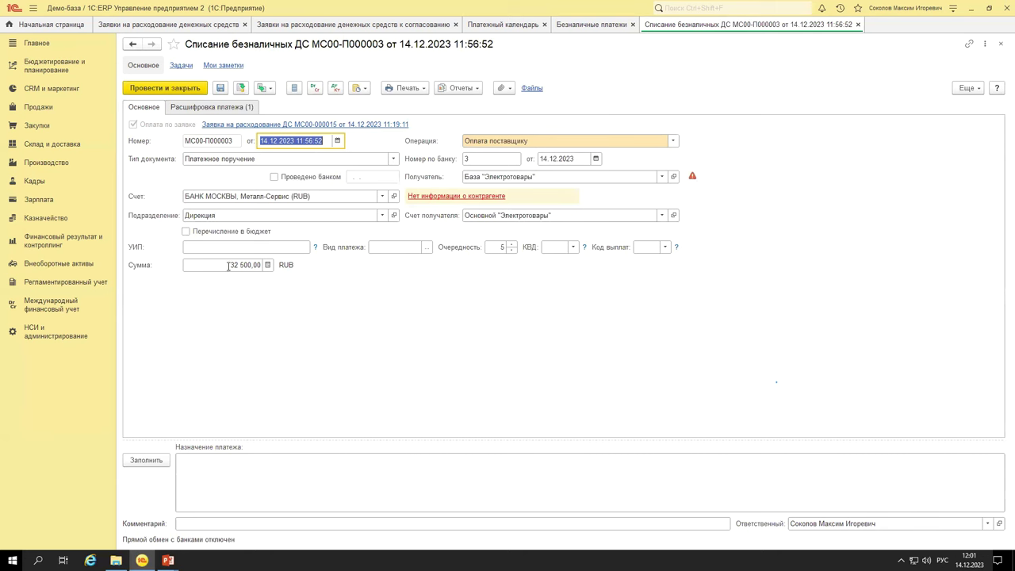
pyautogui.click(336, 126)
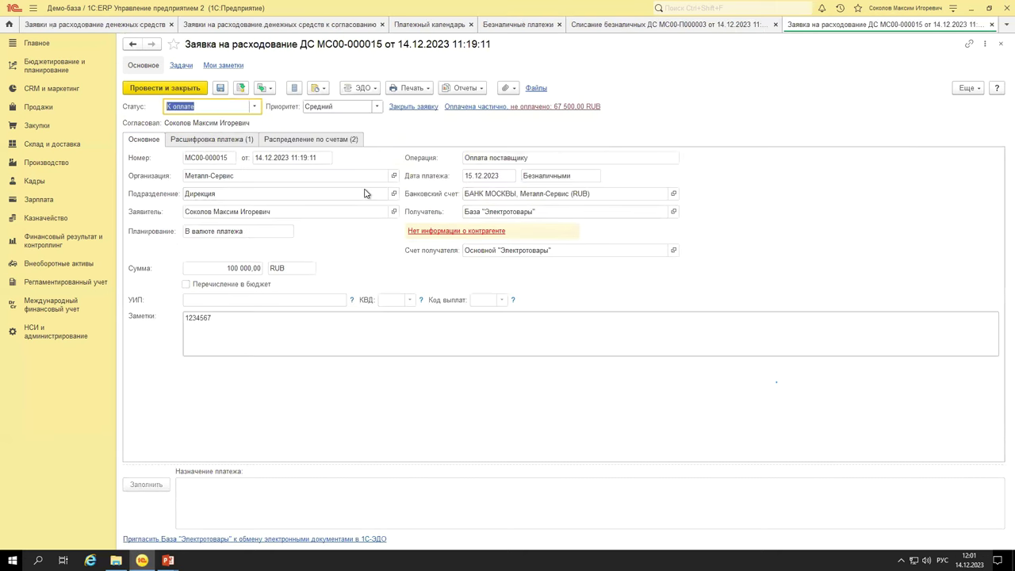
pyautogui.click(309, 140)
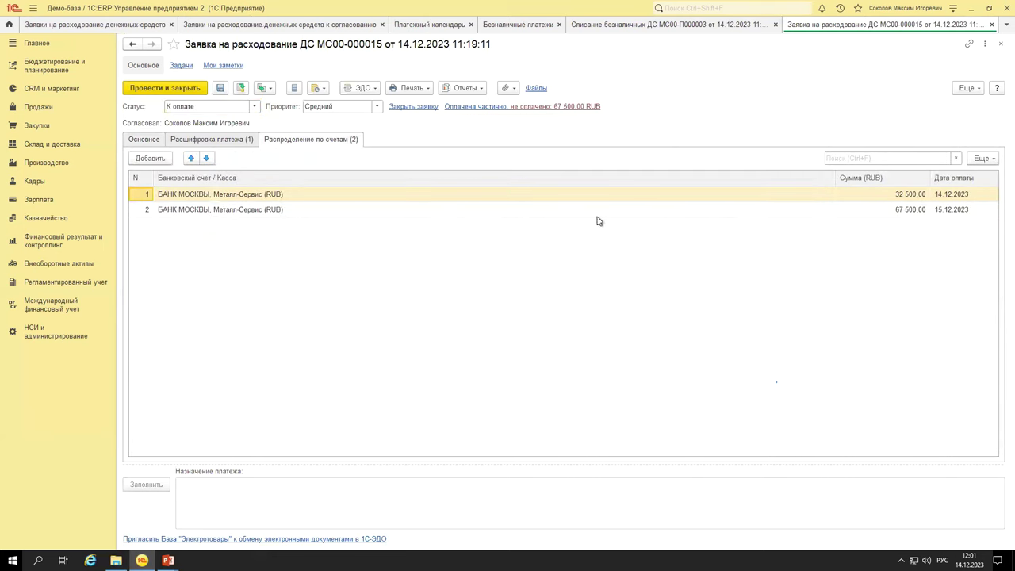
pyautogui.press('Escape')
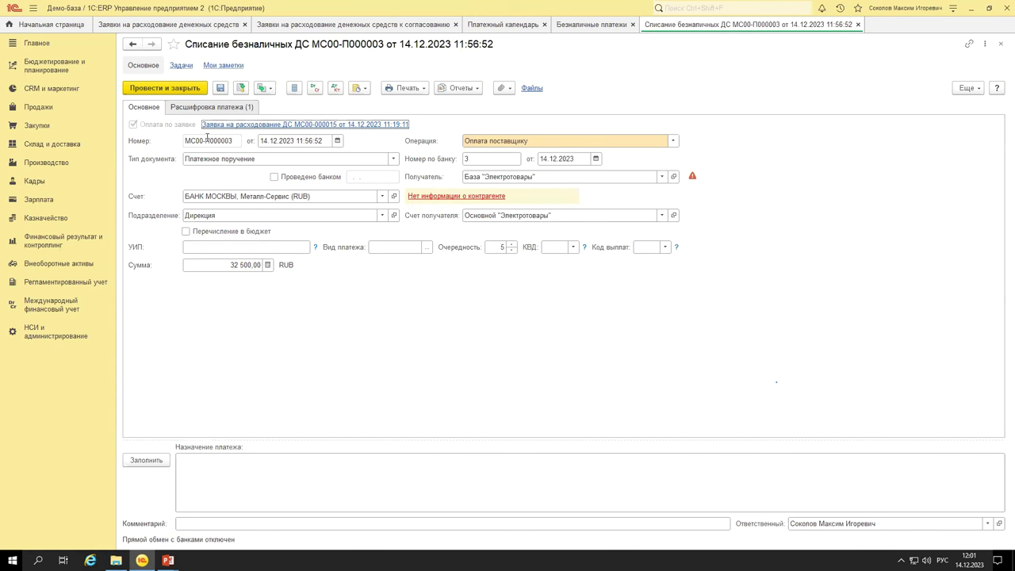
# Review the payment breakdown of the 32 500,00 RUB write-off, return to its main data, and close the document.
pyautogui.click(191, 111)
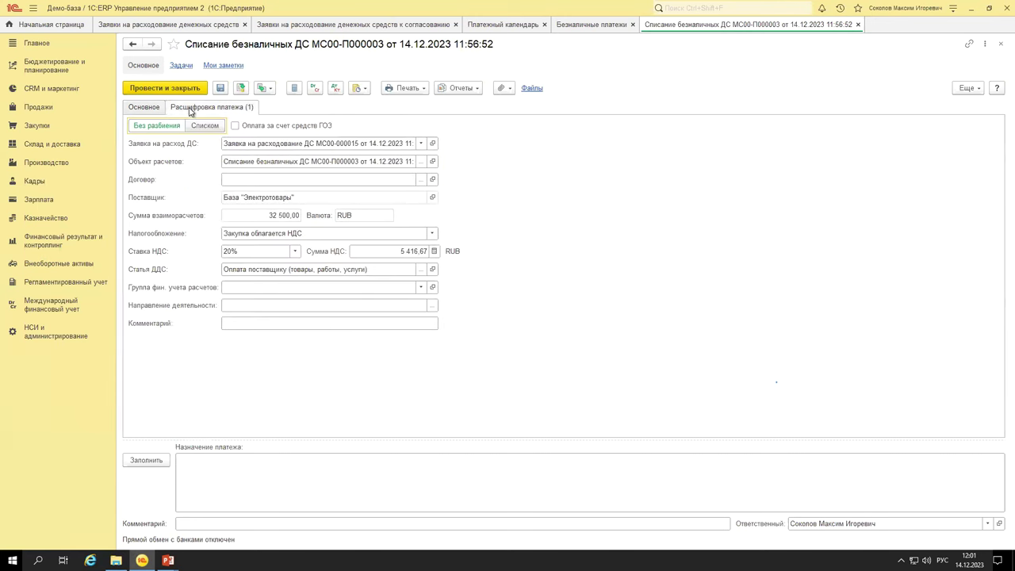
pyautogui.click(144, 107)
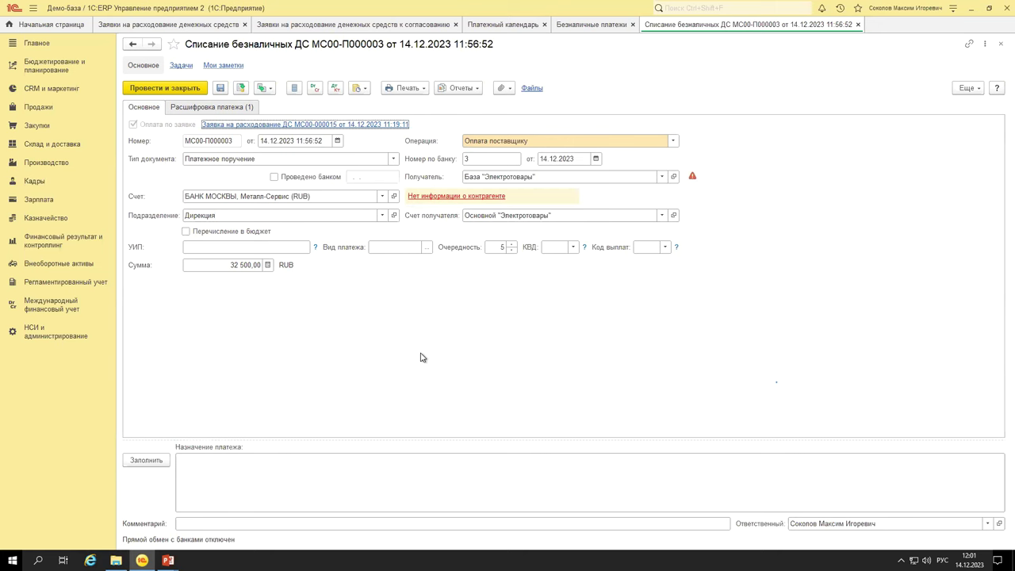
pyautogui.press('Escape')
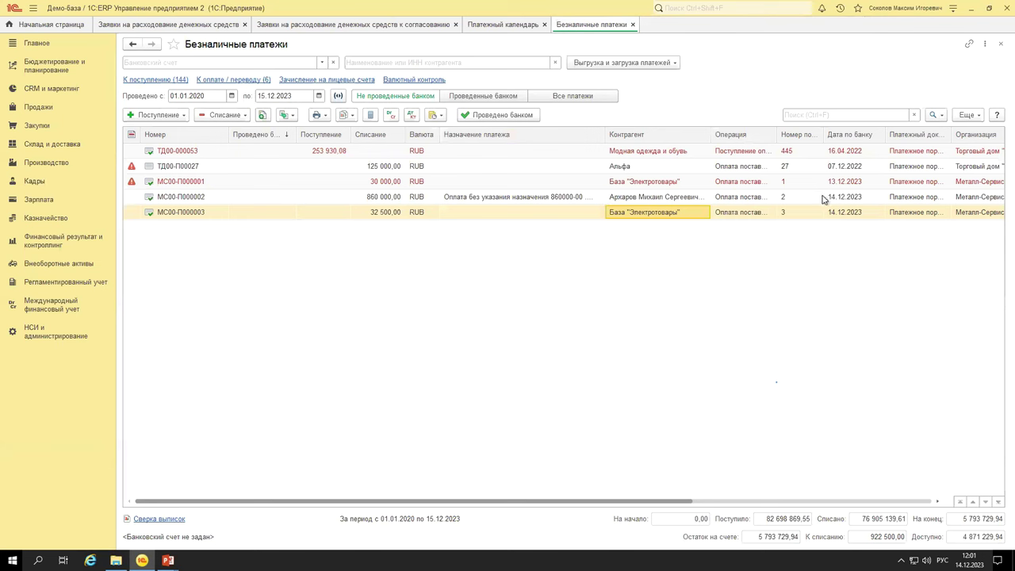
# Look over the two latest write-offs and reopen the Безналичные платежи list from the Казначейство section.
pyautogui.click(668, 202)
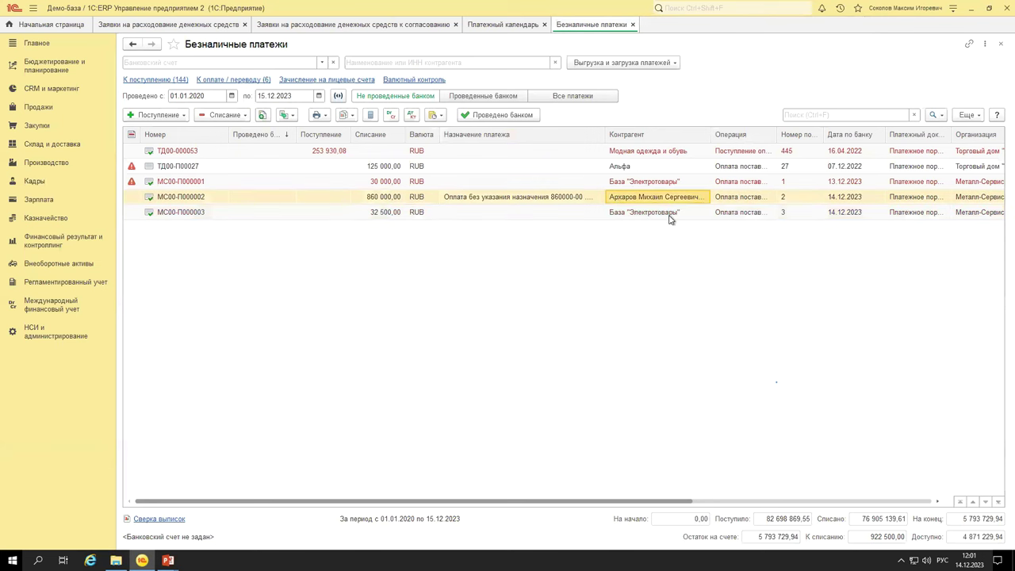
pyautogui.click(670, 212)
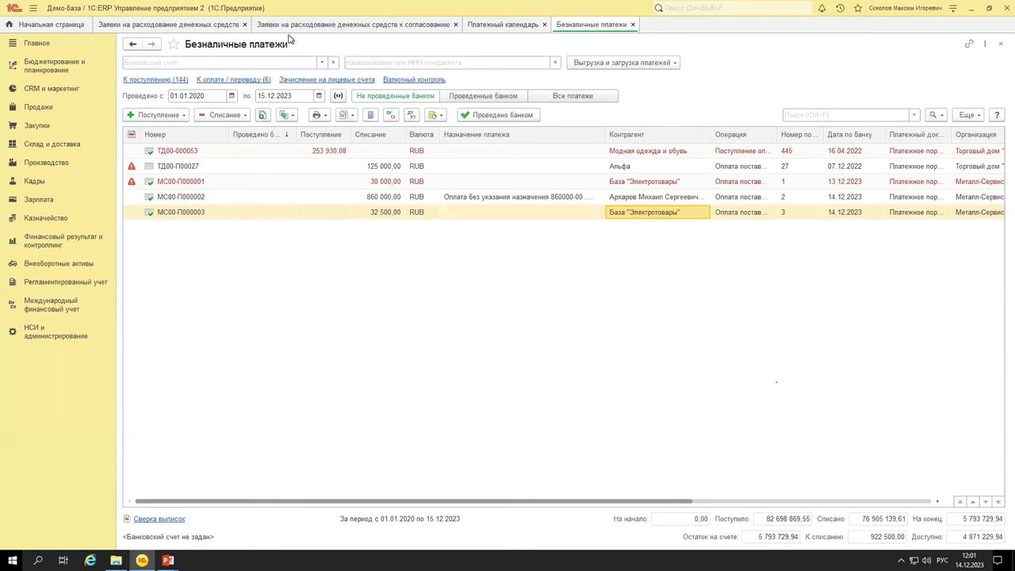
pyautogui.click(45, 217)
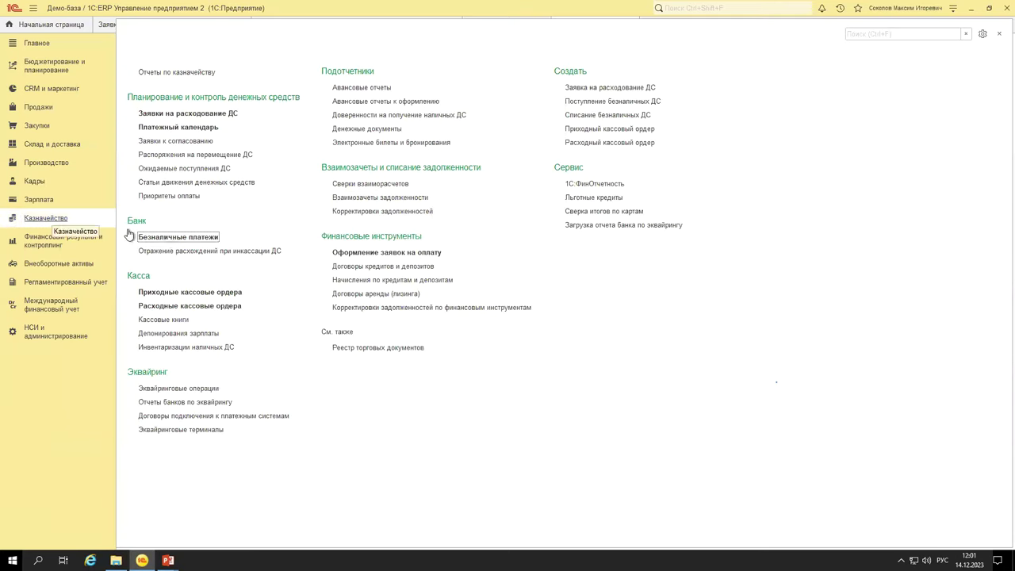
pyautogui.click(165, 234)
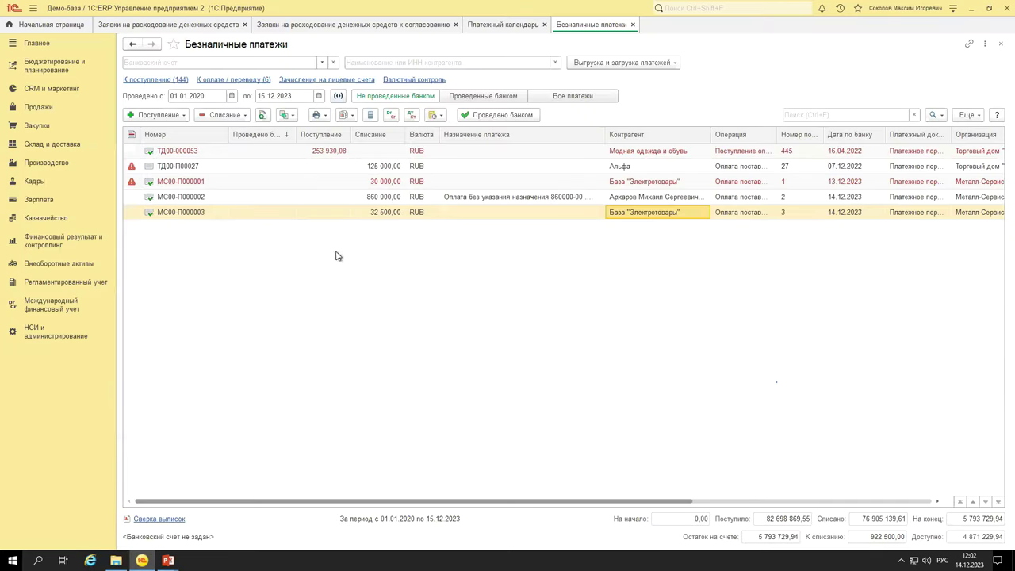
# Open the receipt from Модная одежда и обувь, review its payment breakdown and regulated accounting entries, and close both forms.
pyautogui.click(322, 151)
pyautogui.doubleClick(322, 151)
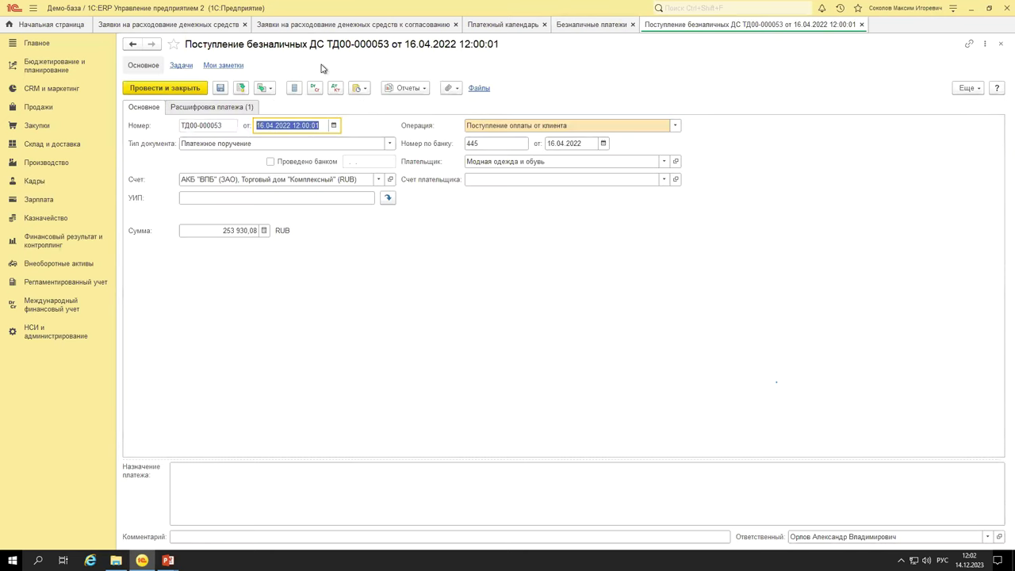
pyautogui.click(215, 107)
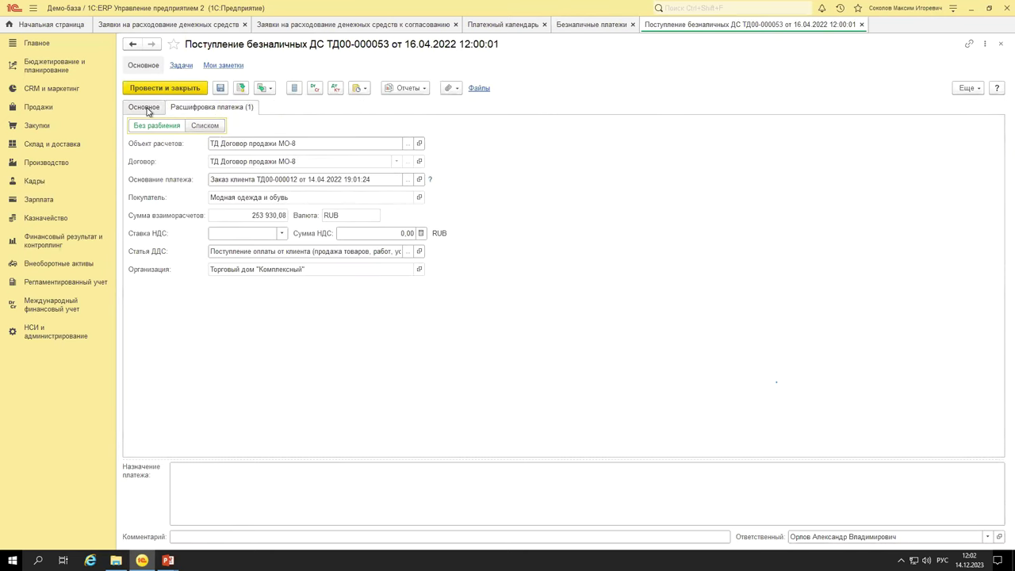
pyautogui.click(145, 108)
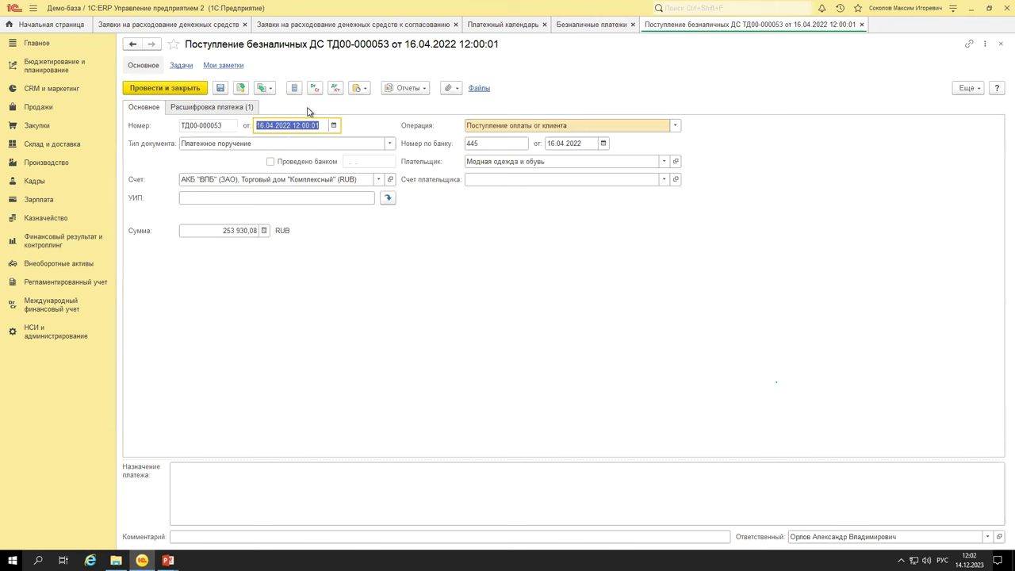
pyautogui.click(335, 87)
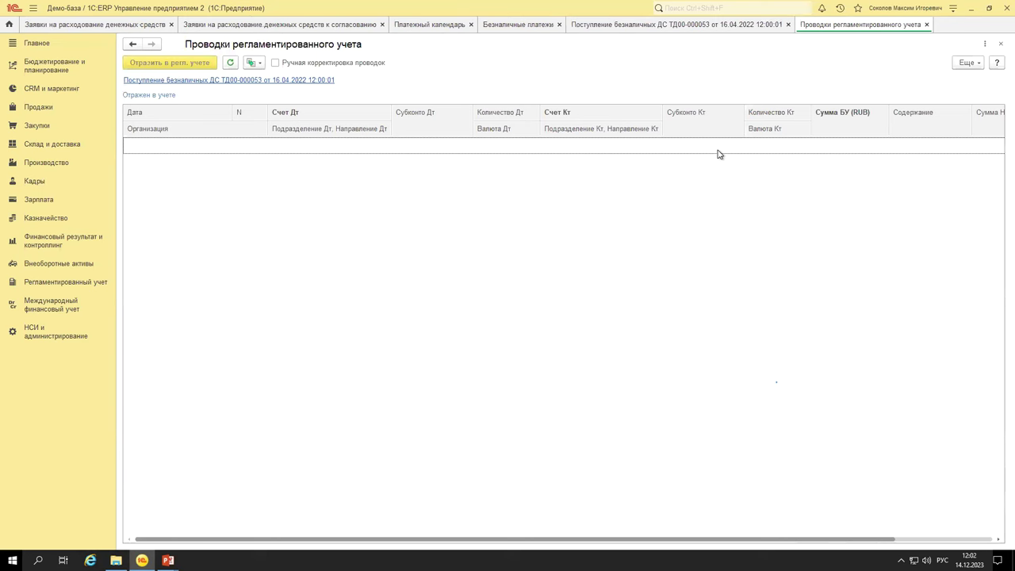
pyautogui.press('Escape')
pyautogui.press('Escape')
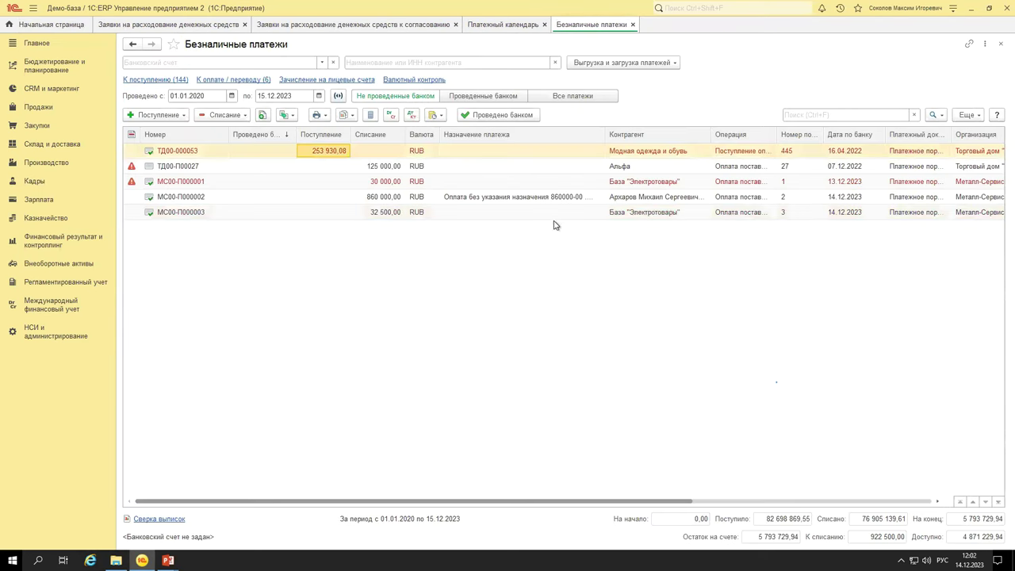
# Open the export of payments to the bank and mark the account БАНК МОСКВЫ, Металл-Сервис (RUB) for export.
pyautogui.click(648, 64)
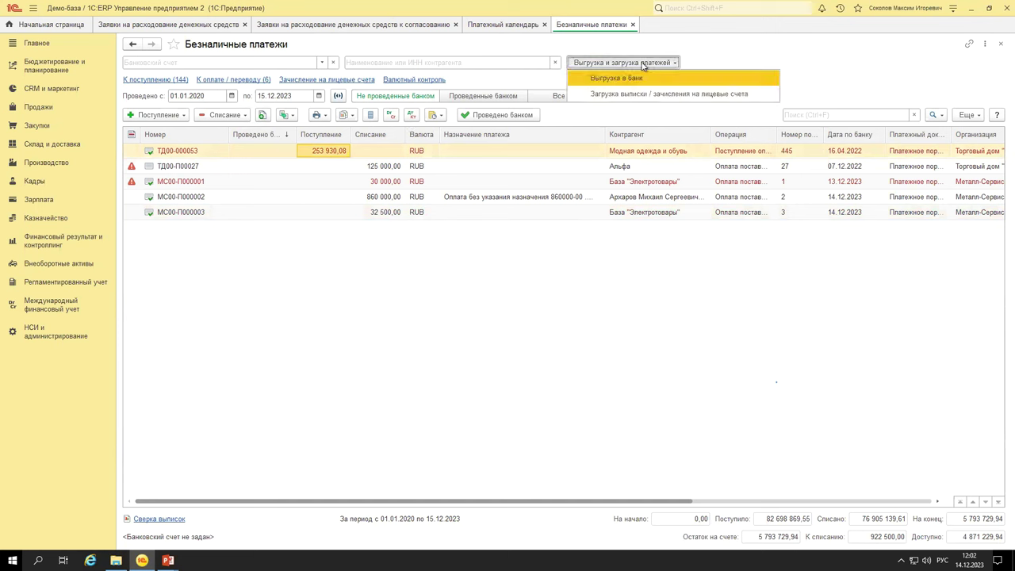
pyautogui.click(625, 85)
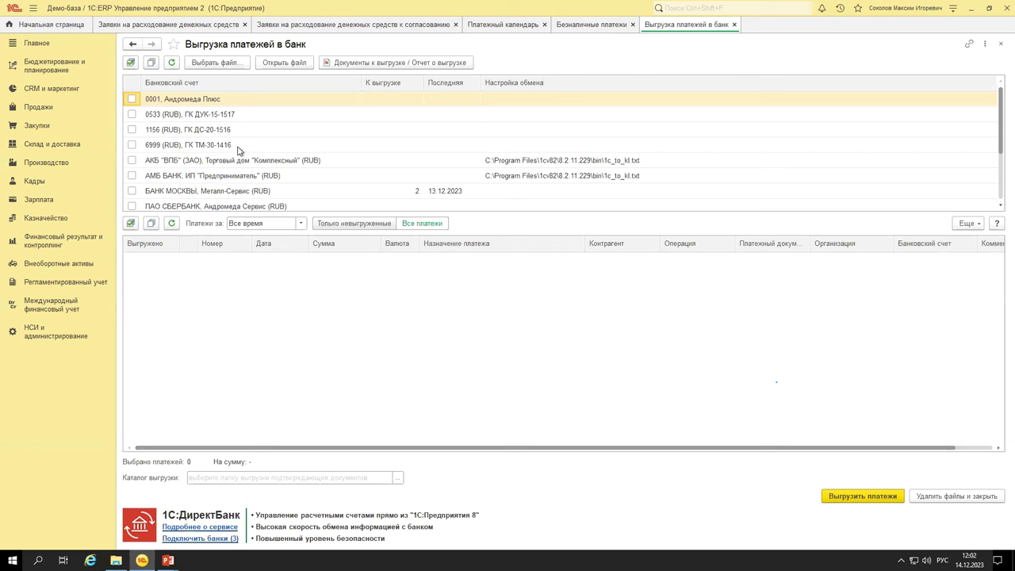
pyautogui.click(239, 191)
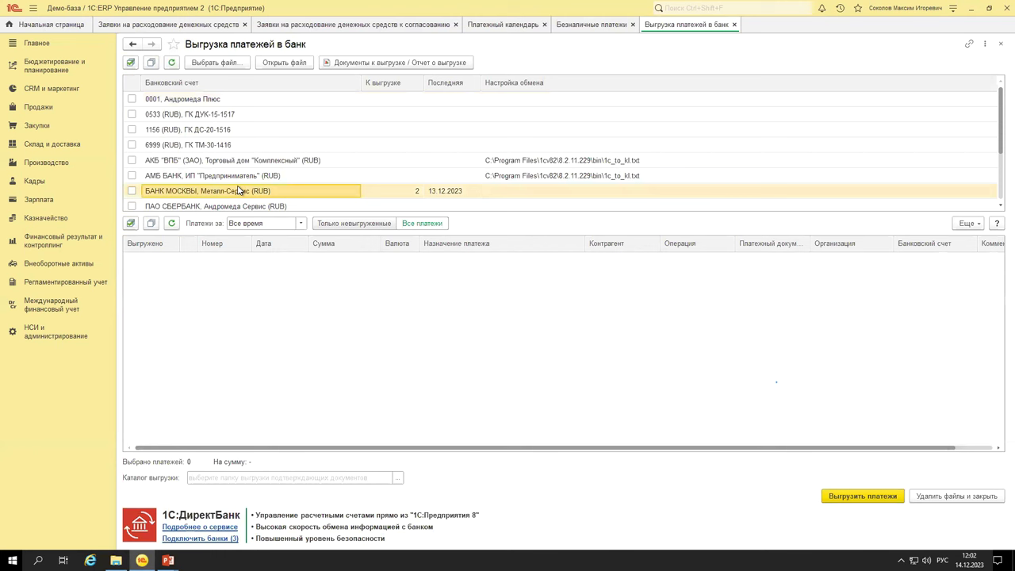
pyautogui.scroll(-1, 239, 191)
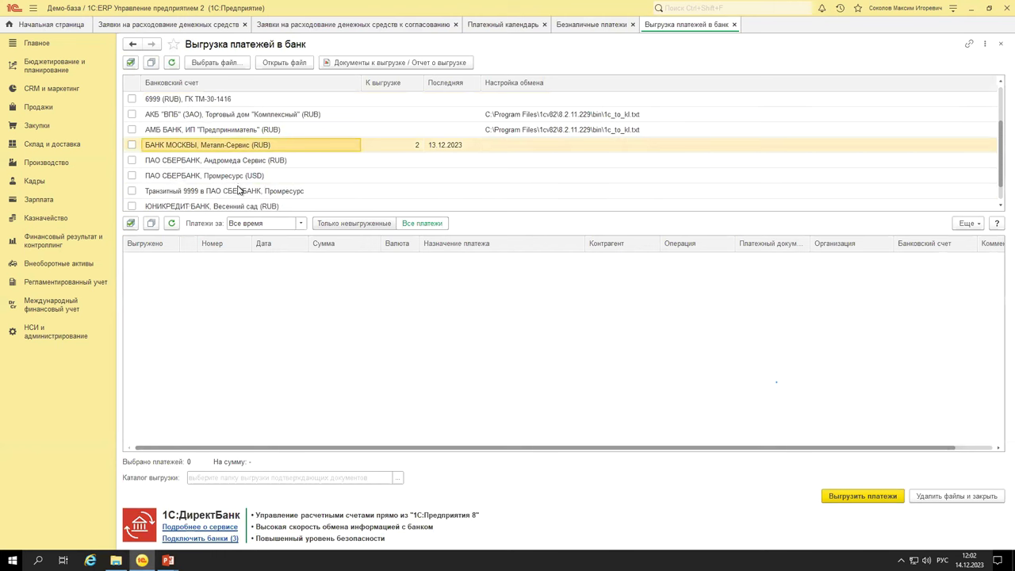
pyautogui.click(377, 146)
pyautogui.click(131, 145)
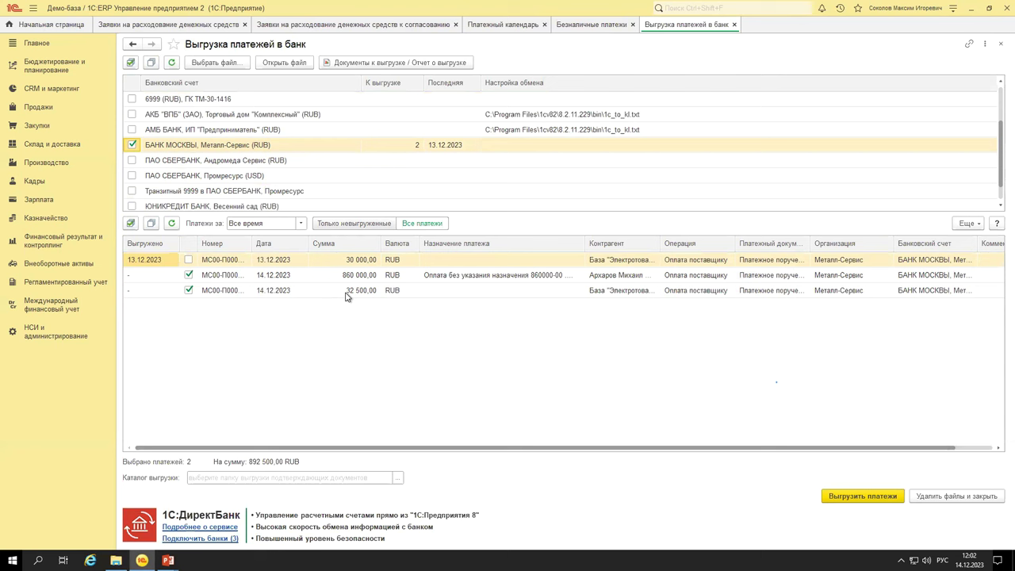
# Check the account's payments listed for export, examine the bank exchange settings in the account's card, and close the card.
pyautogui.click(338, 264)
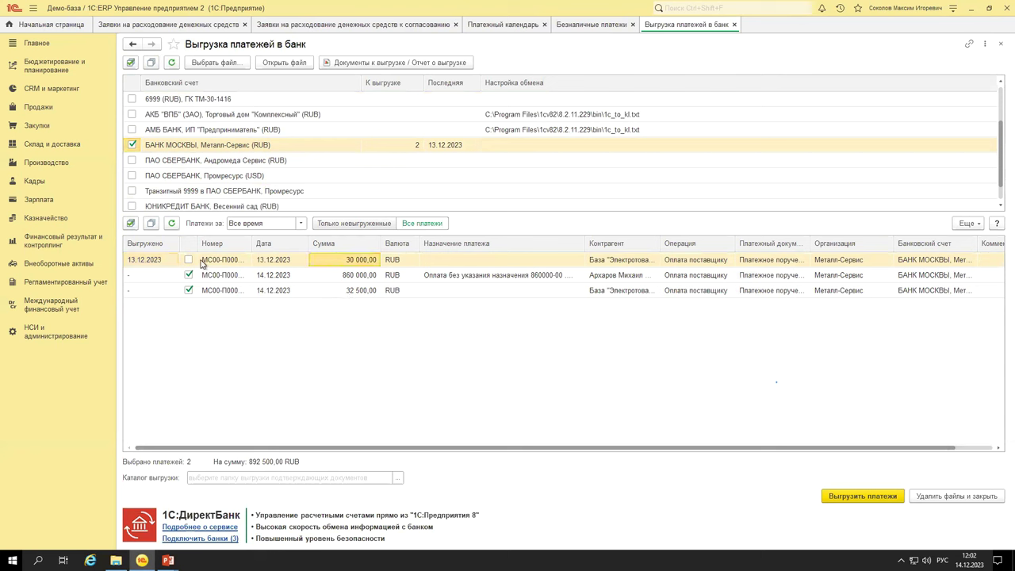
pyautogui.click(350, 278)
pyautogui.click(355, 293)
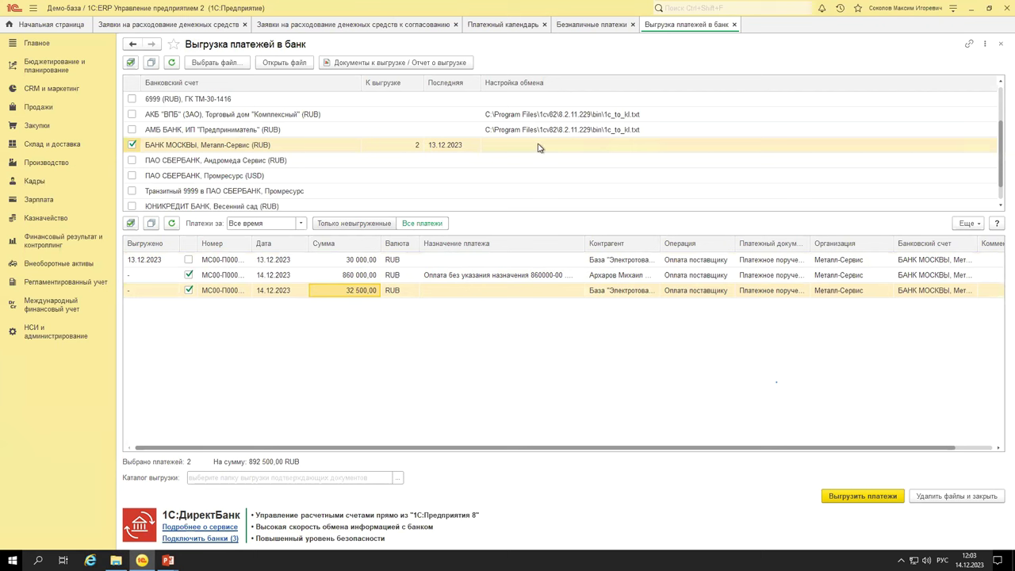
pyautogui.doubleClick(343, 145)
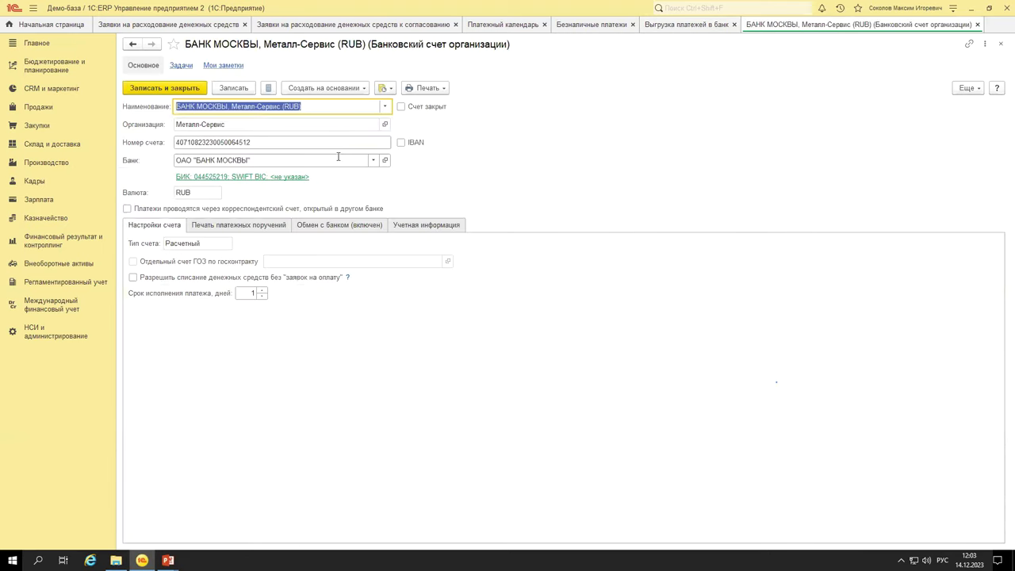
pyautogui.click(347, 225)
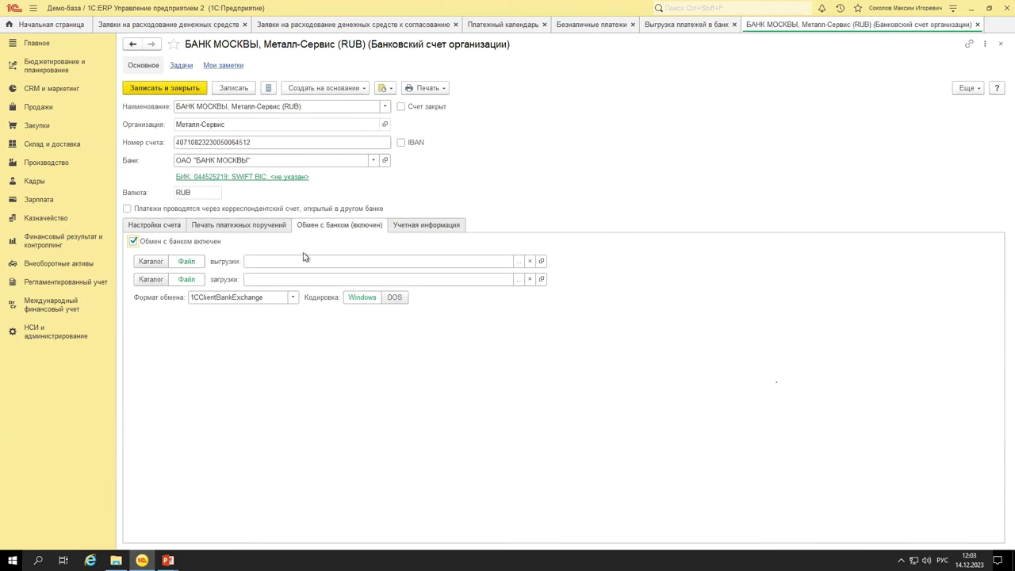
pyautogui.press('Escape')
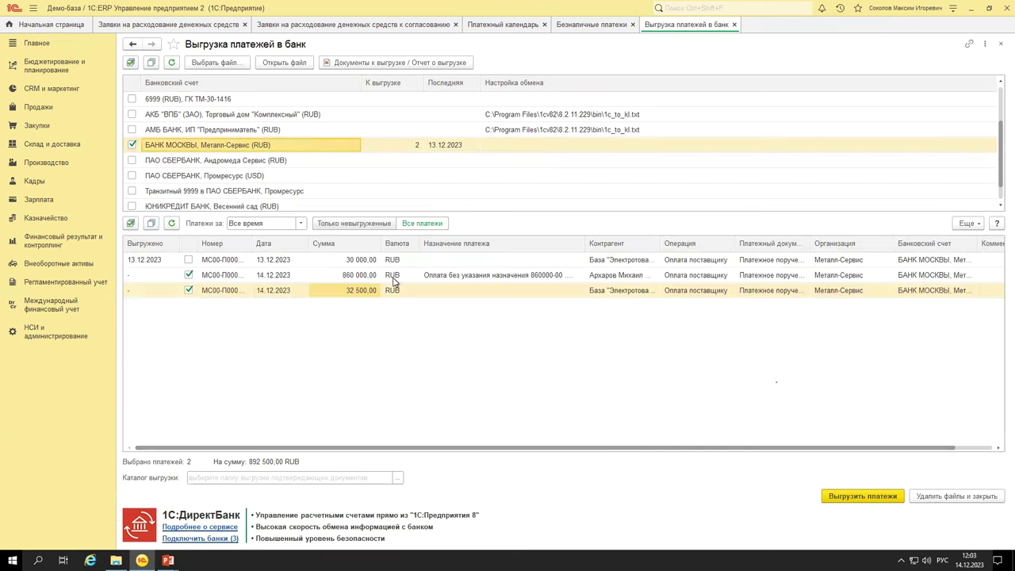
# Export the marked payments to a text file in the Документы folder under the suggested file name.
pyautogui.click(850, 500)
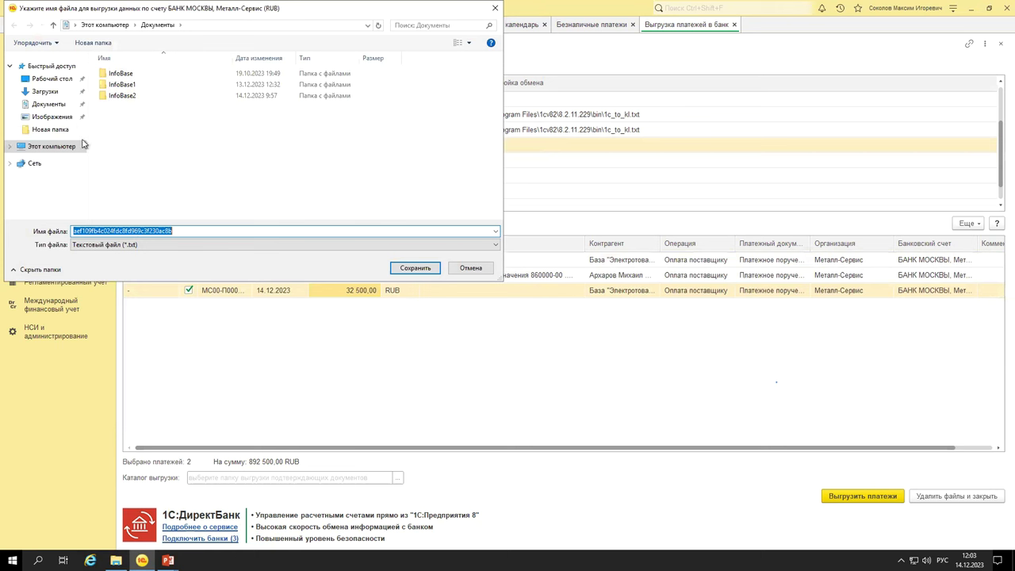
pyautogui.click(174, 230)
pyautogui.click(408, 274)
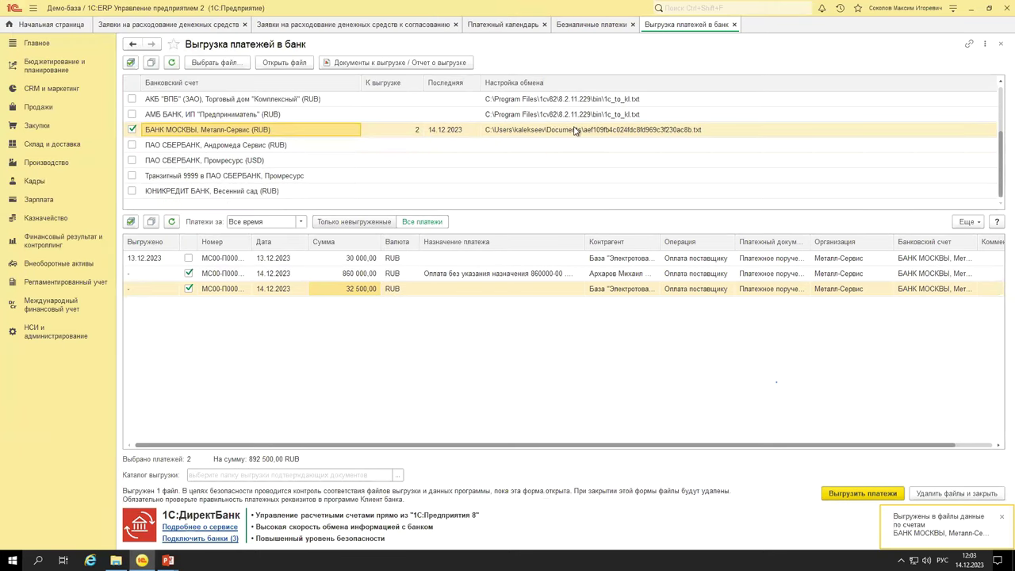
# Check the export file path and the exported payments, and close the bank export form, deleting the created files.
pyautogui.click(575, 130)
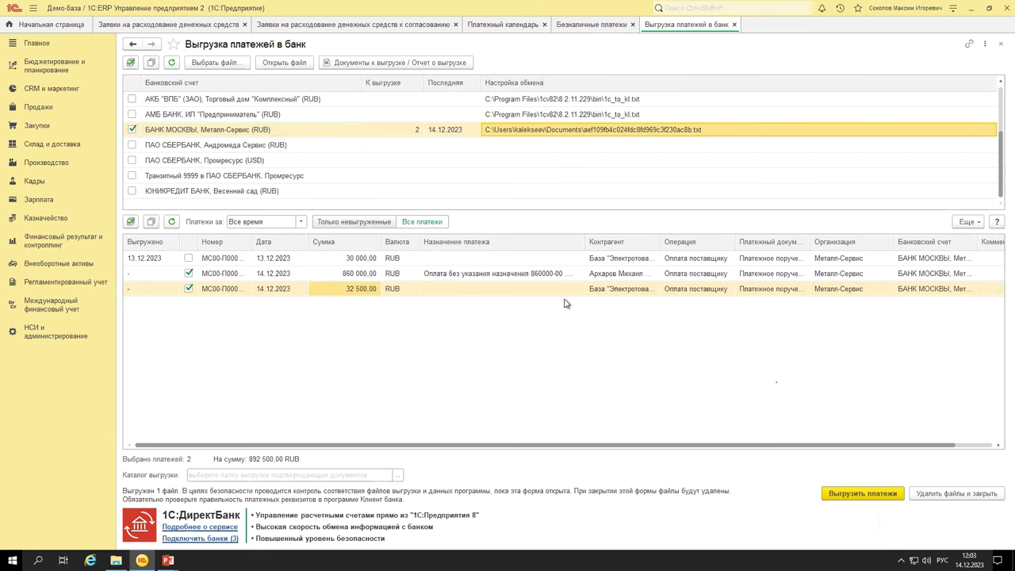
pyautogui.click(602, 275)
pyautogui.click(609, 290)
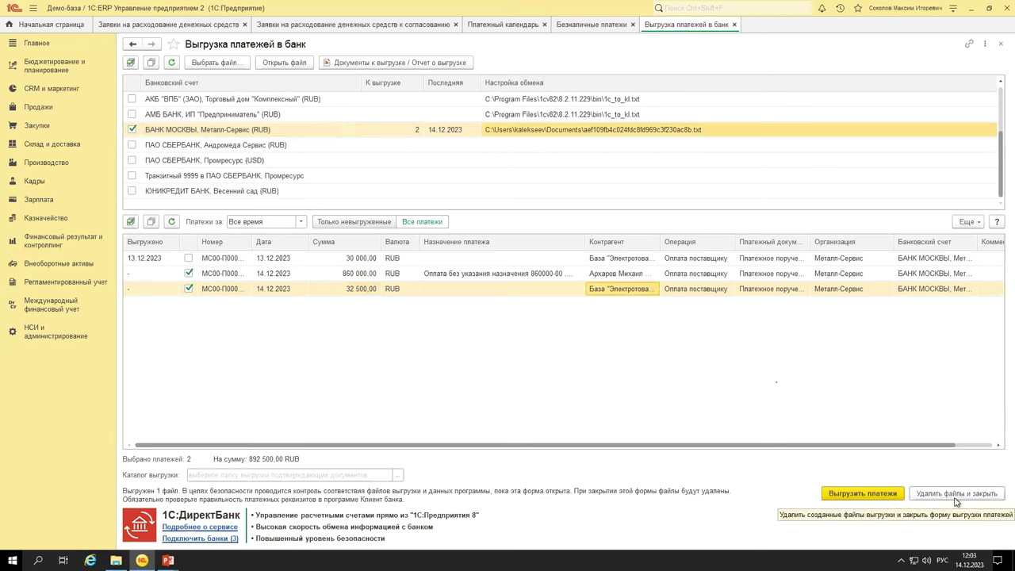
pyautogui.click(734, 25)
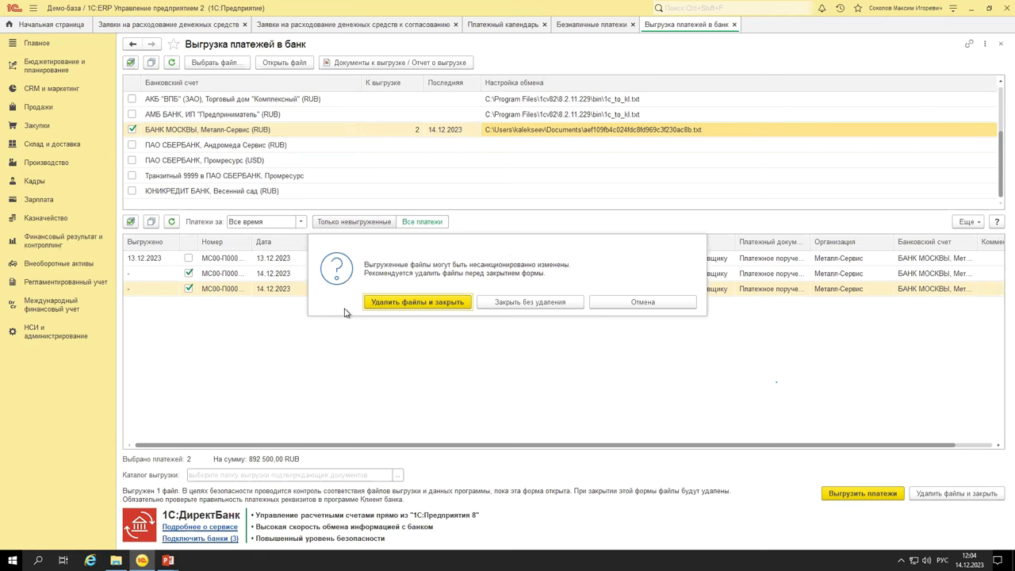
pyautogui.click(440, 306)
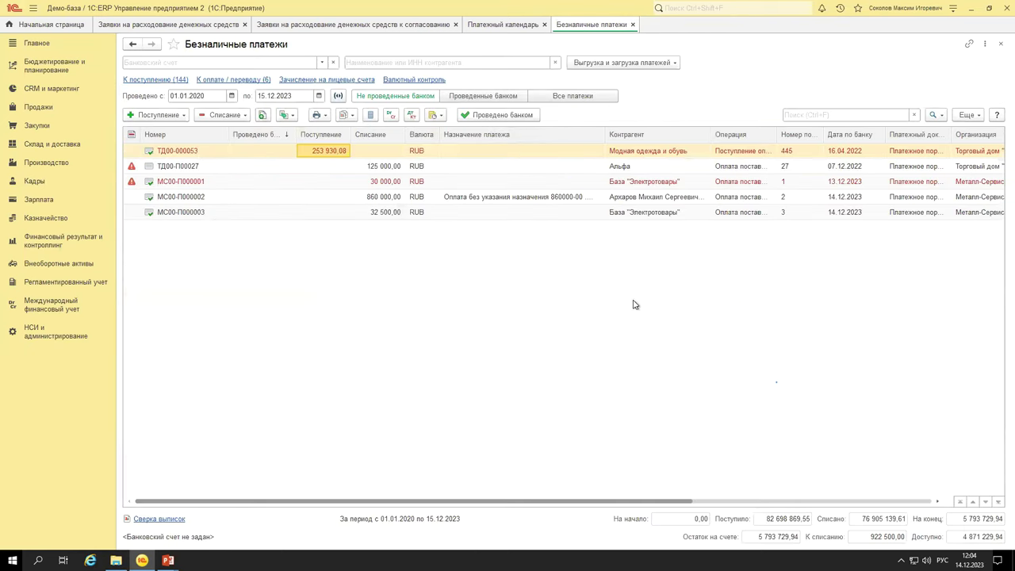
# Mark the 860 000,00 and 32 500,00 RUB write-offs as processed by the bank on 14.12.2023.
pyautogui.click(511, 198)
pyautogui.keyDown('ctrl'); pyautogui.click(514, 213); pyautogui.keyUp('ctrl')
pyautogui.click(487, 115)
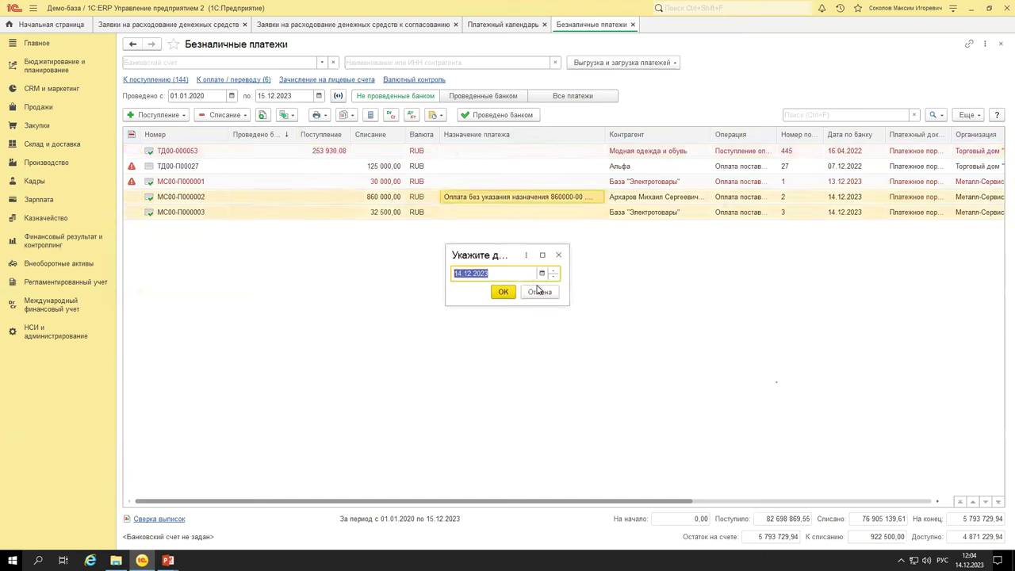
pyautogui.click(503, 292)
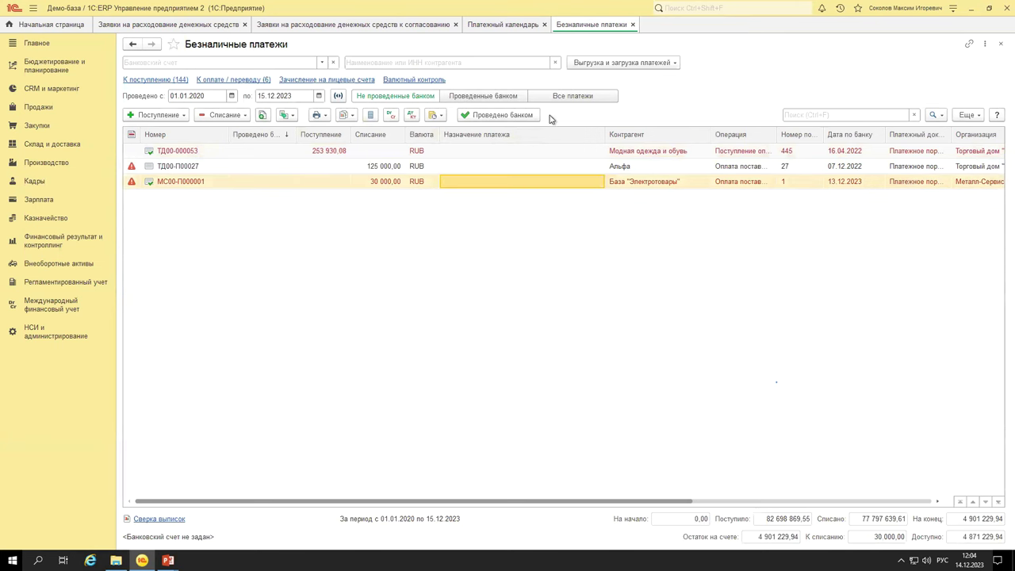
# Filter the list to payments processed by the bank and find the 860 000,00 RUB write-off at its end.
pyautogui.click(519, 96)
pyautogui.click(474, 280)
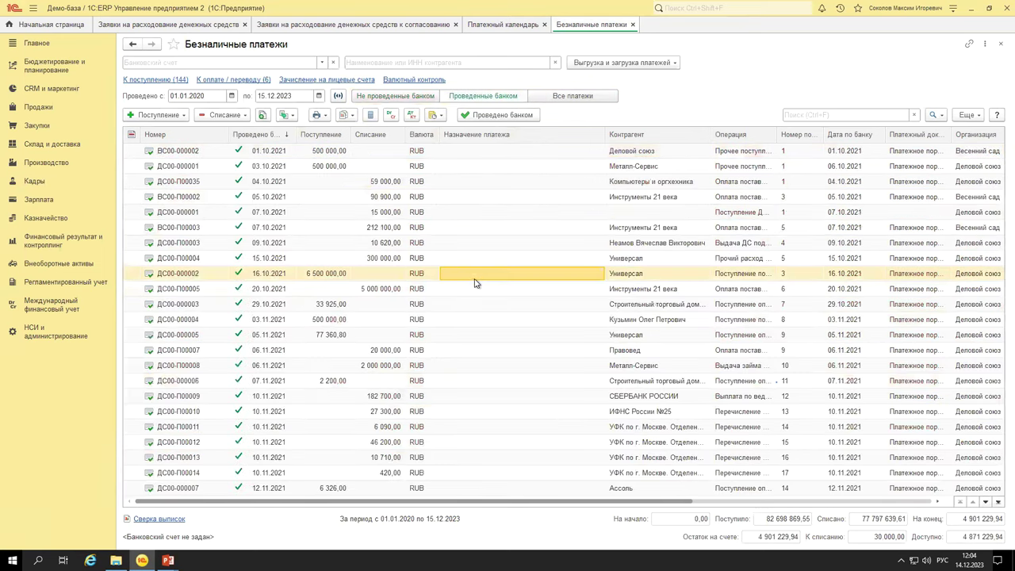
pyautogui.hotkey('ctrl', 'End')
pyautogui.click(460, 475)
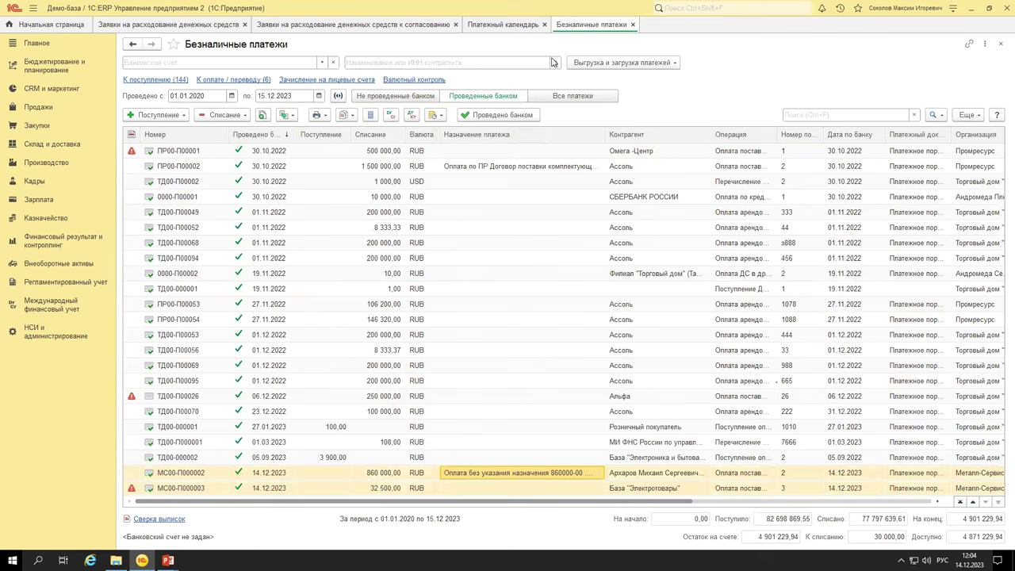
# Switch to the Платежный календарь, refresh it, and examine the БАНК МОСКВЫ (RUB) write-off for 15.12.2023 and its expense request amounts.
pyautogui.click(490, 28)
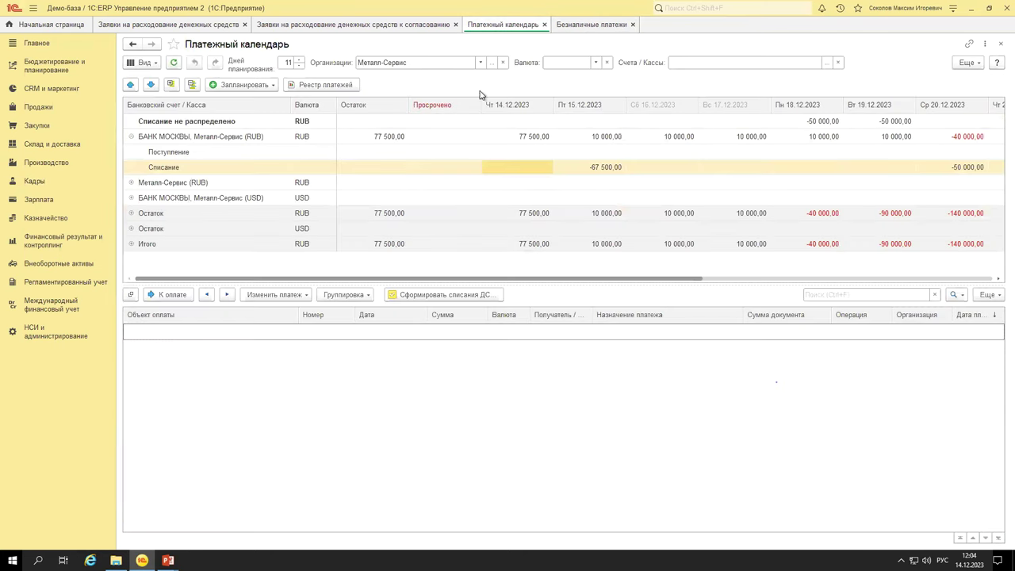
pyautogui.click(175, 65)
pyautogui.click(532, 139)
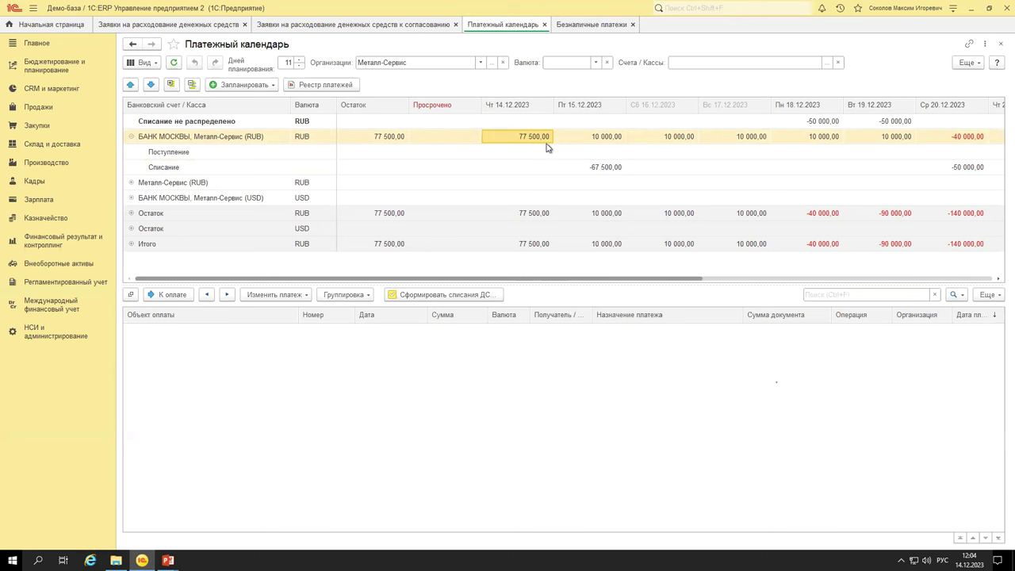
pyautogui.click(587, 169)
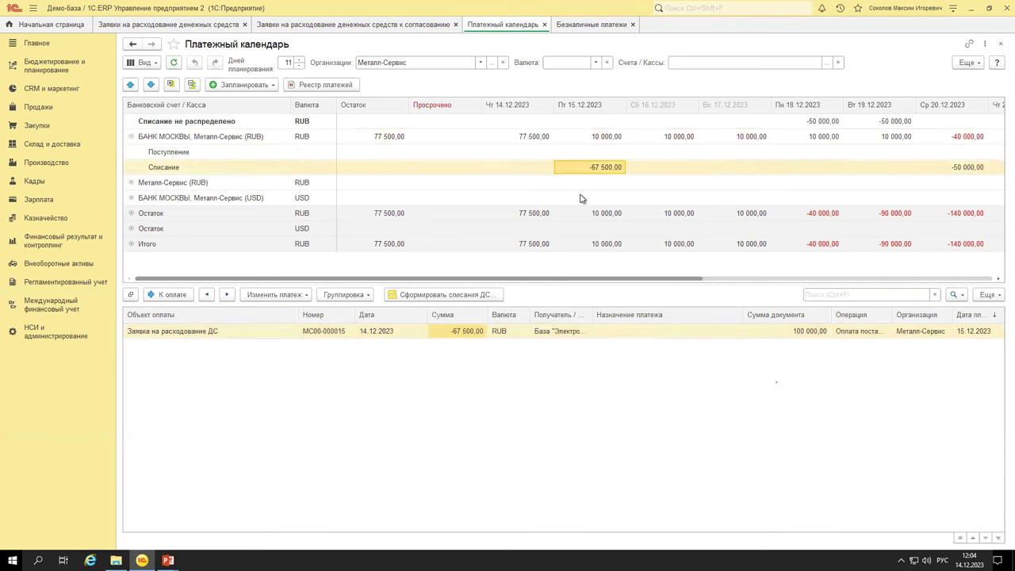
pyautogui.click(497, 333)
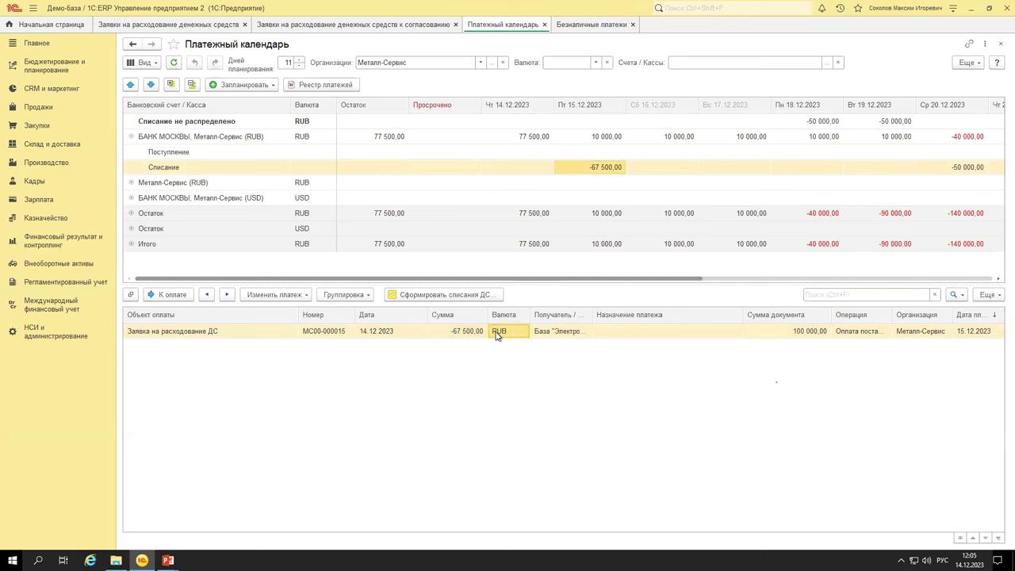
pyautogui.click(802, 332)
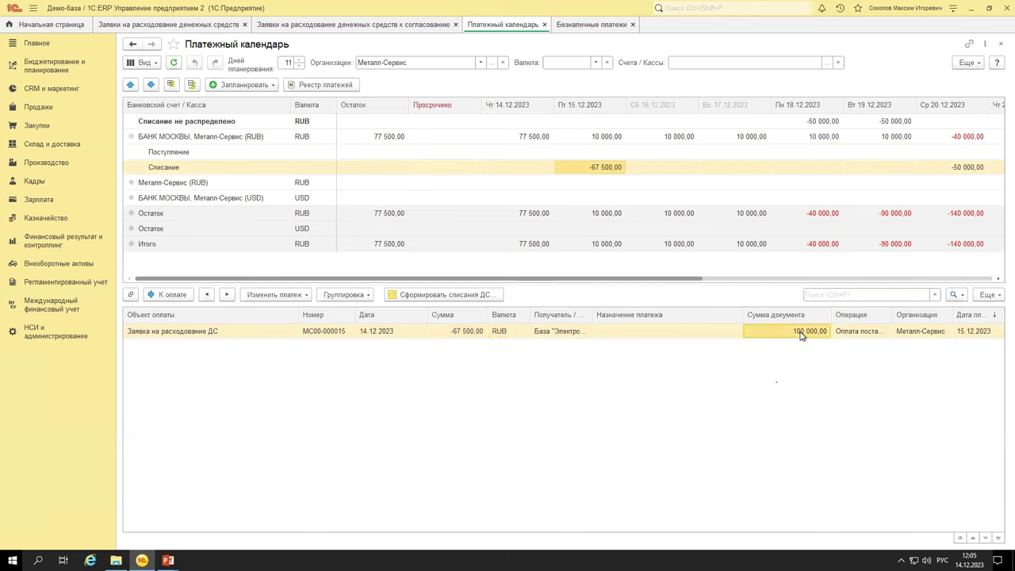
pyautogui.click(448, 331)
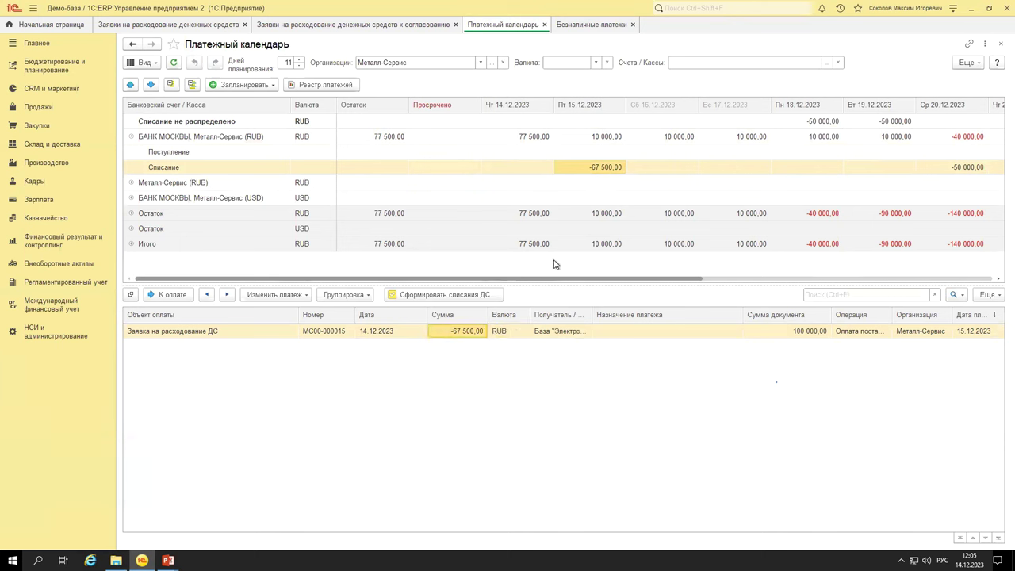
# Move the 67 500,00 RUB payment from 15.12.2023 to 18.12.2023 in the payment calendar, and return it to 15.12.2023.
pyautogui.moveTo(460, 333); pyautogui.dragTo(804, 170)
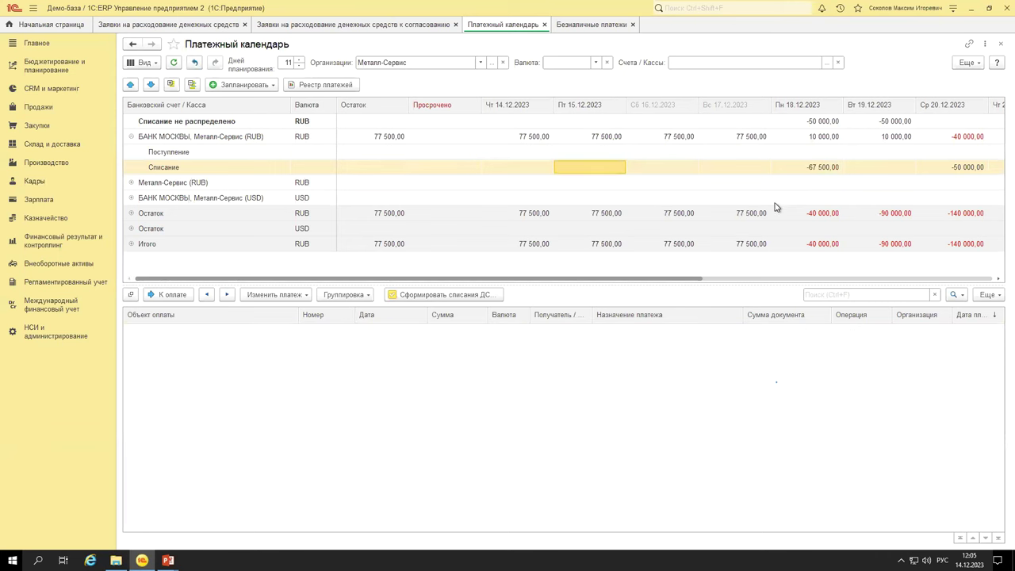
pyautogui.click(807, 167)
pyautogui.moveTo(648, 333); pyautogui.dragTo(589, 168)
pyautogui.click(600, 171)
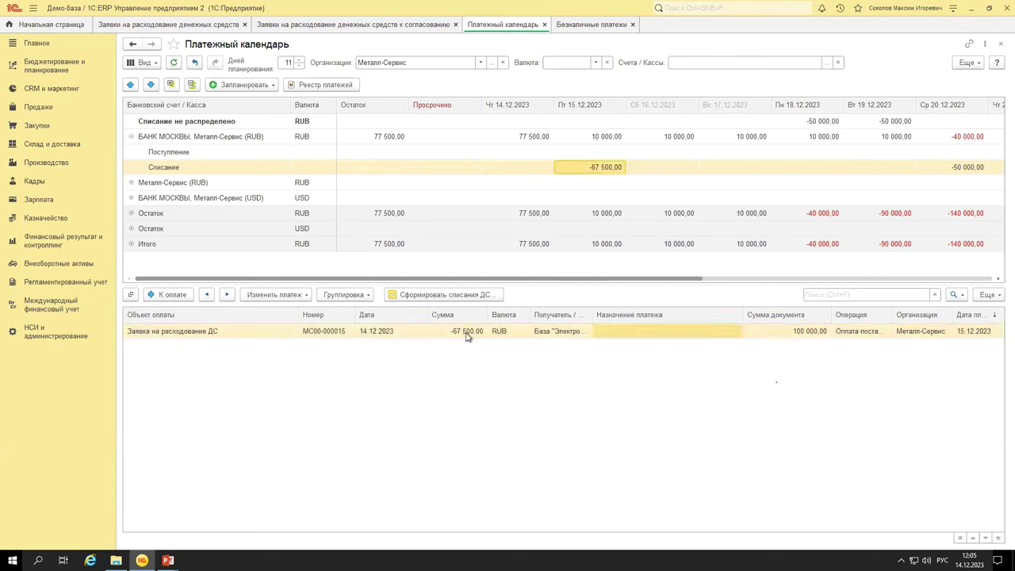
# Open the expense request behind the 67 500,00 RUB payment and check its distribution by accounts and its related documents.
pyautogui.click(472, 332)
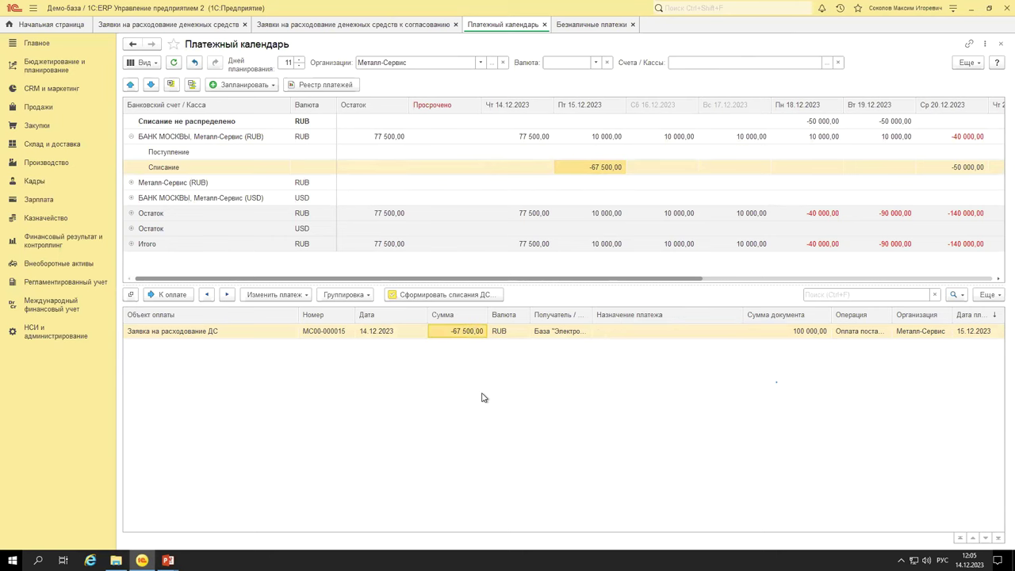
pyautogui.press('Return')
pyautogui.click(309, 141)
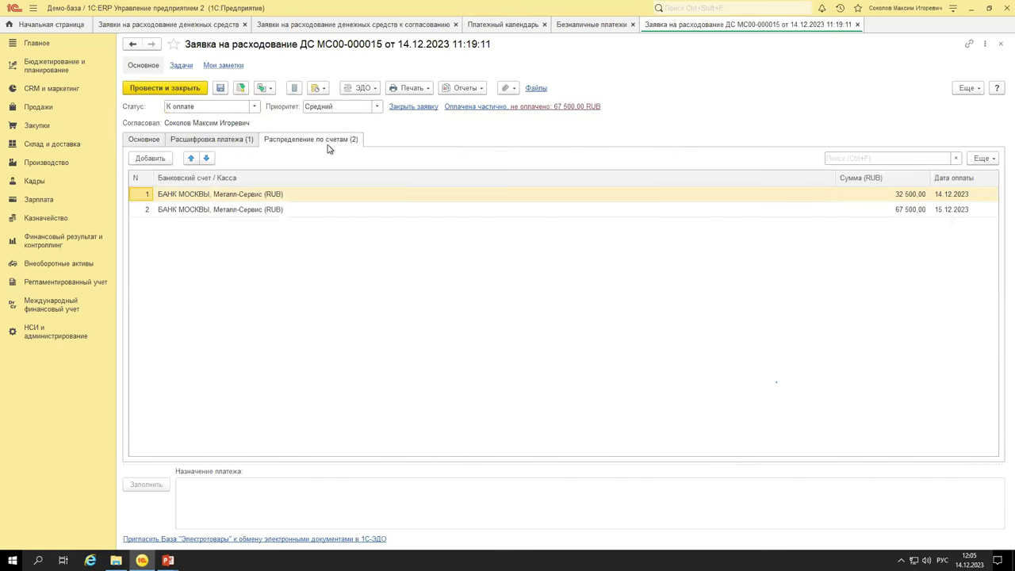
pyautogui.click(475, 90)
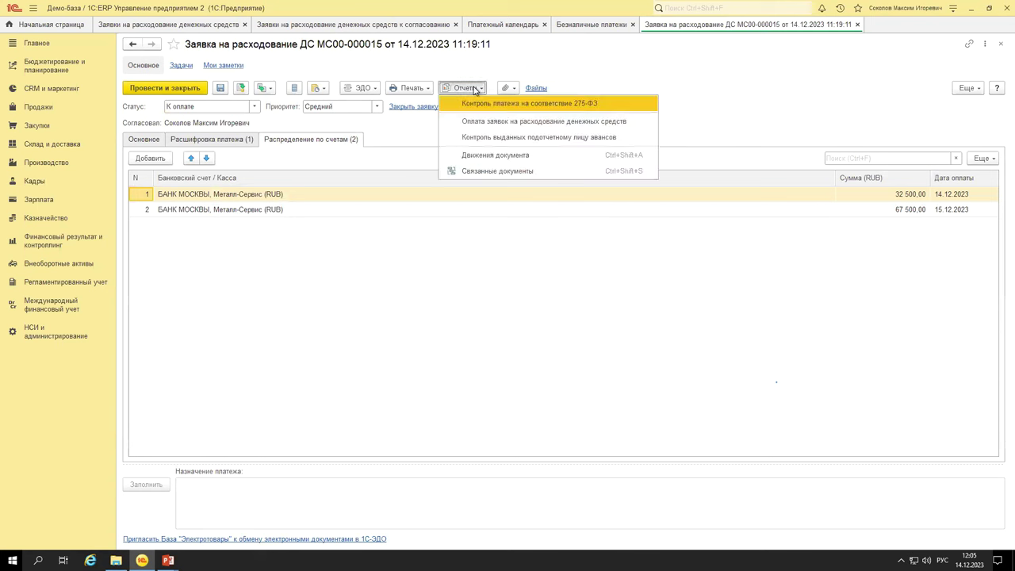
pyautogui.click(492, 172)
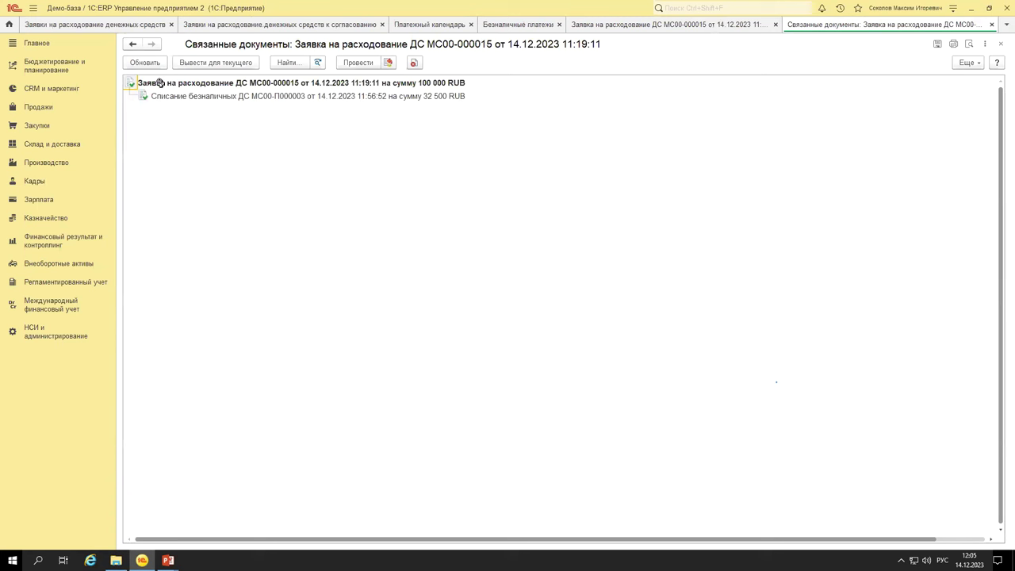
pyautogui.click(163, 82)
pyautogui.click(174, 98)
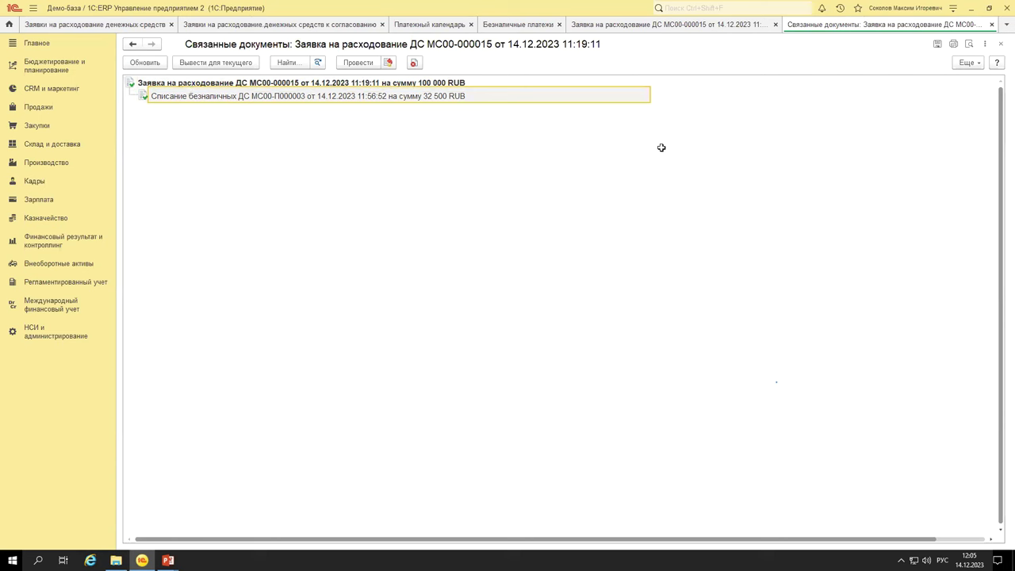
pyautogui.click(989, 24)
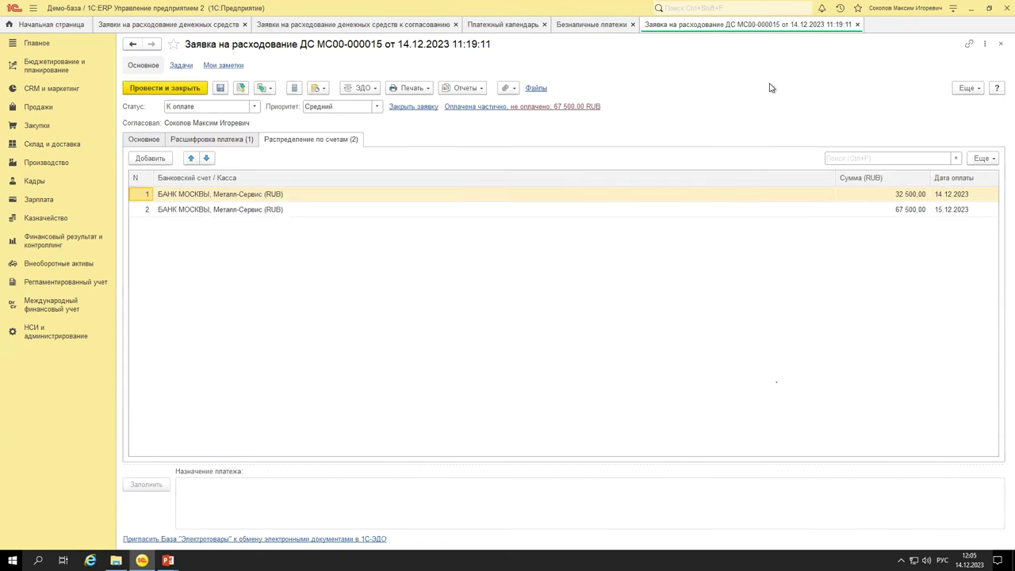
# Examine the expense request's Движения документа report, including the amounts in Денежные средства к выплате, and close the report and the request.
pyautogui.click(462, 88)
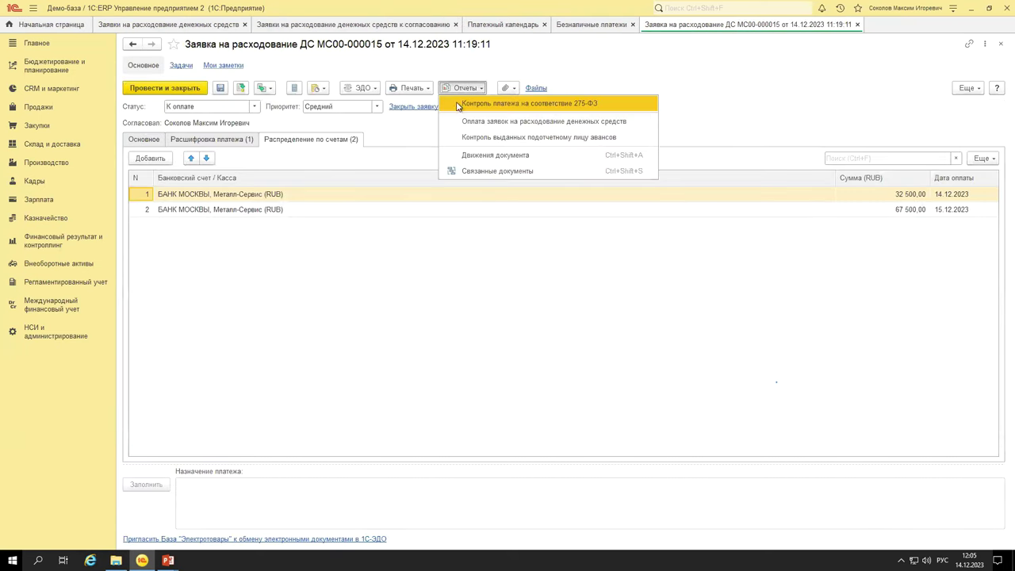
pyautogui.click(484, 155)
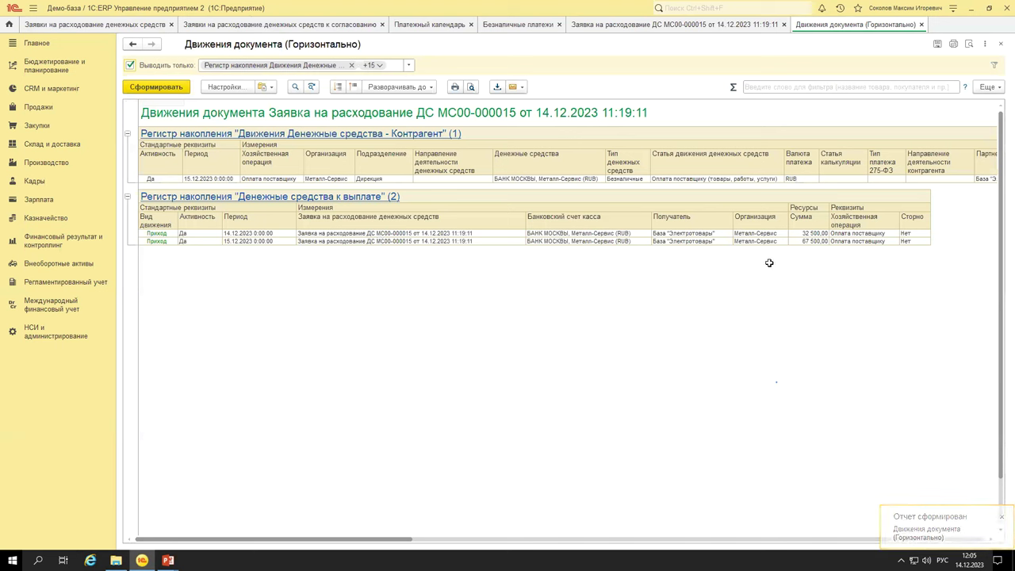
pyautogui.moveTo(805, 235); pyautogui.dragTo(805, 242)
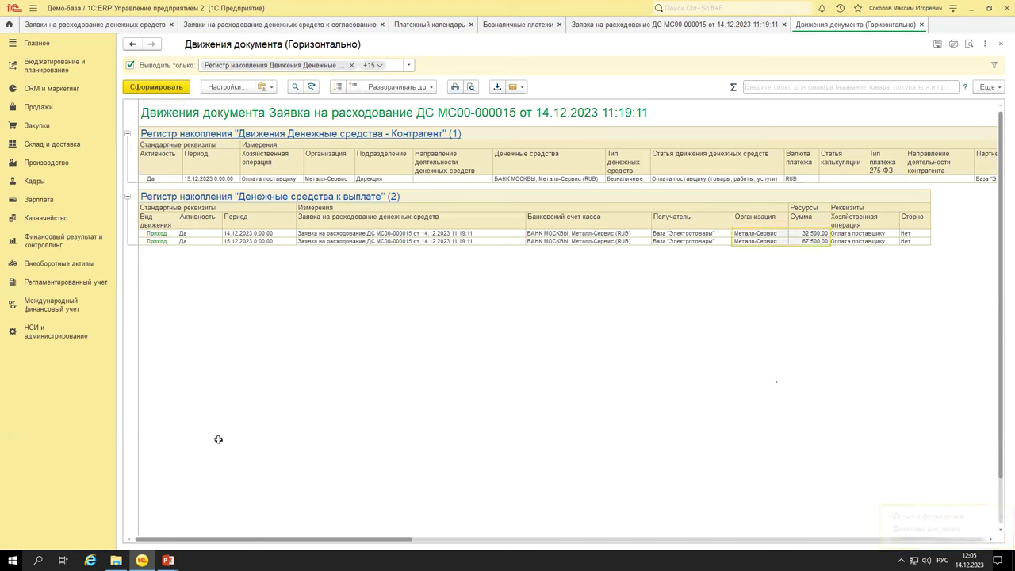
pyautogui.hscroll(1, 320, 545)
pyautogui.moveTo(320, 542); pyautogui.dragTo(946, 547)
pyautogui.hscroll(-10, 309, 498)
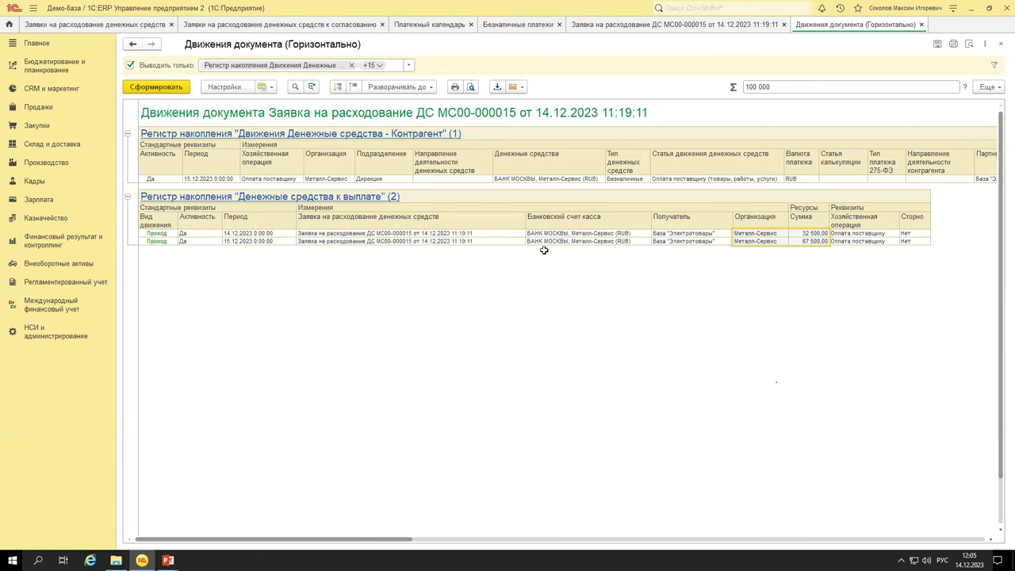
pyautogui.press('Escape')
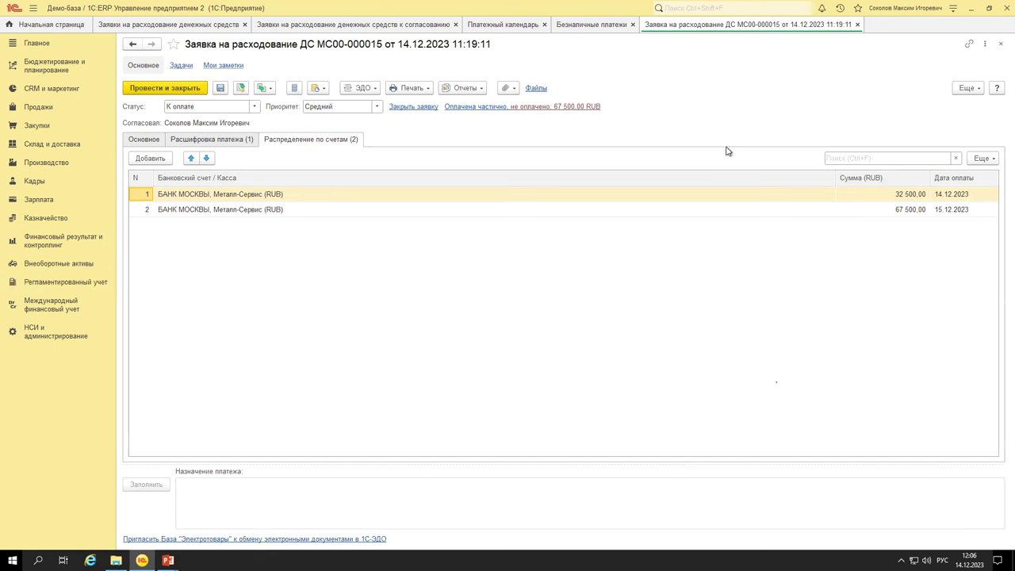
pyautogui.click(857, 24)
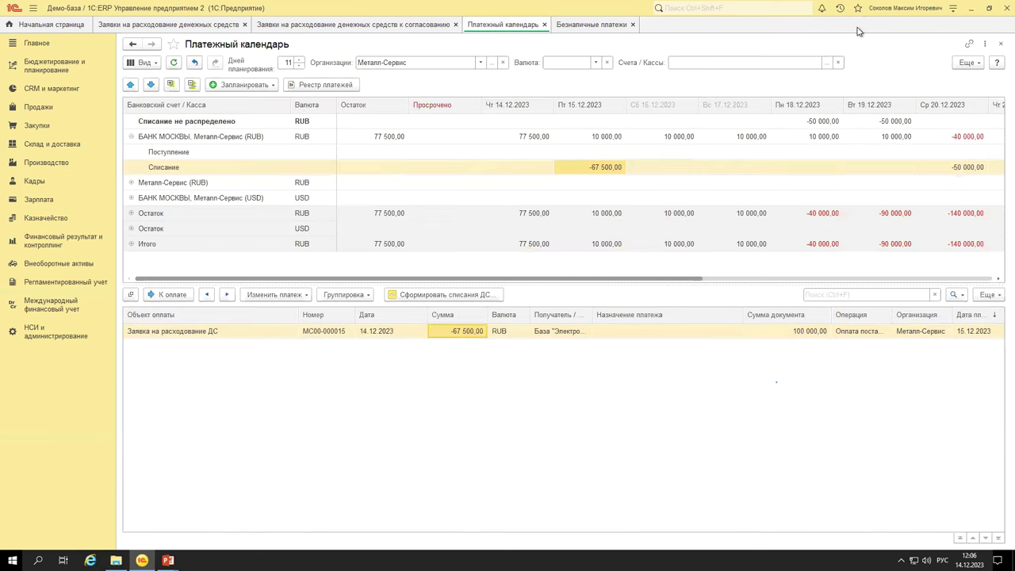
# Open the Ведомость по денежным средствам report from the treasury reports and generate it for 01.01.2020 – 31.12.2023.
pyautogui.click(574, 32)
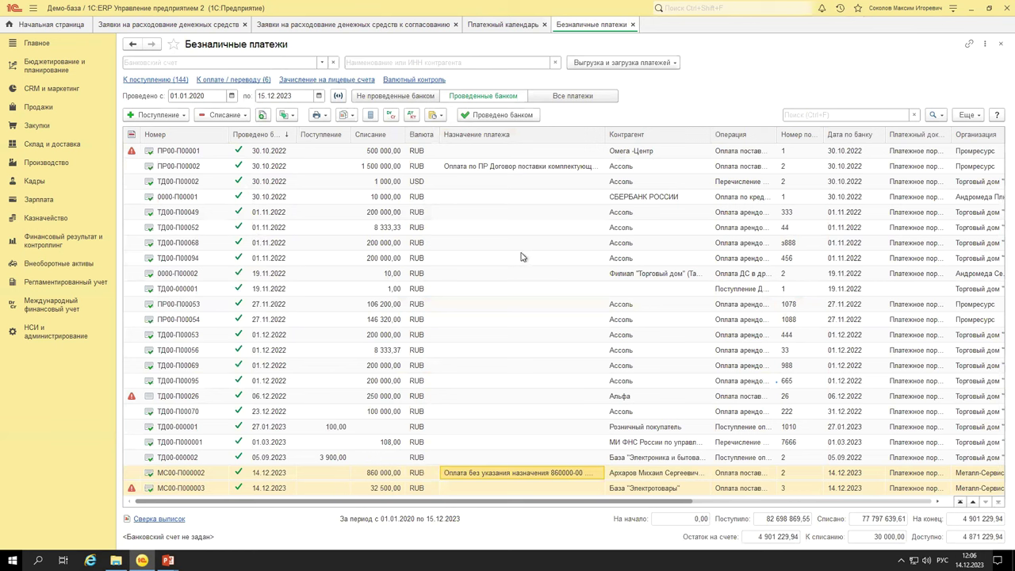
pyautogui.click(47, 220)
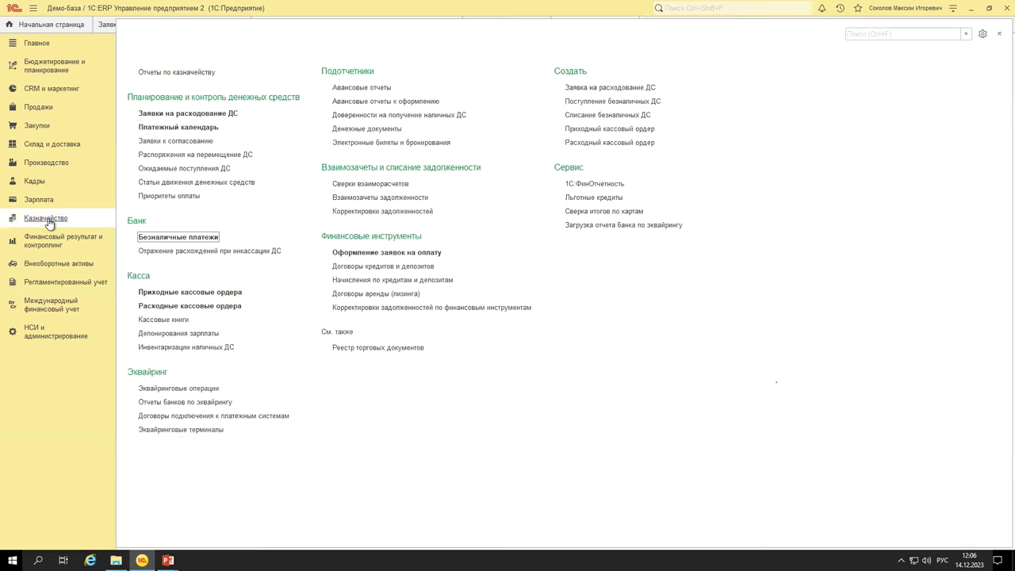
pyautogui.click(176, 73)
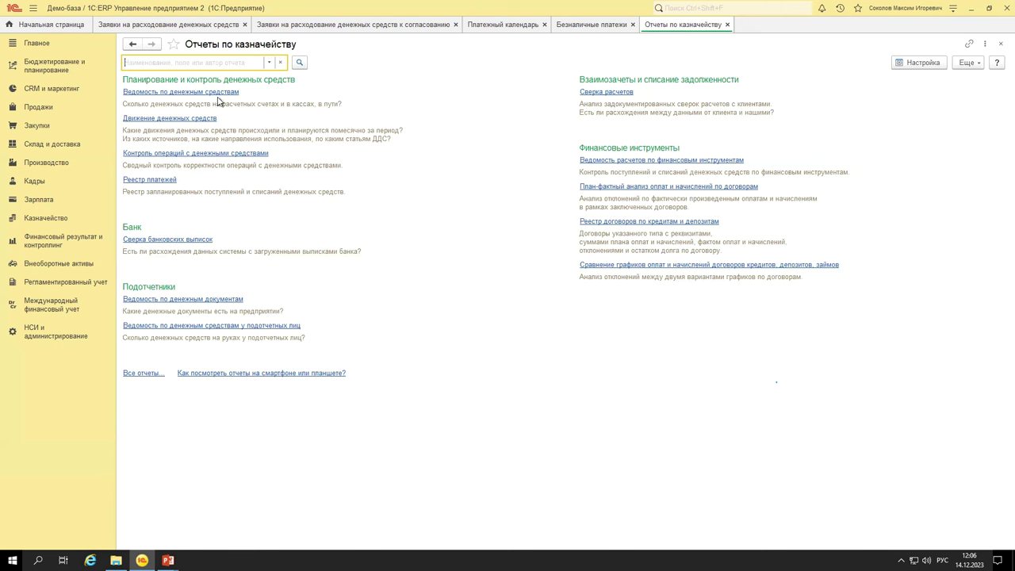
pyautogui.click(179, 92)
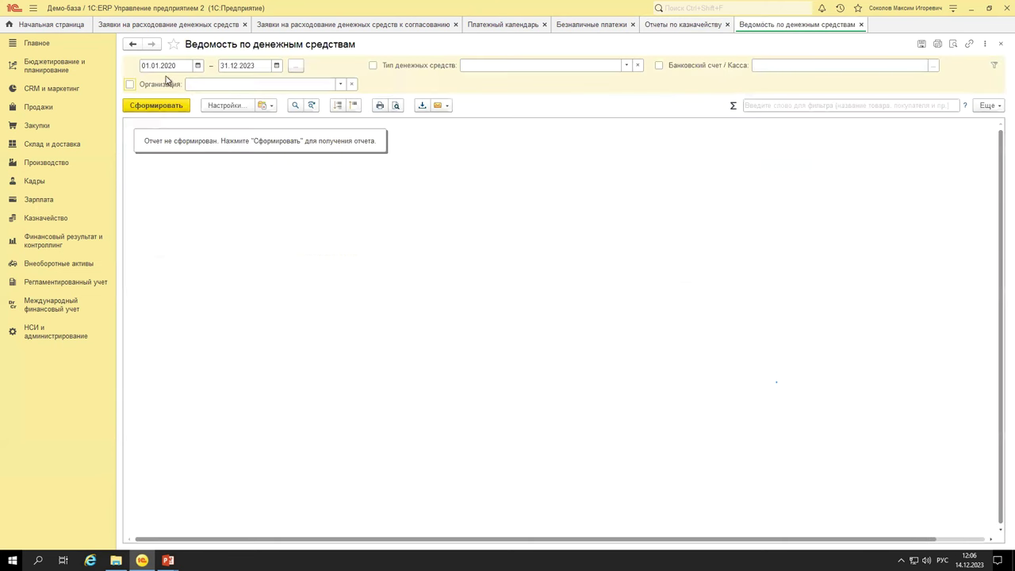
pyautogui.click(175, 110)
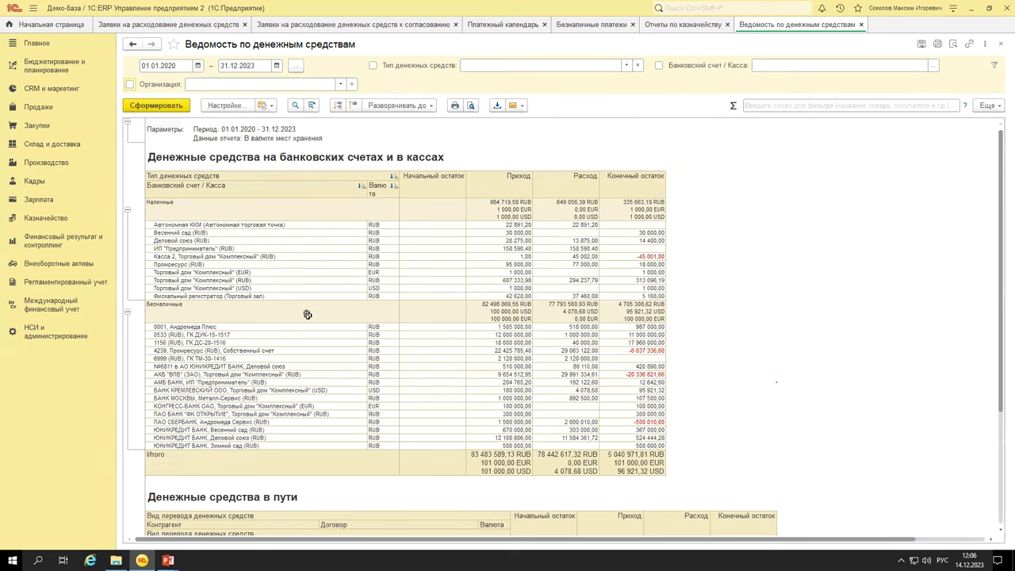
# Examine the report's sections and the receipts, expenses and closing balances of the cashless accounts.
pyautogui.scroll(-5, 303, 359)
pyautogui.scroll(-3, 302, 370)
pyautogui.scroll(8, 302, 371)
pyautogui.moveTo(360, 312); pyautogui.dragTo(648, 446)
pyautogui.click(287, 373)
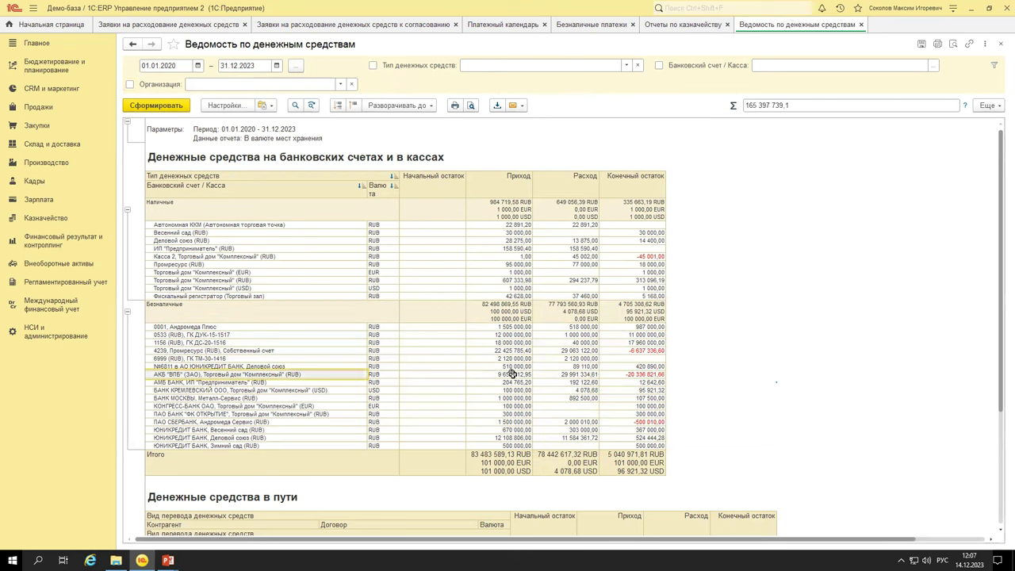
pyautogui.click(563, 367)
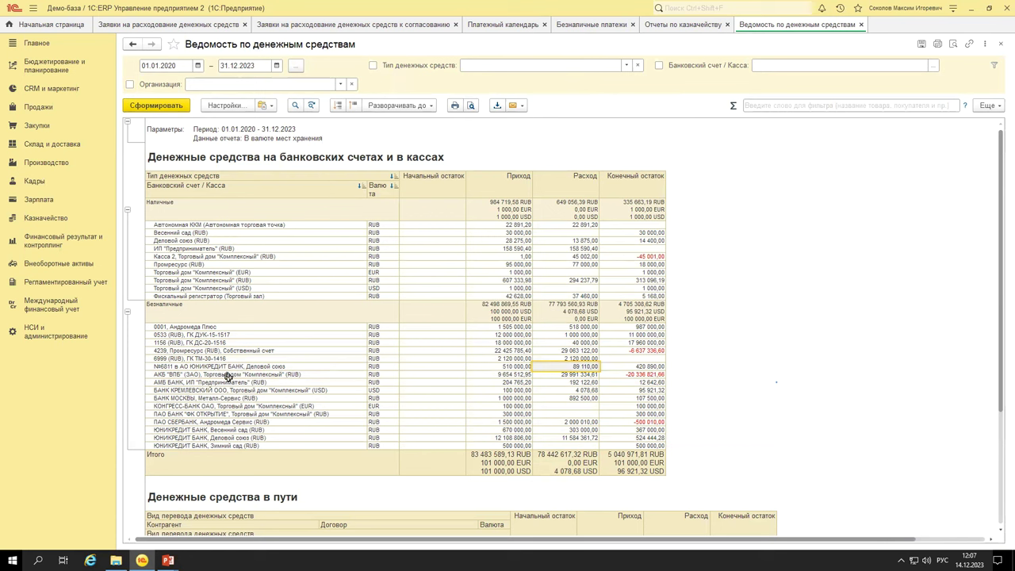
# Break down the expense of БАНК МОСКВЫ, Металл-Сервис (RUB) by the Регистратор field.
pyautogui.click(244, 396)
pyautogui.click(555, 398)
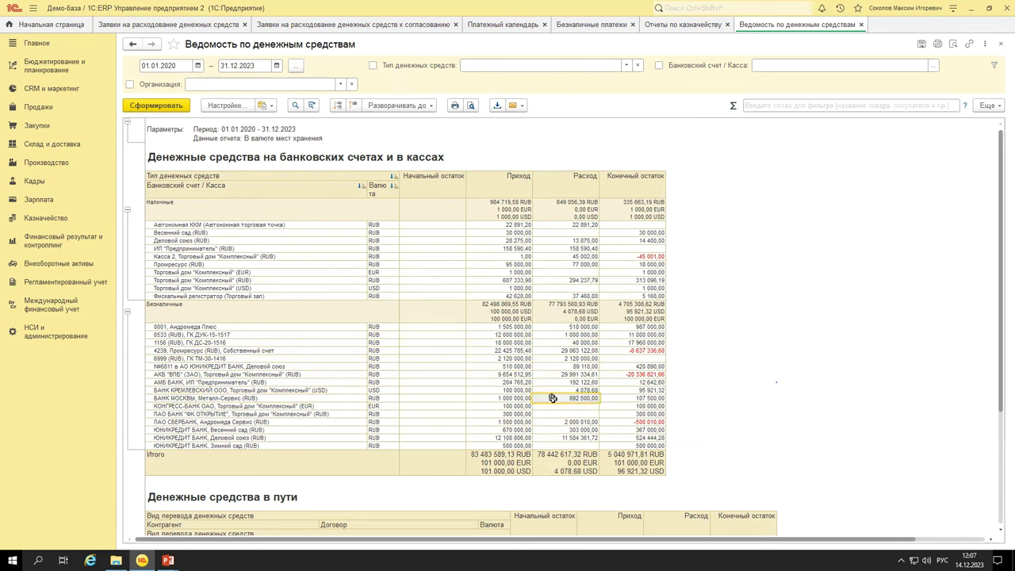
pyautogui.doubleClick(553, 397)
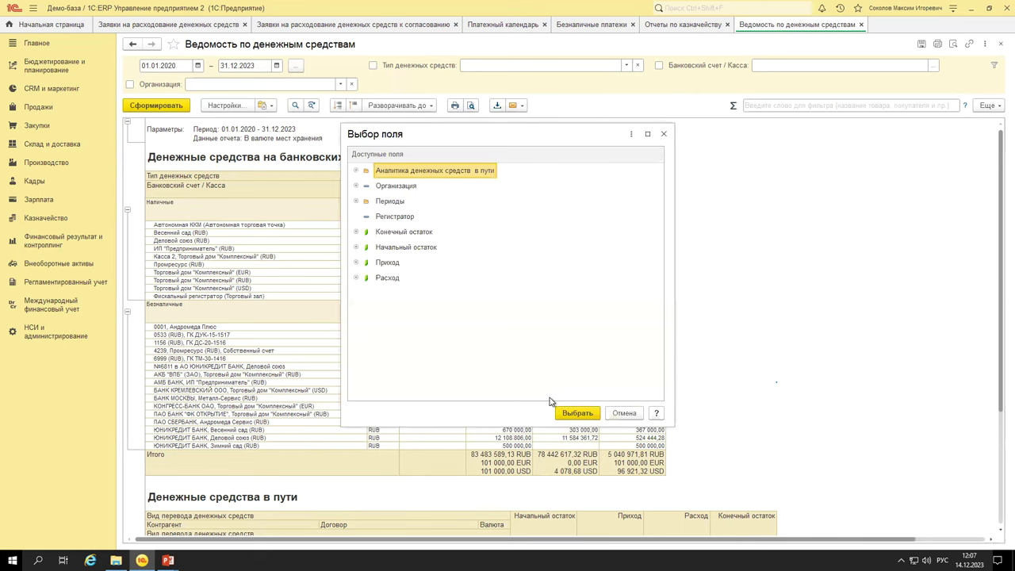
pyautogui.doubleClick(393, 217)
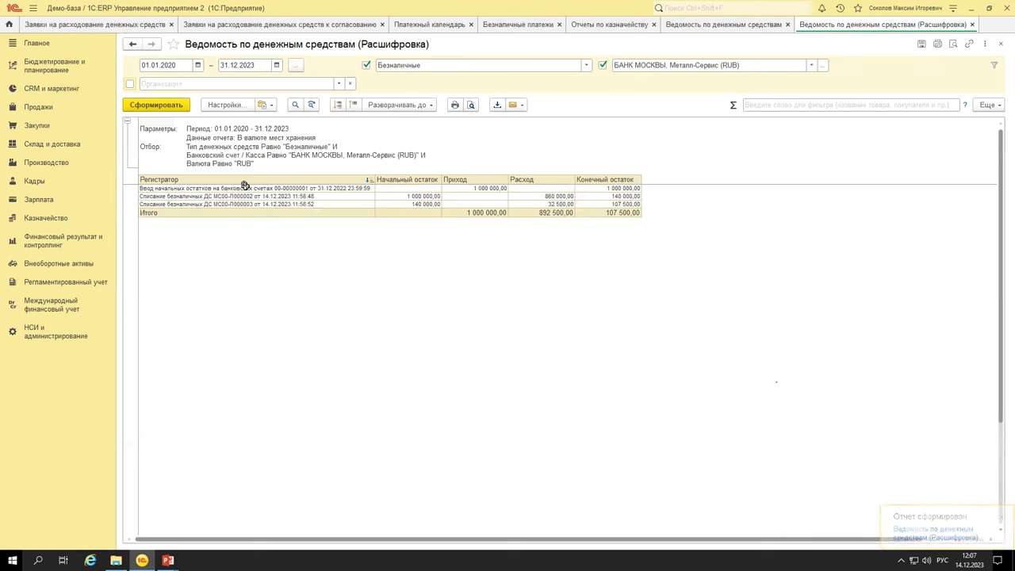
# Examine the opening balance receipt and the total of the two 14.12.2023 write-offs in the breakdown, and close it.
pyautogui.click(488, 187)
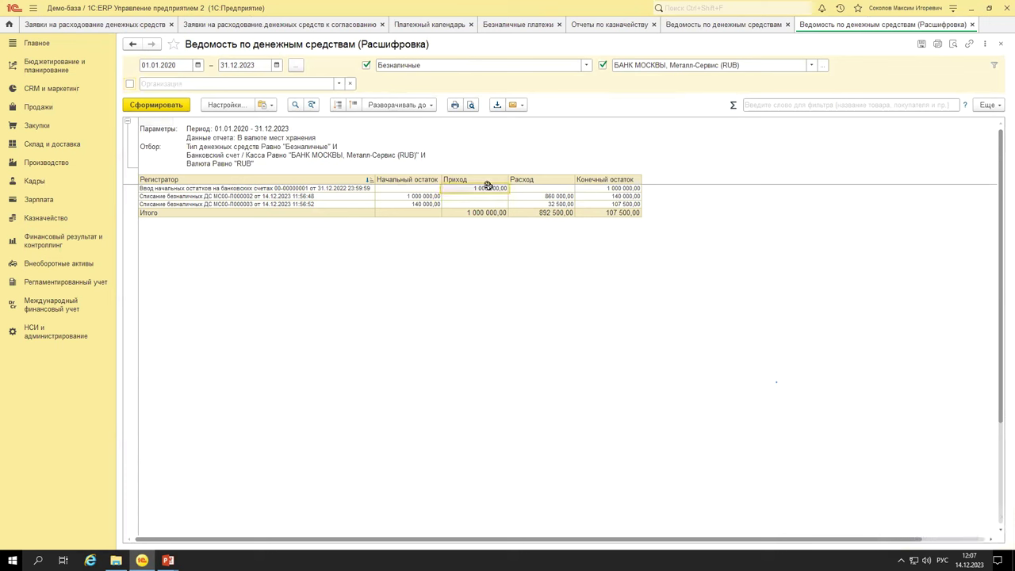
pyautogui.moveTo(551, 204); pyautogui.dragTo(259, 204)
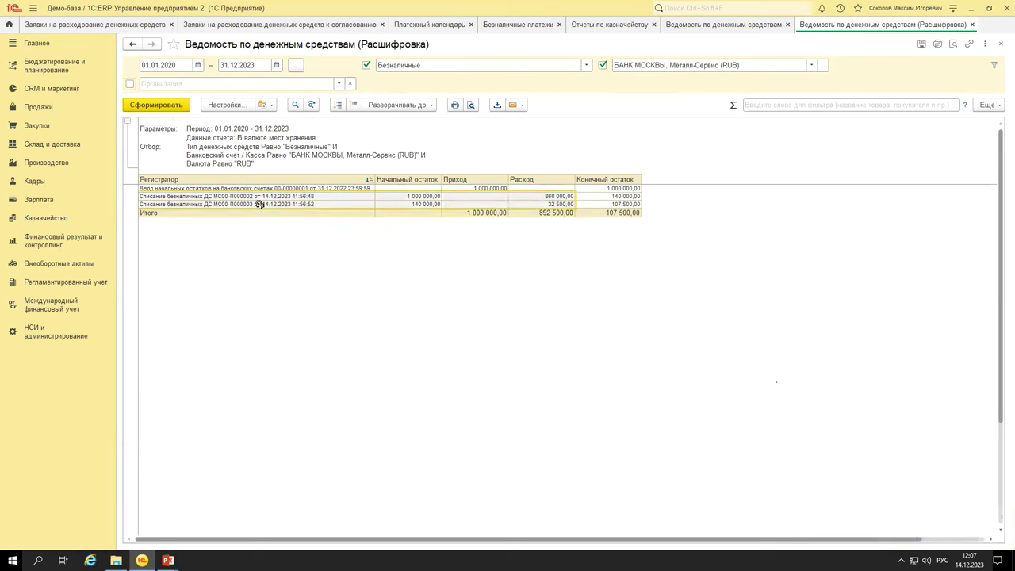
pyautogui.click(548, 197)
pyautogui.moveTo(549, 200); pyautogui.dragTo(569, 261)
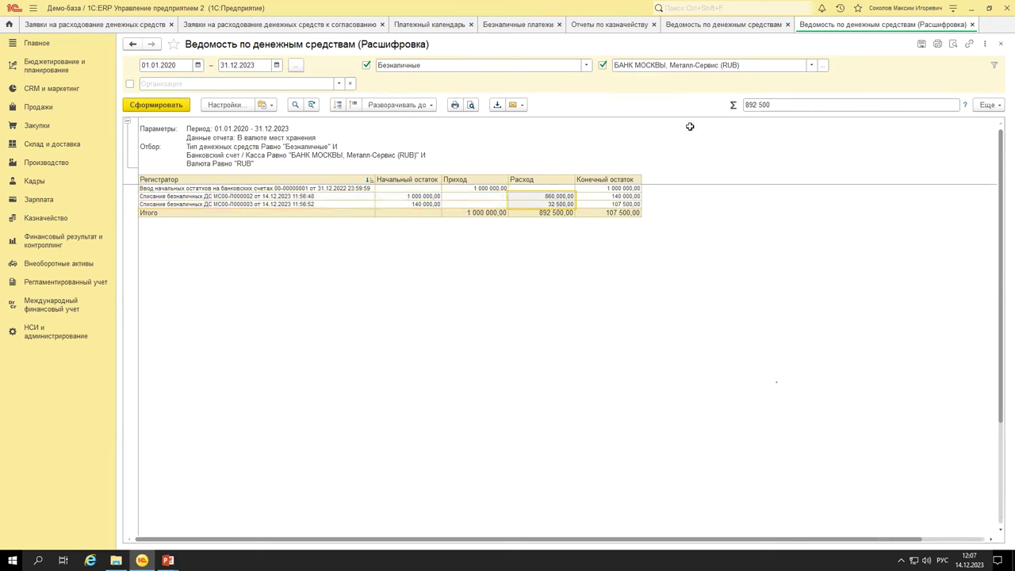
pyautogui.moveTo(554, 197); pyautogui.dragTo(556, 212)
pyautogui.click(564, 249)
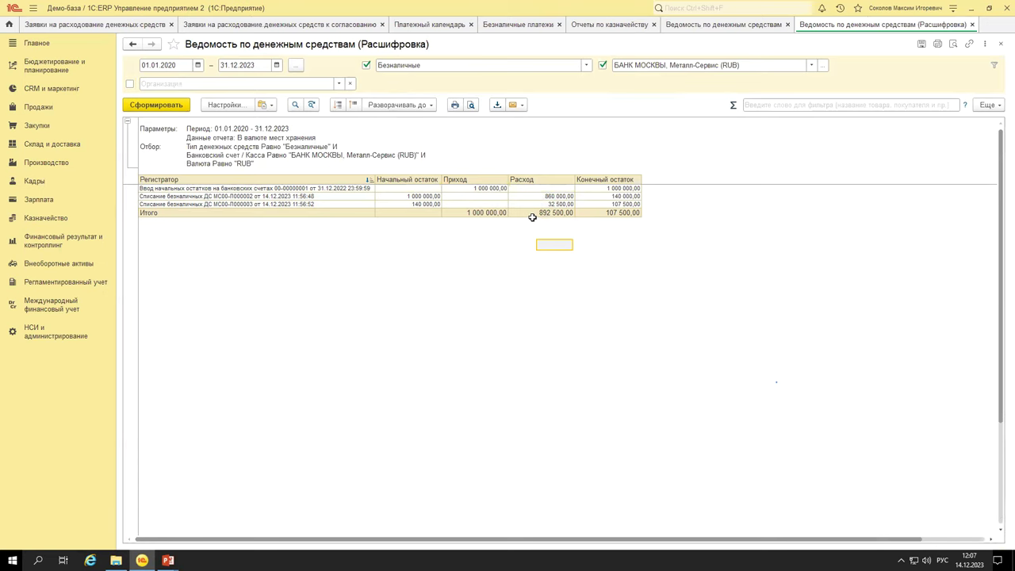
pyautogui.press('Escape')
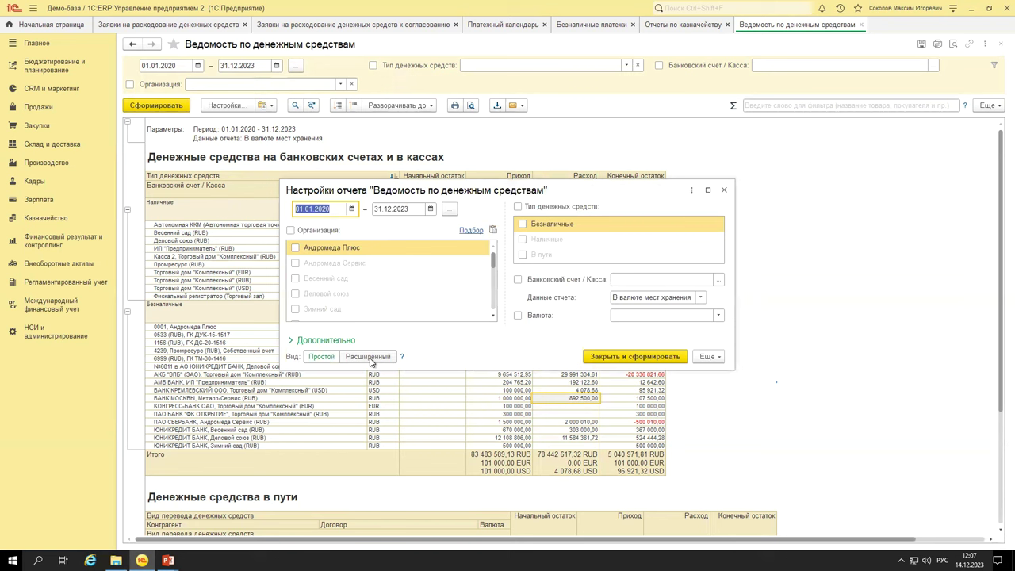
# Show the report's advanced settings and examine the structure of its cash accounts and Денежные средства в пути tables.
pyautogui.click(365, 357)
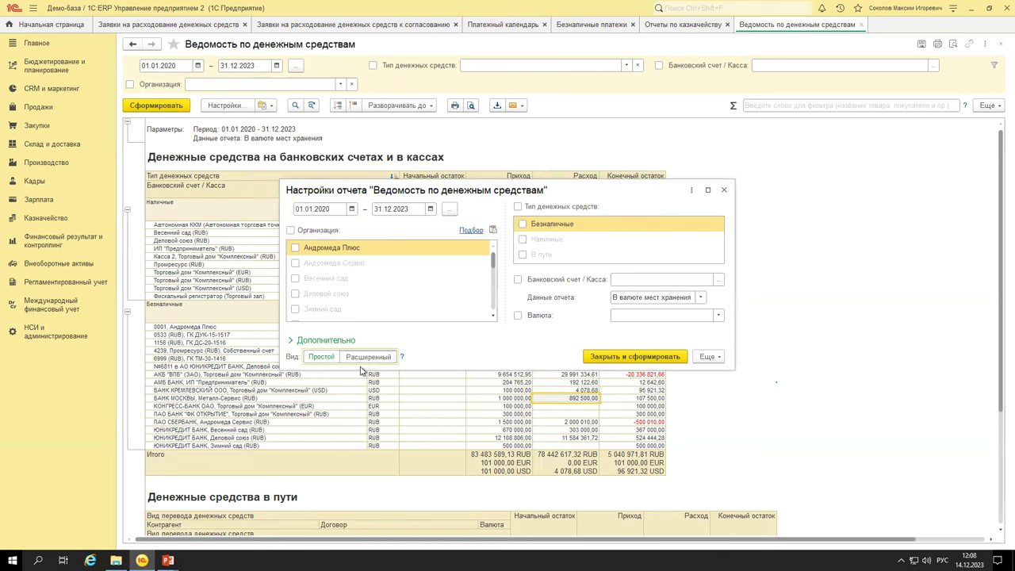
pyautogui.click(515, 209)
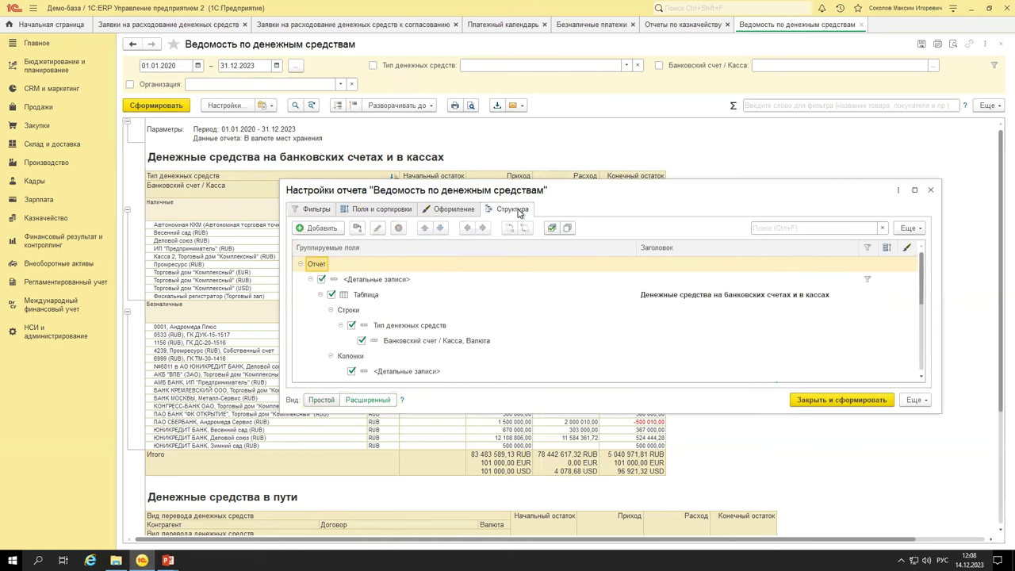
pyautogui.scroll(-2, 398, 306)
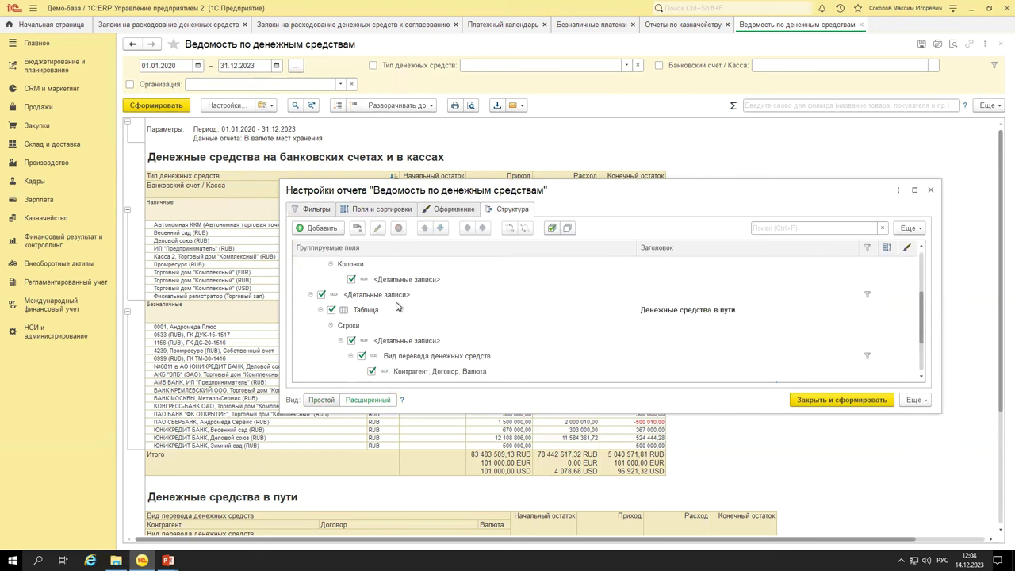
pyautogui.scroll(1, 394, 308)
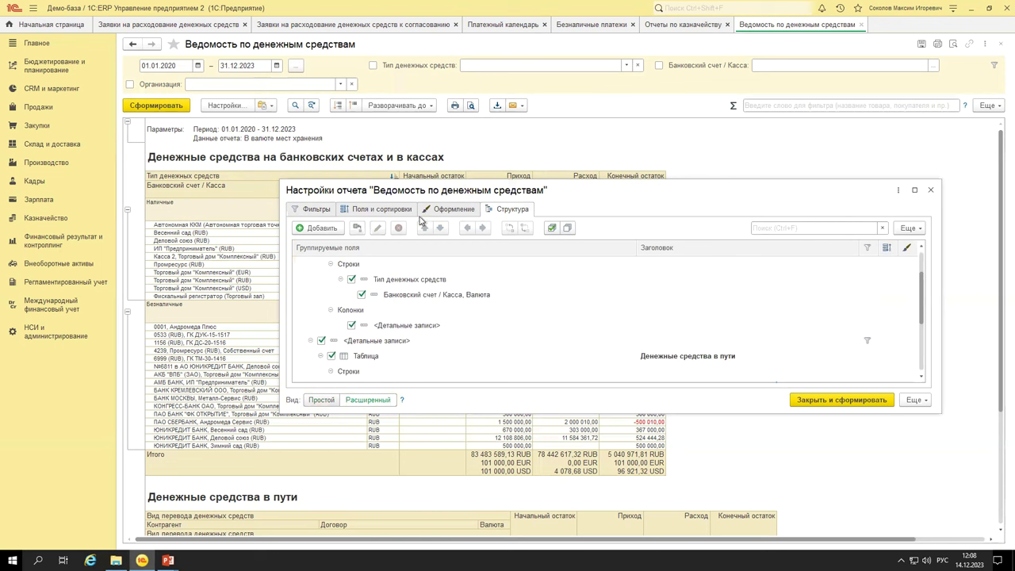
# Review the fields available for grouping, including Регистратор, and close the report settings without adding one.
pyautogui.click(334, 229)
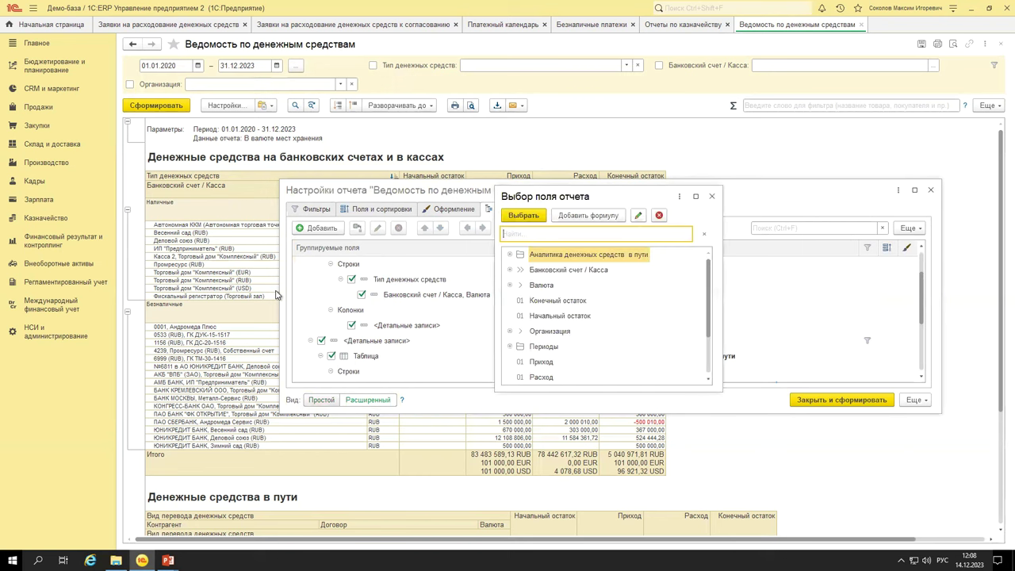
pyautogui.moveTo(574, 192); pyautogui.dragTo(571, 111)
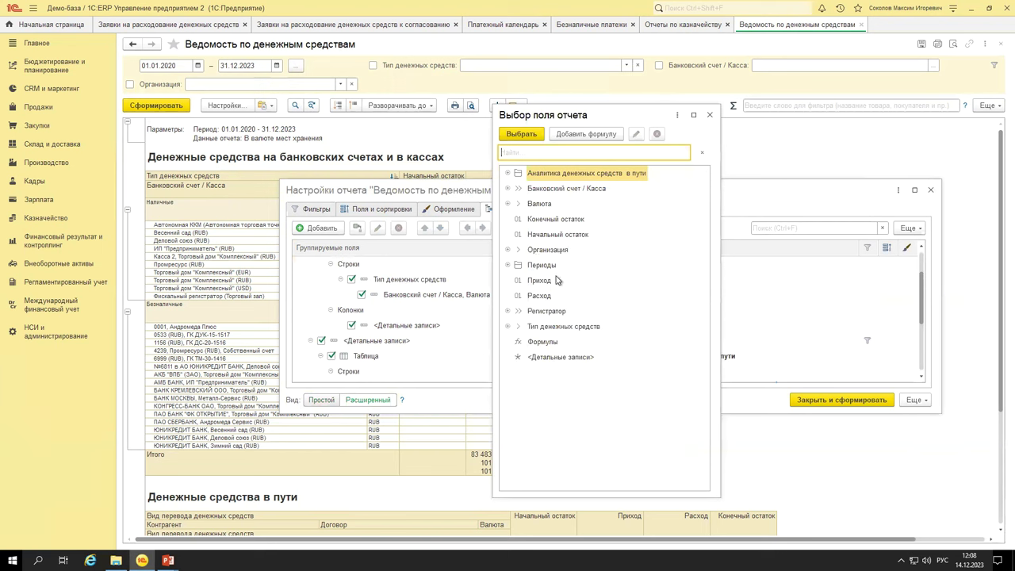
pyautogui.click(505, 313)
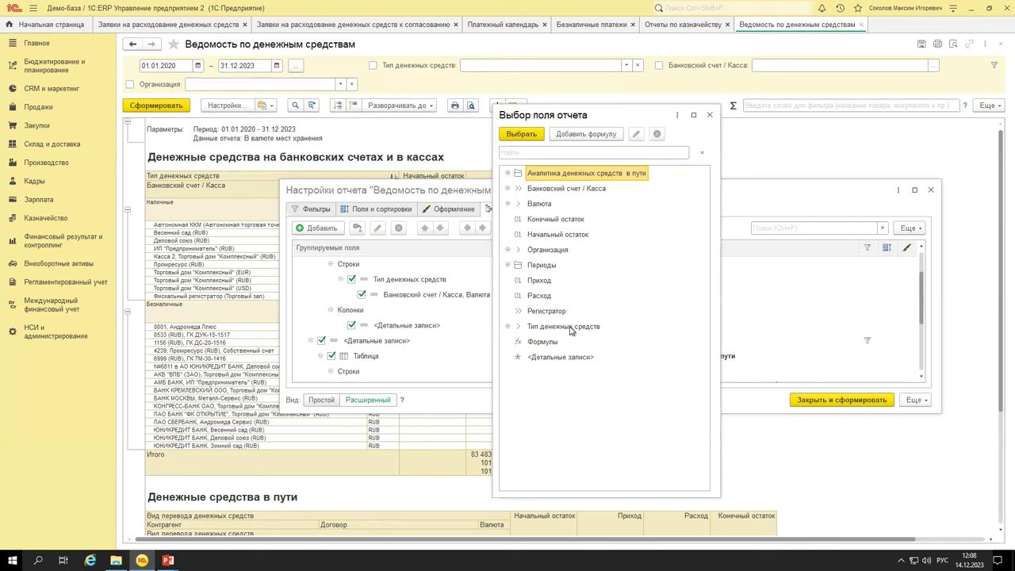
pyautogui.click(711, 116)
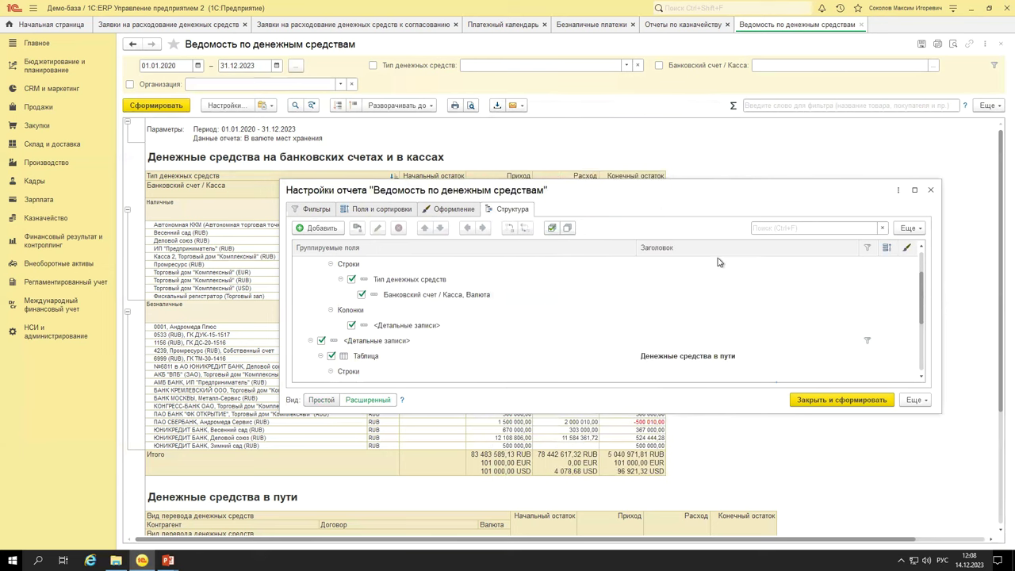
pyautogui.click(931, 190)
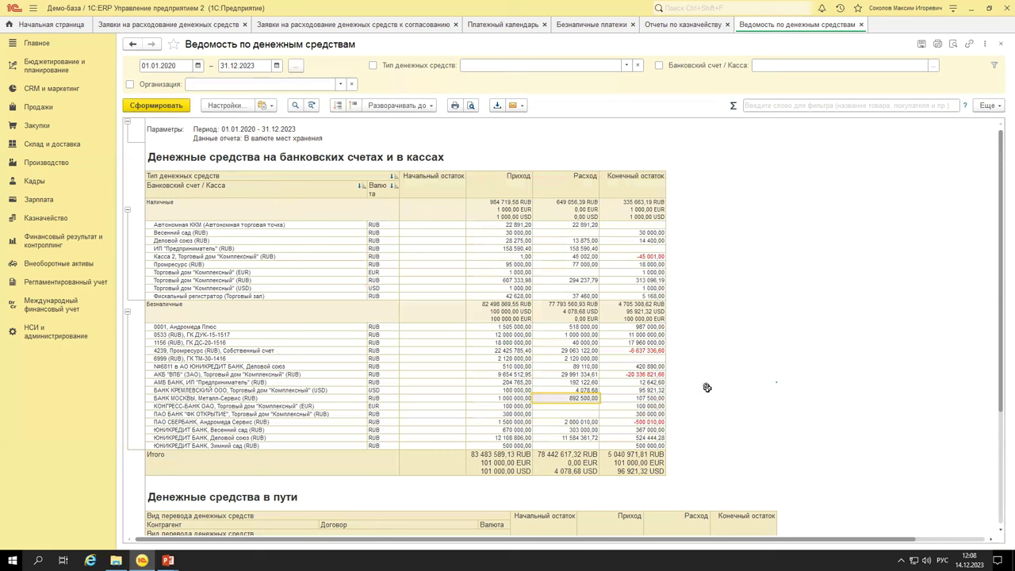
# Check the current date and total the Конечный остаток column across the cash and cashless accounts.
pyautogui.click(953, 559)
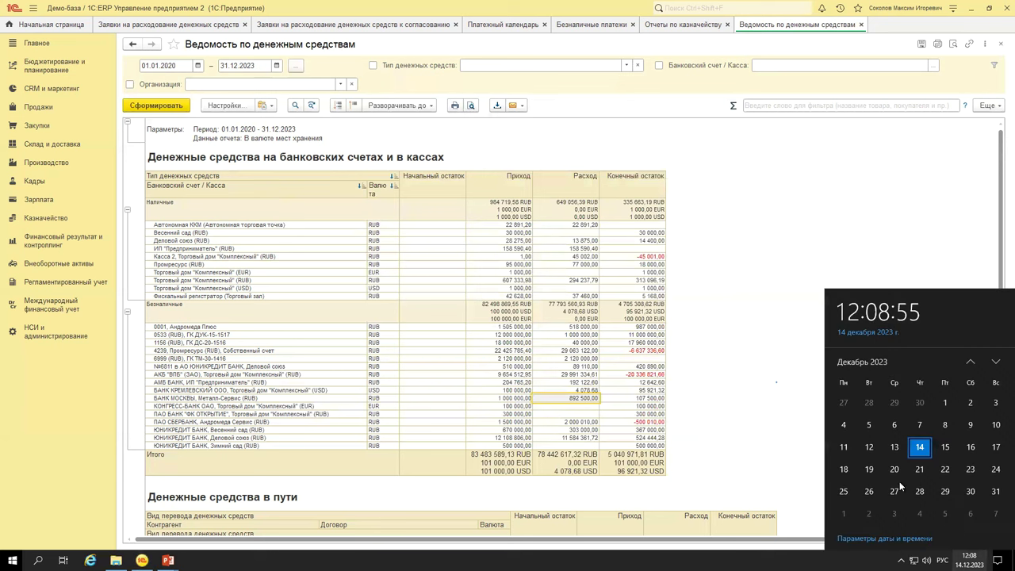
pyautogui.click(739, 250)
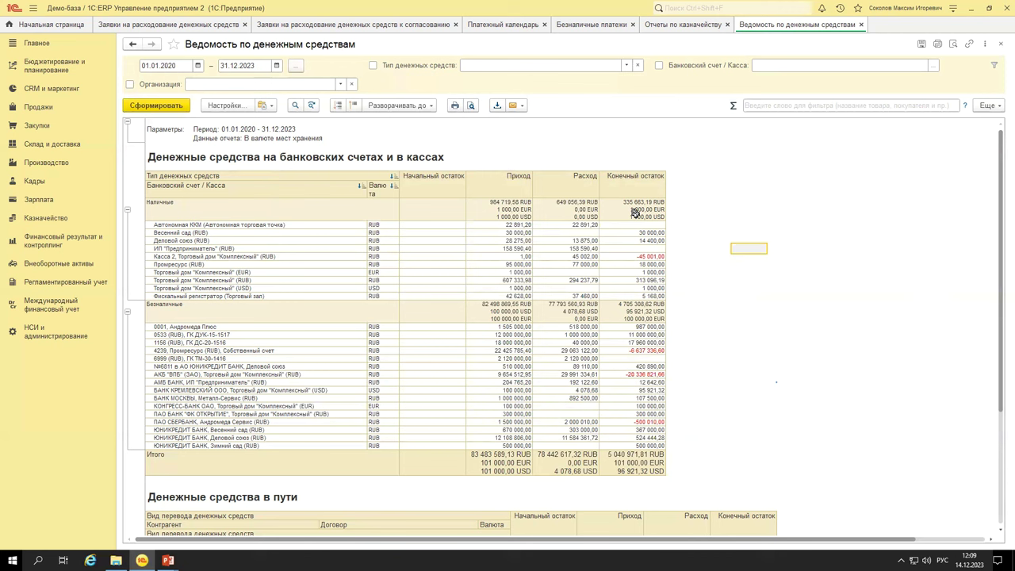
pyautogui.moveTo(634, 212); pyautogui.dragTo(633, 442)
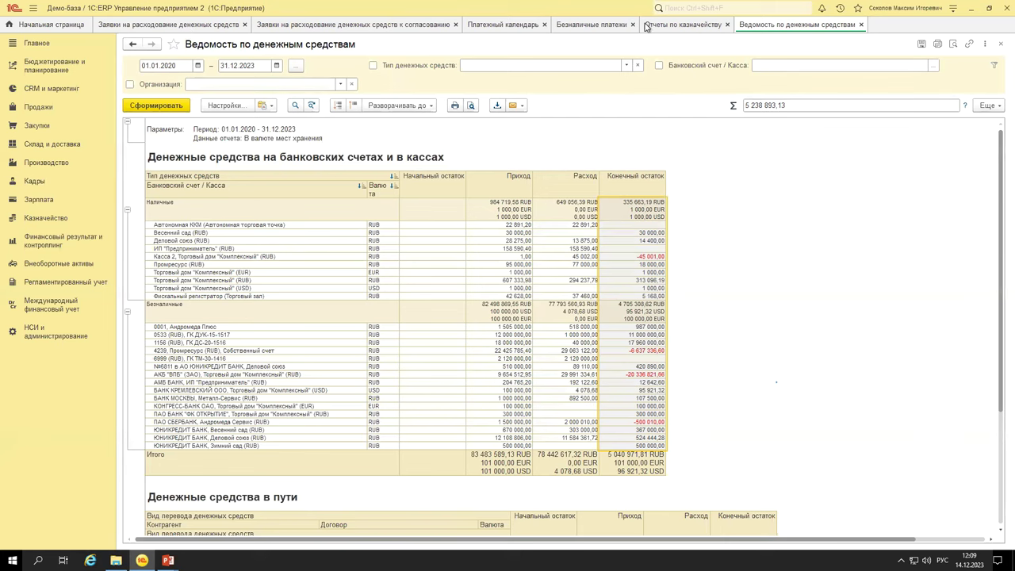
# Open the Реестр платежей report from the treasury reports and generate it for 14.12.2023.
pyautogui.hotkey('ctrl', 'shift', 'Tab')
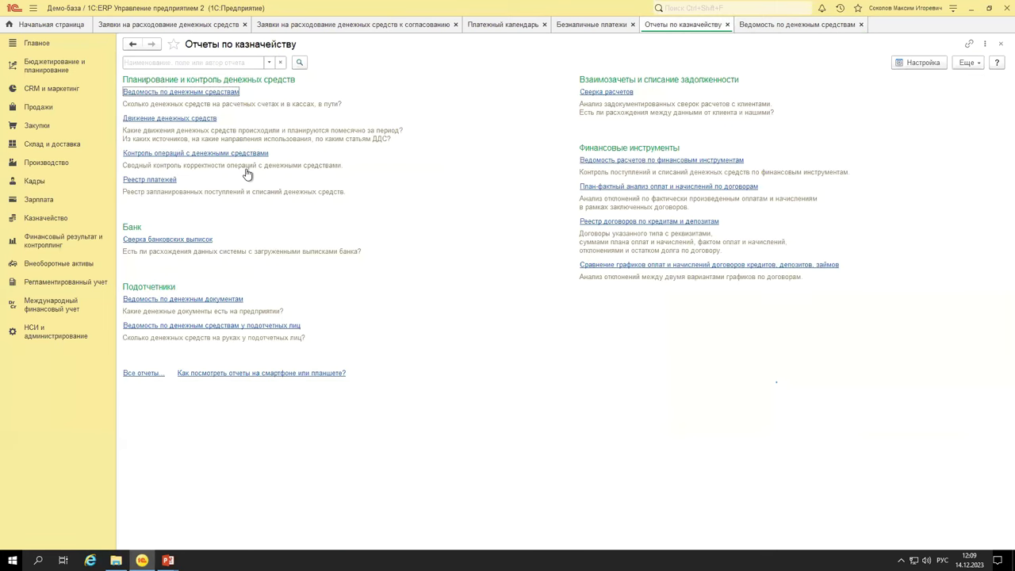
pyautogui.click(149, 180)
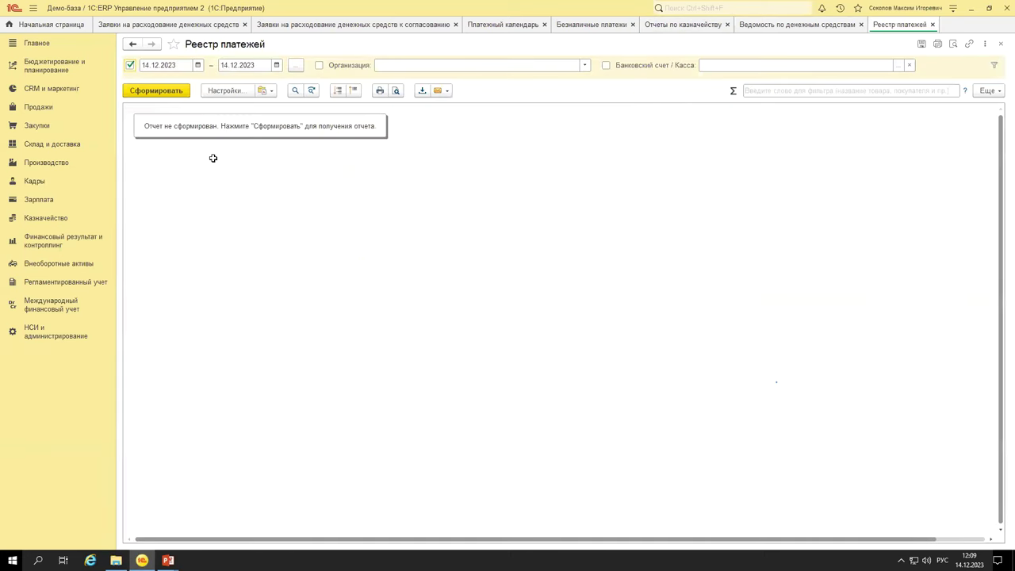
pyautogui.click(164, 91)
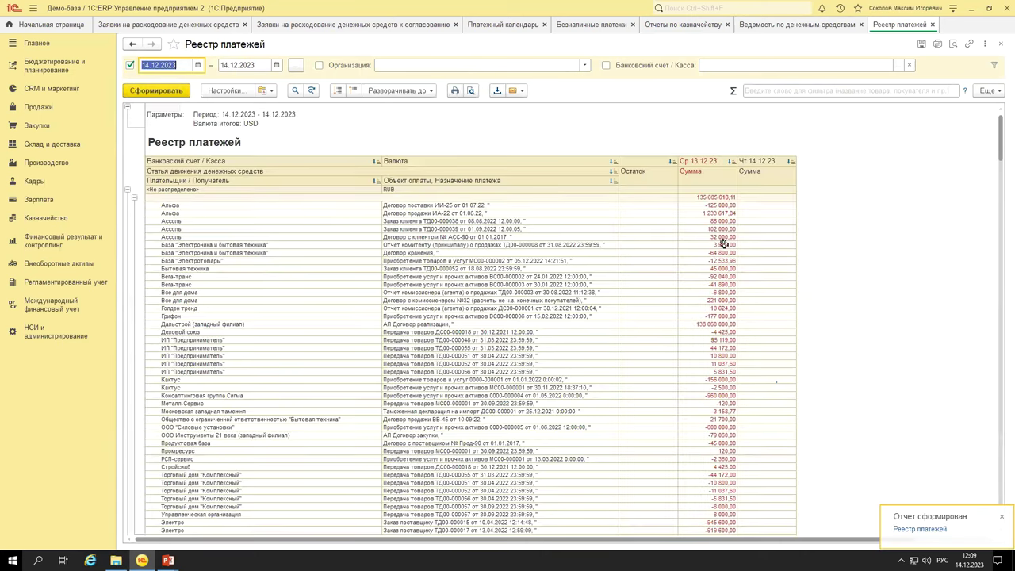
# Filter the Реестр платежей report by organization Металл-Сервис and regenerate it.
pyautogui.click(432, 65)
pyautogui.click(430, 154)
pyautogui.click(154, 92)
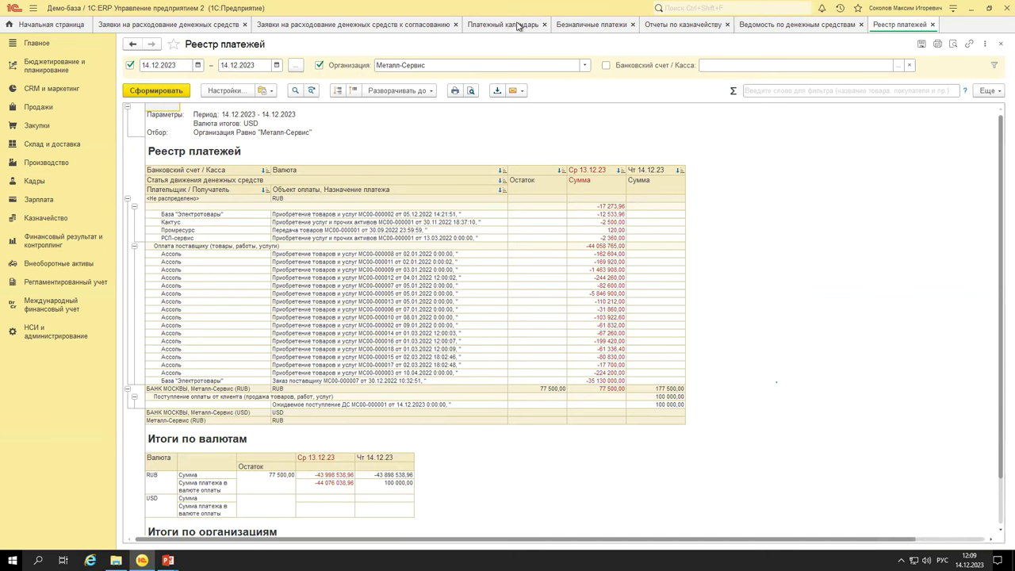
# Examine the undistributed supplier payments to Ассоль and База "Электротовары", with their payment objects and overdue amounts.
pyautogui.click(683, 24)
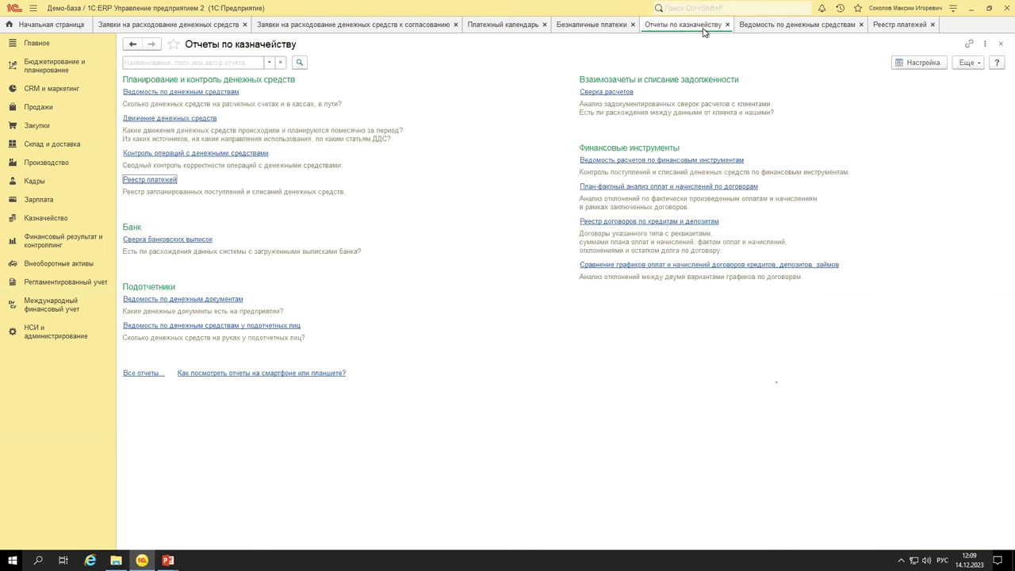
pyautogui.click(894, 30)
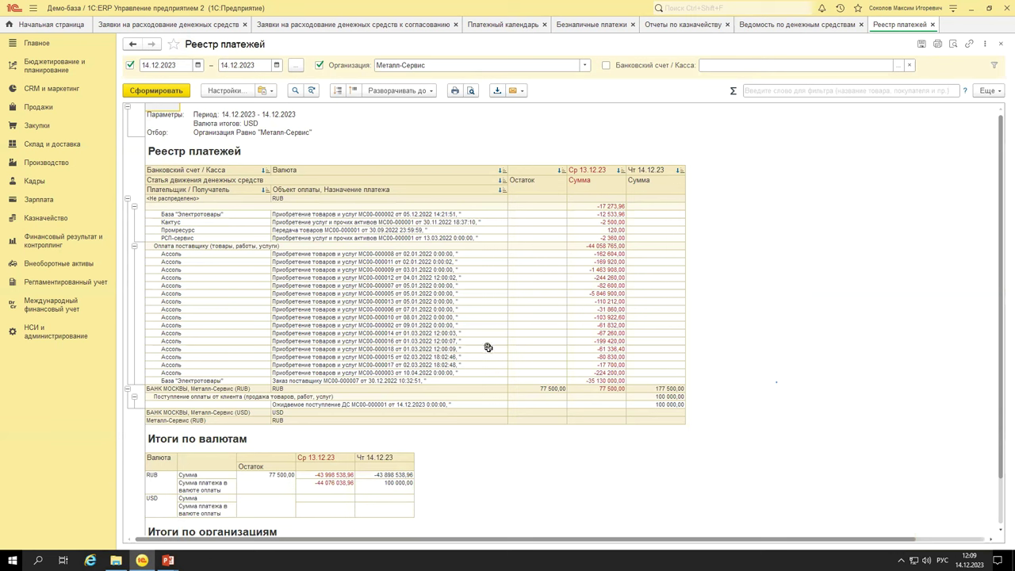
pyautogui.moveTo(413, 253); pyautogui.dragTo(454, 378)
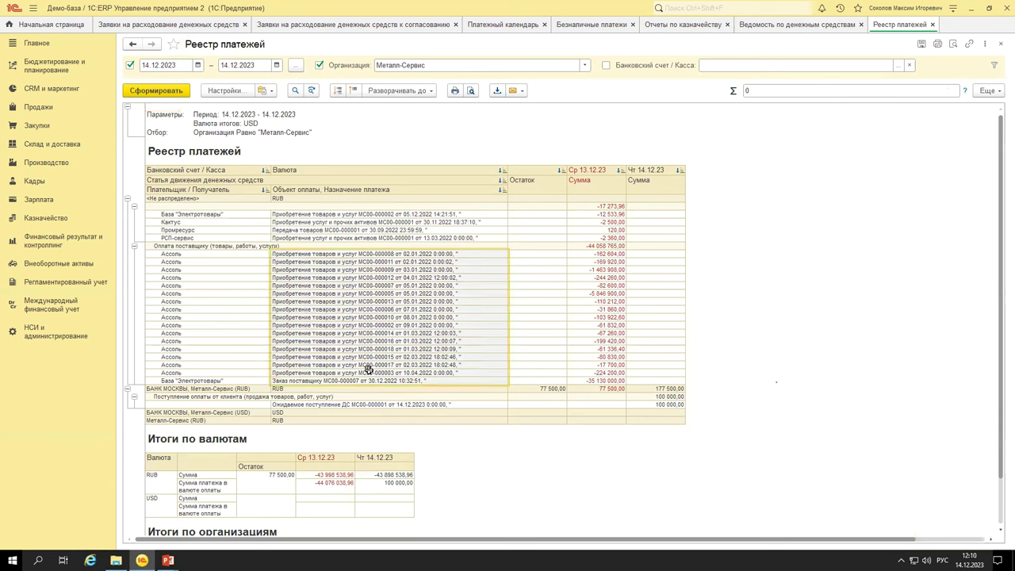
pyautogui.moveTo(598, 263); pyautogui.dragTo(392, 351)
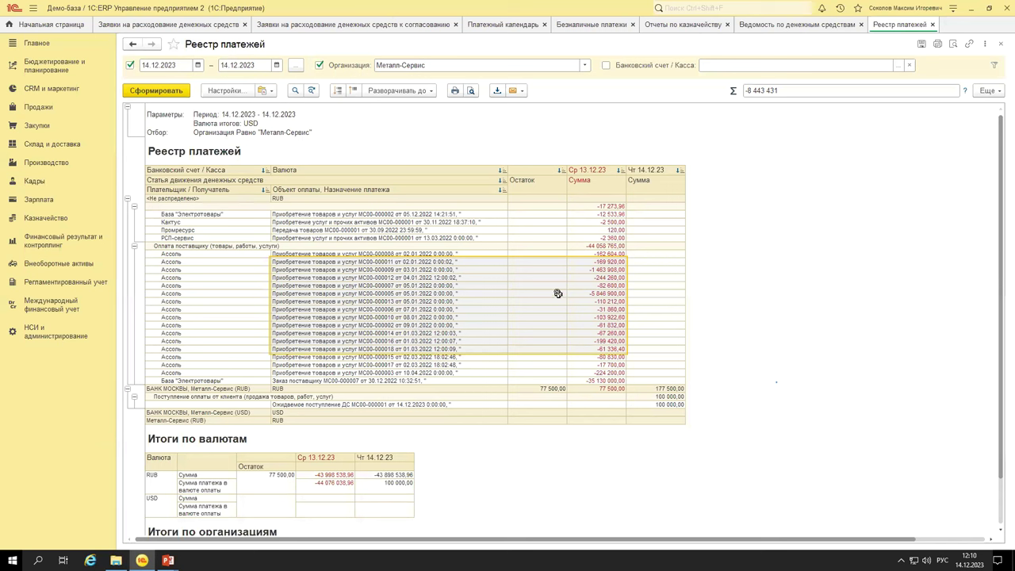
pyautogui.moveTo(602, 379); pyautogui.dragTo(407, 380)
pyautogui.click(595, 382)
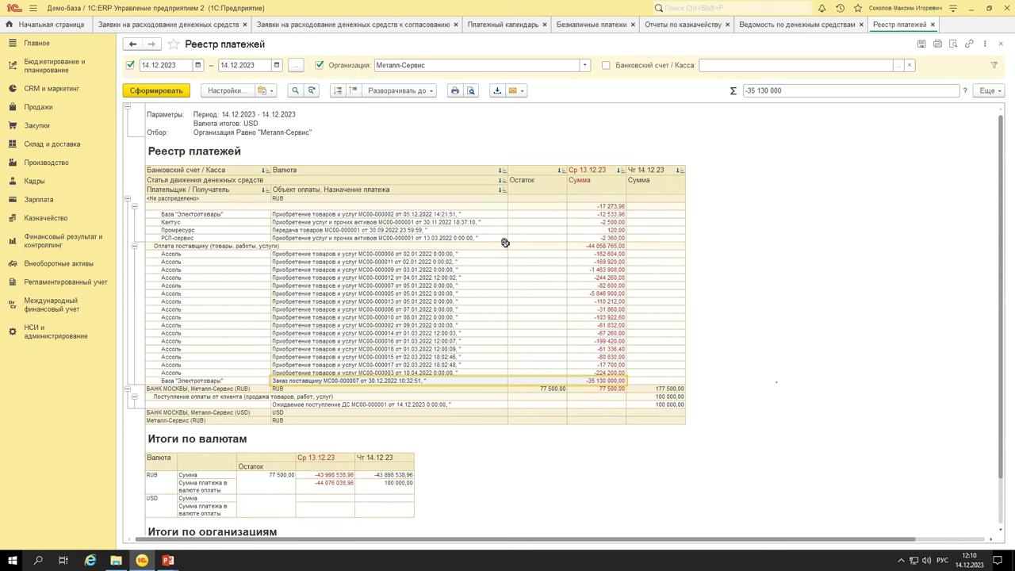
pyautogui.moveTo(336, 255); pyautogui.dragTo(350, 374)
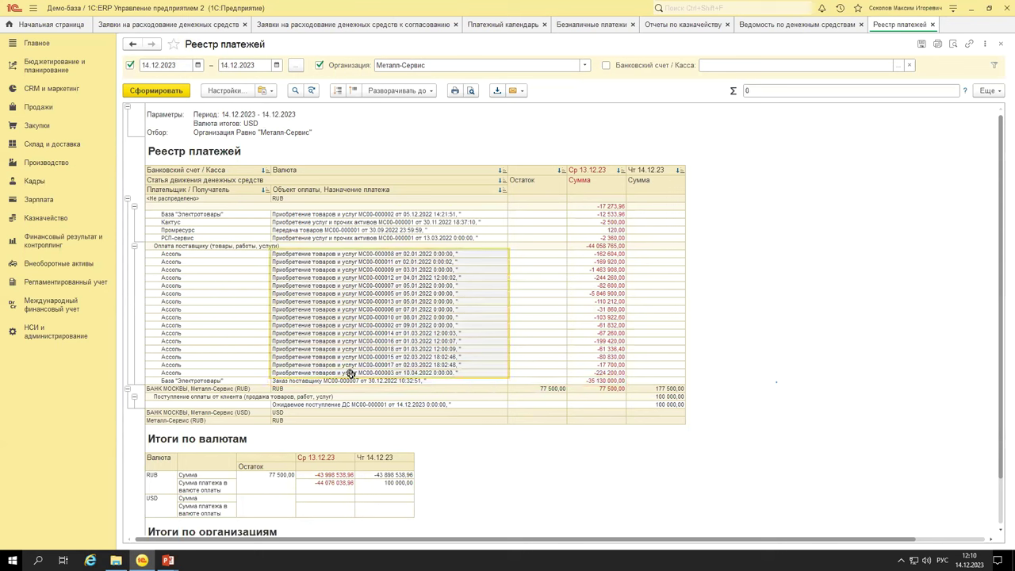
# Open the Ассоль purchase document of 05.01.2022 for 82 600 RUB and check the payment date in its payment rules.
pyautogui.click(349, 285)
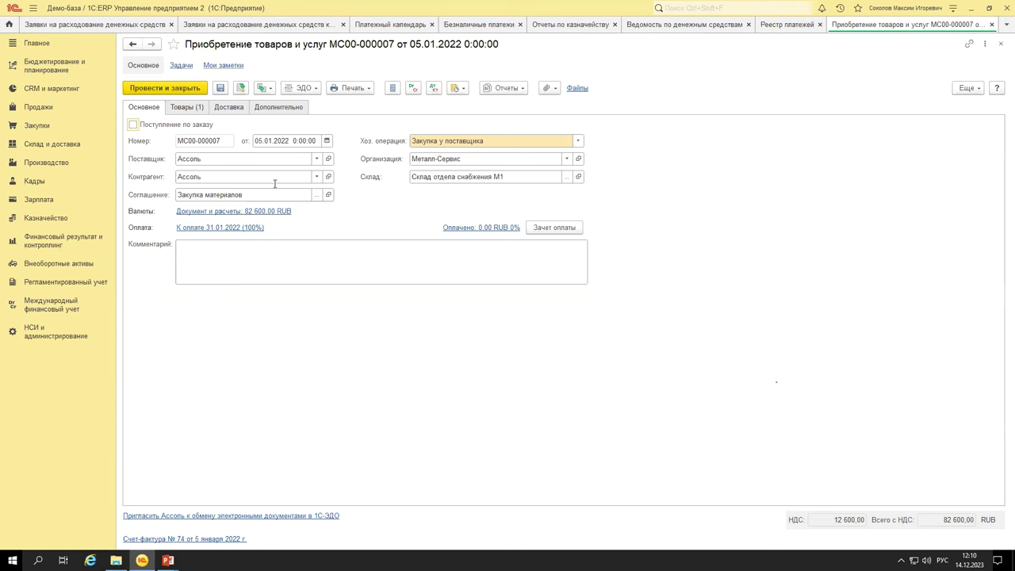
pyautogui.click(207, 230)
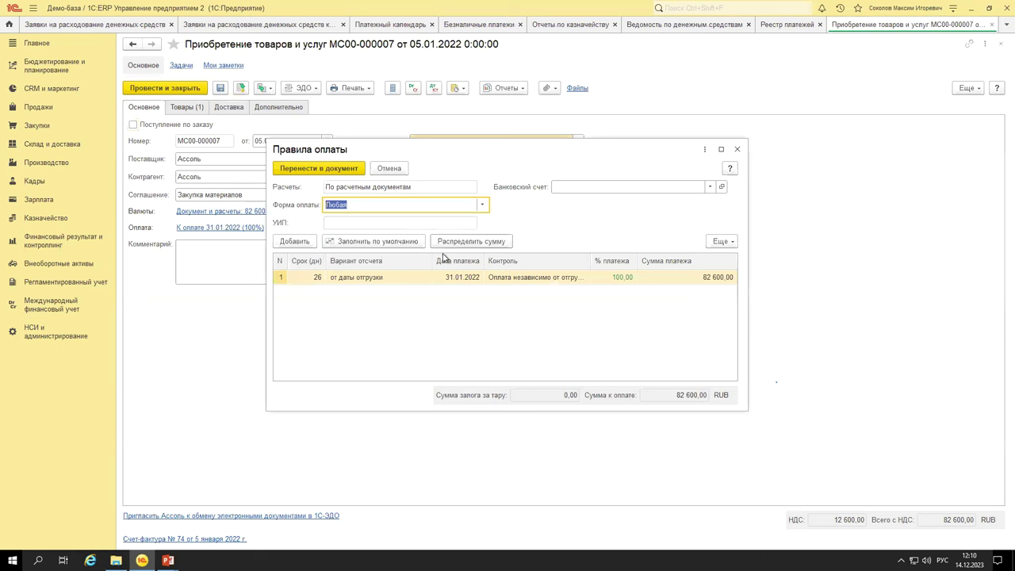
pyautogui.click(455, 279)
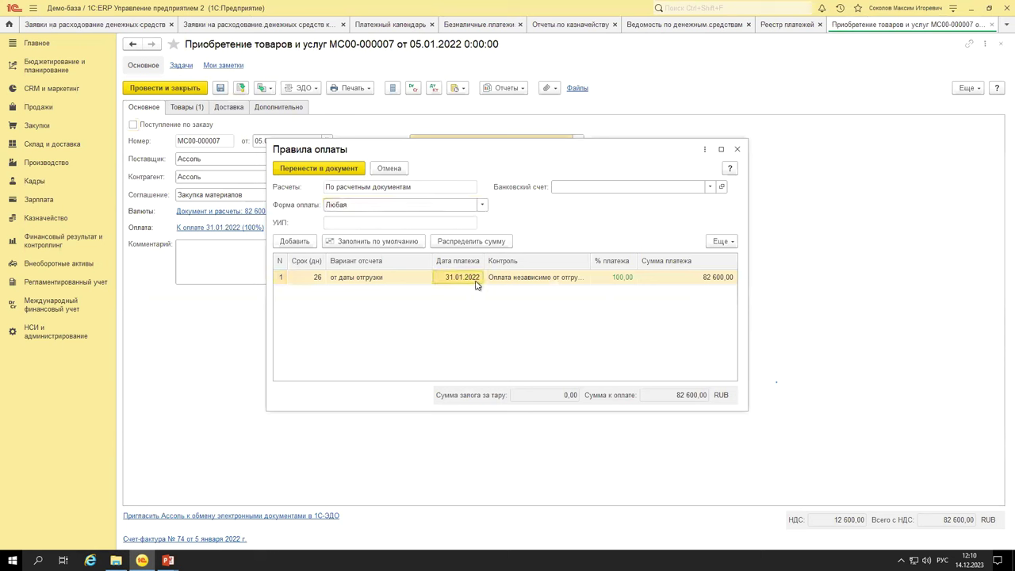
pyautogui.click(738, 149)
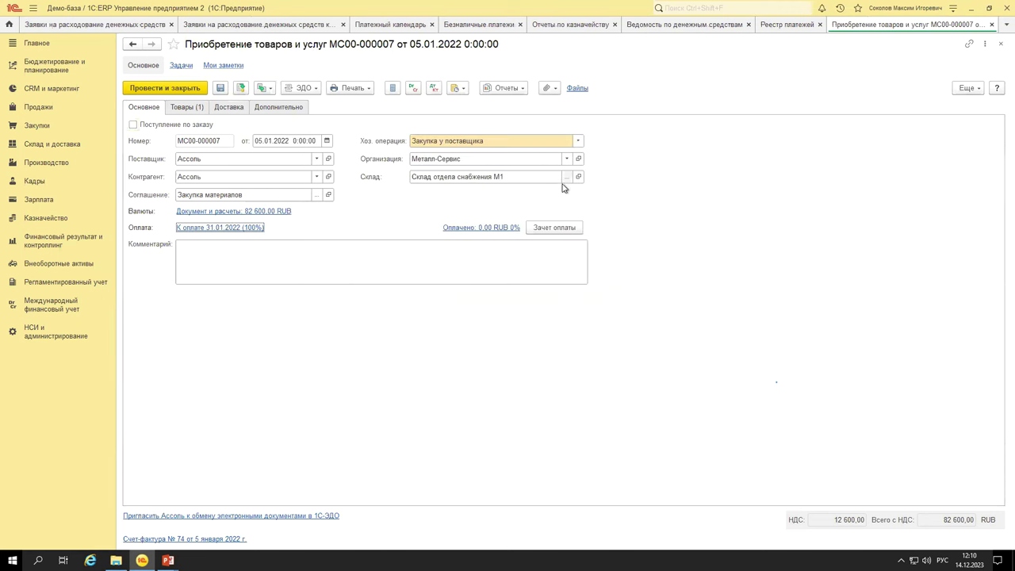
# Open the Закупка материалов agreement, review its purchase conditions and payment stages, and close it.
pyautogui.click(328, 195)
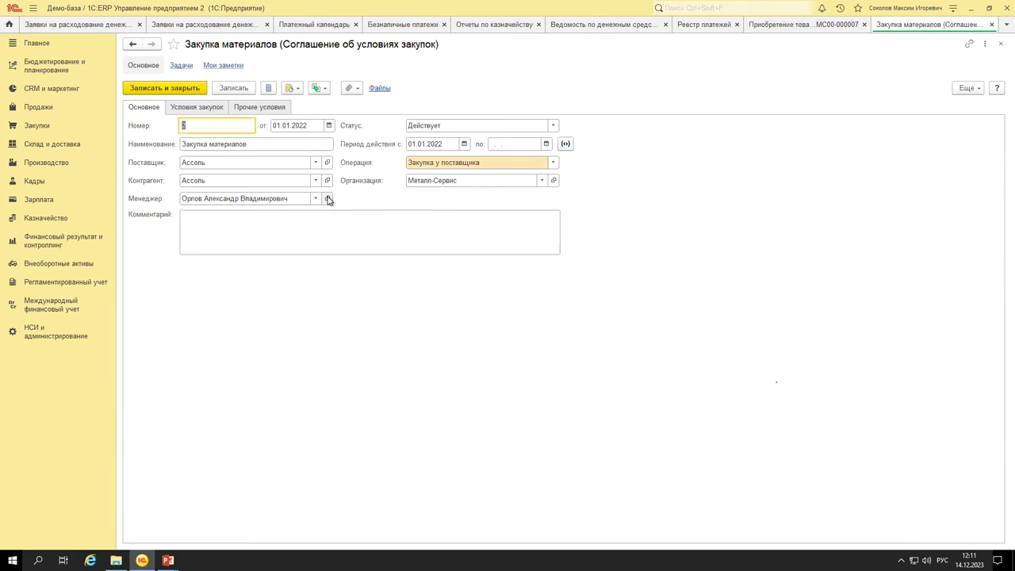
pyautogui.click(198, 107)
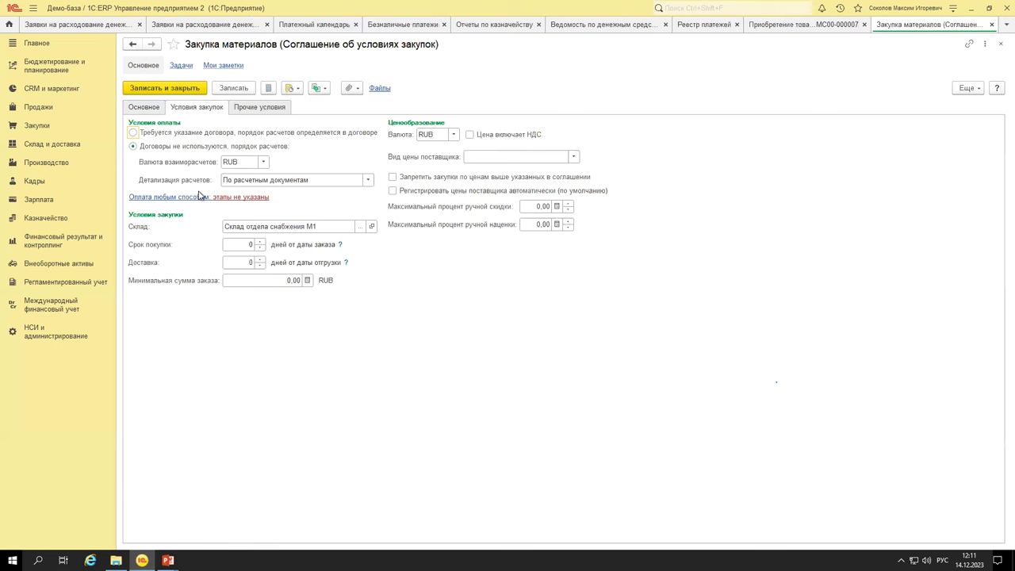
pyautogui.click(196, 196)
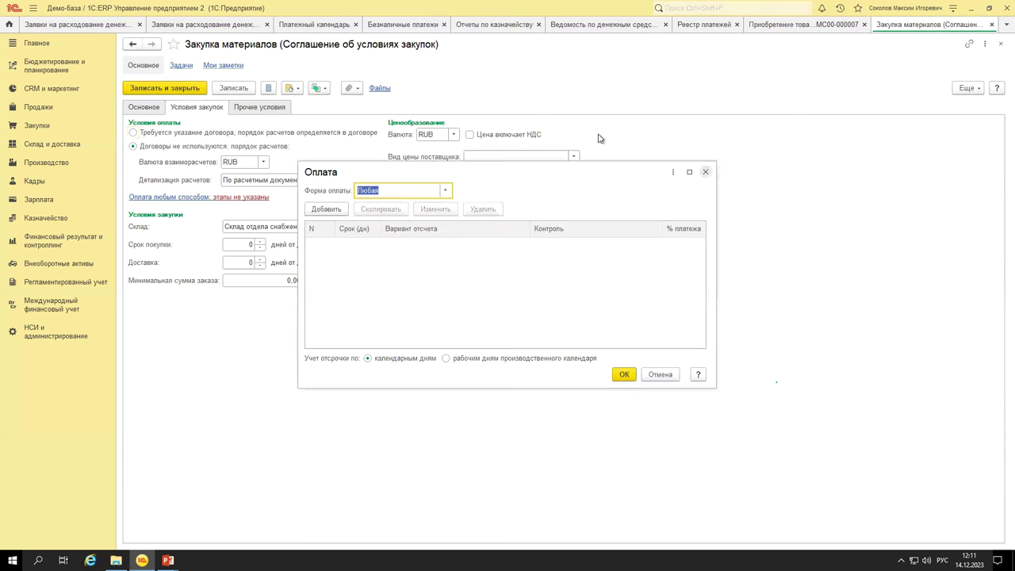
pyautogui.click(705, 173)
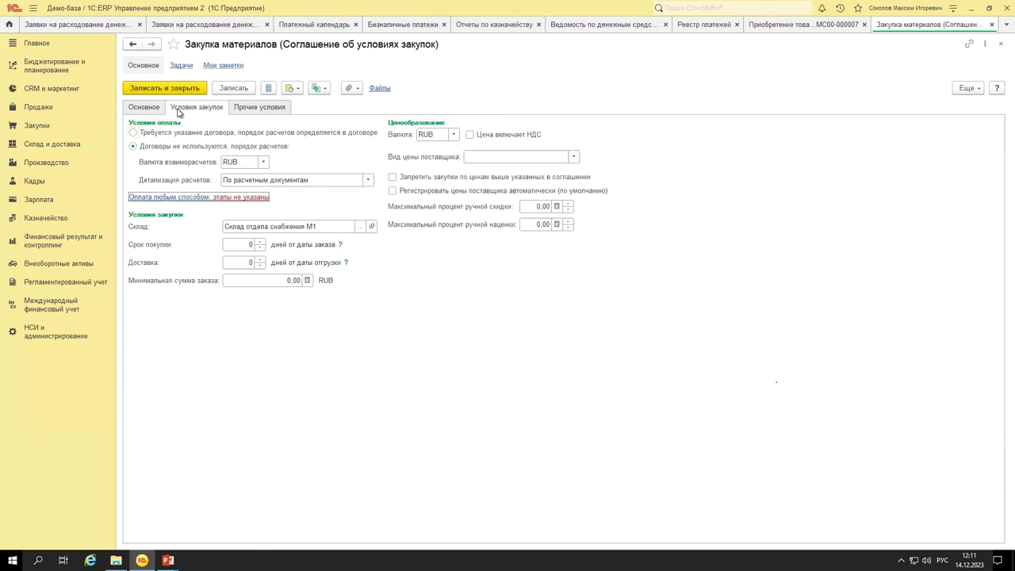
pyautogui.click(992, 25)
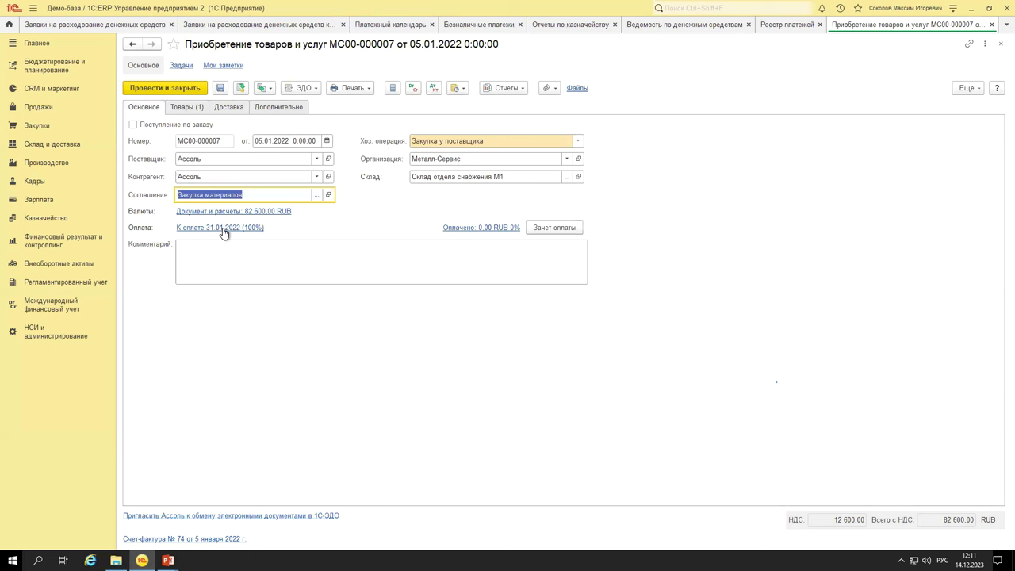
# Review the purchase document's goods line and recheck its payment rules.
pyautogui.click(189, 108)
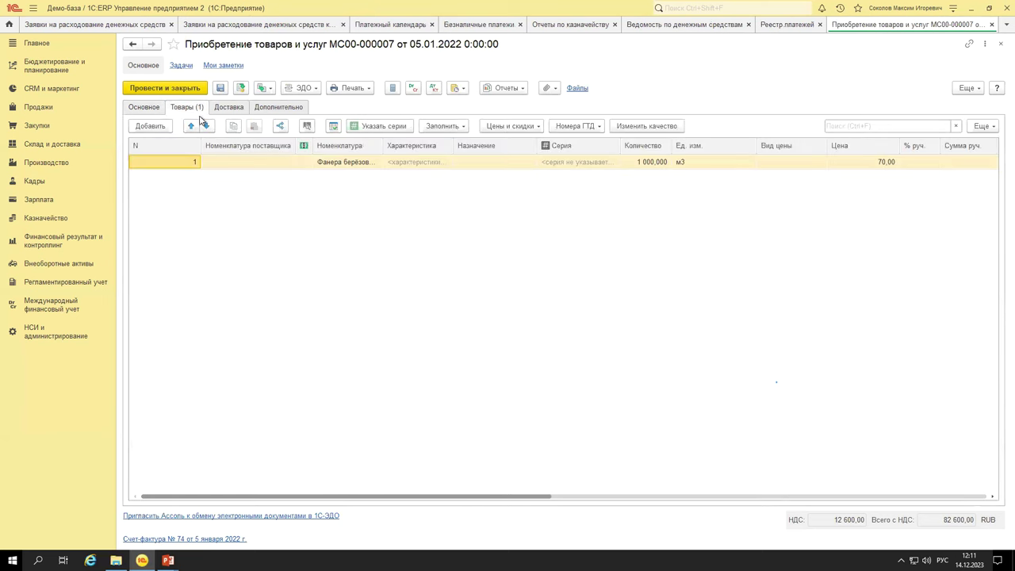
pyautogui.click(146, 107)
pyautogui.click(240, 228)
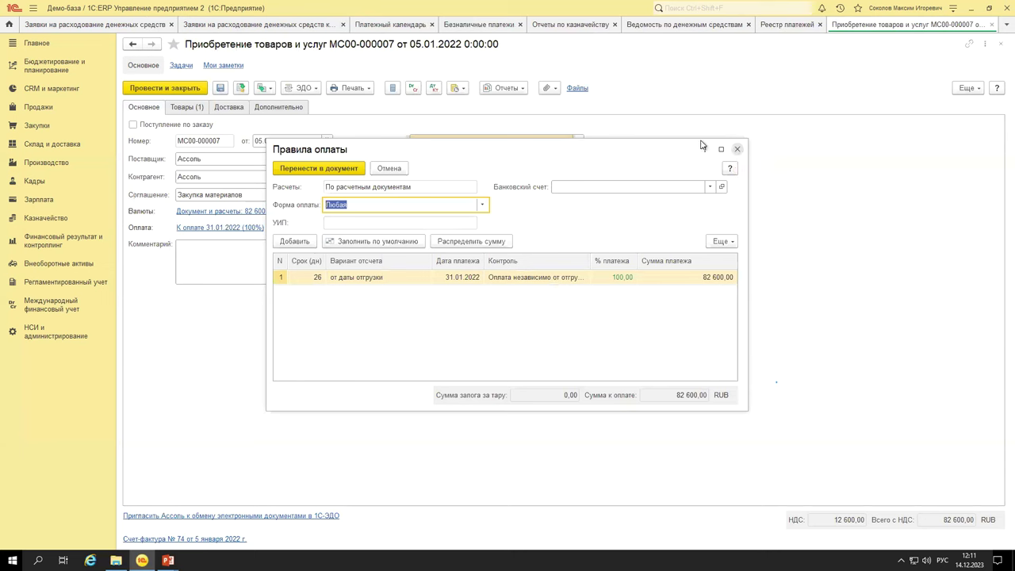
pyautogui.click(736, 151)
# Create a Заявка на расходование ДС based on the Ассоль purchase document.
pyautogui.click(264, 88)
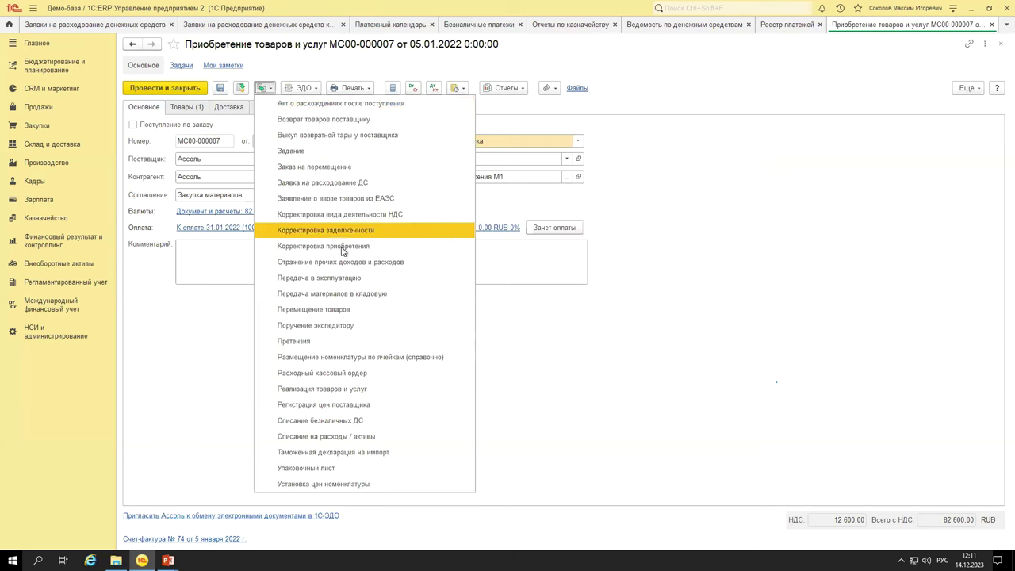
pyautogui.click(359, 182)
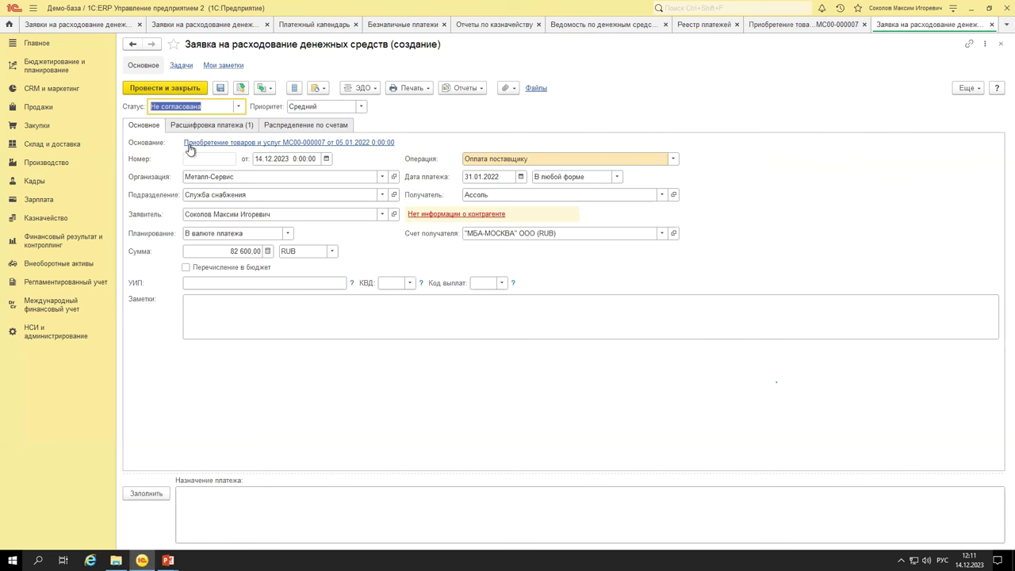
# Recreate the Заявка на расходование ДС from the Ассоль purchase document, set its payment date to 27.12.2023, and close it without saving.
pyautogui.press('Escape')
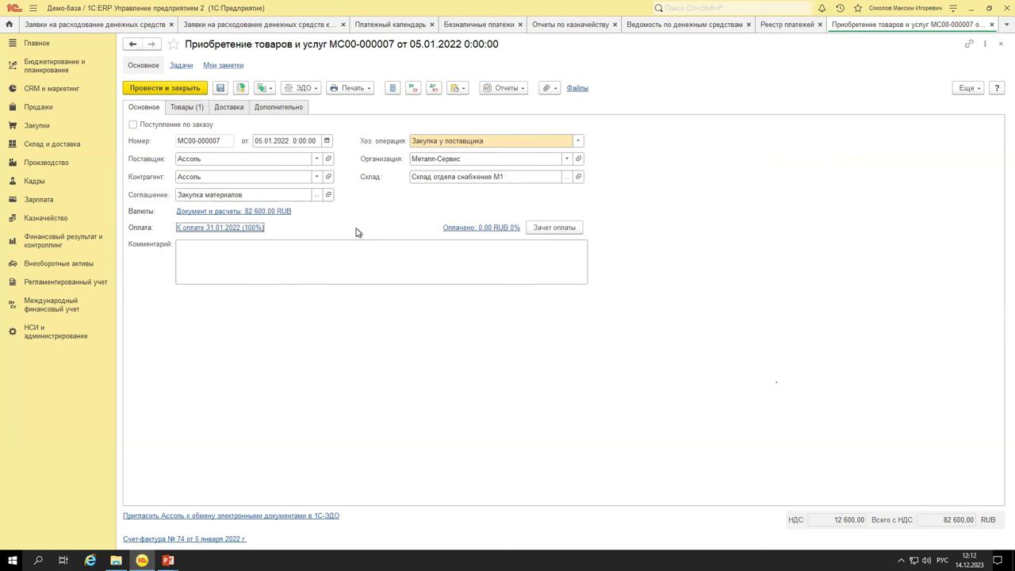
pyautogui.click(269, 88)
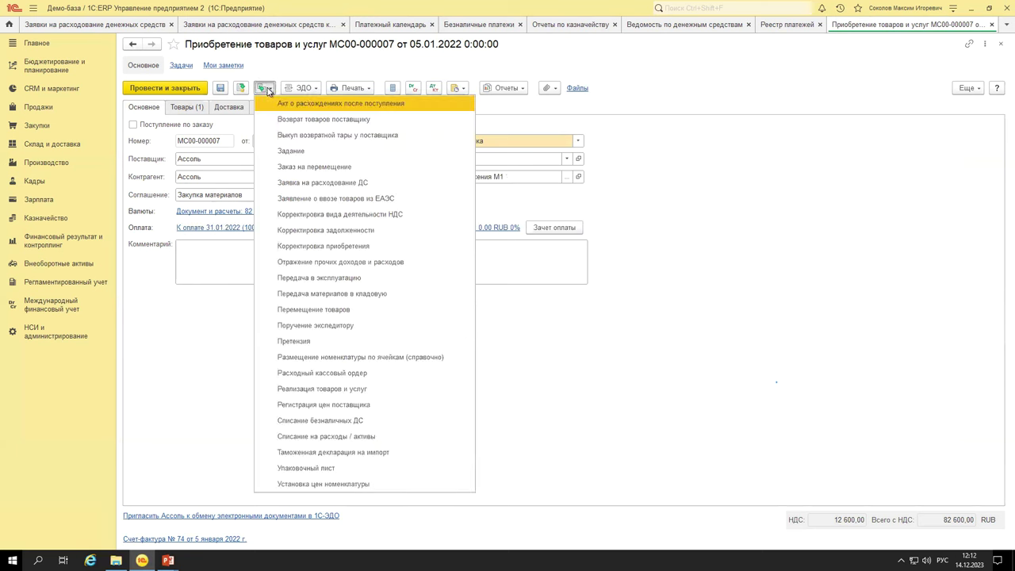
pyautogui.click(344, 183)
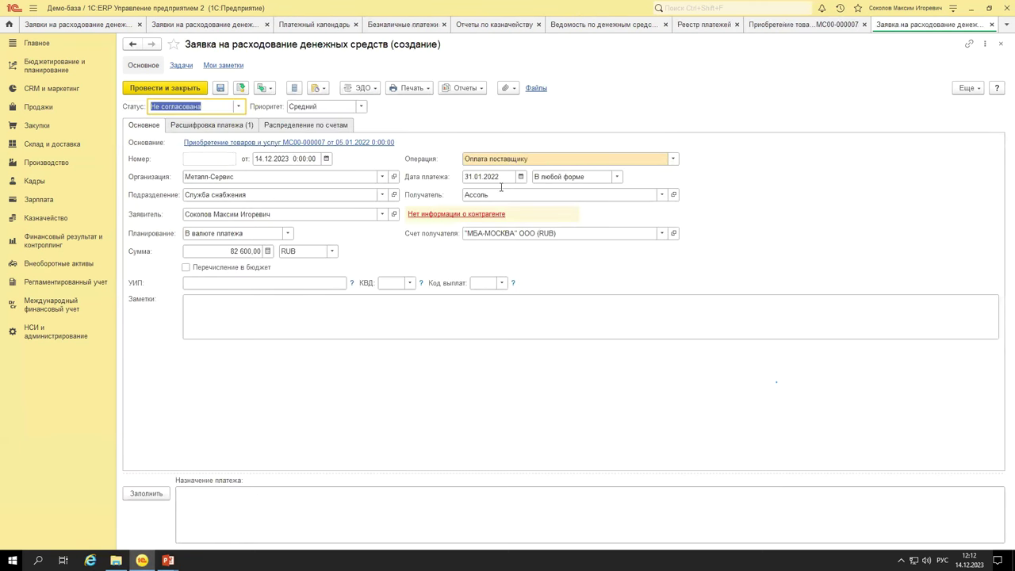
pyautogui.click(520, 177)
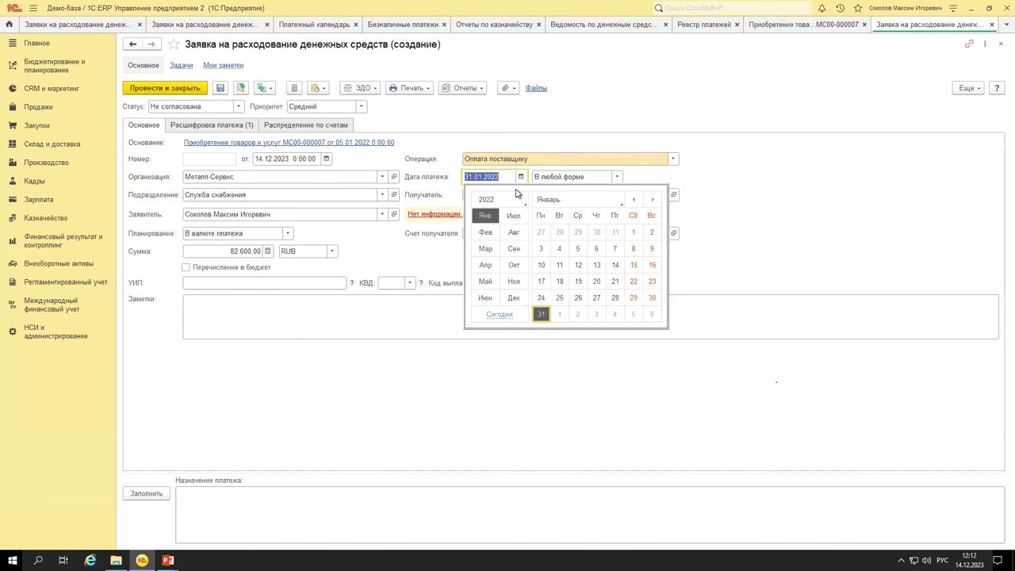
pyautogui.press('Escape')
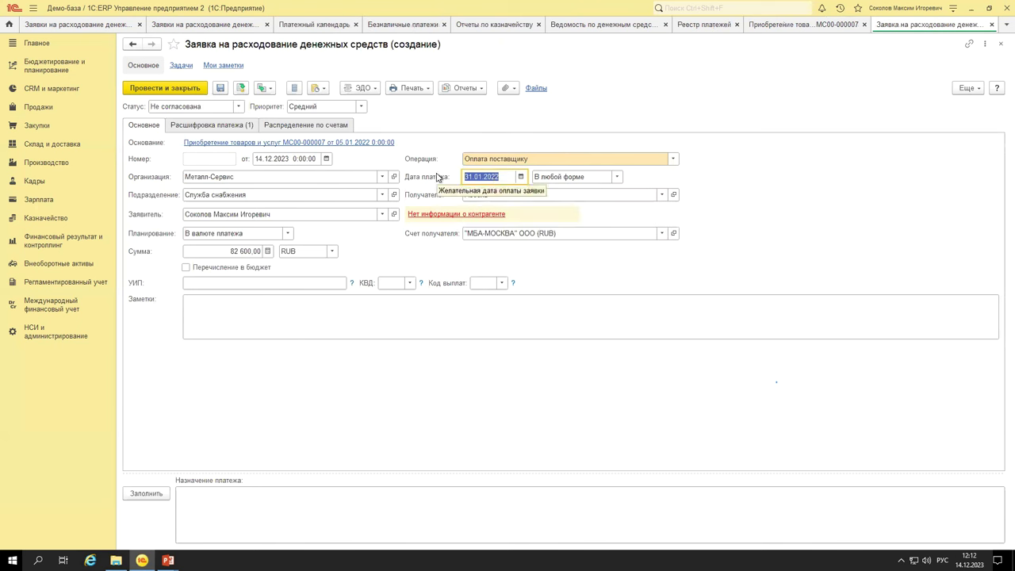
pyautogui.write('27122023')
pyautogui.press('Tab')
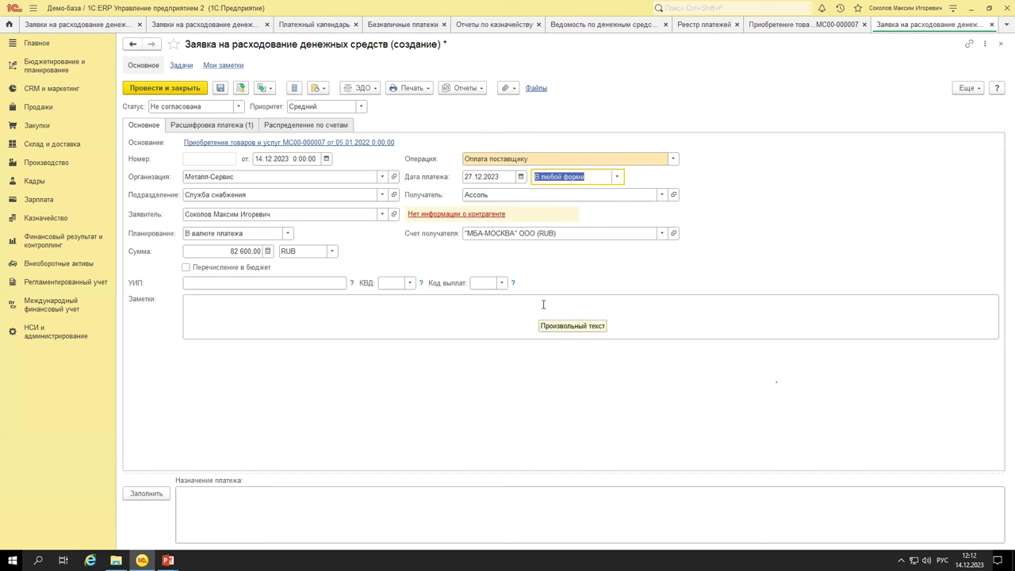
pyautogui.click(991, 27)
pyautogui.click(542, 304)
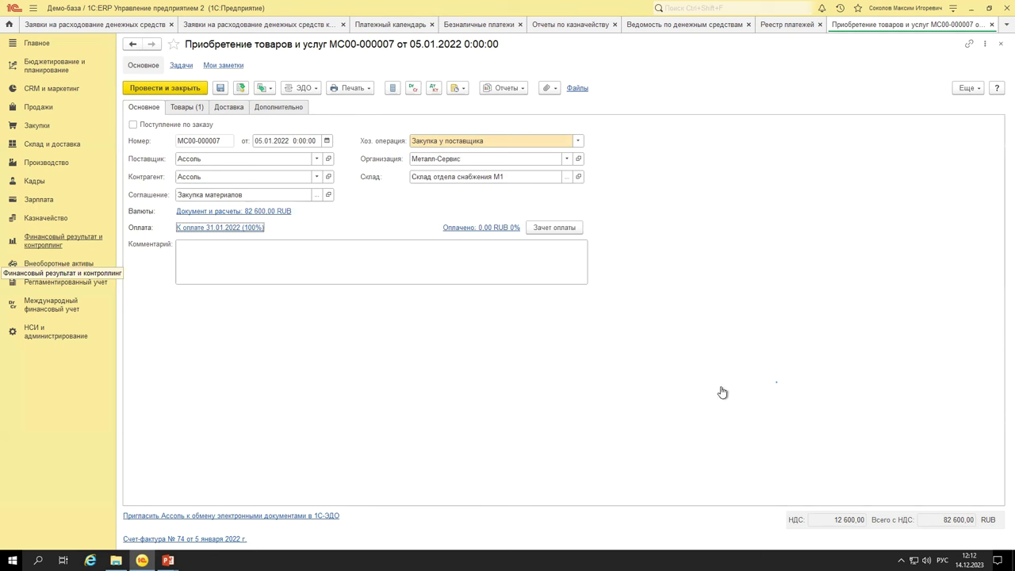
# Close the purchase document and the payment register report, and return to the Заявки на расходование денежных средств list.
pyautogui.click(991, 24)
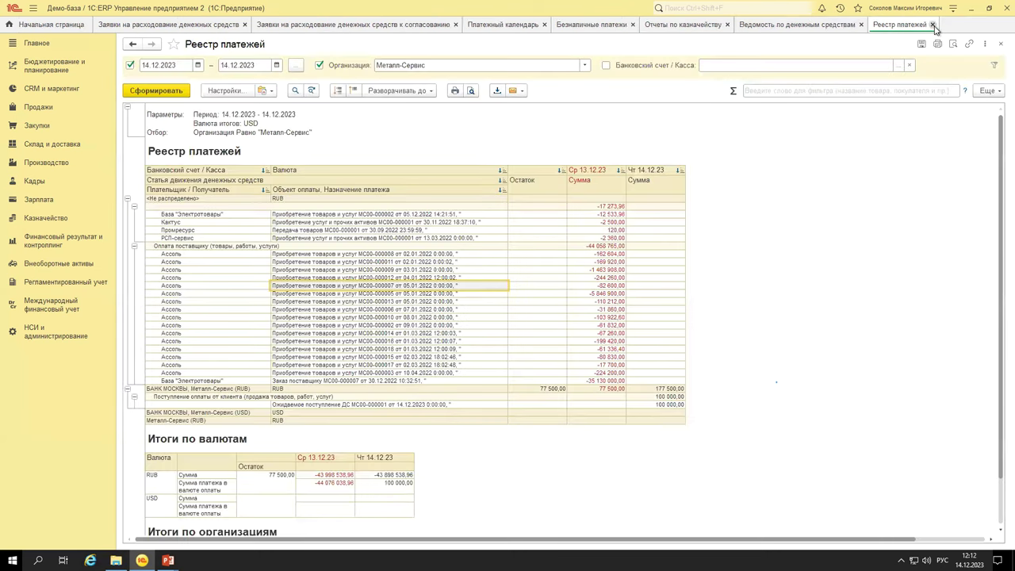
pyautogui.click(933, 25)
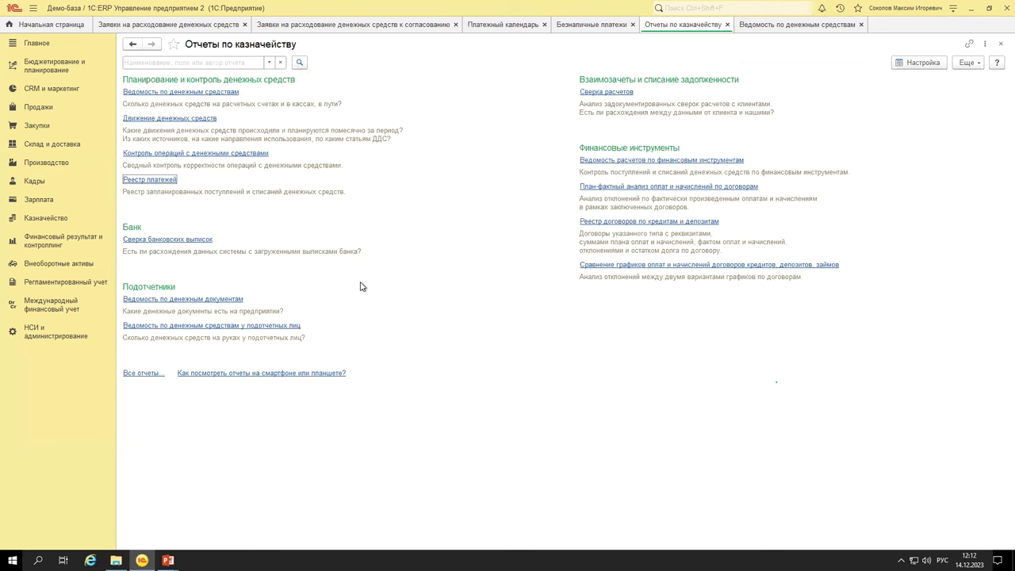
pyautogui.click(54, 27)
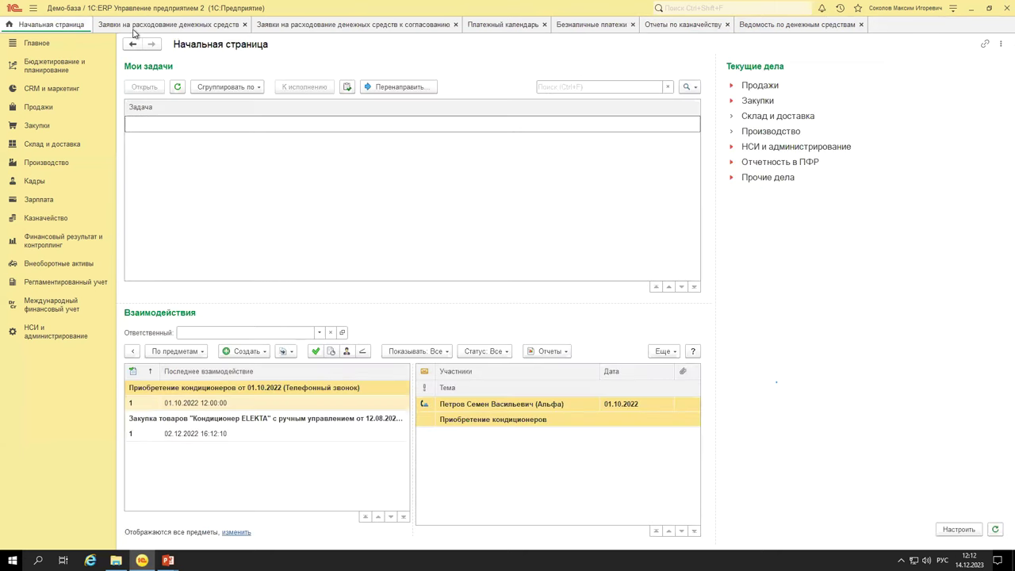
pyautogui.click(145, 26)
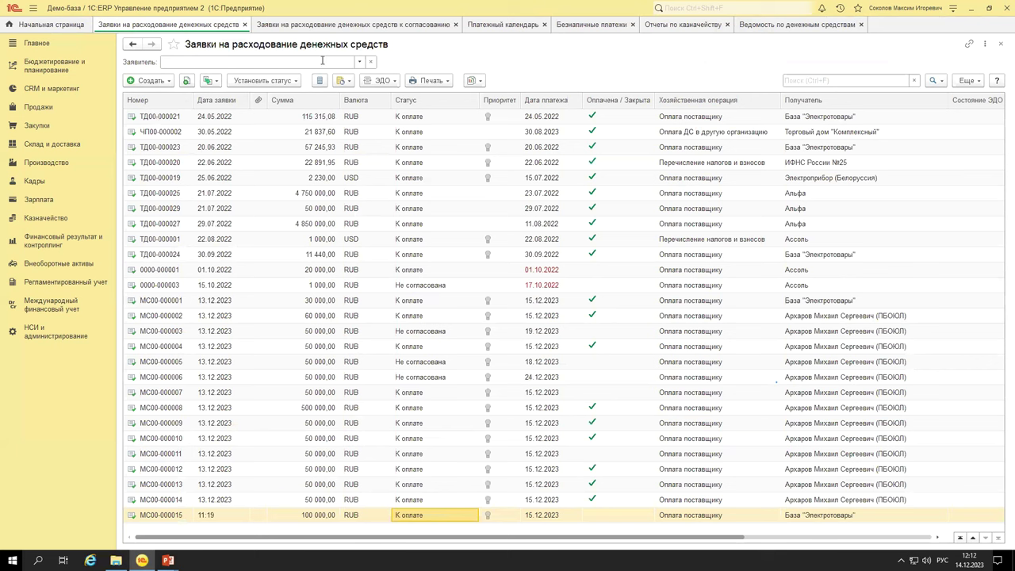
# Review the К оплате requests with payment date 15.12.2023 and compare which ones are marked Оплачена / Закрыта.
pyautogui.click(414, 395)
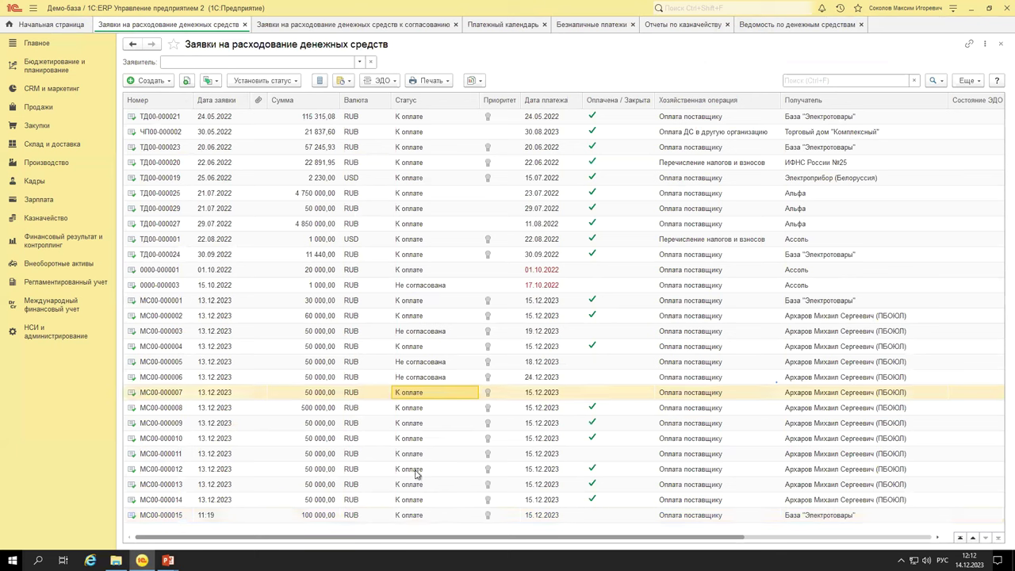
pyautogui.keyDown('shift'); pyautogui.click(428, 516); pyautogui.keyUp('shift')
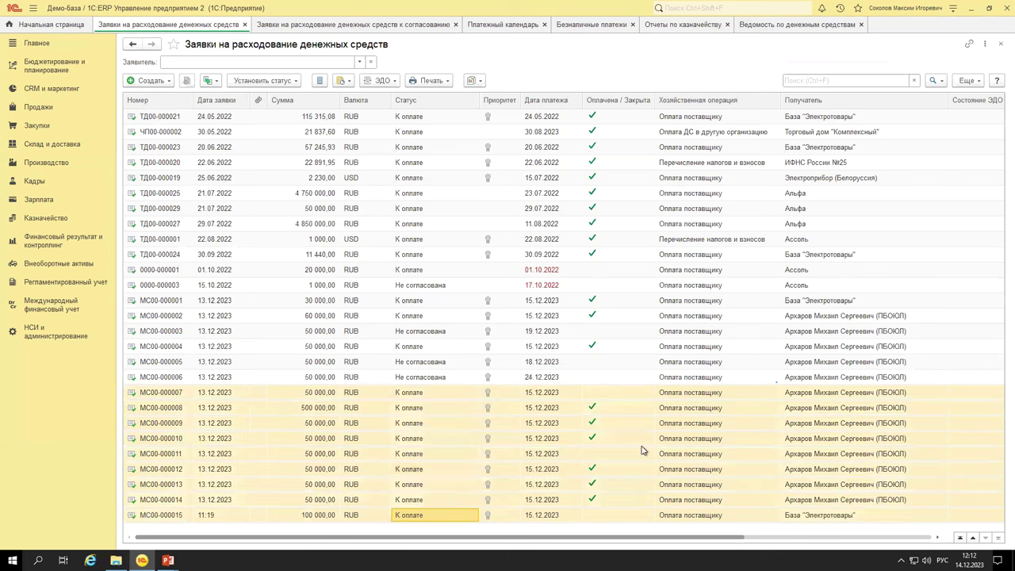
pyautogui.click(606, 408)
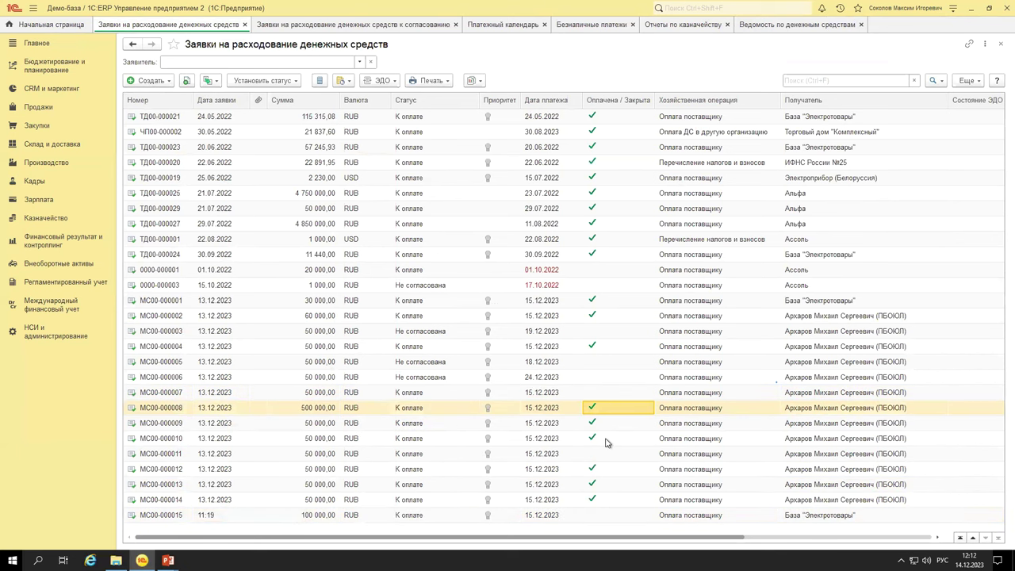
pyautogui.keyDown('shift'); pyautogui.click(606, 441); pyautogui.keyUp('shift')
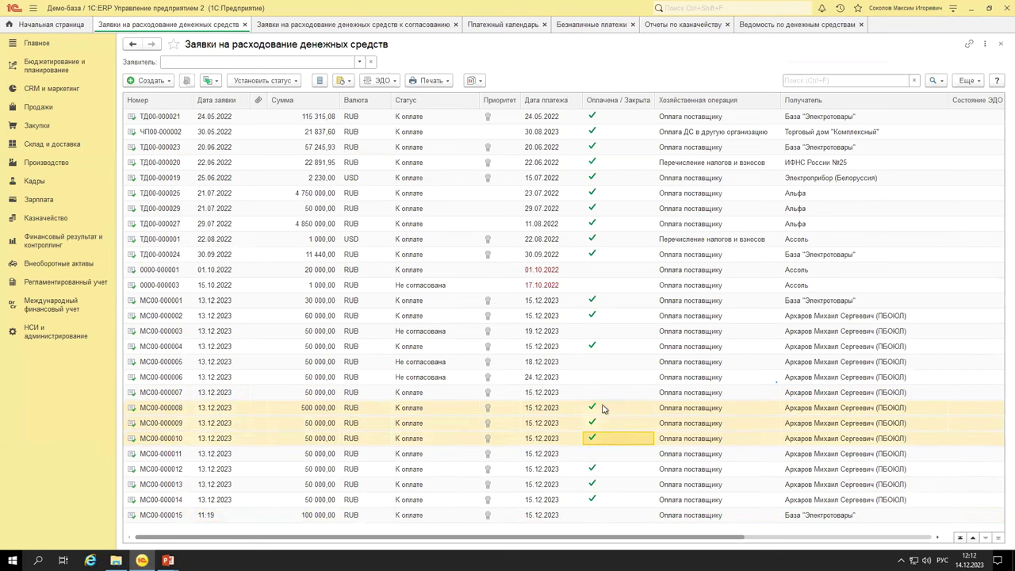
pyautogui.click(597, 470)
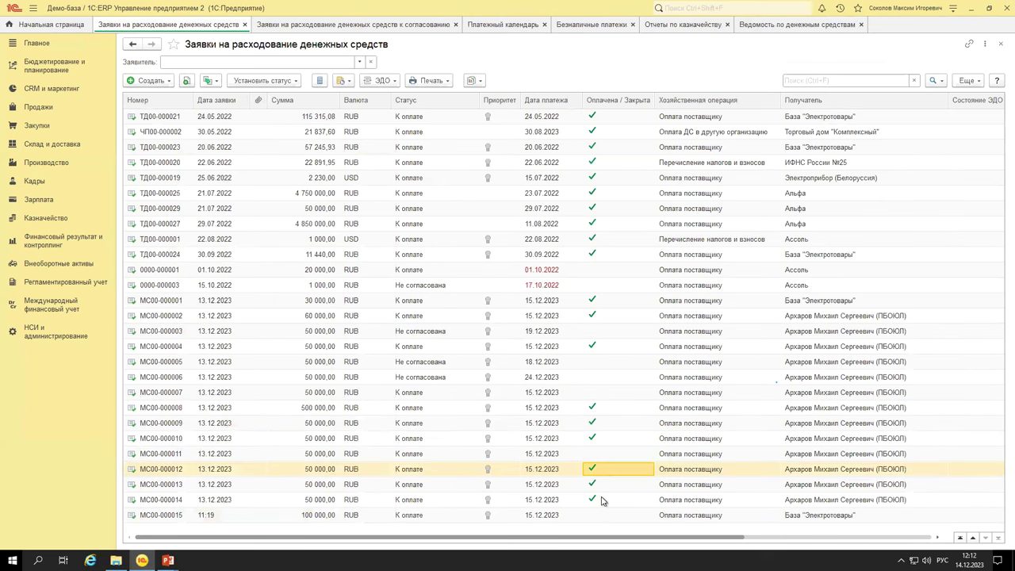
pyautogui.keyDown('shift'); pyautogui.click(605, 501); pyautogui.keyUp('shift')
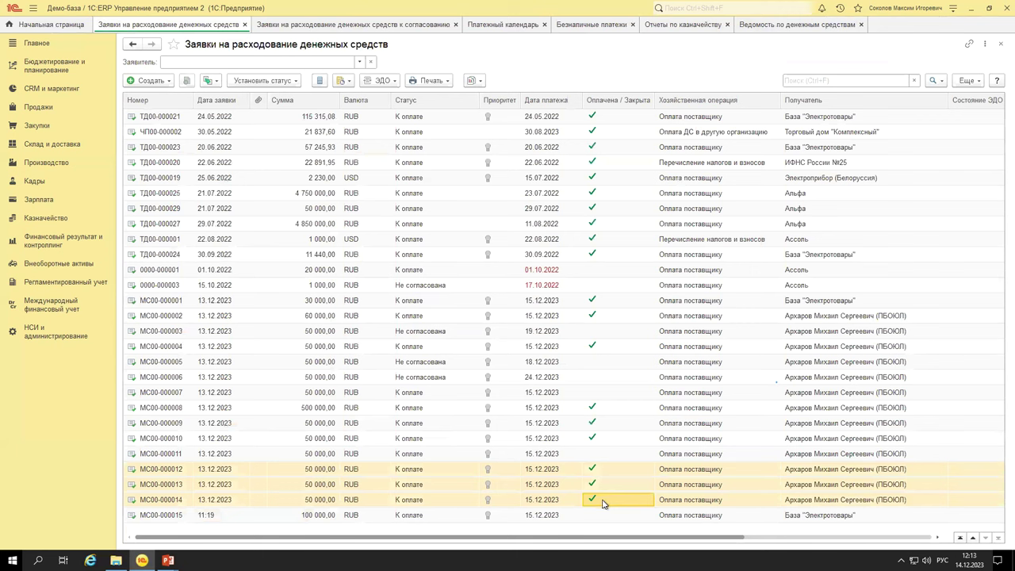
# Open the 100 000 RUB request for База "Электротовары", view its related documents, and close both.
pyautogui.click(608, 518)
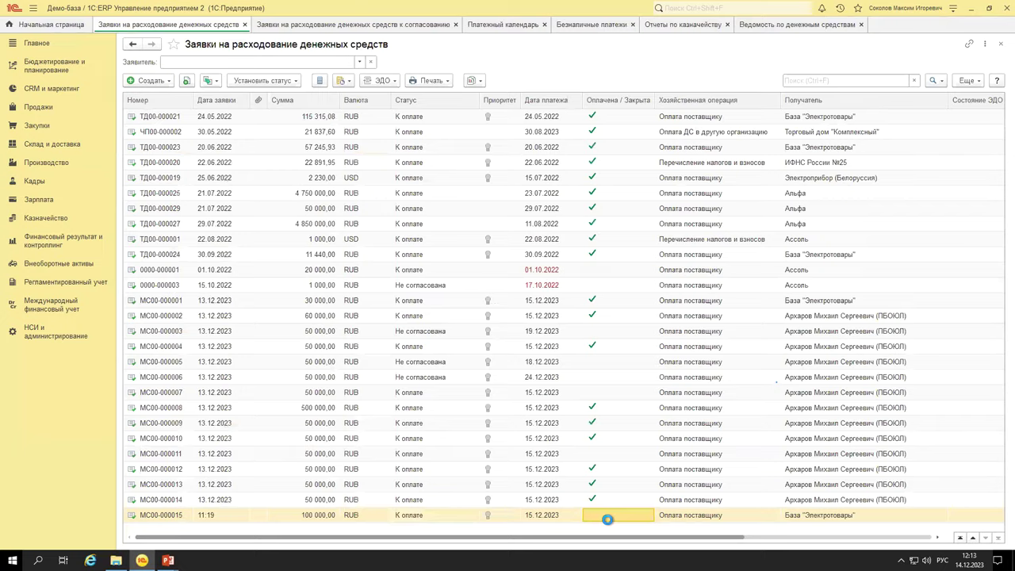
pyautogui.click(462, 88)
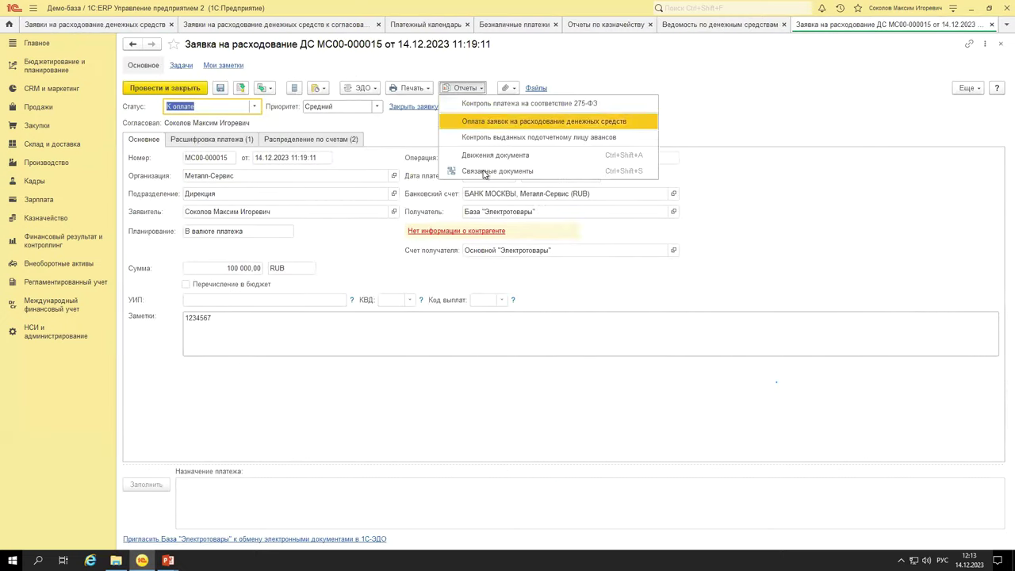
pyautogui.click(484, 172)
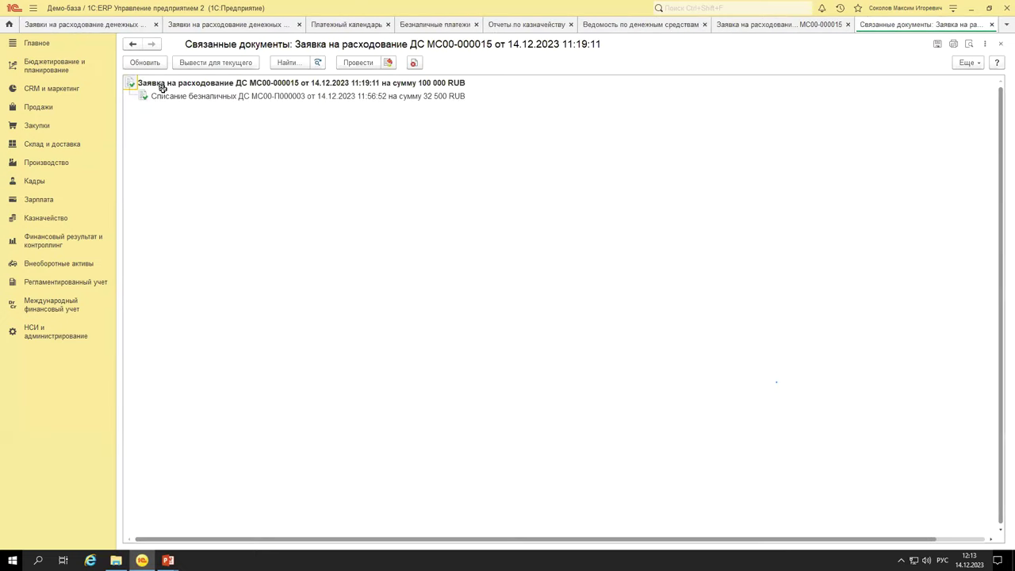
pyautogui.press('Escape')
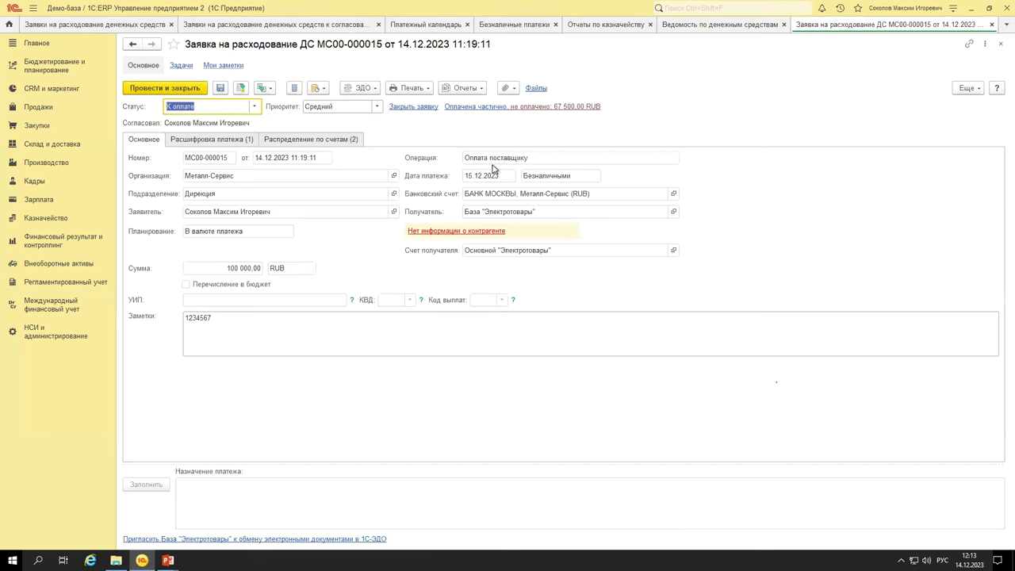
pyautogui.press('Escape')
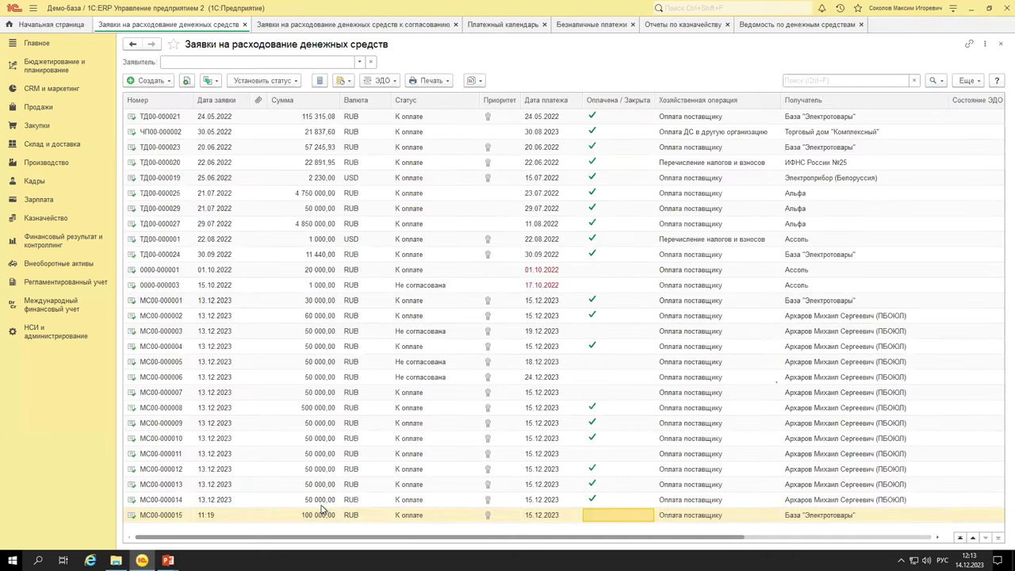
# Look over the remaining columns of the request list, check the Платежный календарь, and return to the list.
pyautogui.moveTo(503, 543); pyautogui.dragTo(719, 546)
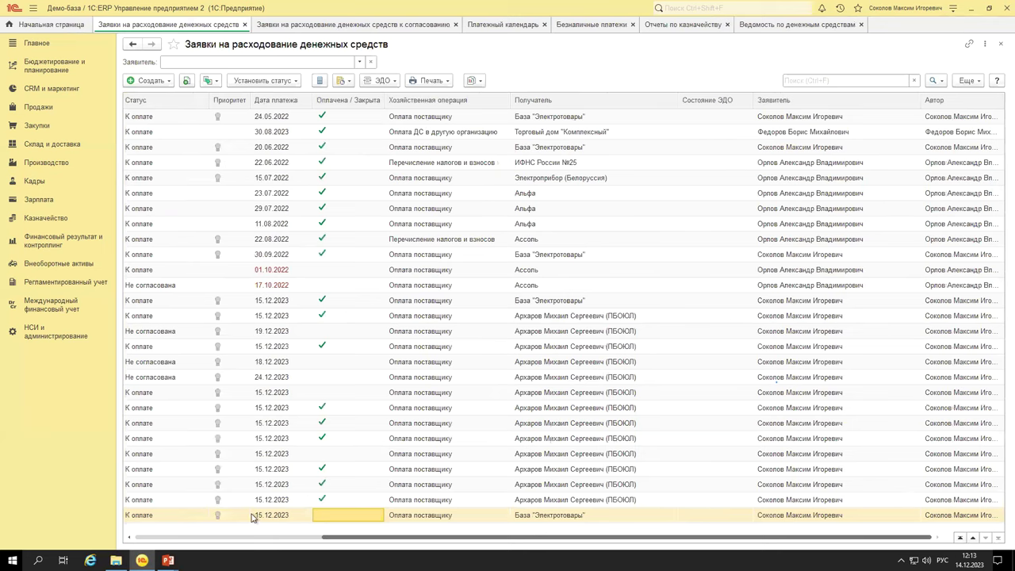
pyautogui.hscroll(-5, 283, 517)
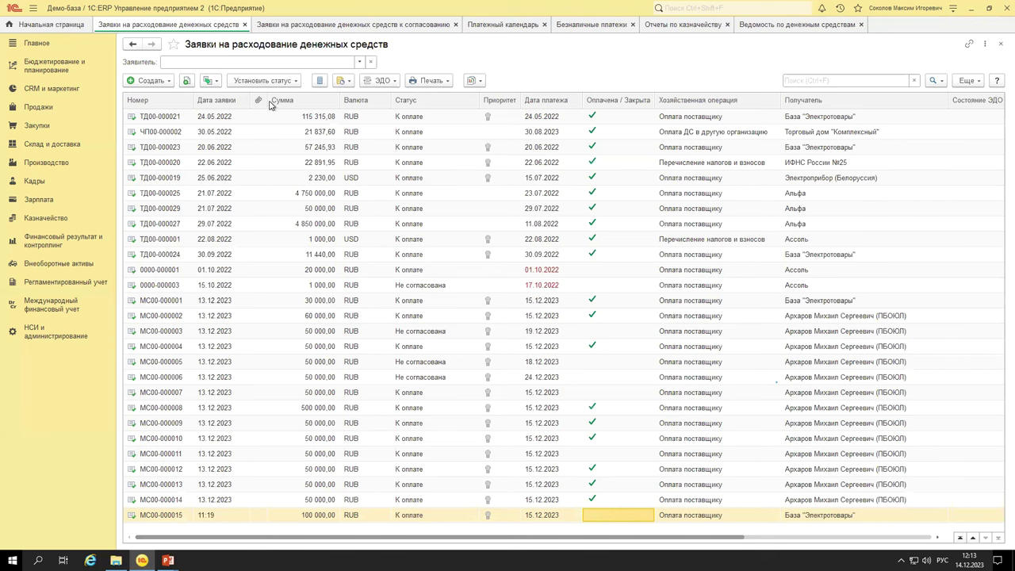
pyautogui.click(518, 26)
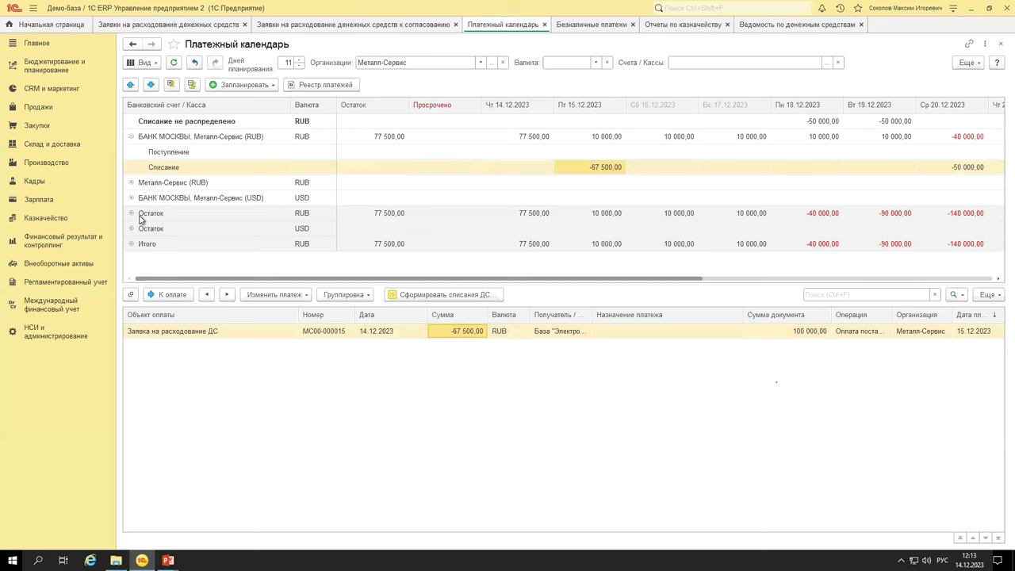
pyautogui.click(162, 25)
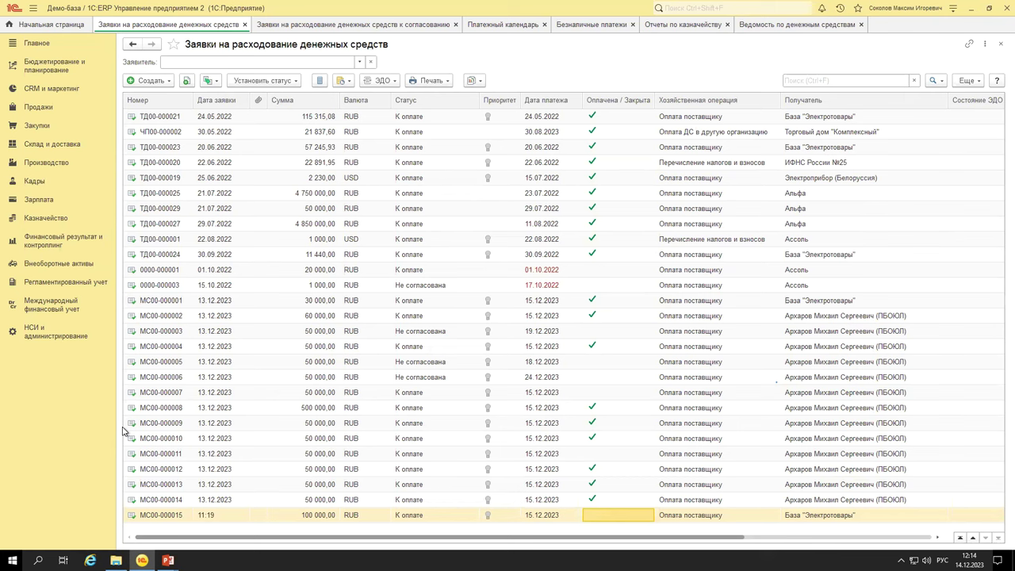
# In the Казначейство и взаиморасчеты settings, set limit usage to По документам лимитов расхода ДС and enable Лимиты расхода по организациям.
pyautogui.click(36, 347)
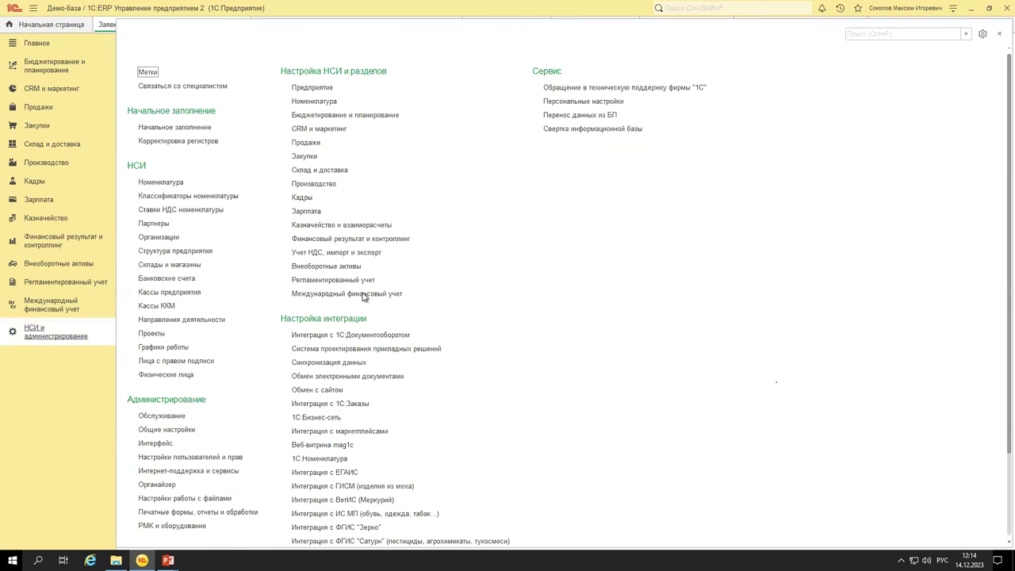
pyautogui.click(345, 231)
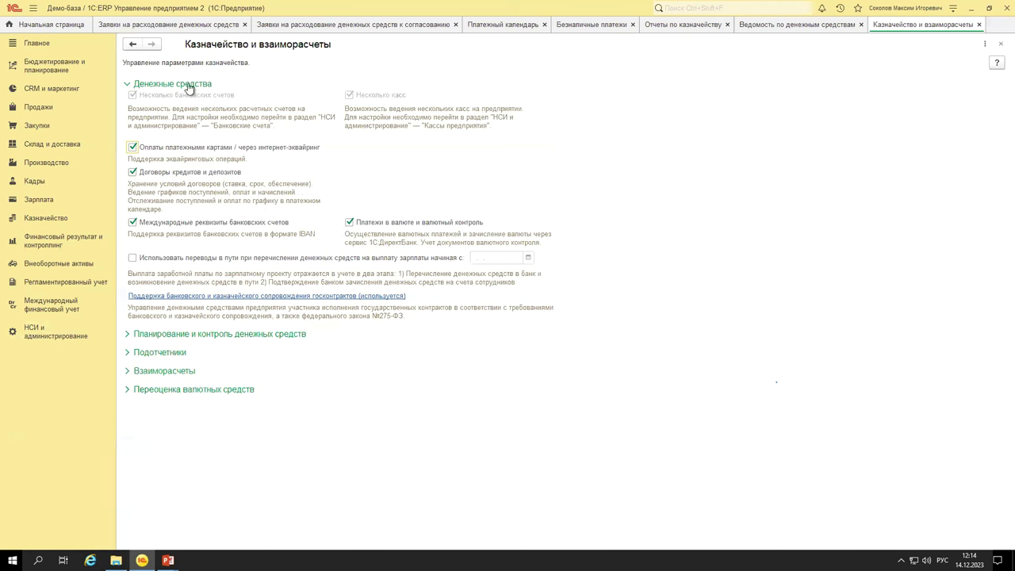
pyautogui.click(188, 86)
pyautogui.click(197, 104)
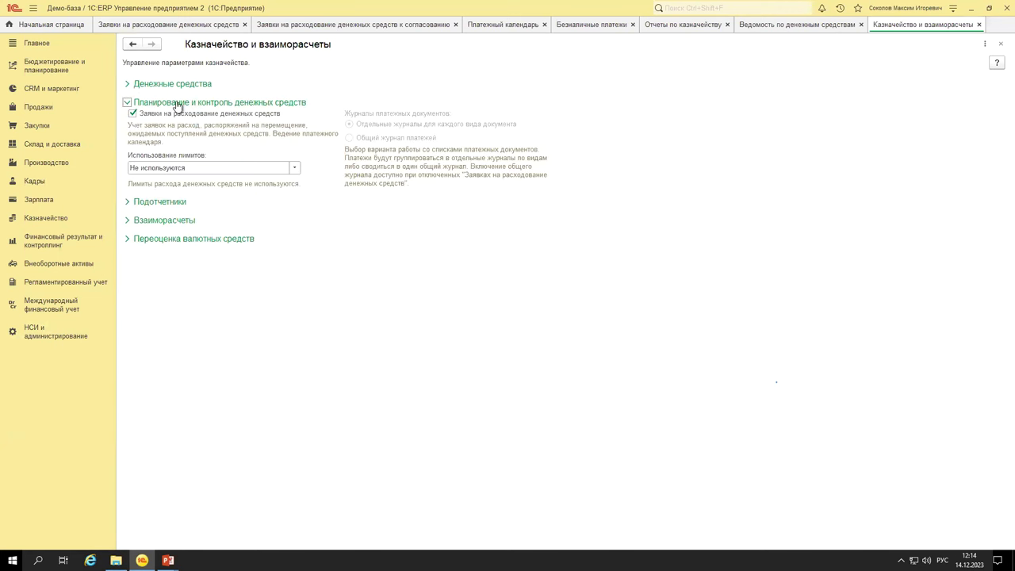
pyautogui.click(295, 171)
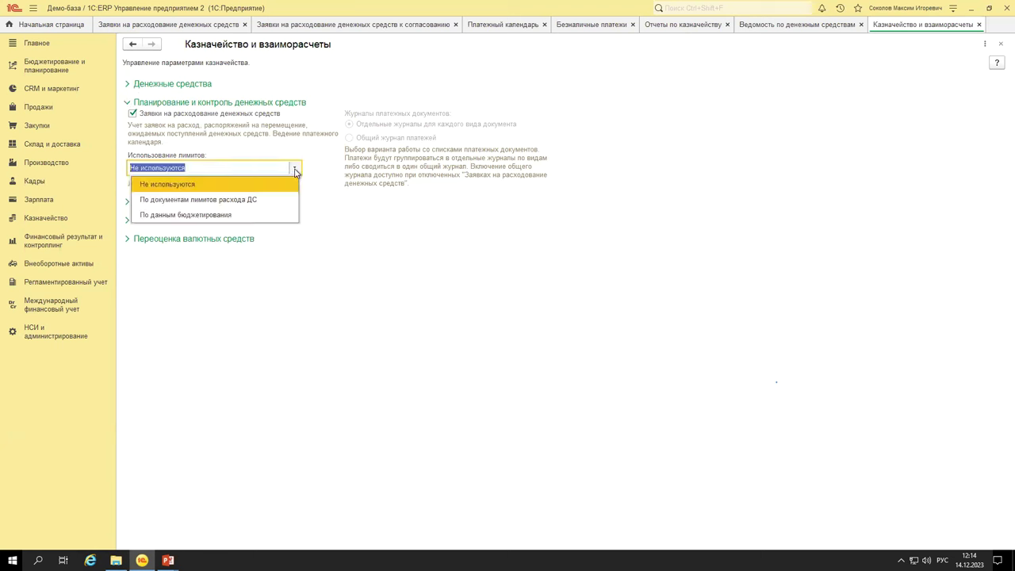
pyautogui.click(264, 200)
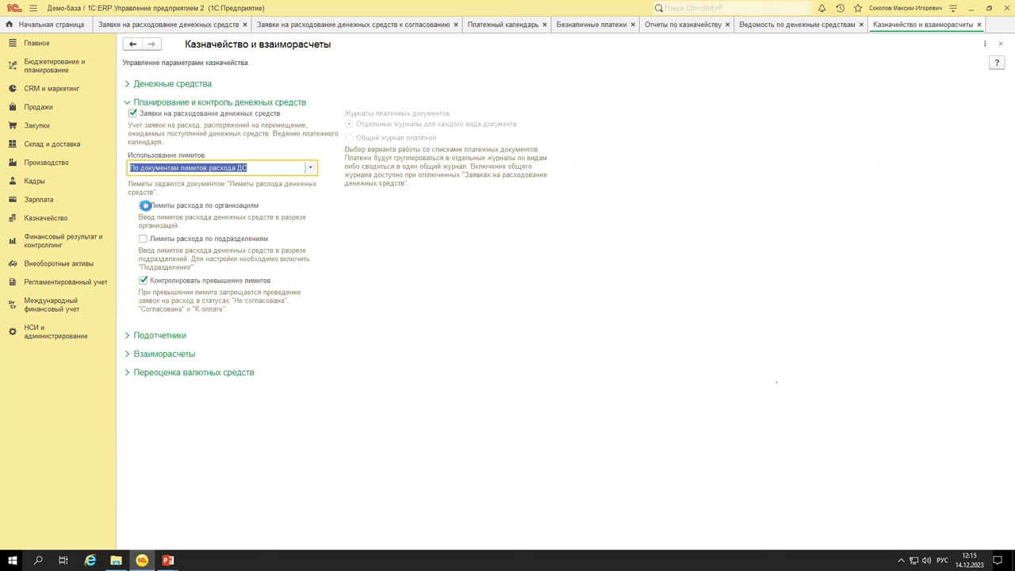
pyautogui.click(143, 206)
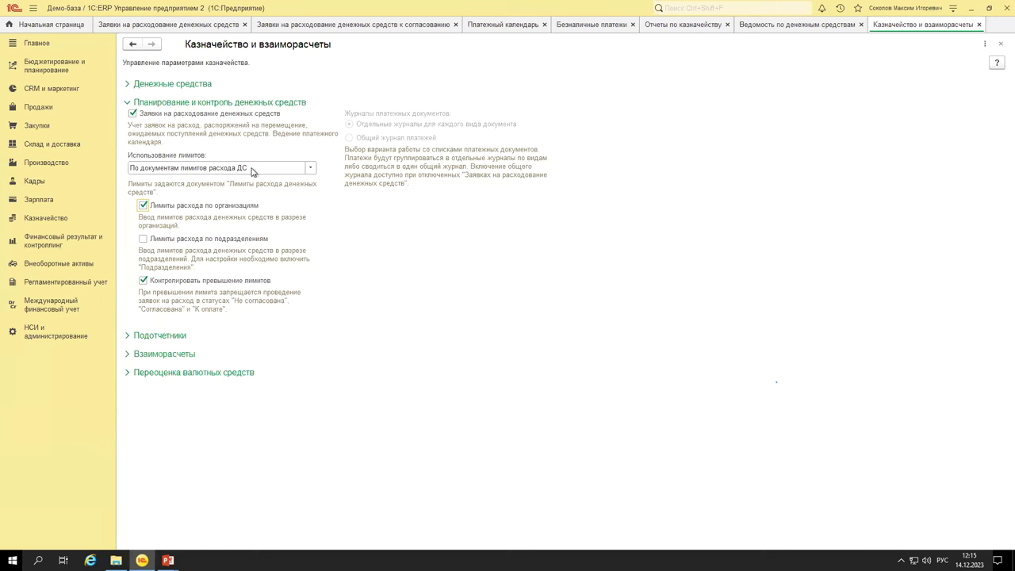
# Copy the 100 000 RUB request for База "Электротовары" as a new one dated 15.12.2023 for payment, set 200 000 RUB, and post it.
pyautogui.click(208, 26)
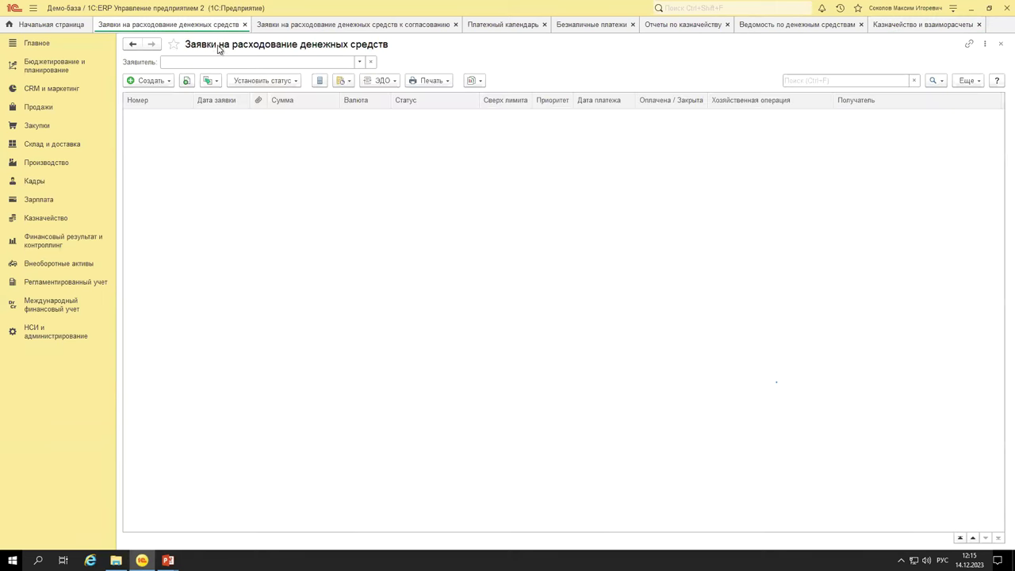
pyautogui.click(186, 81)
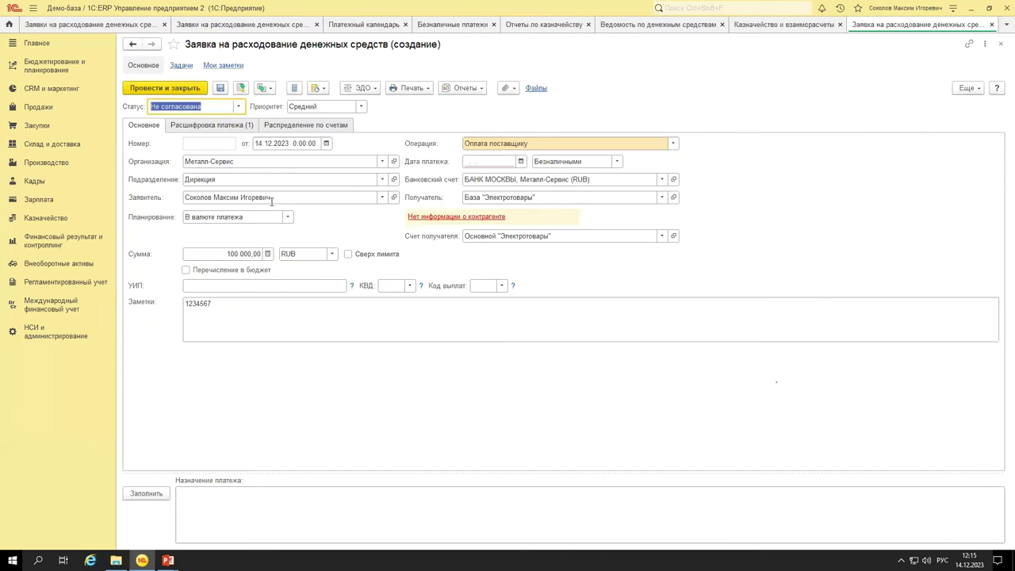
pyautogui.click(468, 161)
pyautogui.write('15122023')
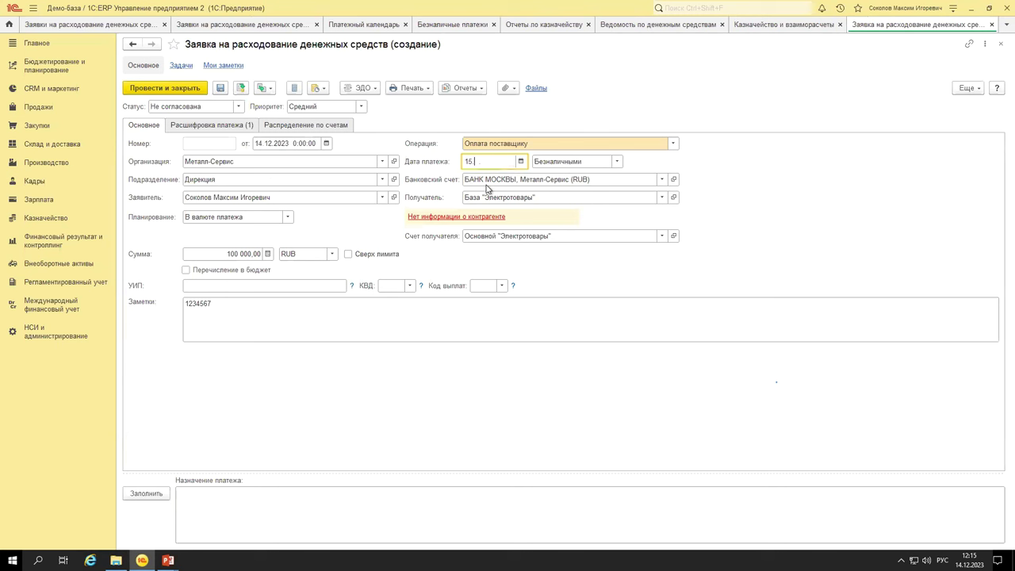
pyautogui.press('Tab')
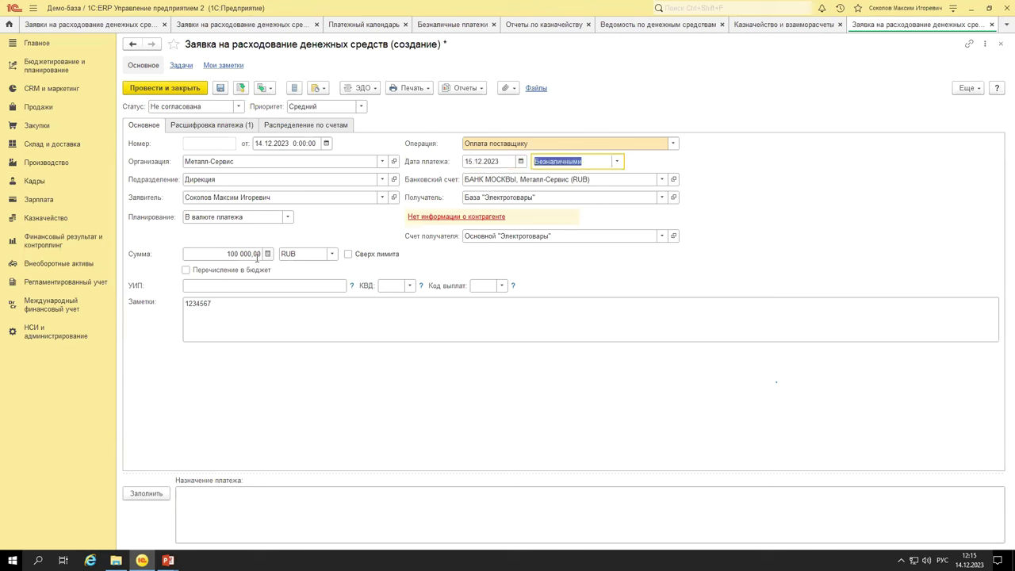
pyautogui.click(257, 256)
pyautogui.write('20')
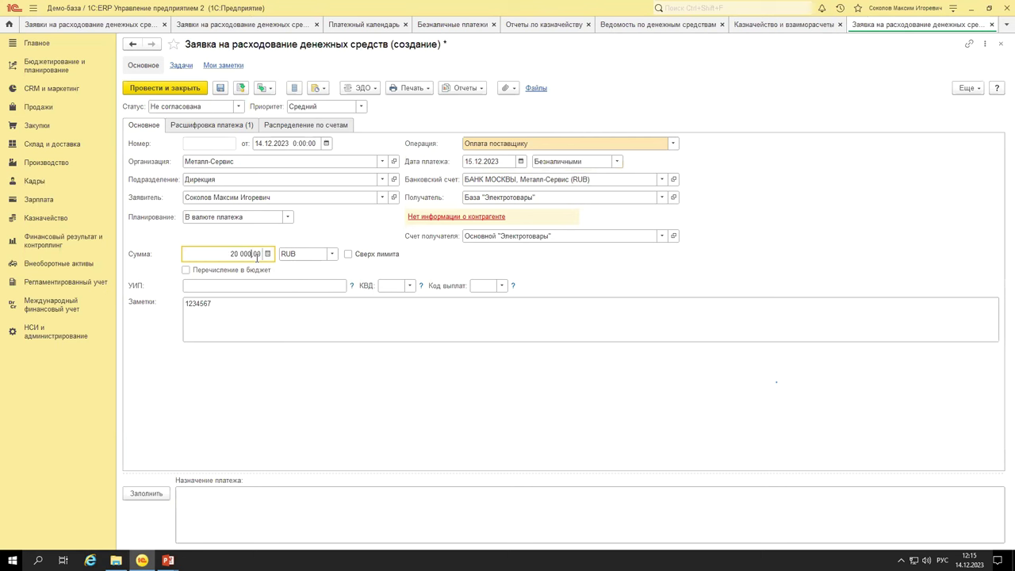
pyautogui.press('Tab')
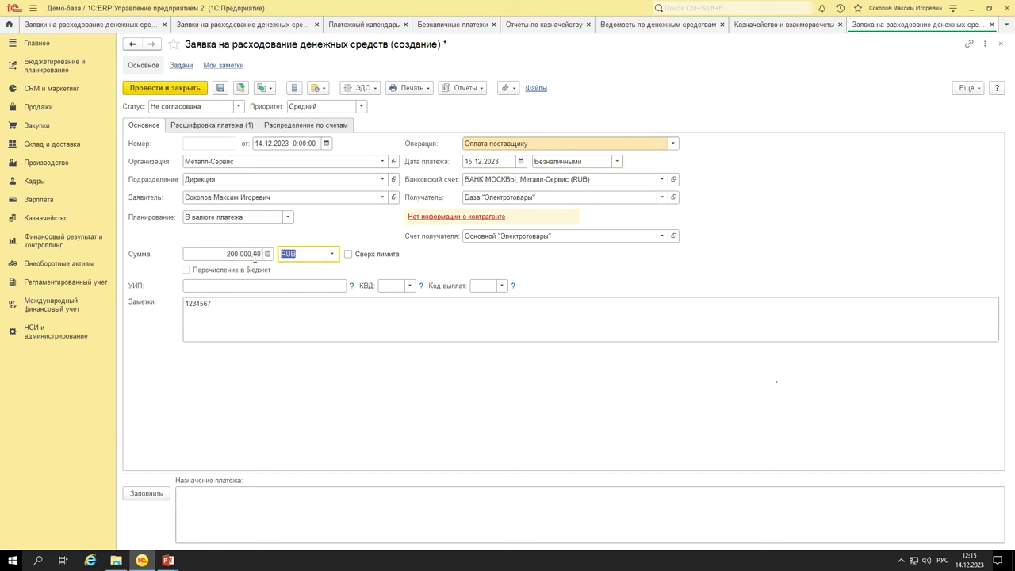
pyautogui.click(241, 88)
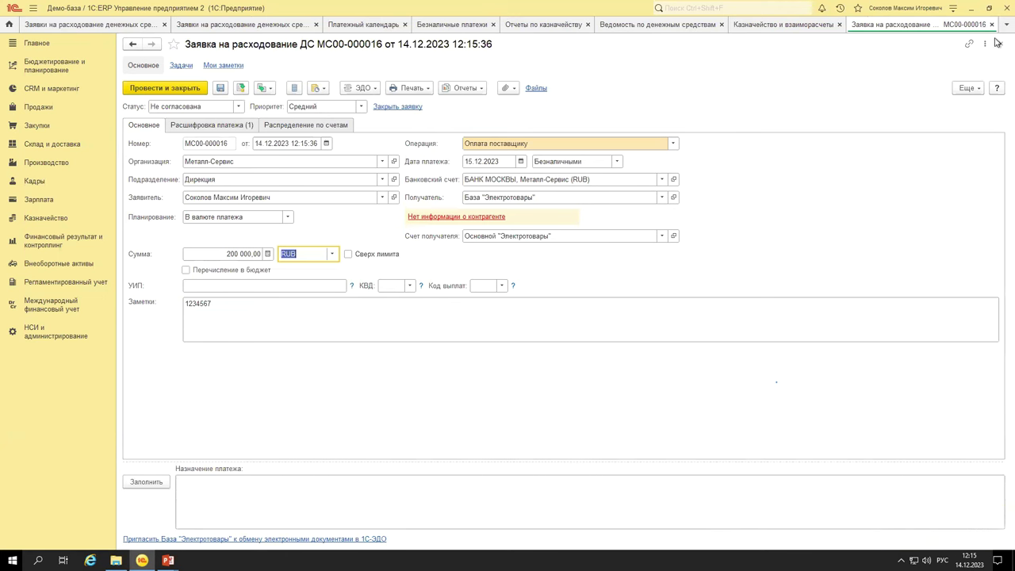
# In the Лимиты расхода ДС list, review the Декабрь 2023 limit for Металл-Сервис, close it and mark it for deletion.
pyautogui.click(766, 25)
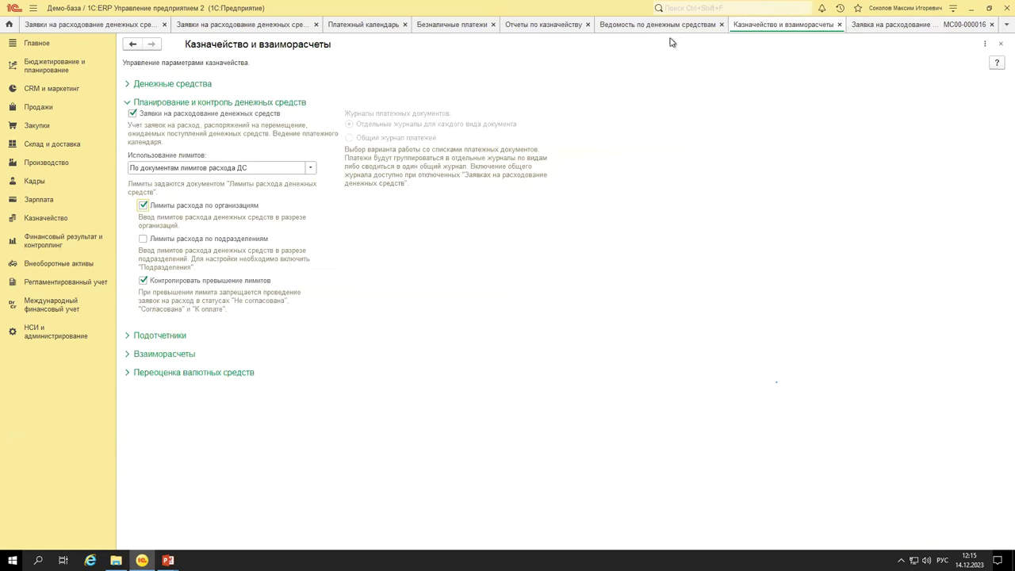
pyautogui.click(39, 219)
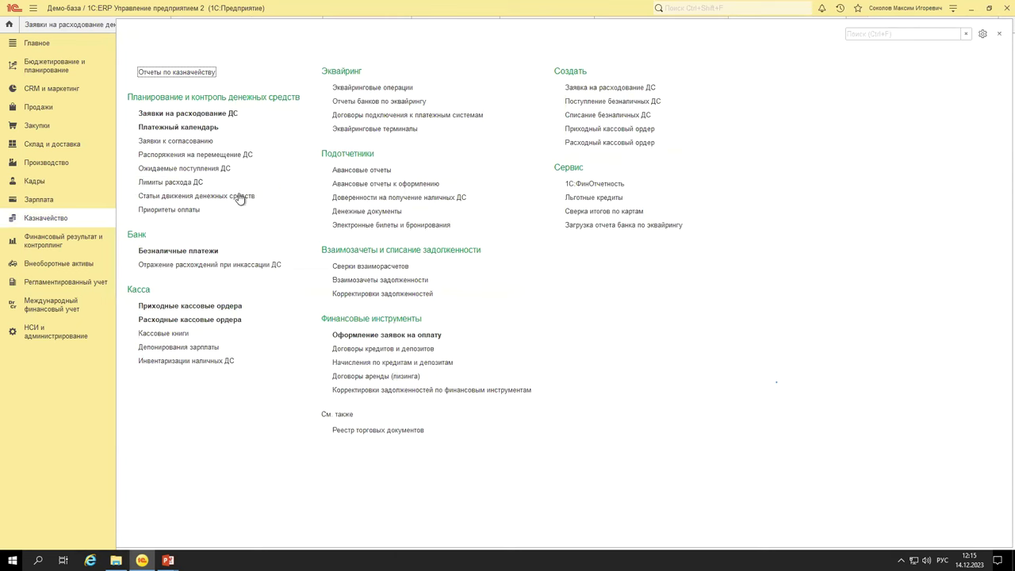
pyautogui.click(192, 183)
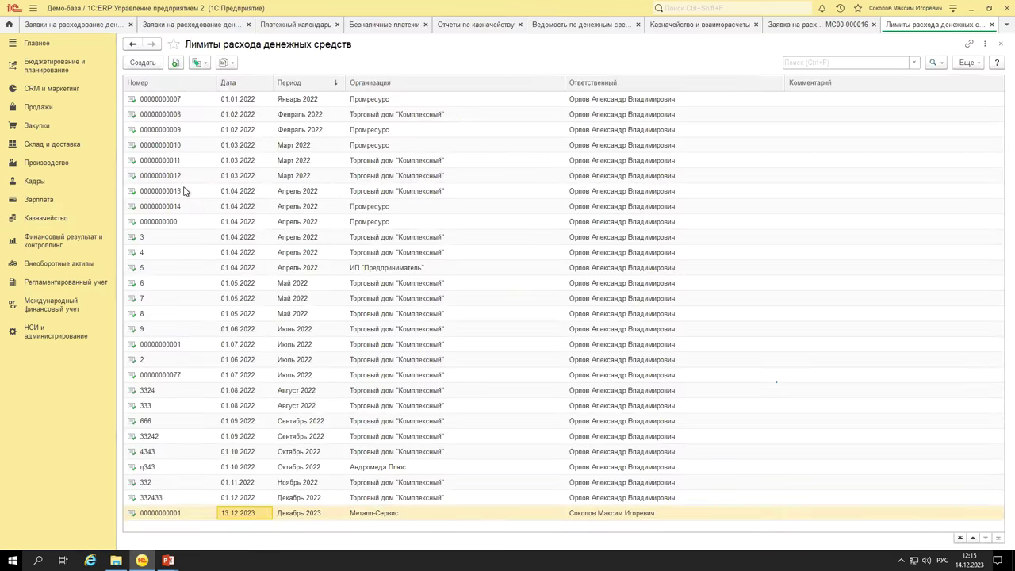
pyautogui.click(292, 514)
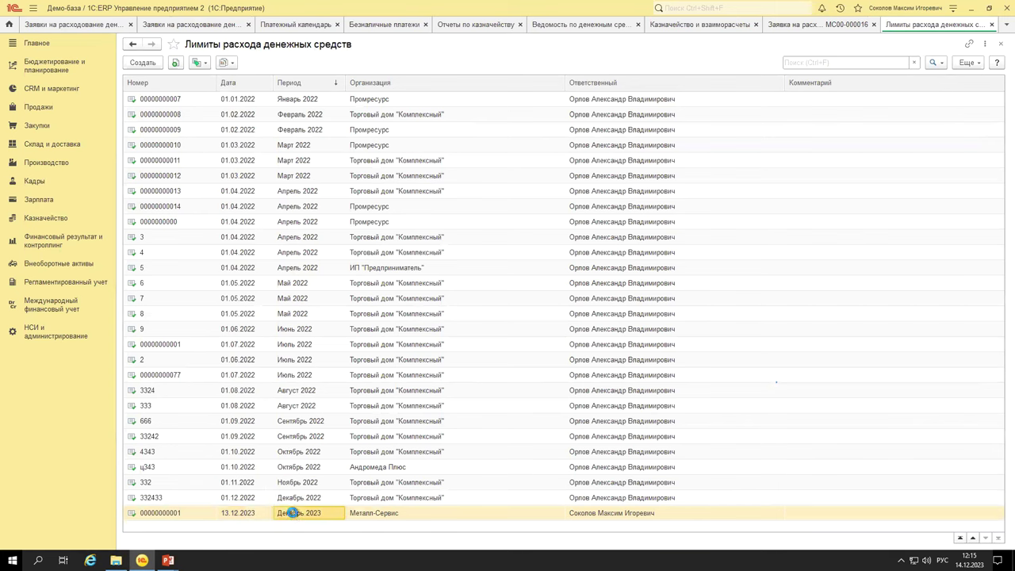
pyautogui.doubleClick(293, 513)
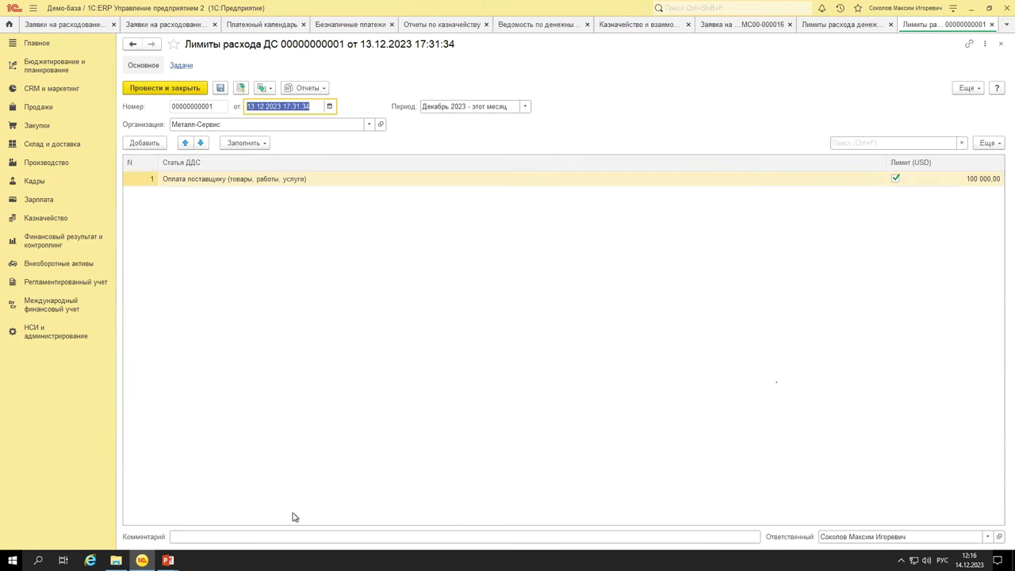
pyautogui.press('Escape')
pyautogui.press('Delete')
pyautogui.press('Return')
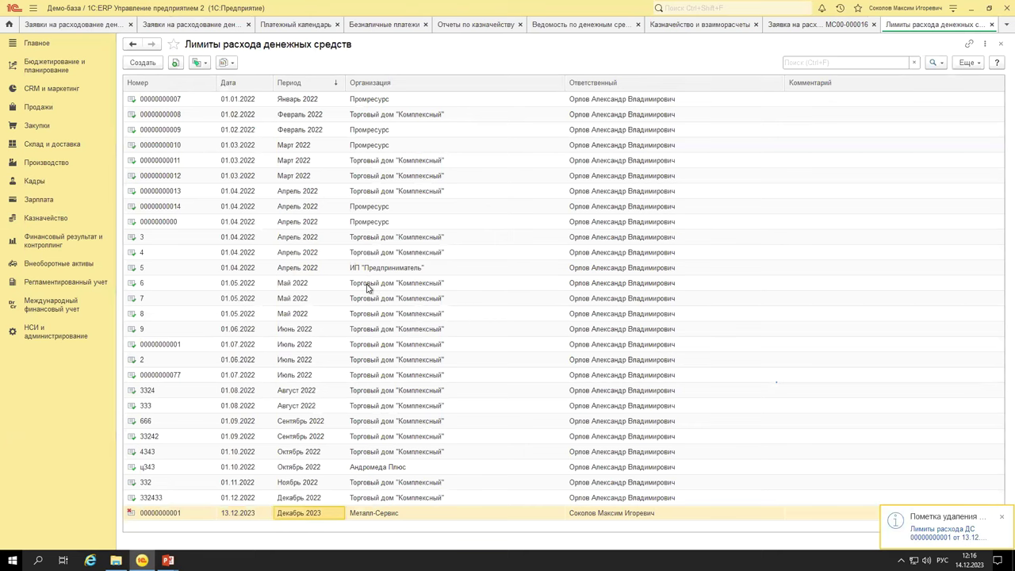
# Close the 200 000 RUB request, copy it in the request list, and set the copy's amount to 300 000 RUB.
pyautogui.click(813, 26)
pyautogui.press('Escape')
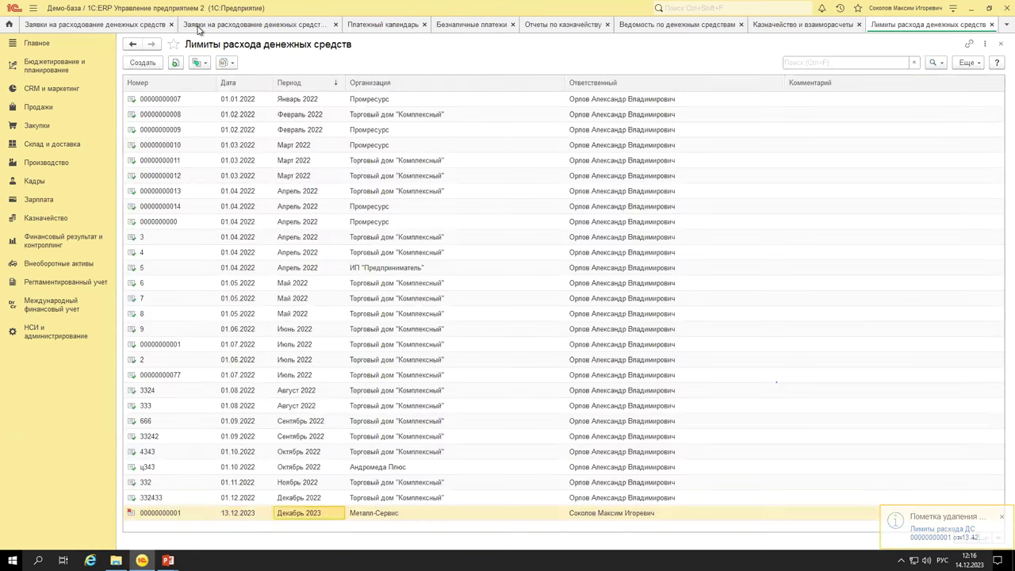
pyautogui.click(199, 26)
pyautogui.click(105, 27)
pyautogui.click(187, 80)
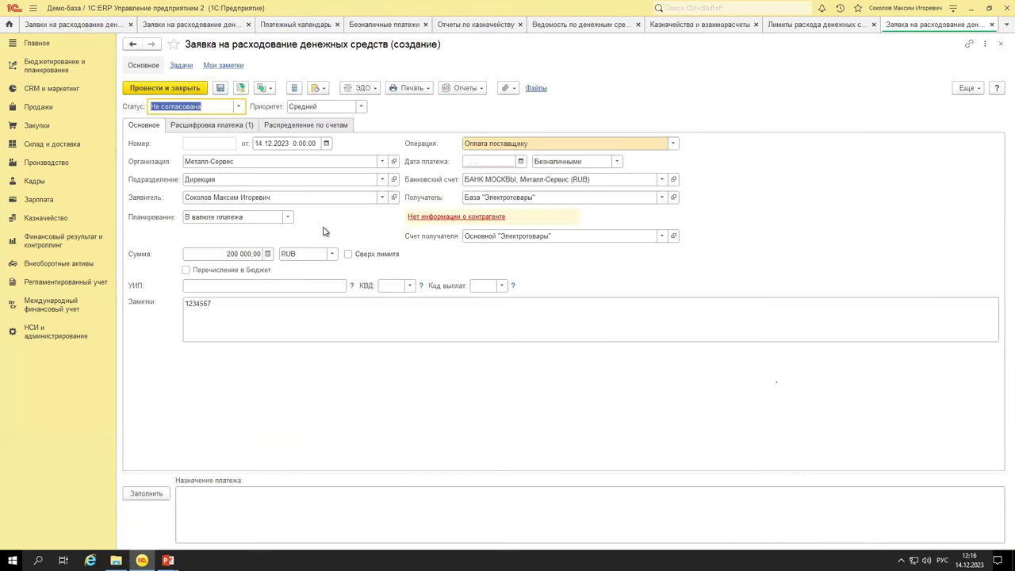
pyautogui.click(246, 253)
pyautogui.write('3')
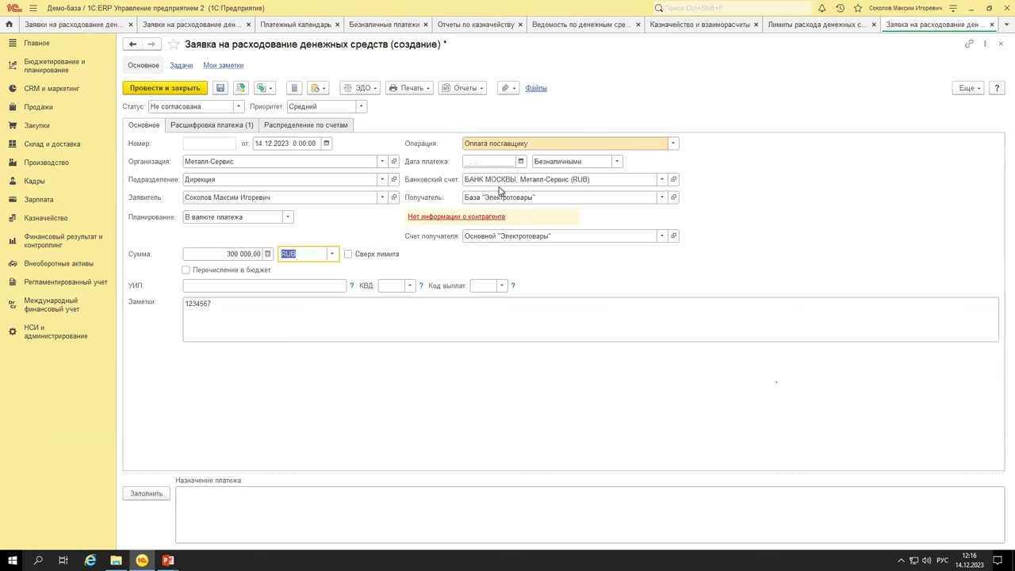
# Set the new request's payment date to 15.12.2023 and try to post it against the expense limit.
pyautogui.click(486, 164)
pyautogui.write('15122023')
pyautogui.press('Tab')
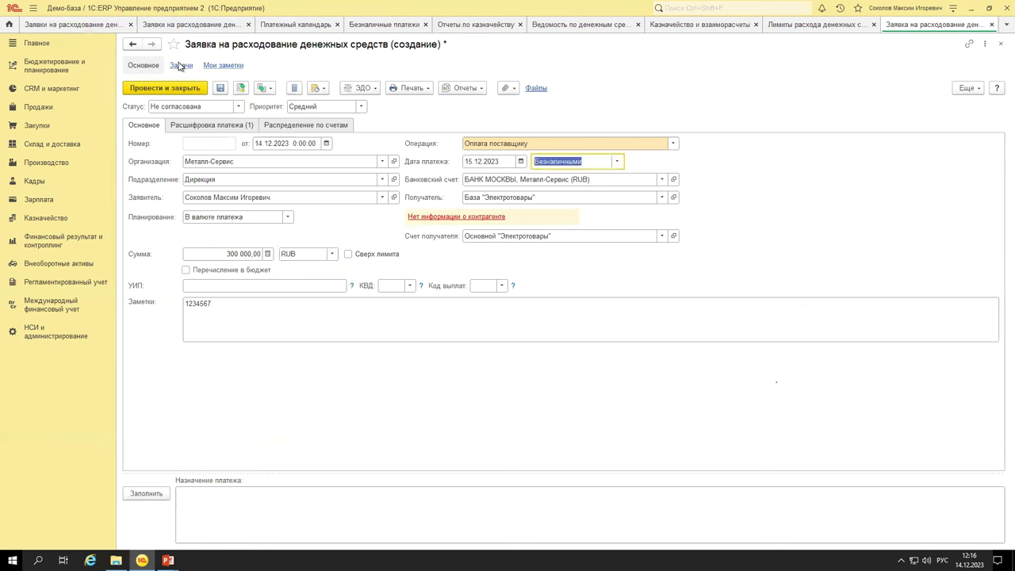
pyautogui.hotkey('ctrl', 'Return')
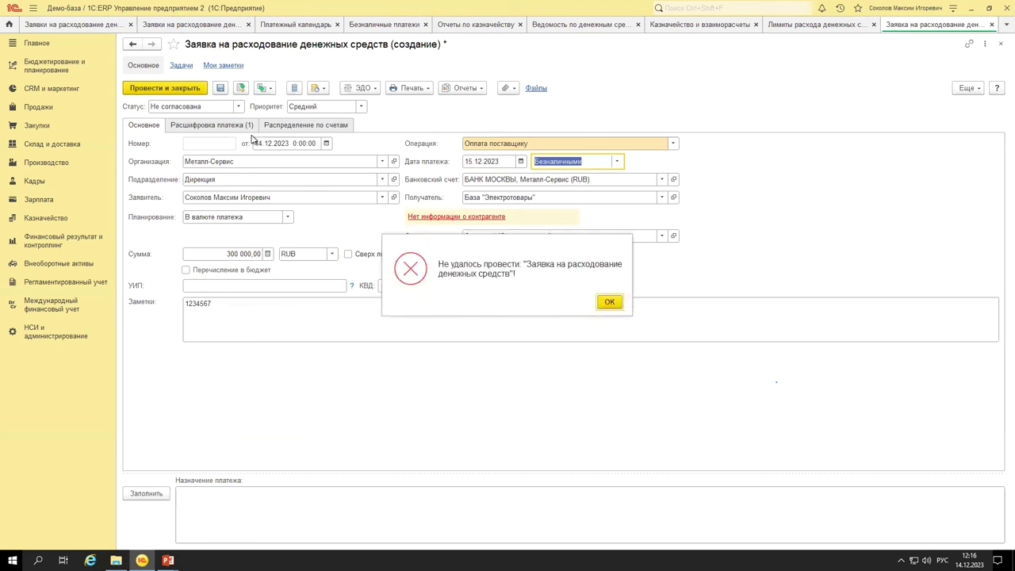
pyautogui.click(601, 308)
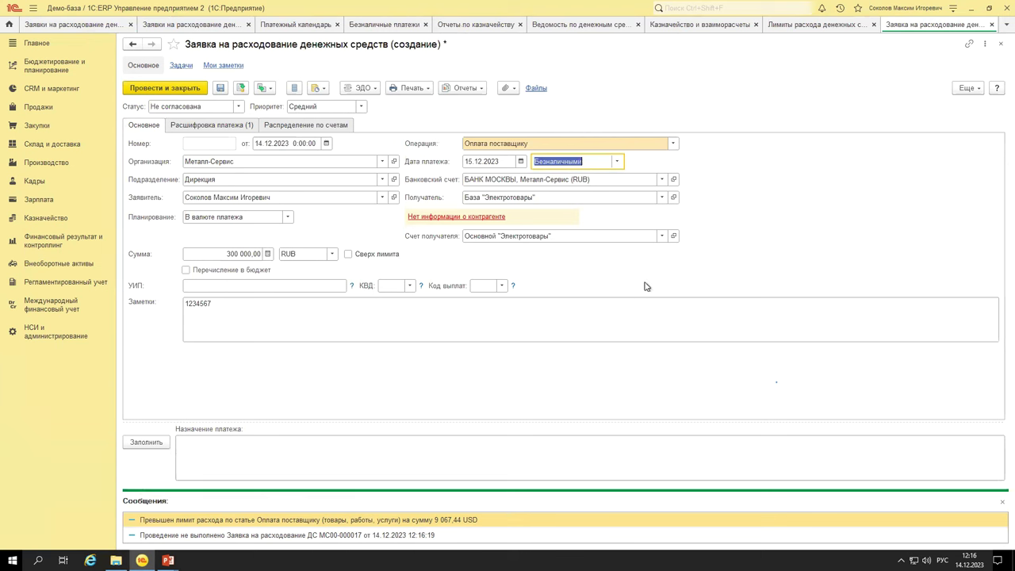
# Save the 300 000 RUB request without posting, check its row in the request list, and return to the document.
pyautogui.click(219, 91)
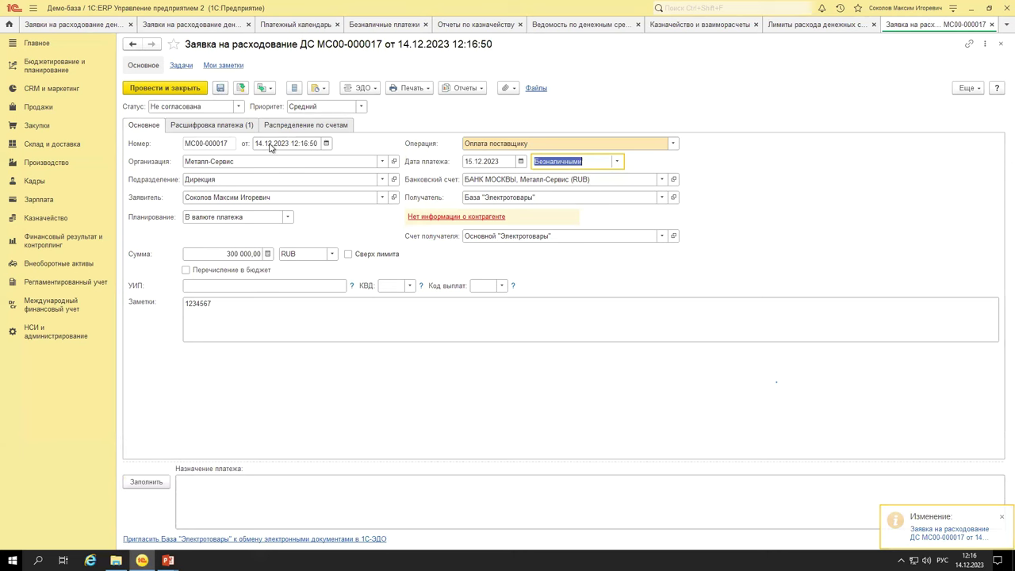
pyautogui.click(79, 27)
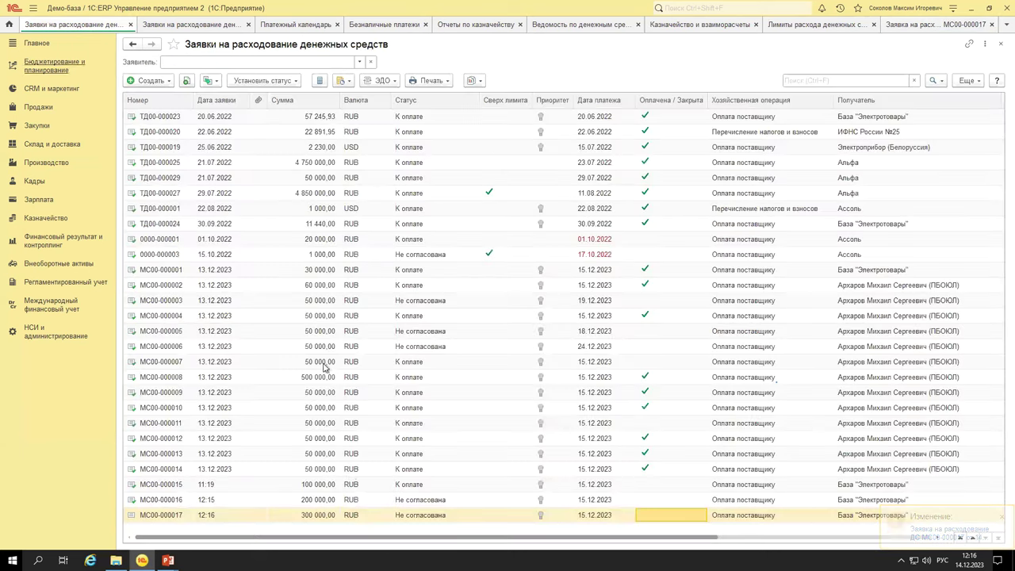
pyautogui.click(132, 517)
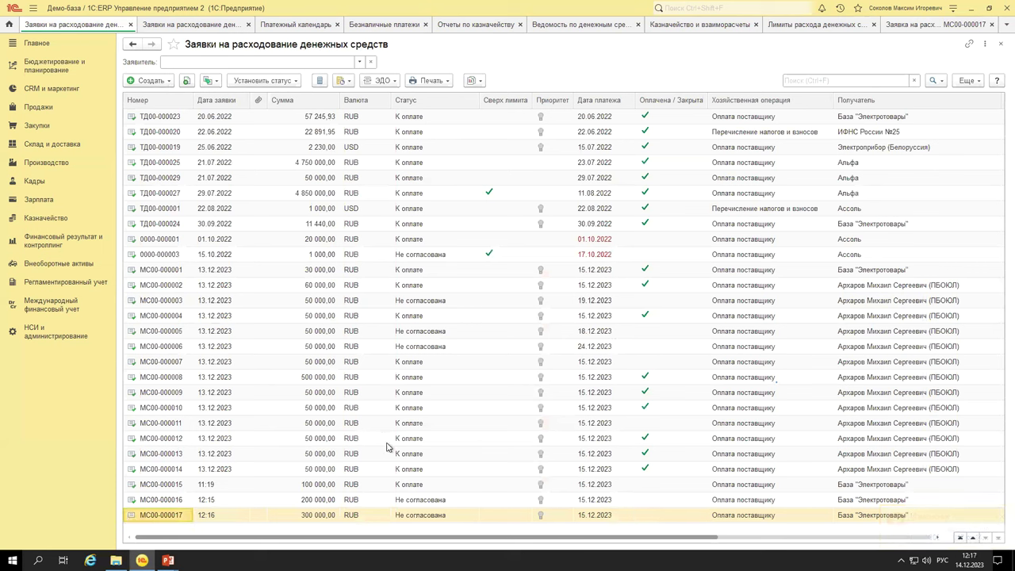
pyautogui.click(916, 26)
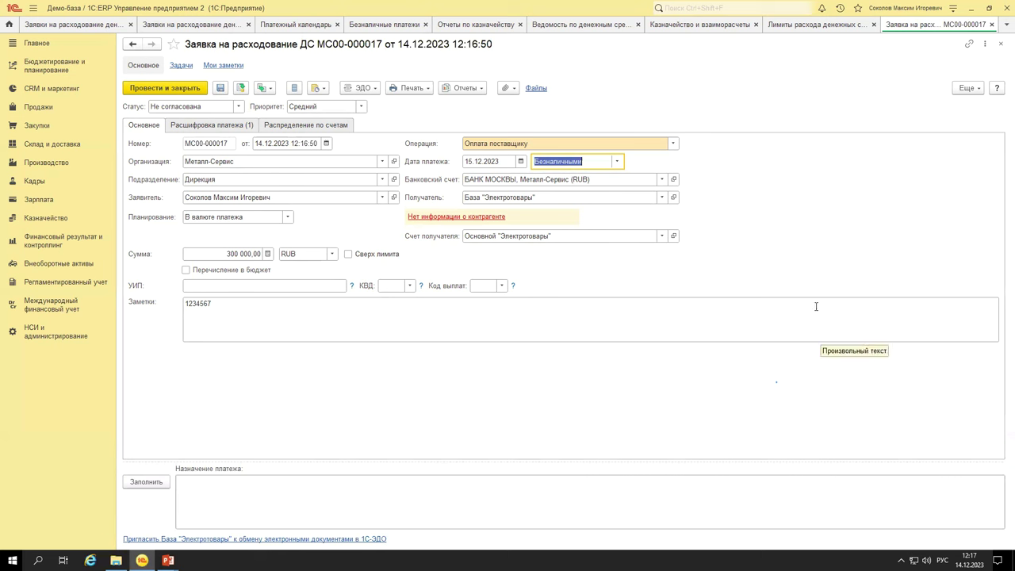
# Create a Лимиты расхода ДС document for Декабрь 2023 and choose Металл-Сервис as its organization.
pyautogui.click(798, 26)
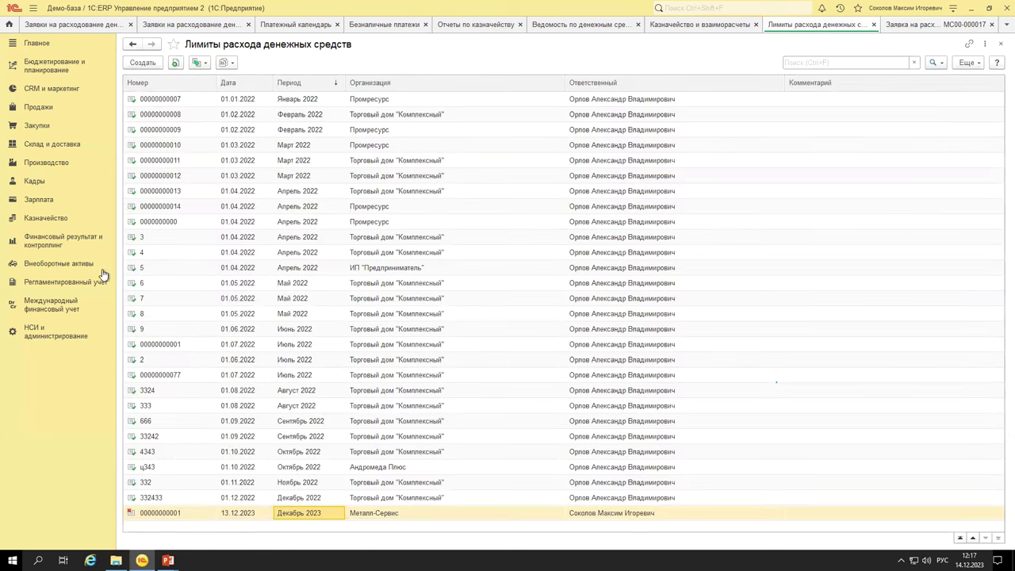
pyautogui.click(60, 220)
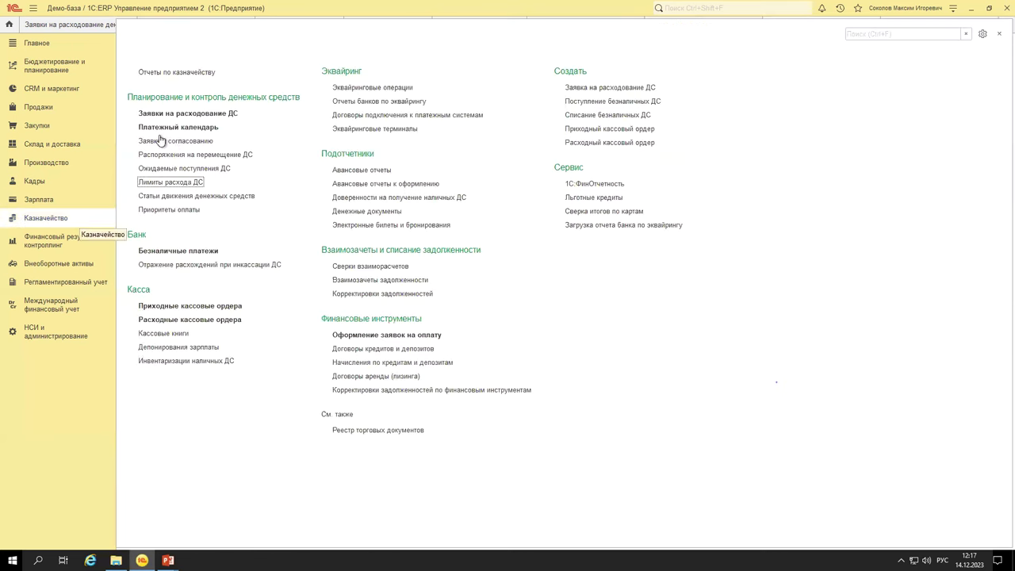
pyautogui.click(168, 183)
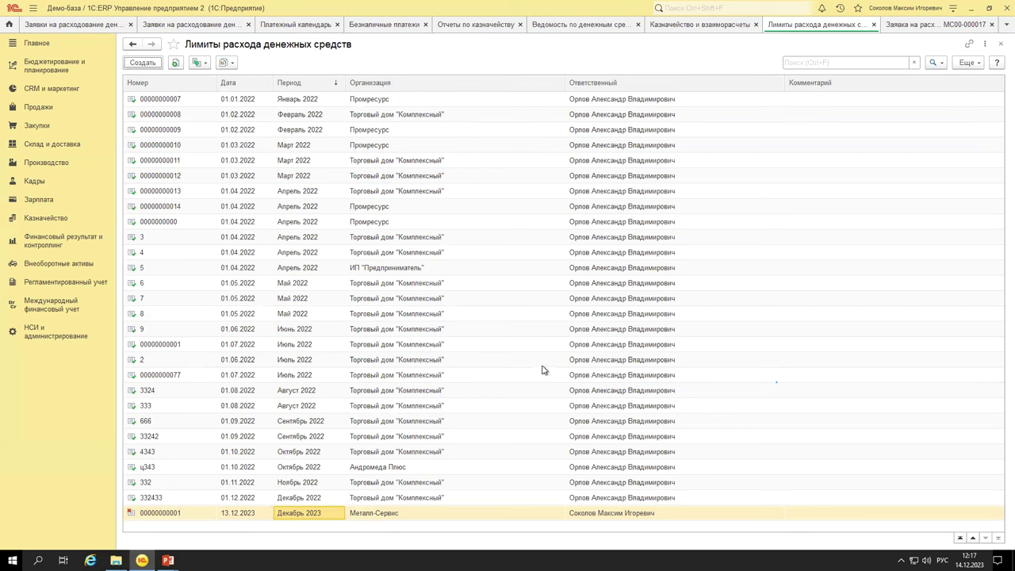
pyautogui.click(143, 65)
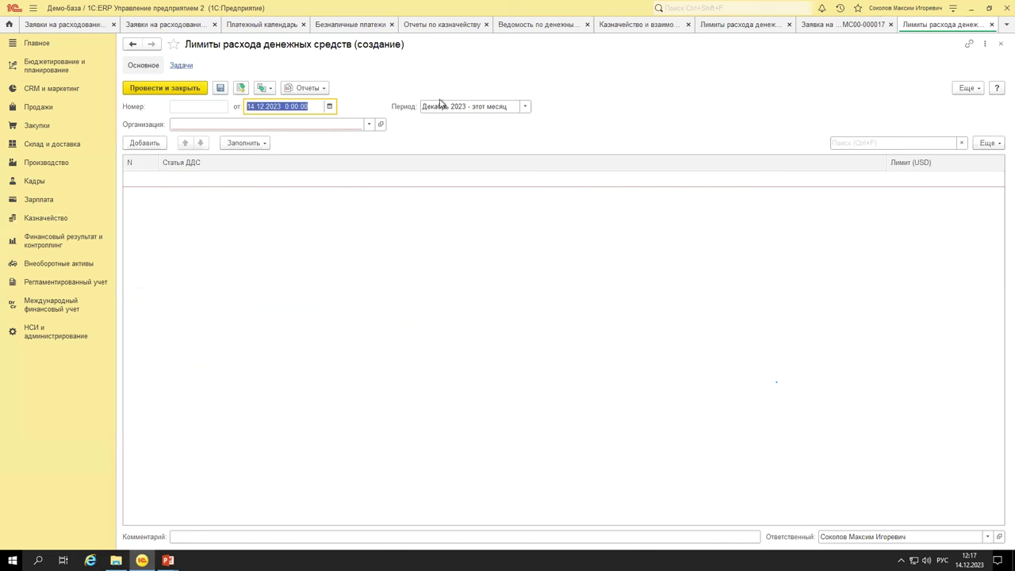
pyautogui.click(524, 106)
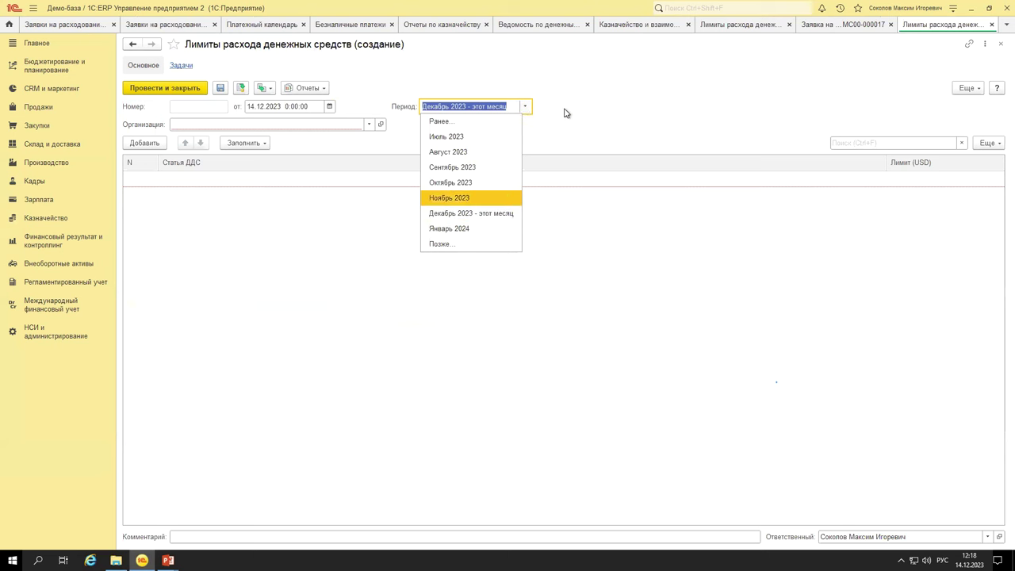
pyautogui.press('Escape')
pyautogui.click(261, 124)
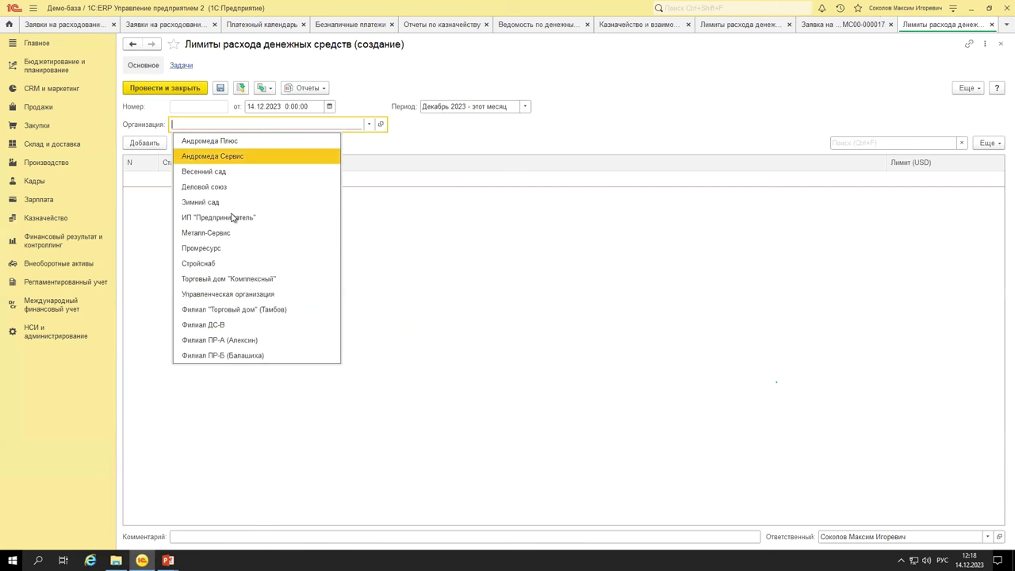
pyautogui.click(277, 245)
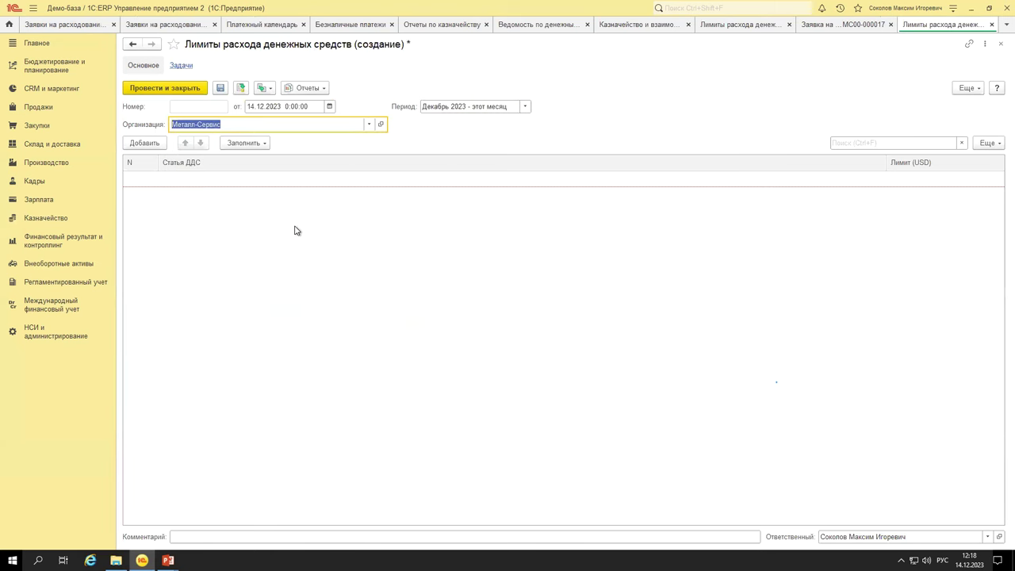
# Add a line to the limits document with the operating cash flow item Оплата поставщику (товары, работы, услуги).
pyautogui.click(141, 144)
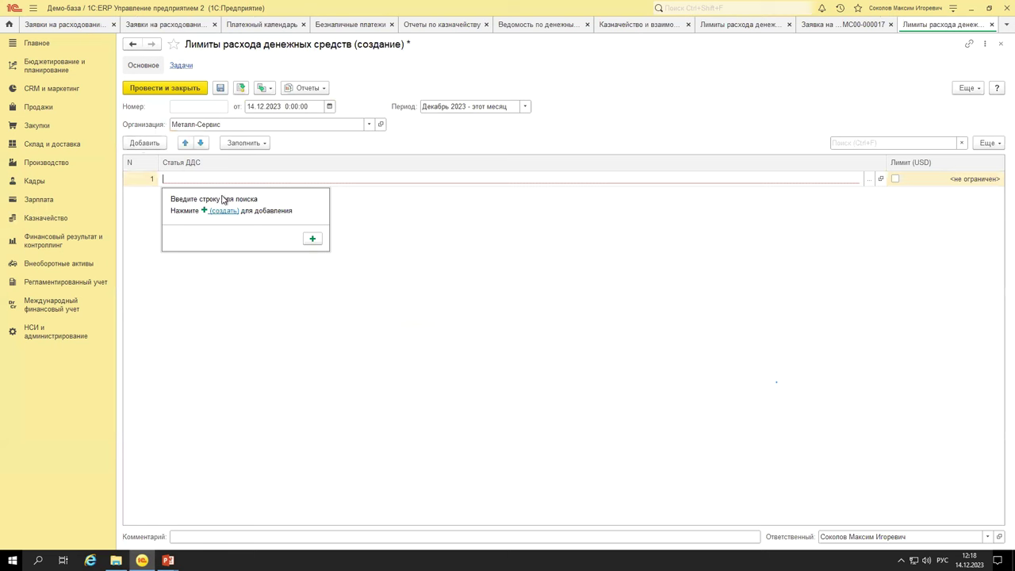
pyautogui.click(870, 178)
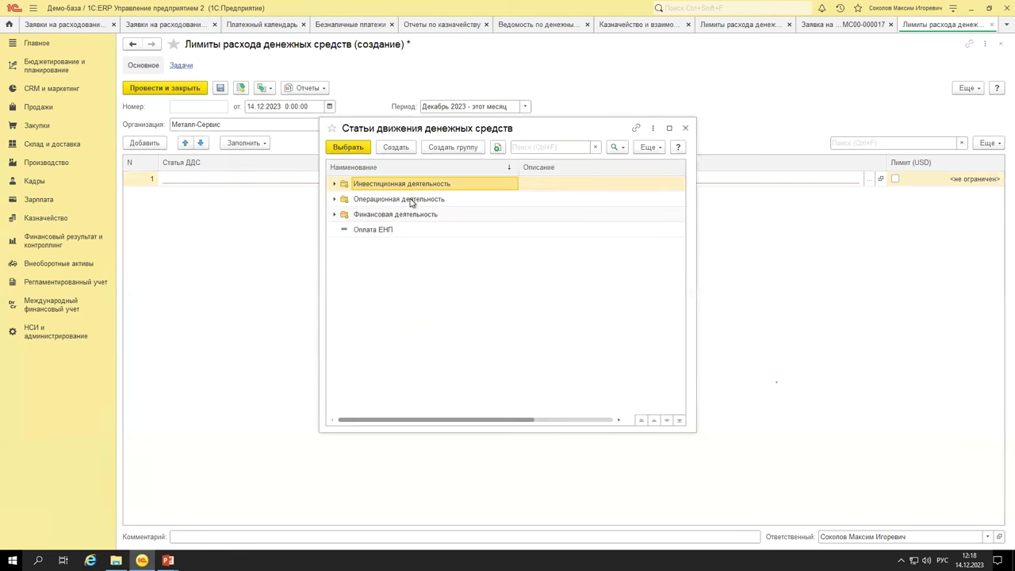
pyautogui.doubleClick(411, 199)
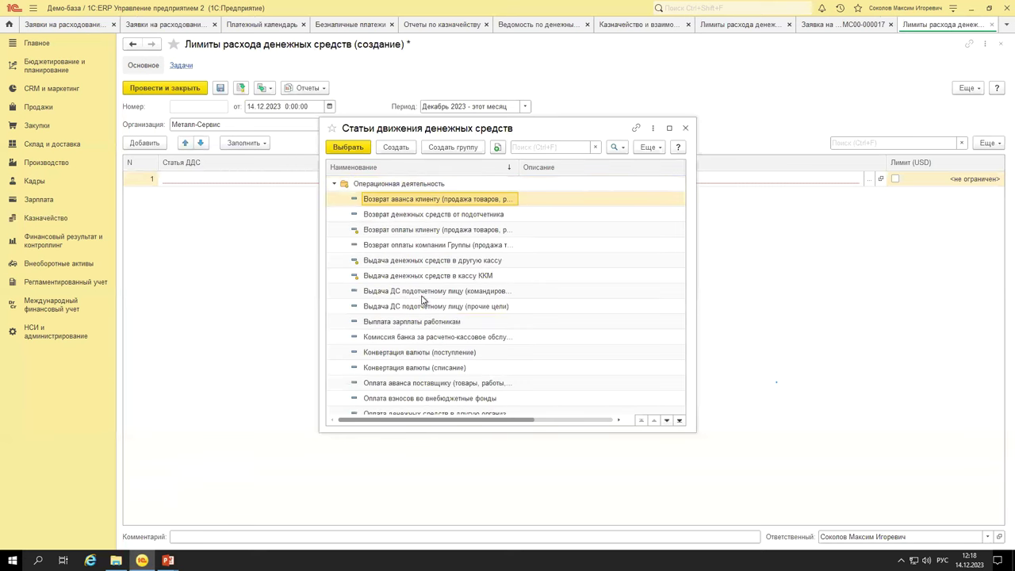
pyautogui.scroll(-4, 423, 300)
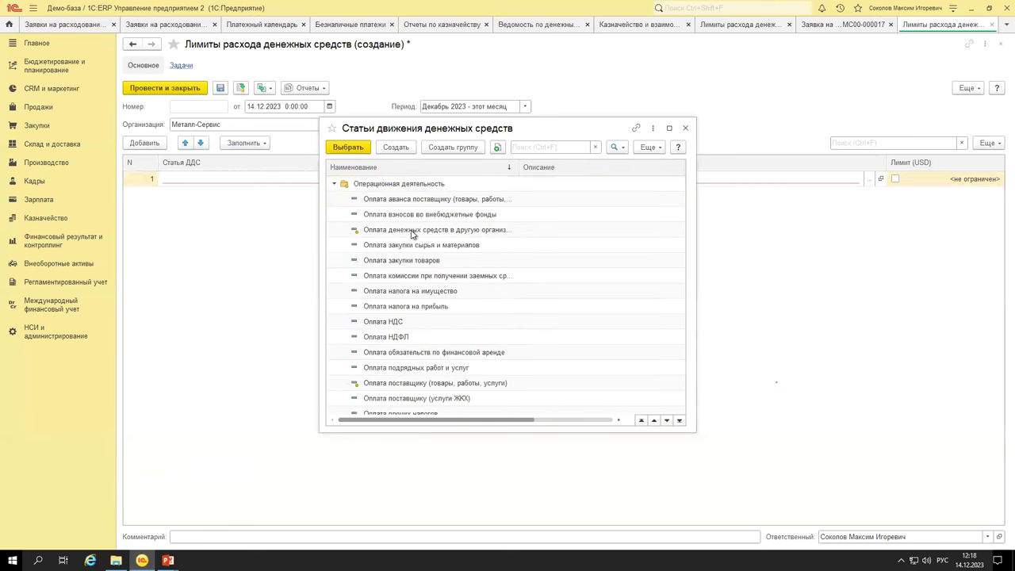
pyautogui.click(434, 385)
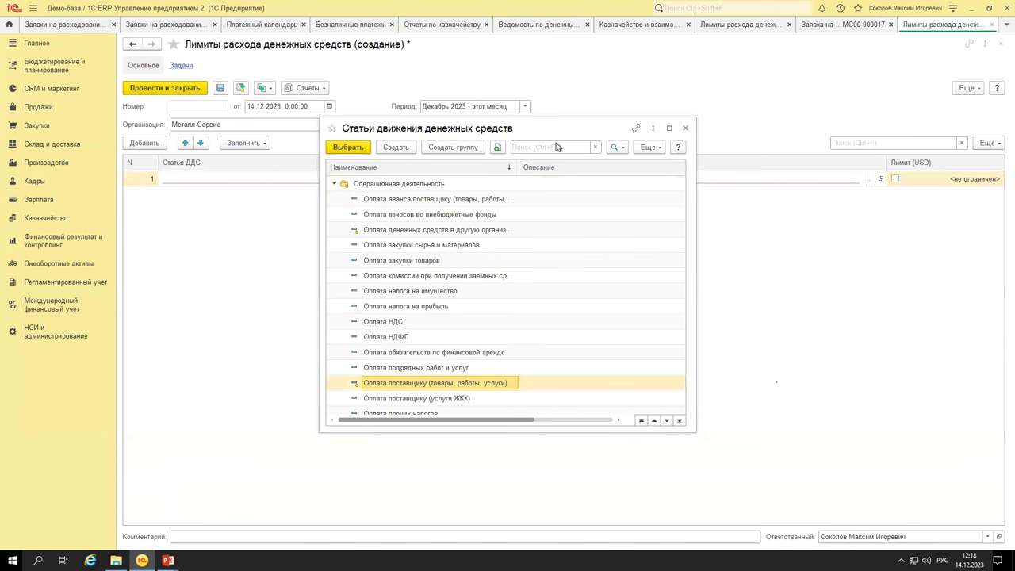
pyautogui.doubleClick(424, 384)
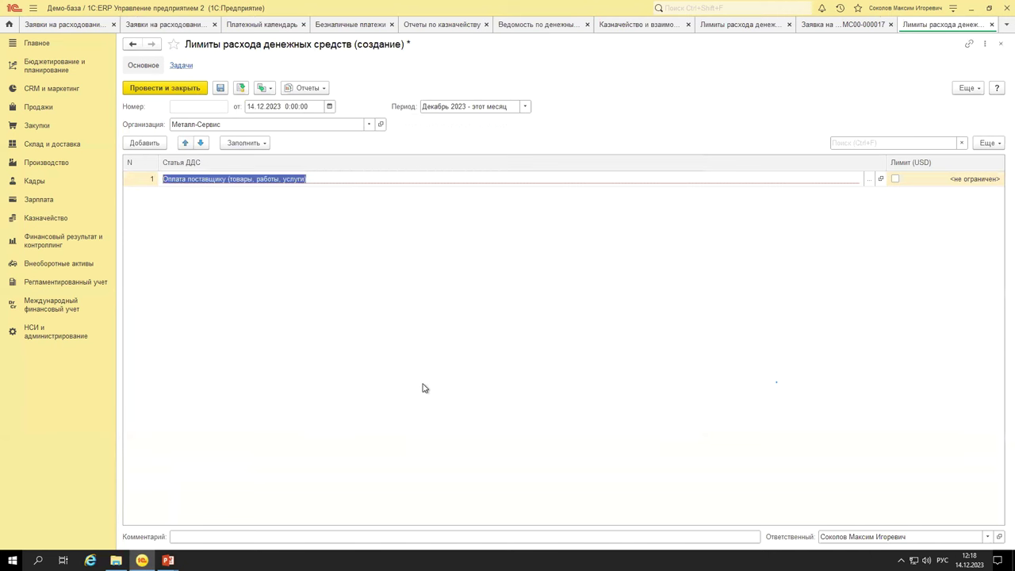
pyautogui.click(839, 227)
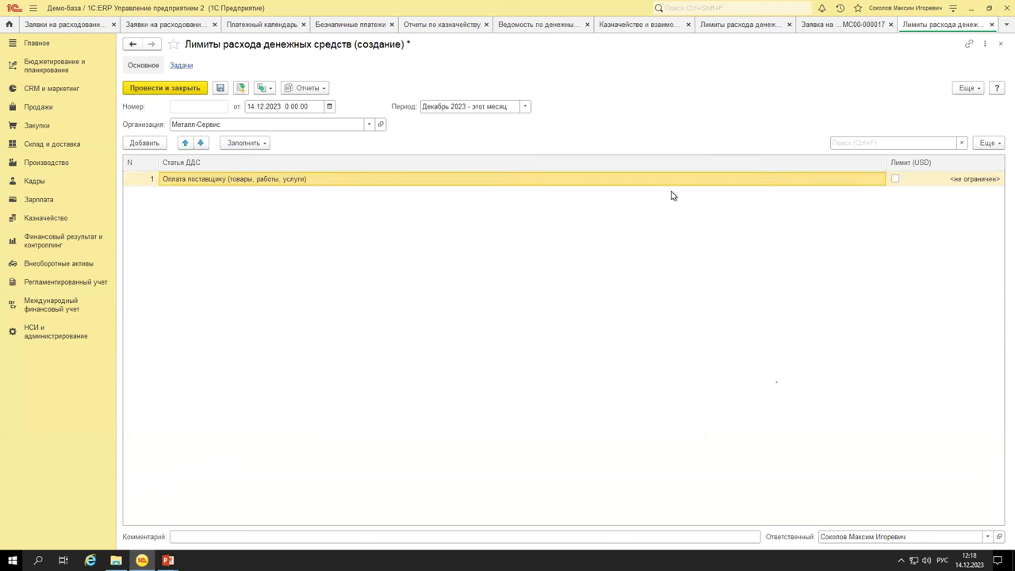
pyautogui.click(970, 183)
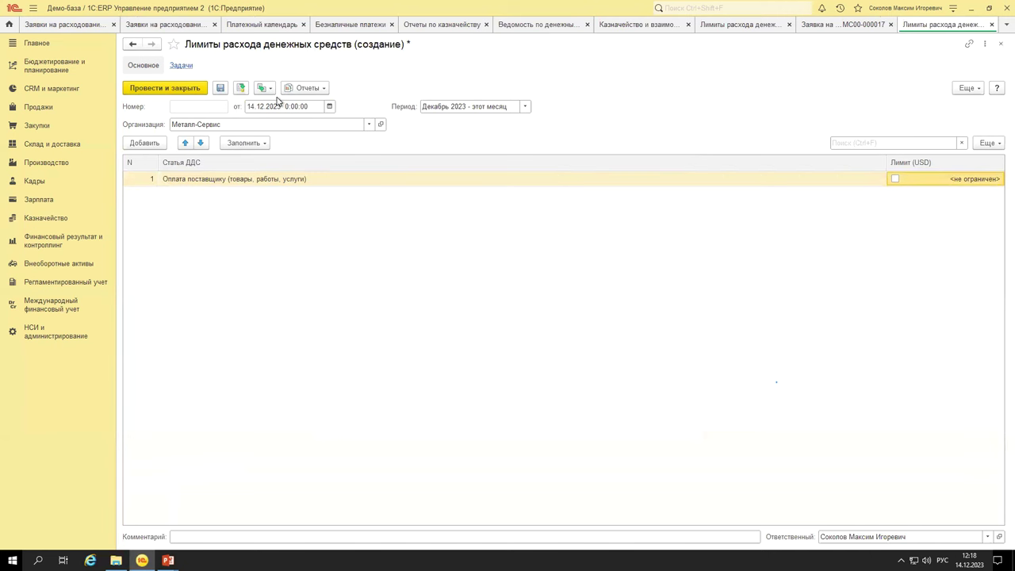
# Save the limits document and close the open 300 000 RUB expense request.
pyautogui.hotkey('ctrl', 's')
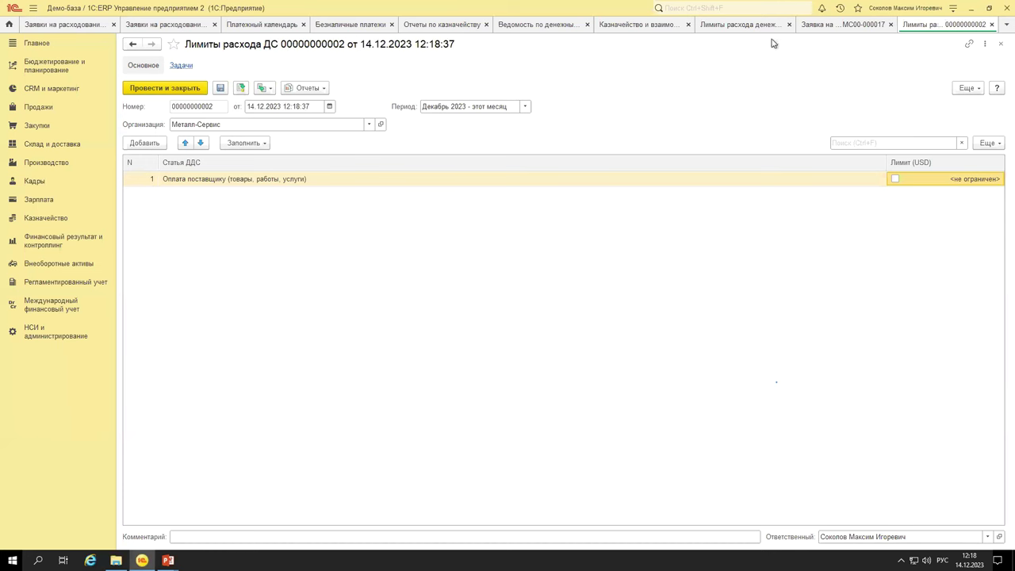
pyautogui.click(828, 26)
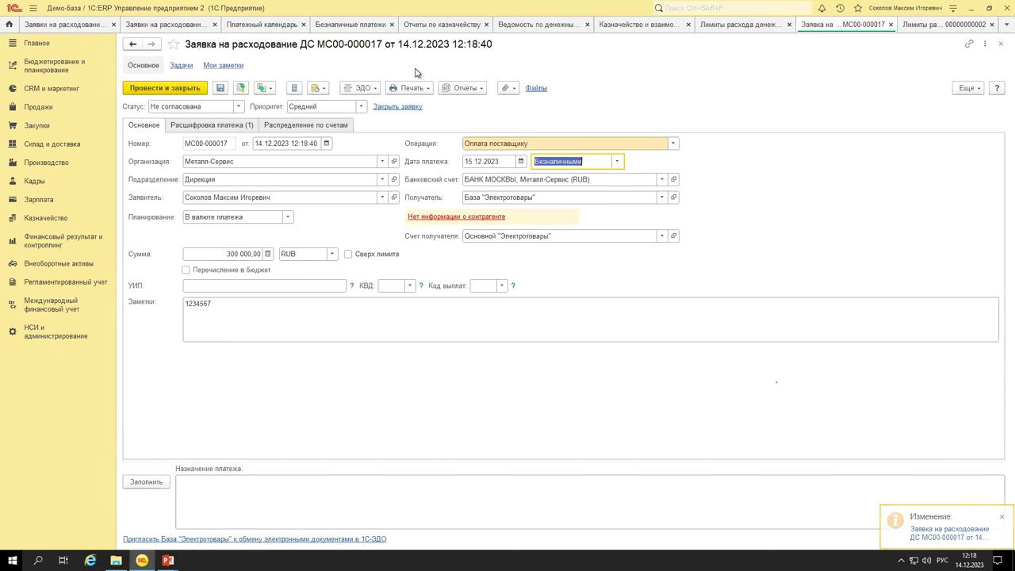
pyautogui.click(891, 25)
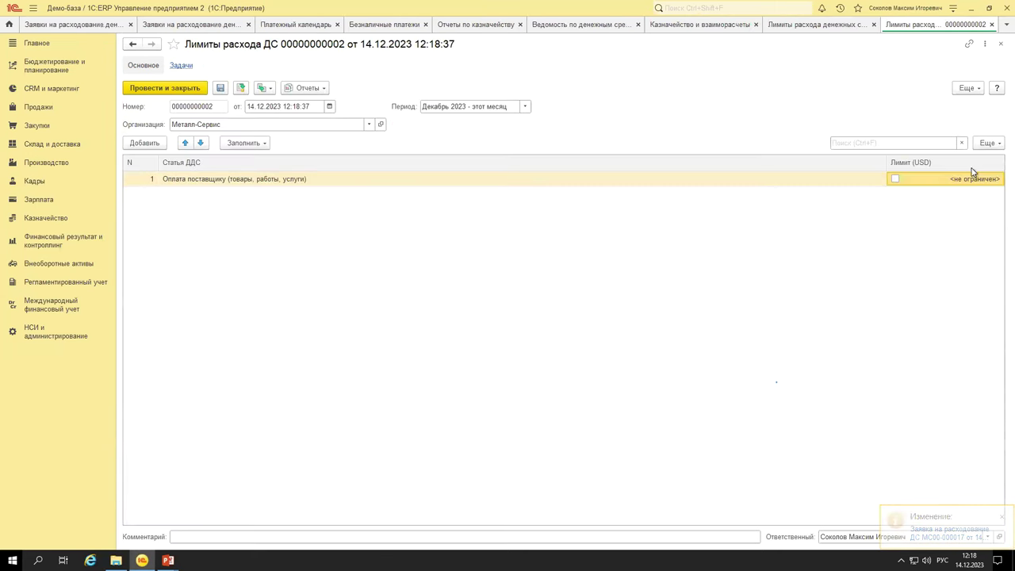
# Enable the limit on the supplier payment line, set it to 1 000 USD, and post the limits document.
pyautogui.click(895, 180)
pyautogui.click(931, 181)
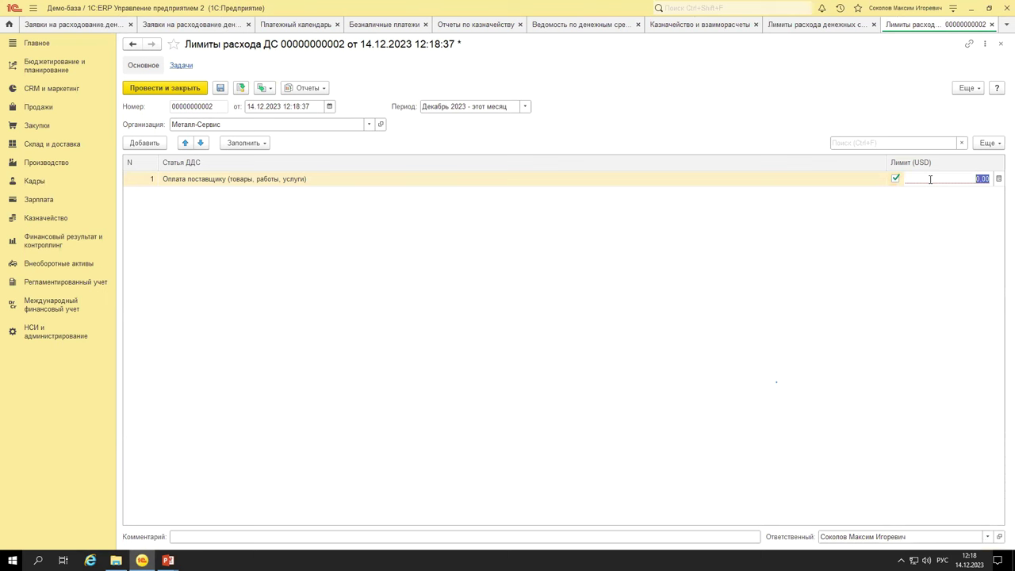
pyautogui.write('1 00')
pyautogui.press('Return')
pyautogui.click(240, 87)
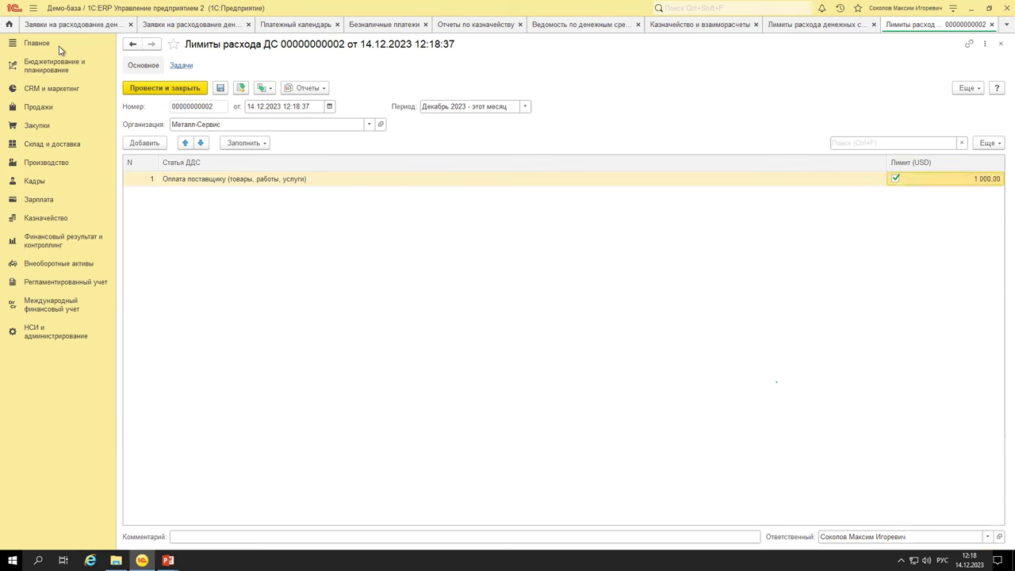
# Copy the 300 000 RUB request in the request list and set the copy's payment date to 15.12.2023.
pyautogui.hotkey('ctrl', 'Tab')
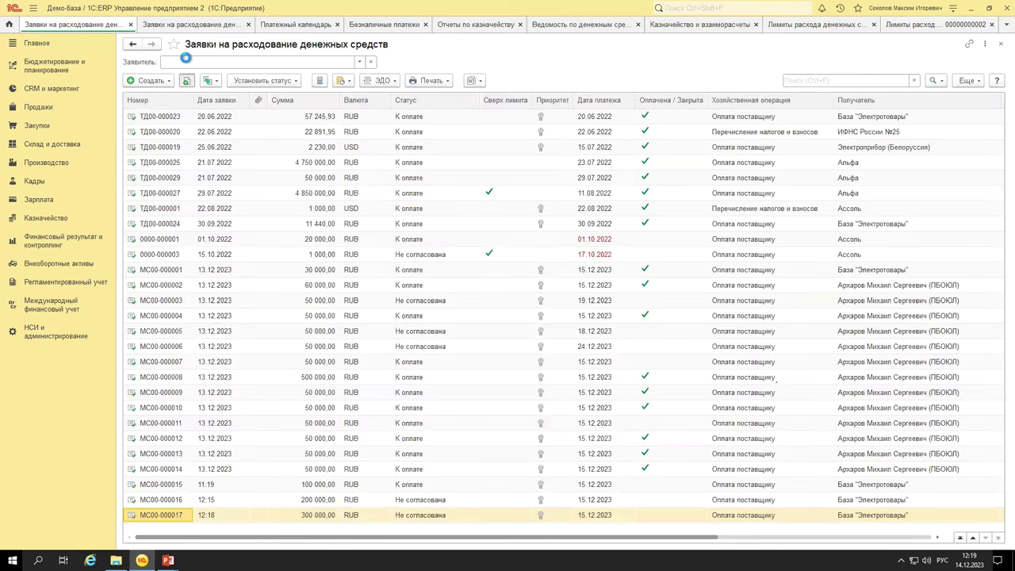
pyautogui.press('F9')
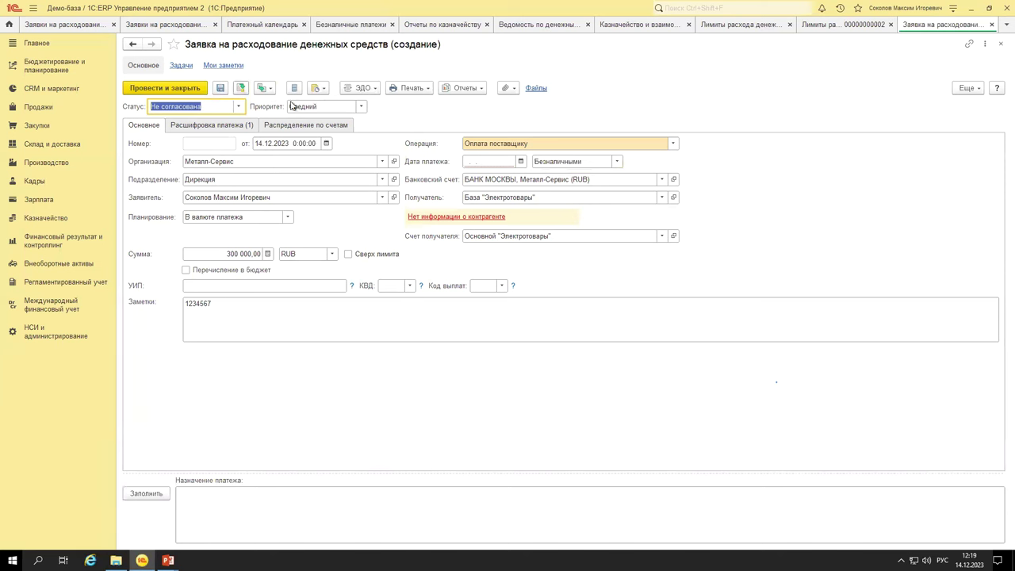
pyautogui.click(478, 161)
pyautogui.write('15122023')
pyautogui.press('Tab')
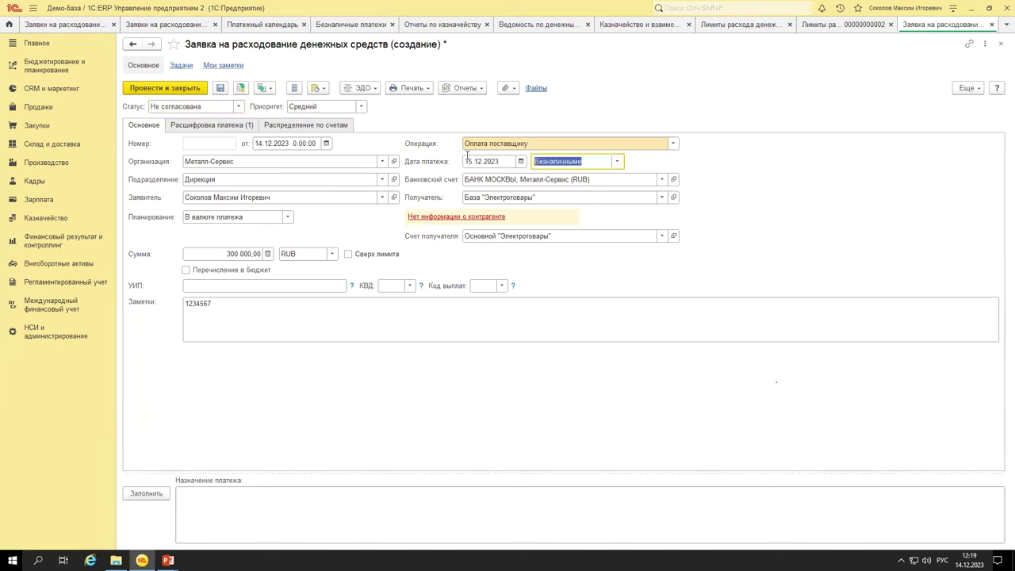
# Try to post the copied request against the supplier payment limit and examine the resulting messages.
pyautogui.click(244, 89)
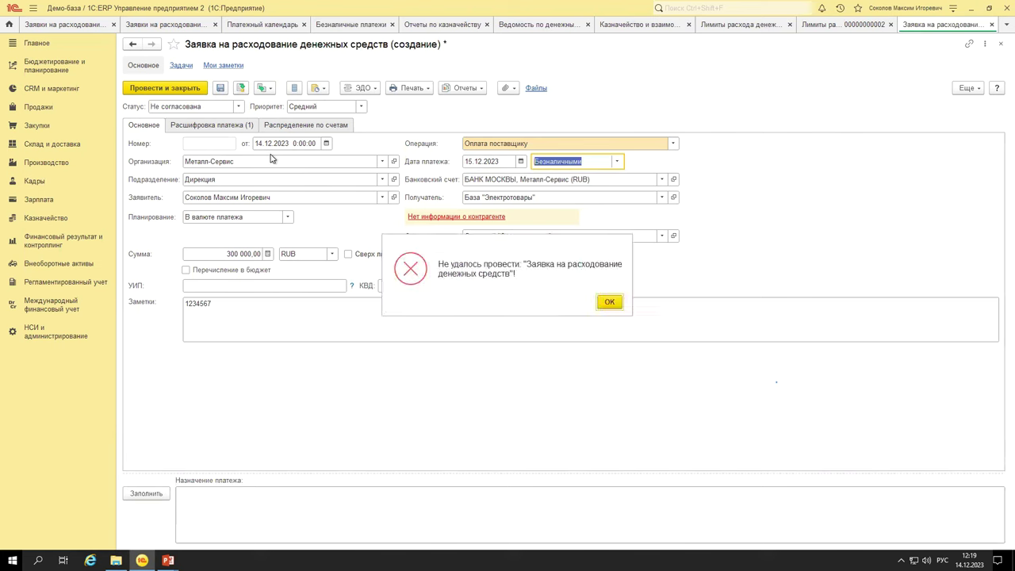
pyautogui.click(609, 302)
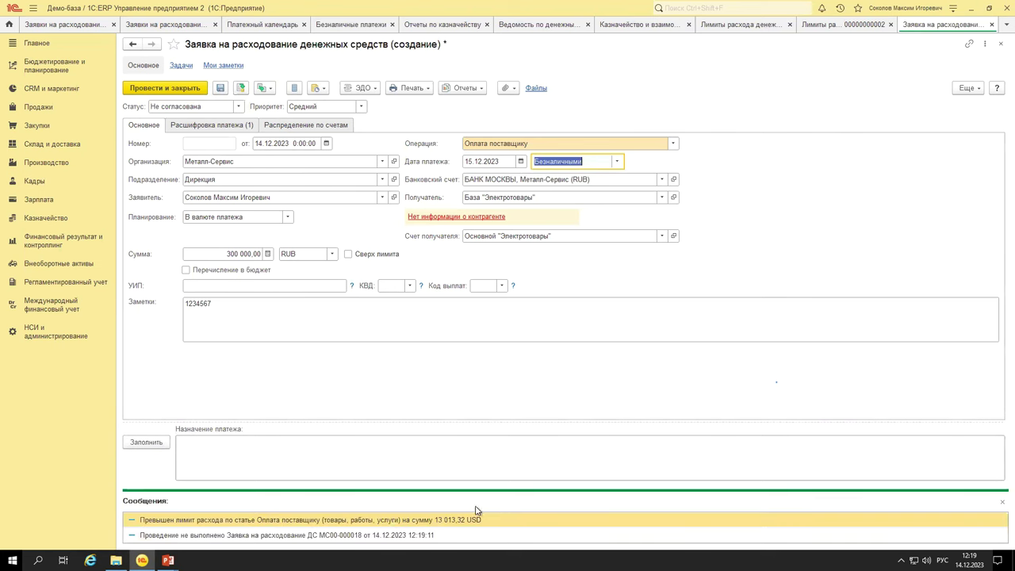
pyautogui.click(432, 521)
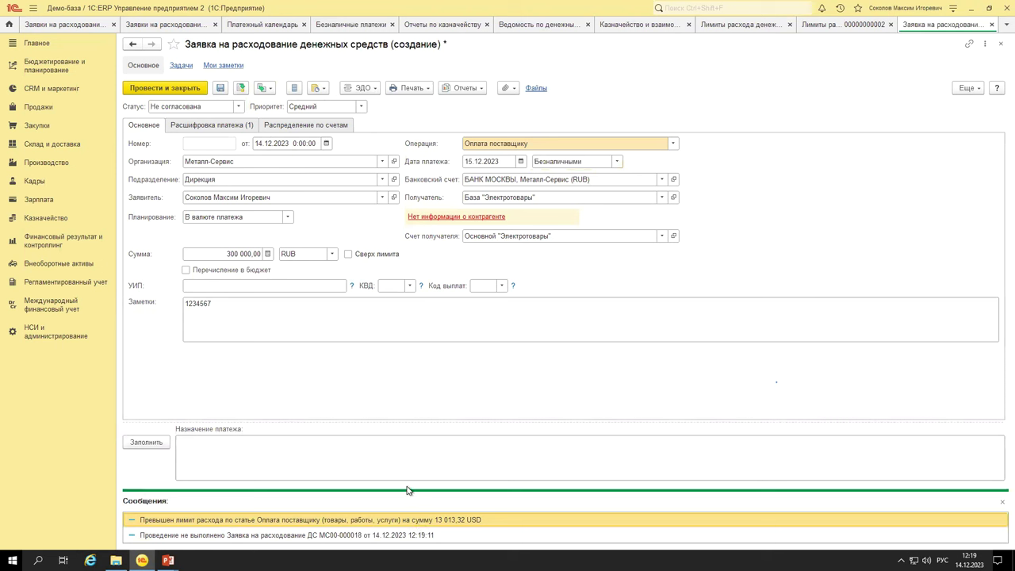
# Return to the limits document and re-enter the supplier payment line's limit as 1 000 USD.
pyautogui.hotkey('ctrl', 'shift', 'Tab')
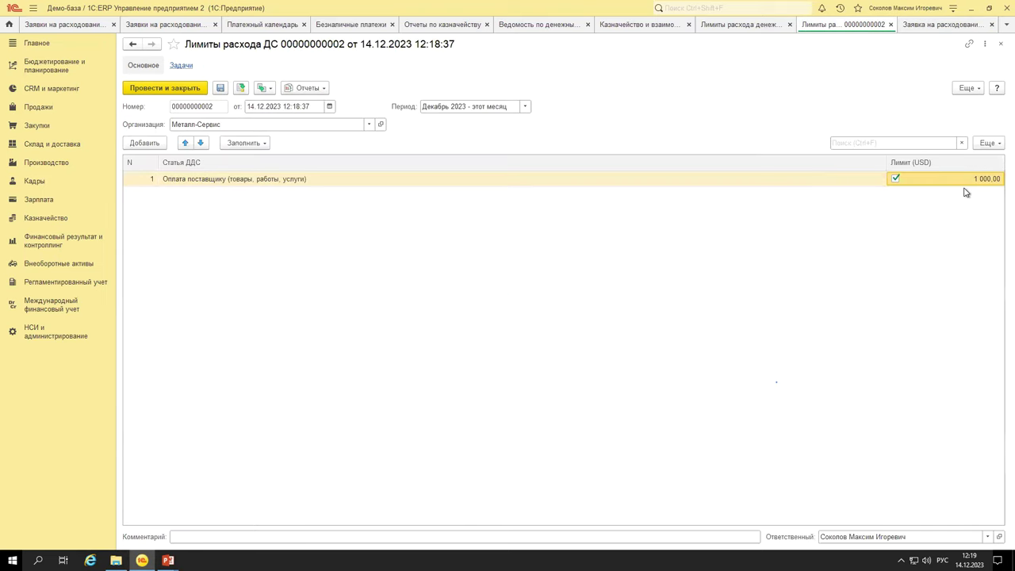
pyautogui.click(895, 179)
pyautogui.click(895, 179)
pyautogui.write('1 ')
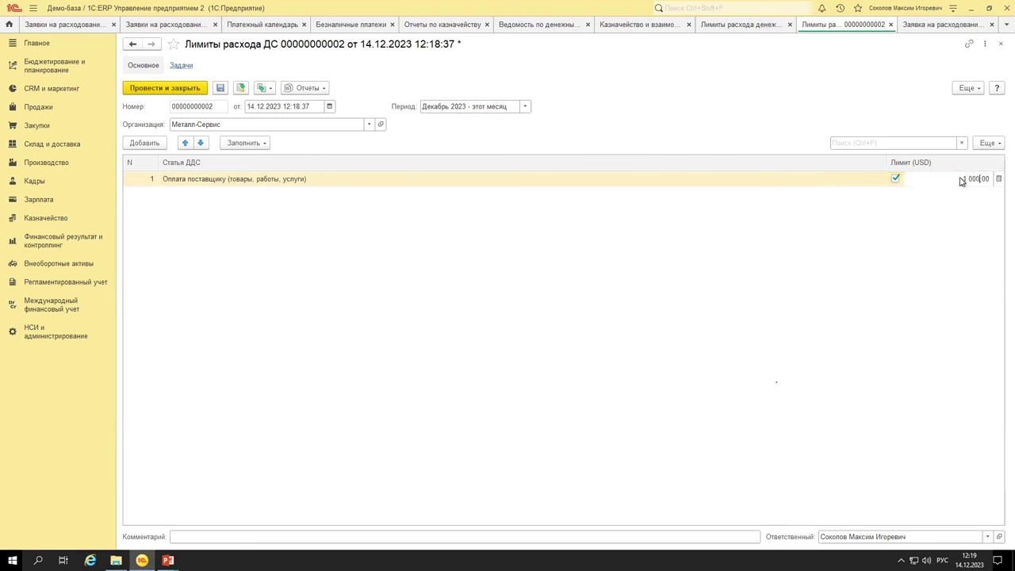
pyautogui.write('000')
pyautogui.press('Return')
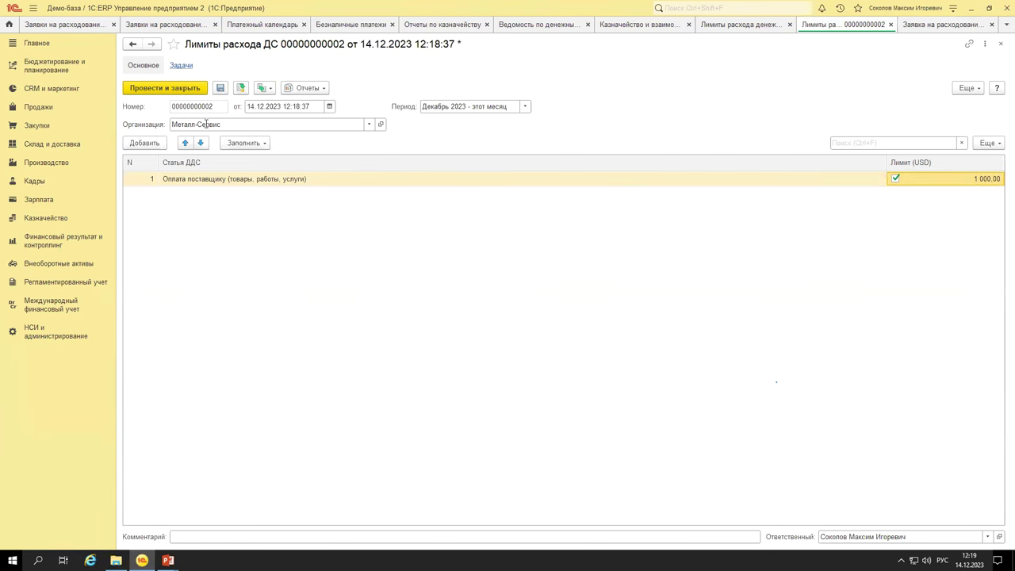
pyautogui.click(233, 181)
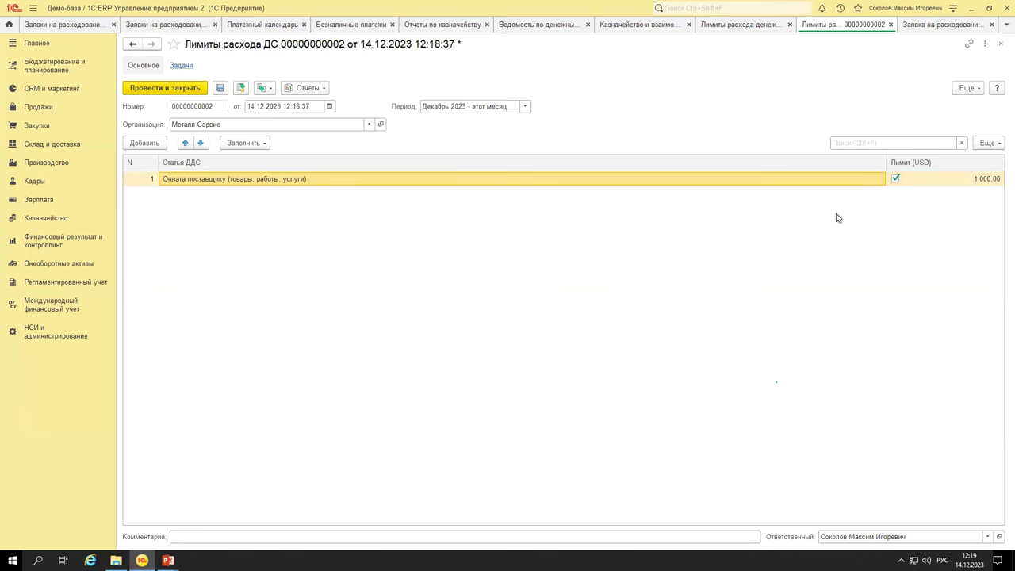
# Save the copied 300 000 RUB request without posting and view which documents can be created based on it.
pyautogui.click(942, 27)
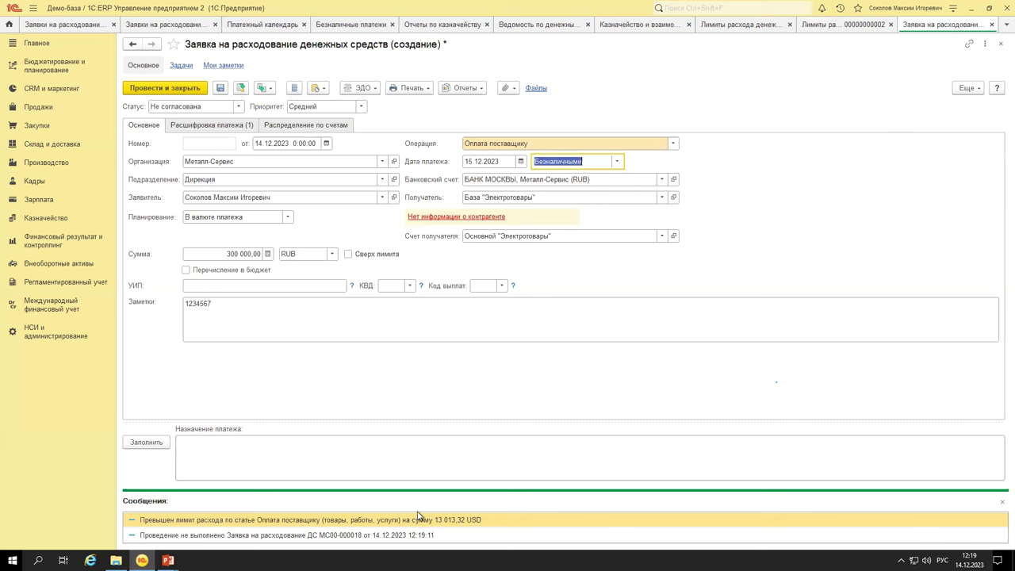
pyautogui.click(221, 88)
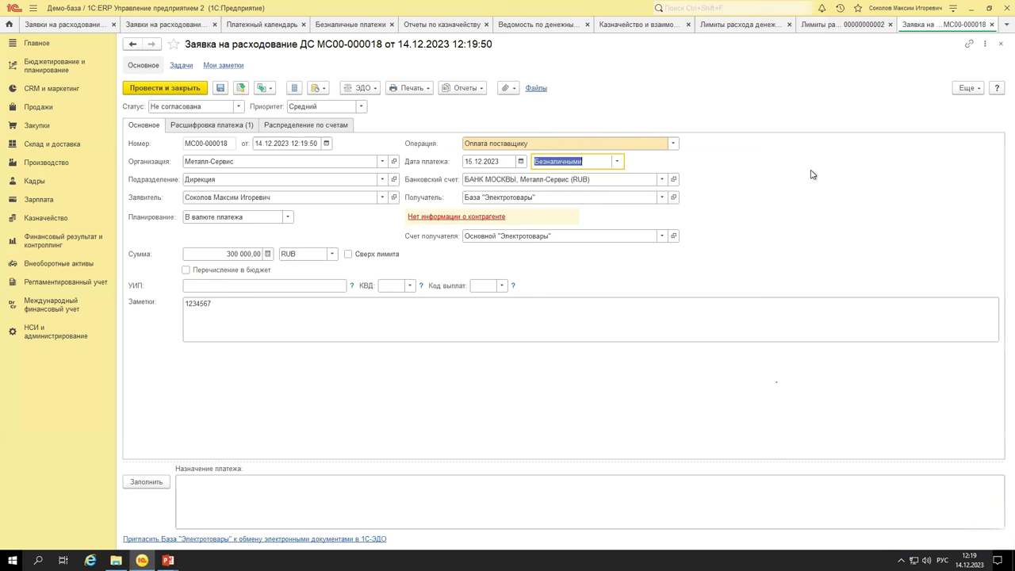
pyautogui.click(264, 89)
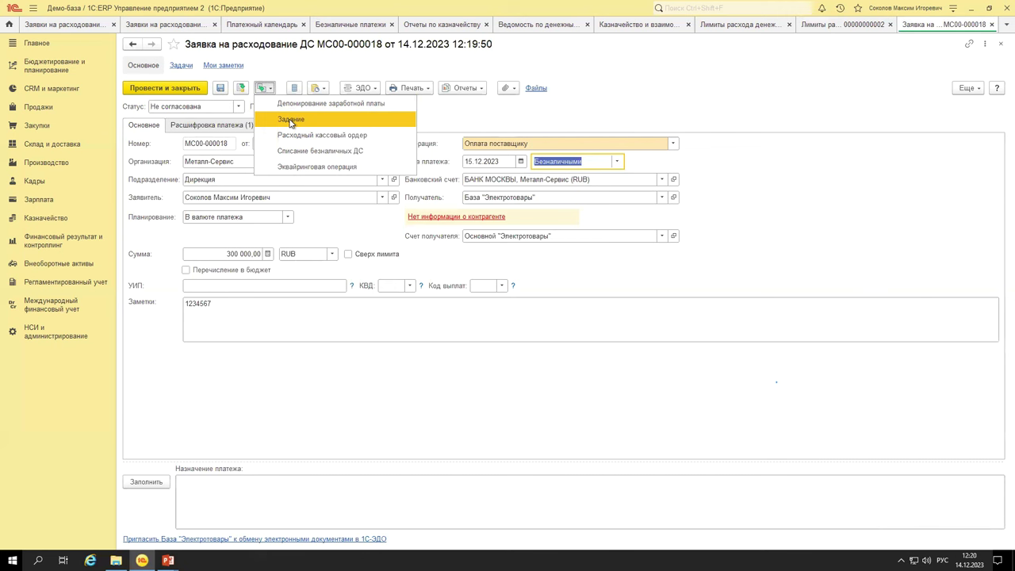
pyautogui.click(709, 107)
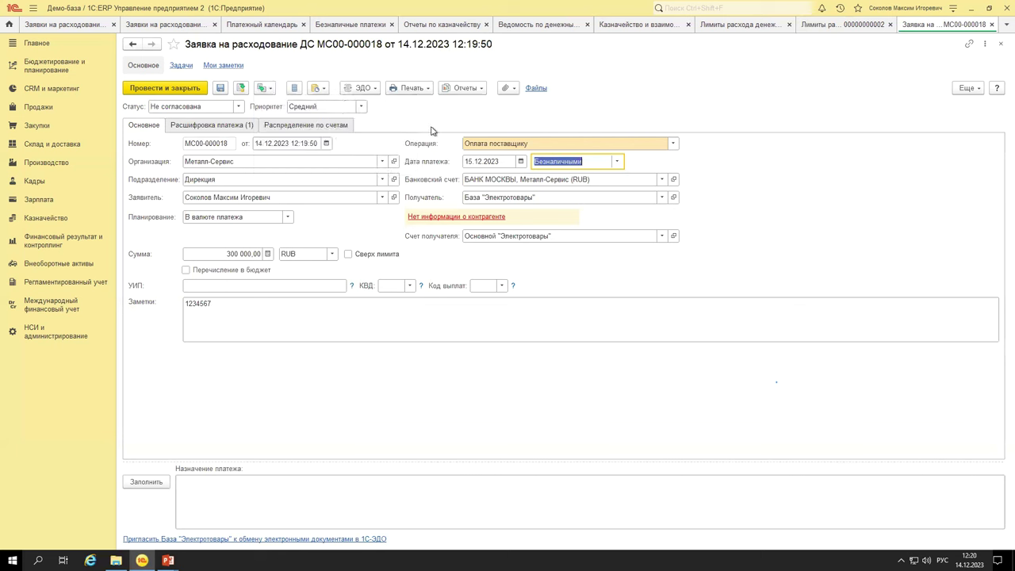
# Duplicate the supplier payment line in the limits document and change the copy's cash flow item to Оплата подрядных работ и услуг.
pyautogui.click(826, 27)
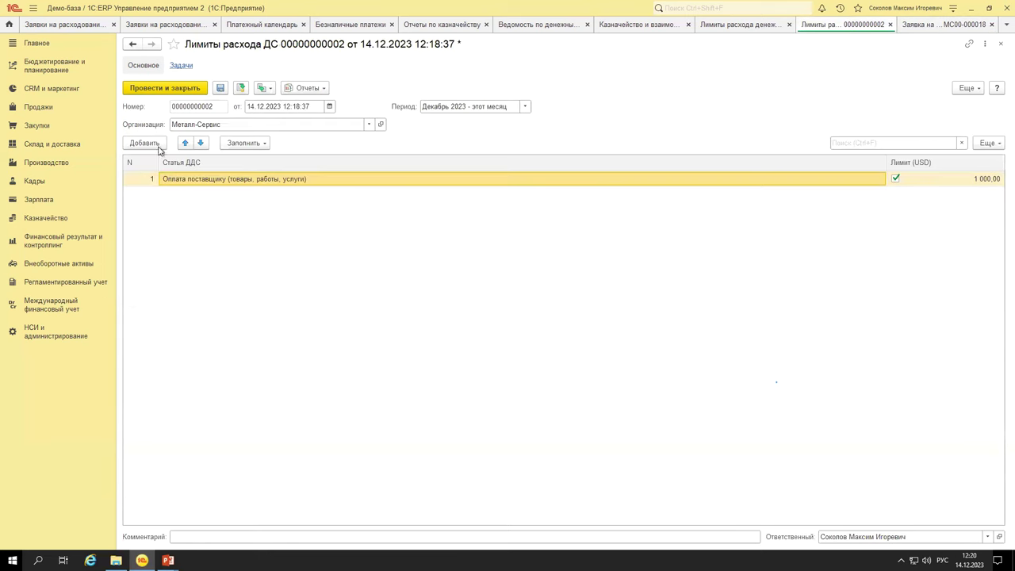
pyautogui.press('F9')
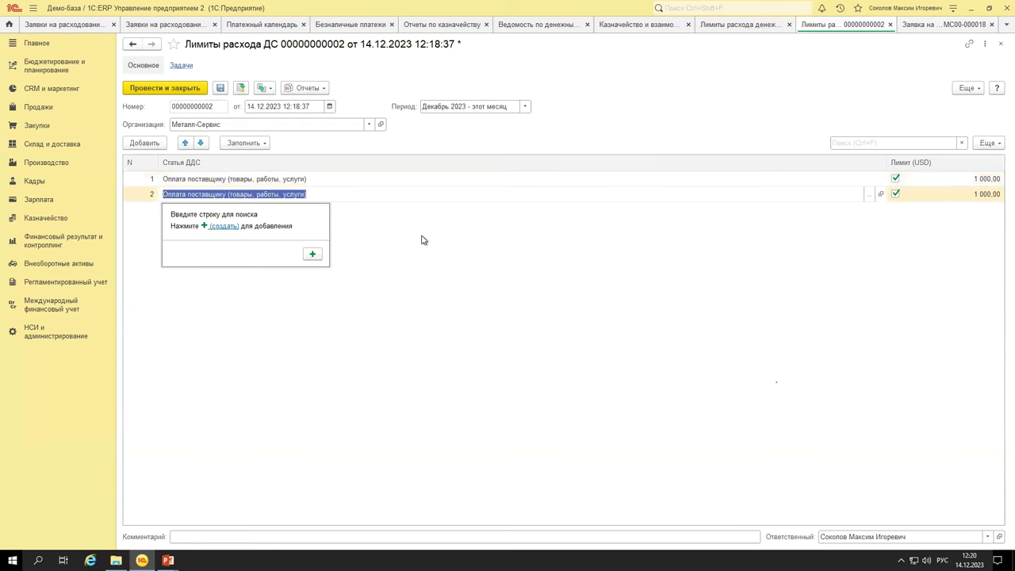
pyautogui.click(868, 194)
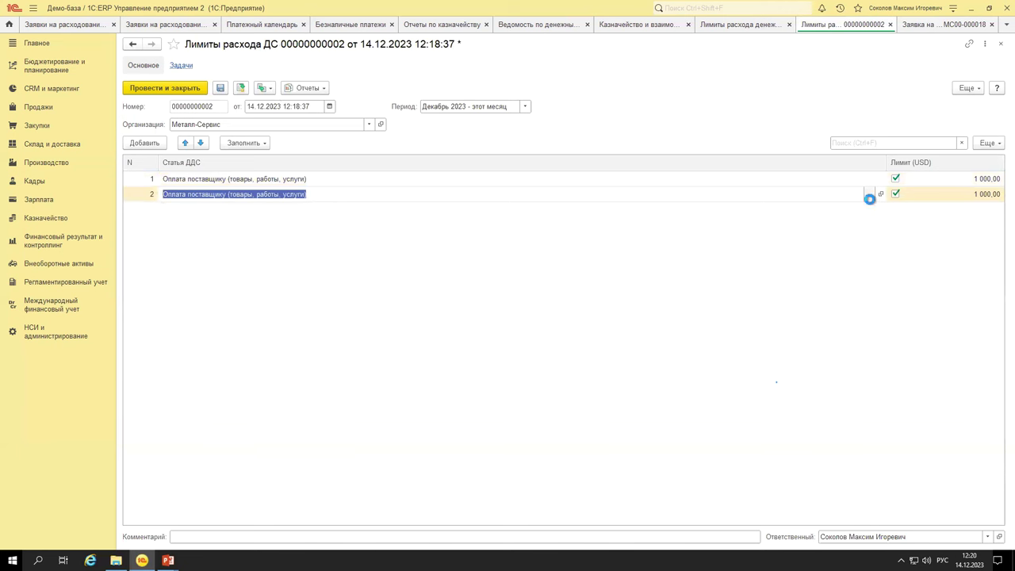
pyautogui.click(419, 261)
pyautogui.press('Return')
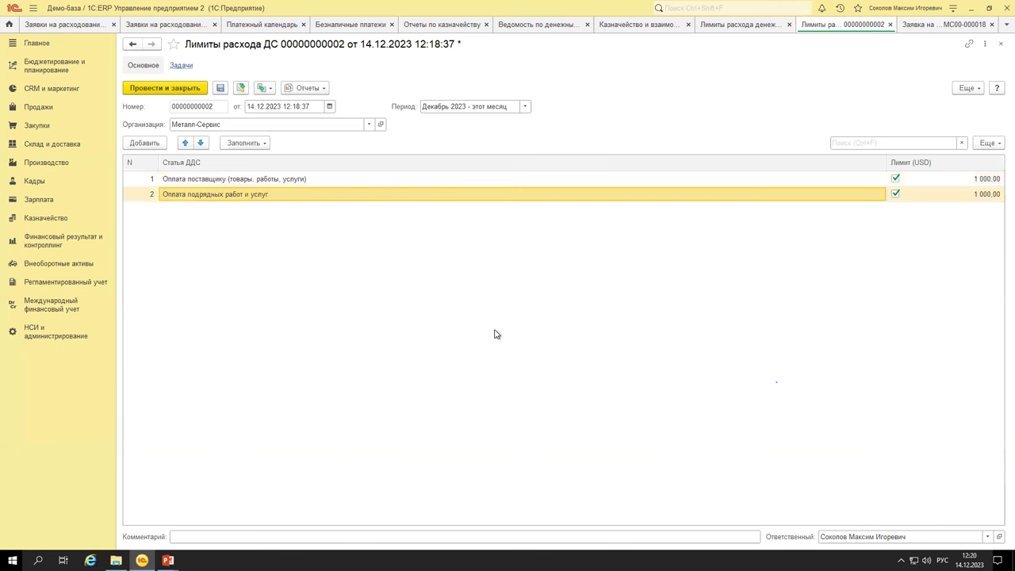
# Set the December 2023 limit for «Оплата поставщику (товары, работы, услуги)» to 10 000 USD.
pyautogui.doubleClick(958, 178)
pyautogui.click(959, 178)
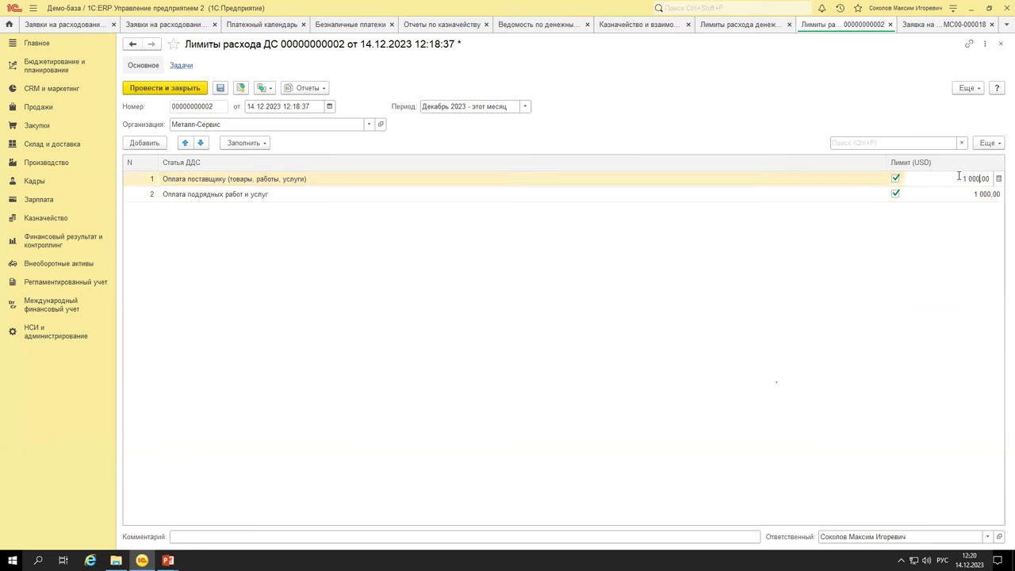
pyautogui.press('Return')
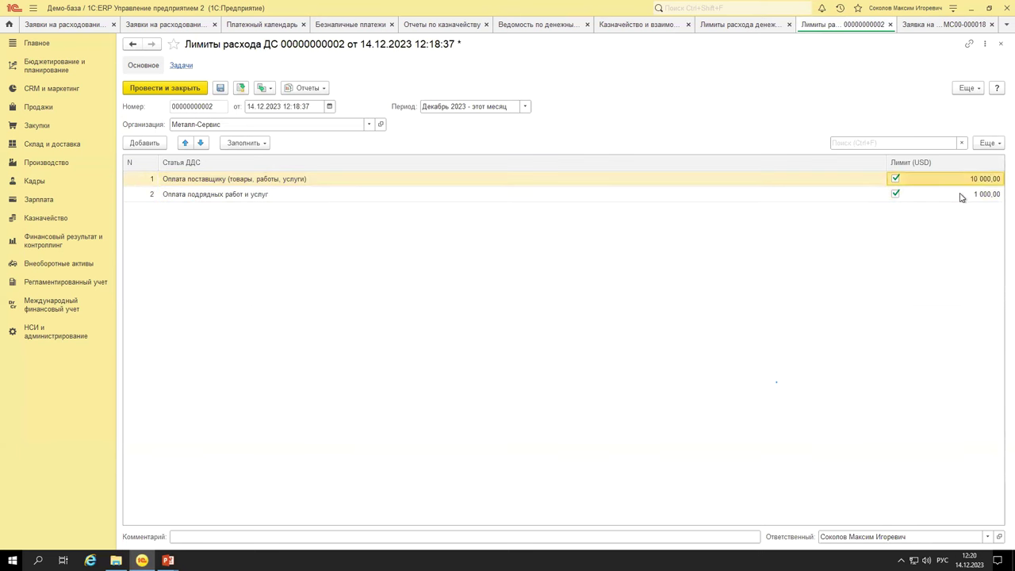
pyautogui.click(961, 195)
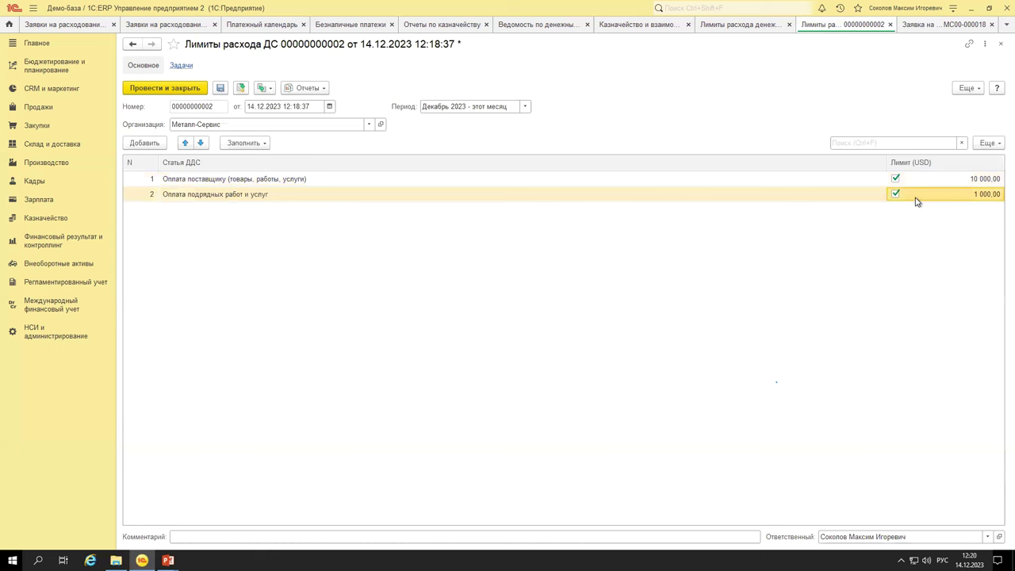
# Set the limits to 9 000 USD for «Оплата поставщику» and 2 000 USD for «Оплата подрядных работ и услуг», and post the document.
pyautogui.click(939, 182)
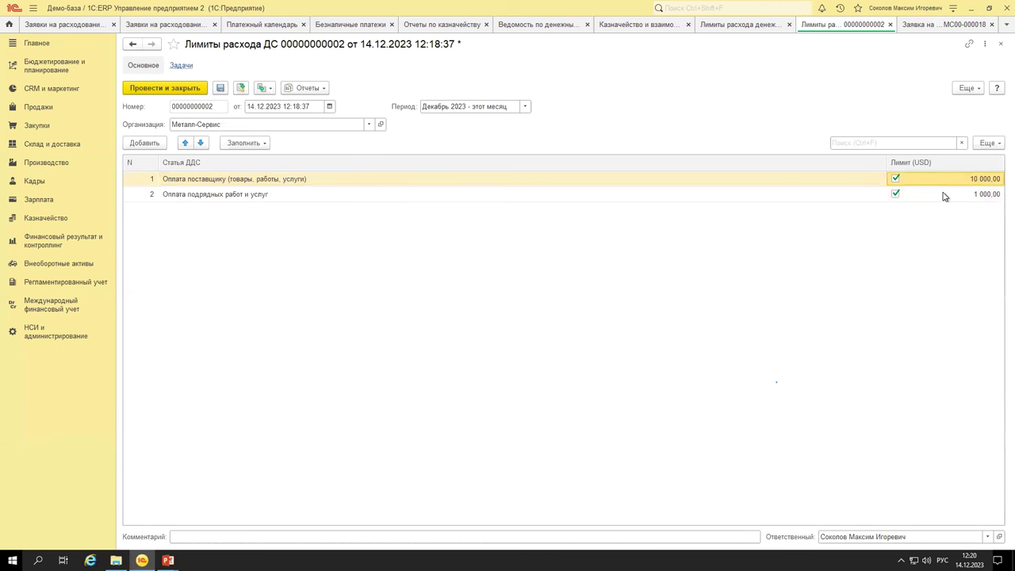
pyautogui.press('Return')
pyautogui.write('9')
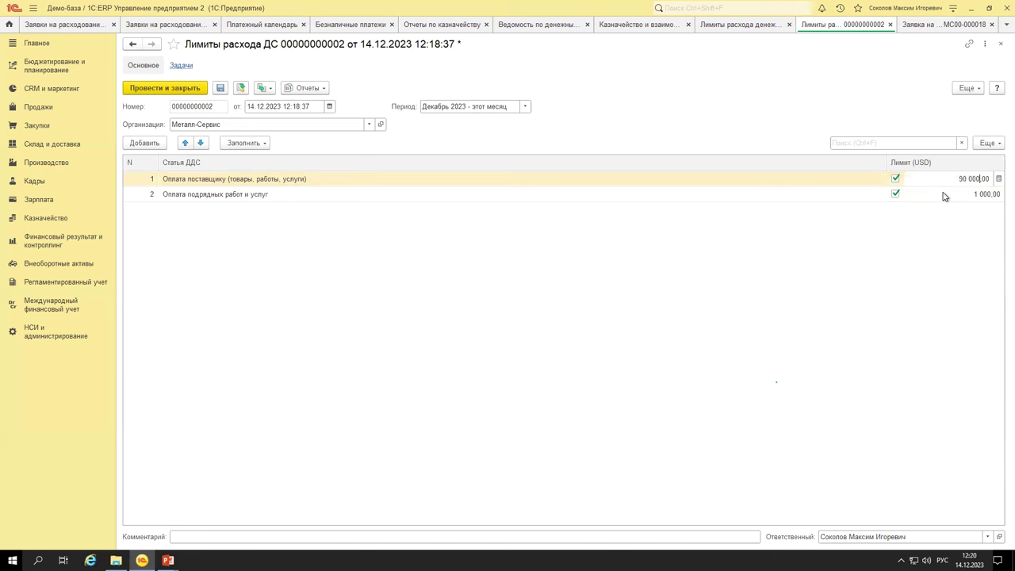
pyautogui.press('Return')
pyautogui.write('20')
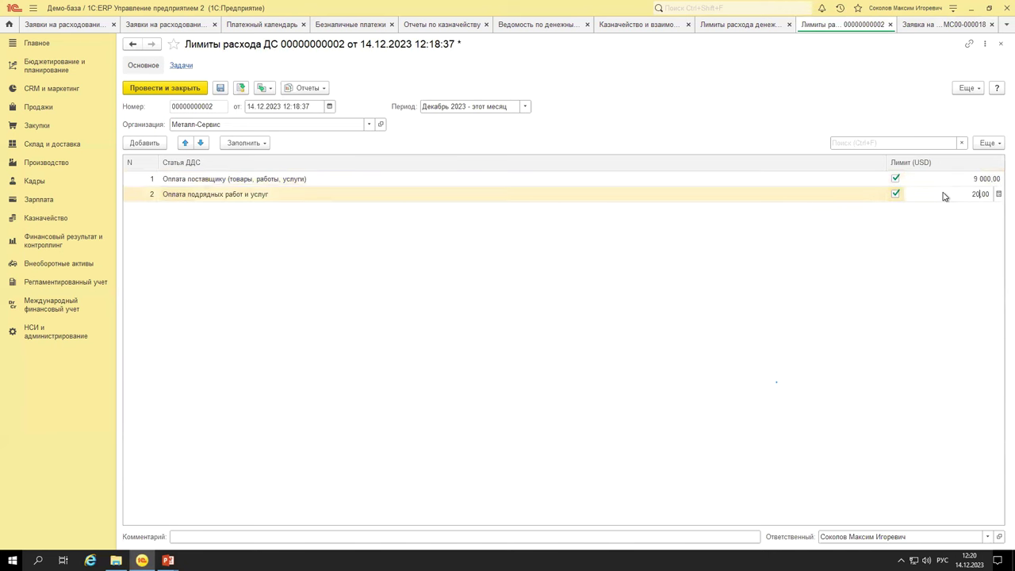
pyautogui.press('Return')
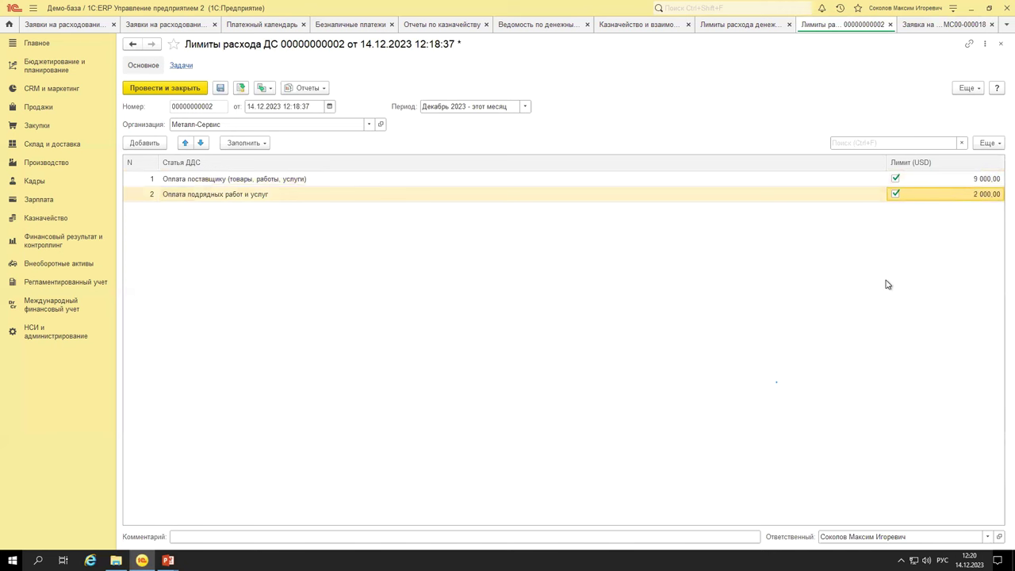
pyautogui.click(242, 88)
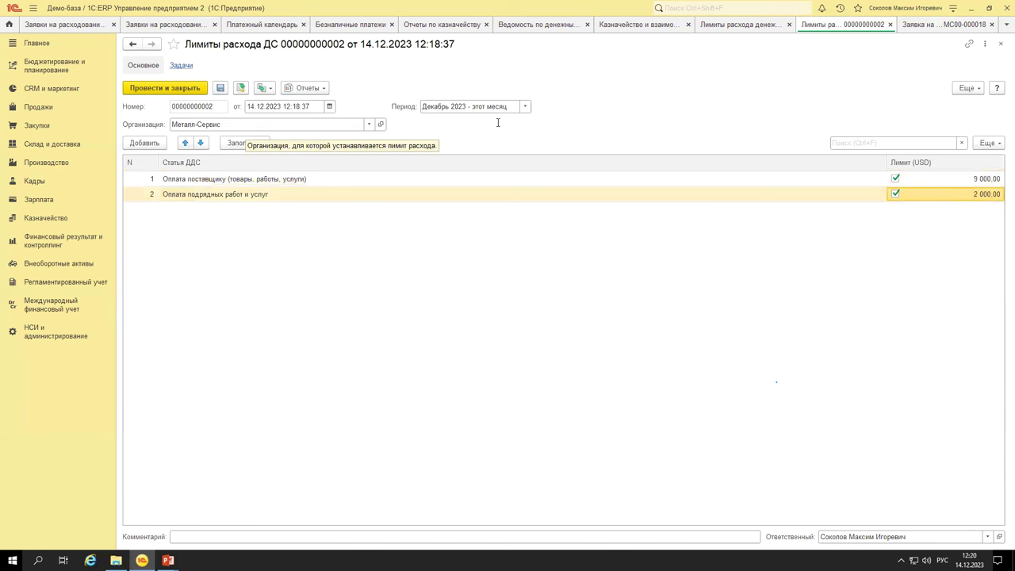
# Generate the treasury report «Лимиты расхода денежных средств» for 01.12.2023 to 31.12.2023.
pyautogui.click(49, 222)
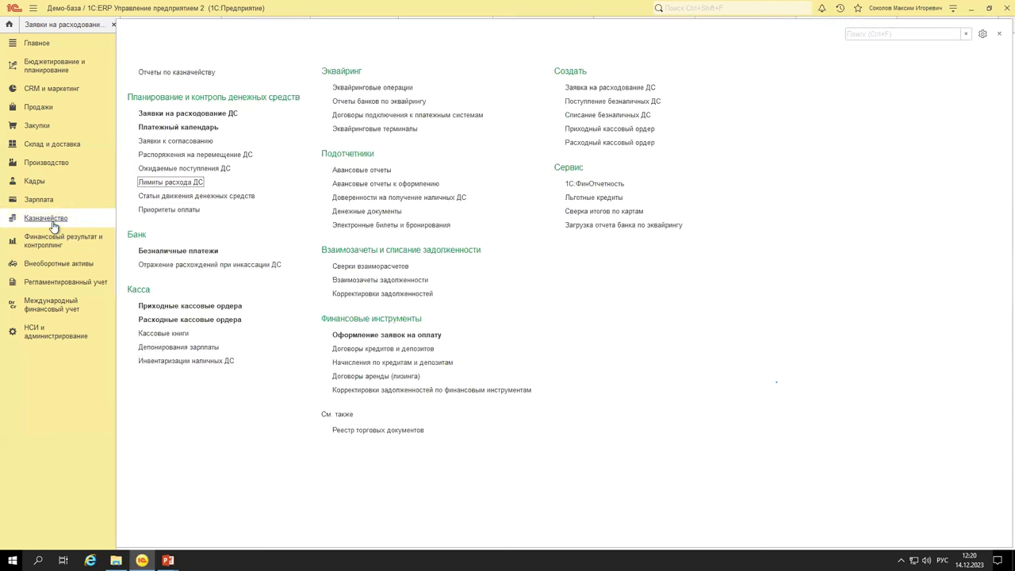
pyautogui.click(181, 73)
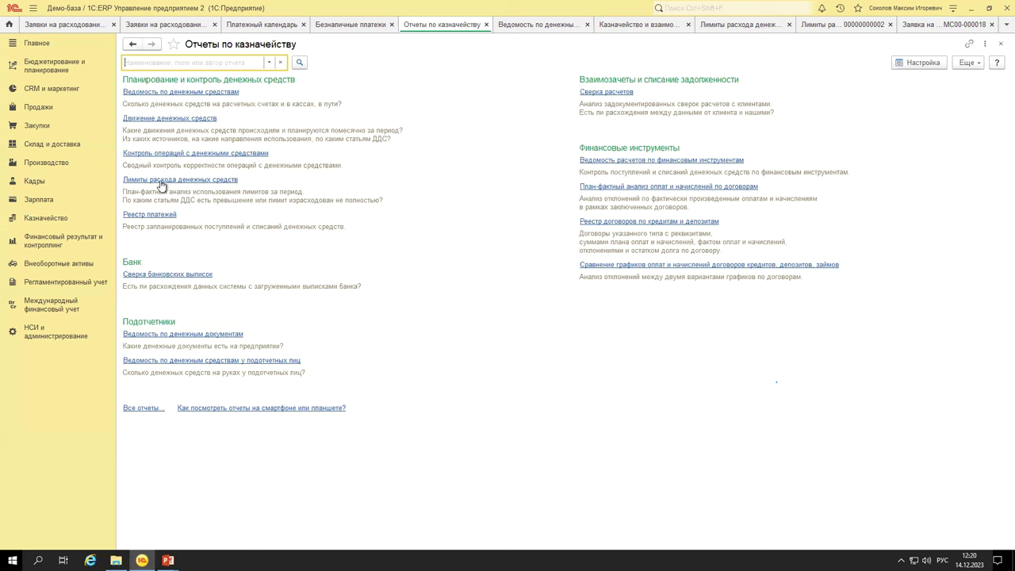
pyautogui.click(199, 181)
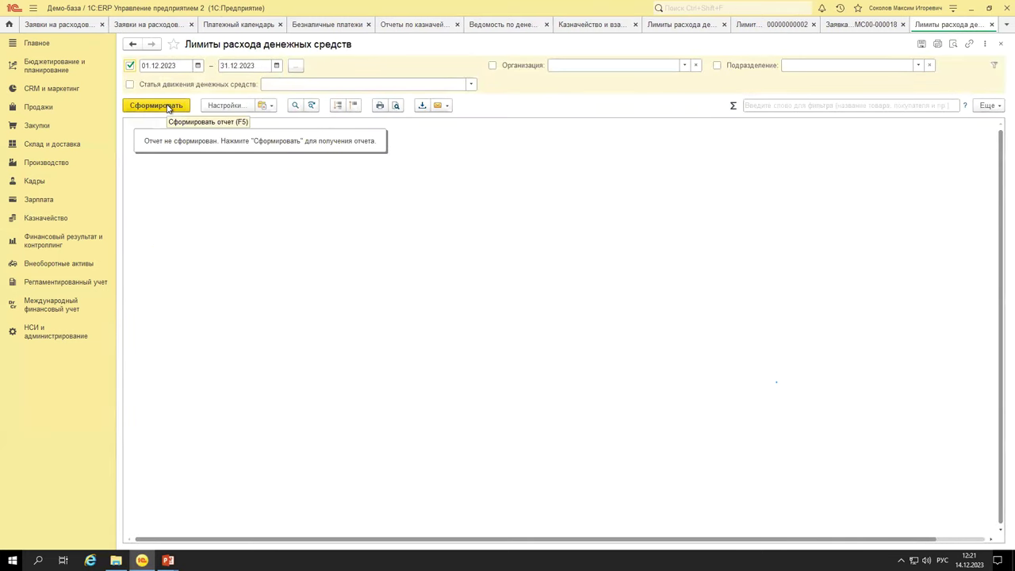
pyautogui.click(167, 108)
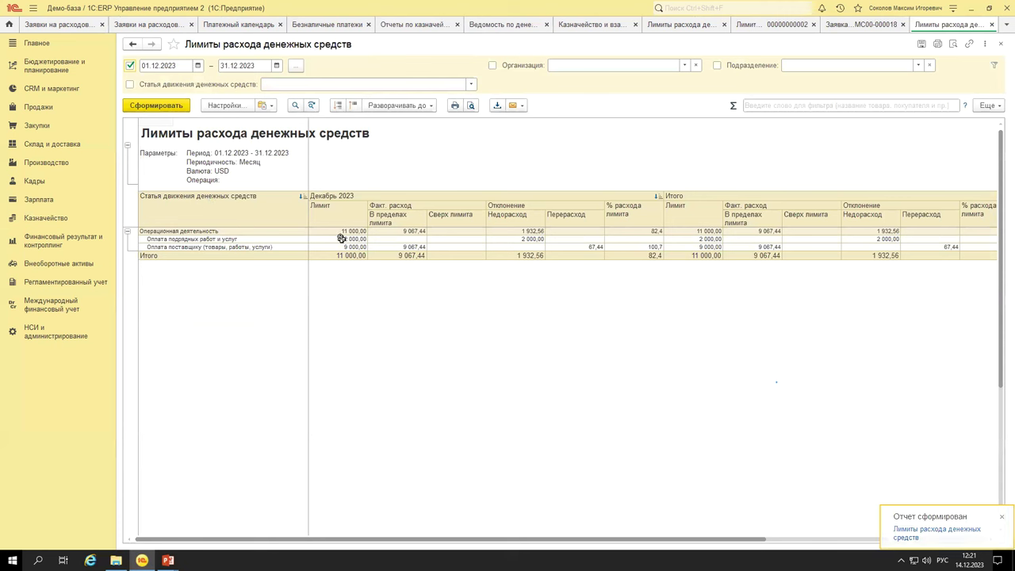
# Examine the limit, actual expense, underspend, overspend and limit usage percentage for both cash flow items in the report.
pyautogui.moveTo(338, 208); pyautogui.dragTo(347, 247)
pyautogui.moveTo(411, 239); pyautogui.dragTo(409, 247)
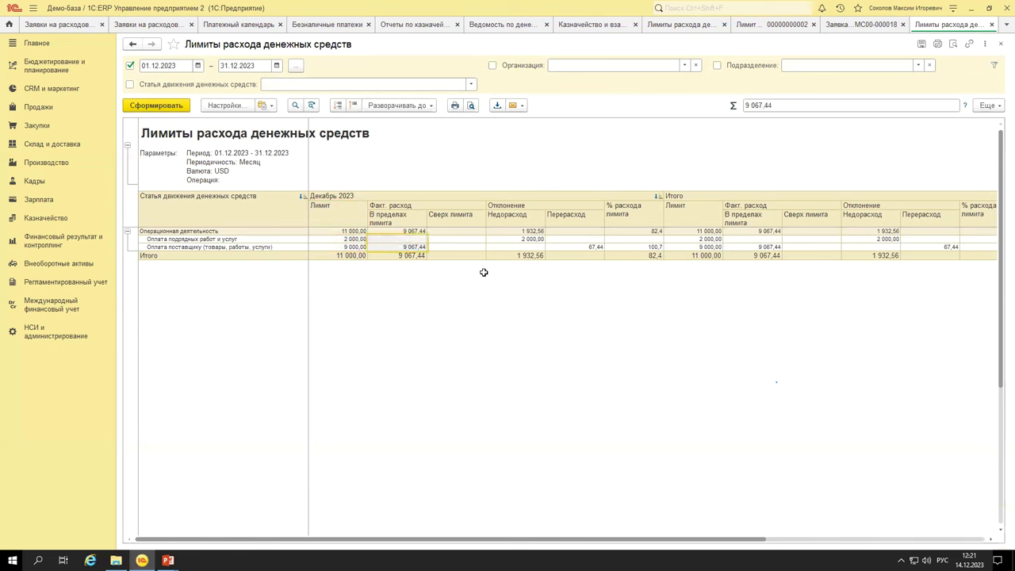
pyautogui.click(571, 247)
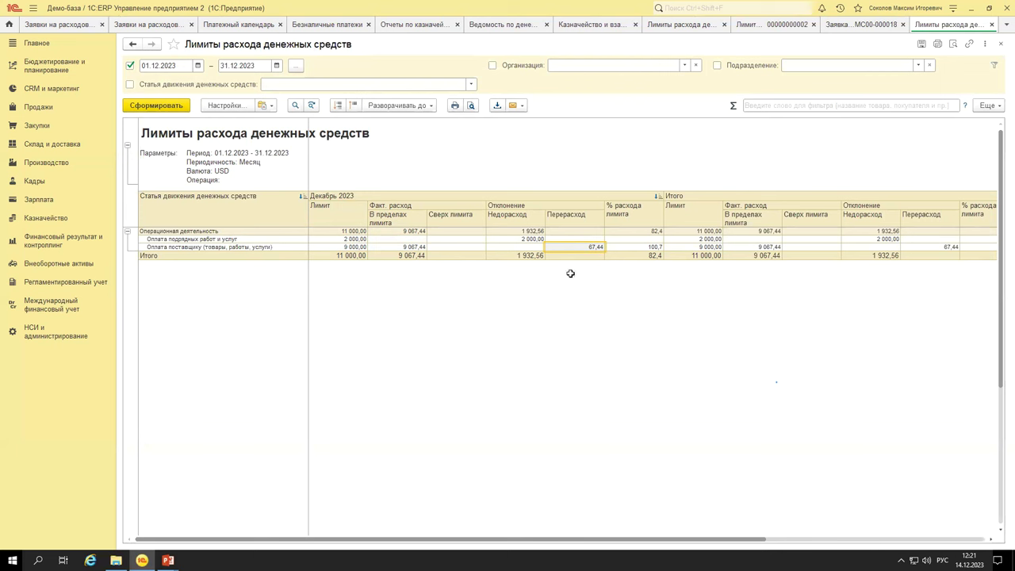
pyautogui.click(516, 239)
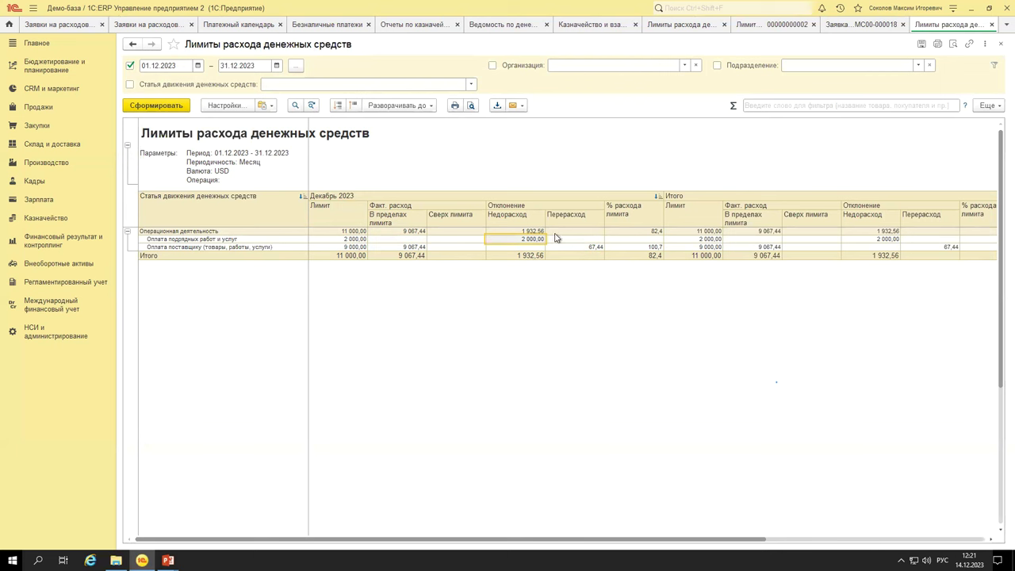
pyautogui.click(610, 296)
pyautogui.click(652, 245)
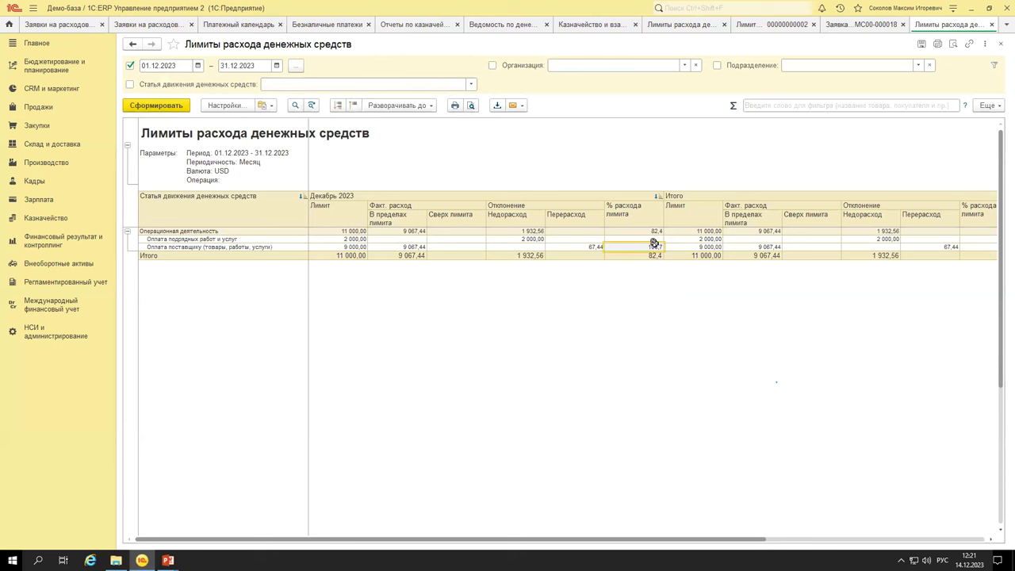
pyautogui.click(644, 294)
pyautogui.moveTo(250, 540); pyautogui.dragTo(150, 539)
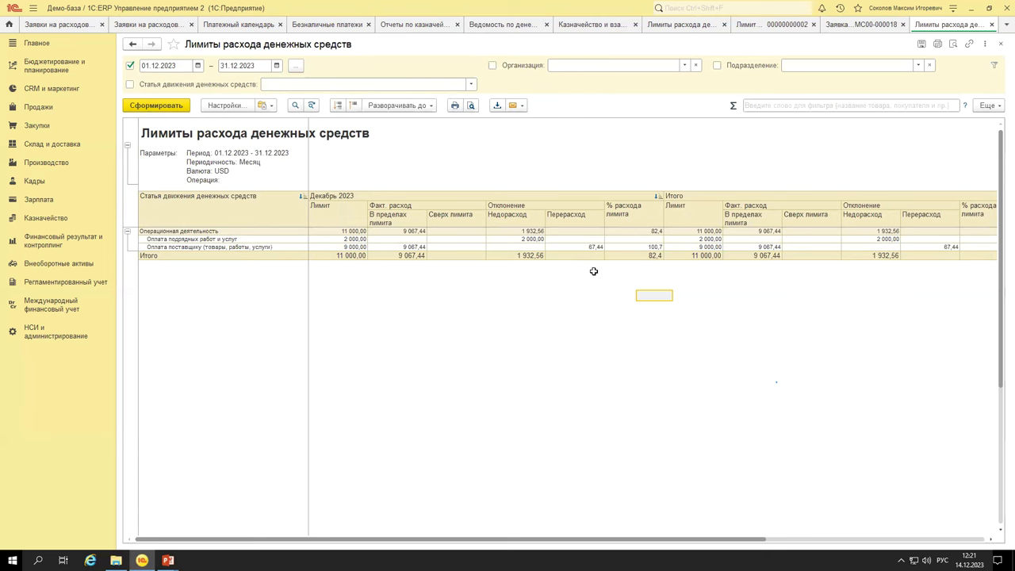
# Close the limits report, the cash expense request, the limits document and the list of limit documents.
pyautogui.click(992, 24)
pyautogui.click(975, 24)
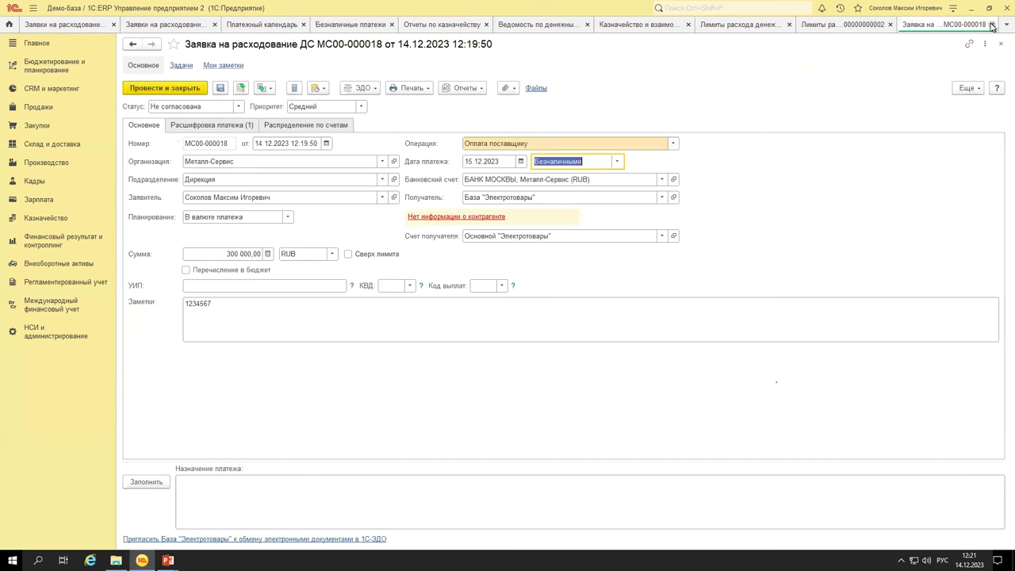
pyautogui.click(991, 25)
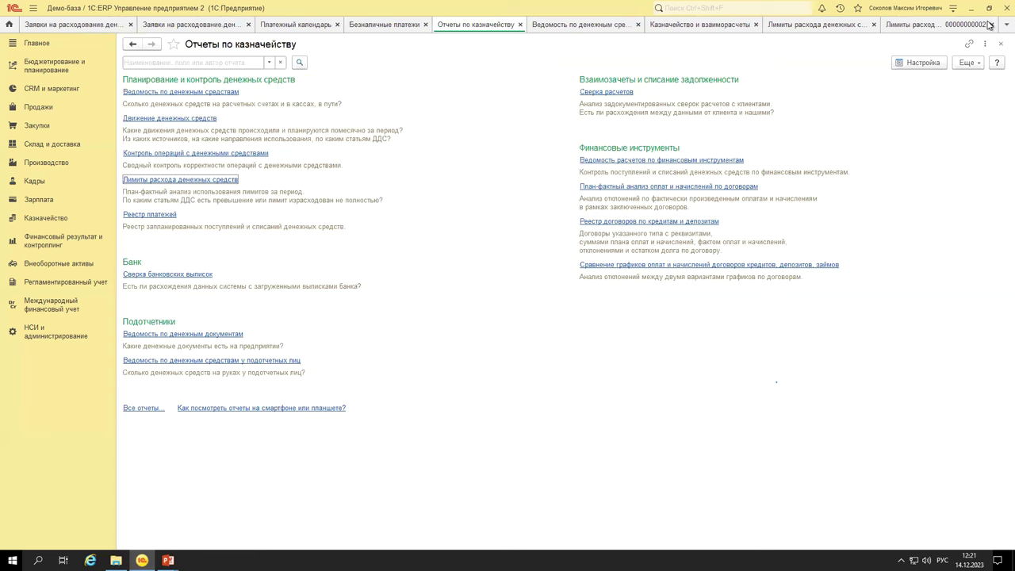
pyautogui.click(991, 24)
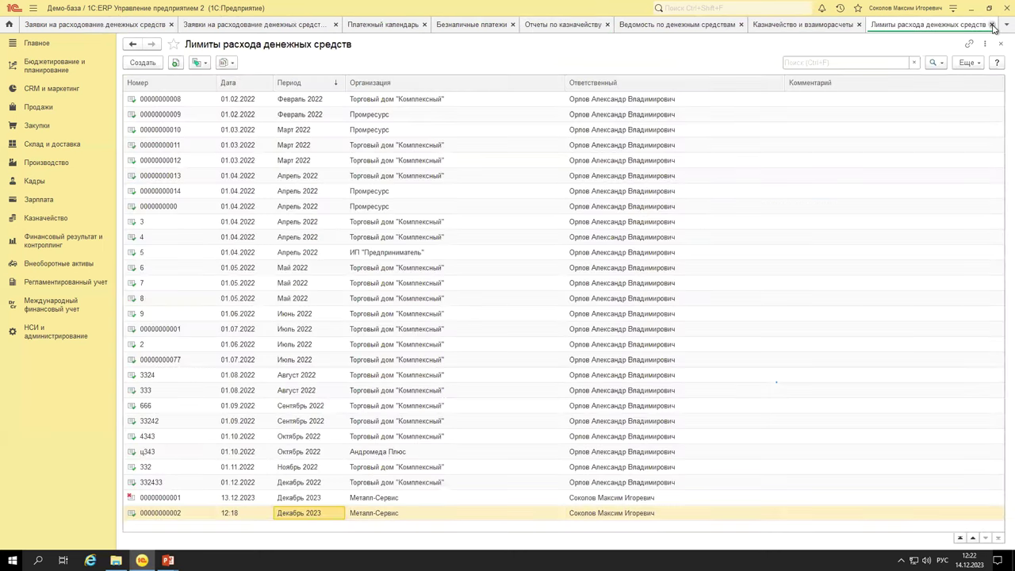
pyautogui.click(991, 24)
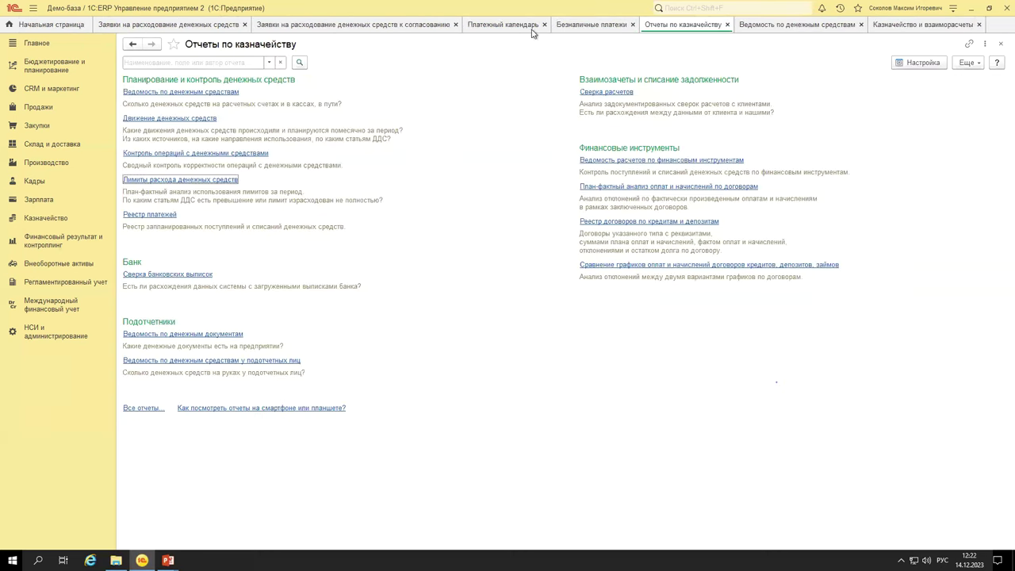
# Set «Использование лимитов» in the «Казначейство и взаиморасчеты» settings to «По данным бюджетирования».
pyautogui.click(37, 343)
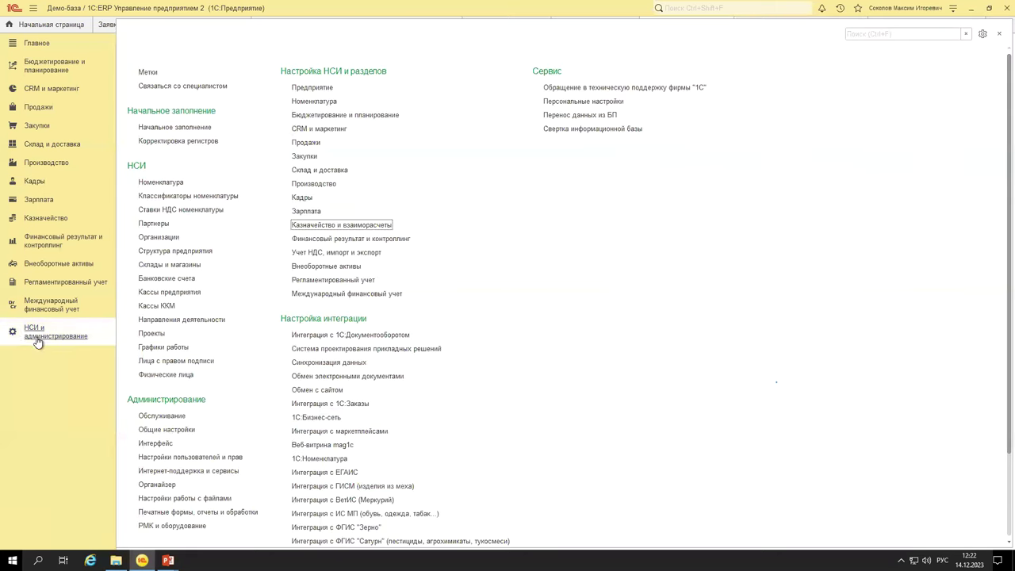
pyautogui.click(309, 225)
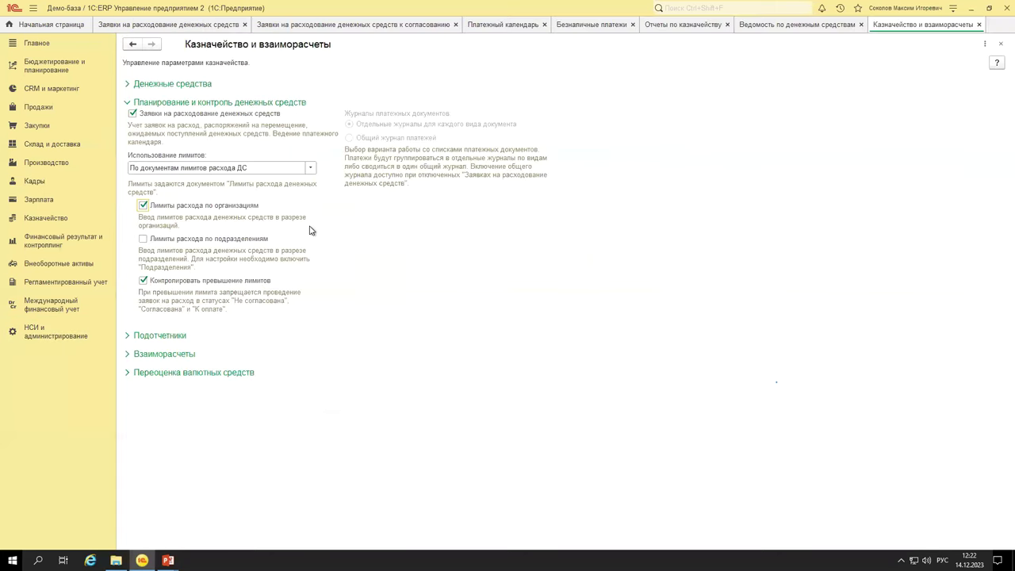
pyautogui.click(311, 169)
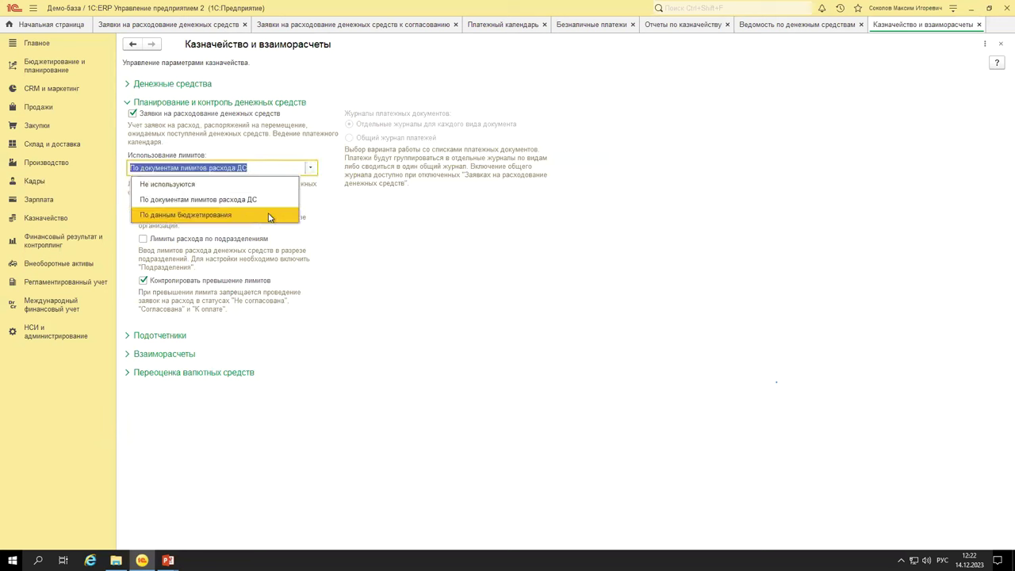
pyautogui.click(198, 216)
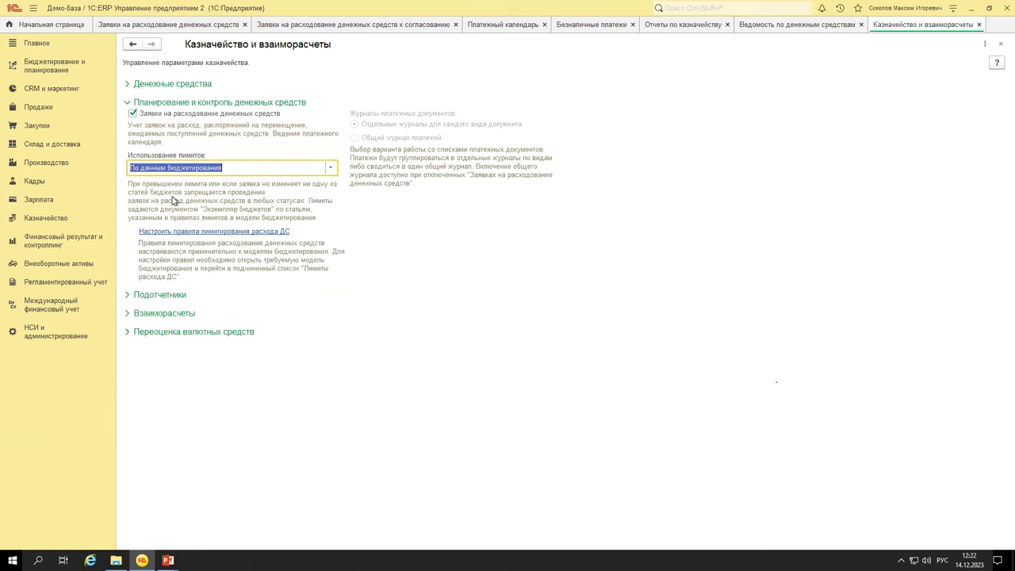
pyautogui.click(282, 230)
# Try to post the newest 300 000 RUB cash expense request for База "Электротовары" with the status «Не согласована».
pyautogui.click(160, 29)
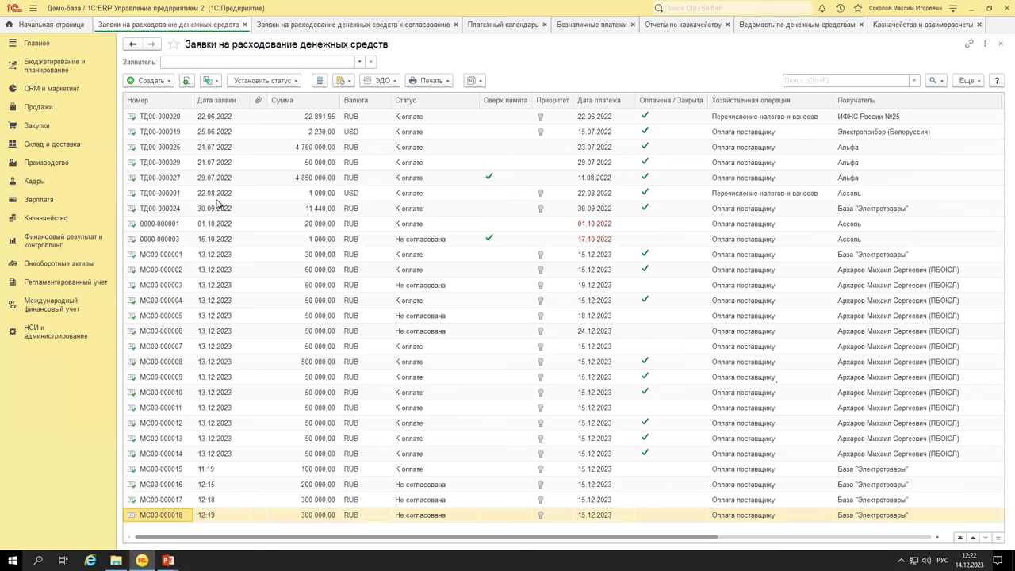
pyautogui.doubleClick(429, 515)
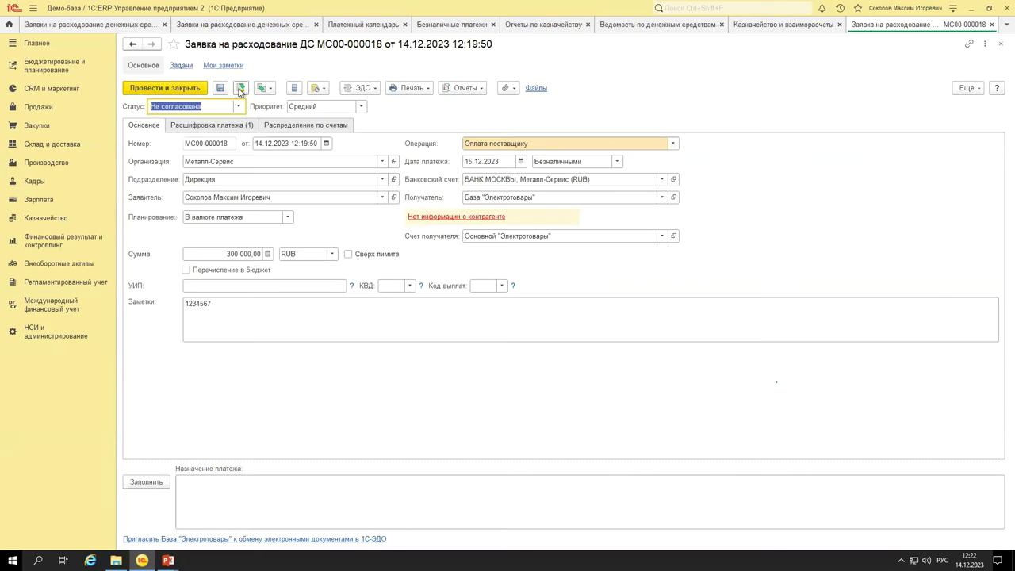
pyautogui.hotkey('ctrl', 'Return')
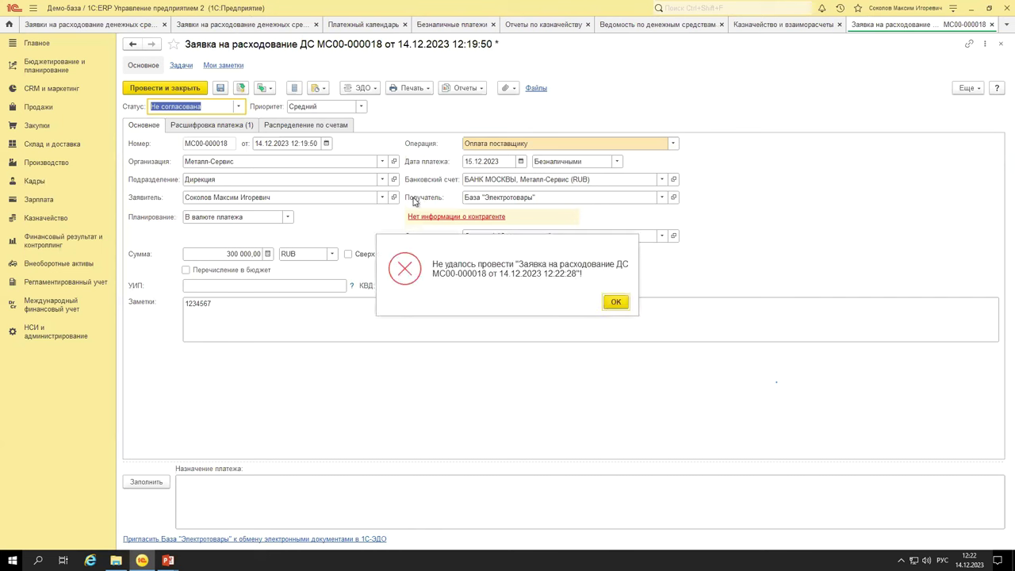
pyautogui.click(615, 302)
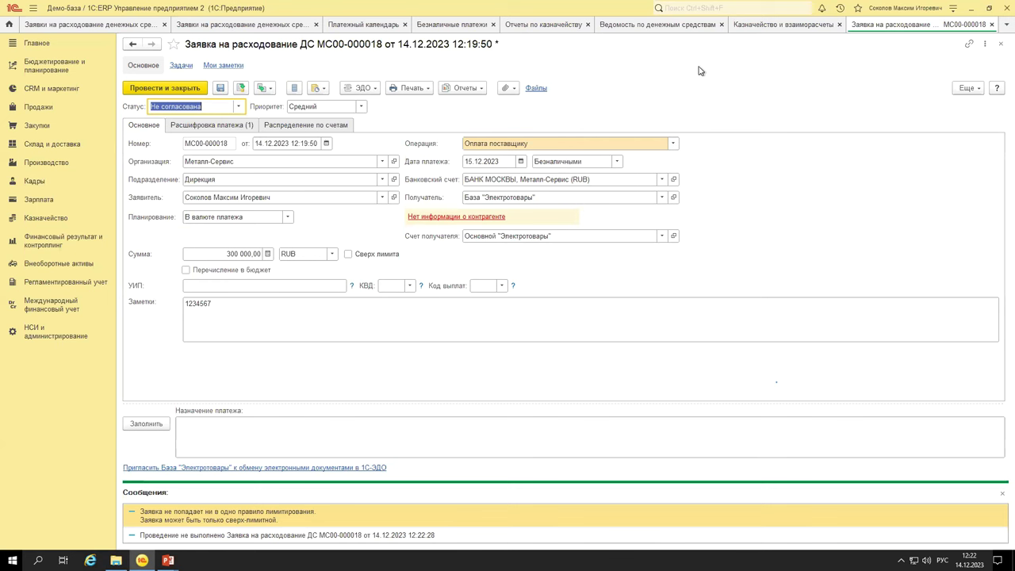
# View the budgeting models through the expense limit rules setup in the treasury settings, and close the list.
pyautogui.click(756, 26)
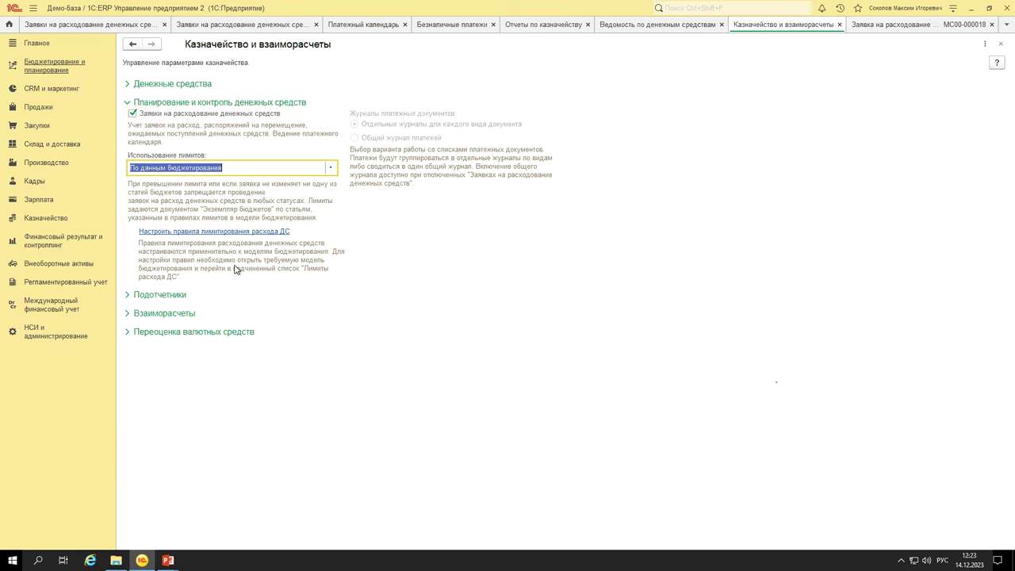
pyautogui.click(266, 278)
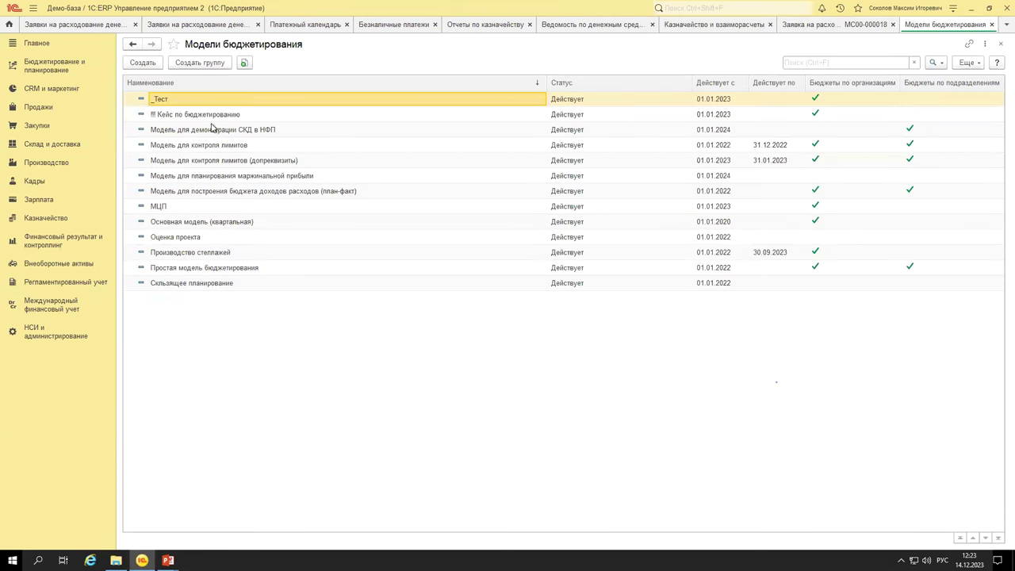
pyautogui.click(991, 25)
# Create a new budgeting model named «_Лимиты на вебинар».
pyautogui.click(39, 65)
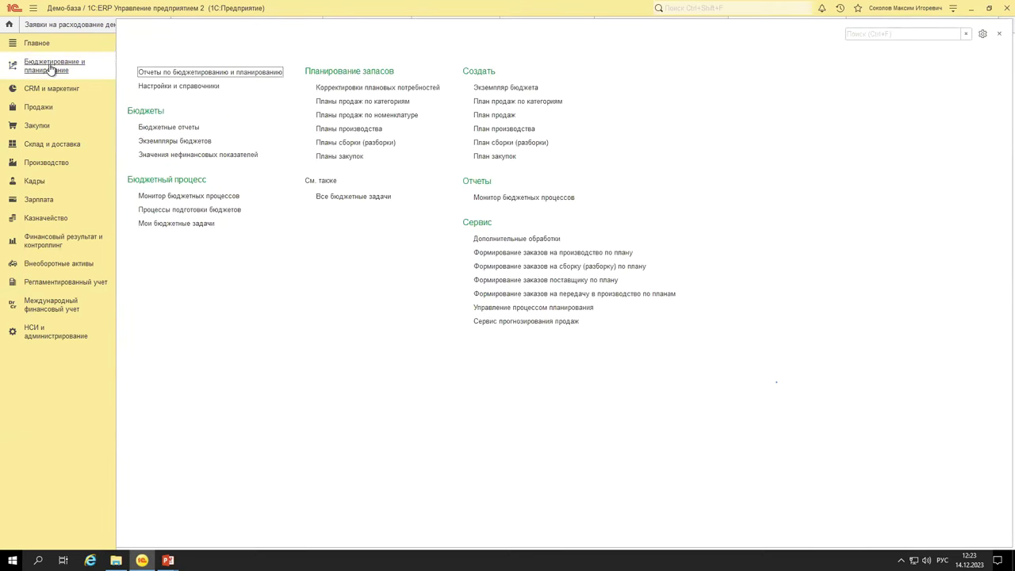
pyautogui.click(174, 87)
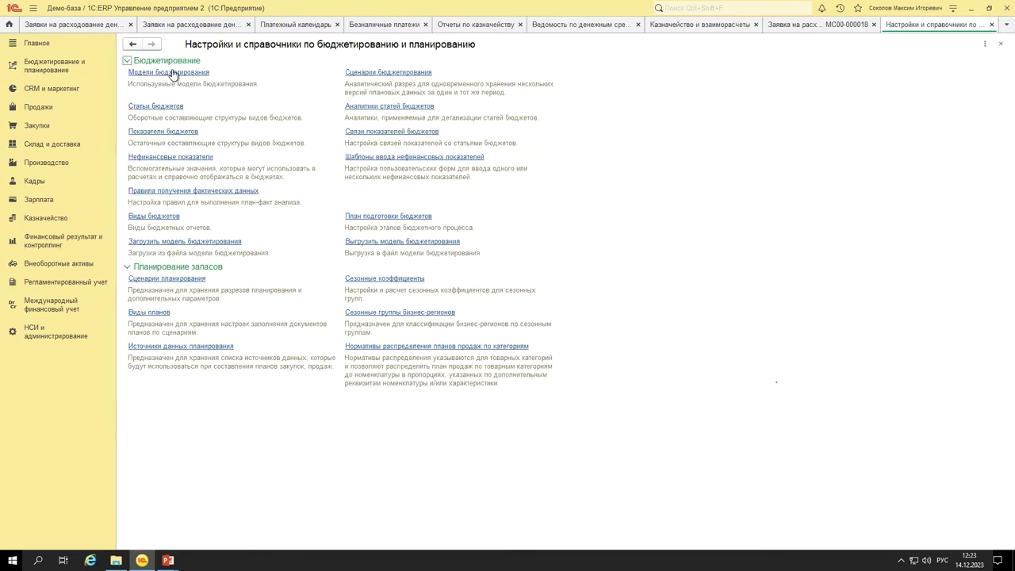
pyautogui.click(172, 72)
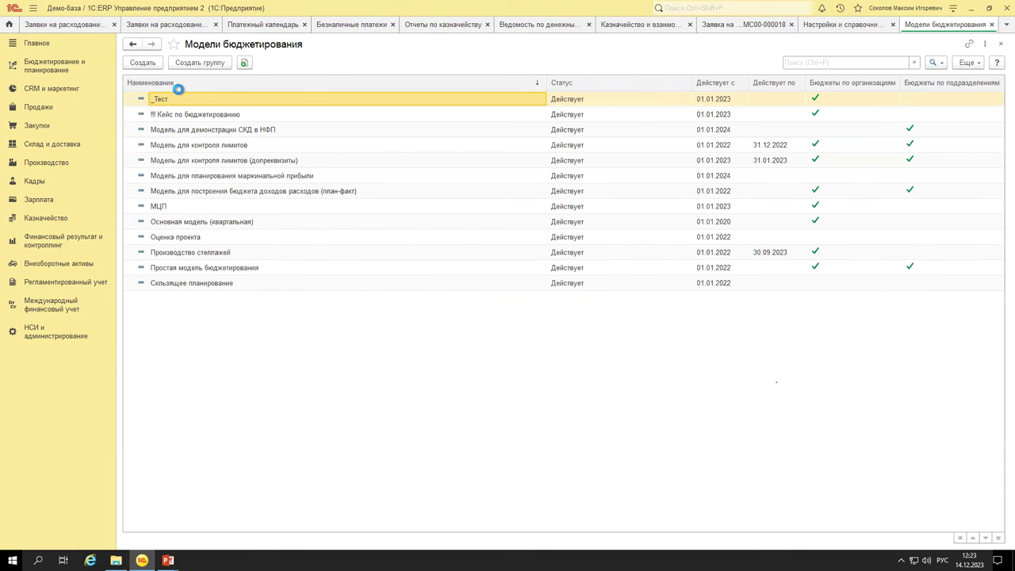
pyautogui.click(142, 63)
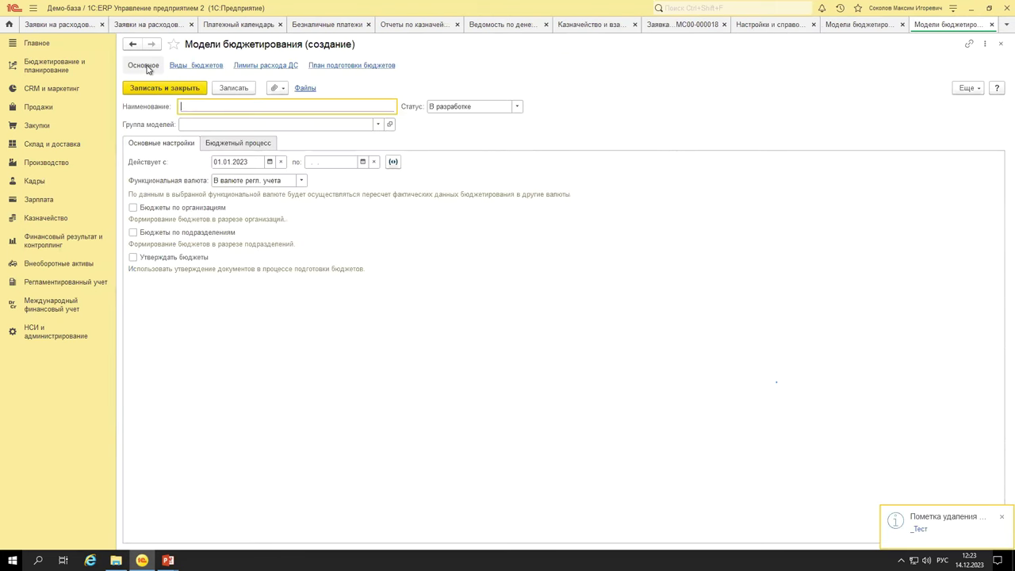
pyautogui.write('_Лимиты на вебинар')
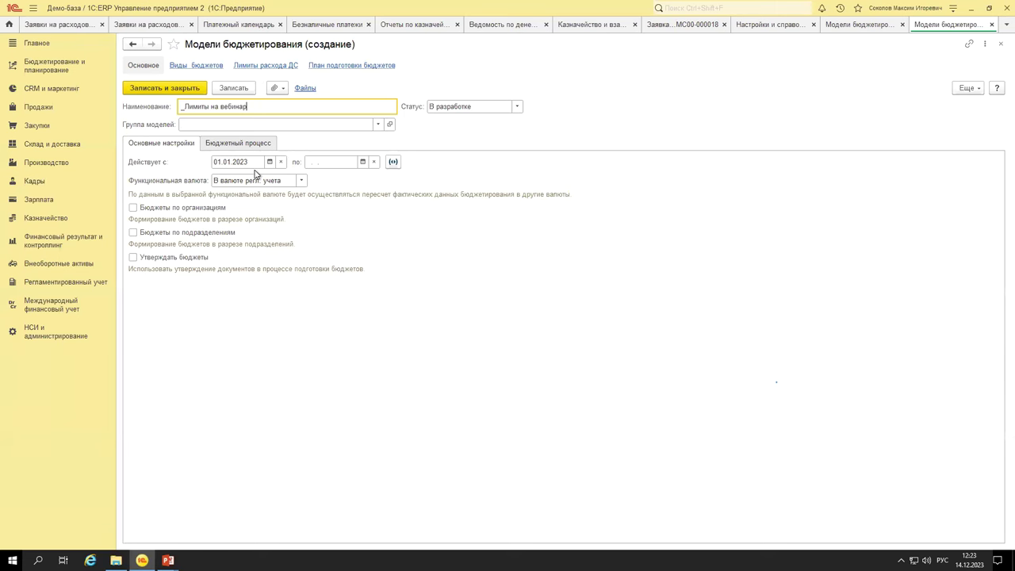
# Enable budgets by organization, set the model's status to «Действует», save it and open its budget types.
pyautogui.click(179, 209)
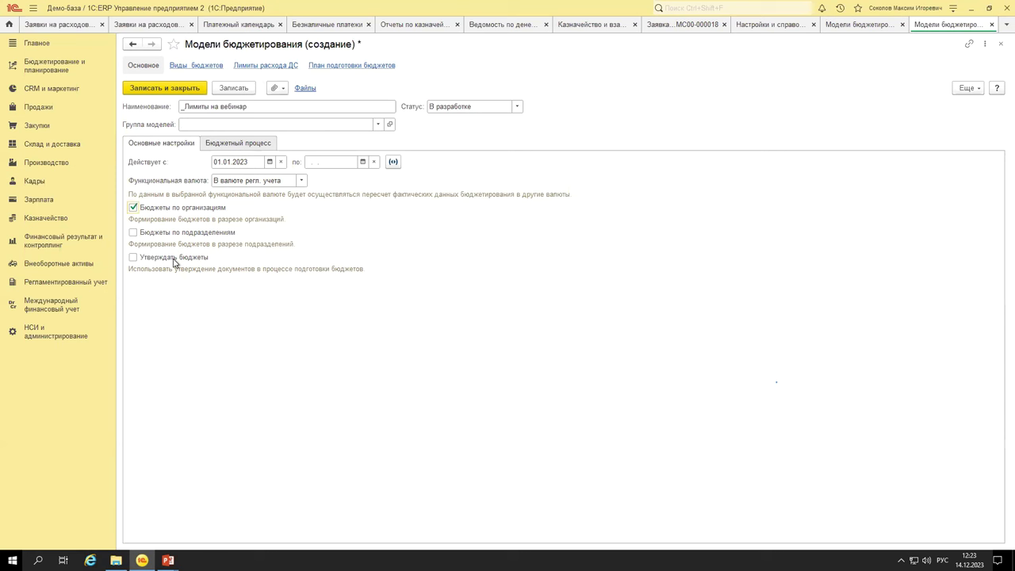
pyautogui.click(494, 104)
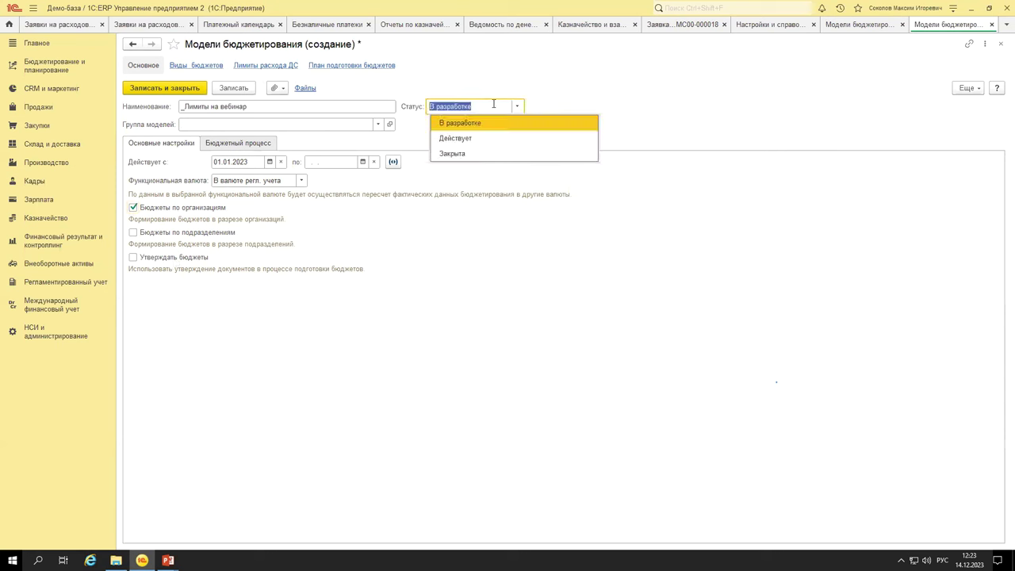
pyautogui.click(470, 139)
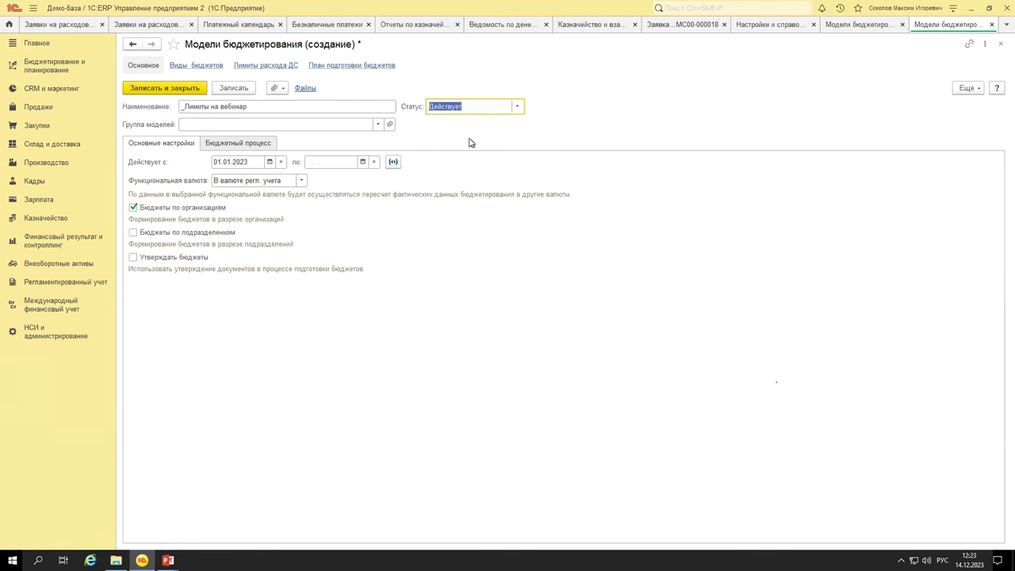
pyautogui.click(253, 144)
pyautogui.click(156, 144)
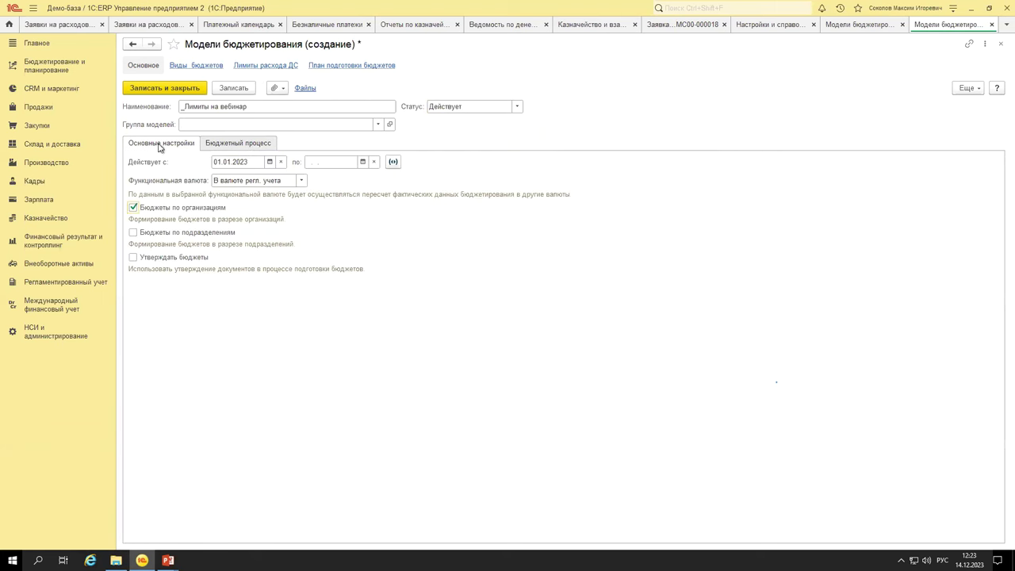
pyautogui.click(227, 89)
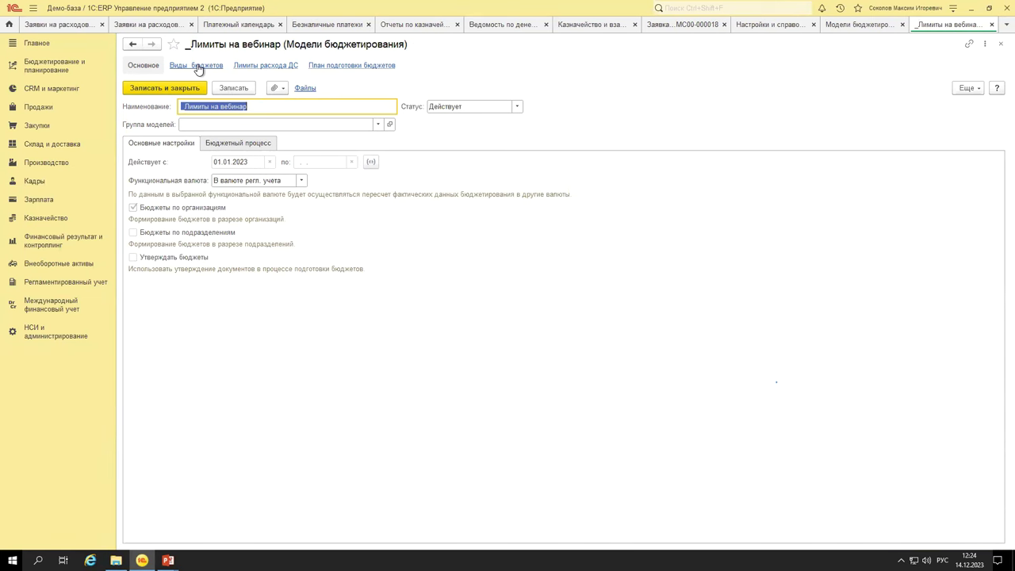
pyautogui.click(198, 69)
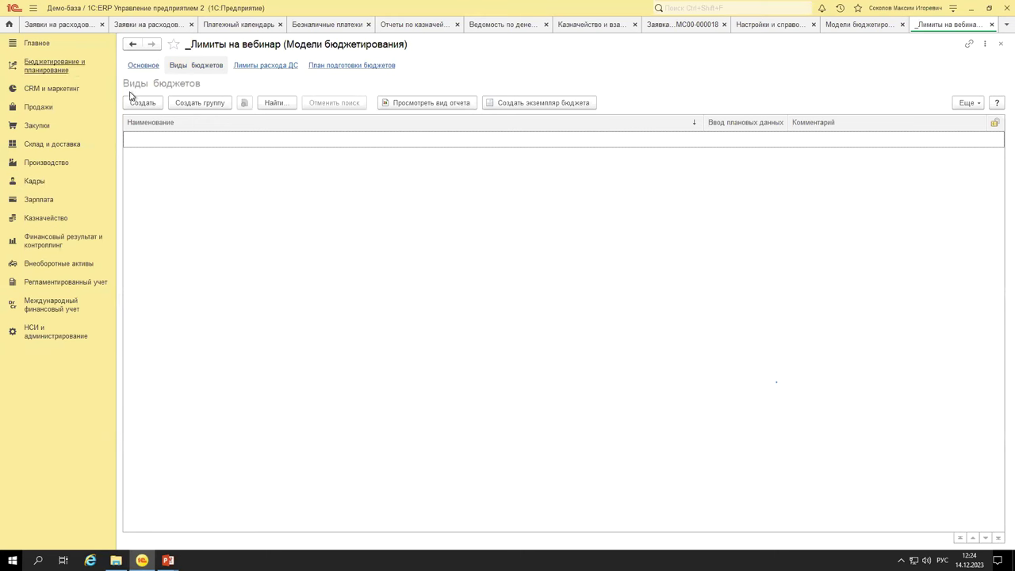
# Look over the budgeting settings and reference lists, and return to the budget types of the «_Лимиты на вебинар» model.
pyautogui.click(59, 65)
pyautogui.click(147, 88)
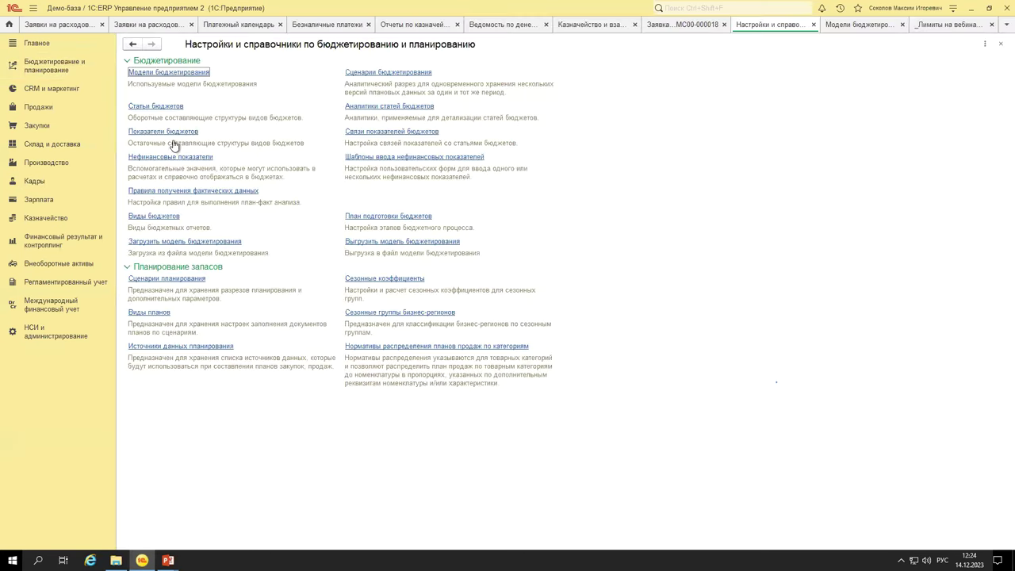
pyautogui.click(943, 25)
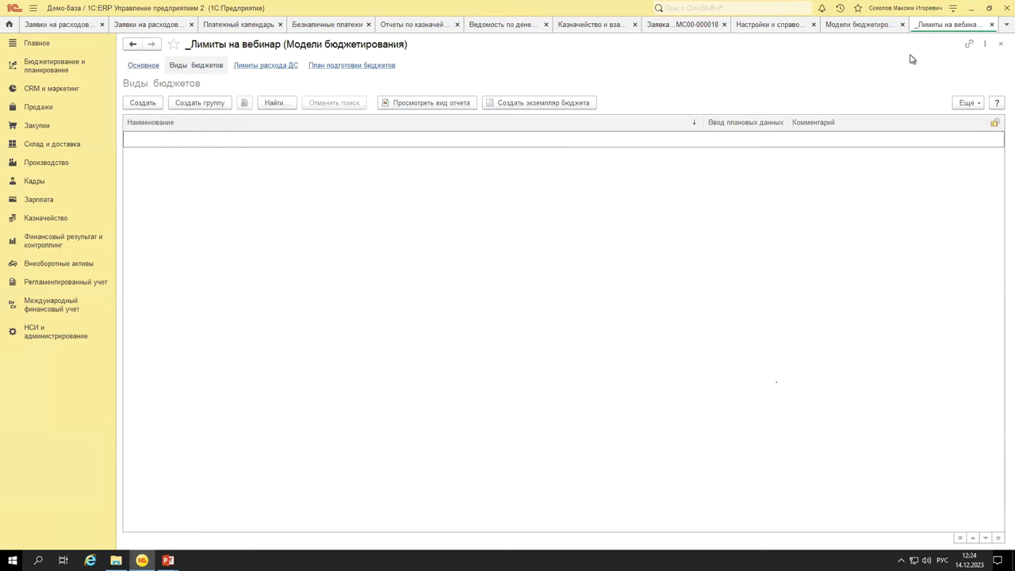
# Create a budget type named «_Форма для лимитов» and add a table to its structure.
pyautogui.click(142, 100)
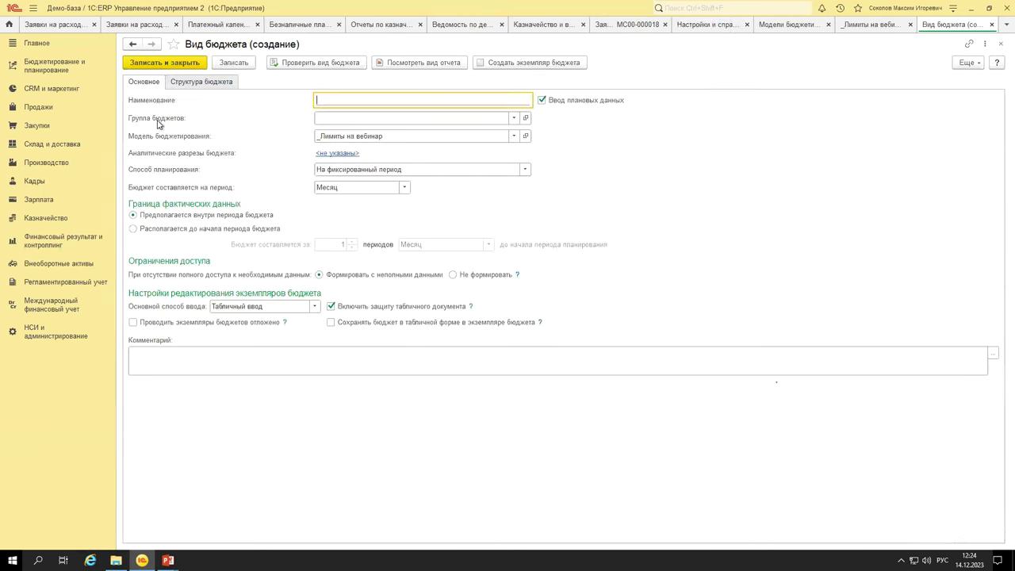
pyautogui.write('_Форма для лимитов')
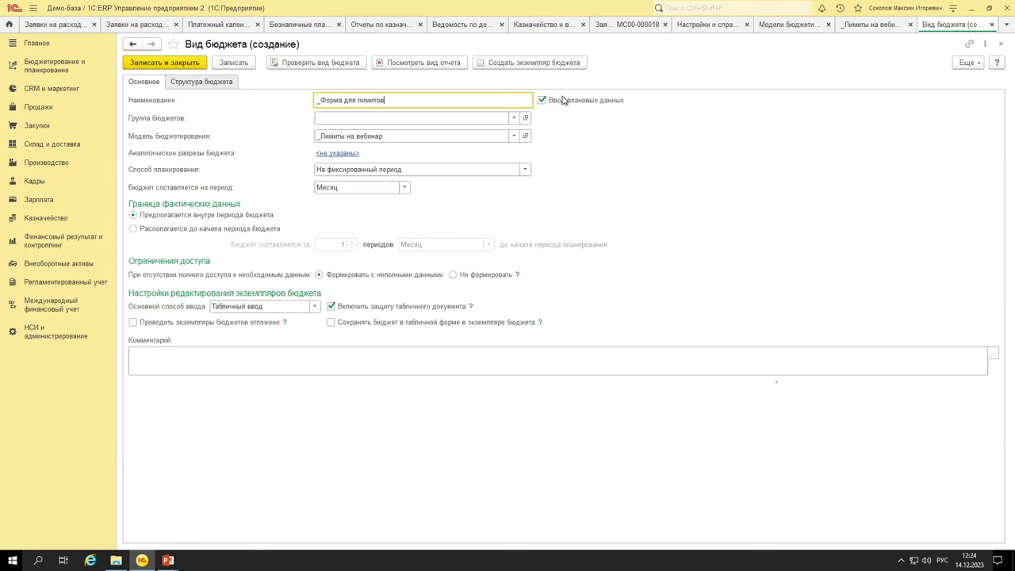
pyautogui.click(194, 83)
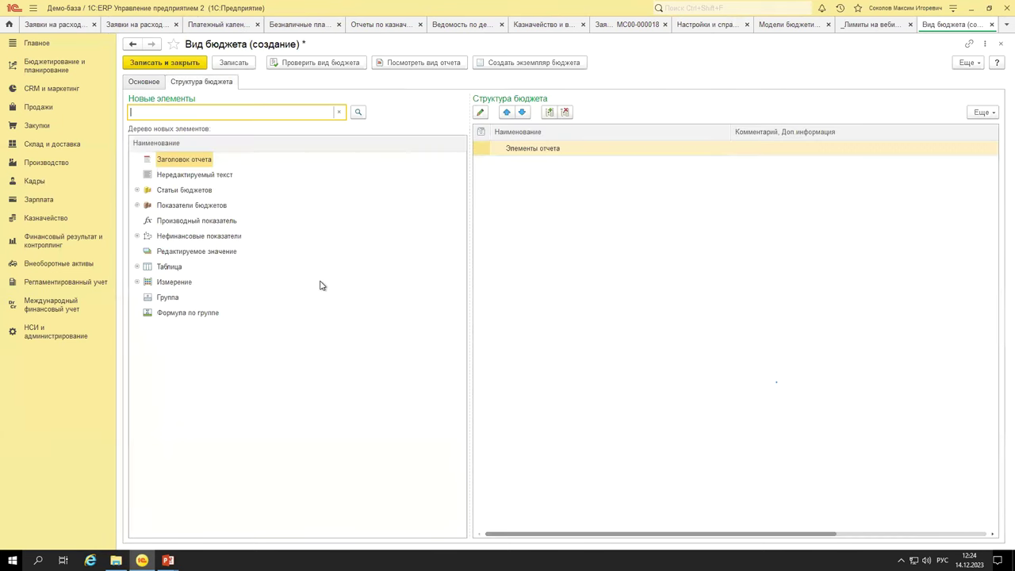
pyautogui.moveTo(159, 270); pyautogui.dragTo(609, 271)
pyautogui.click(763, 368)
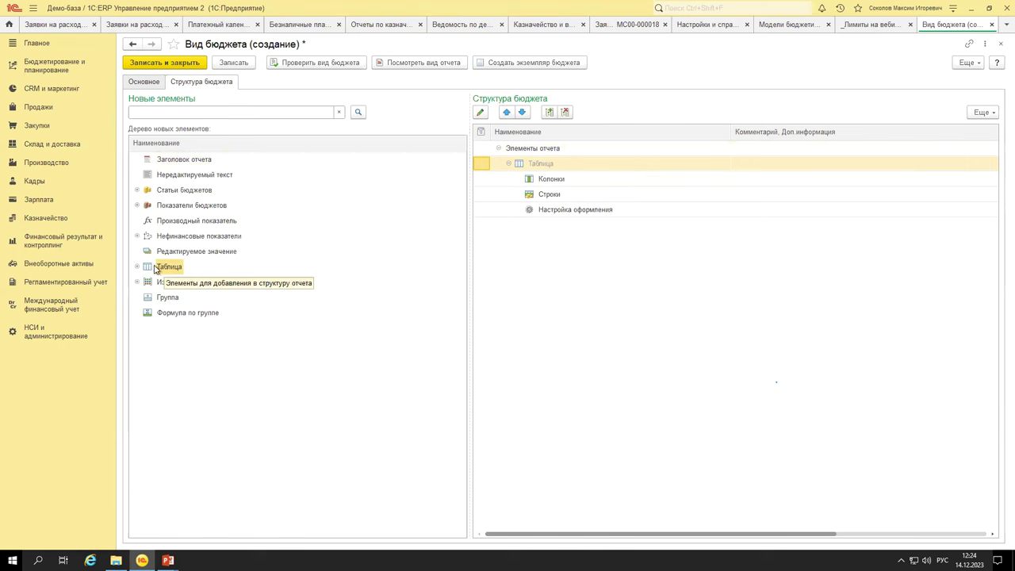
# Add the «Оплата сырья, товаров, работ, услуг» budget item from «Основная модель», «Движения денежных средств», to the table's rows.
pyautogui.click(155, 192)
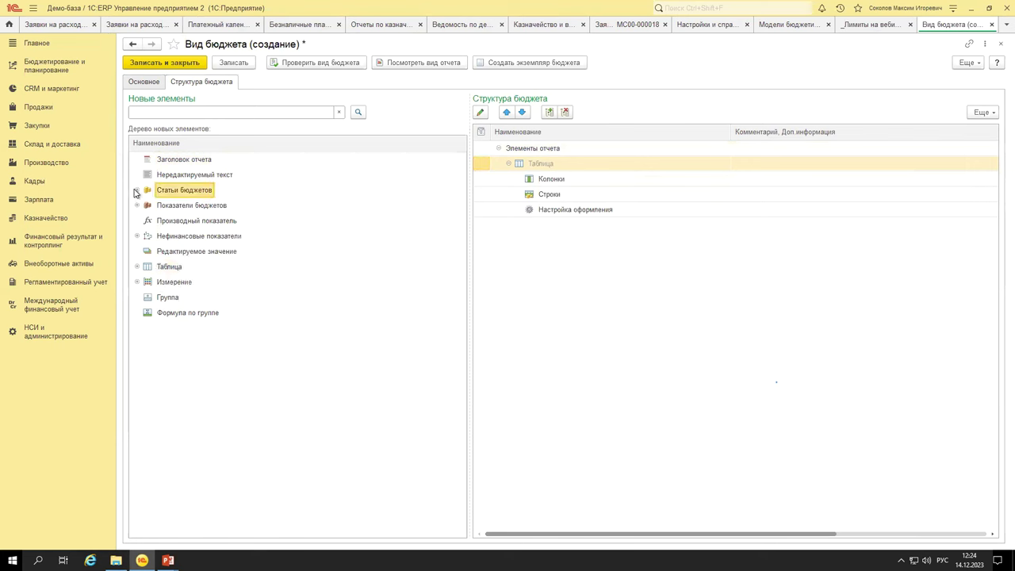
pyautogui.click(137, 191)
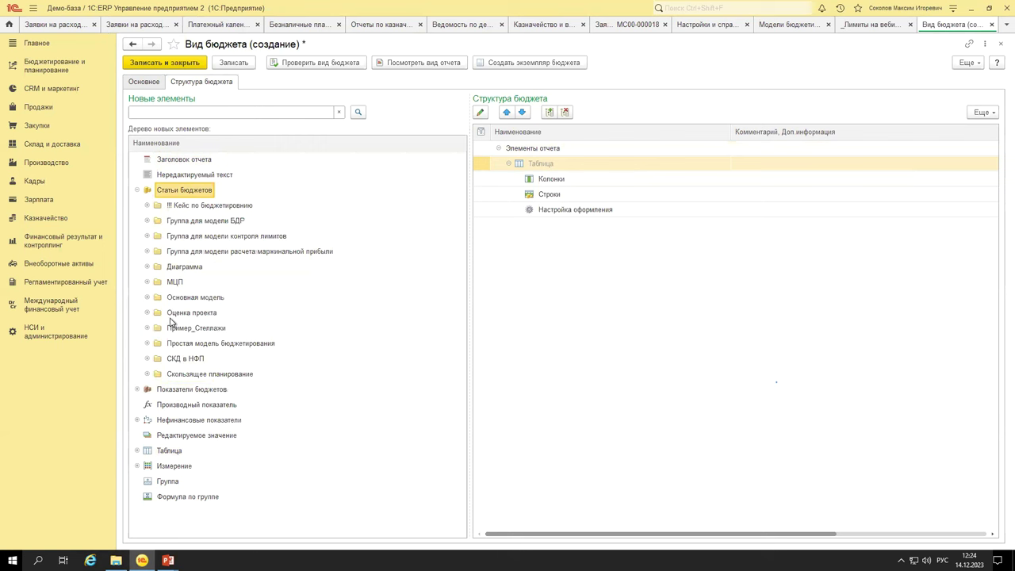
pyautogui.click(161, 298)
pyautogui.click(147, 298)
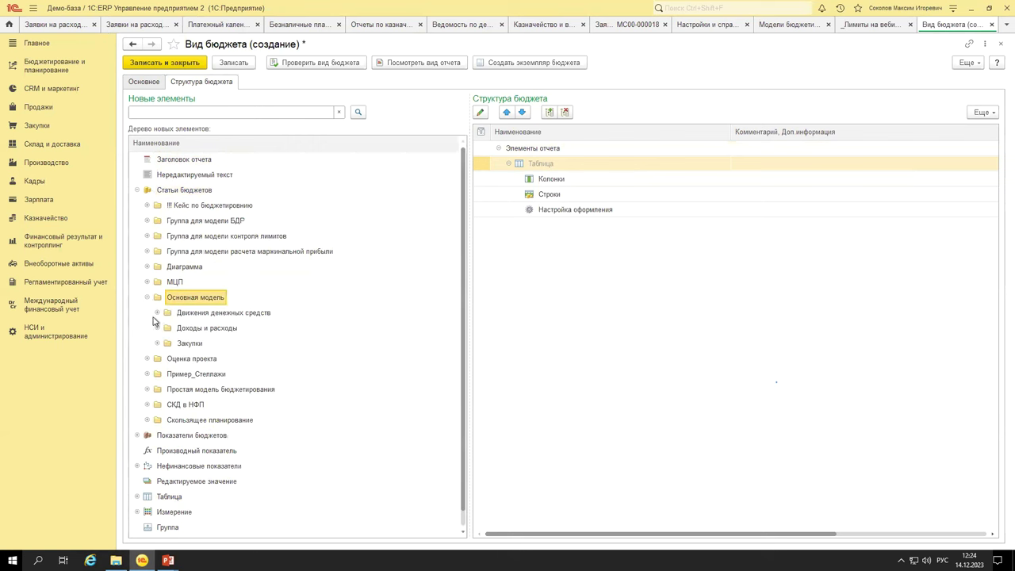
pyautogui.click(157, 314)
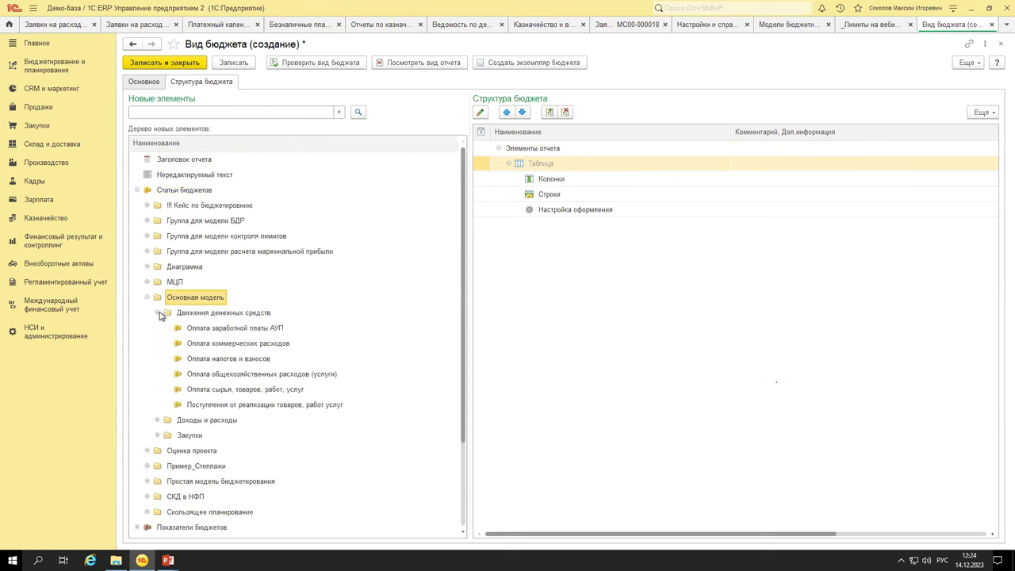
pyautogui.click(222, 392)
pyautogui.moveTo(222, 392); pyautogui.dragTo(553, 196)
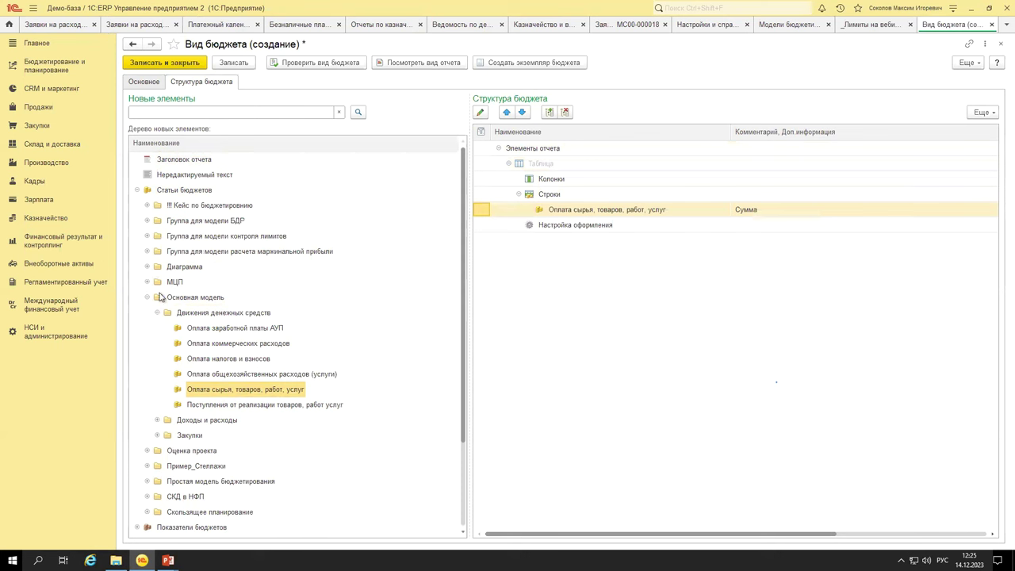
pyautogui.click(158, 312)
pyautogui.click(147, 297)
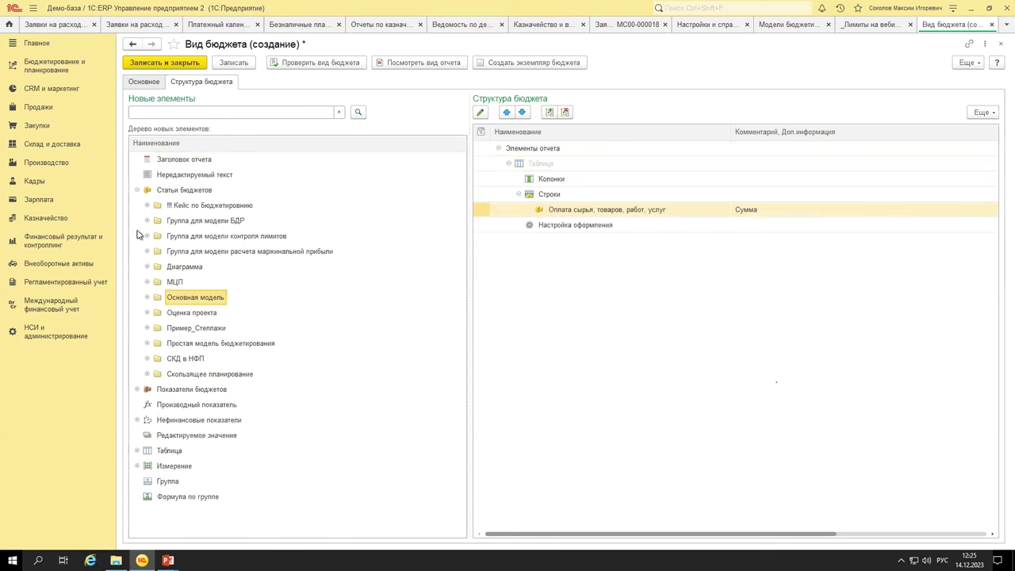
pyautogui.click(137, 191)
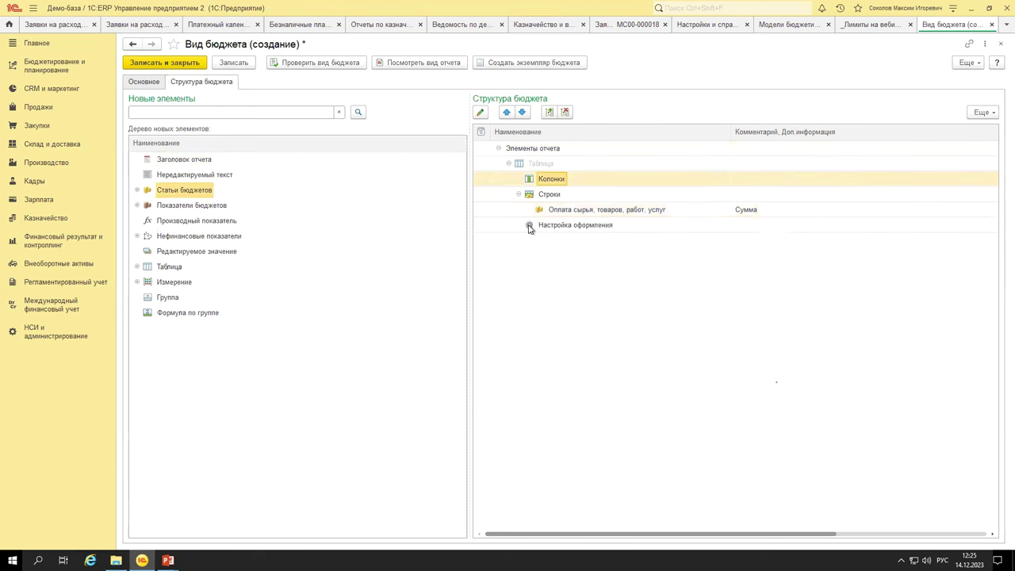
# Try adding the «Контрагенты» dimension with fixed values under the payment item, and delete it from the budget structure.
pyautogui.click(553, 181)
pyautogui.click(500, 214)
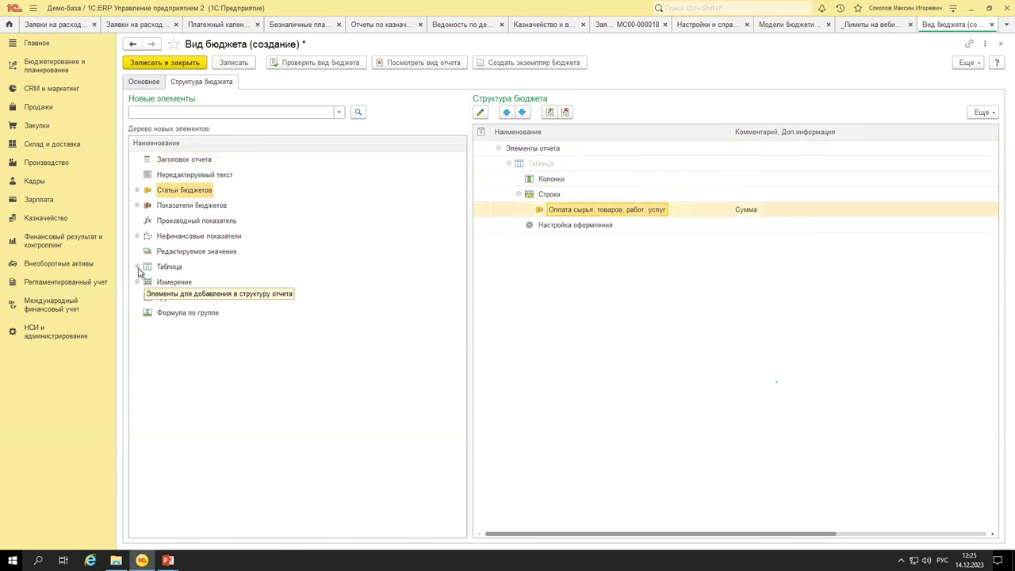
pyautogui.click(137, 282)
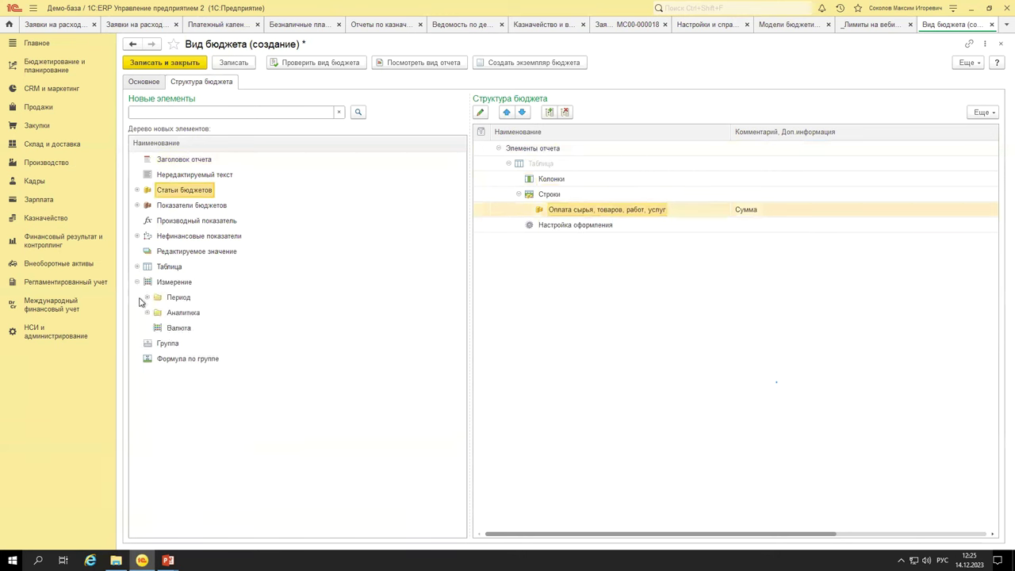
pyautogui.click(146, 314)
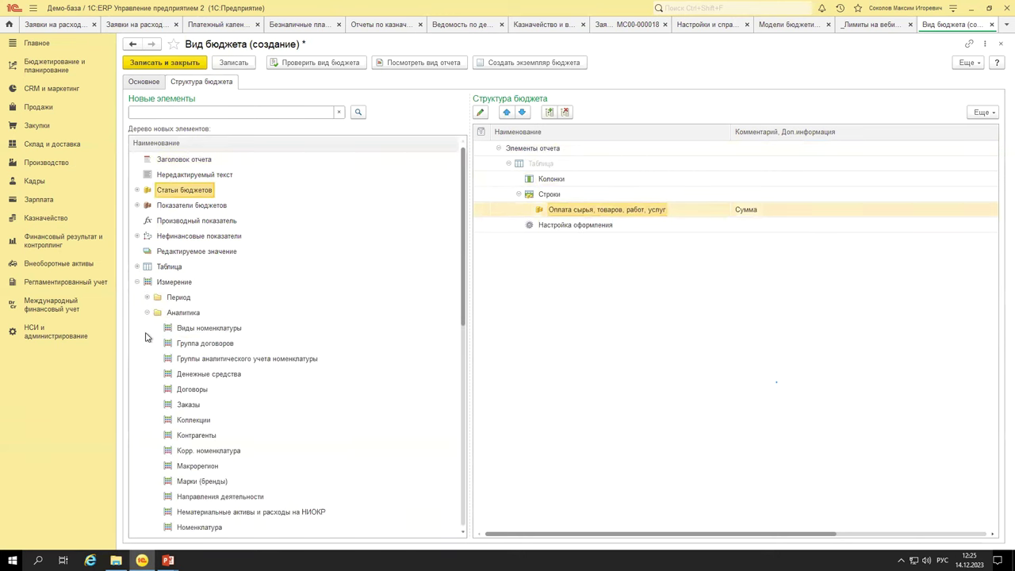
pyautogui.click(196, 438)
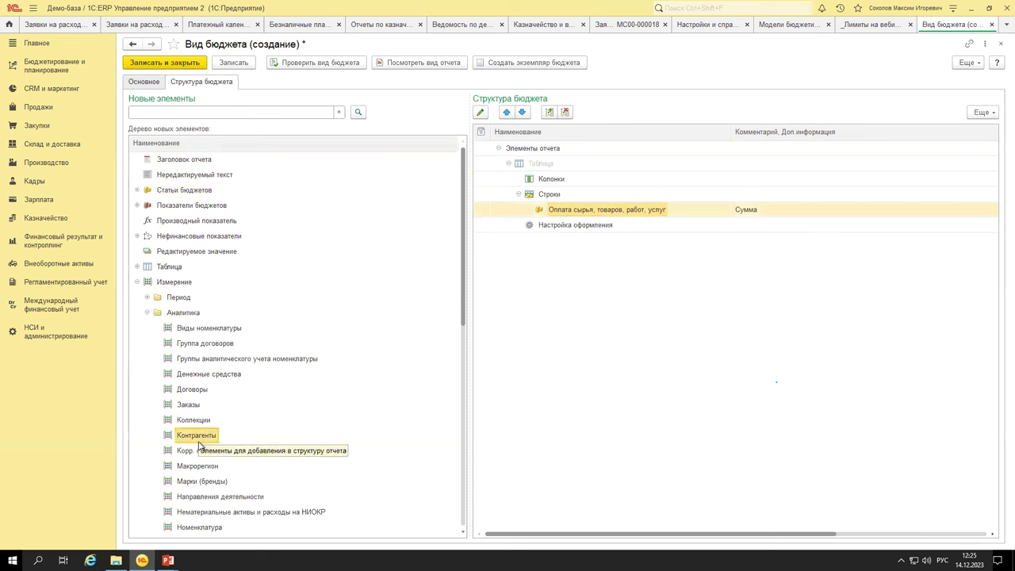
pyautogui.scroll(-1, 199, 439)
pyautogui.moveTo(199, 389); pyautogui.dragTo(583, 220)
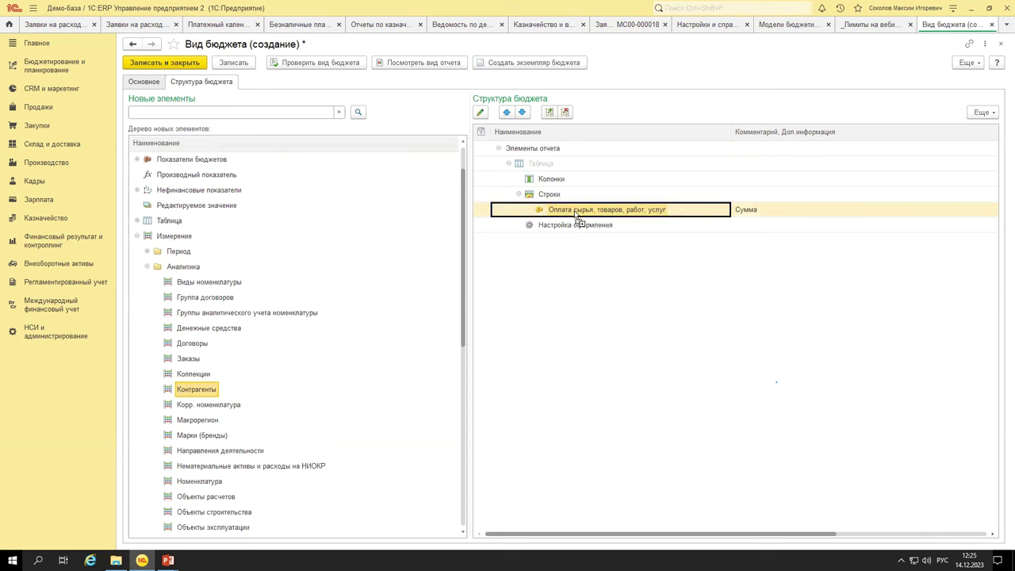
pyautogui.click(221, 150)
pyautogui.click(238, 176)
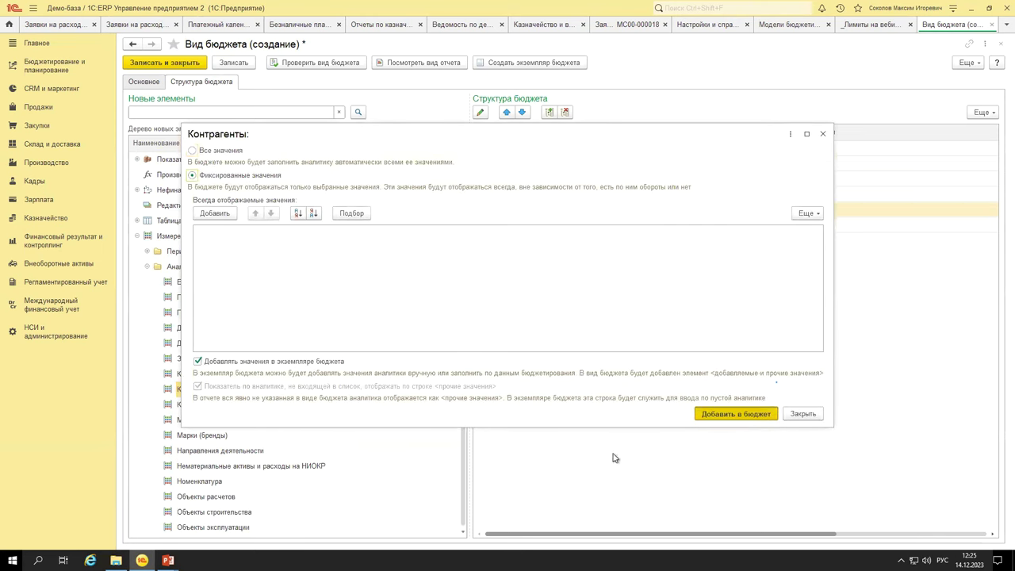
pyautogui.hotkey('ctrl', 'Return')
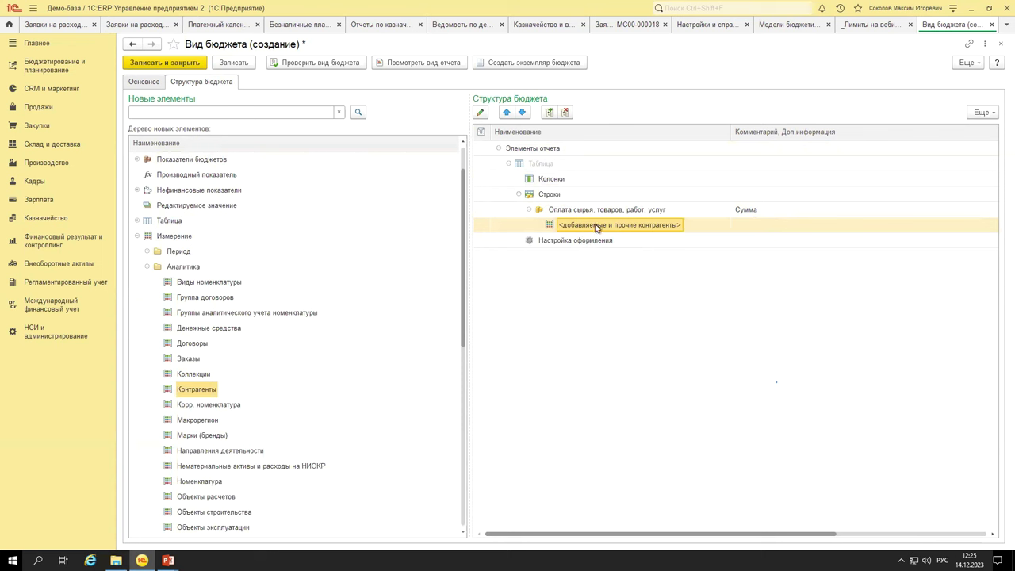
pyautogui.press('Delete')
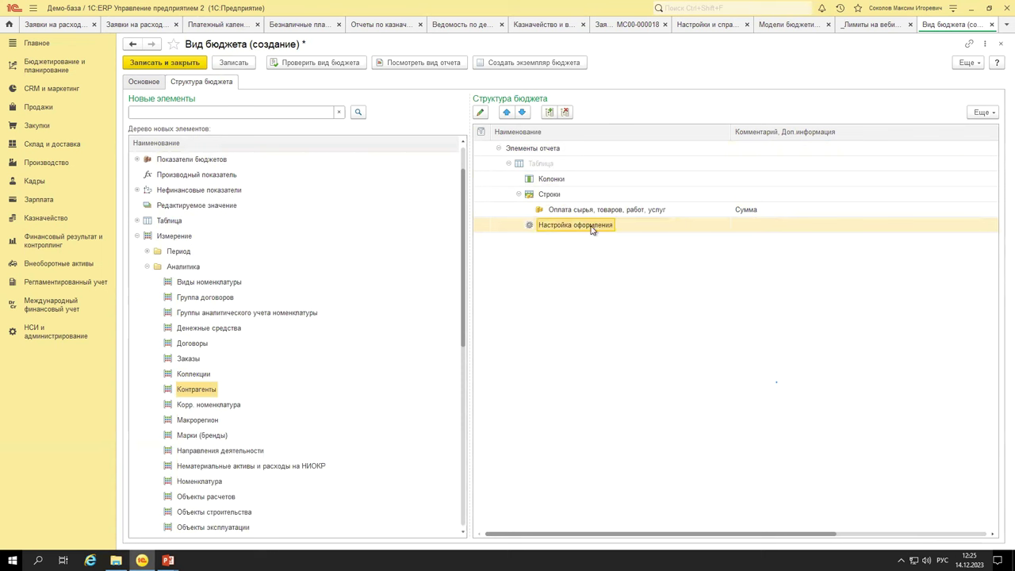
# Add the «Месяц» period dimension to the table's columns and save the budget type.
pyautogui.click(146, 267)
pyautogui.click(146, 297)
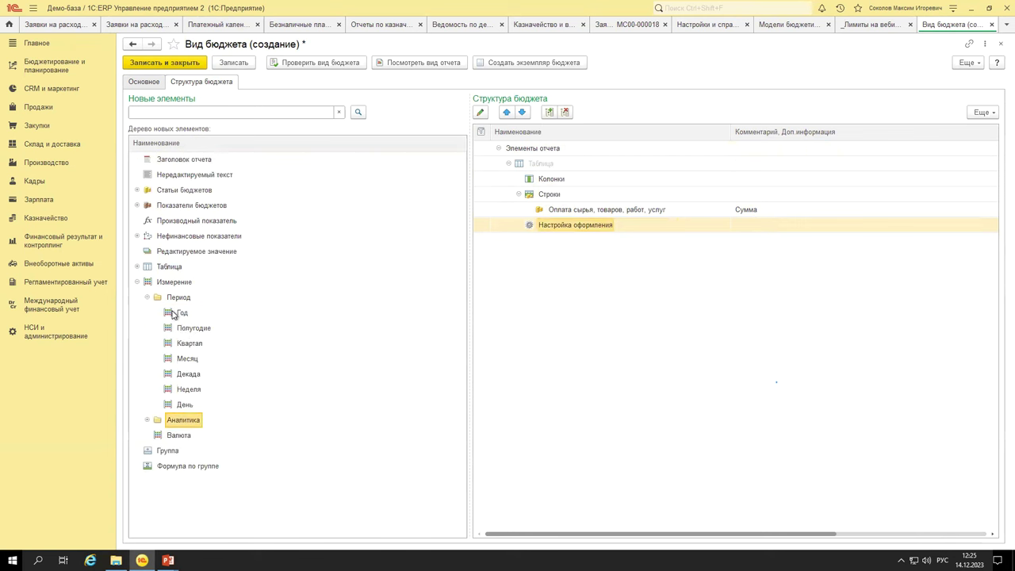
pyautogui.click(189, 360)
pyautogui.moveTo(498, 262); pyautogui.dragTo(560, 190)
pyautogui.click(708, 392)
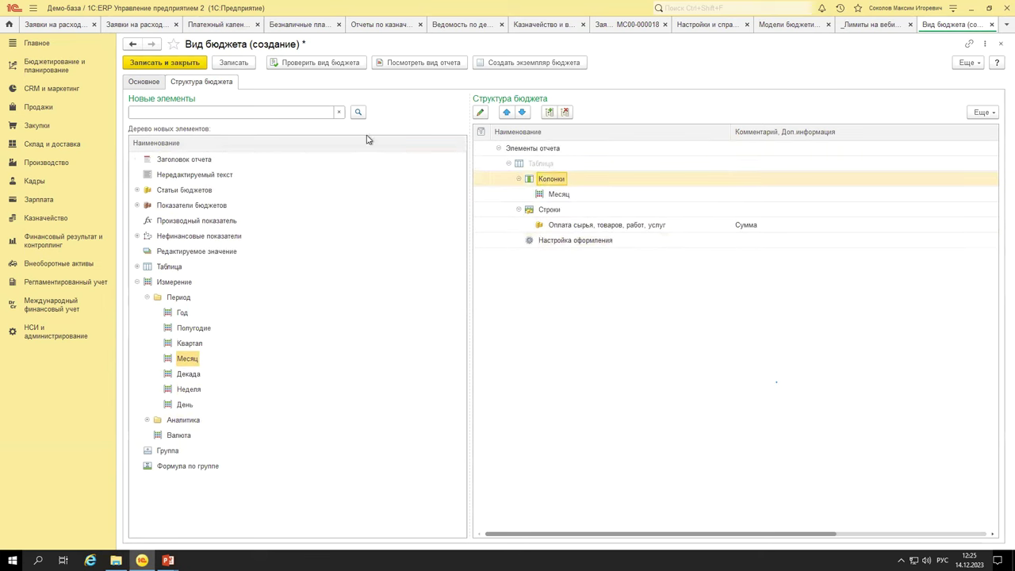
pyautogui.click(232, 64)
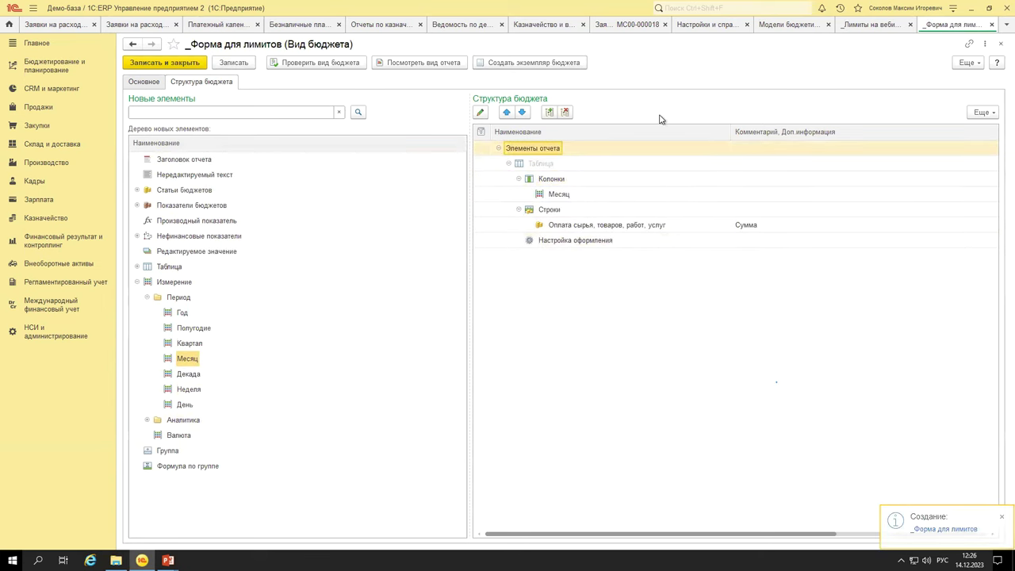
# Create a budget instance from «_Форма для лимитов» with the scenario «Основной помесячный план» and the organization «Металл-Сервис».
pyautogui.click(532, 64)
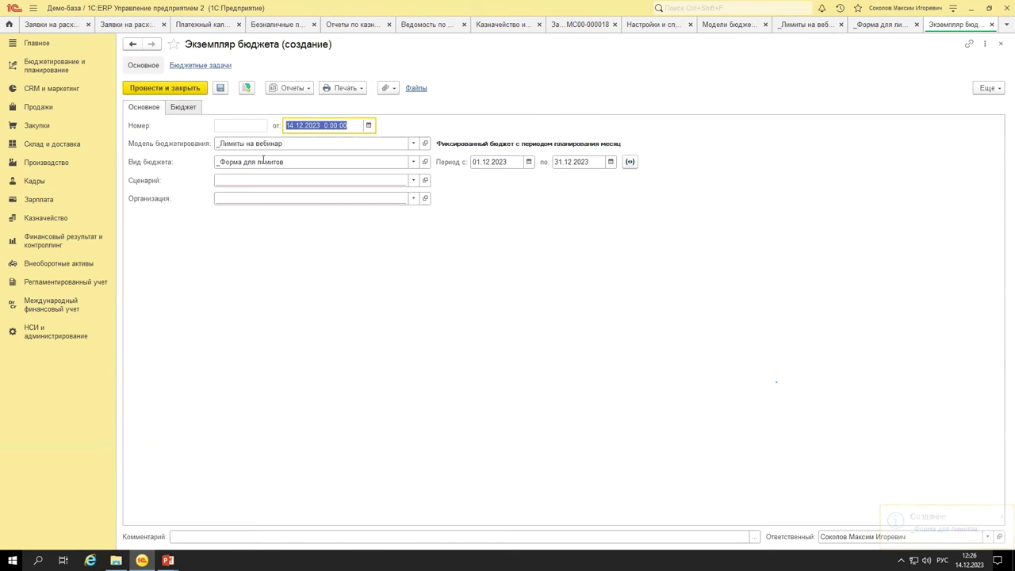
pyautogui.click(273, 180)
pyautogui.click(272, 196)
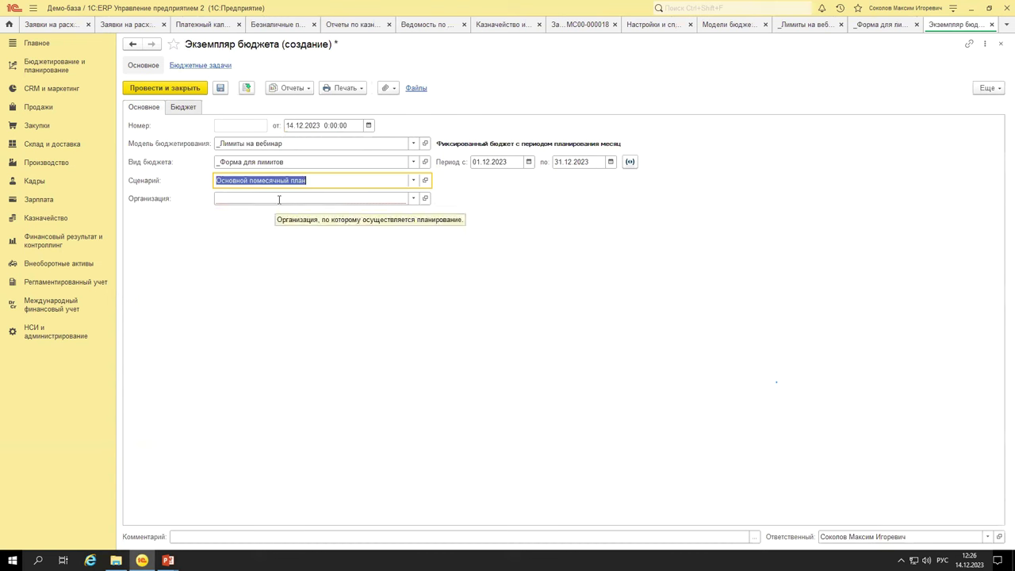
pyautogui.click(272, 198)
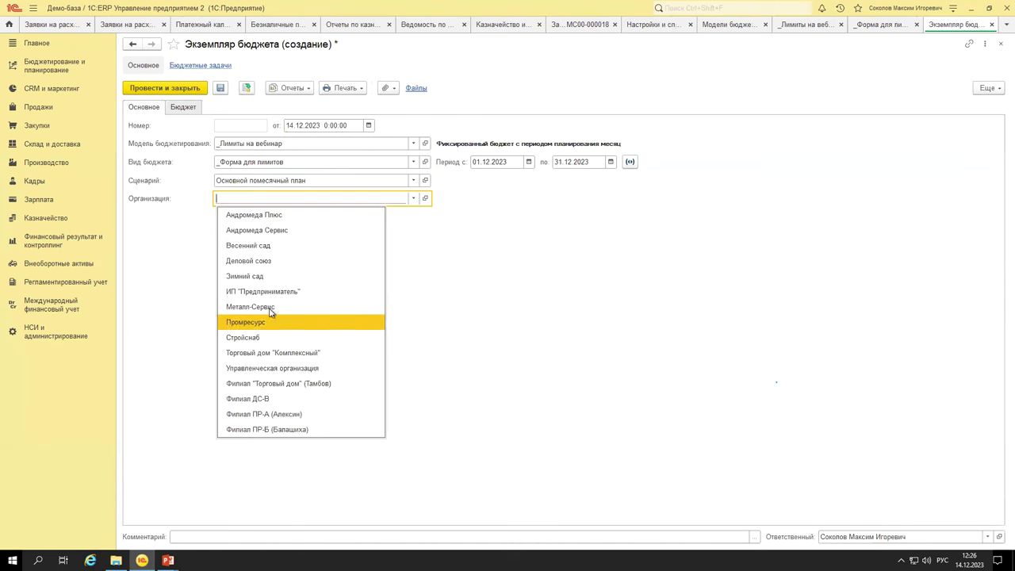
pyautogui.click(312, 320)
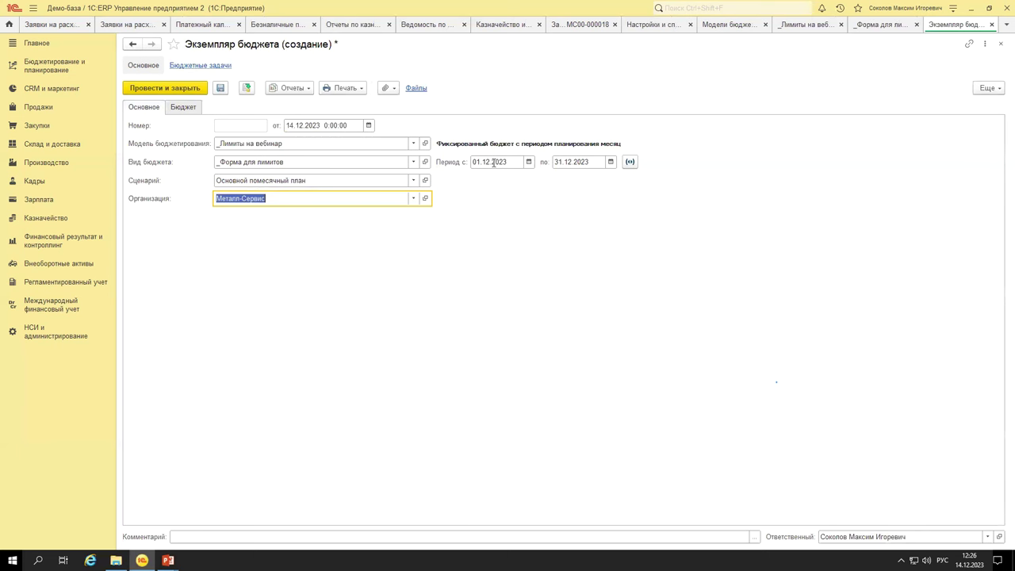
# Enter 100 000 000 for «Оплата сырья, товаров, работ, услуг» in December 2023 and post the budget instance.
pyautogui.click(186, 108)
pyautogui.click(363, 167)
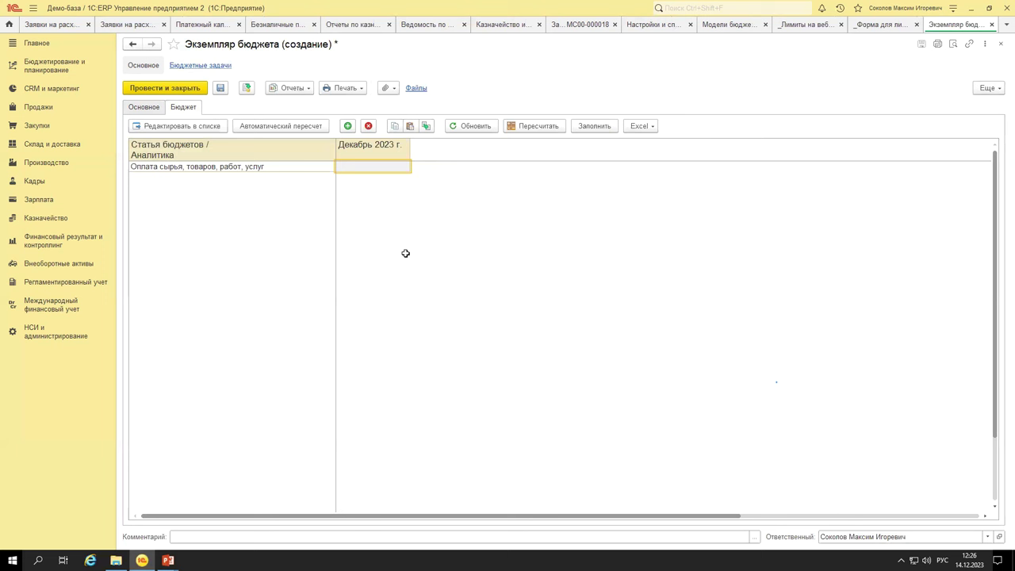
pyautogui.write('100 000 000,00')
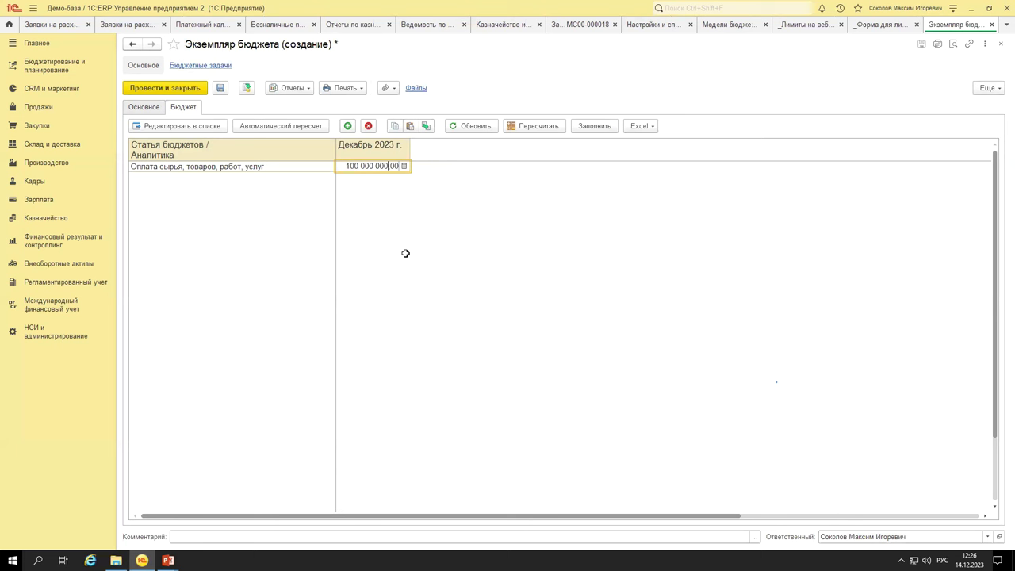
pyautogui.press('Return')
pyautogui.click(380, 240)
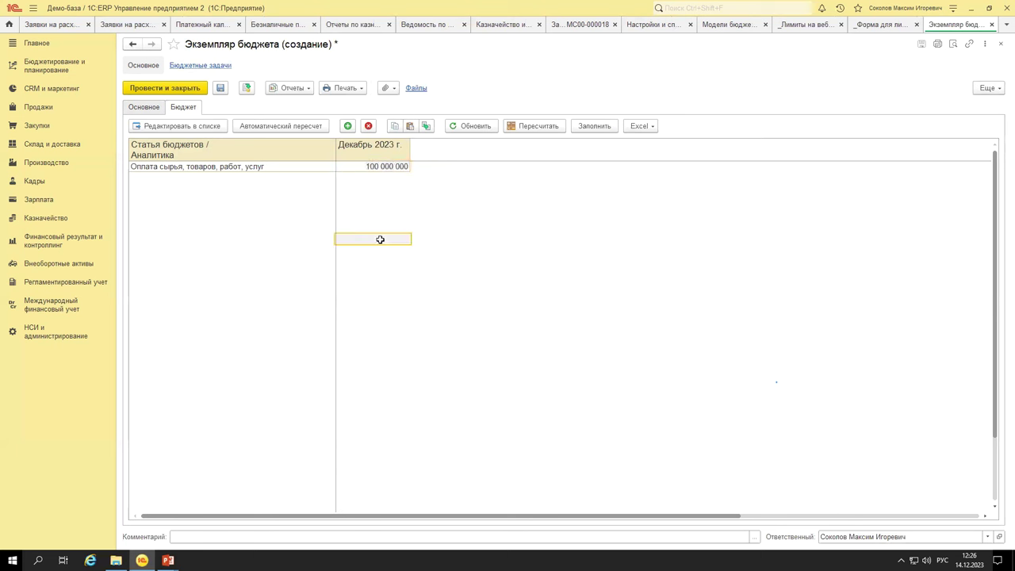
pyautogui.click(246, 88)
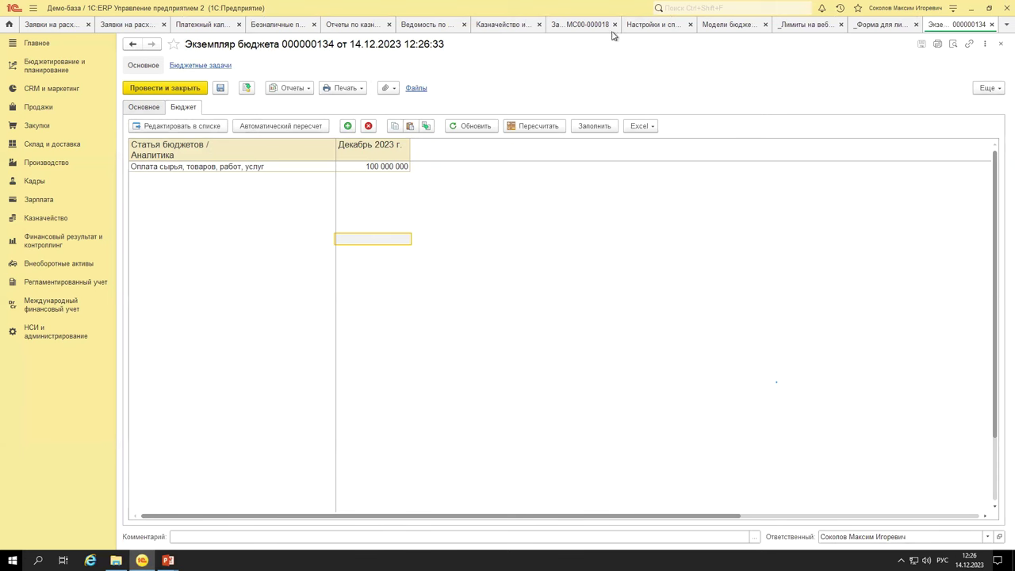
# Try to post the open 300 000 RUB cash expense request of «Металл-Сервис», clearing the messages.
pyautogui.click(571, 24)
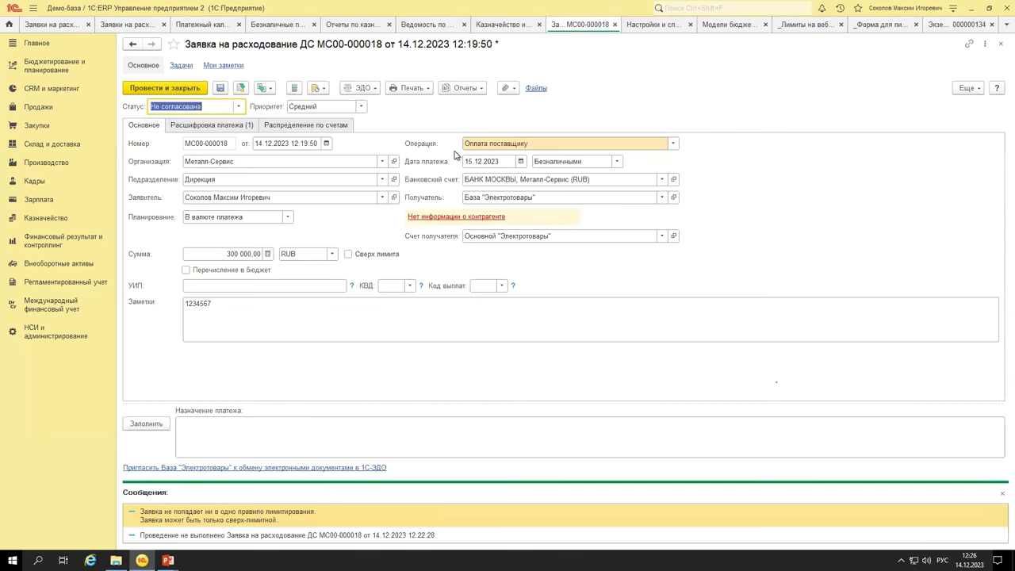
pyautogui.click(1001, 493)
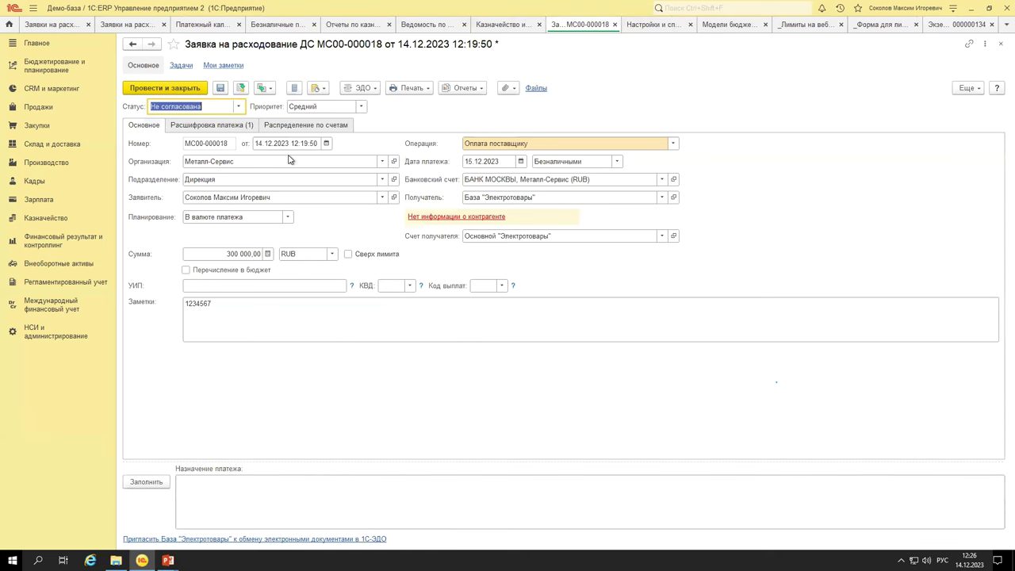
pyautogui.click(240, 88)
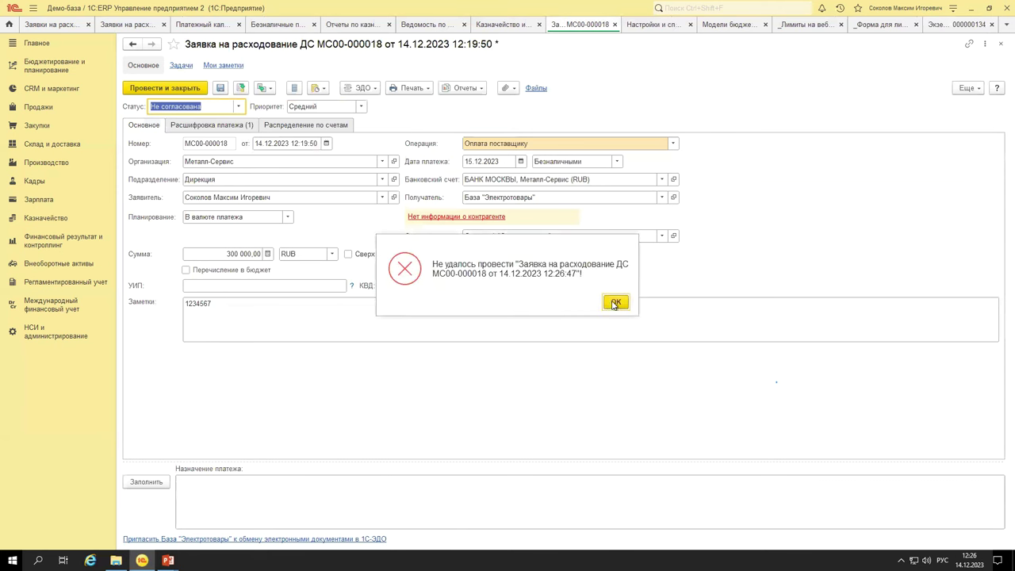
pyautogui.click(615, 303)
pyautogui.click(999, 493)
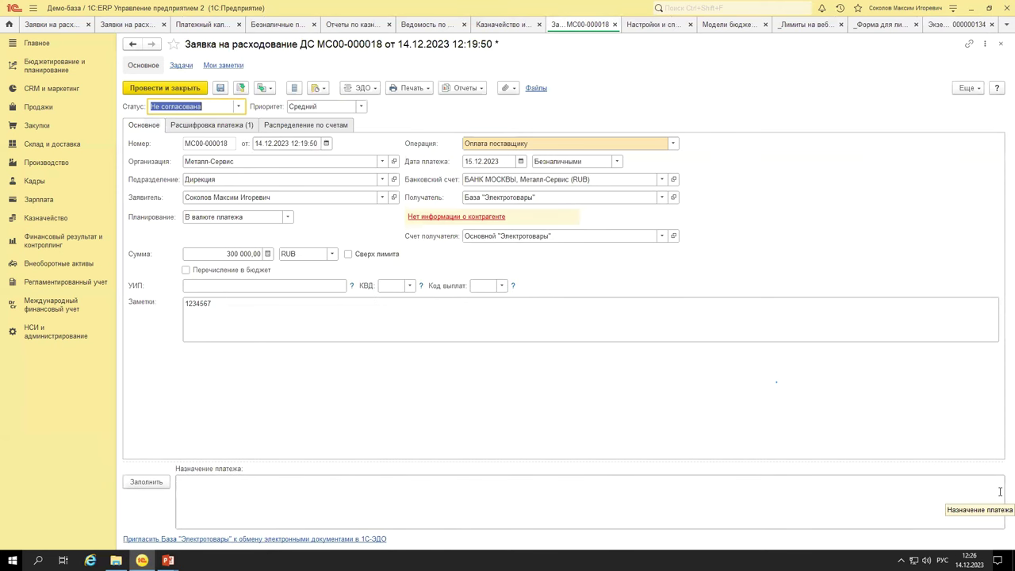
# Check the main settings of «_Форма для лимитов» and of the «_Лимиты на вебинар» model, and open the model's cash expense limit rules.
pyautogui.click(933, 29)
pyautogui.click(884, 27)
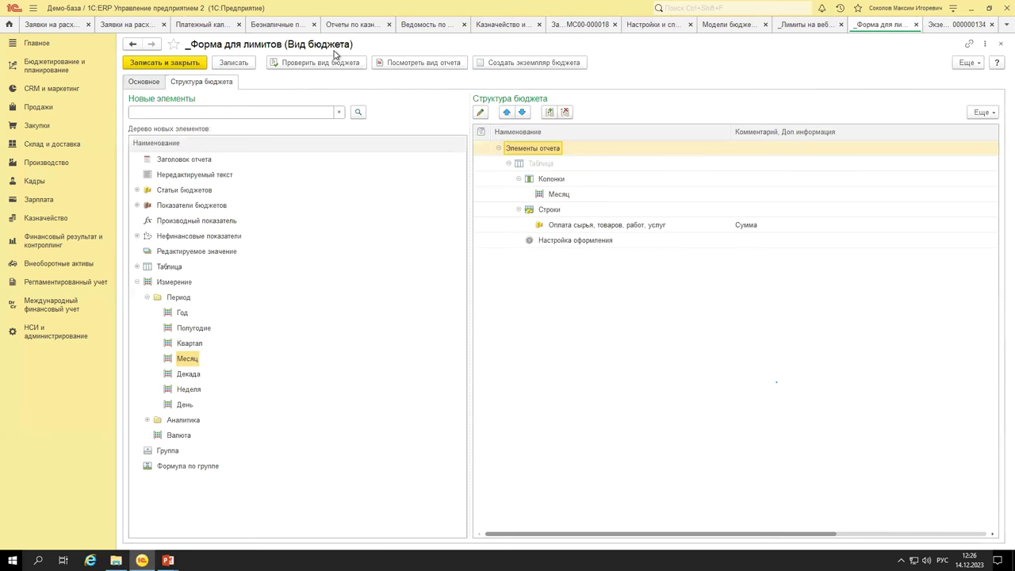
pyautogui.click(139, 84)
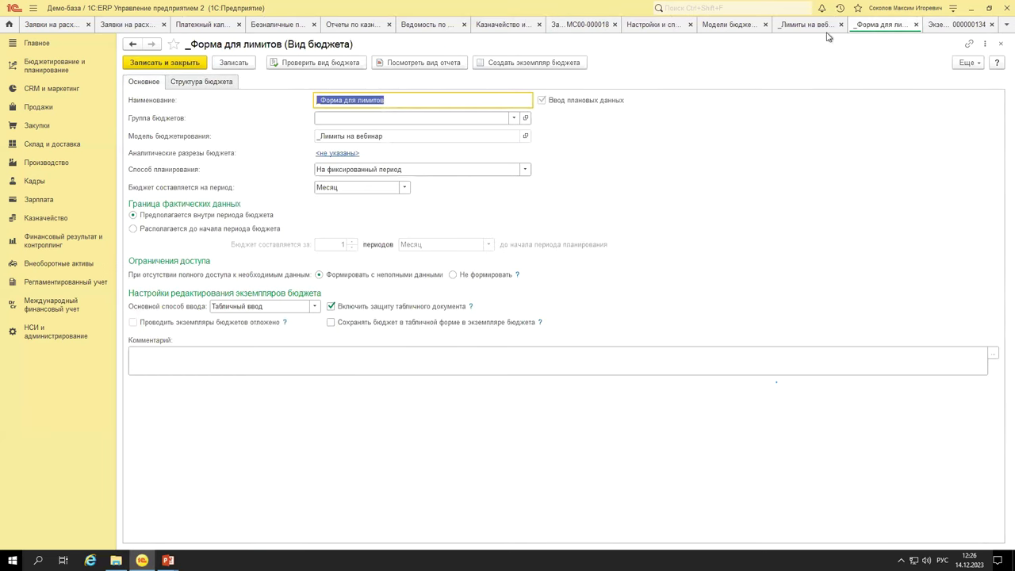
pyautogui.click(793, 28)
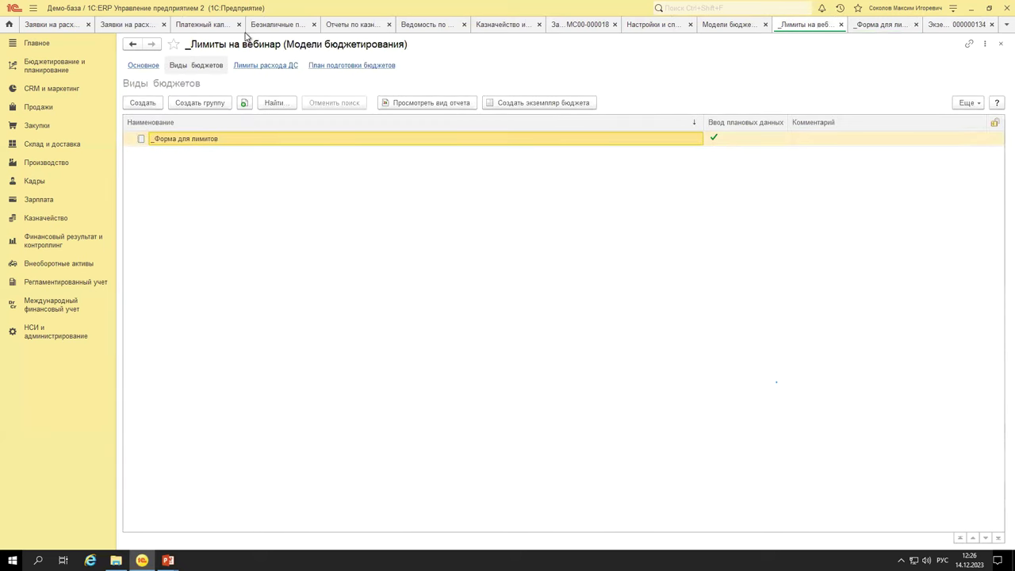
pyautogui.click(146, 66)
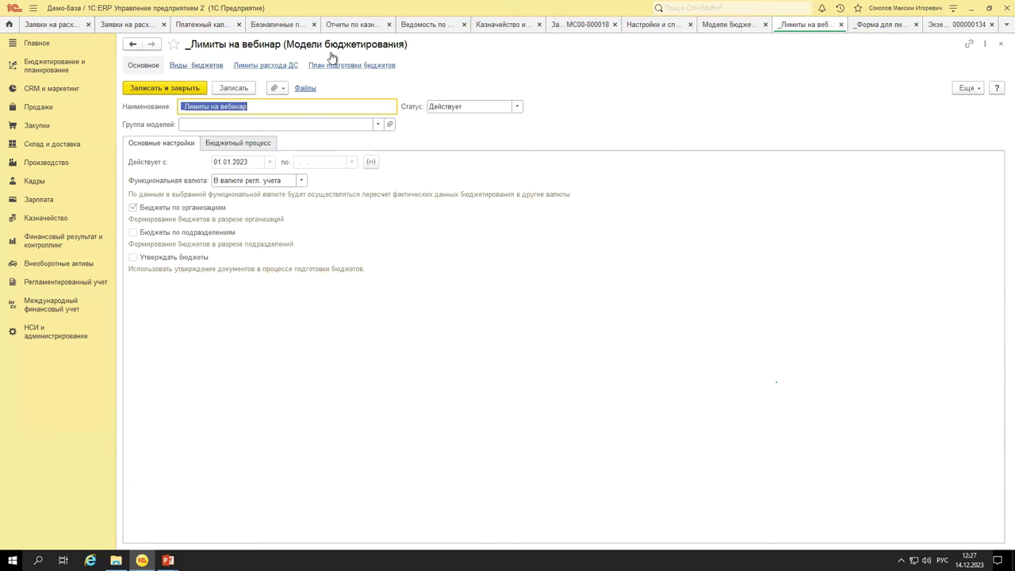
pyautogui.click(264, 69)
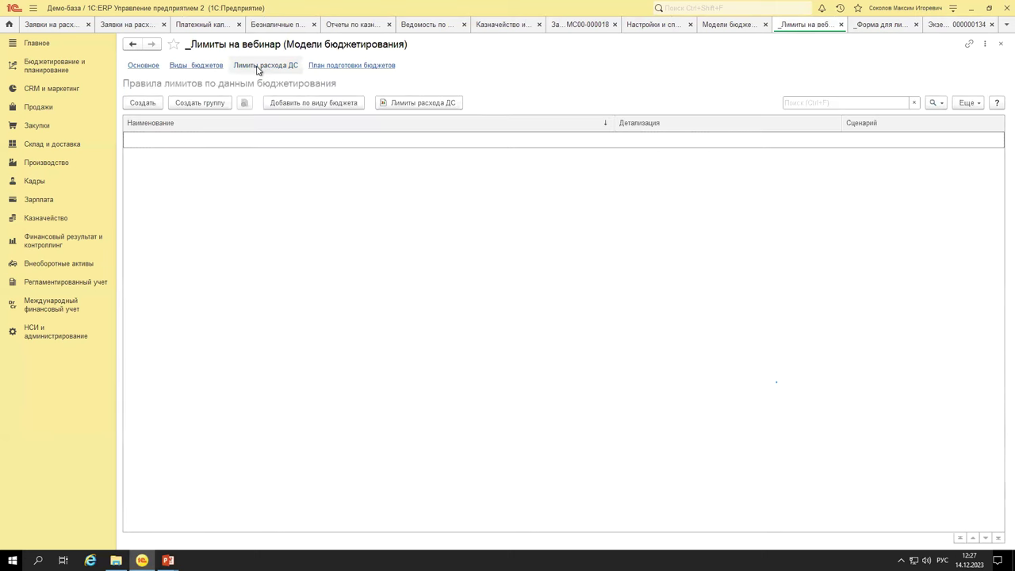
# Create a limit rule for the budget item «Оплата сырья, товаров, работ, услуг» from «Основная модель», «Движения денежных средств».
pyautogui.click(145, 105)
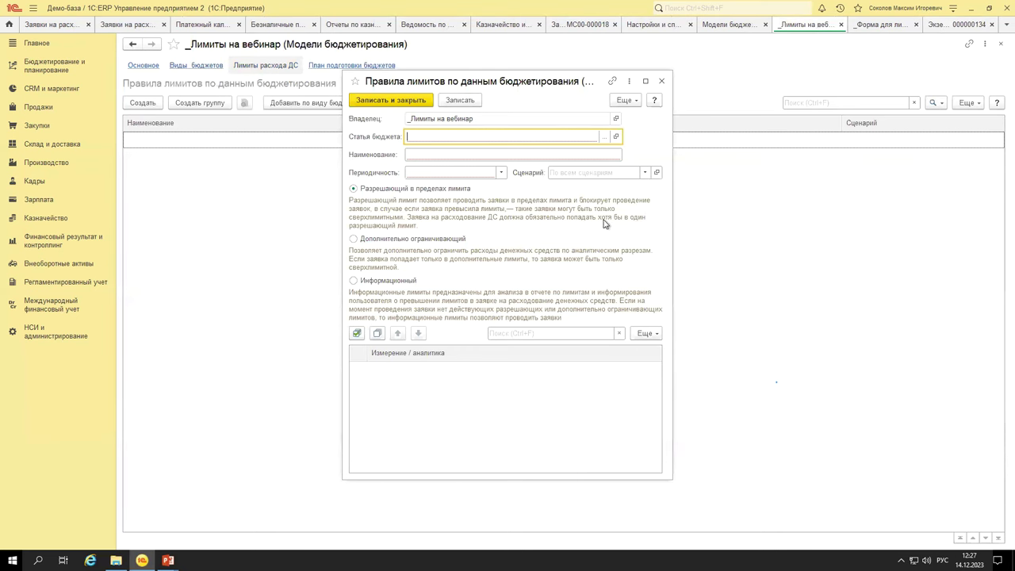
pyautogui.click(603, 138)
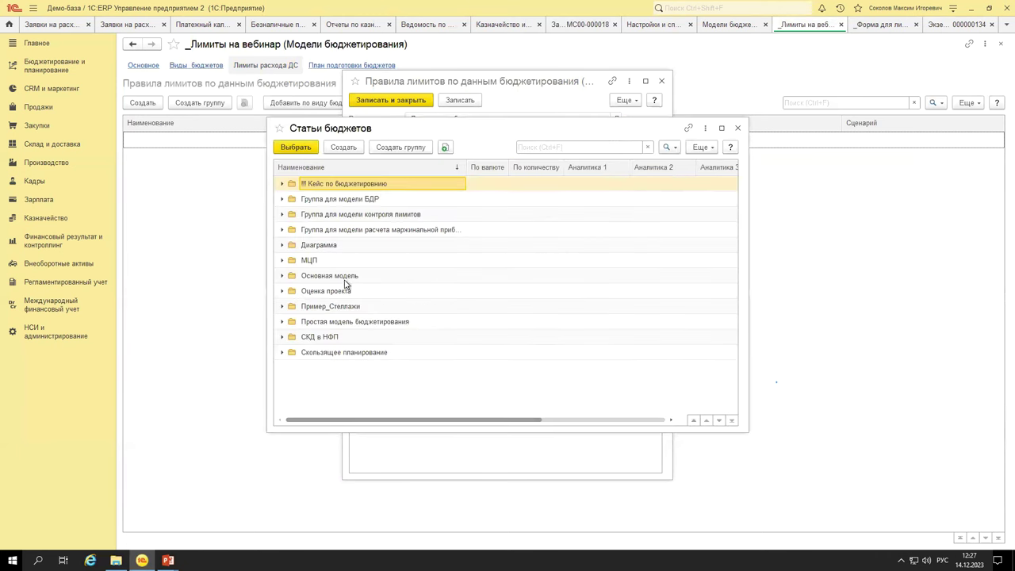
pyautogui.doubleClick(344, 278)
pyautogui.doubleClick(344, 199)
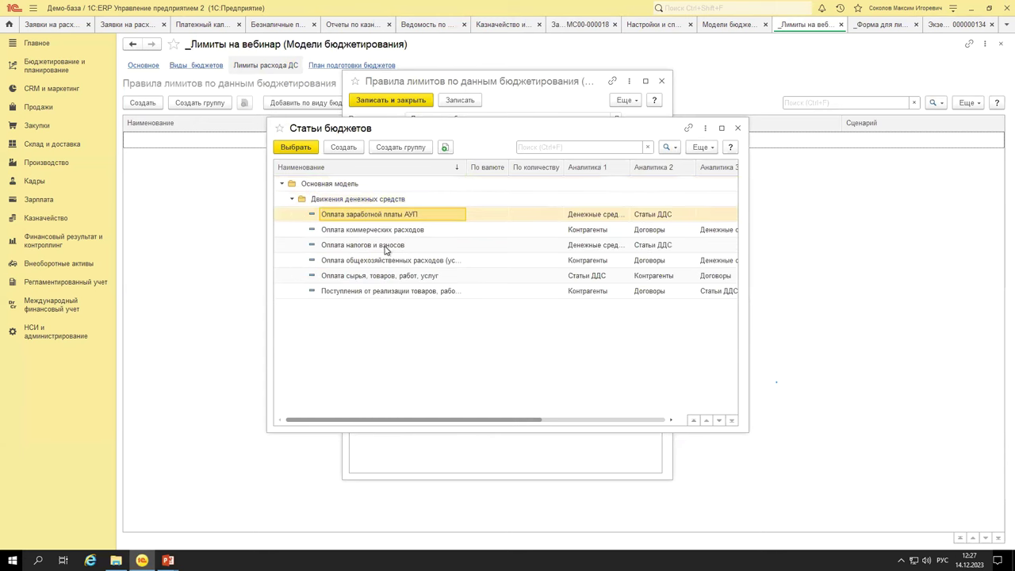
pyautogui.doubleClick(389, 277)
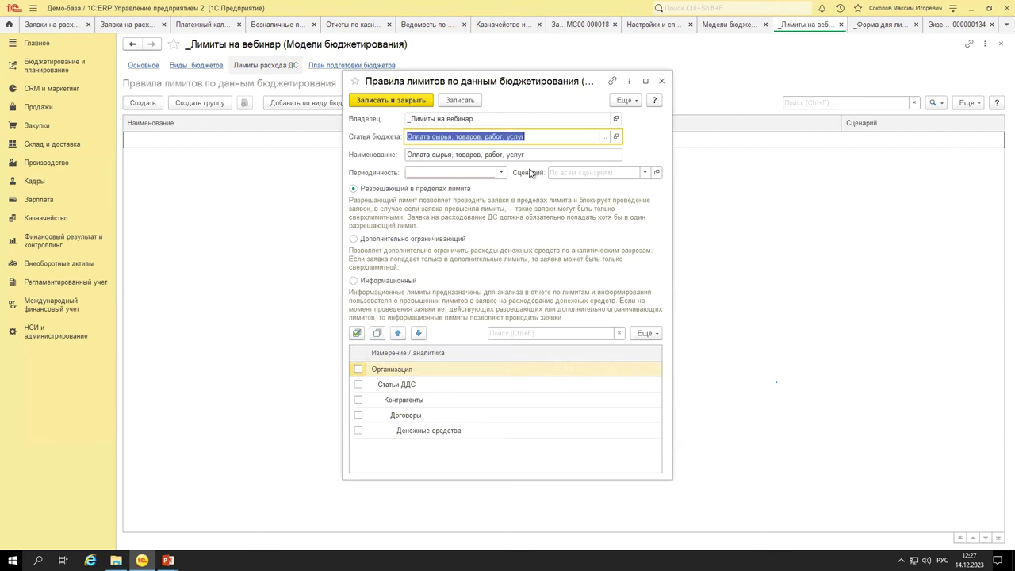
# Set the limit rule's periodicity to «Месяц» and its scenario to «Основной помесячный план».
pyautogui.click(476, 172)
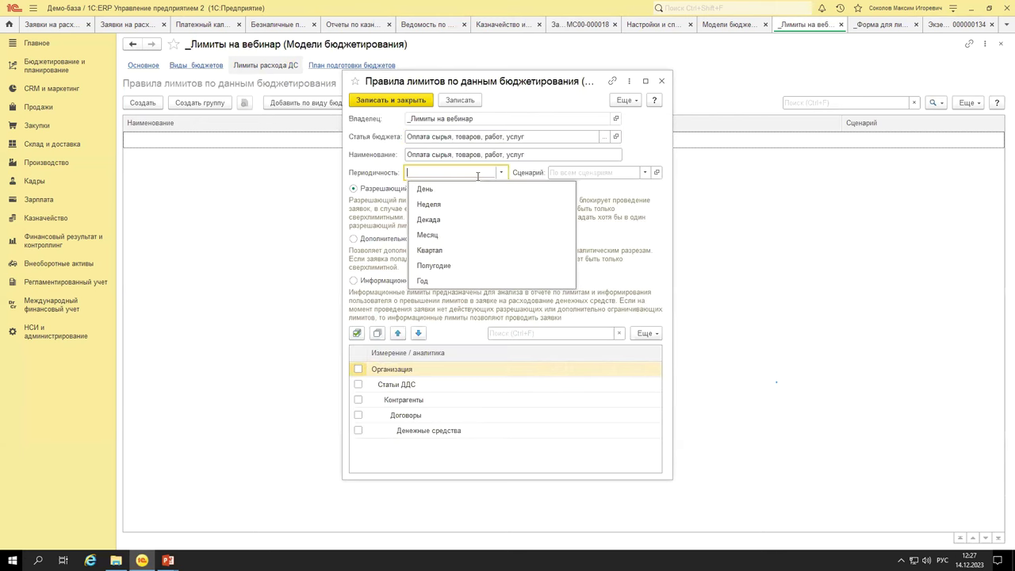
pyautogui.click(465, 235)
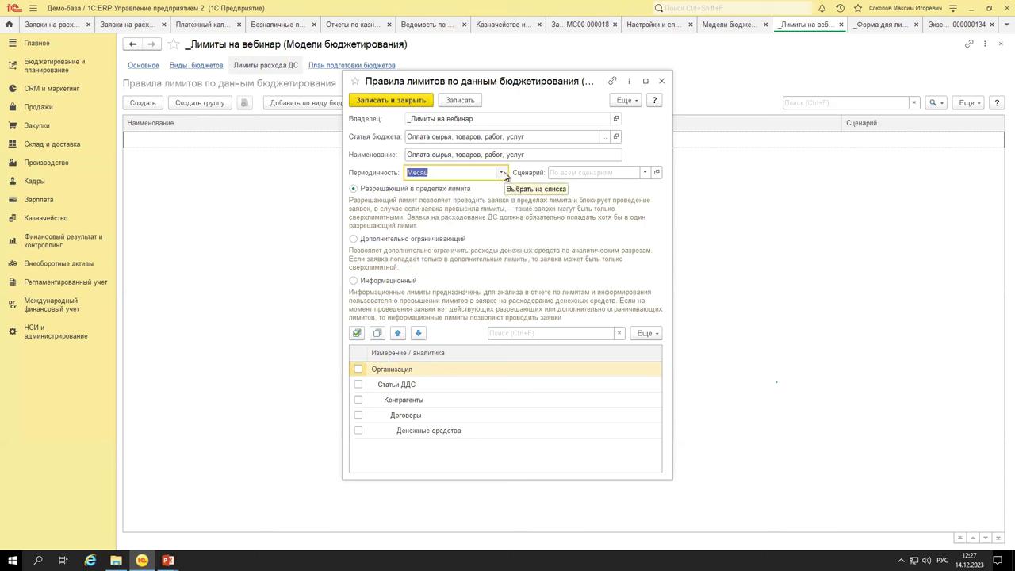
pyautogui.click(503, 172)
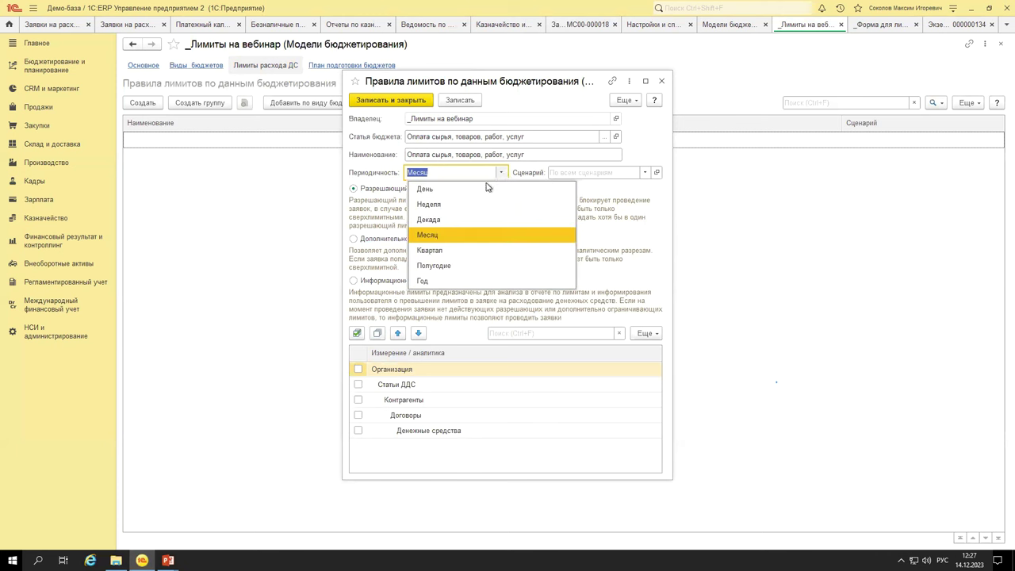
pyautogui.click(642, 147)
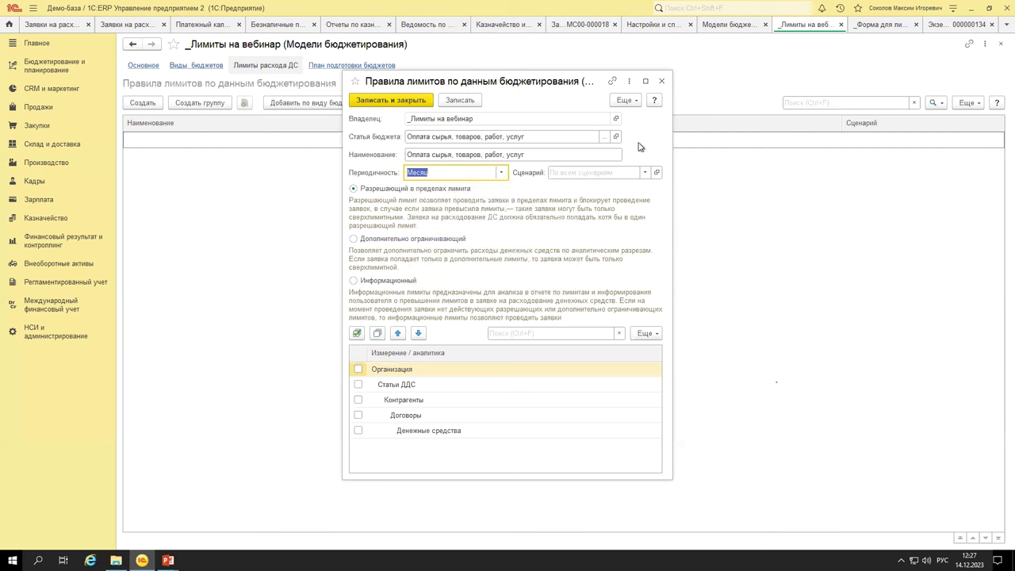
pyautogui.click(567, 173)
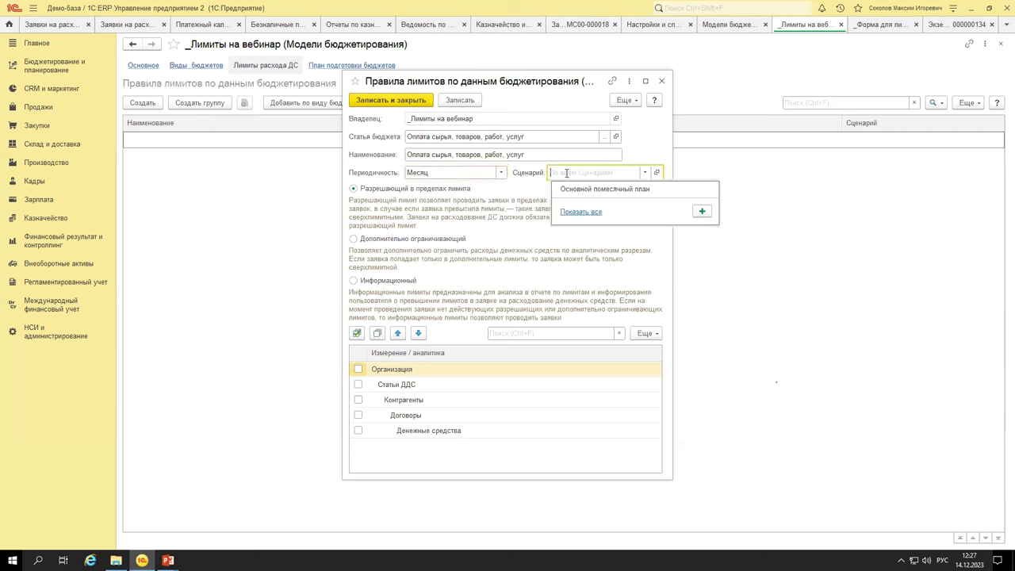
pyautogui.click(606, 190)
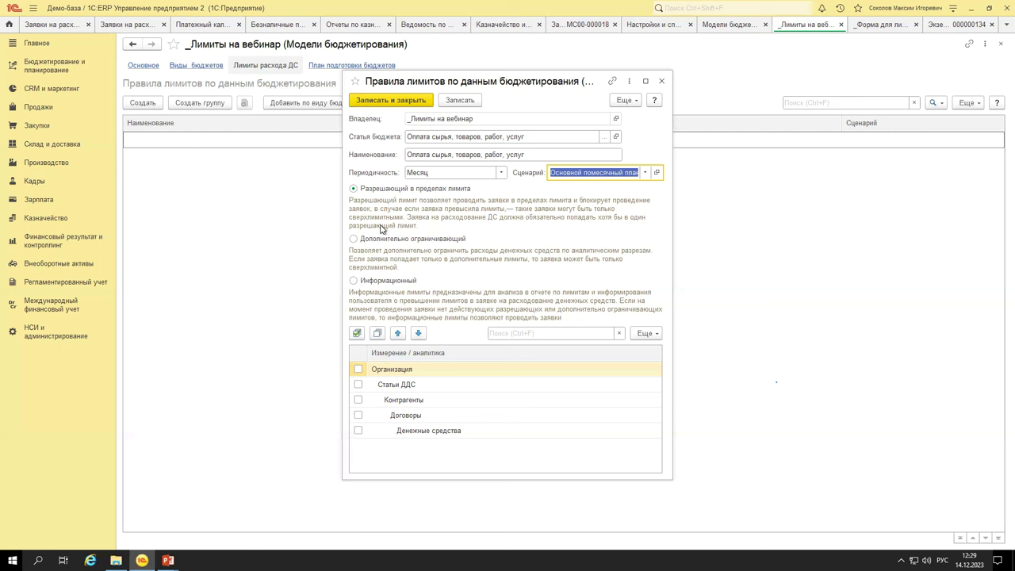
# Keep the rule type «Разрешающий в пределах лимита», enable only the «Организация» dimension, and save and close the rule.
pyautogui.click(390, 261)
pyautogui.click(392, 206)
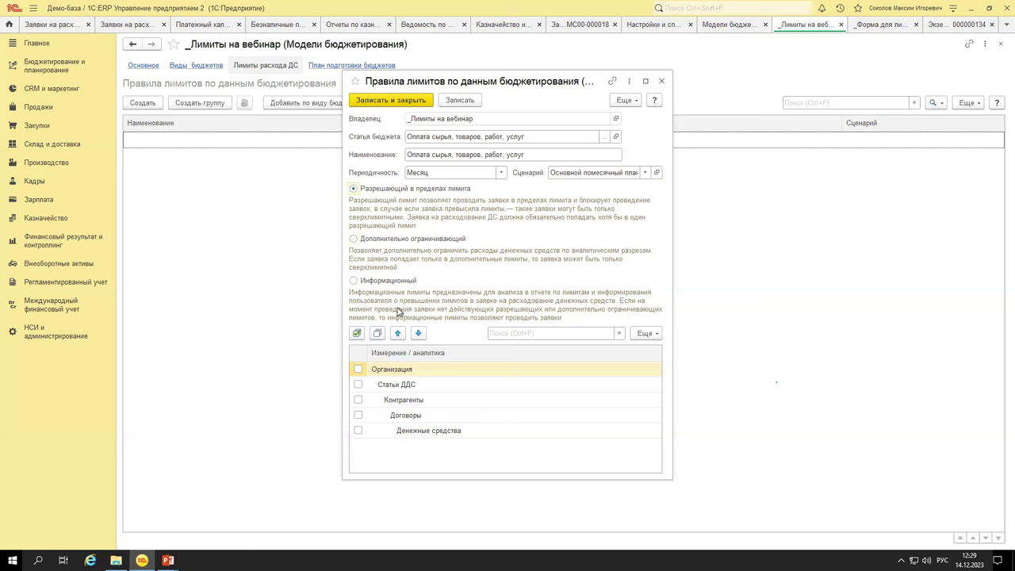
pyautogui.click(359, 369)
pyautogui.click(406, 402)
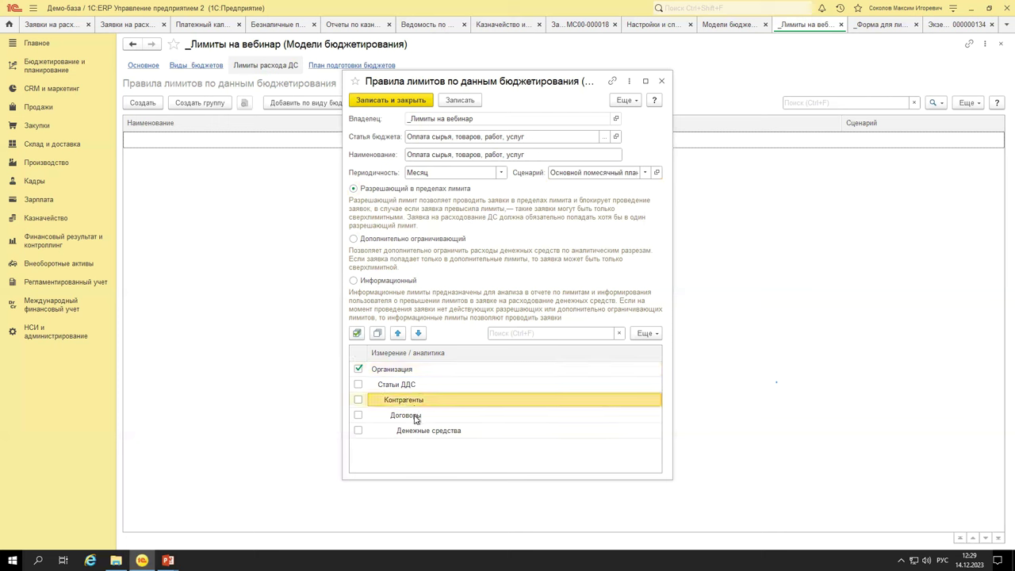
pyautogui.click(415, 418)
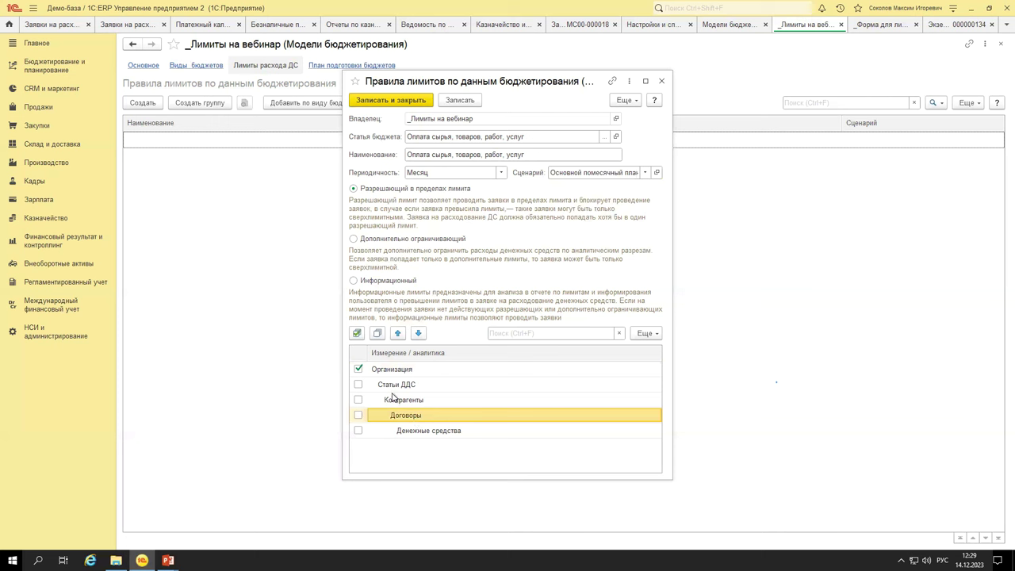
pyautogui.click(397, 402)
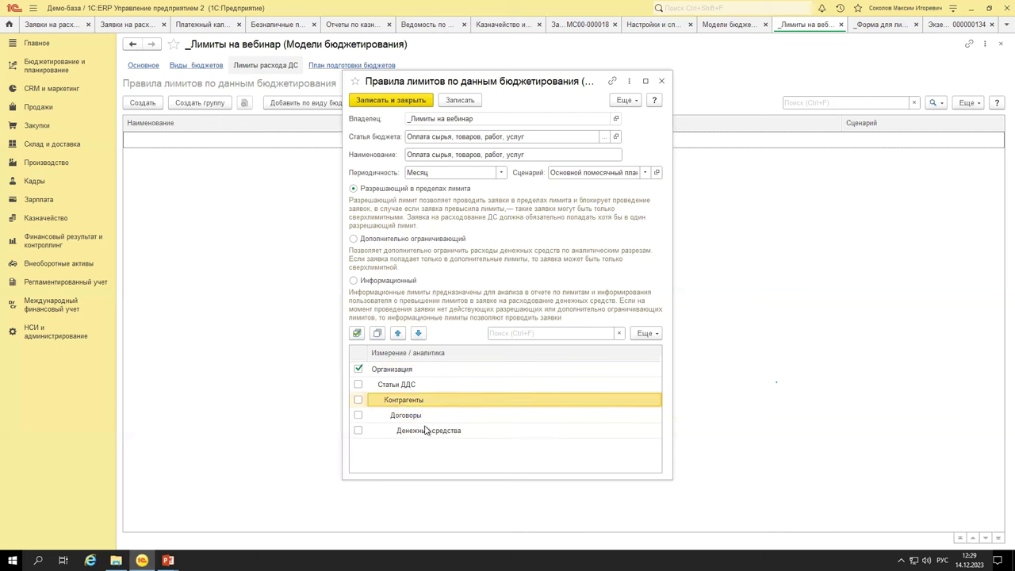
pyautogui.rightClick(406, 453)
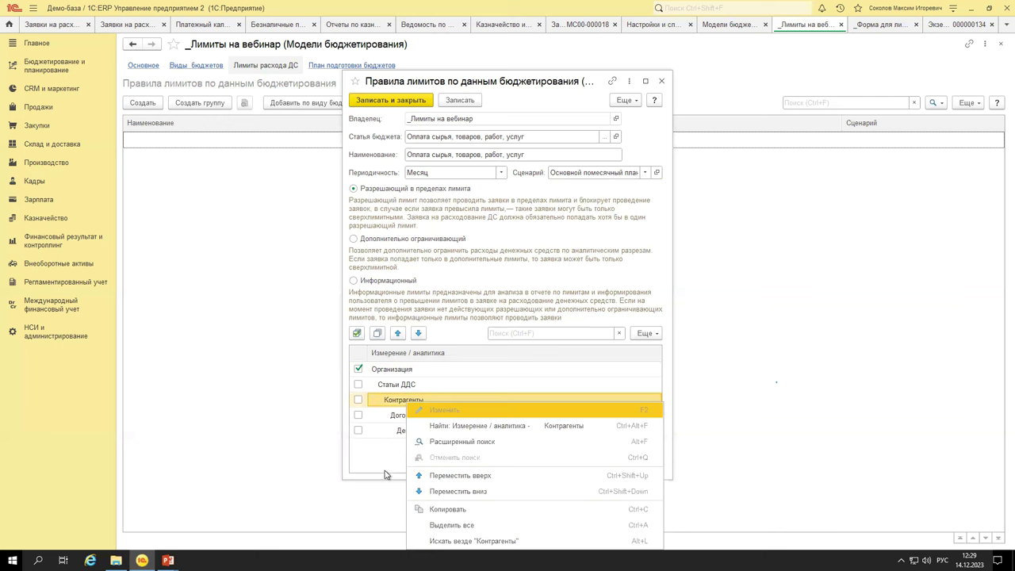
pyautogui.click(371, 468)
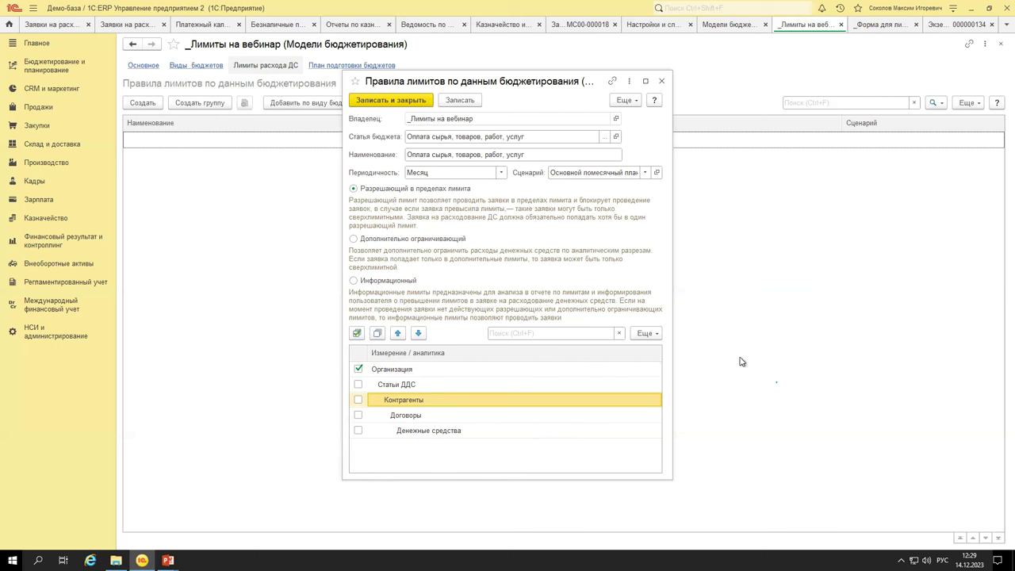
pyautogui.click(393, 101)
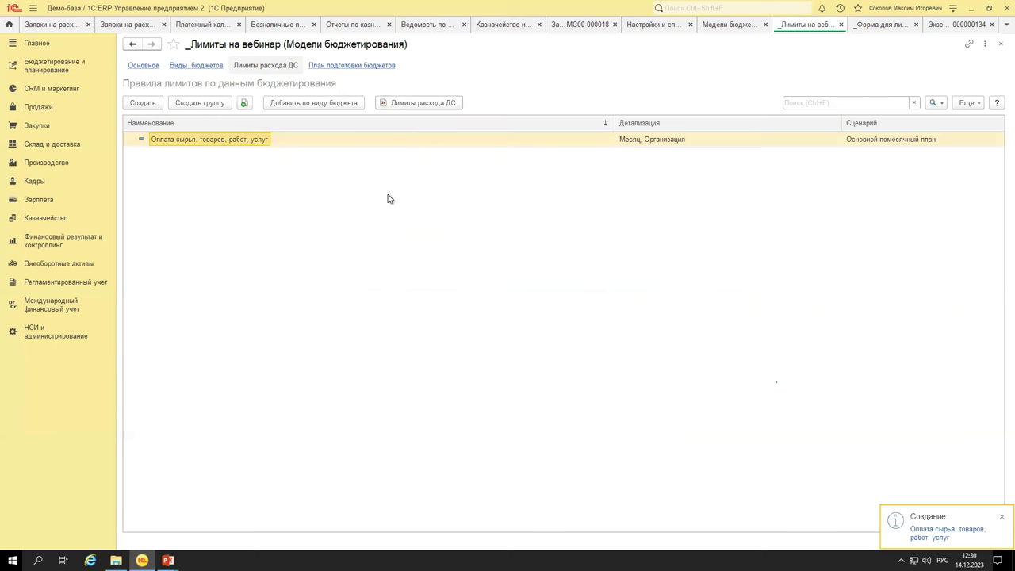
# Try to post and close the 300 000 RUB supplier payment request against the new limit rule, and dismiss the resulting messages.
pyautogui.click(581, 24)
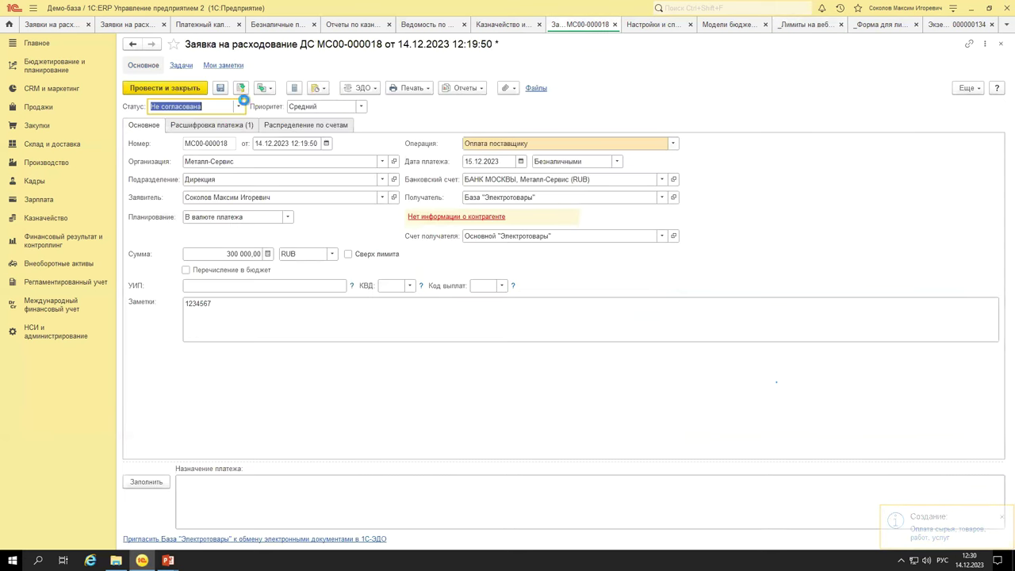
pyautogui.hotkey('ctrl', 'Return')
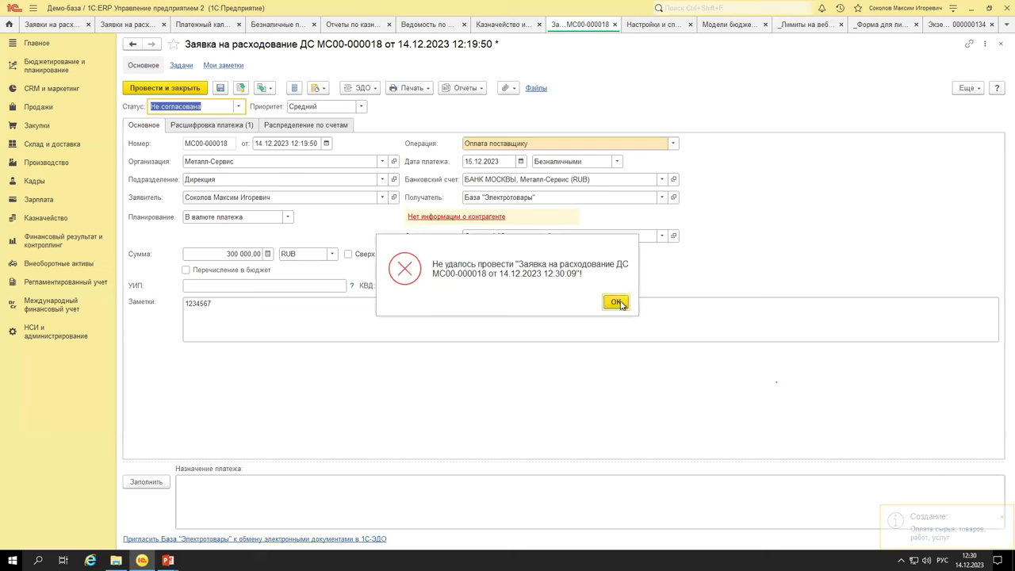
pyautogui.click(621, 304)
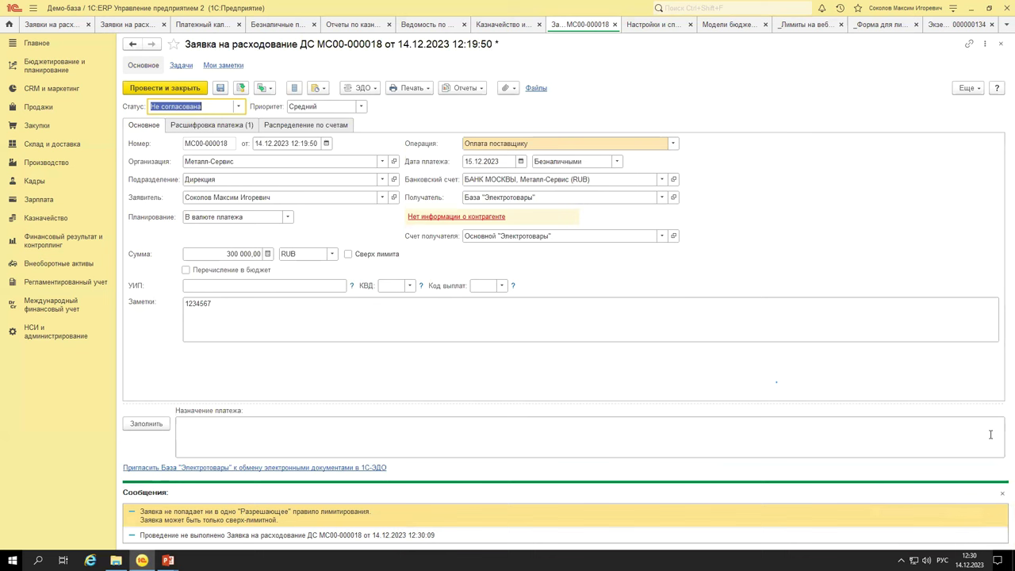
pyautogui.click(1000, 494)
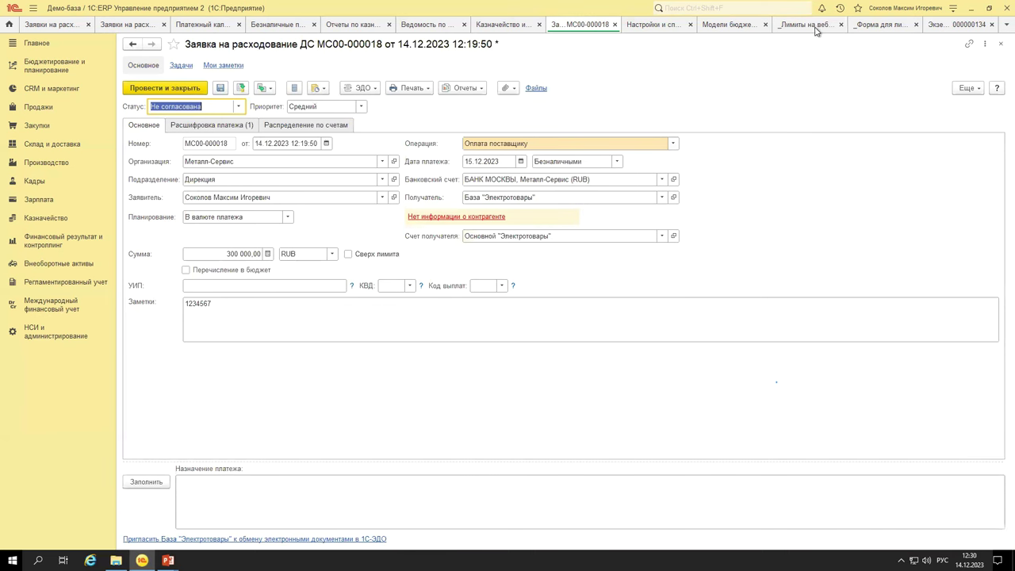
# Check the request's payment breakdown and the «Оплата сырья, товаров, работ, услуг» row in the budget structure of «_Форма для лимитов».
pyautogui.click(211, 128)
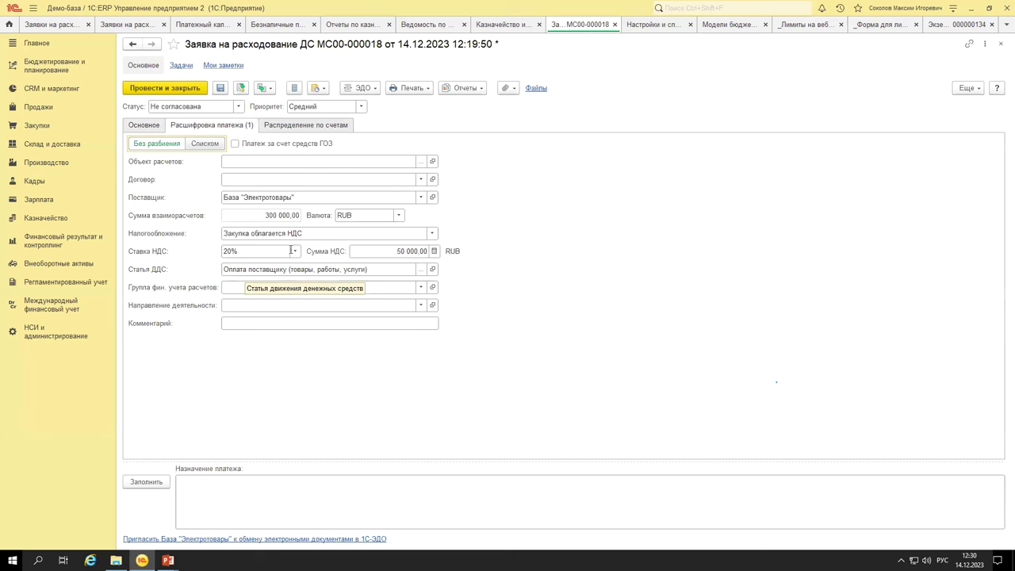
pyautogui.click(143, 125)
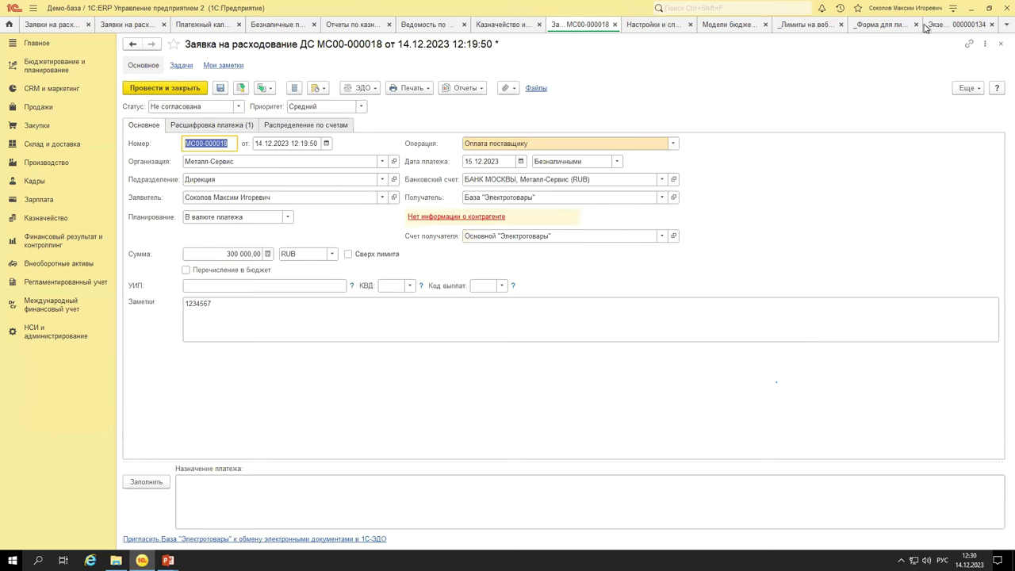
pyautogui.click(888, 26)
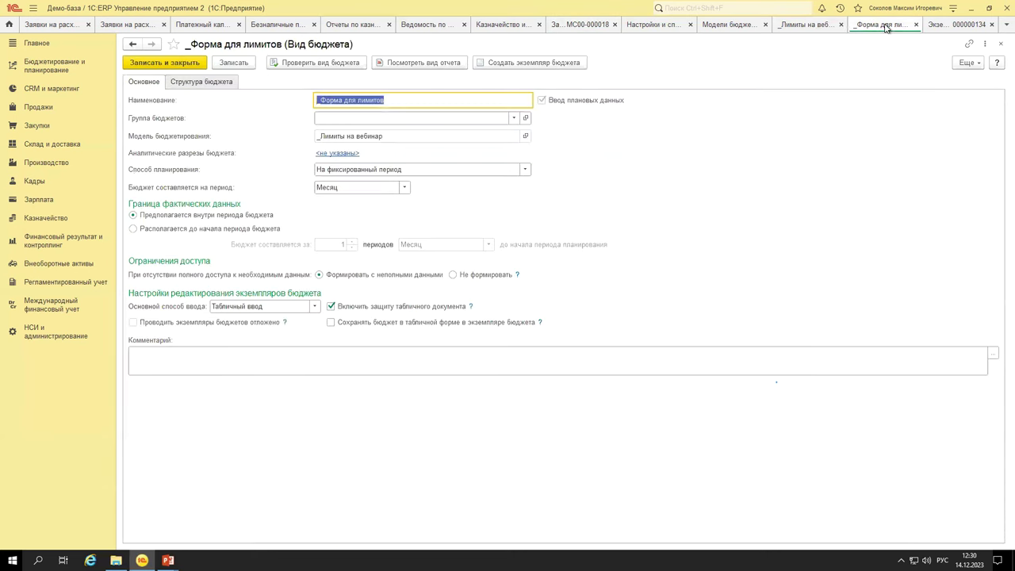
pyautogui.click(203, 82)
pyautogui.click(575, 225)
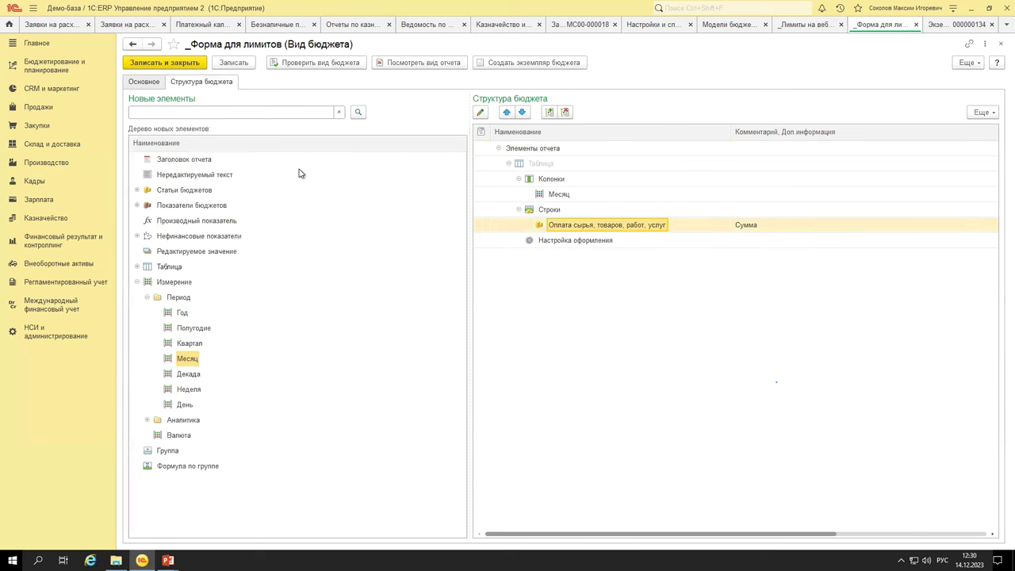
# Open the budget execution rules of the item «Оплата сырья, товаров, работ, услуг» from «Основная модель», «Движения денежных средств».
pyautogui.click(69, 67)
pyautogui.click(155, 88)
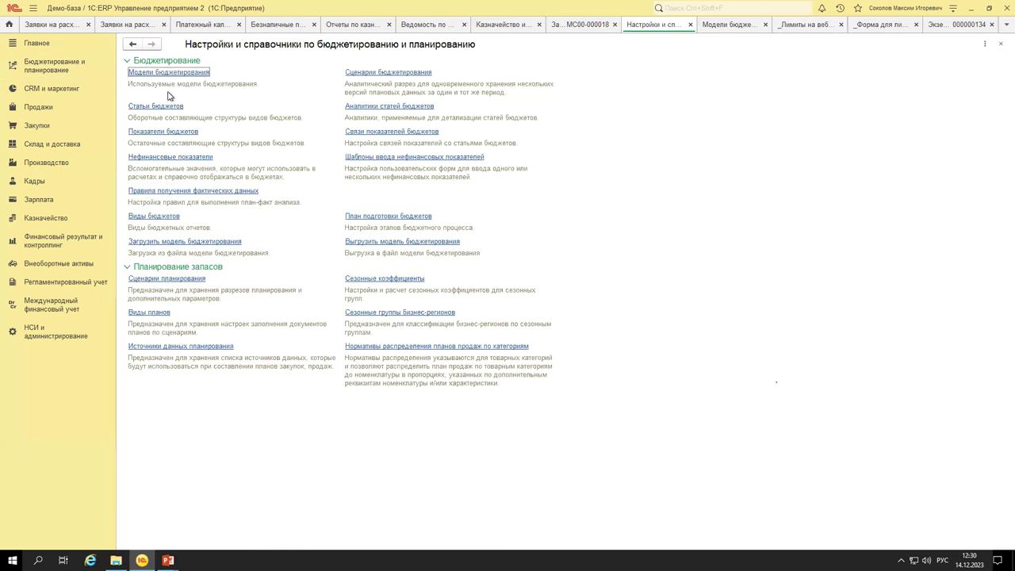
pyautogui.click(167, 108)
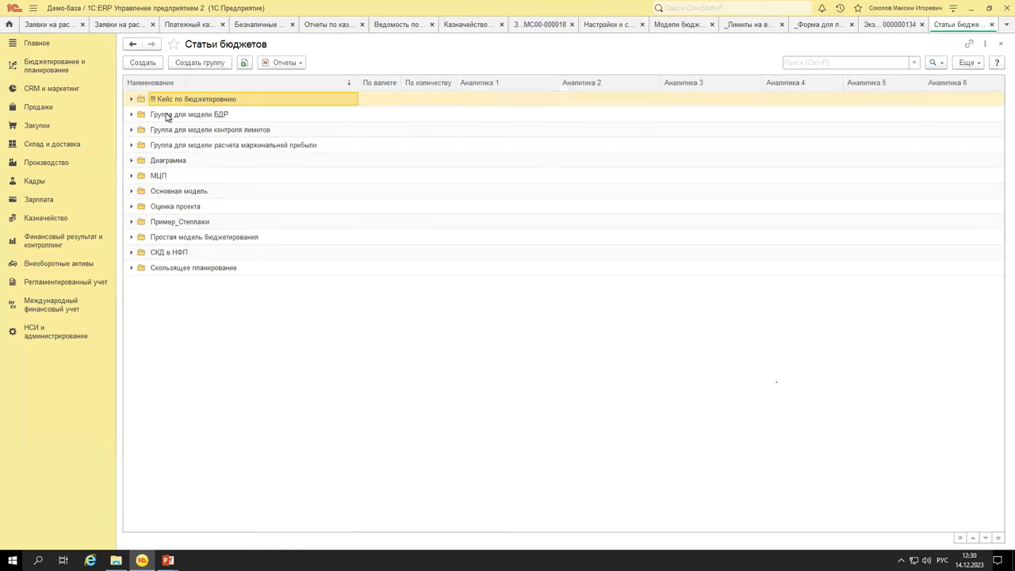
pyautogui.doubleClick(190, 195)
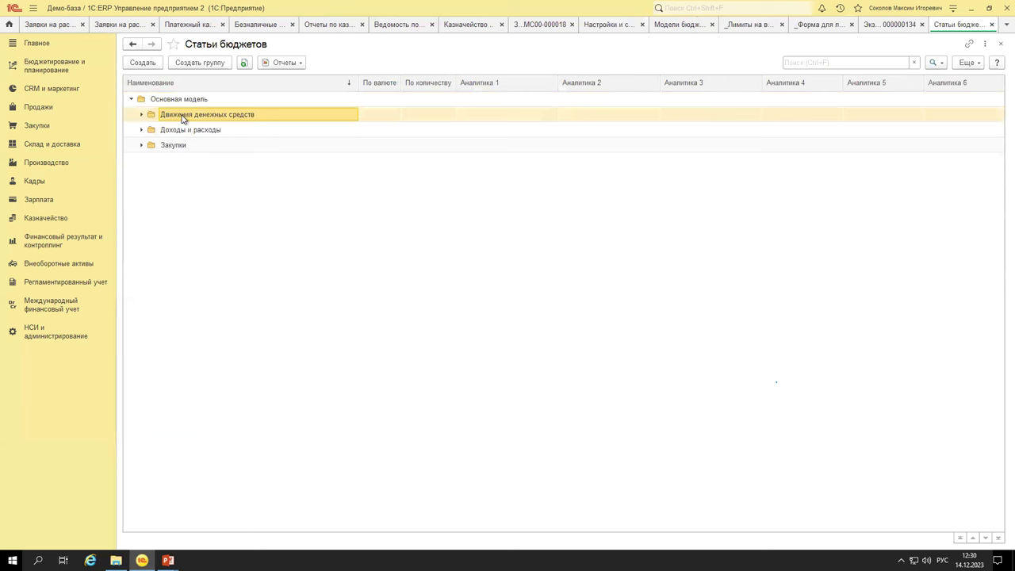
pyautogui.doubleClick(183, 119)
pyautogui.doubleClick(230, 192)
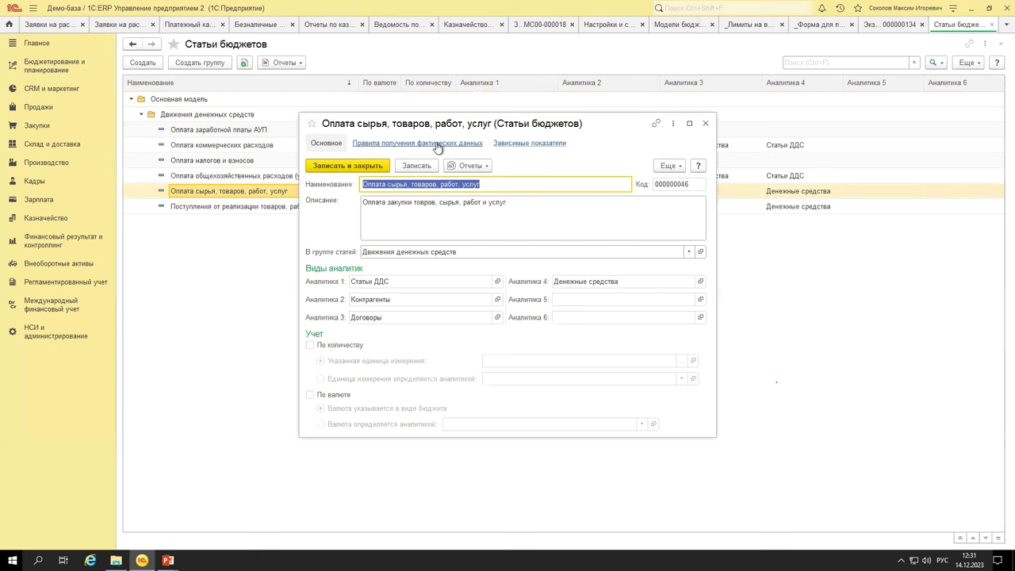
pyautogui.click(436, 145)
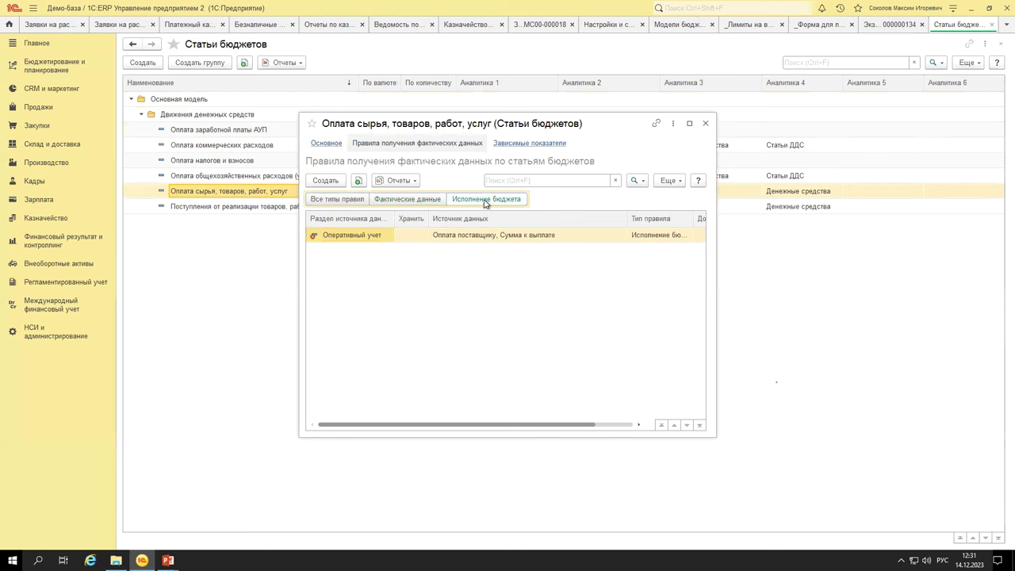
# Create an «Исполнение бюджета» rule for the budget item with the data source section «Оперативный учет».
pyautogui.click(325, 180)
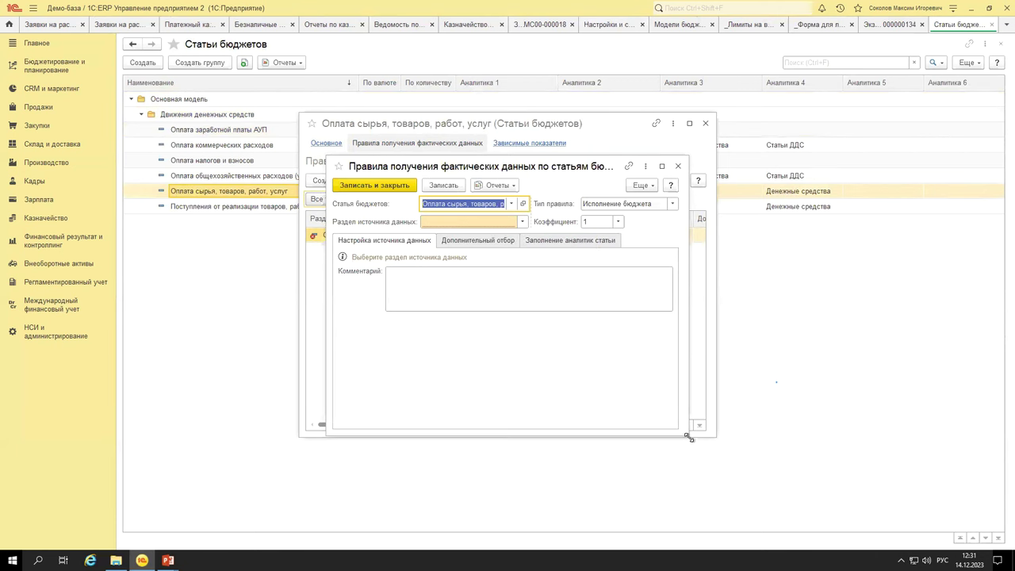
pyautogui.moveTo(688, 435); pyautogui.dragTo(789, 473)
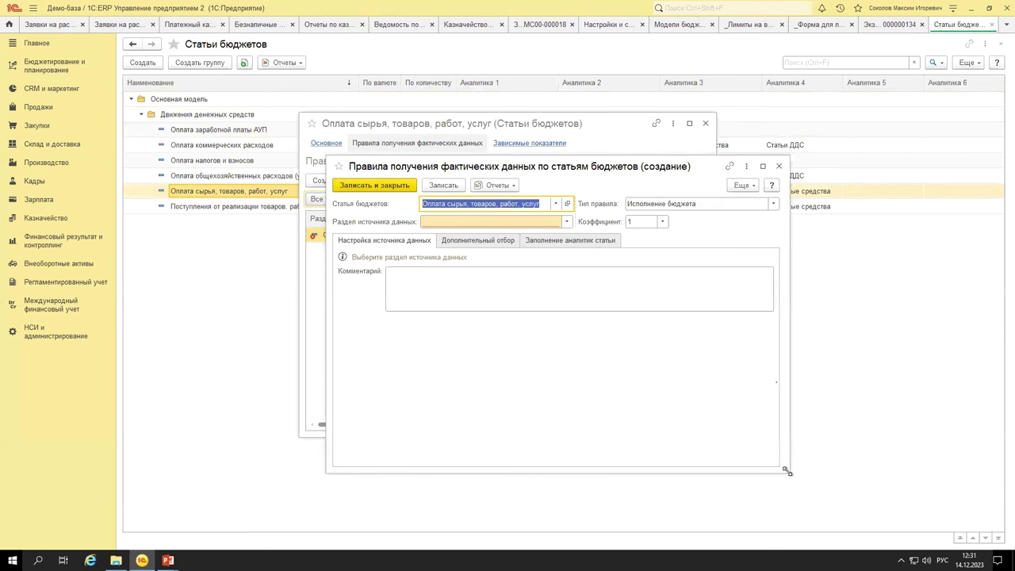
pyautogui.moveTo(597, 168); pyautogui.dragTo(510, 162)
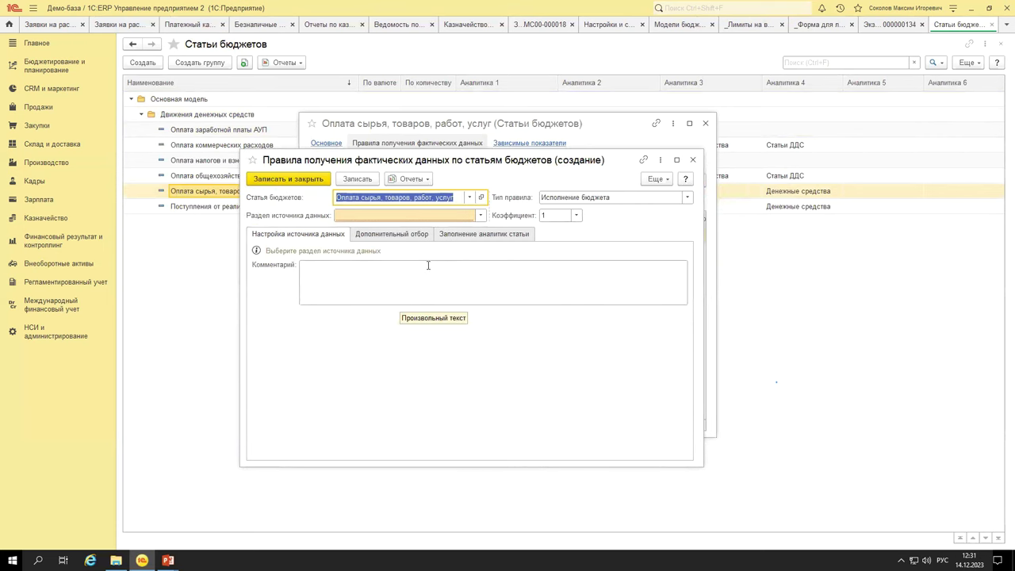
pyautogui.click(439, 214)
pyautogui.click(401, 232)
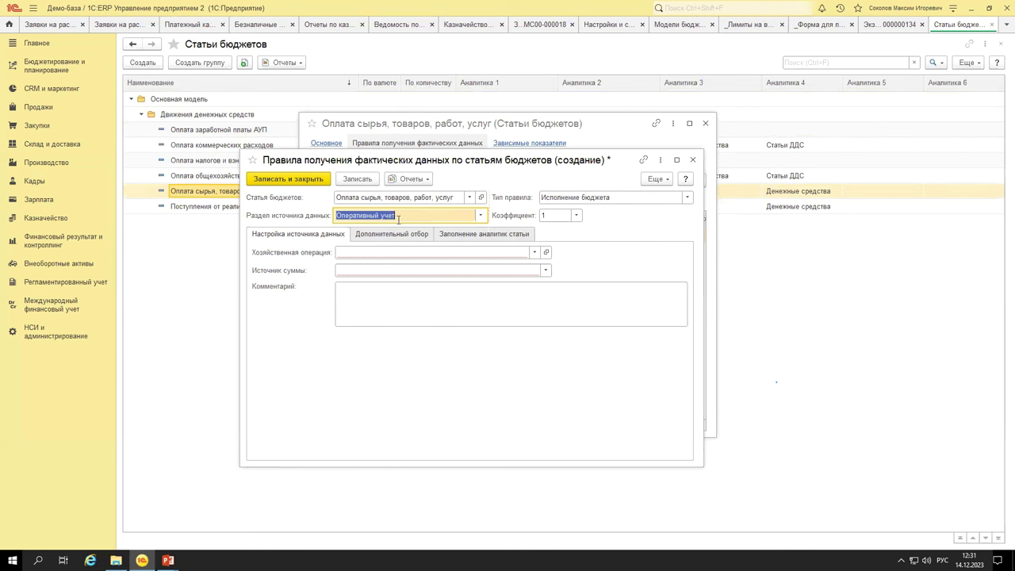
# Examine the full list of business operations, especially the «Денежные средства» group under «Финансы», and close it without choosing one.
pyautogui.click(369, 252)
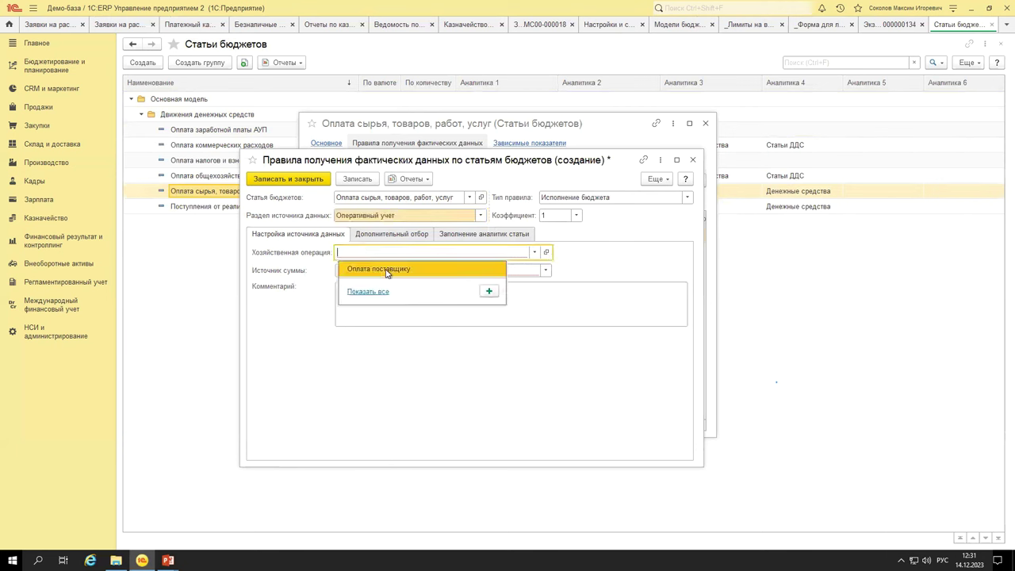
pyautogui.click(371, 292)
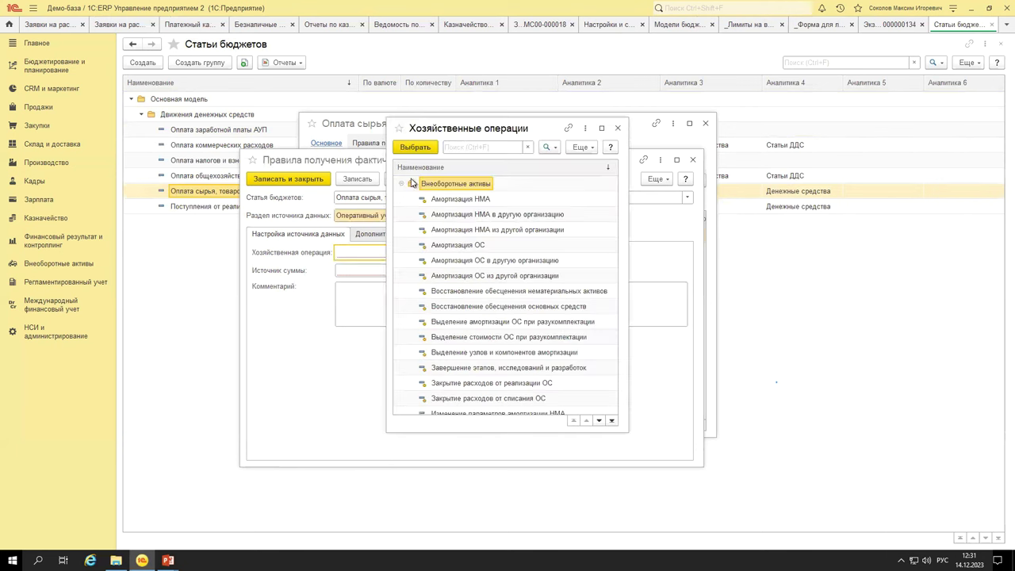
pyautogui.click(401, 183)
pyautogui.click(402, 199)
pyautogui.click(401, 214)
pyautogui.click(401, 229)
pyautogui.click(401, 245)
pyautogui.click(401, 260)
pyautogui.click(401, 275)
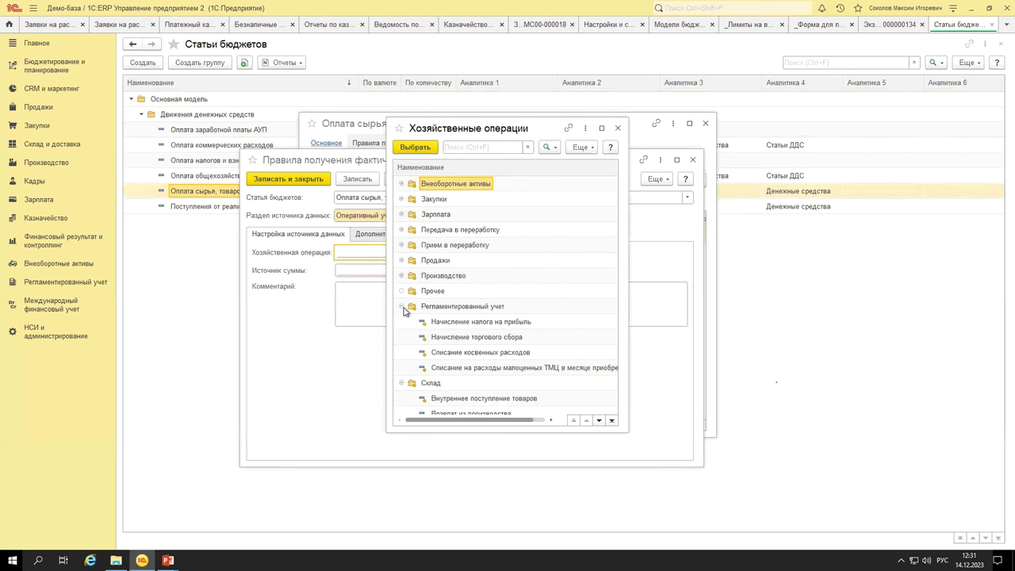
pyautogui.click(401, 306)
pyautogui.click(401, 321)
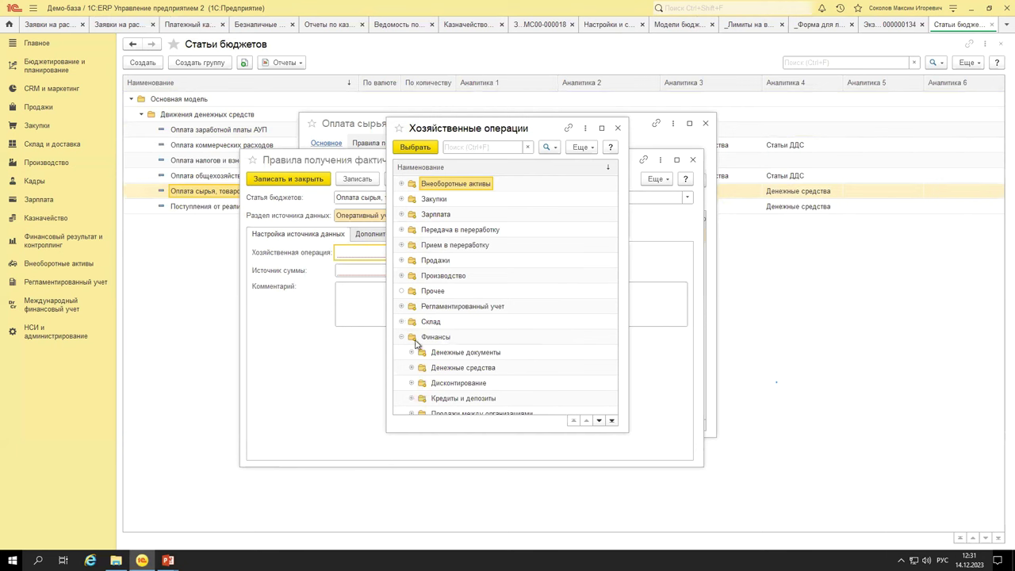
pyautogui.click(426, 370)
pyautogui.click(410, 369)
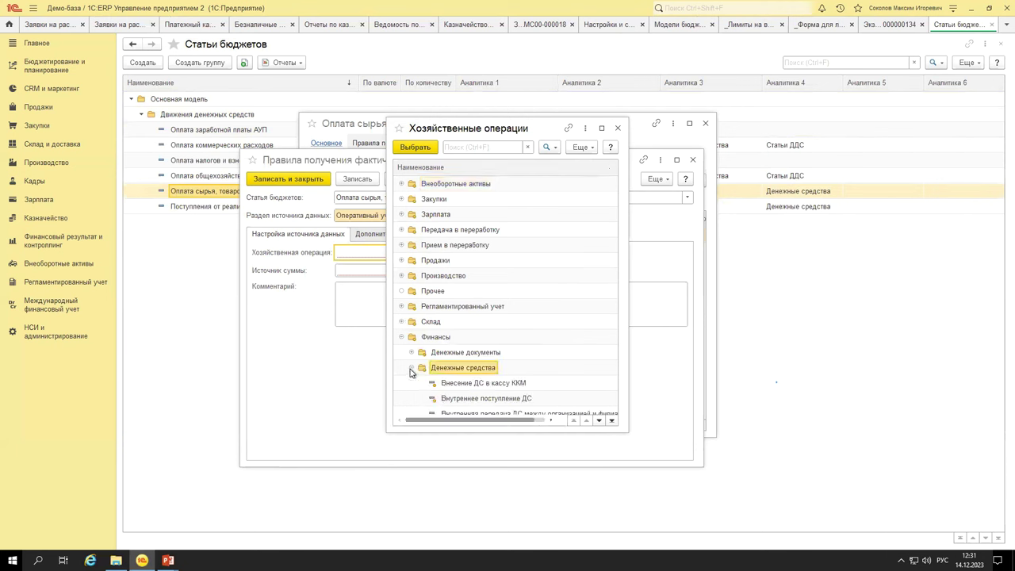
pyautogui.scroll(-5, 420, 379)
pyautogui.scroll(-5, 521, 351)
pyautogui.scroll(-2, 521, 351)
pyautogui.click(617, 127)
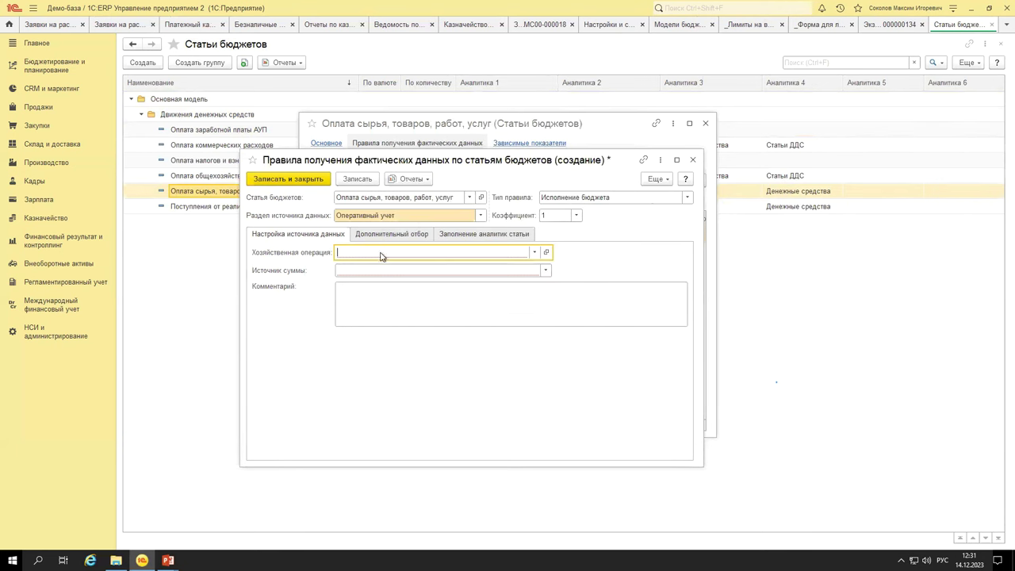
# Set the rule's business operation to «Оплата поставщику» and its amount source to «Сумма к выплате».
pyautogui.click(465, 256)
pyautogui.click(426, 270)
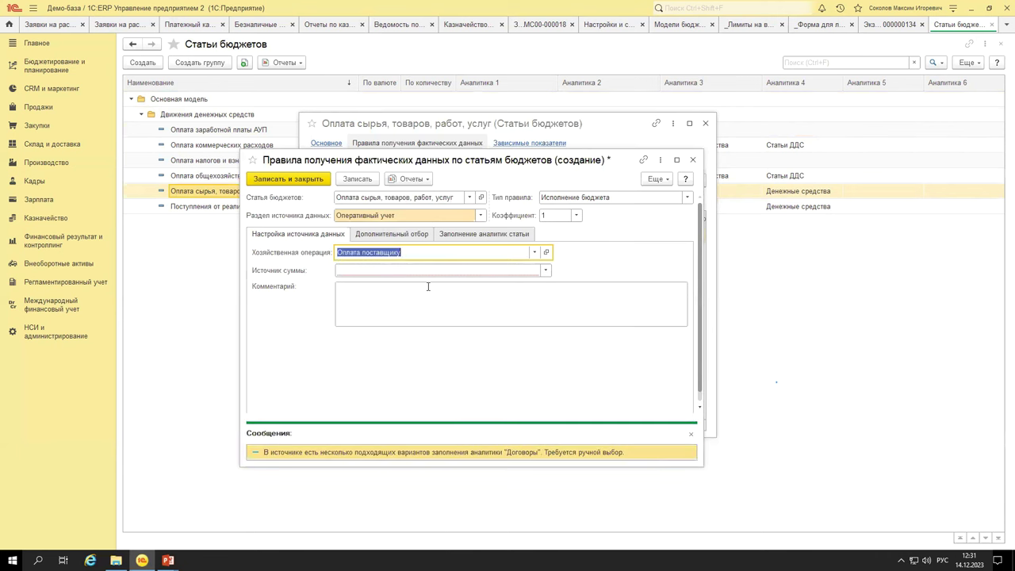
pyautogui.click(376, 272)
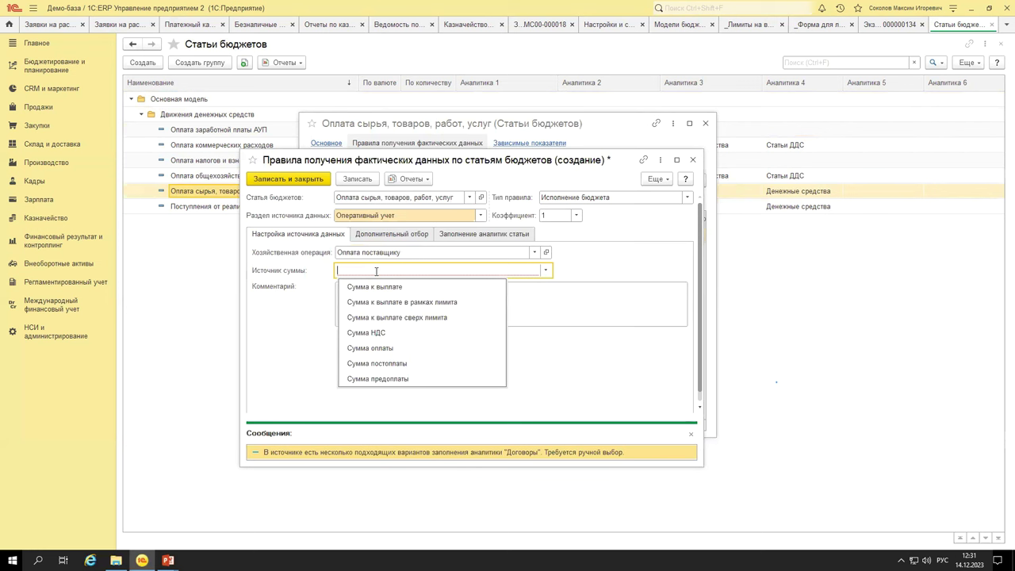
pyautogui.click(431, 289)
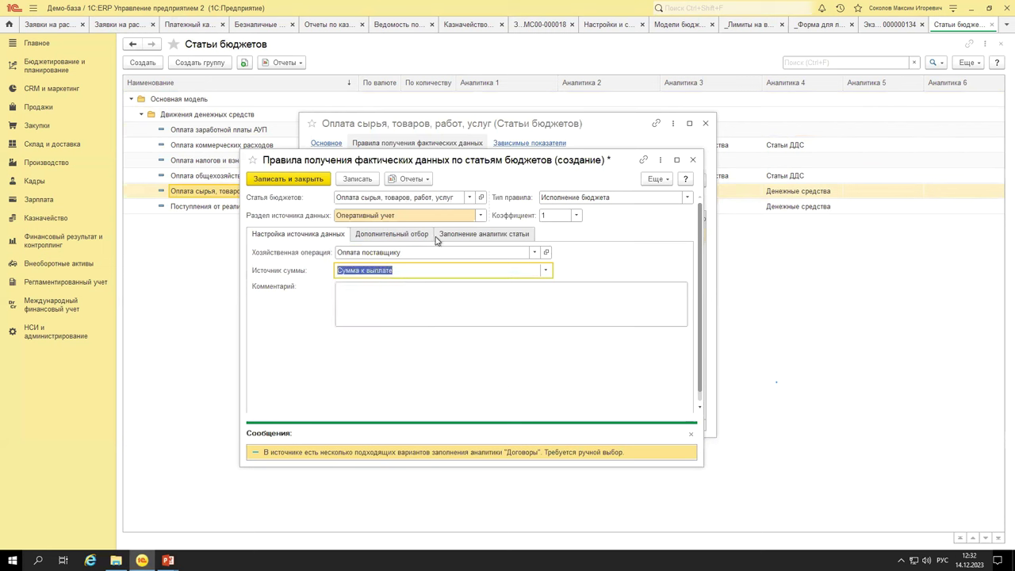
# Try an additional filter on «Статья движения денежных средств» with the comparison «Равно», and remove it from the rule.
pyautogui.click(405, 238)
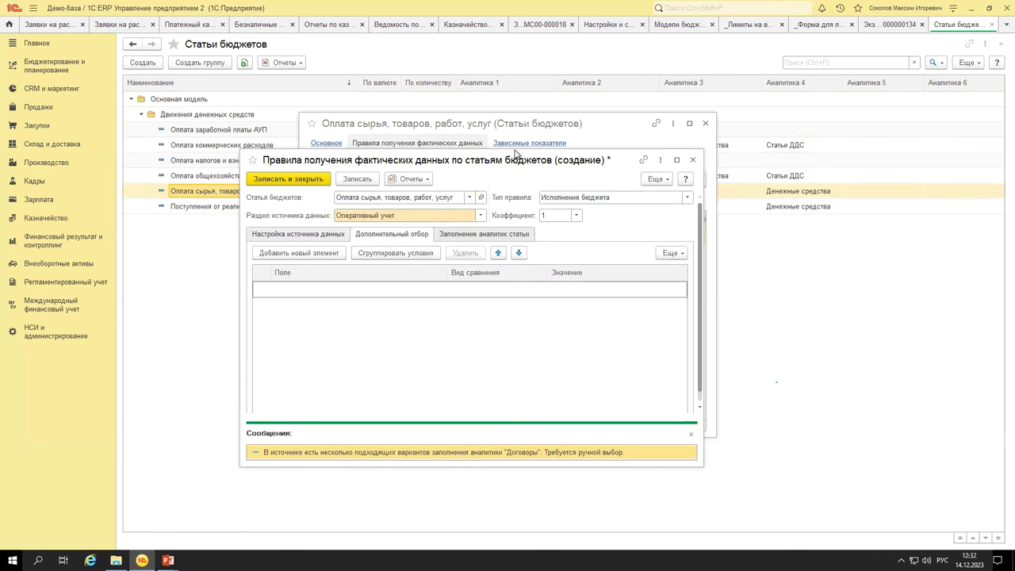
pyautogui.click(689, 437)
pyautogui.moveTo(616, 470); pyautogui.dragTo(618, 514)
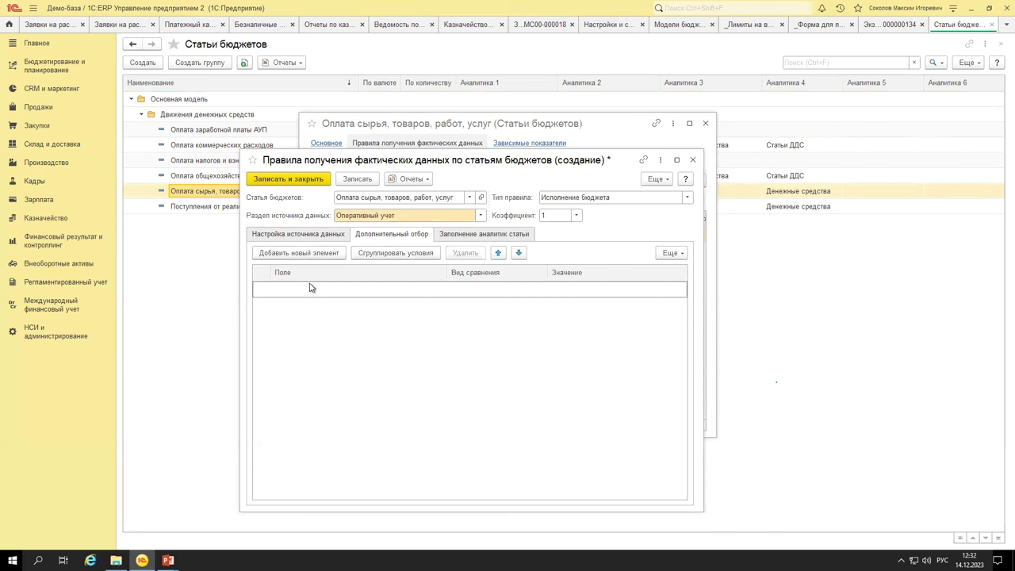
pyautogui.moveTo(384, 160); pyautogui.dragTo(435, 276)
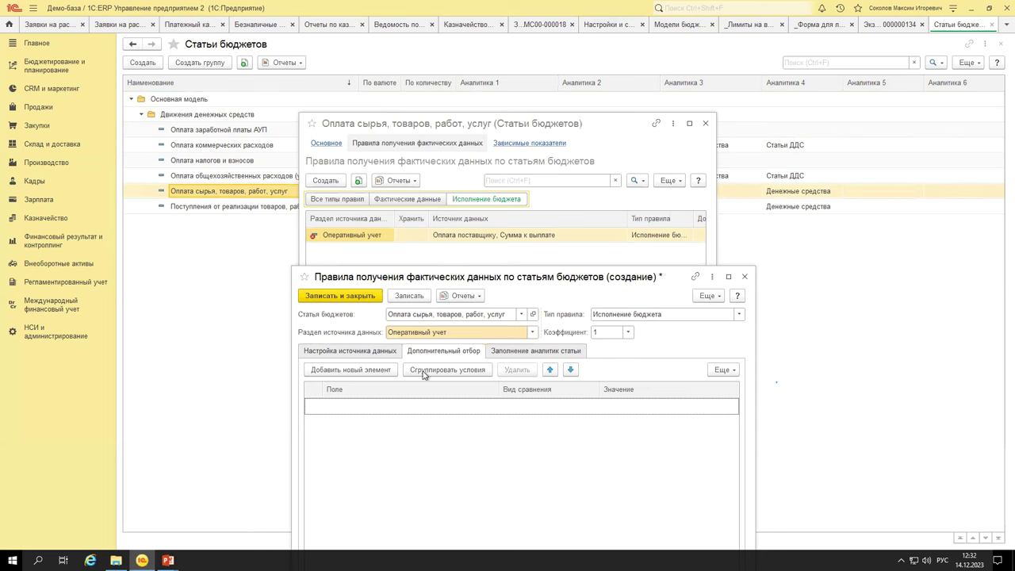
pyautogui.click(381, 371)
pyautogui.click(392, 375)
pyautogui.click(663, 407)
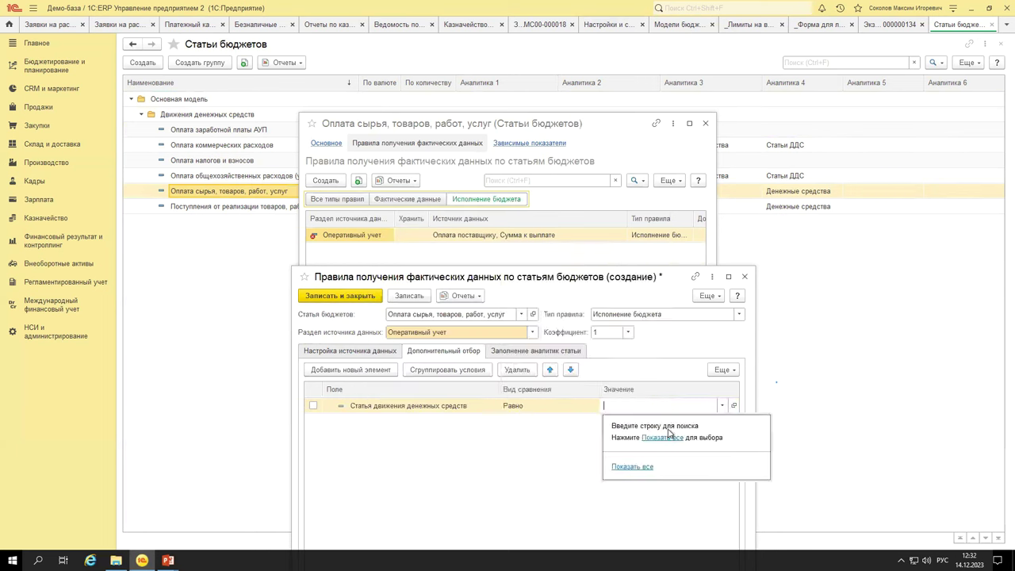
pyautogui.click(508, 453)
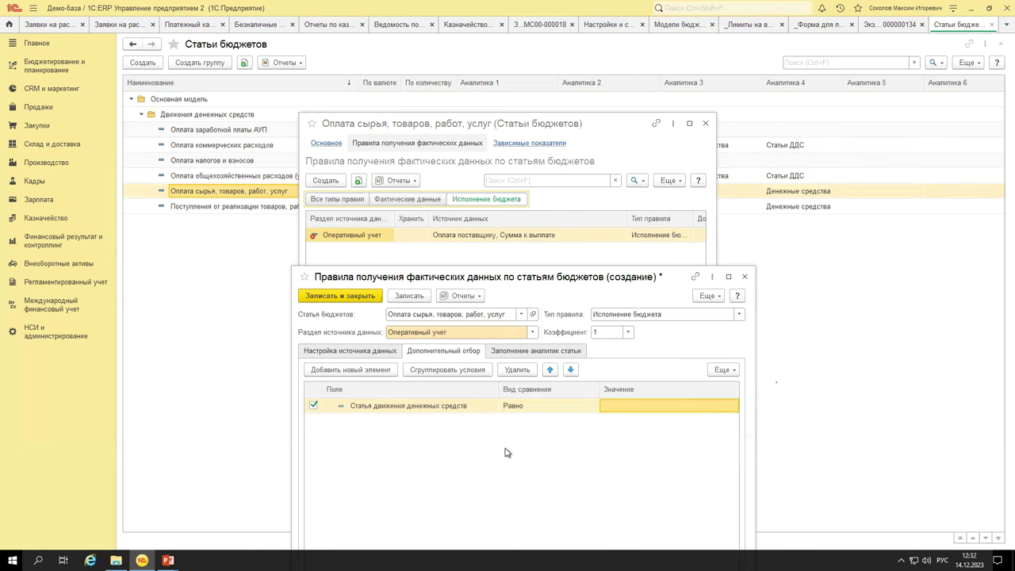
pyautogui.press('Delete')
# Fill the rule's «Договоры» analytics from the source field «Договор», and return to the data source settings.
pyautogui.moveTo(530, 279); pyautogui.dragTo(452, 144)
pyautogui.click(460, 215)
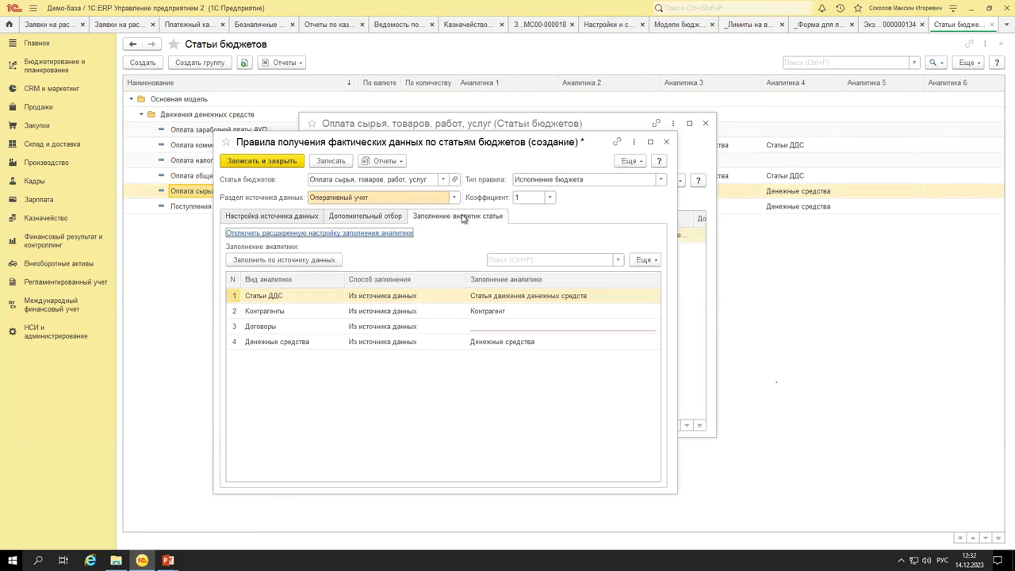
pyautogui.doubleClick(536, 327)
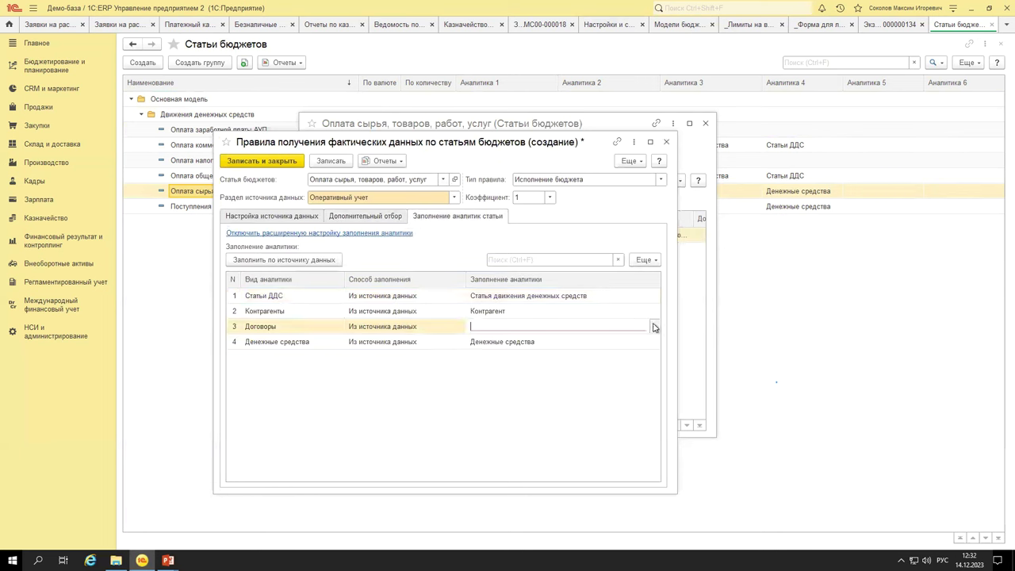
pyautogui.click(655, 325)
pyautogui.doubleClick(458, 292)
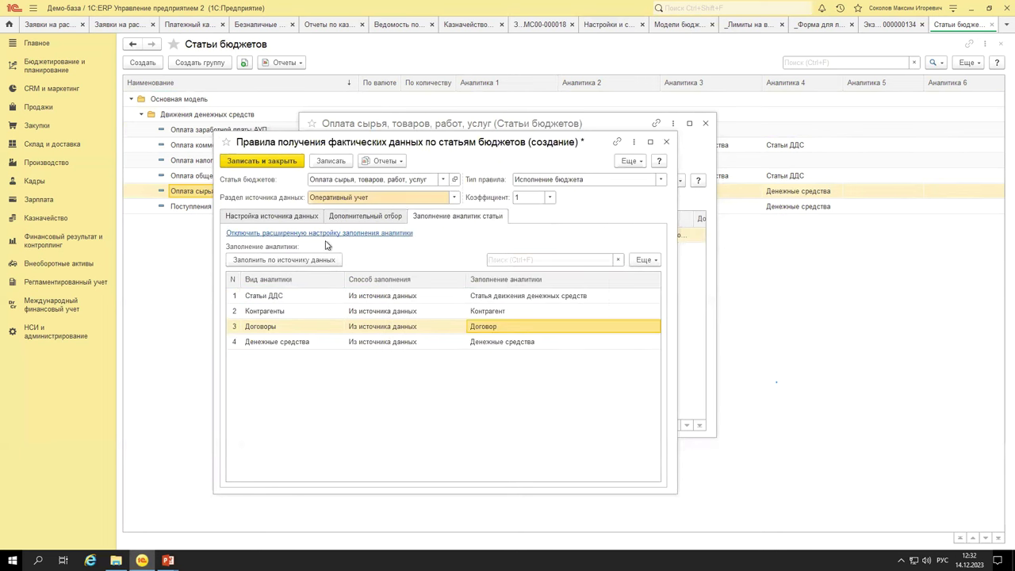
pyautogui.click(353, 219)
pyautogui.click(309, 219)
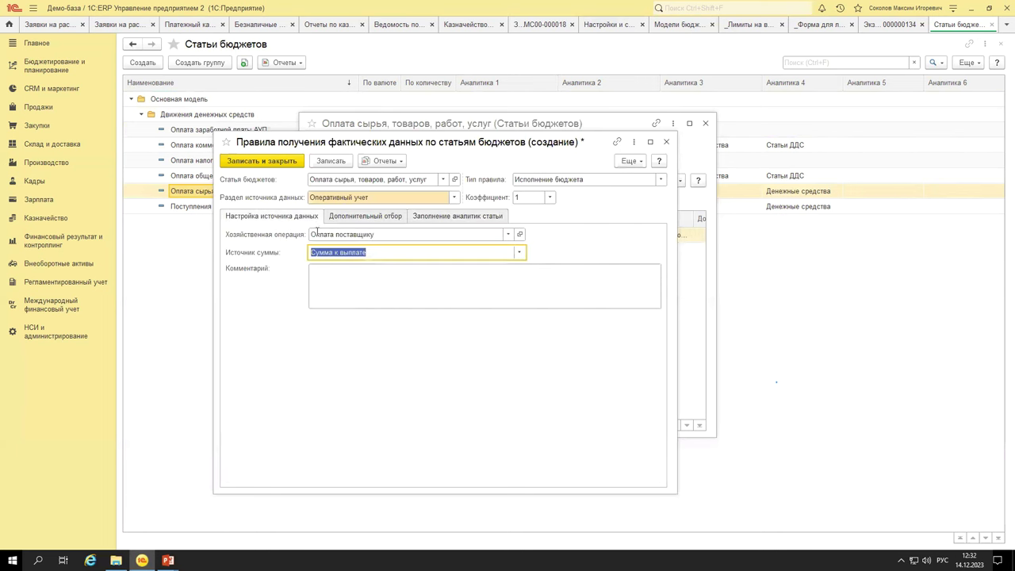
# Save and close the new budget execution rule and the budget item «Оплата сырья, товаров, работ, услуг».
pyautogui.click(254, 162)
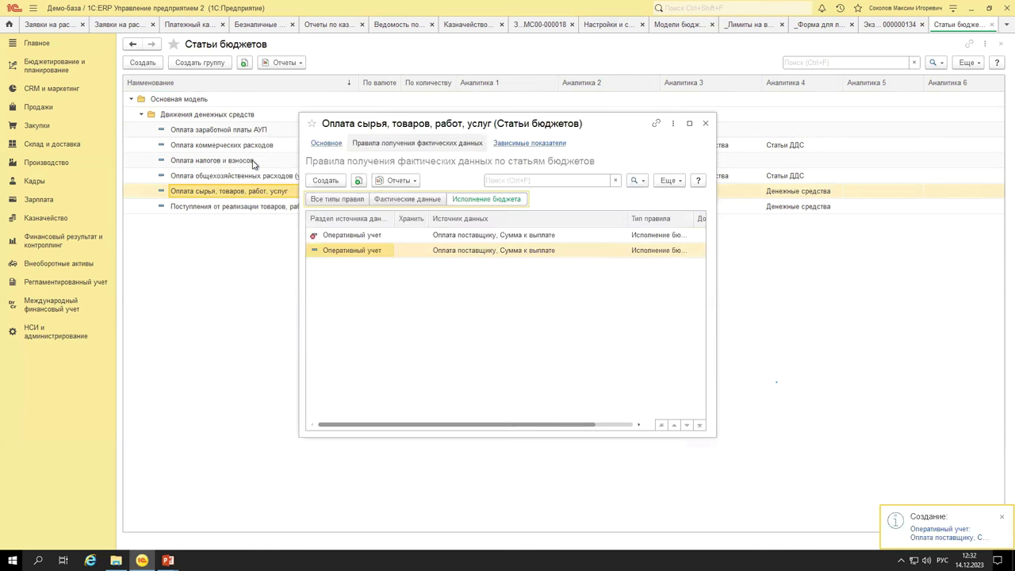
pyautogui.click(325, 143)
pyautogui.click(340, 165)
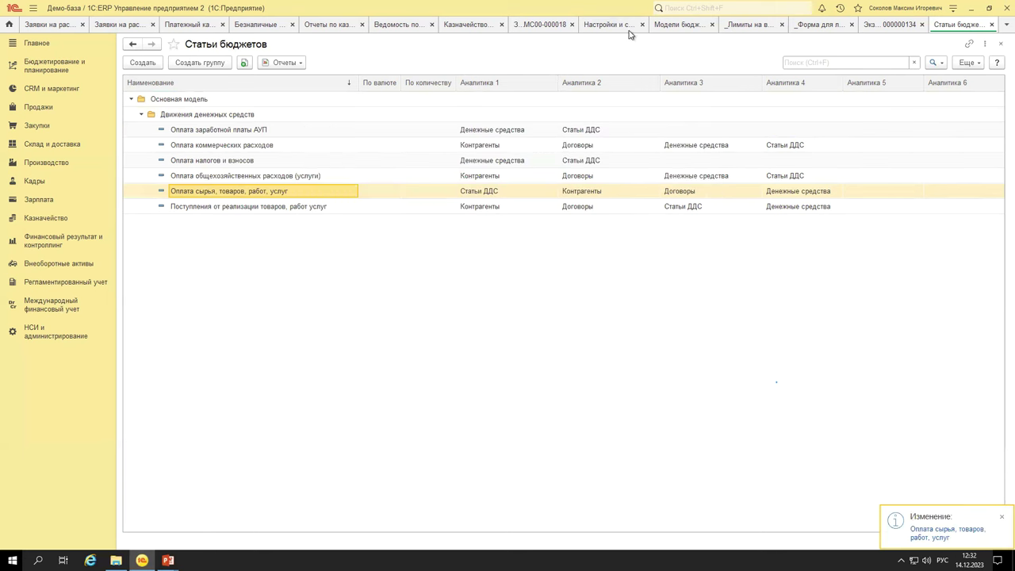
# Post the open 300 000 RUB payment request to База "Электротовары" and close it.
pyautogui.click(529, 25)
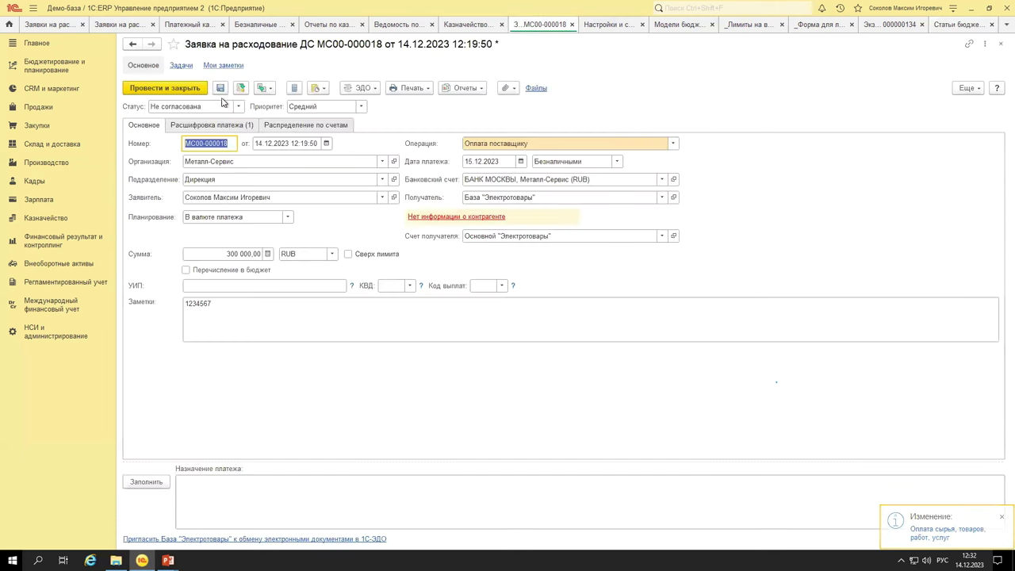
pyautogui.click(239, 88)
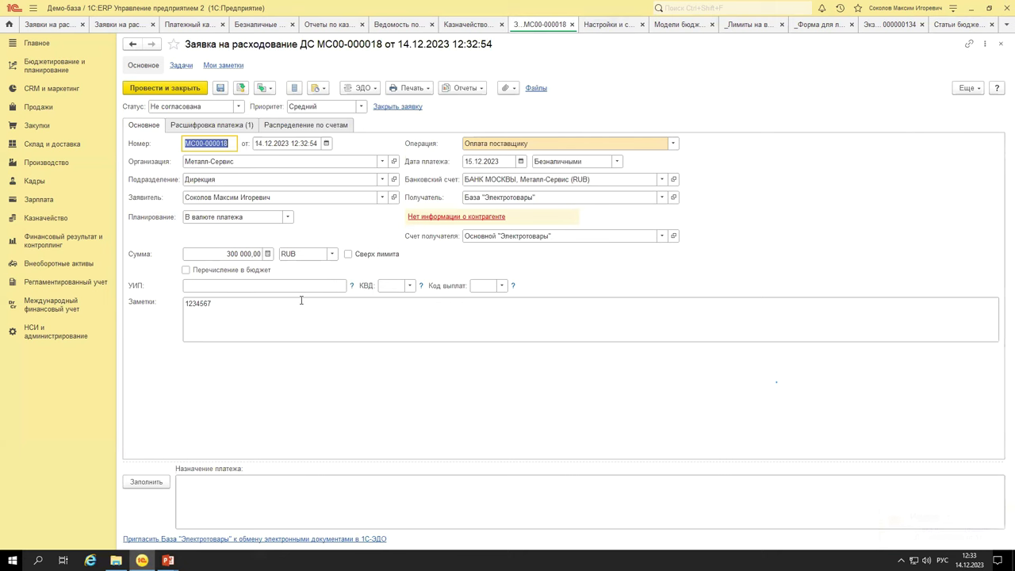
pyautogui.click(572, 25)
# Copy the latest request in «Заявки на расходование денежных средств» and set the copy's amount to 100 000 000 RUB.
pyautogui.click(127, 26)
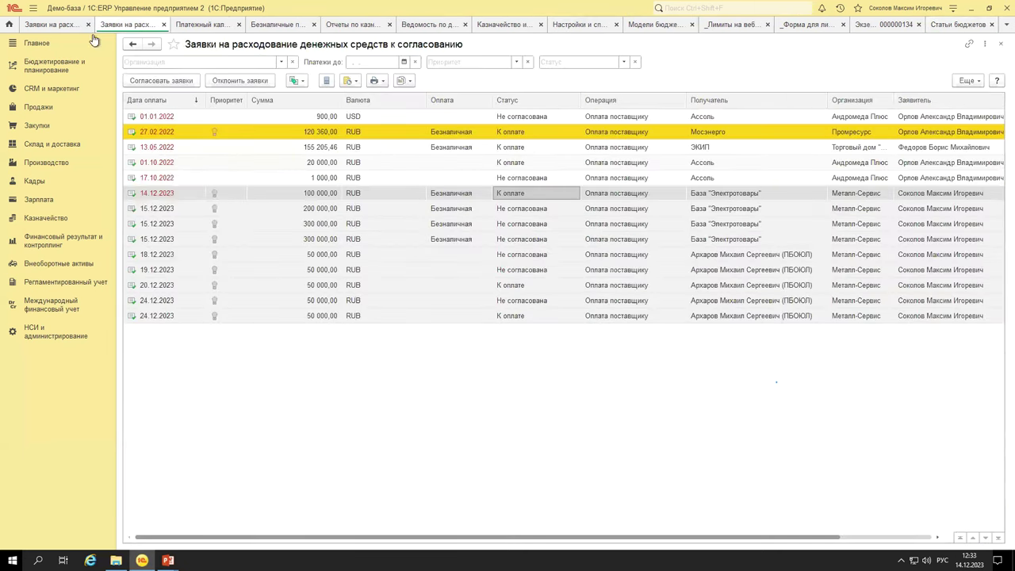
pyautogui.click(63, 24)
pyautogui.click(188, 81)
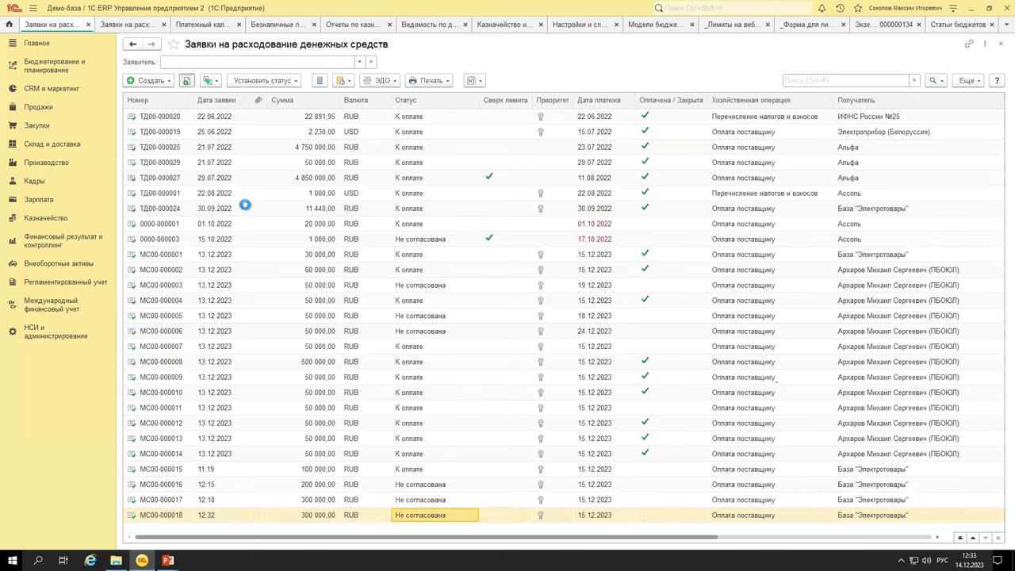
pyautogui.click(215, 253)
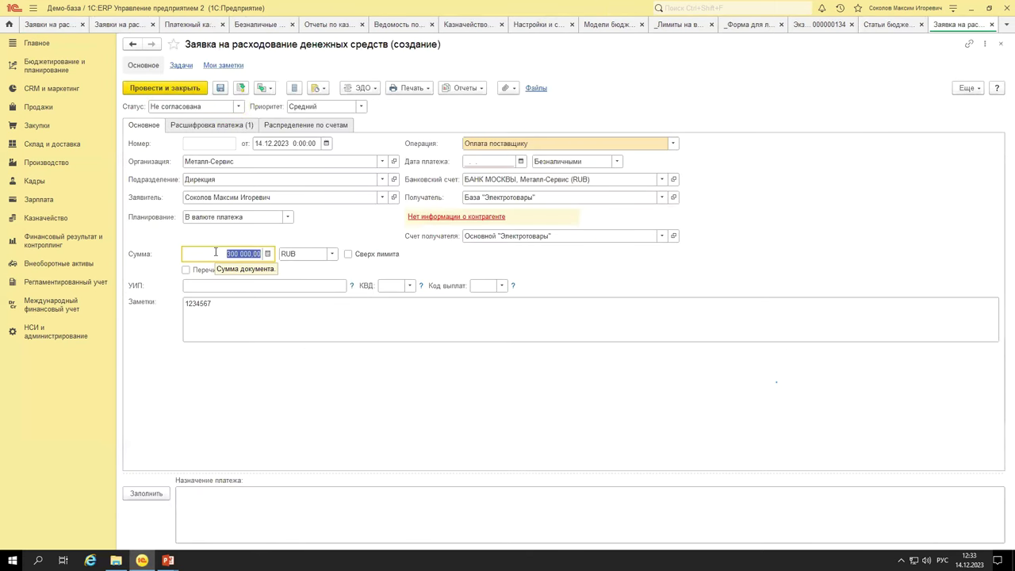
pyautogui.write('100 0')
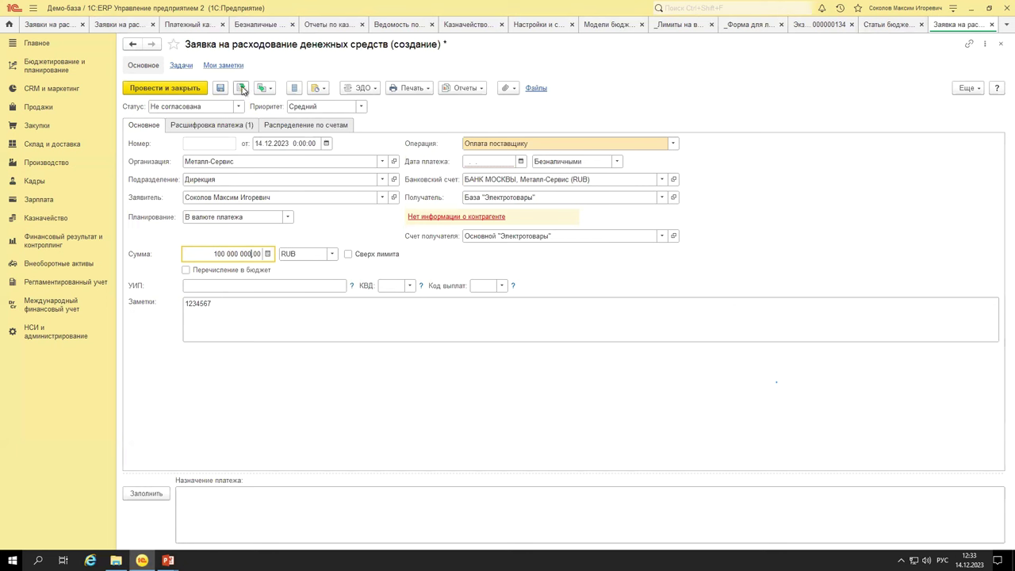
# Set the request's payment date to 15.12.2023 and post the document.
pyautogui.click(241, 90)
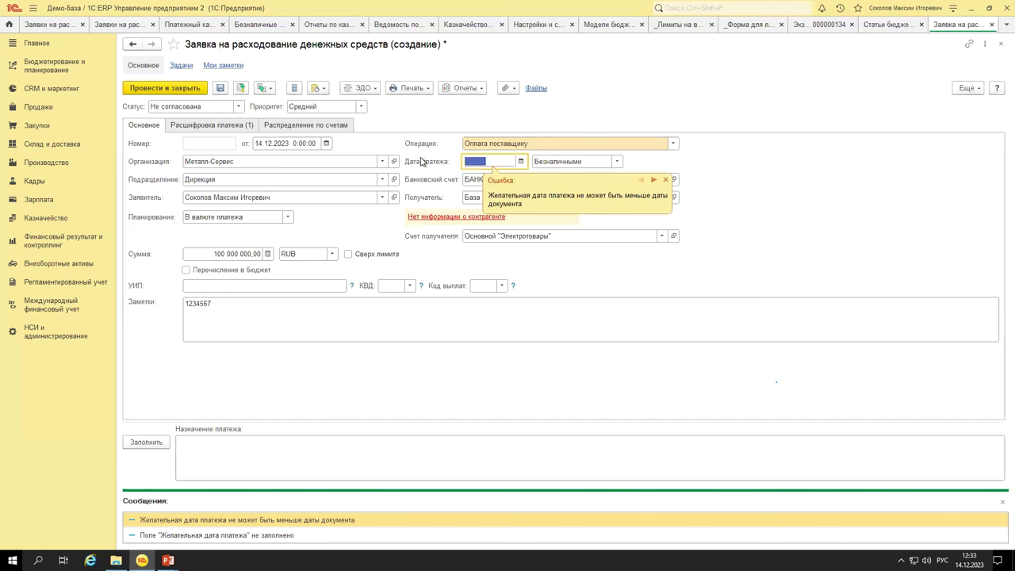
pyautogui.write('15')
pyautogui.press('Tab')
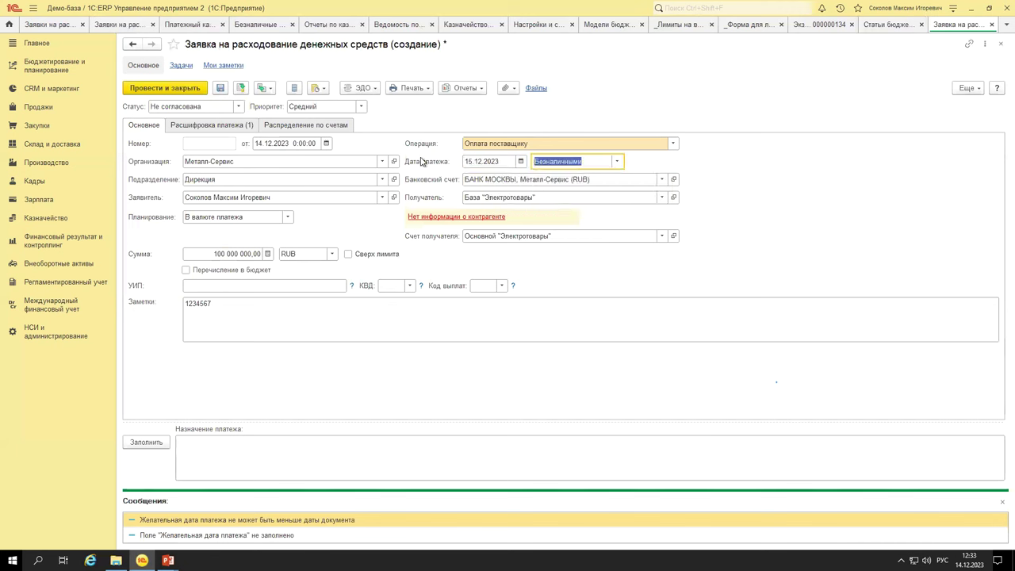
pyautogui.click(243, 89)
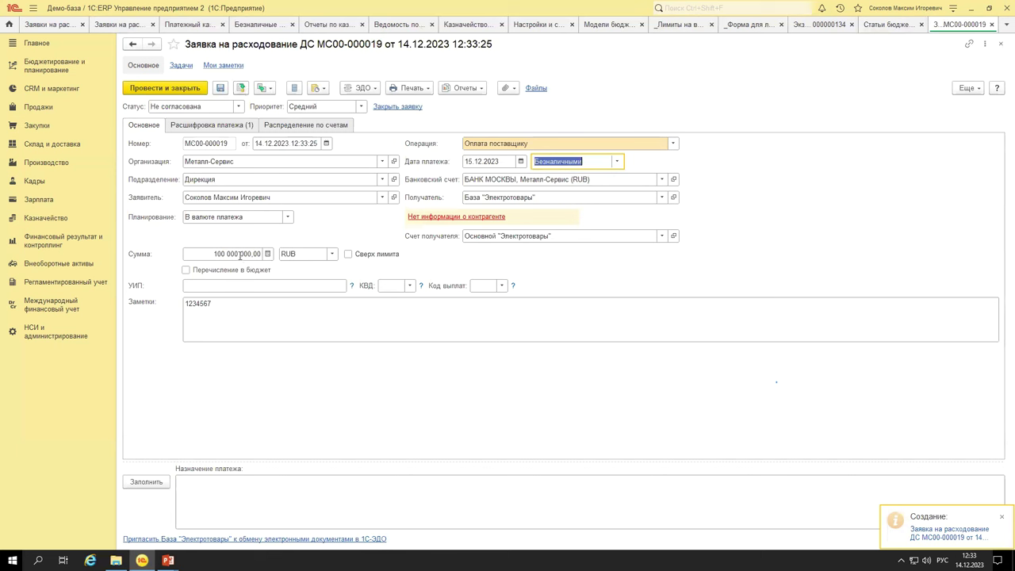
pyautogui.click(207, 253)
pyautogui.click(238, 253)
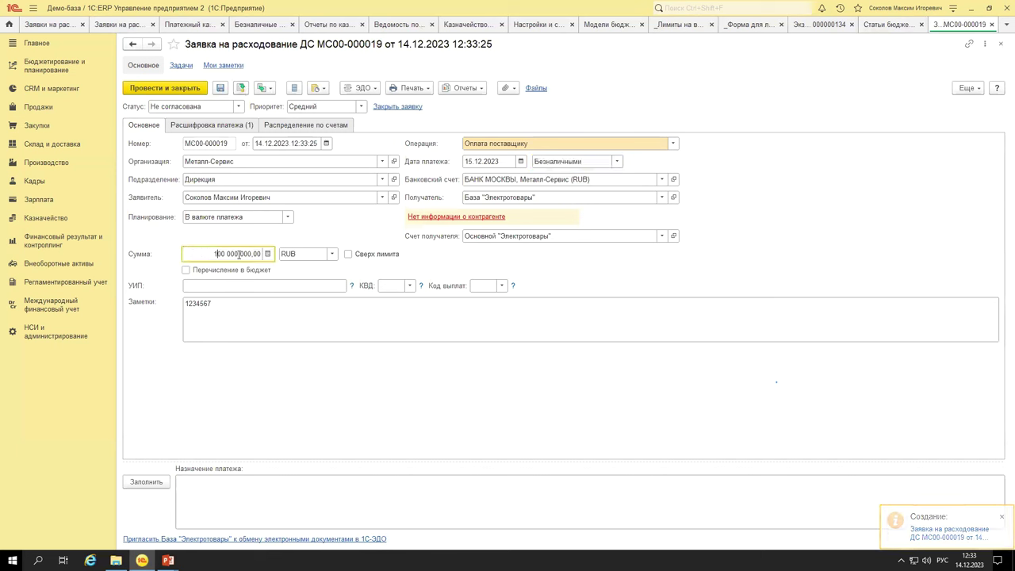
pyautogui.write('000 0')
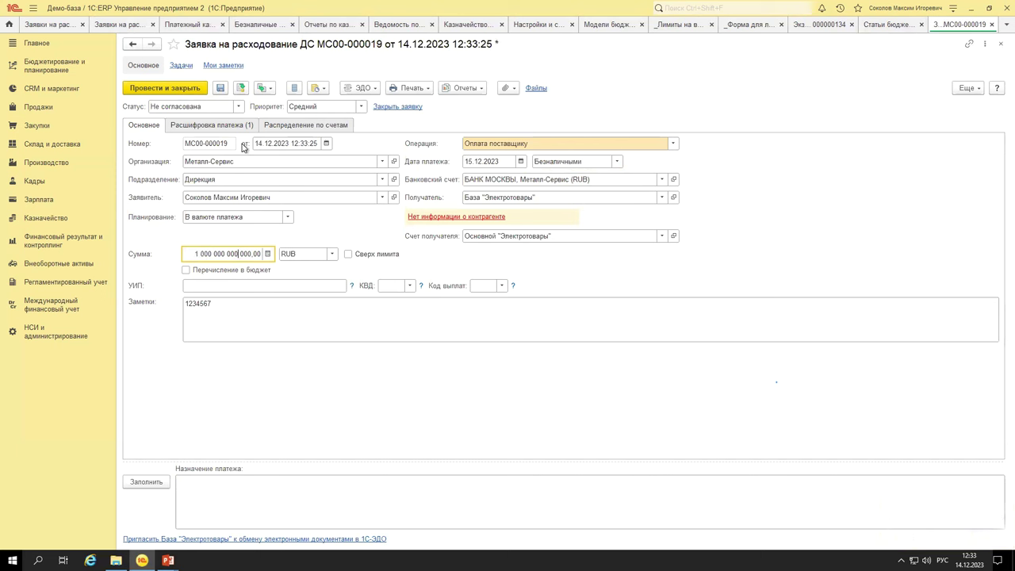
pyautogui.click(239, 90)
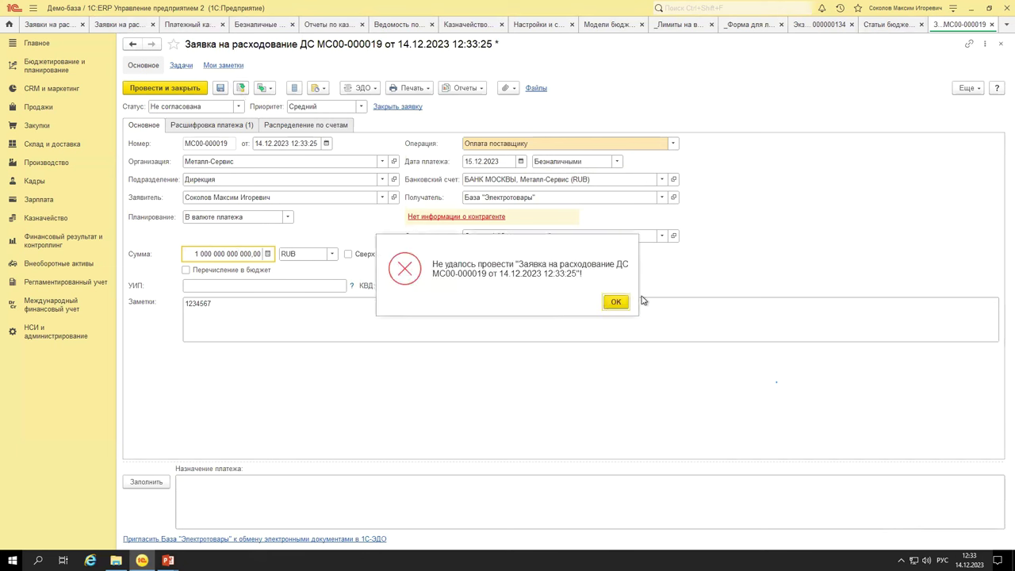
pyautogui.click(616, 302)
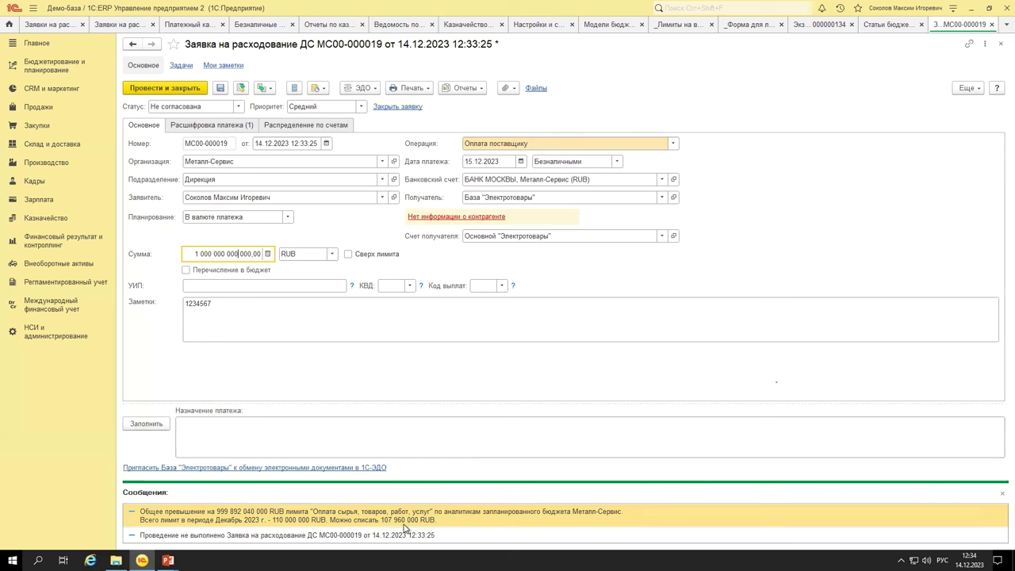
pyautogui.click(1002, 494)
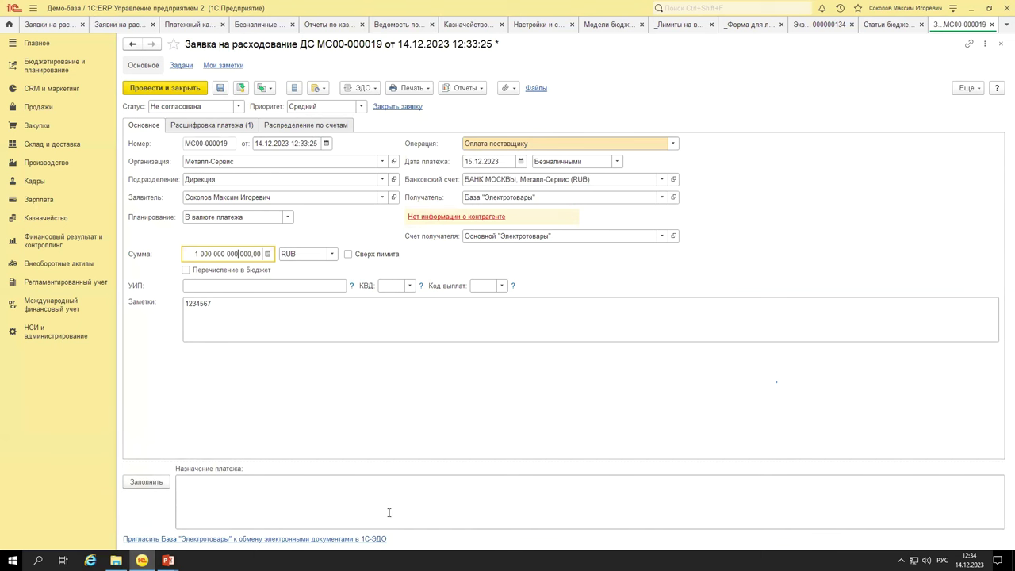
# Show the «Ответы на вопросы» slide in the PowerPoint slideshow, and return to the payment requests list in 1C:ERP.
pyautogui.moveTo(167, 560)
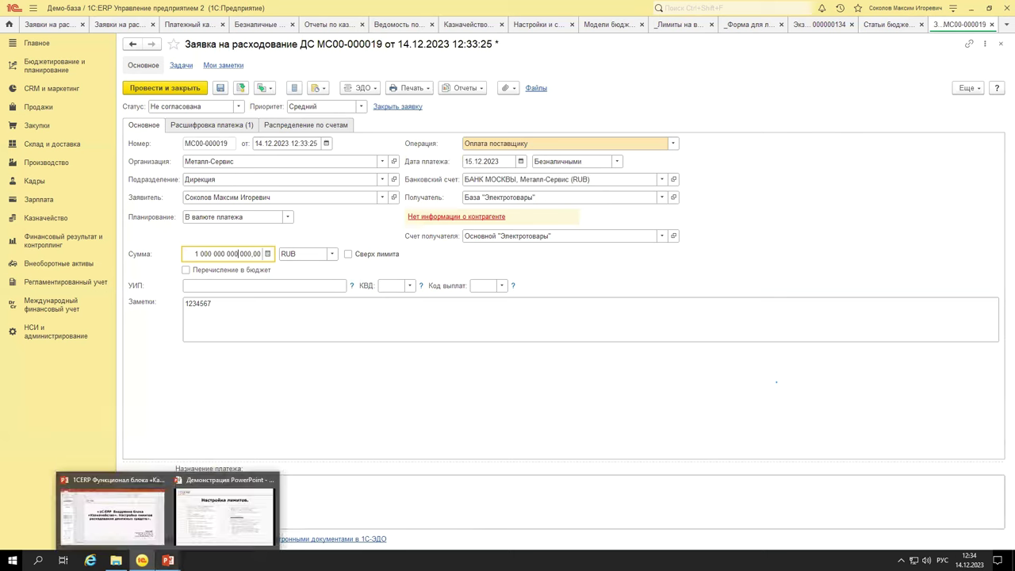
pyautogui.click(224, 516)
pyautogui.press('Right')
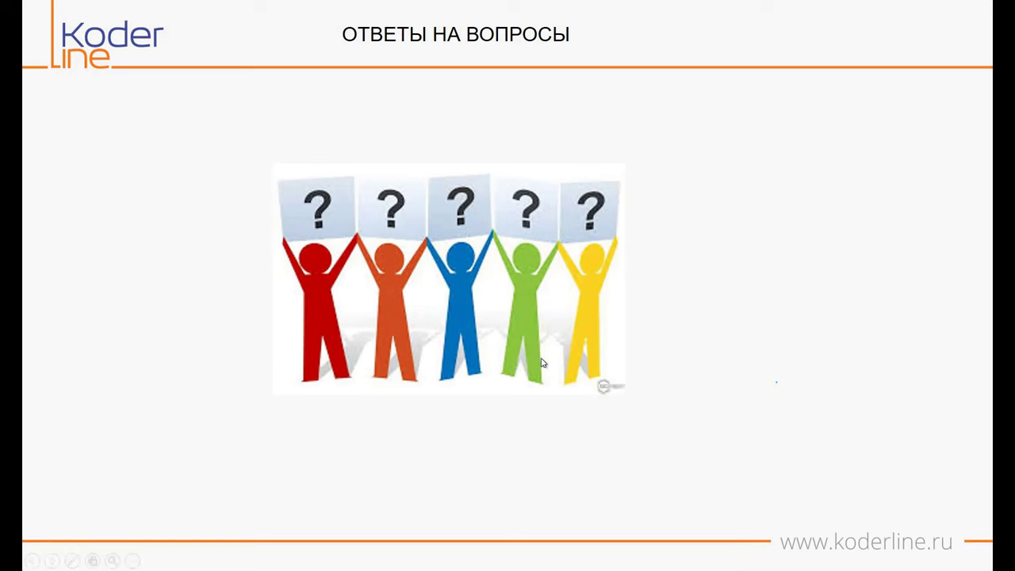
pyautogui.hotkey('alt', 'Tab')
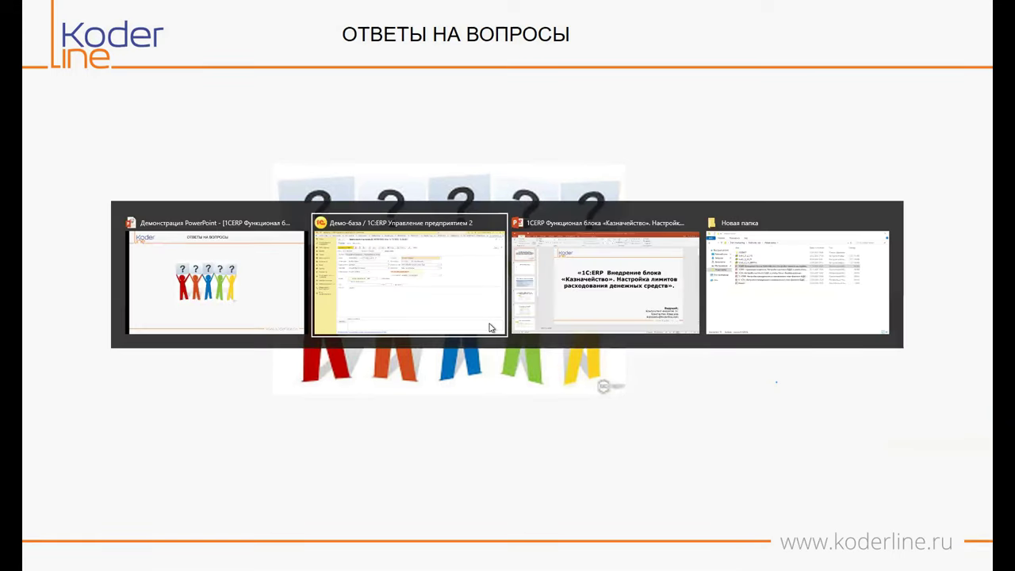
pyautogui.click(57, 29)
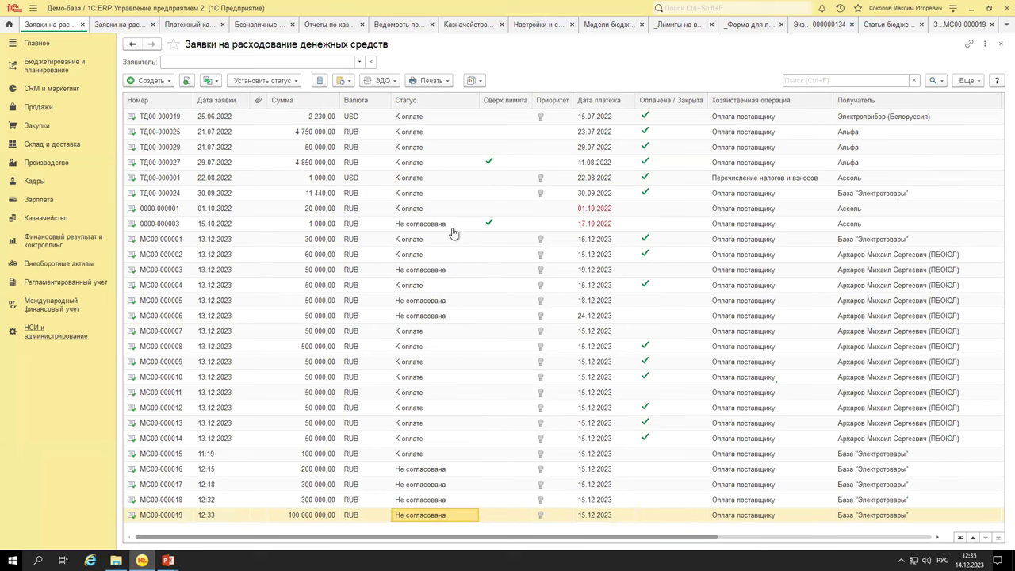
# Include all three expected receipt types in «Платежный календарь»: customer order payments, supplier refunds and manually entered receipts.
pyautogui.click(172, 24)
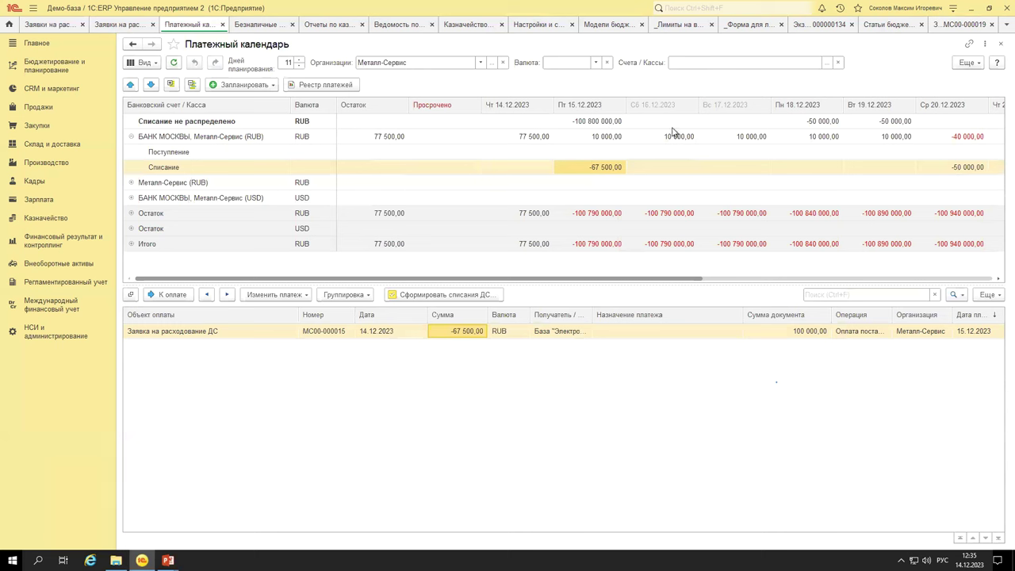
pyautogui.click(966, 61)
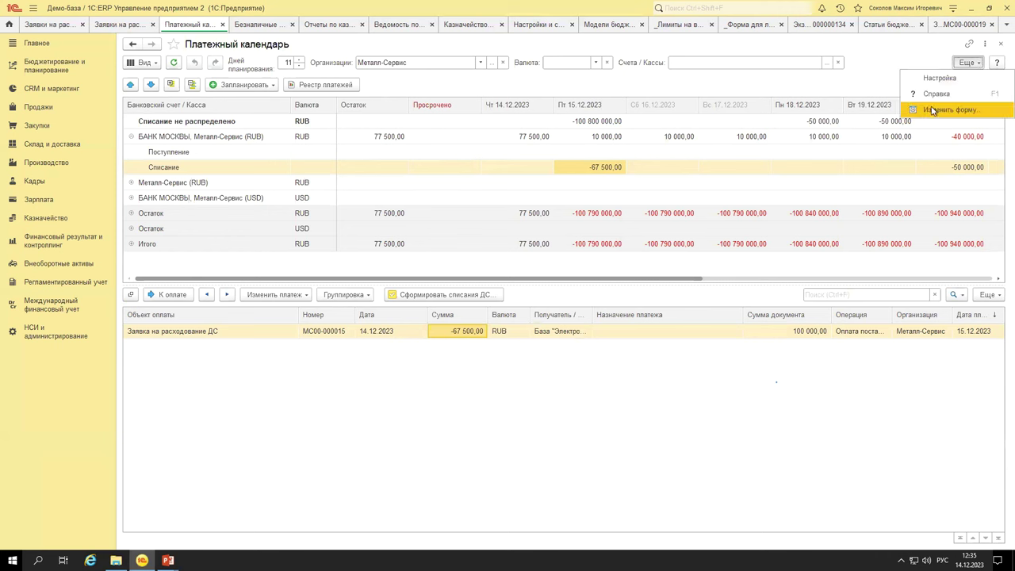
pyautogui.click(938, 81)
pyautogui.click(422, 211)
pyautogui.click(425, 224)
pyautogui.click(425, 237)
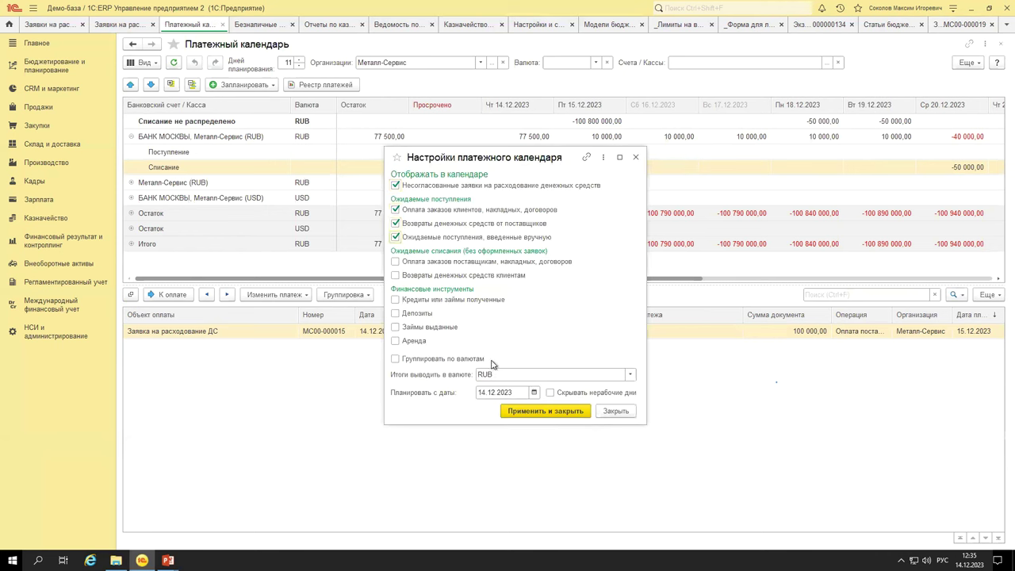
pyautogui.click(542, 412)
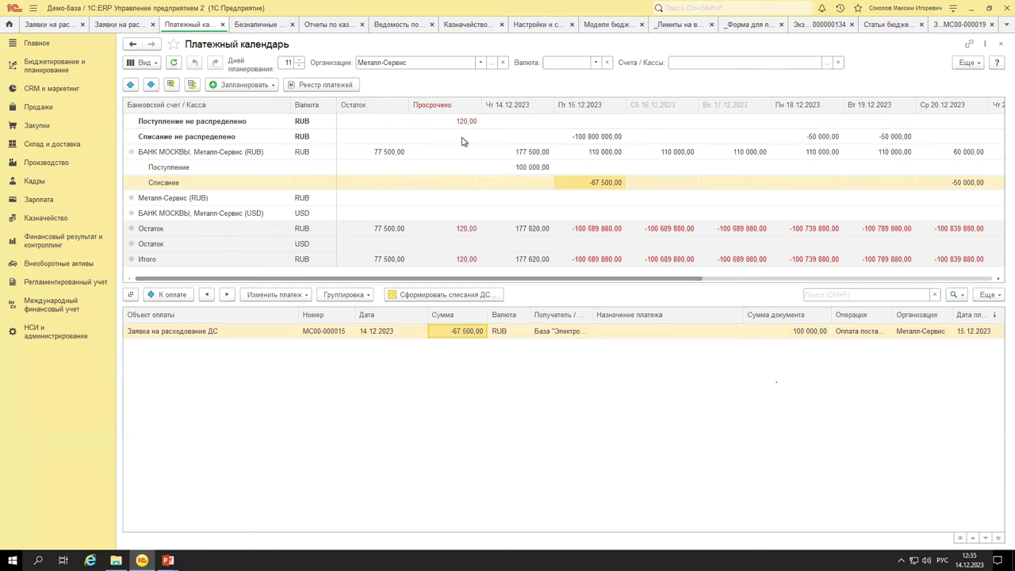
# Include supplier order payments and customer refunds as expected write-offs in the payment calendar.
pyautogui.click(967, 62)
pyautogui.click(938, 80)
pyautogui.click(429, 262)
pyautogui.click(430, 275)
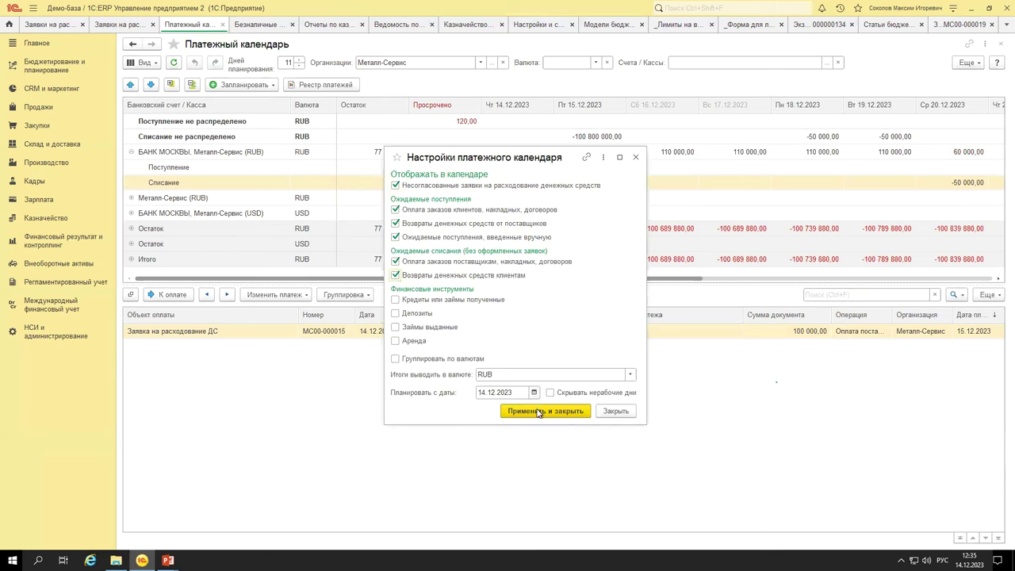
pyautogui.click(543, 411)
# Examine the documents behind the overdue «Списание не распределено» amount in the payment calendar.
pyautogui.click(464, 139)
pyautogui.click(191, 383)
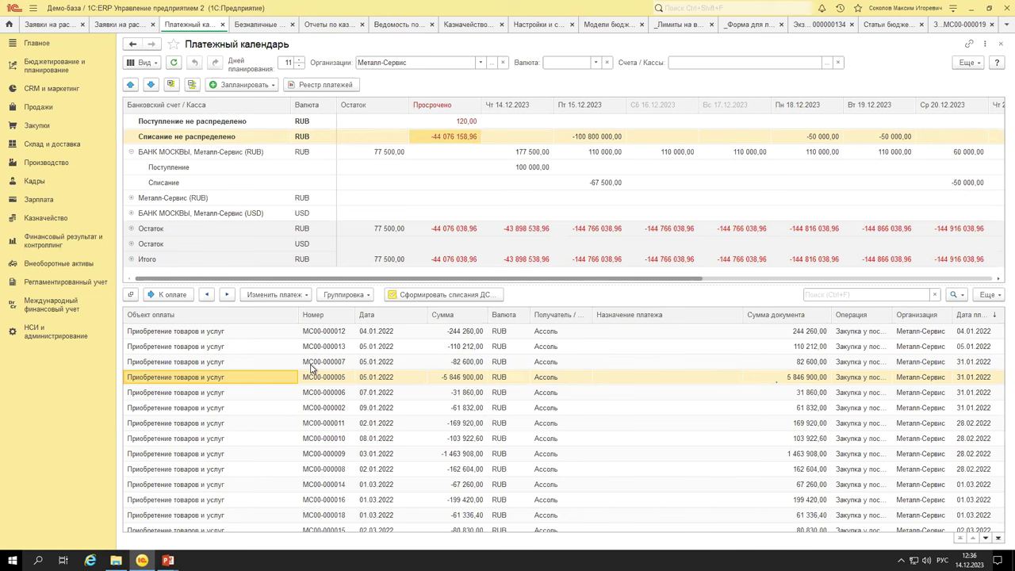
pyautogui.click(246, 423)
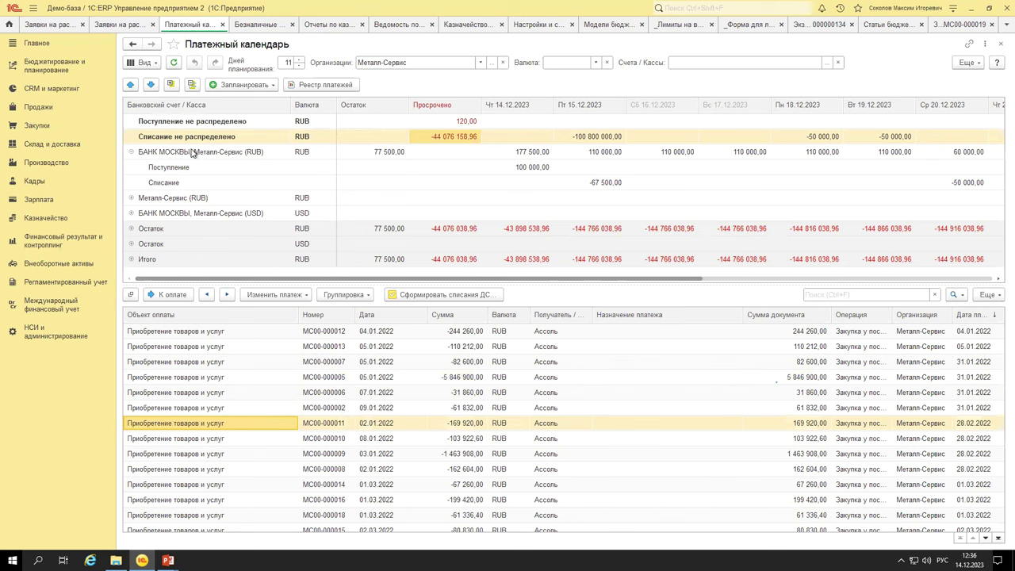
# Open the purchase document dated 07.01.2022 and show it in the «Приобретение товаров и услуг» list.
pyautogui.doubleClick(216, 393)
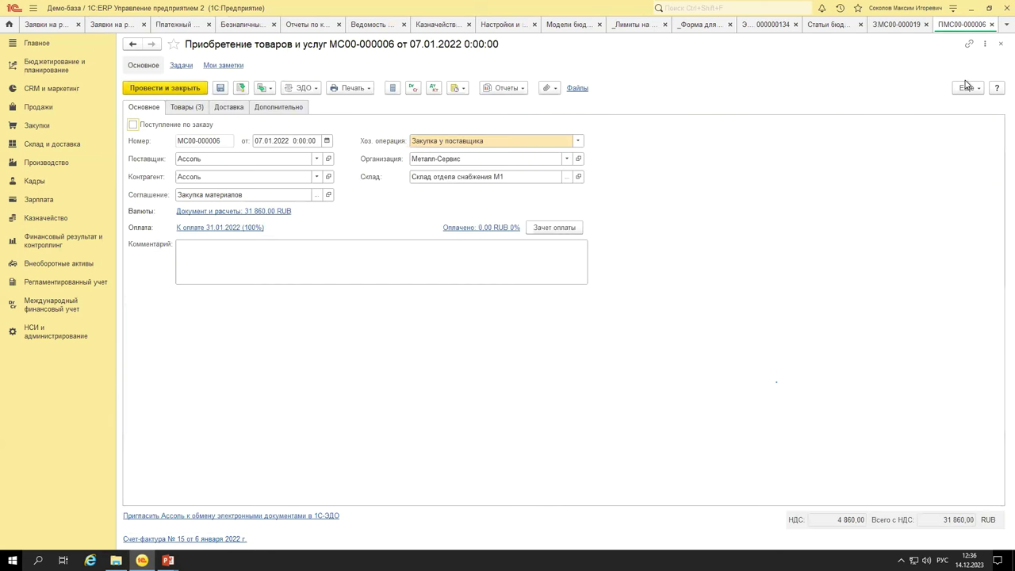
pyautogui.click(966, 86)
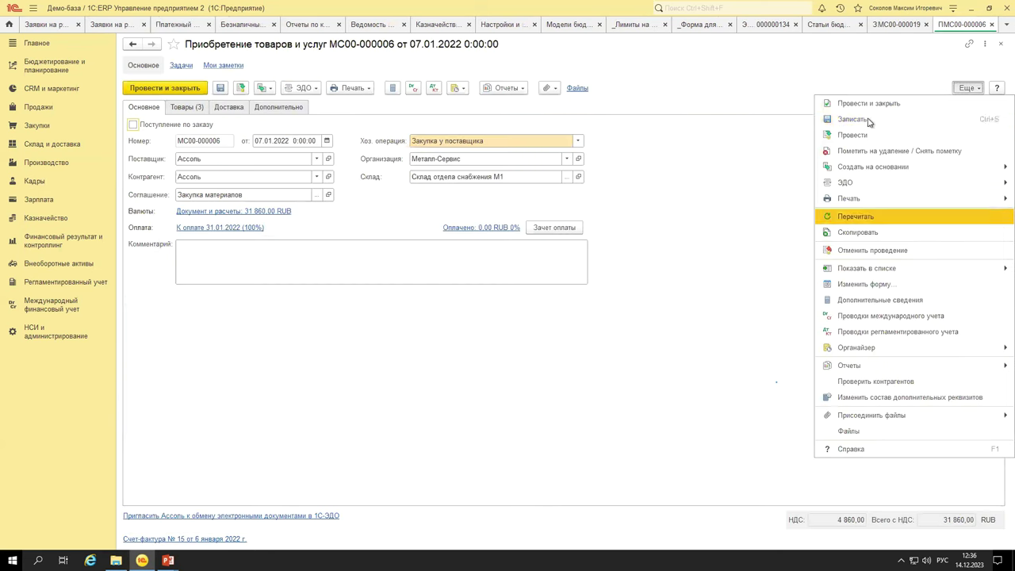
pyautogui.moveTo(873, 272)
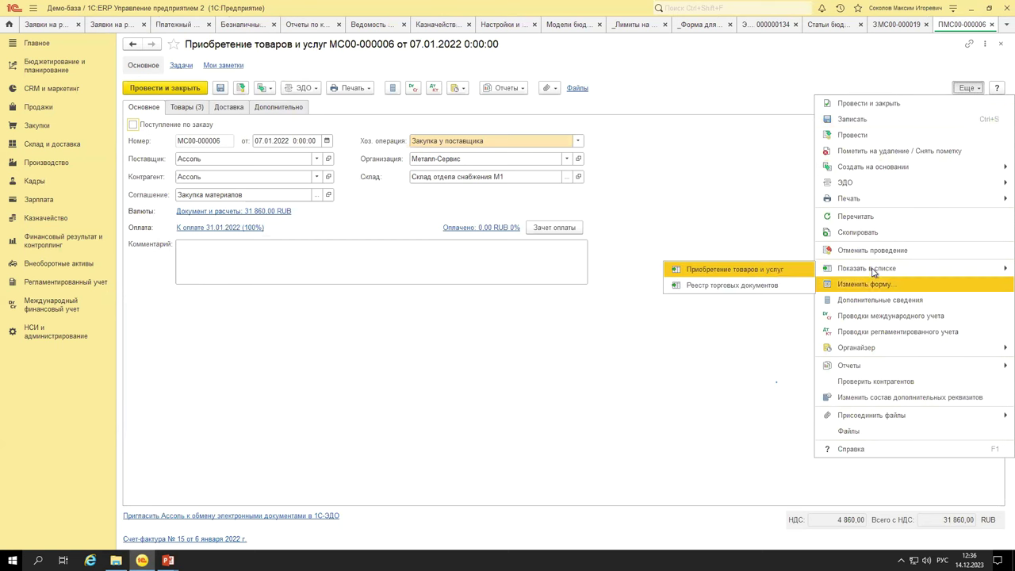
pyautogui.click(751, 269)
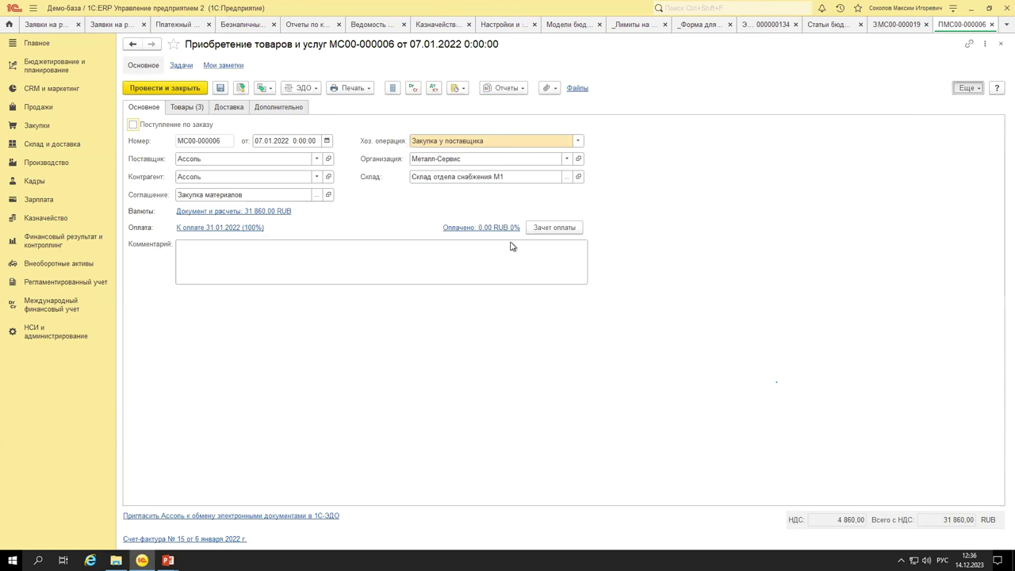
# Try creating a payment request based on the purchases from 02.01.2022 to 07.01.2022, then close it unsaved and clear the multiple selection.
pyautogui.keyDown('shift'); pyautogui.click(378, 184); pyautogui.keyUp('shift')
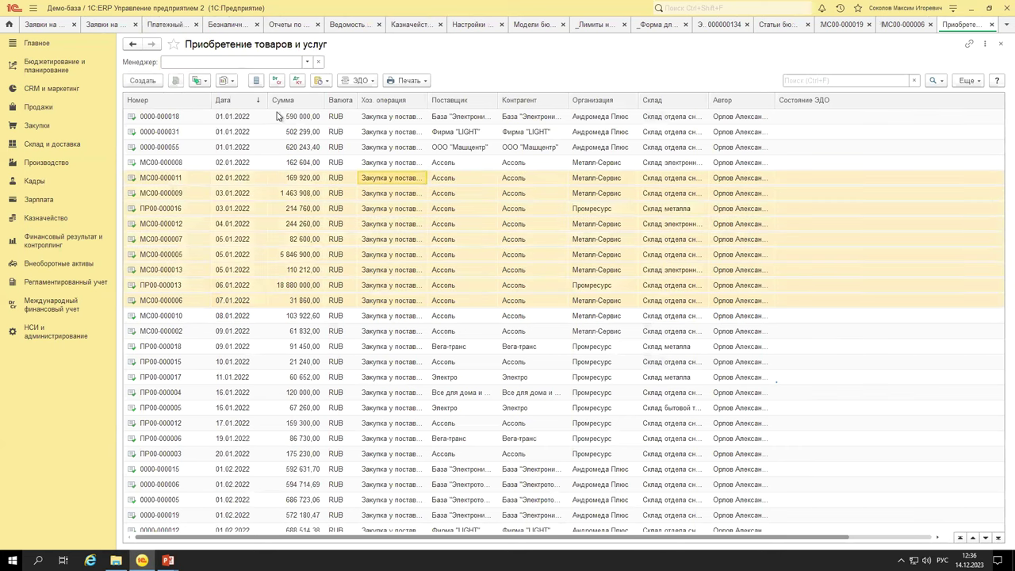
pyautogui.click(204, 84)
pyautogui.click(271, 187)
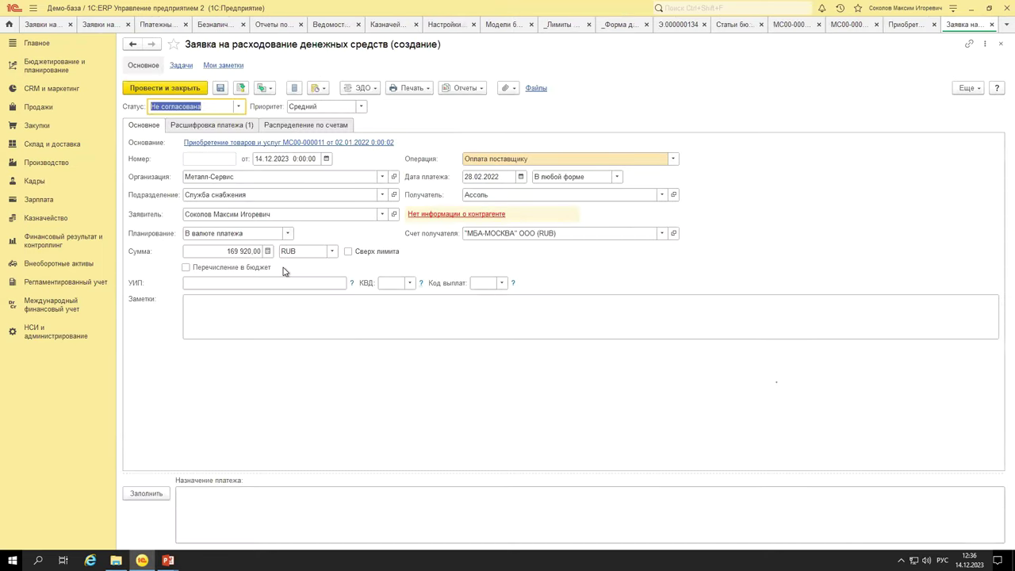
pyautogui.press('Escape')
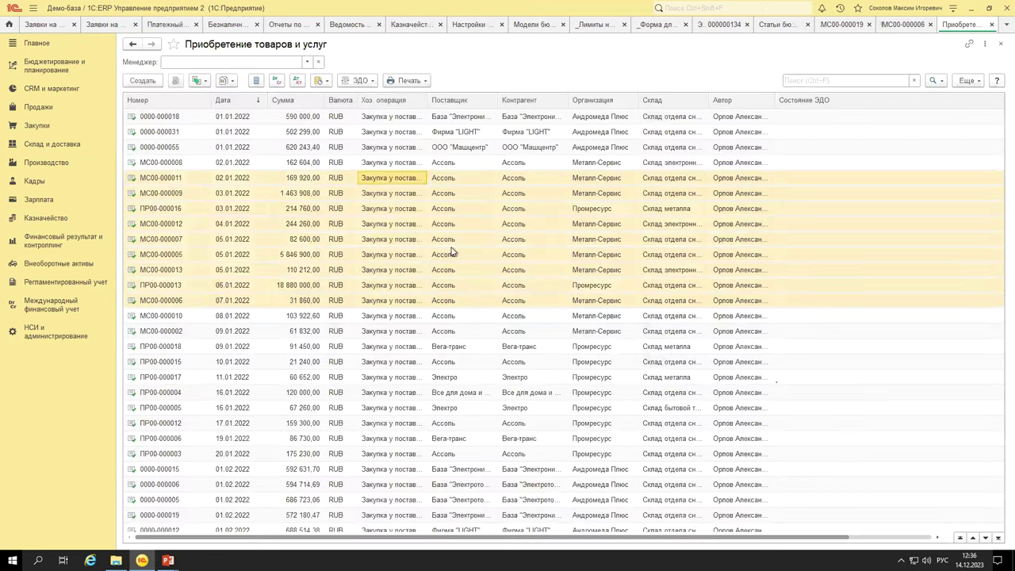
pyautogui.click(530, 254)
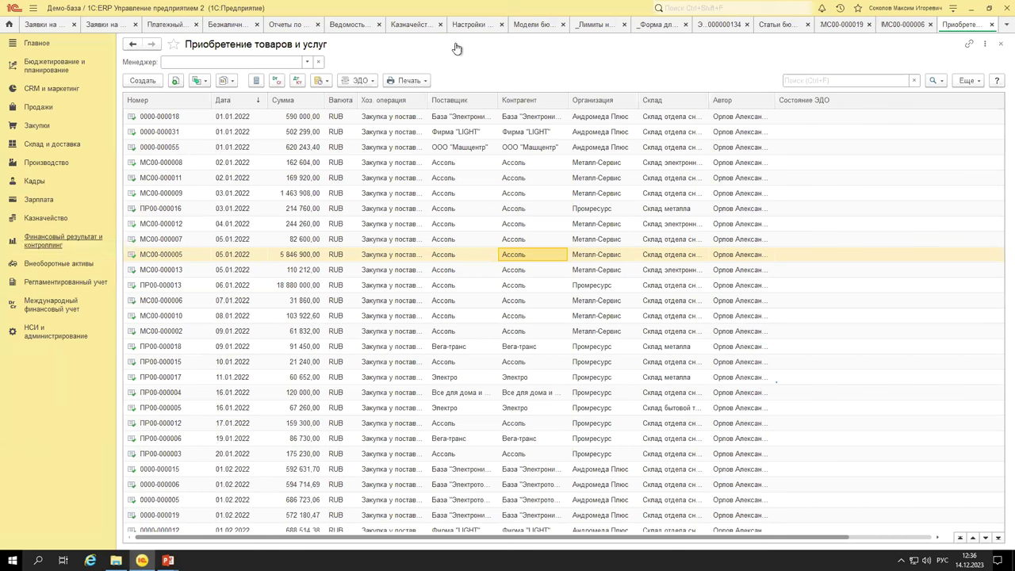
# Show the 15.12.2023 write-off of the БАНК МОСКВЫ (RUB) account in the payment calendar and group its payments by priority.
pyautogui.click(158, 26)
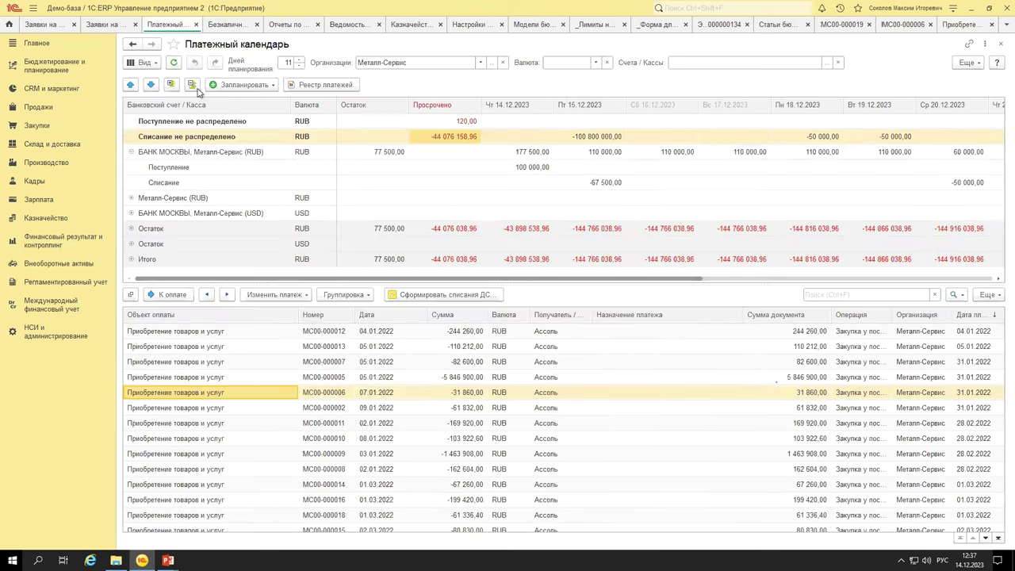
pyautogui.click(595, 184)
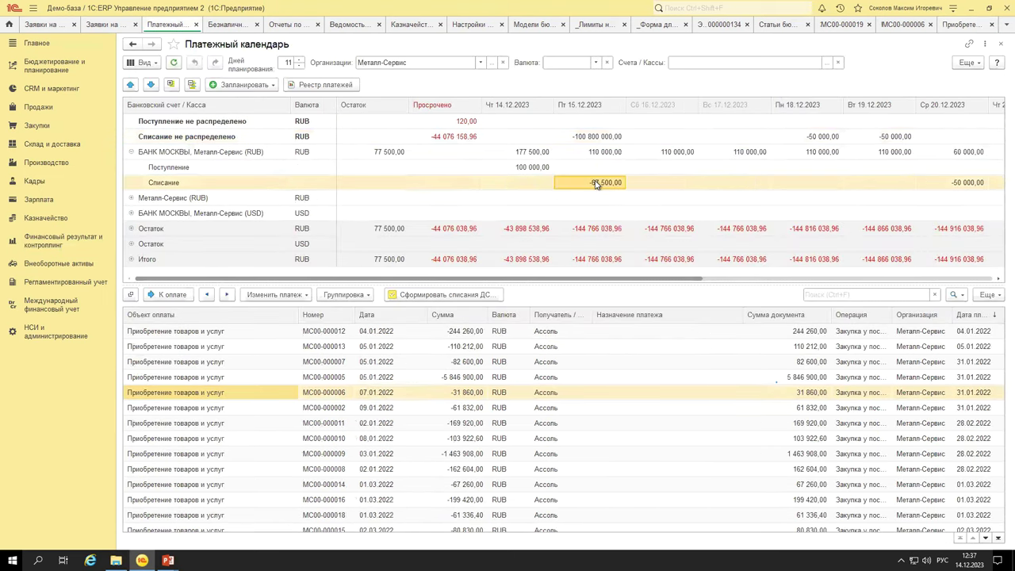
pyautogui.click(341, 294)
pyautogui.click(361, 363)
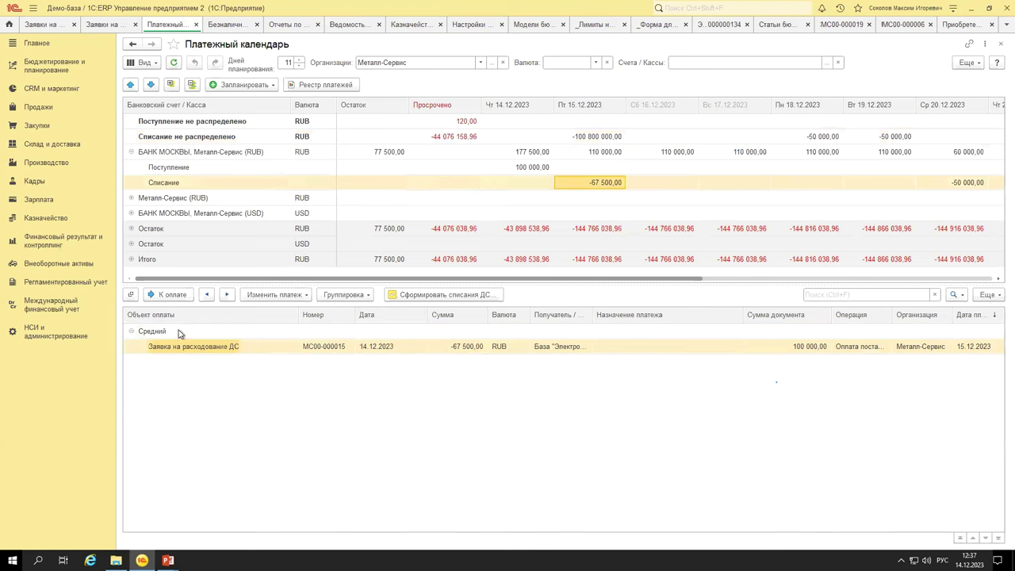
# Move the undistributed 50 000 payment request planned for 18.12.2023 to the БАНК МОСКВЫ (RUB) account's write-off on 15.12.2023.
pyautogui.click(532, 170)
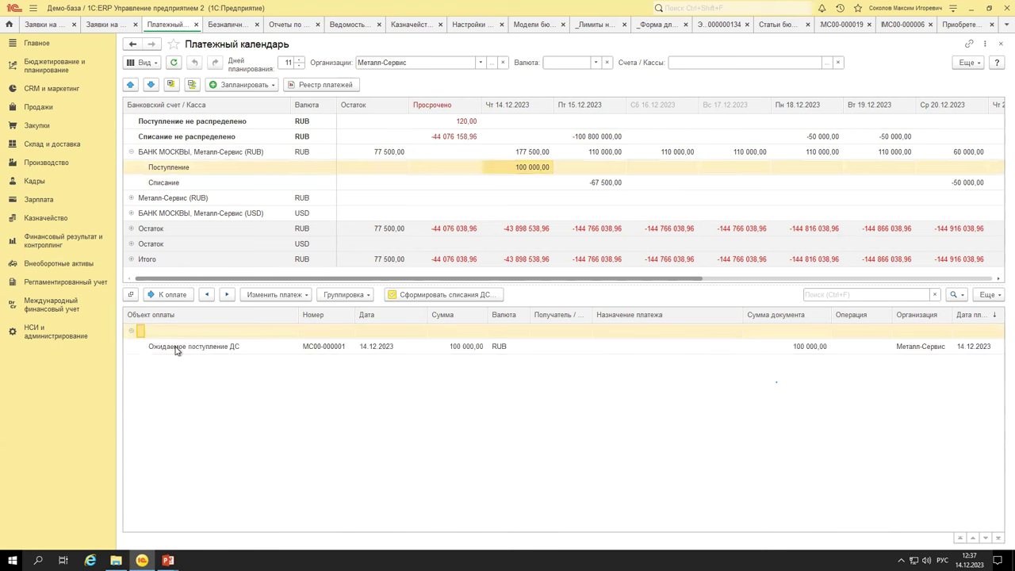
pyautogui.click(824, 137)
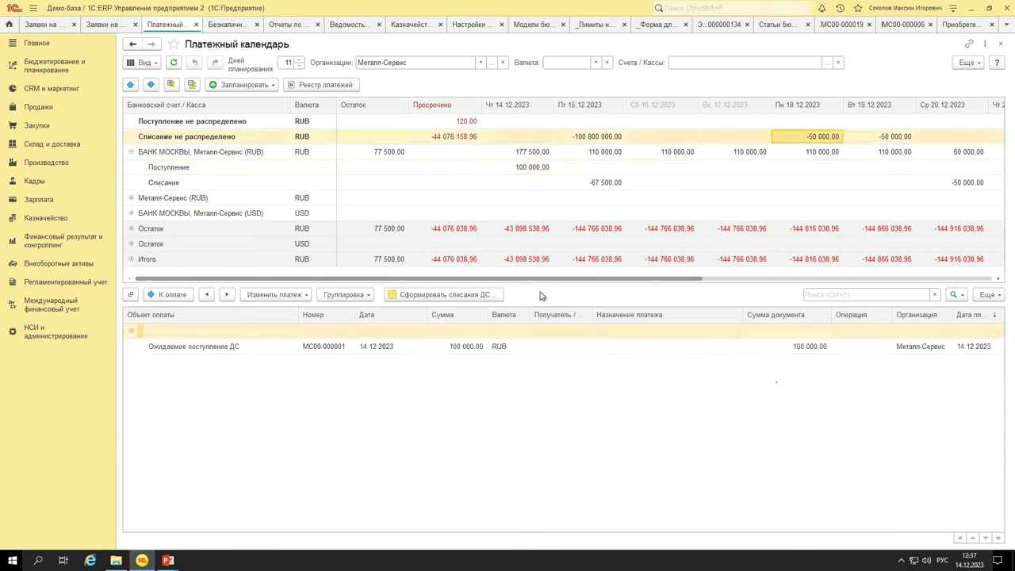
pyautogui.click(132, 332)
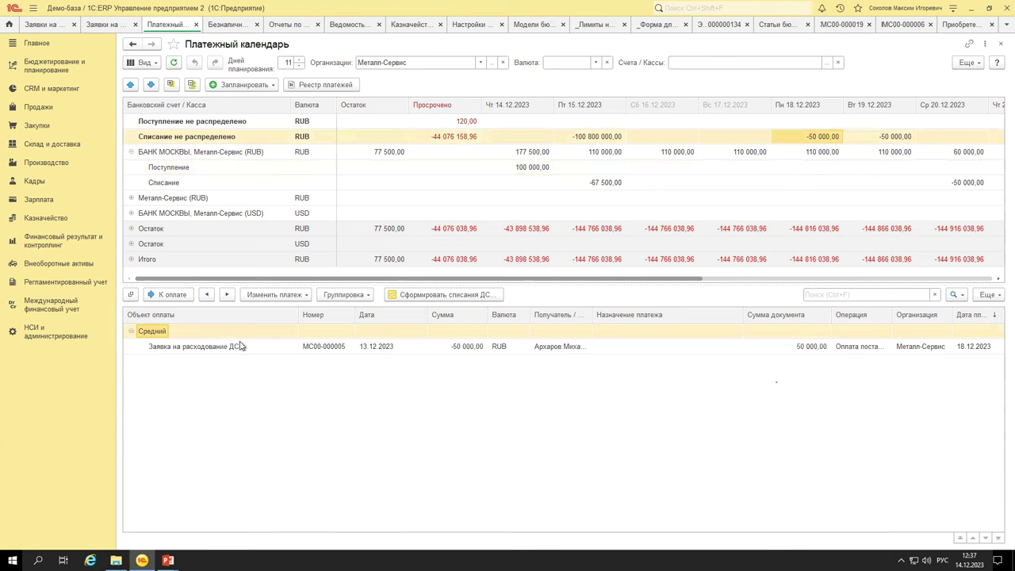
pyautogui.moveTo(525, 347); pyautogui.dragTo(601, 188)
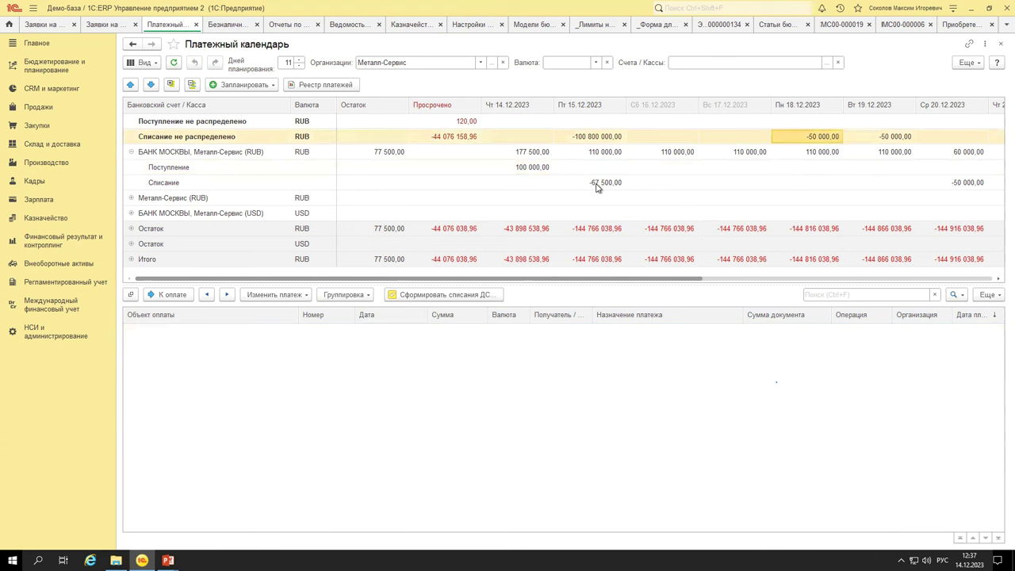
pyautogui.click(131, 332)
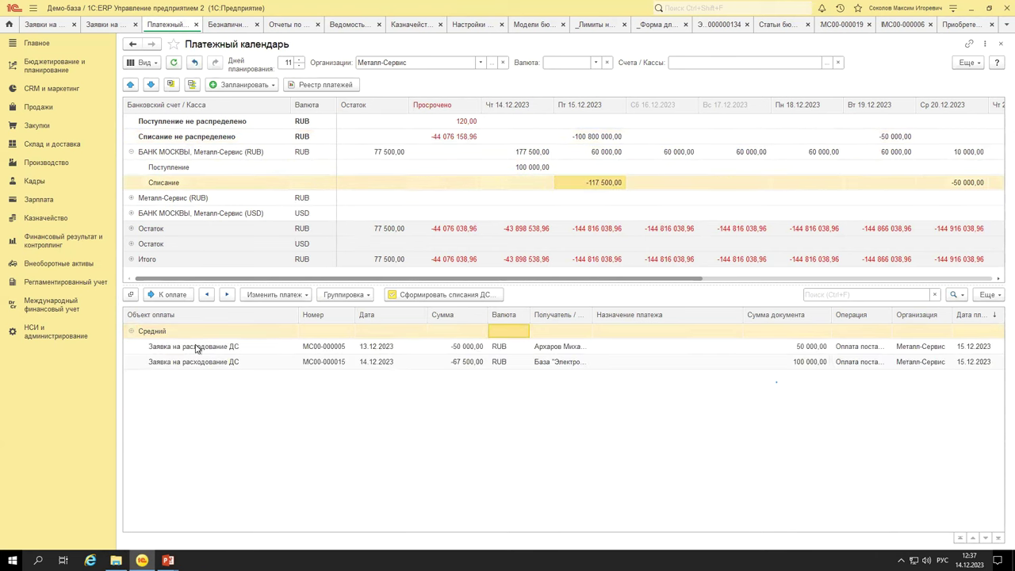
# Set the priority of the База "Электротовары" payment request dated 14.12.2023 to Высокий, then post and close it.
pyautogui.doubleClick(489, 365)
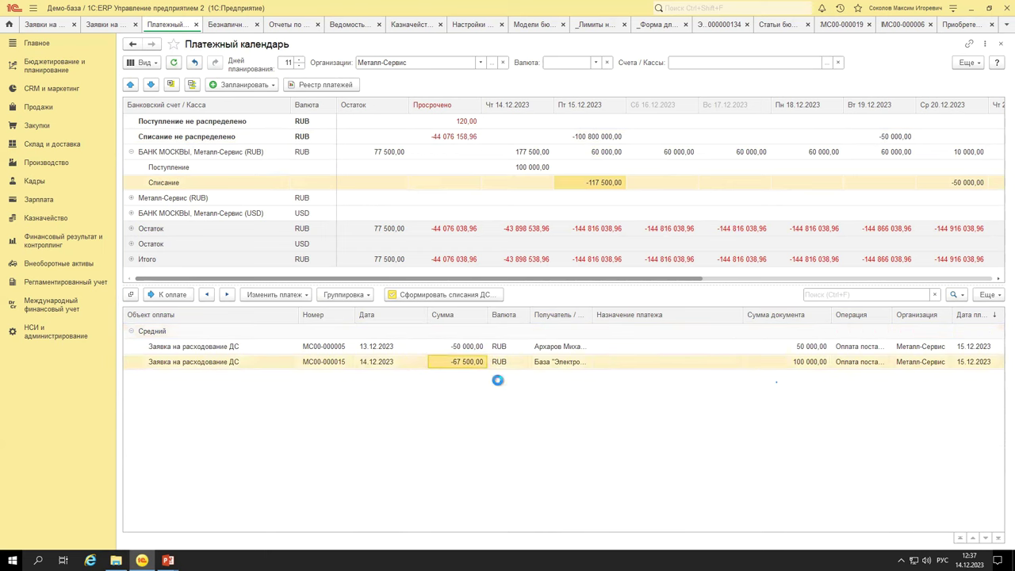
pyautogui.click(255, 106)
pyautogui.click(378, 106)
pyautogui.click(378, 107)
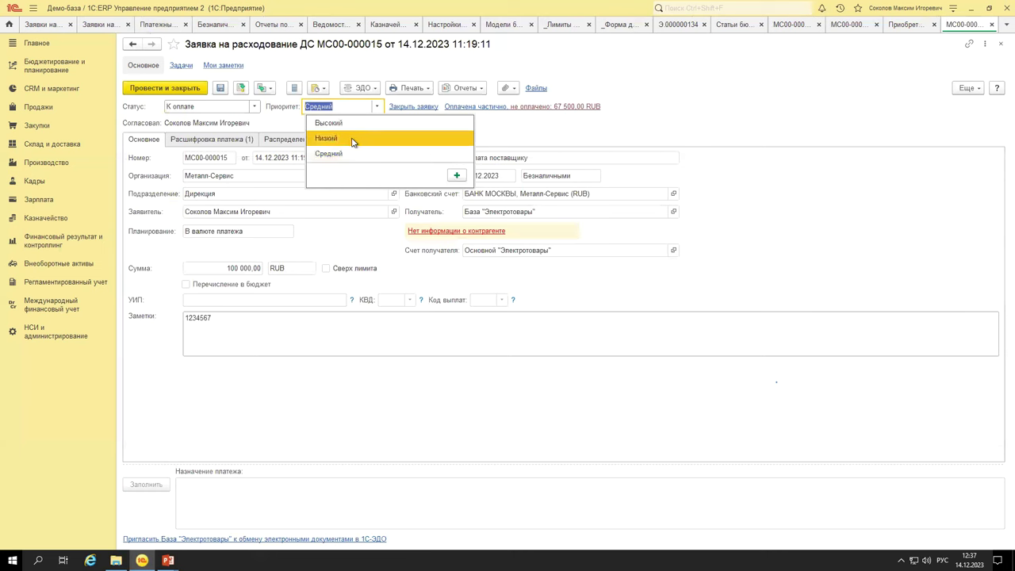
pyautogui.click(347, 123)
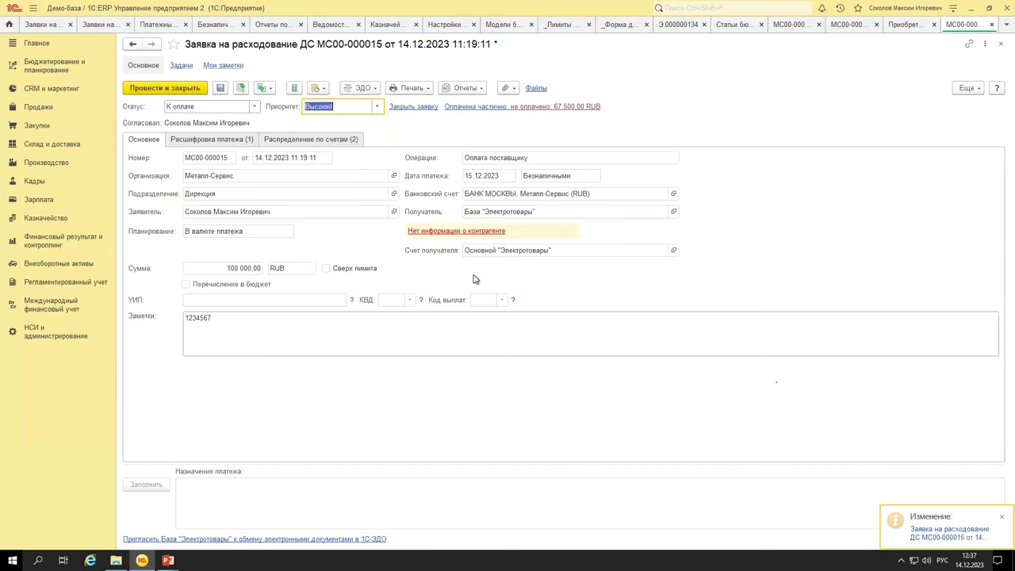
pyautogui.hotkey('ctrl', 'Return')
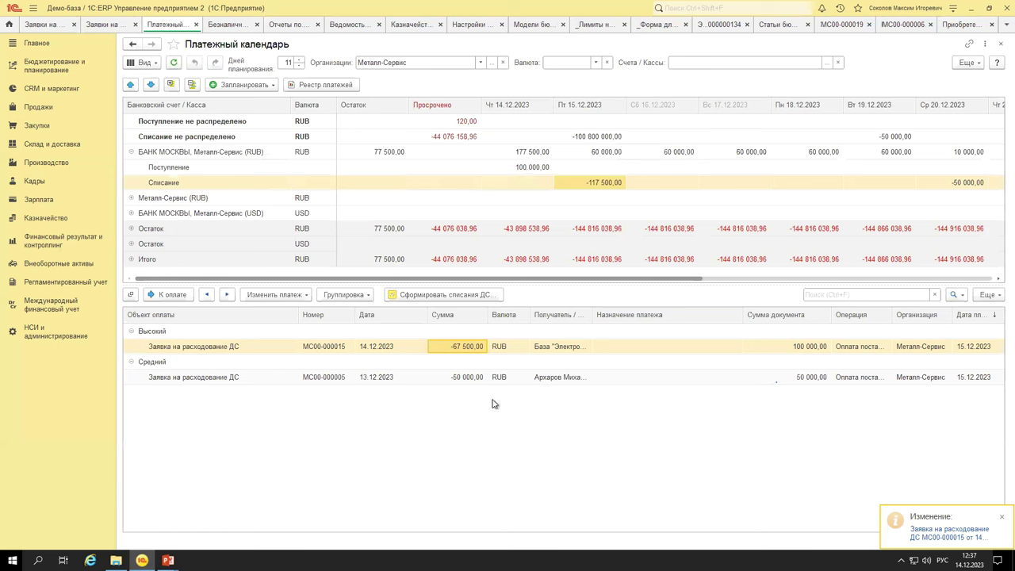
# Reopen the База "Электротовары" payment request and start a new payment priority named «Средне-низкий» from its priority field.
pyautogui.click(465, 379)
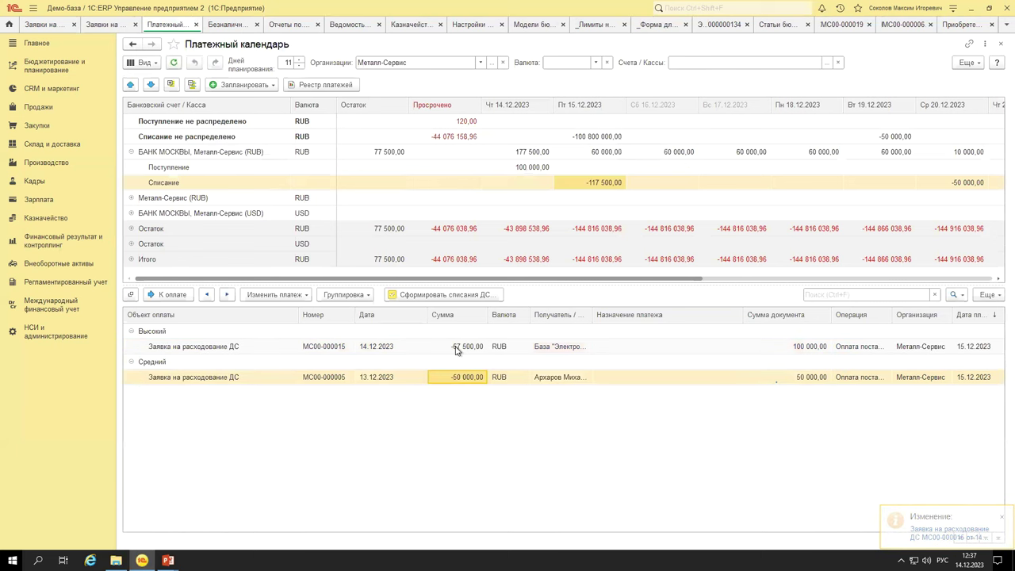
pyautogui.click(462, 346)
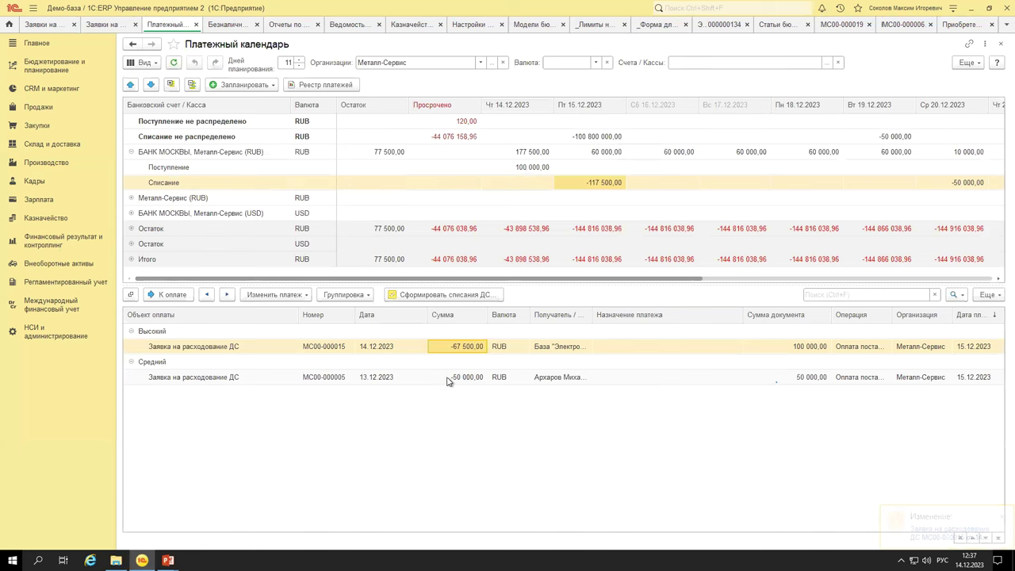
pyautogui.doubleClick(249, 346)
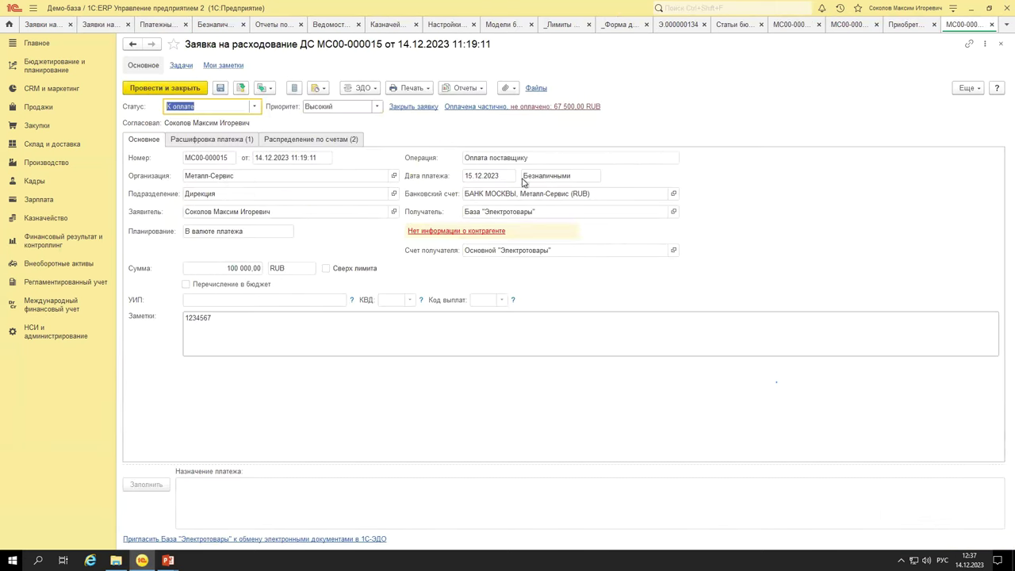
pyautogui.click(377, 107)
pyautogui.click(454, 196)
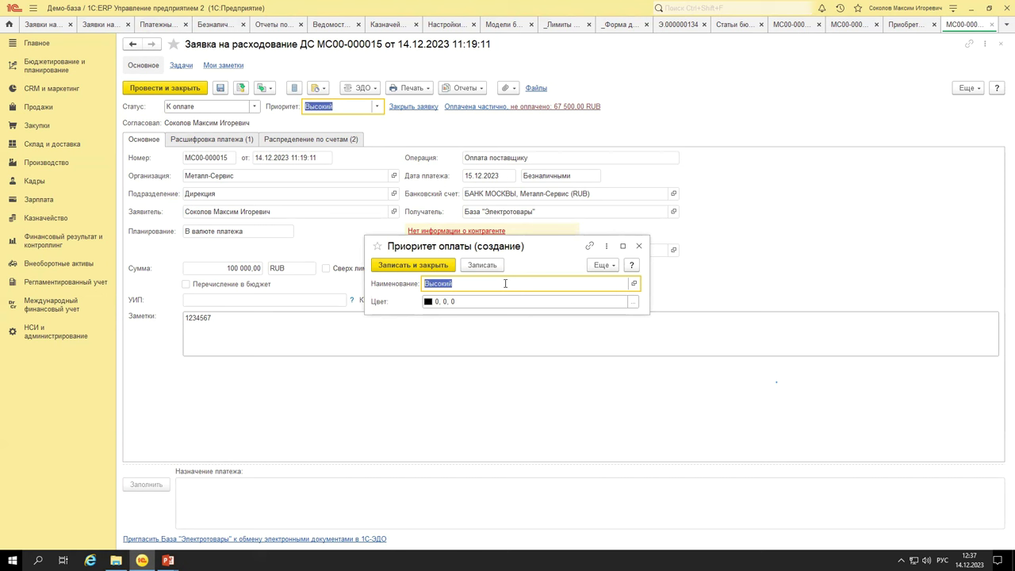
pyautogui.write('Средне-нен')
pyautogui.press('BackSpace')
pyautogui.press('BackSpace')
pyautogui.press('BackSpace')
pyautogui.write('низкий')
# Choose a colour for the «Средне-низкий» priority, save it, and post and close the payment request with that priority.
pyautogui.click(516, 301)
pyautogui.click(632, 301)
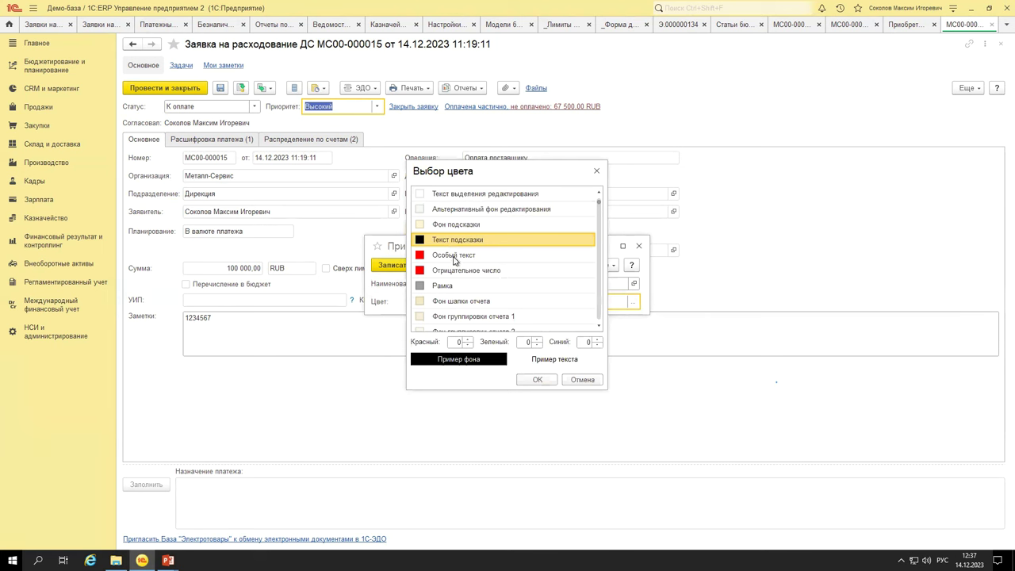
pyautogui.scroll(-1, 467, 286)
pyautogui.doubleClick(438, 286)
pyautogui.hotkey('ctrl', 'Return')
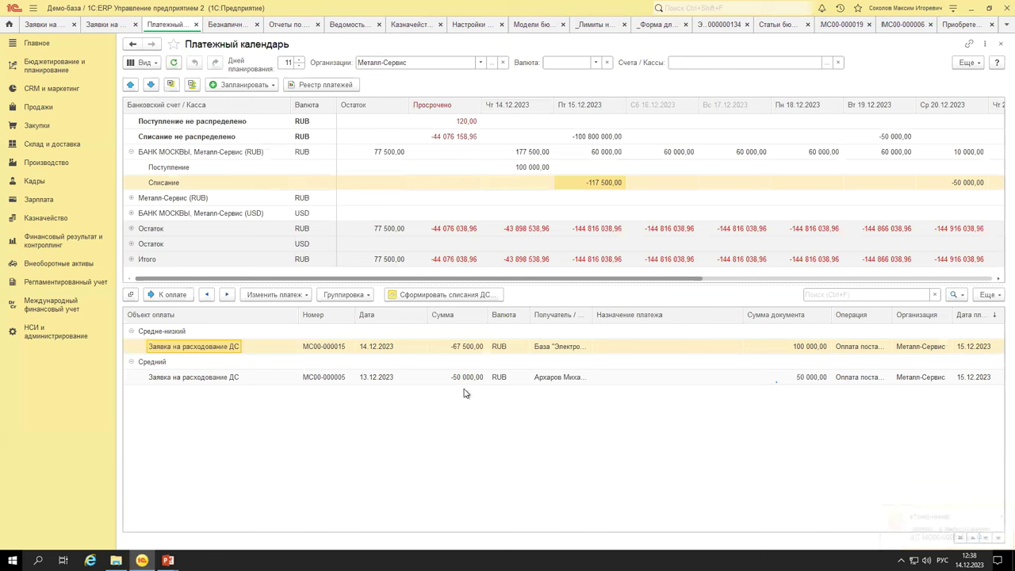
# Compare how payment priority is shown in the «Заявки на расходование денежных средств» list and in the payment calendar's grouping.
pyautogui.click(107, 28)
pyautogui.click(43, 25)
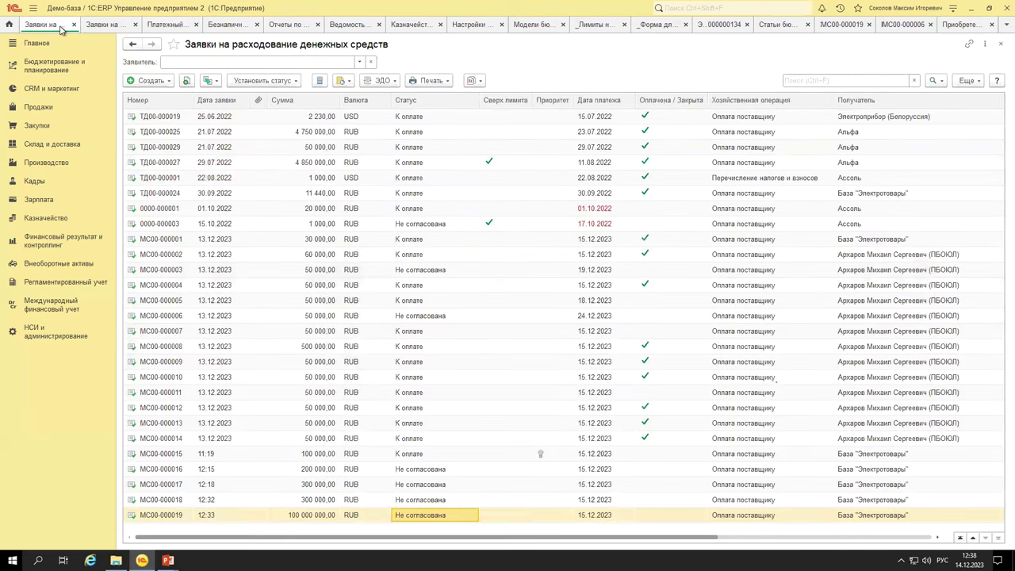
pyautogui.click(156, 27)
pyautogui.click(173, 332)
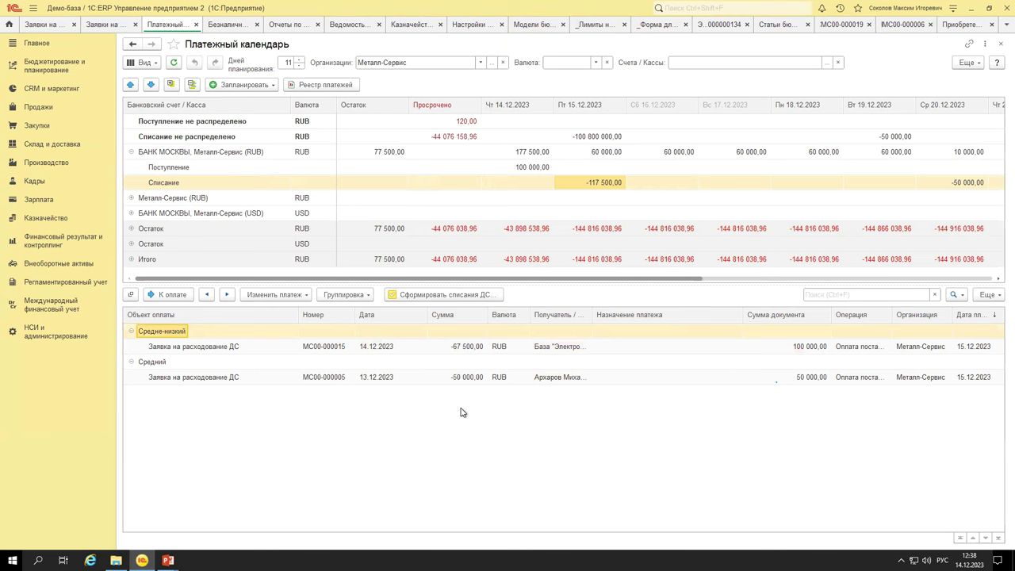
pyautogui.click(43, 24)
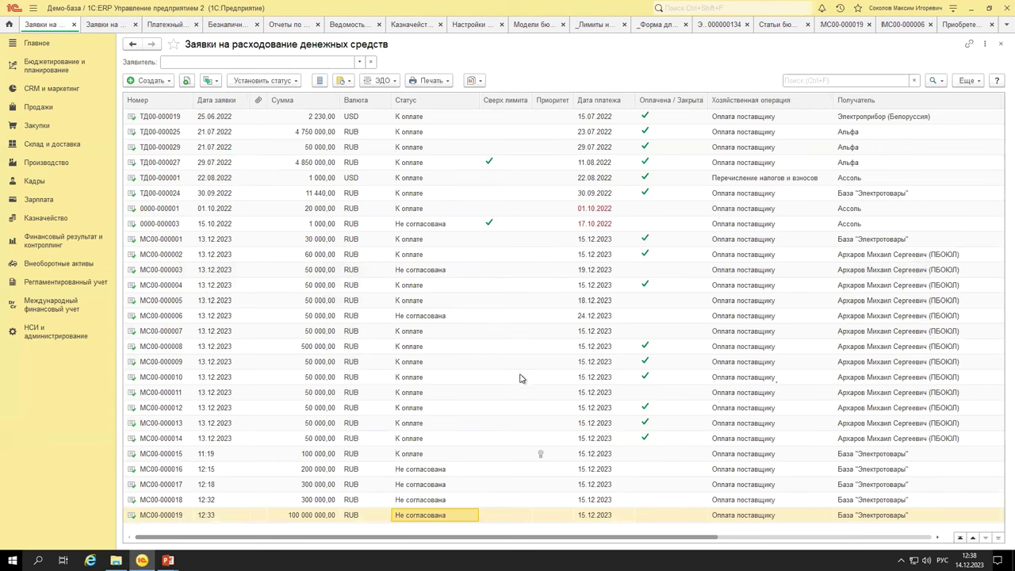
pyautogui.moveTo(615, 540); pyautogui.dragTo(829, 540)
pyautogui.moveTo(591, 540); pyautogui.dragTo(377, 541)
# Open the 100 000 000 RUB payment request from the list and close it, discarding its unsaved changes.
pyautogui.doubleClick(409, 515)
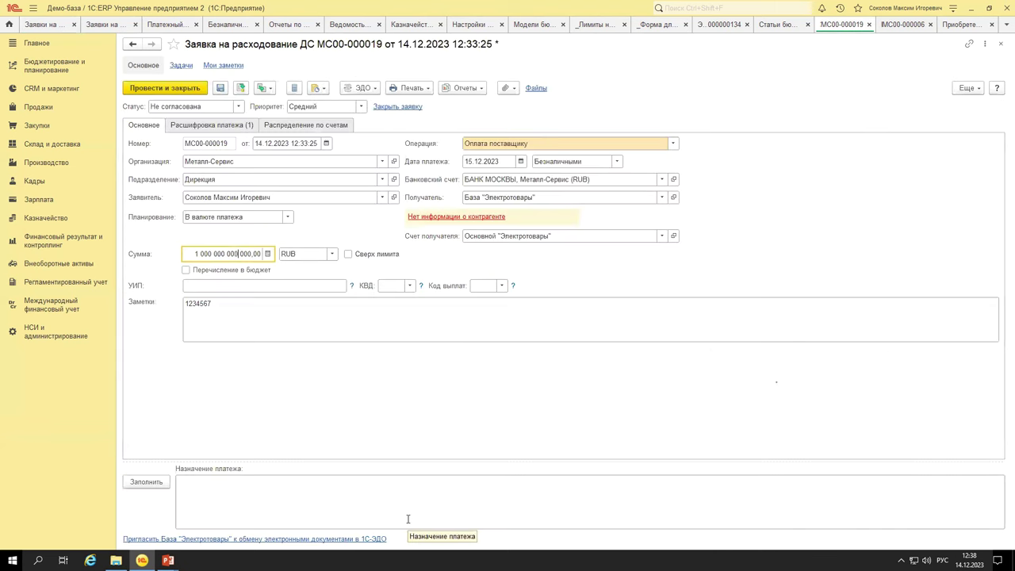
pyautogui.press('Escape')
pyautogui.click(543, 302)
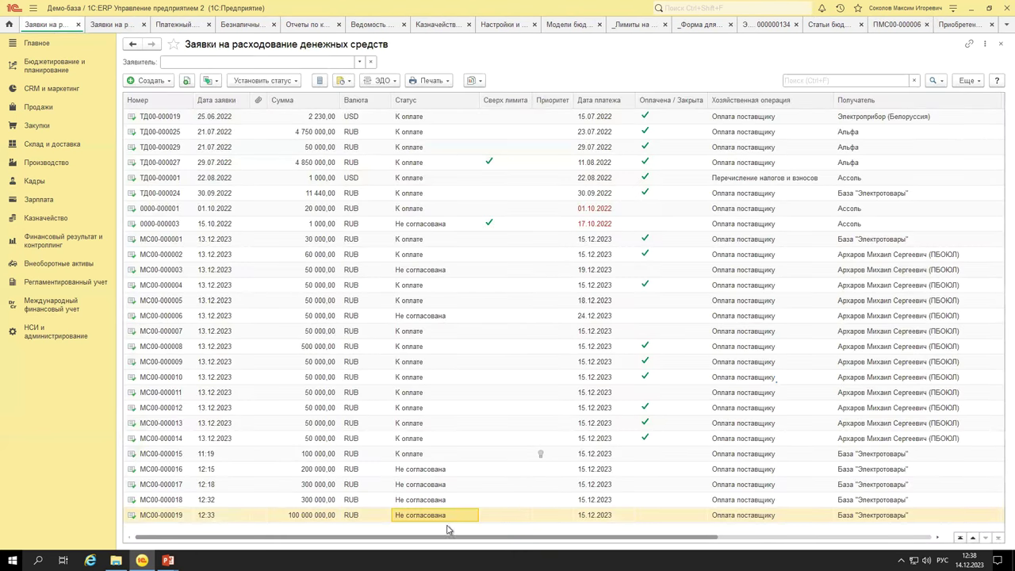
# Examine the form settings of the «Приоритет» column in the payment request list and close them without changes.
pyautogui.click(552, 506)
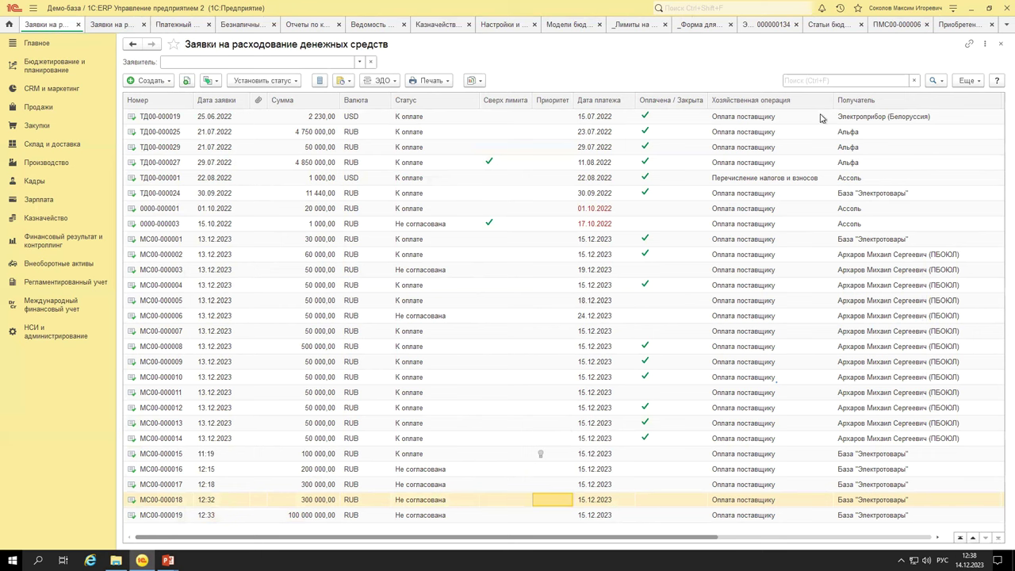
pyautogui.click(967, 81)
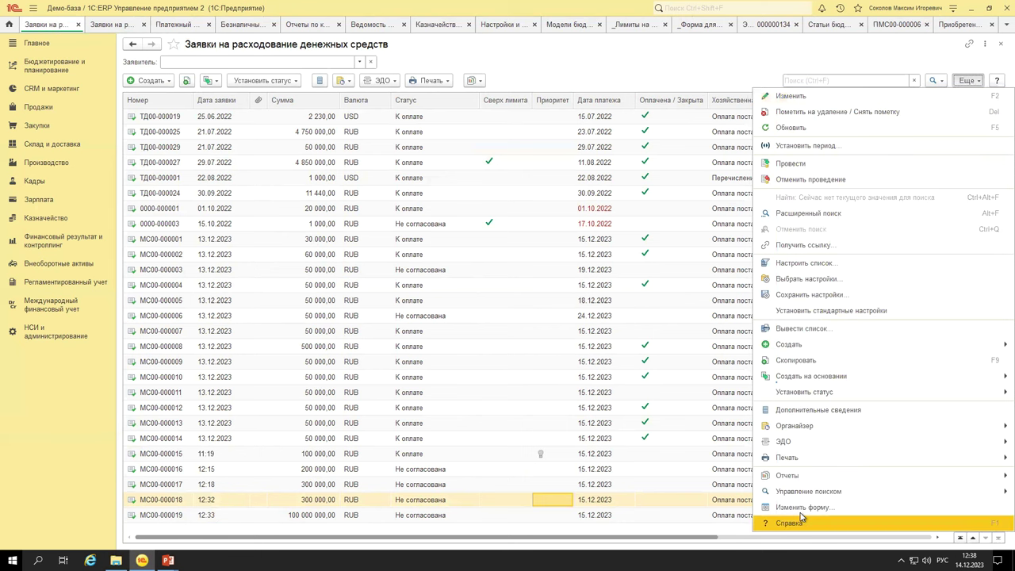
pyautogui.click(686, 467)
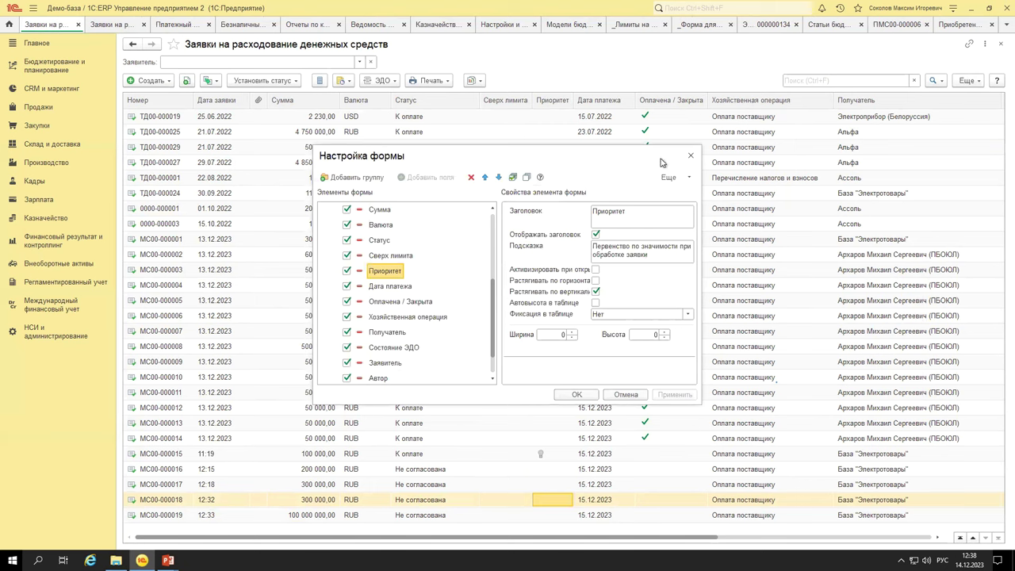
pyautogui.click(692, 155)
# Examine the conditional formatting rules in the payment request list settings, including «Выделение цветом просроченных оплат», and close them unchanged.
pyautogui.click(968, 81)
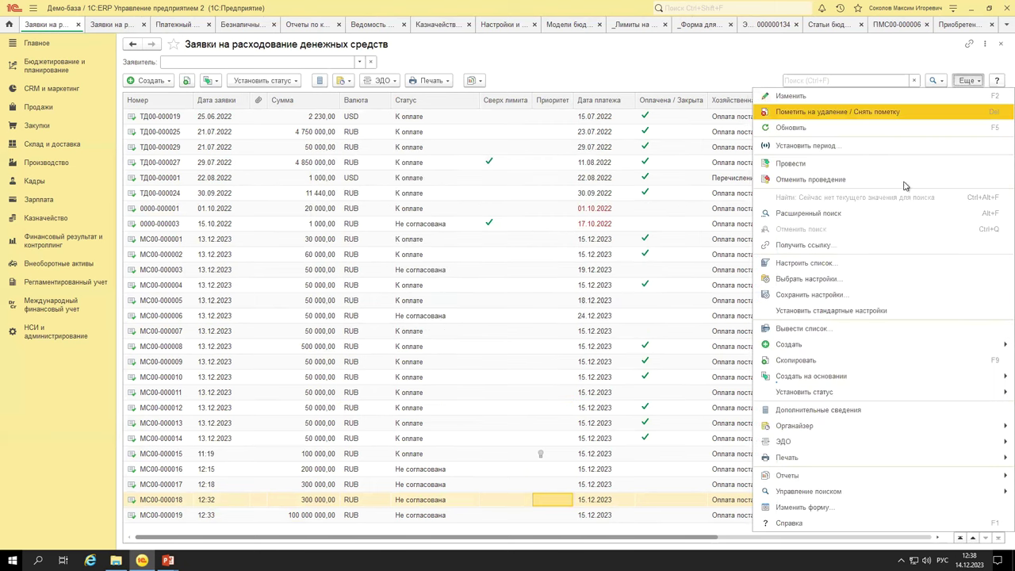
pyautogui.click(827, 265)
pyautogui.click(418, 126)
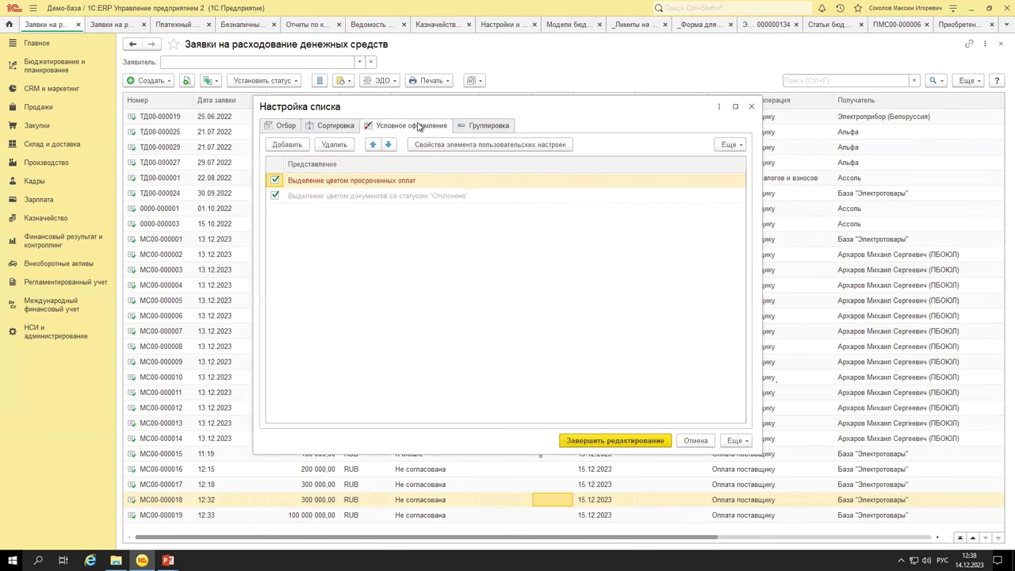
pyautogui.click(392, 182)
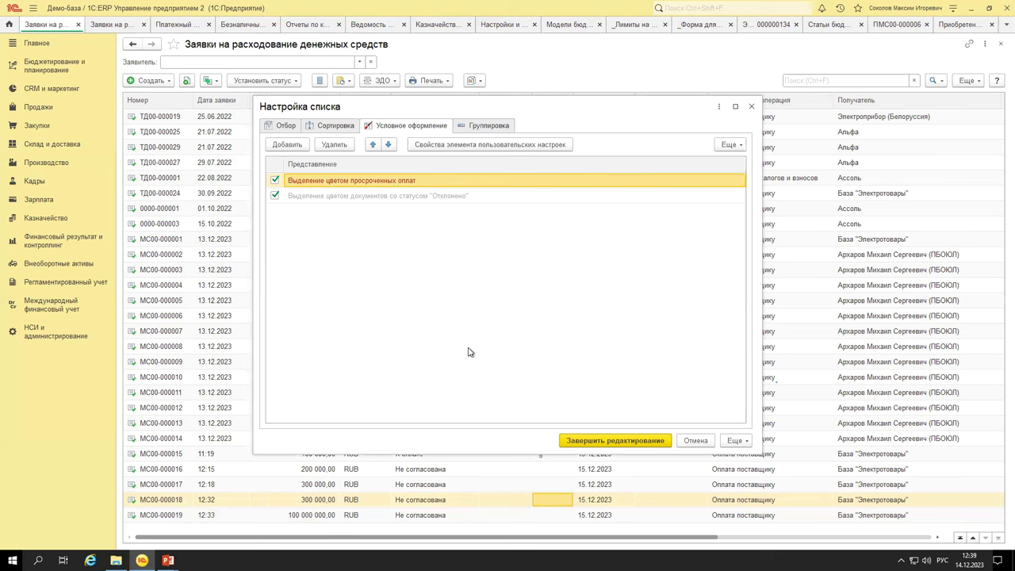
pyautogui.click(751, 108)
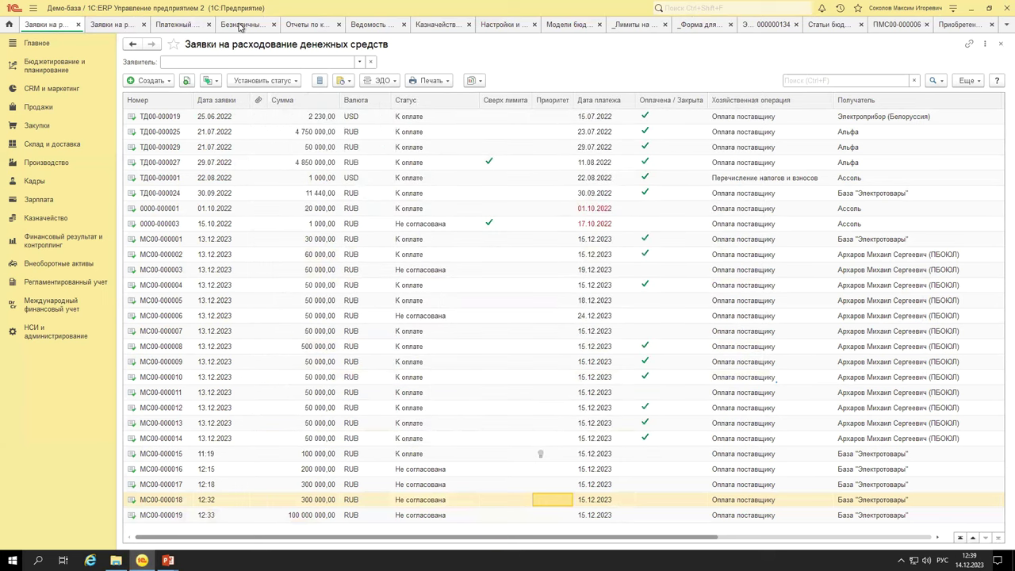
# Look through the payment calendar and the requests awaiting approval, and return to the «Заявки на расходование денежных средств» list.
pyautogui.click(165, 25)
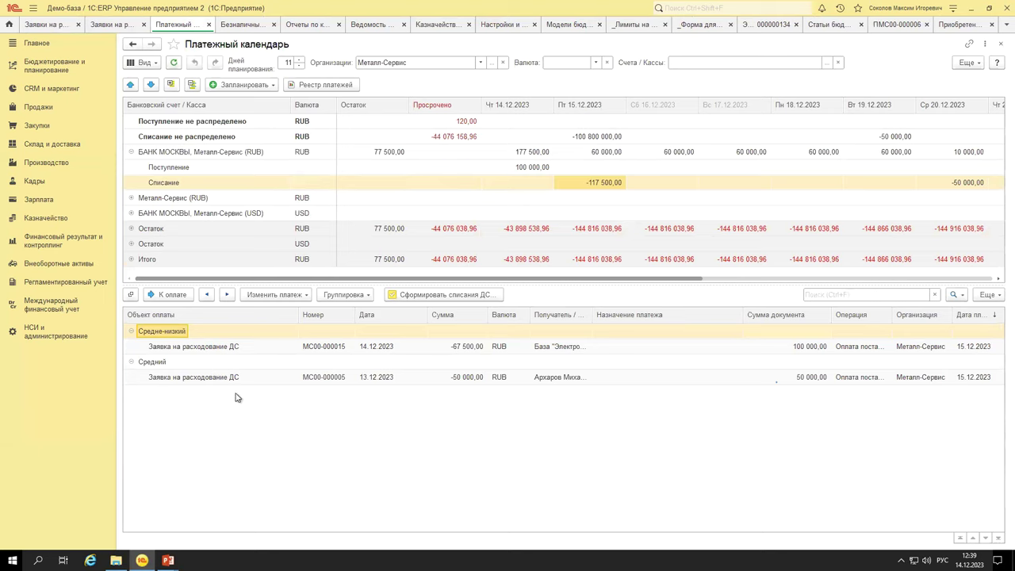
pyautogui.hotkey('ctrl', 'Tab')
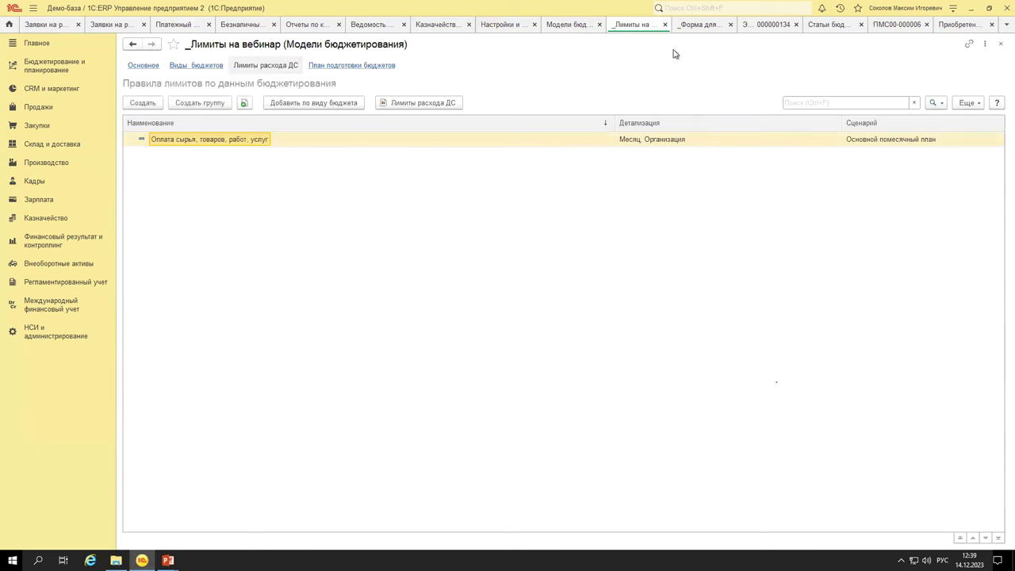
pyautogui.click(182, 25)
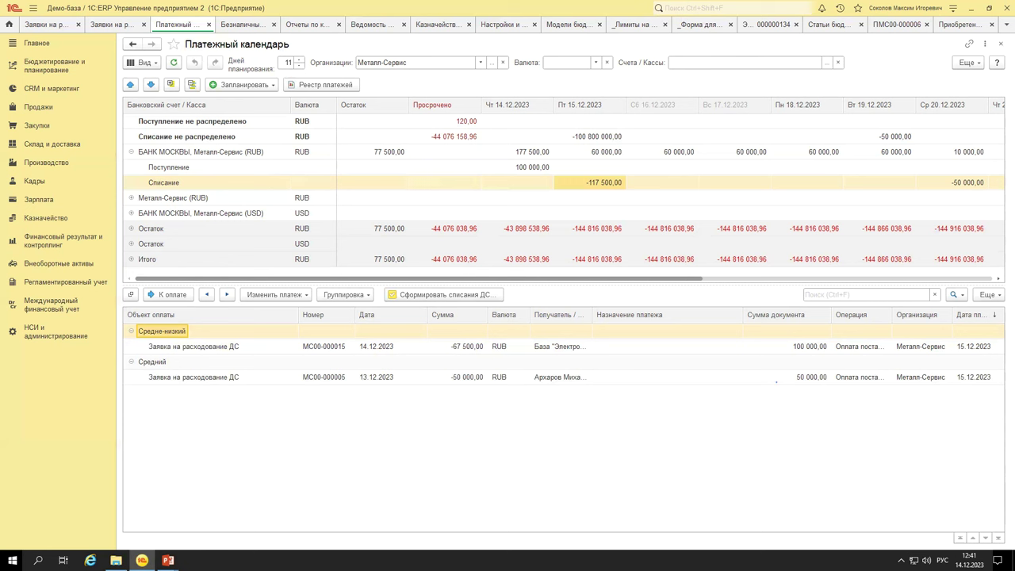
pyautogui.click(112, 24)
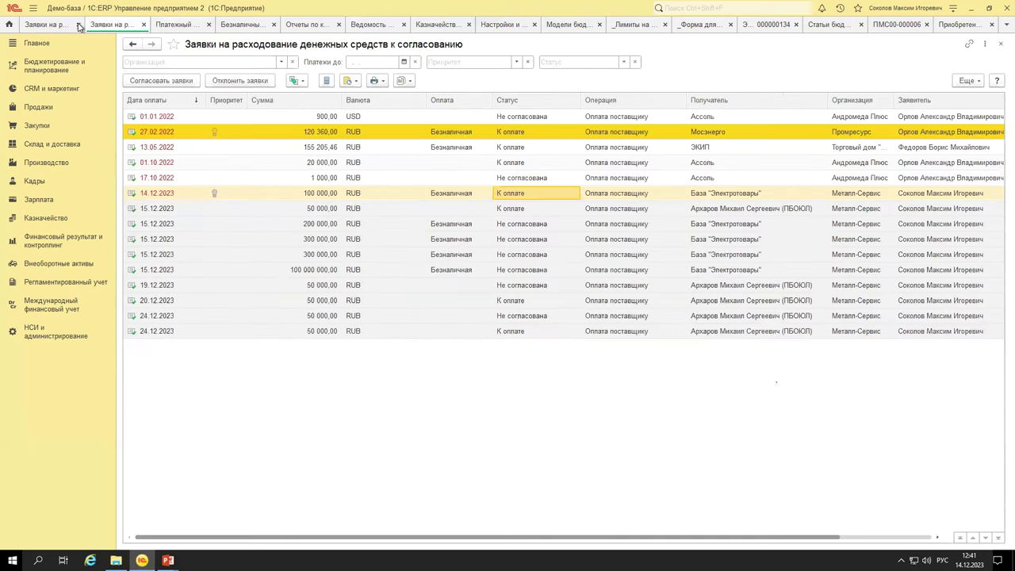
pyautogui.hotkey('ctrl', 'shift', 'Tab')
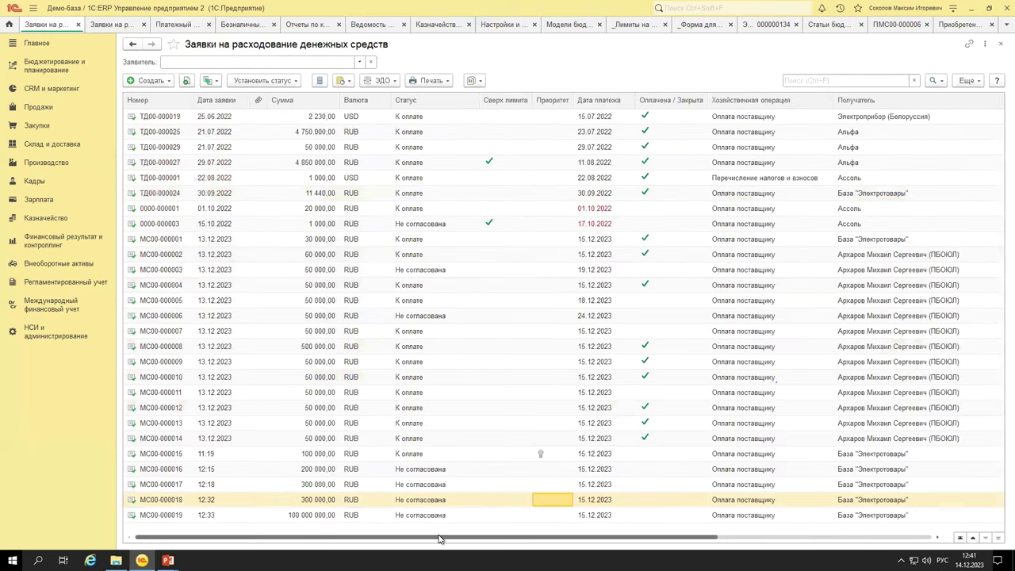
# In the 12:32 payment request for 300 000 RUB, switch the payment breakdown to a list and assign the 14.12.2023 cashless write-off as row 1's settlement object.
pyautogui.doubleClick(420, 499)
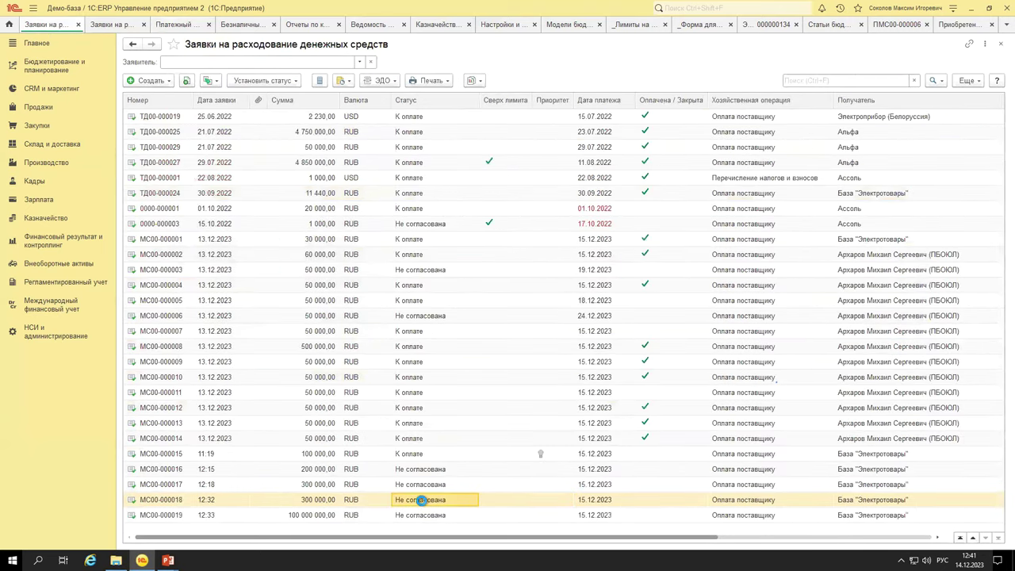
pyautogui.click(216, 127)
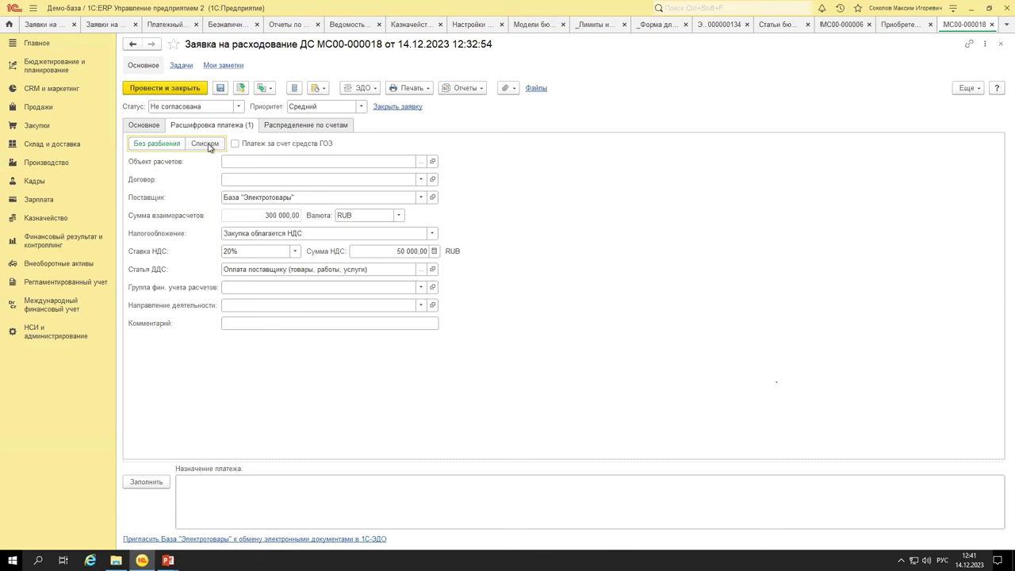
pyautogui.click(205, 144)
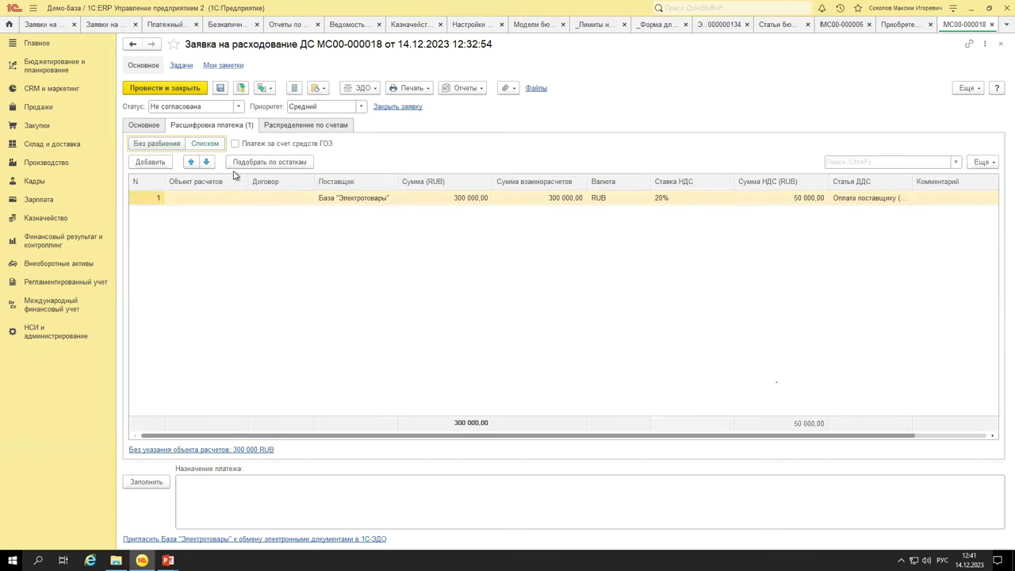
pyautogui.click(212, 207)
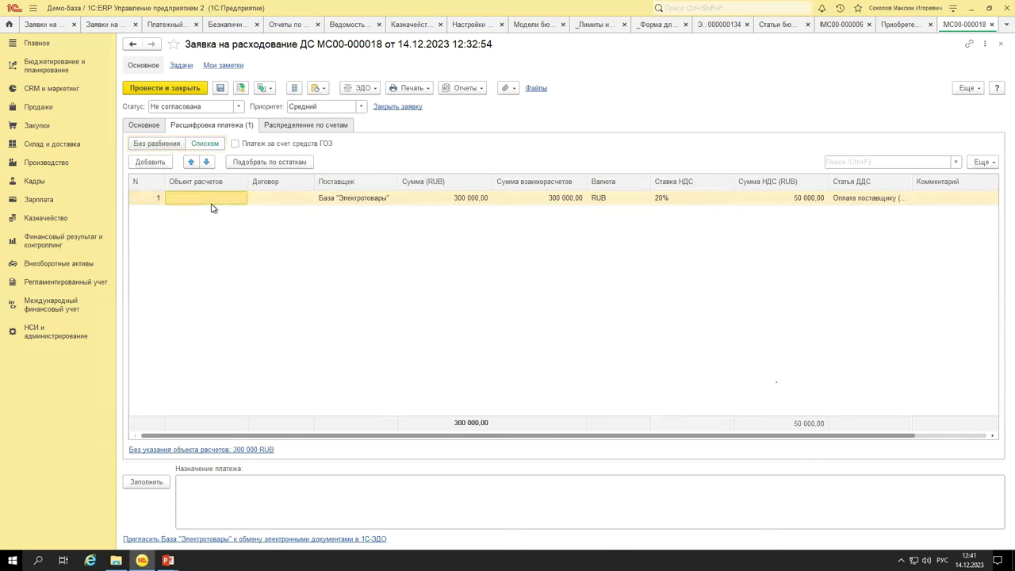
pyautogui.click(212, 207)
pyautogui.click(235, 198)
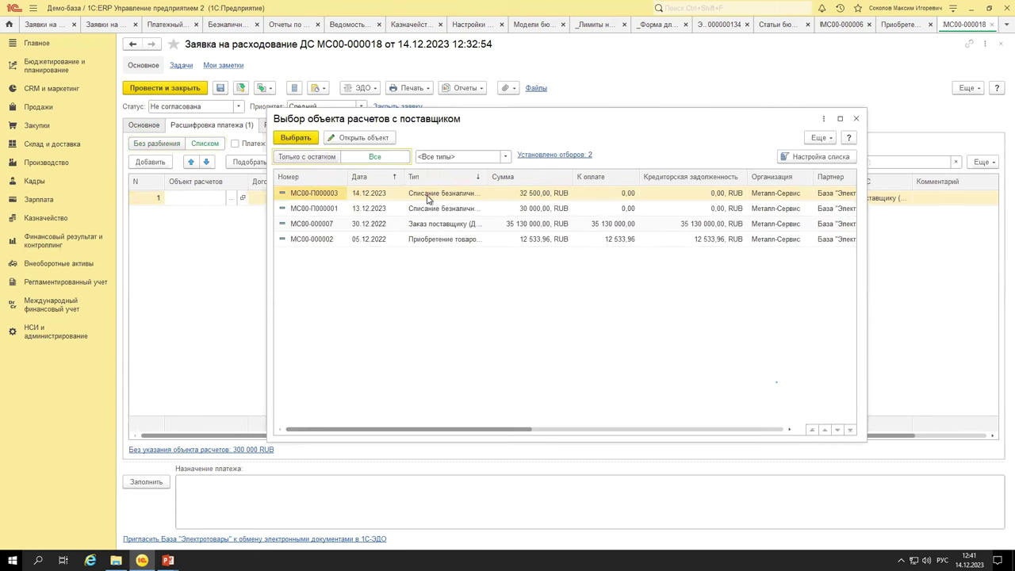
pyautogui.doubleClick(426, 196)
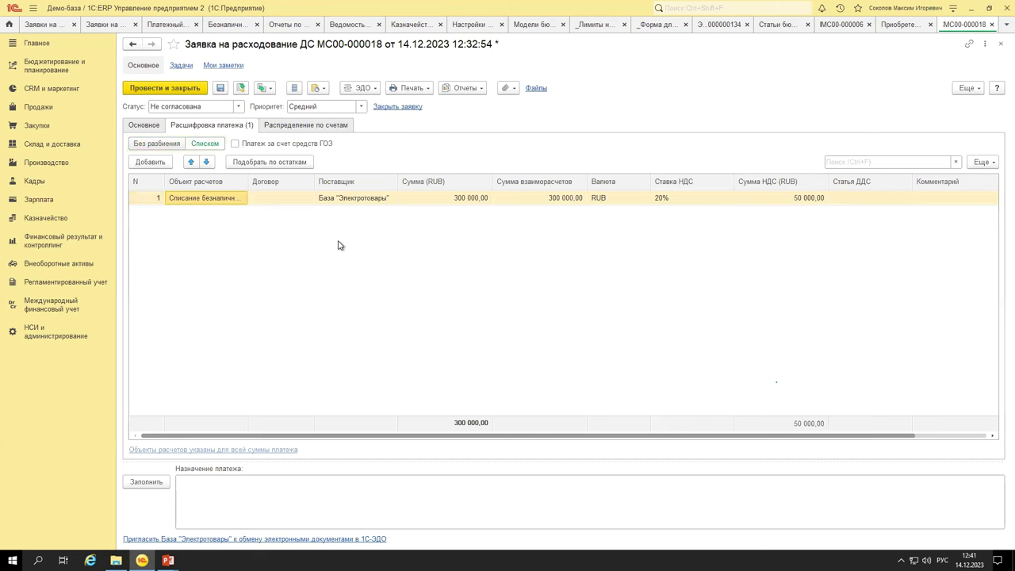
# Add breakdown rows for the supplier order of 30.12.2022 and the goods purchase of 05.12.2022, and close the request without saving.
pyautogui.press('Insert')
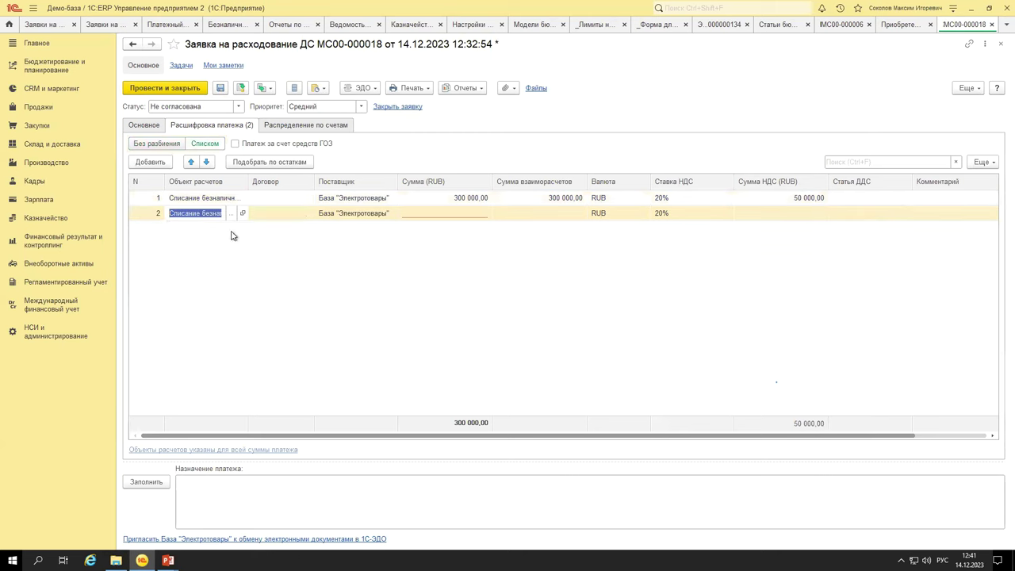
pyautogui.click(232, 214)
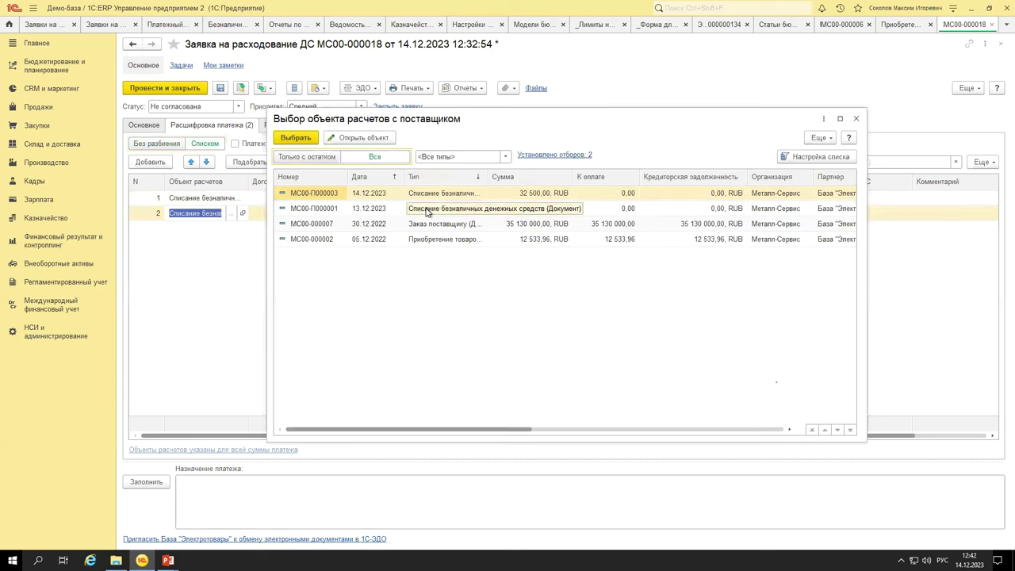
pyautogui.doubleClick(434, 225)
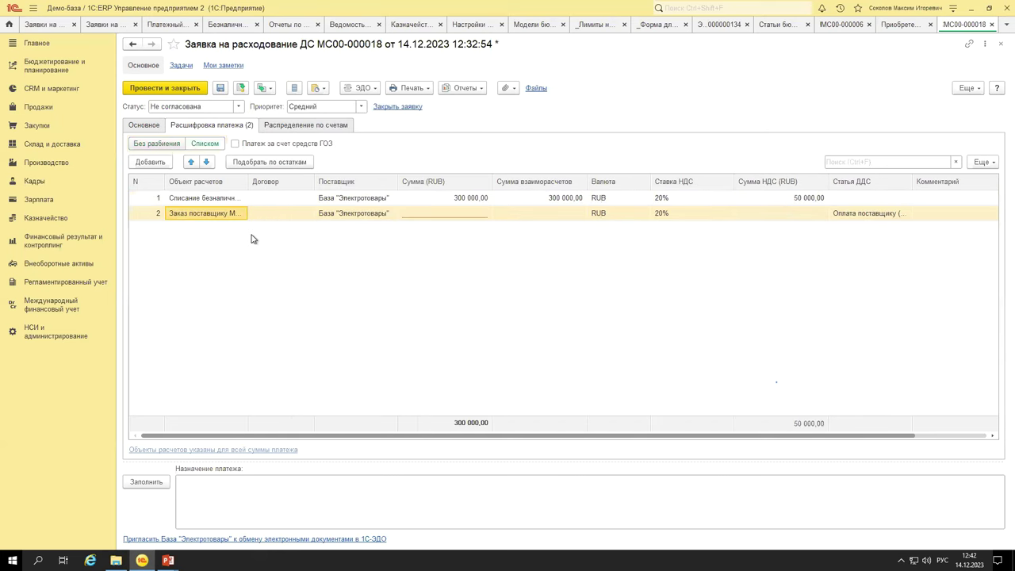
pyautogui.press('Insert')
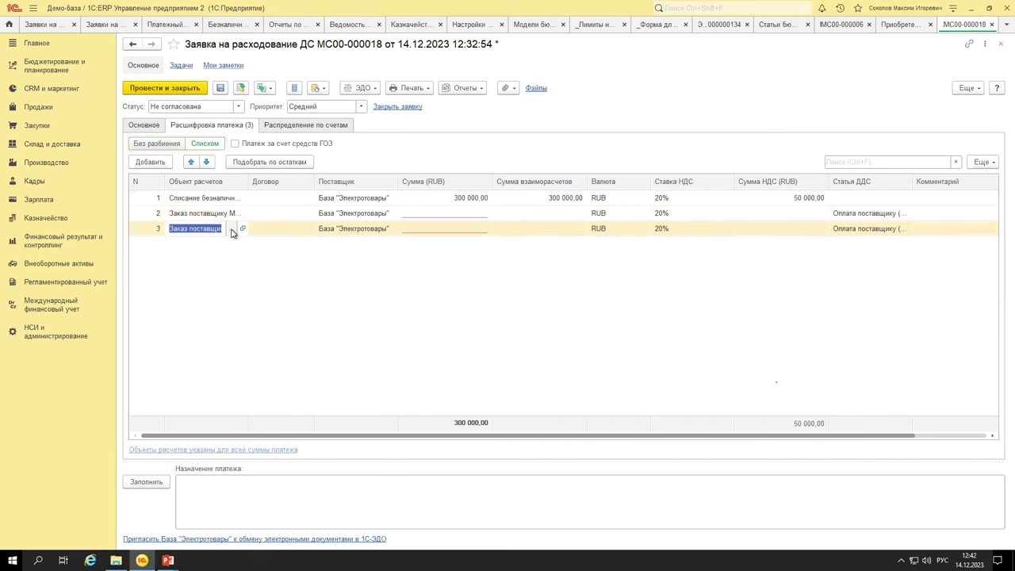
pyautogui.click(232, 228)
pyautogui.doubleClick(354, 239)
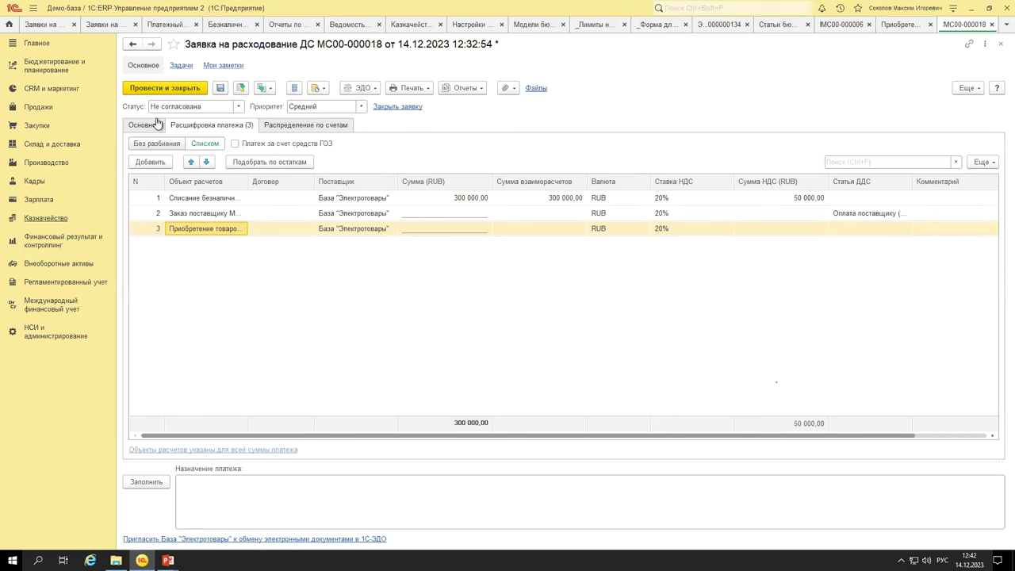
pyautogui.press('Escape')
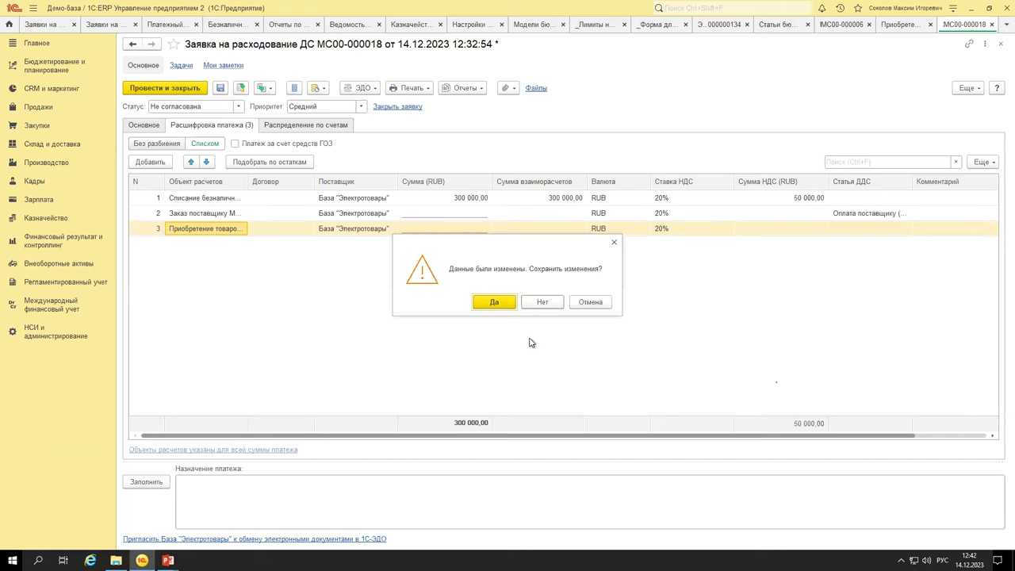
pyautogui.click(528, 305)
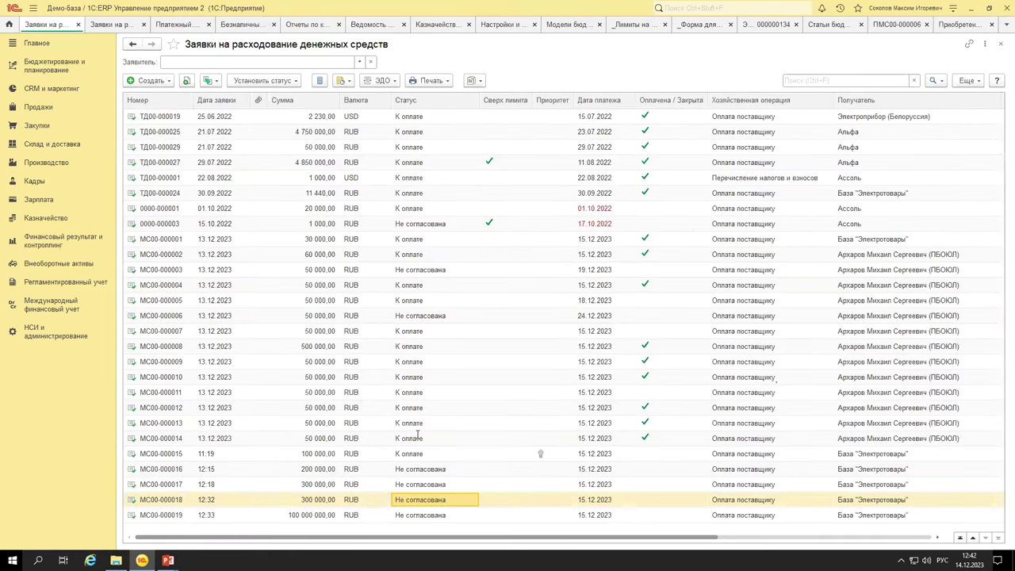
# Reopen the 12:32 payment request and set «Статья ДДС» in its payment breakdown to «Оплата закупки товаров».
pyautogui.press('Return')
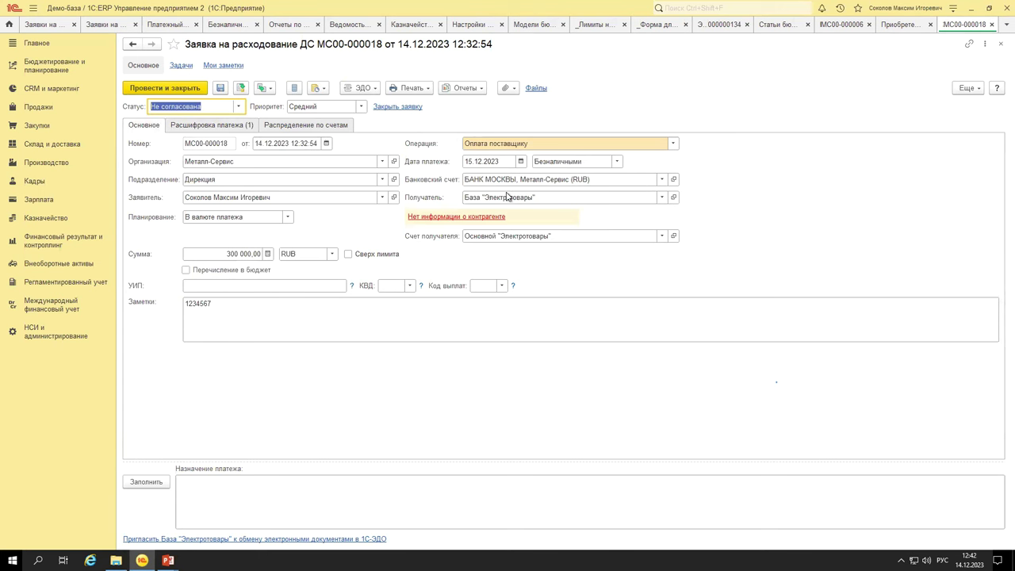
pyautogui.click(235, 126)
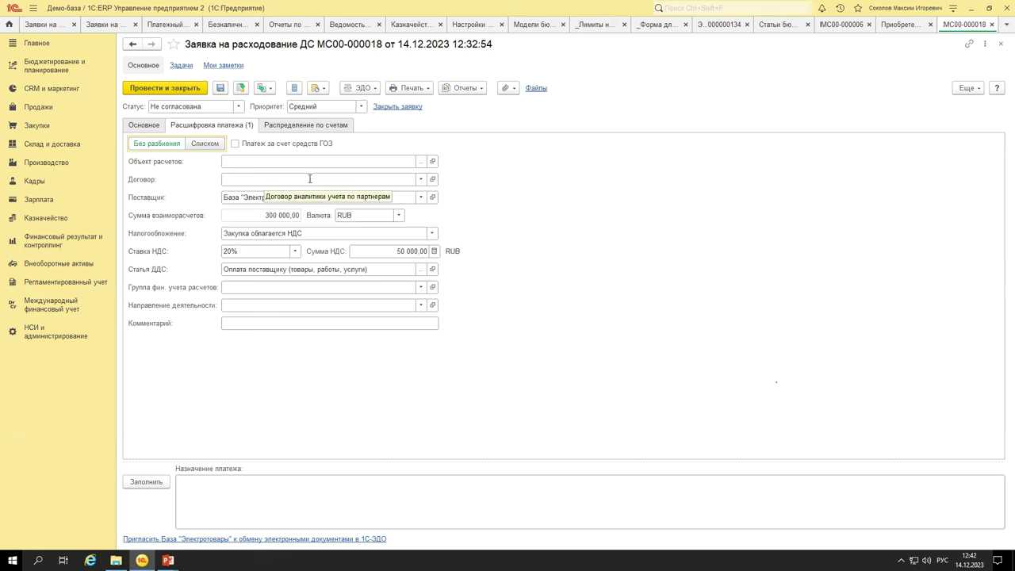
pyautogui.click(318, 496)
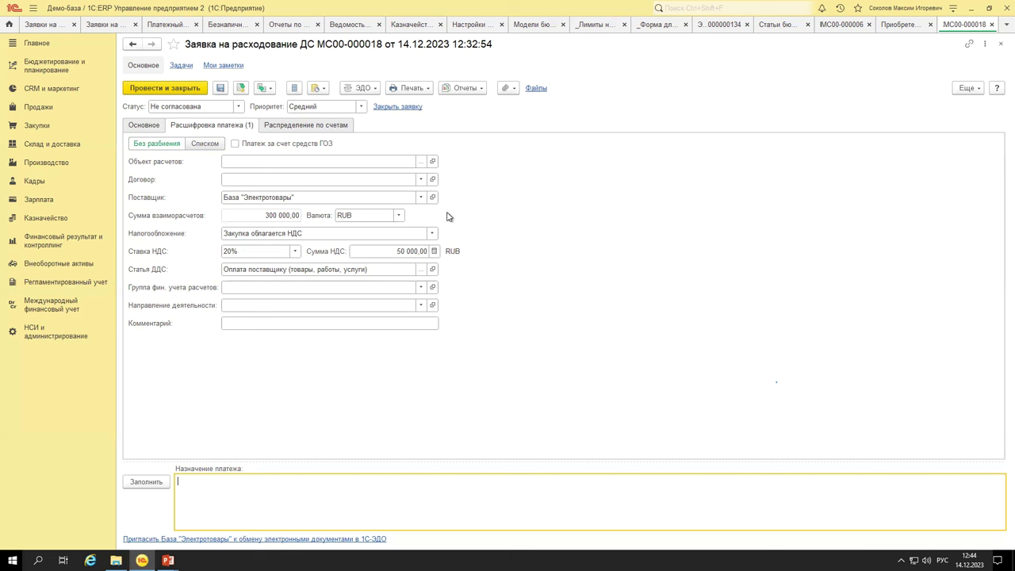
pyautogui.click(421, 271)
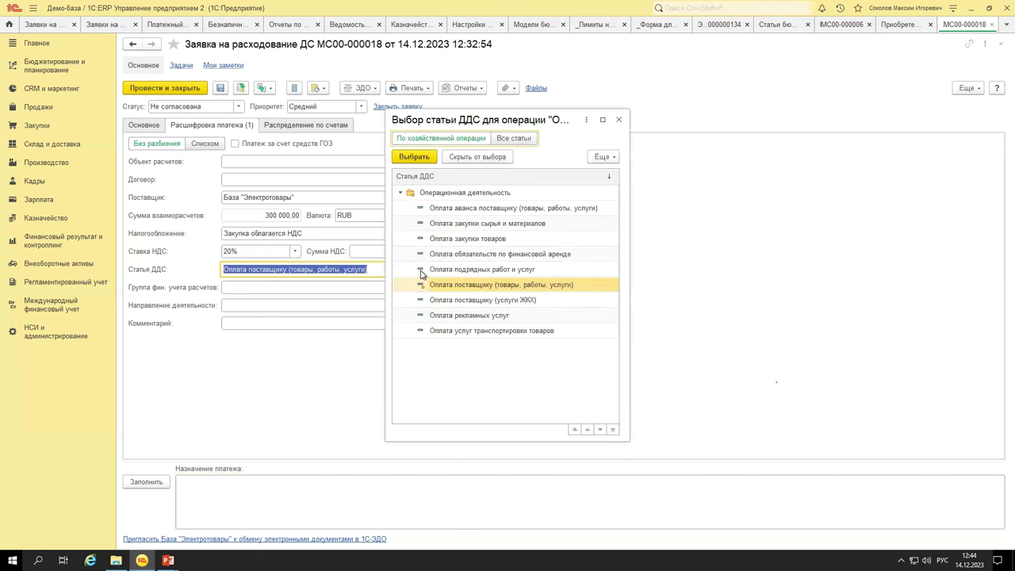
pyautogui.doubleClick(488, 241)
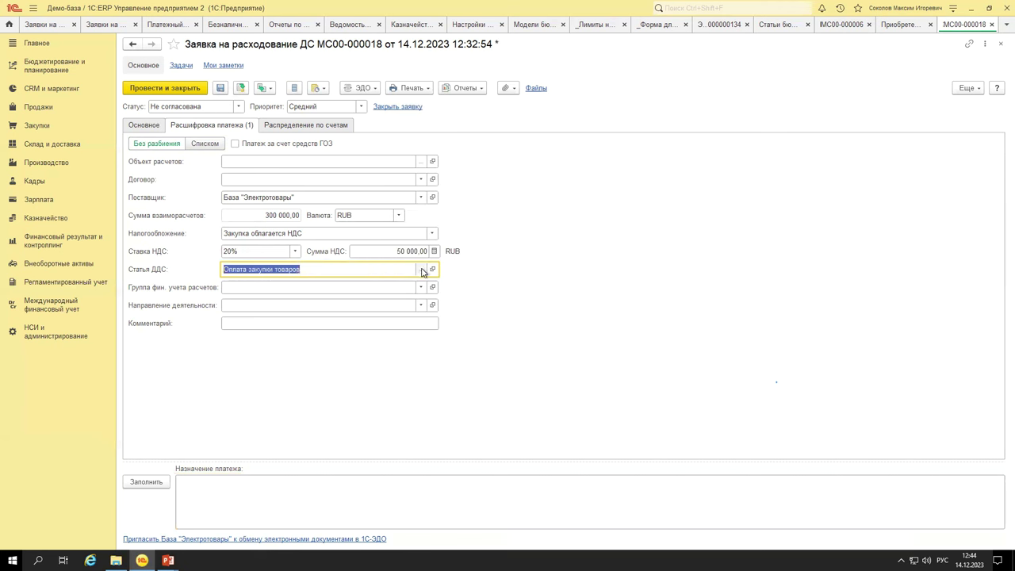
# Examine the cash flow items available for the supplier payment operation and the full item list, and close the selection without choosing one.
pyautogui.click(422, 270)
pyautogui.click(401, 193)
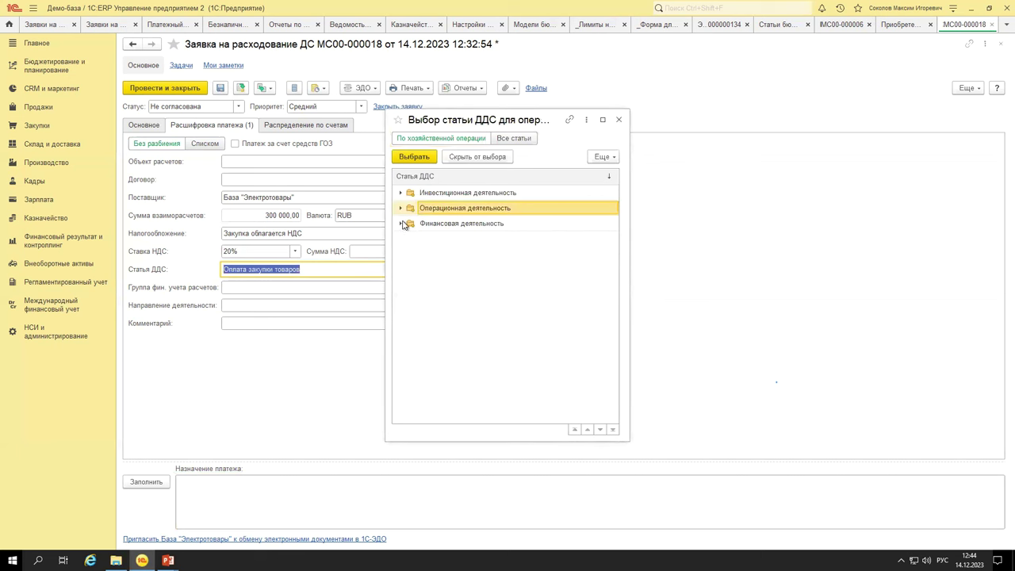
pyautogui.click(402, 194)
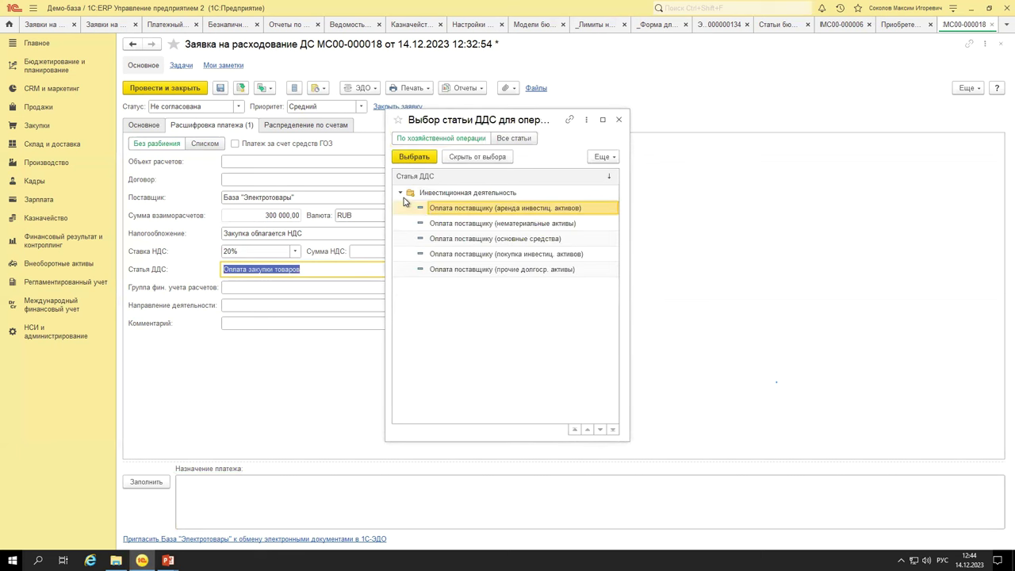
pyautogui.click(404, 197)
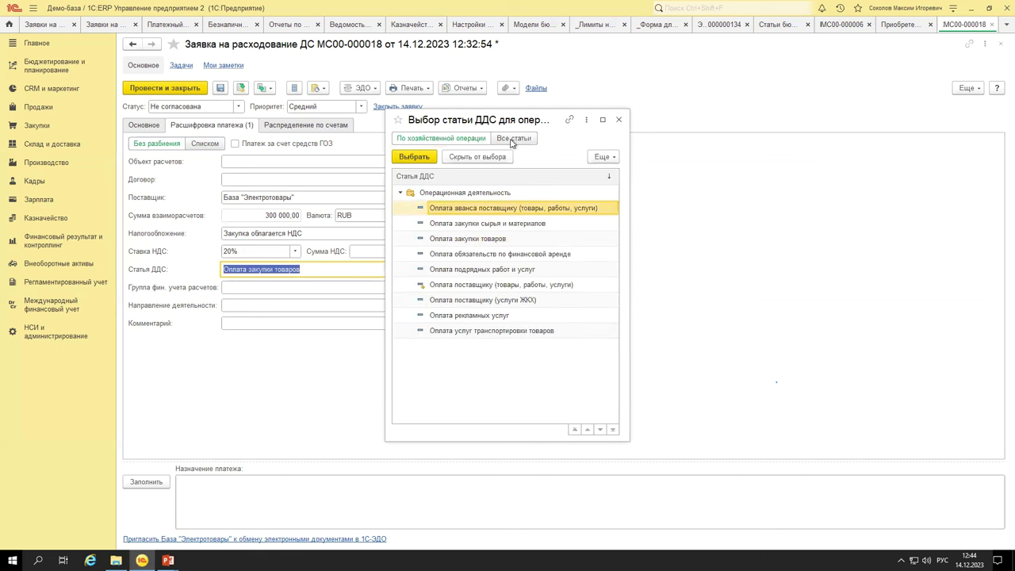
pyautogui.click(511, 137)
pyautogui.click(403, 226)
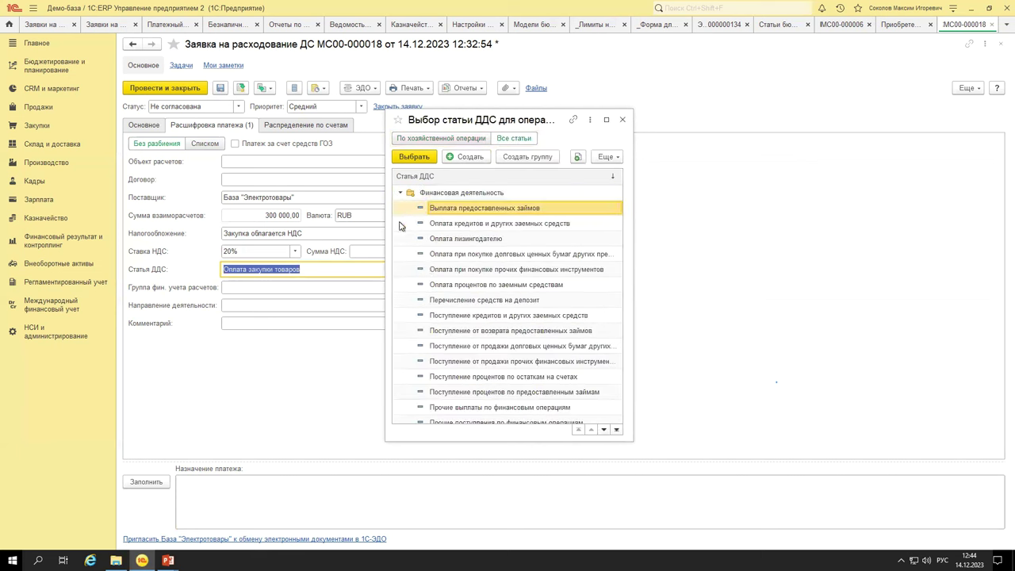
pyautogui.click(472, 243)
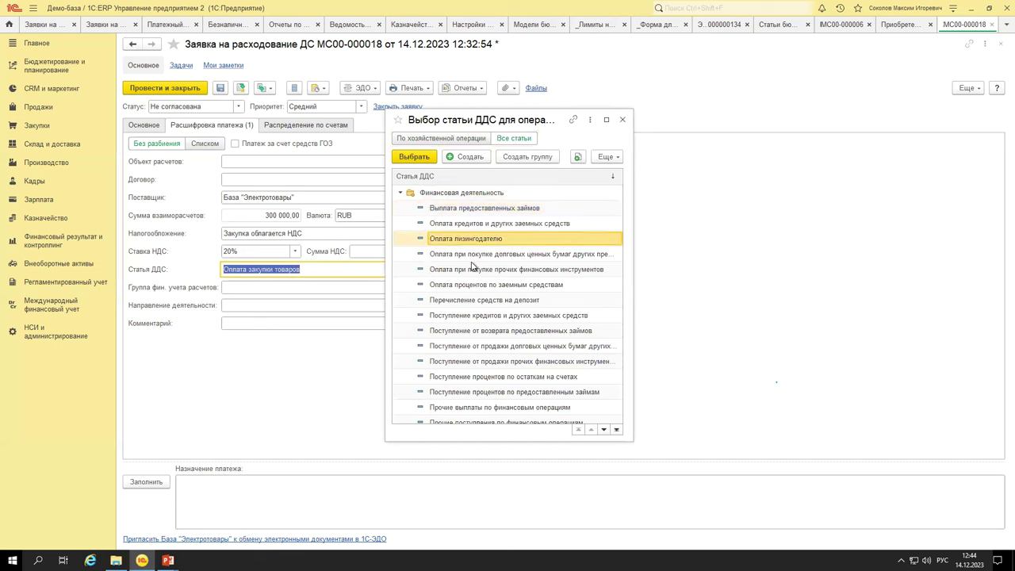
pyautogui.scroll(-1, 503, 339)
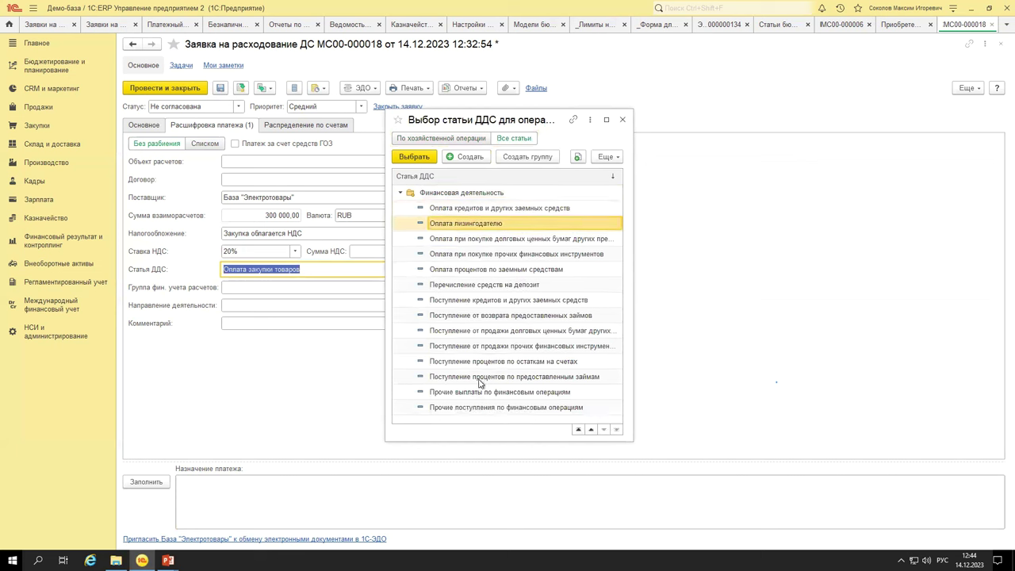
pyautogui.click(622, 119)
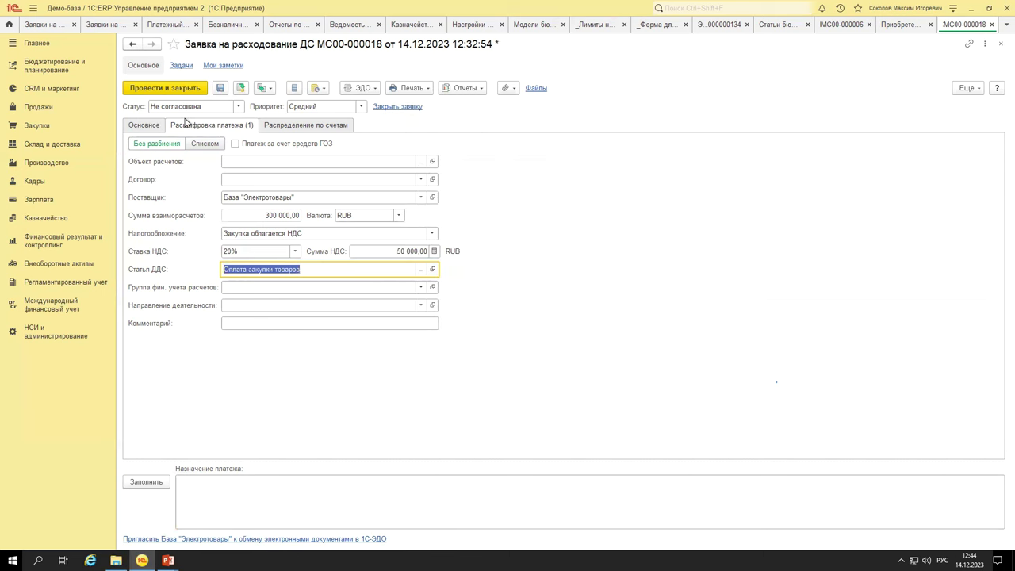
# Set the request's operation to «Оплата по кредитам и займам полученным» and check the «Тип суммы» options in the payment breakdown.
pyautogui.click(145, 125)
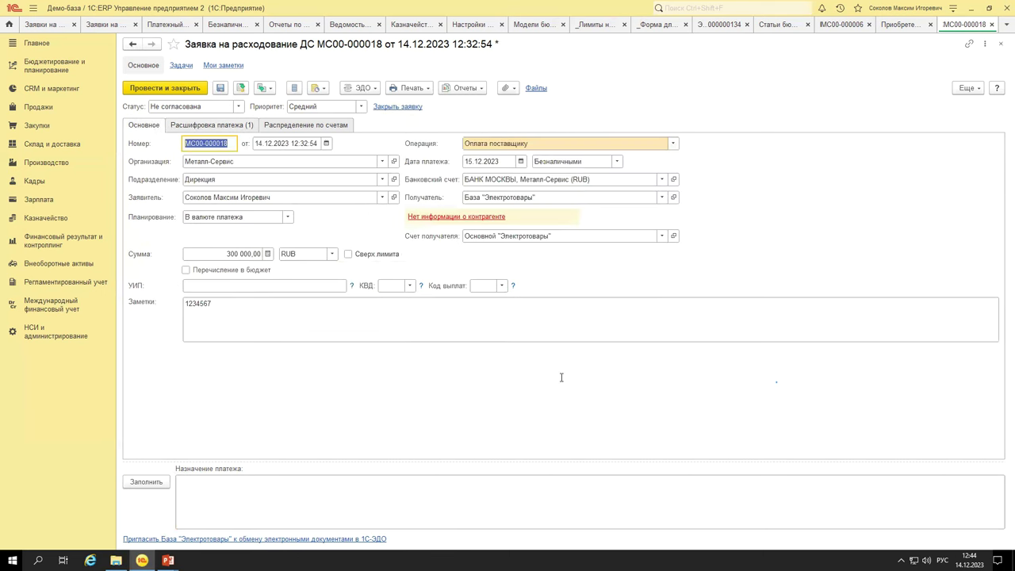
pyautogui.click(673, 145)
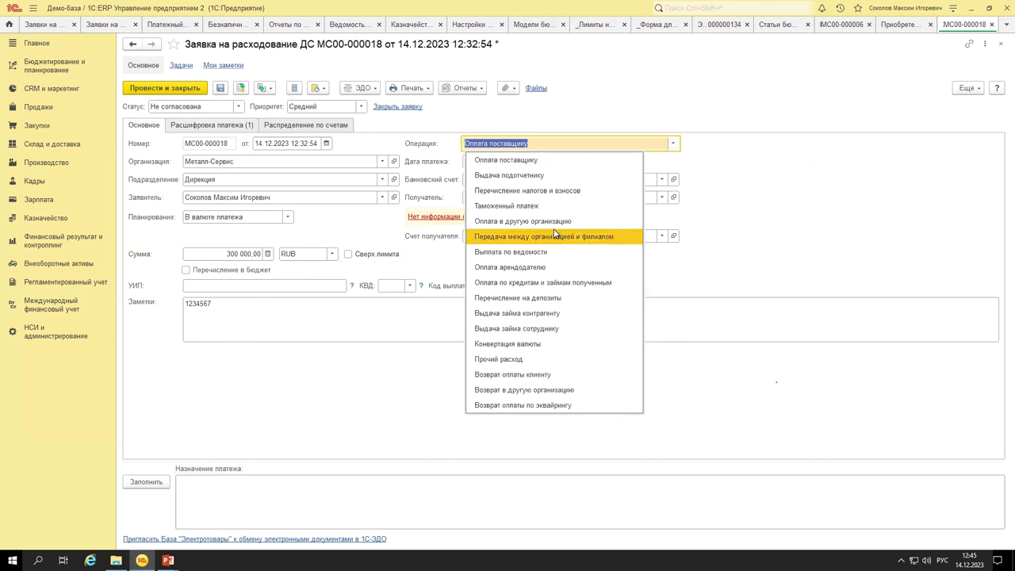
pyautogui.click(535, 282)
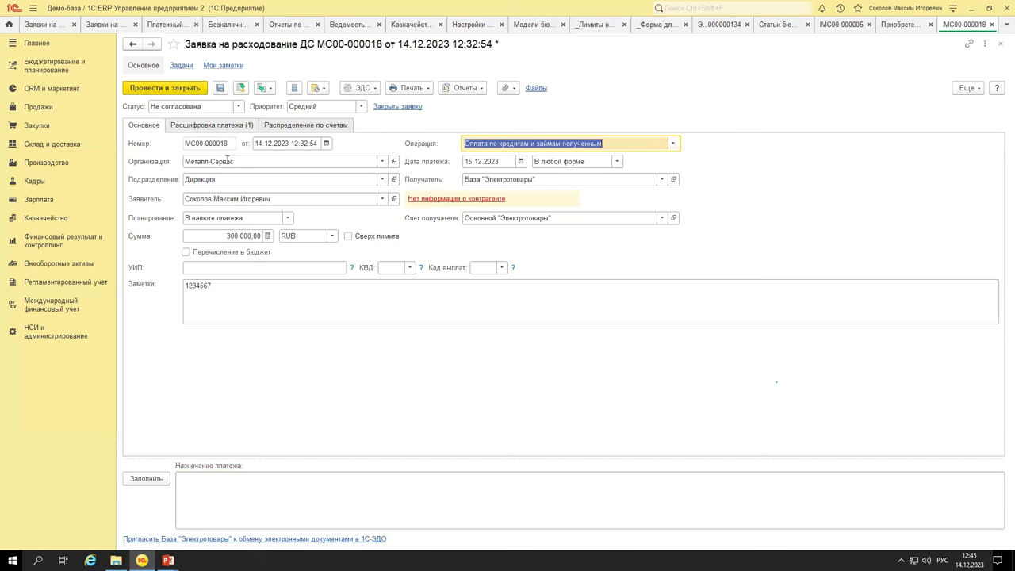
pyautogui.click(198, 126)
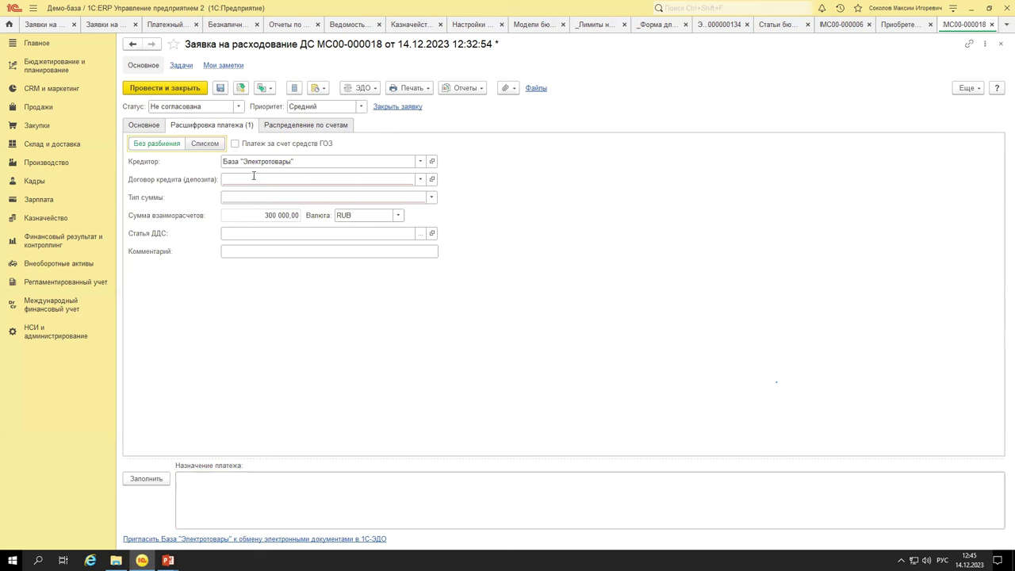
pyautogui.click(403, 199)
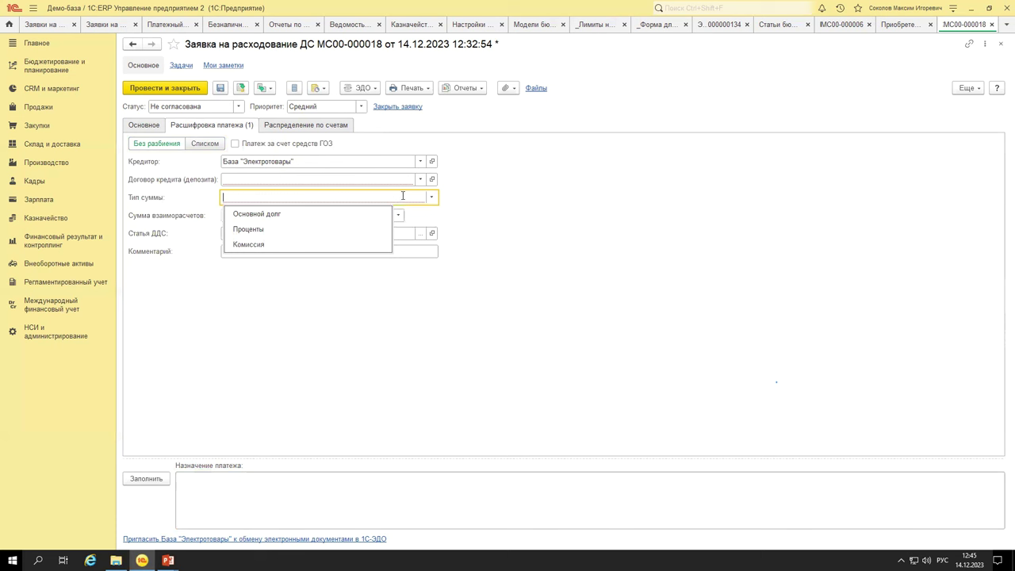
pyautogui.click(476, 199)
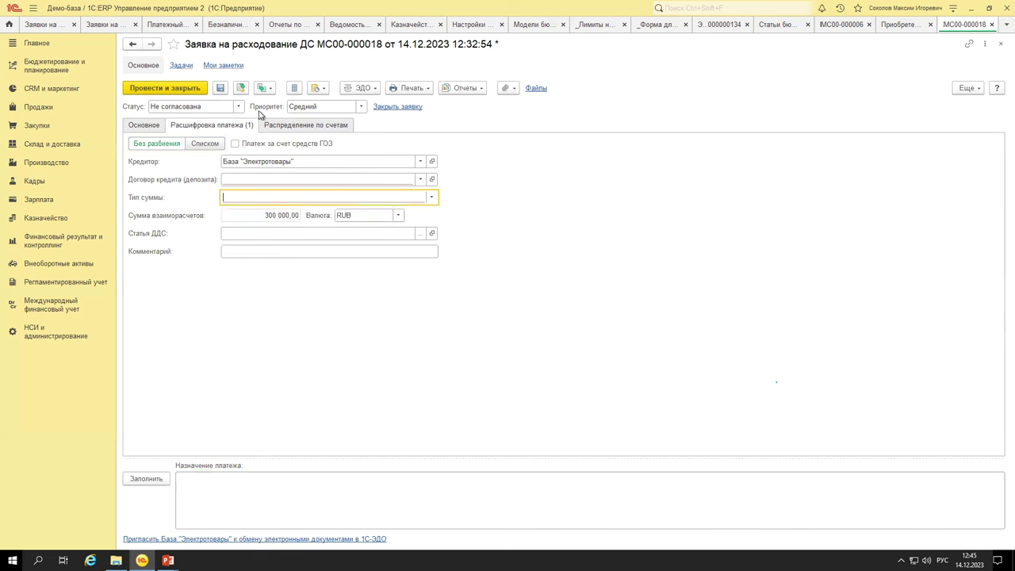
# Examine the cash flow items available for the received-loans payment operation and the full «Финансовая деятельность» list, and close the selection without choosing one.
pyautogui.click(264, 233)
pyautogui.click(282, 265)
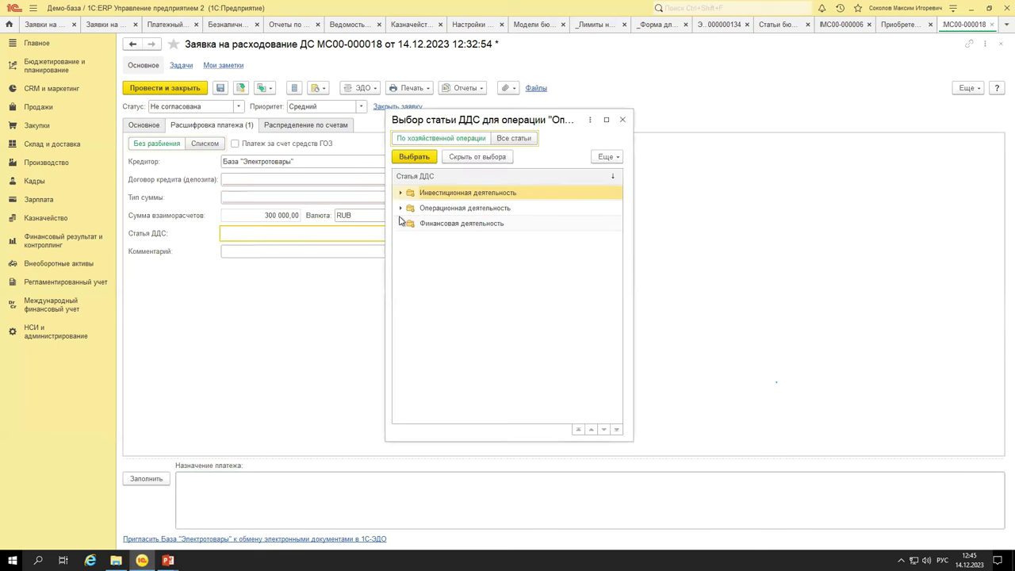
pyautogui.doubleClick(401, 223)
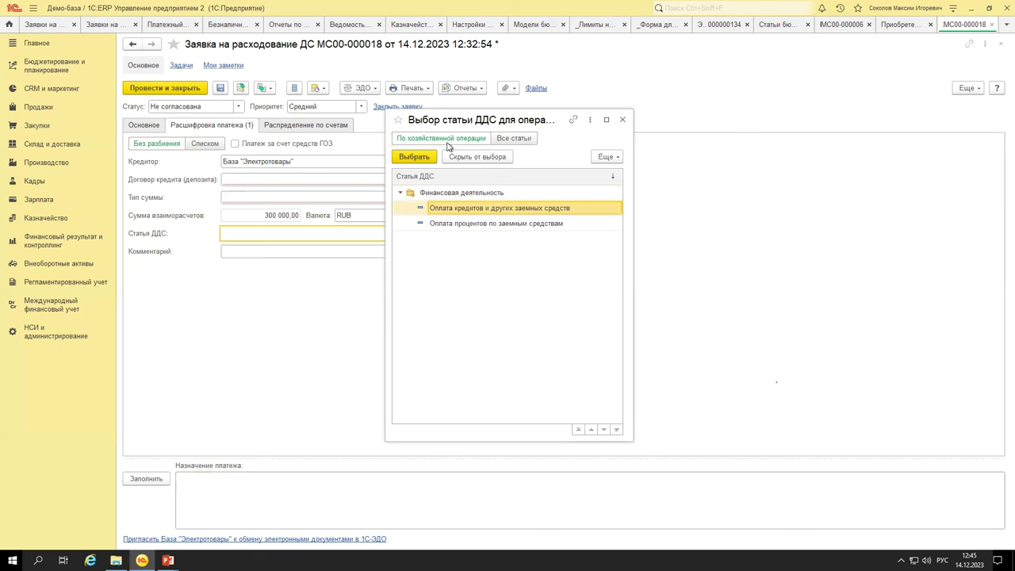
pyautogui.click(513, 140)
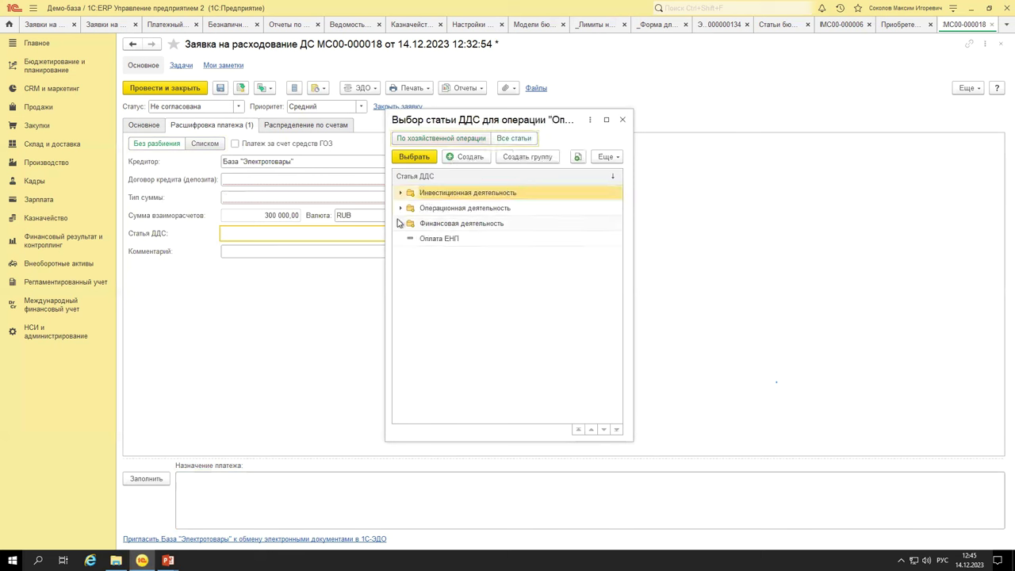
pyautogui.click(400, 226)
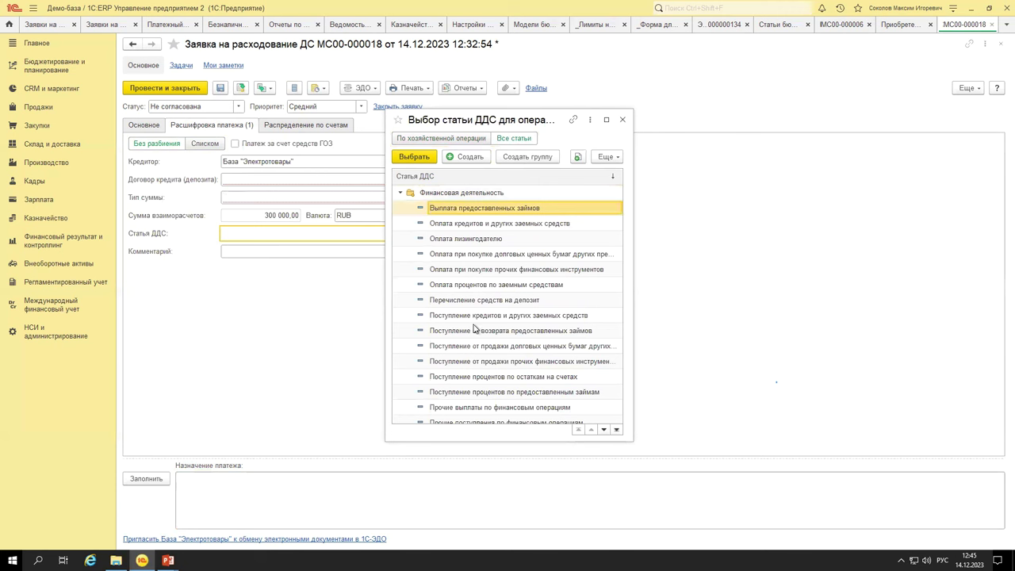
pyautogui.click(624, 120)
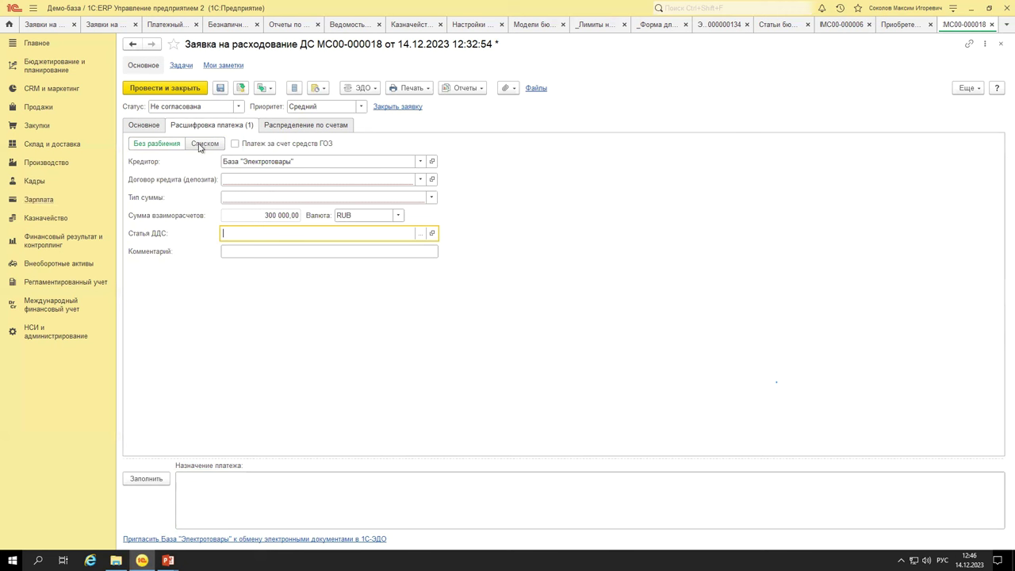
# Check the available «Статус» options on the request's main details without changing the status.
pyautogui.click(139, 125)
pyautogui.click(238, 107)
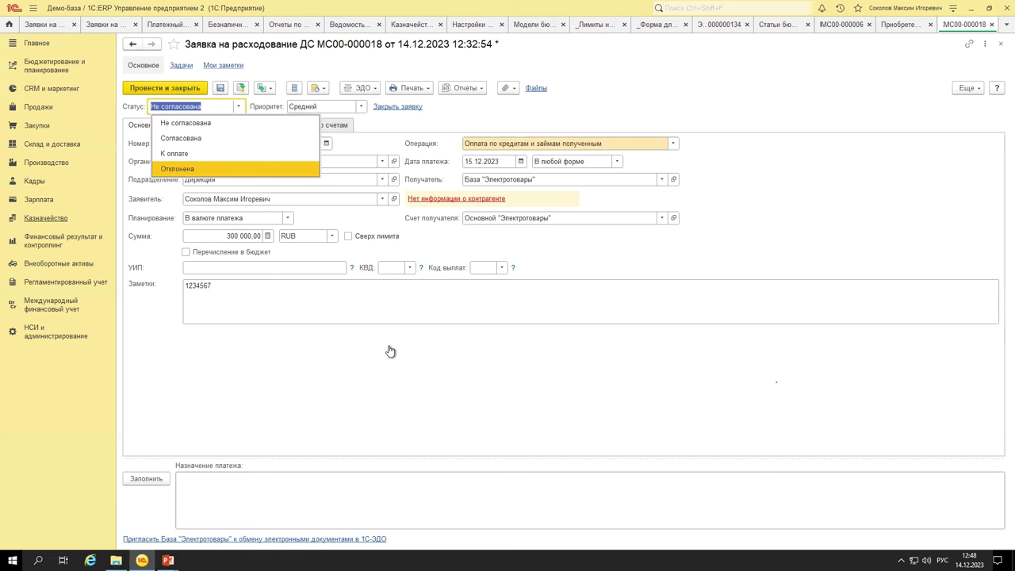
pyautogui.click(314, 353)
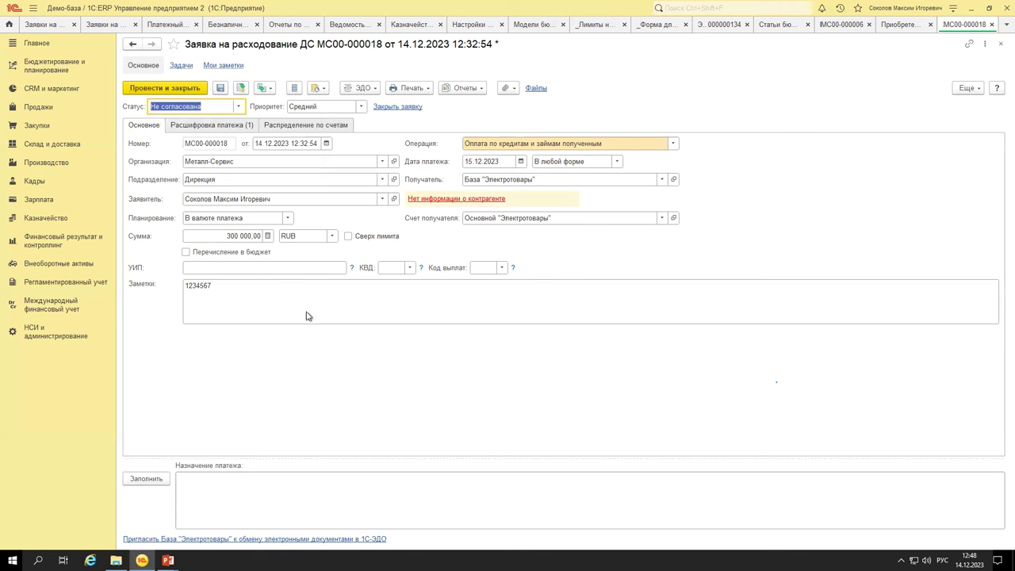
# Try to post the 12:32 payment request, and close it without saving the changes.
pyautogui.click(240, 89)
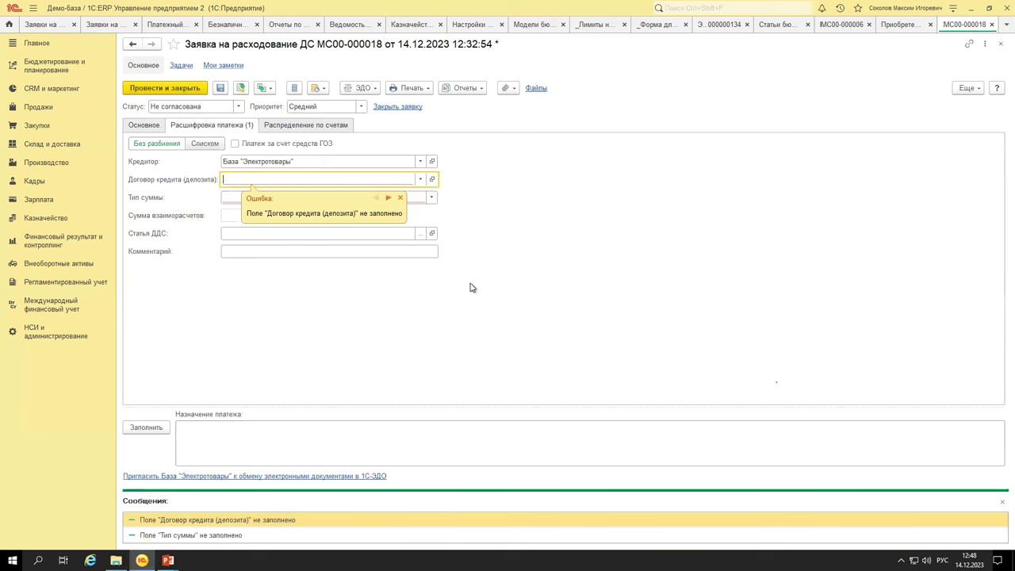
pyautogui.press('Escape')
pyautogui.click(539, 303)
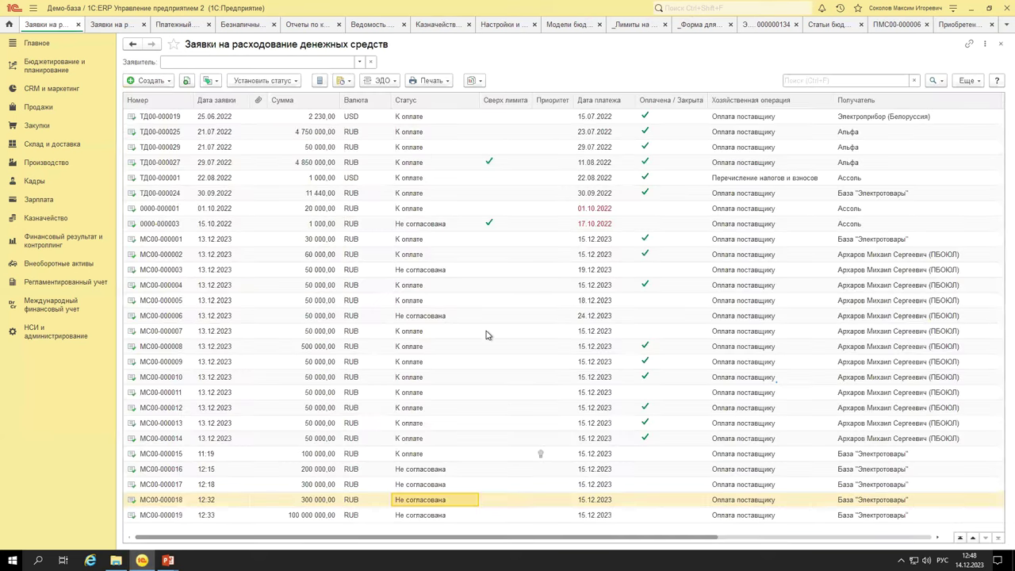
# Open the 12:33 payment request for 100 000 000,00 RUB, view the payment calendar, and return to the request list.
pyautogui.doubleClick(349, 516)
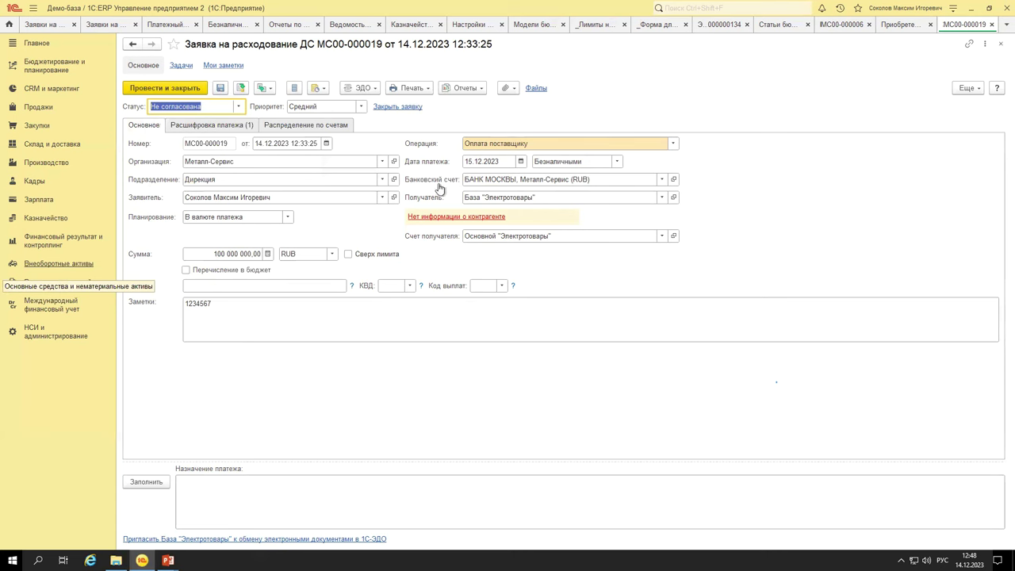
pyautogui.click(159, 26)
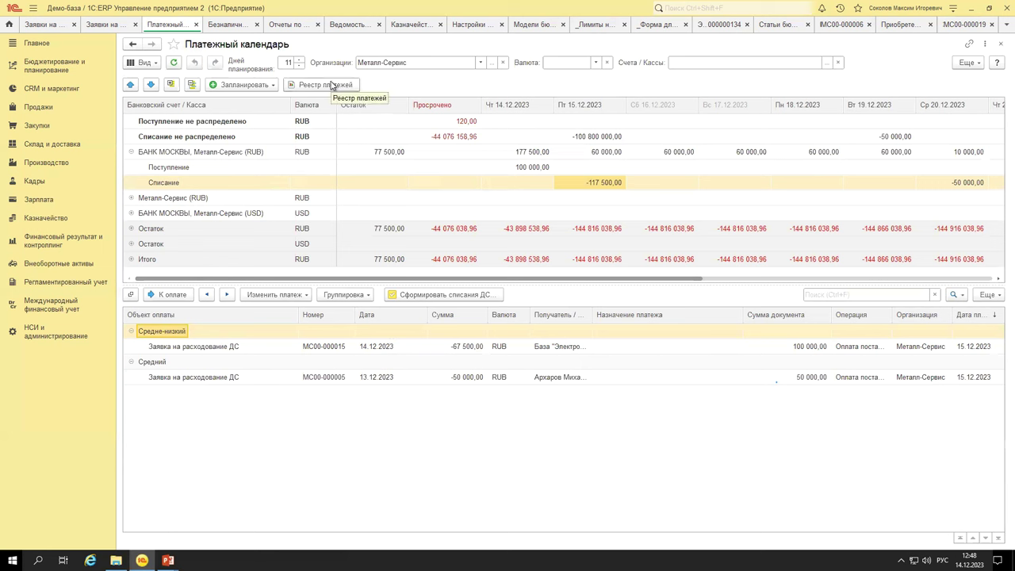
pyautogui.click(38, 26)
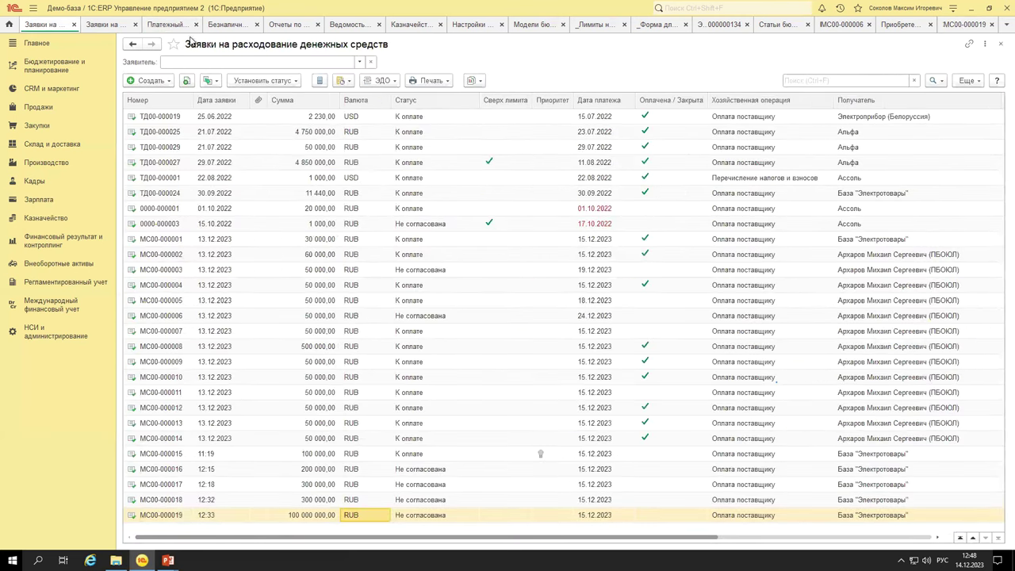
pyautogui.click(969, 80)
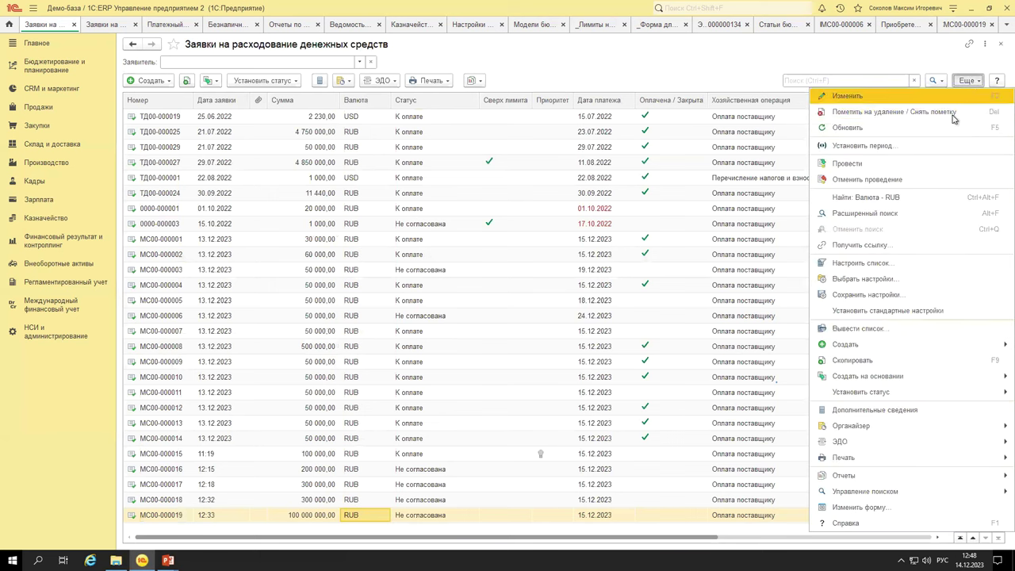
pyautogui.click(868, 328)
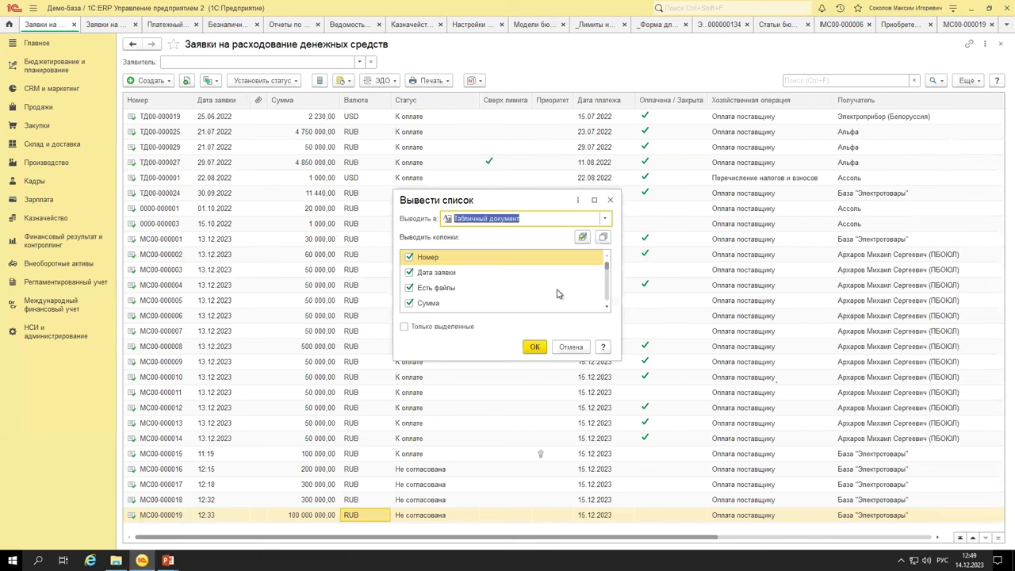
pyautogui.click(602, 238)
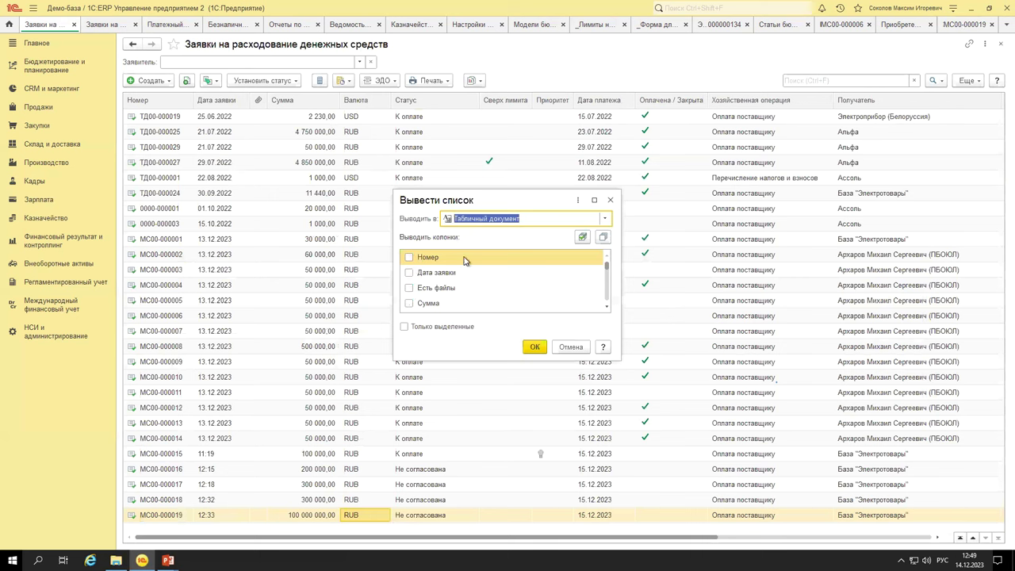
pyautogui.click(571, 346)
# Filter the payment request list to «Оплачена / Закрыта: Нет» and payment date 15.12.2023.
pyautogui.rightClick(659, 483)
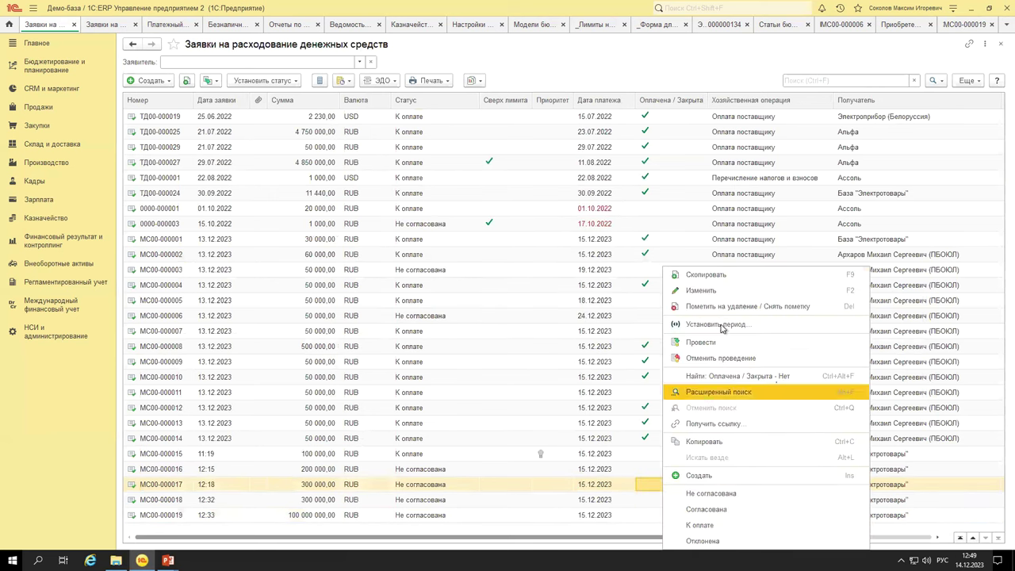
pyautogui.click(734, 377)
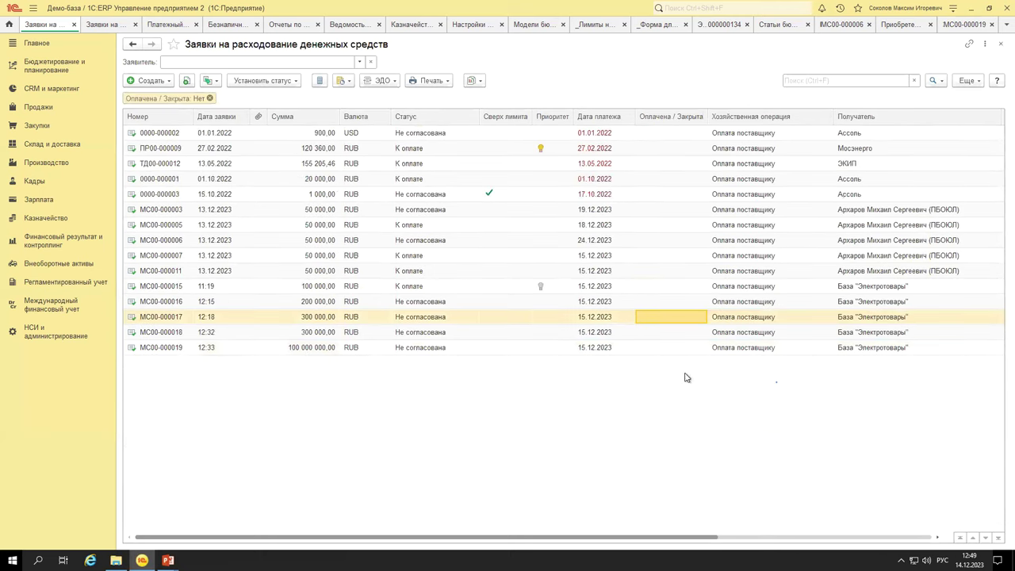
pyautogui.rightClick(600, 271)
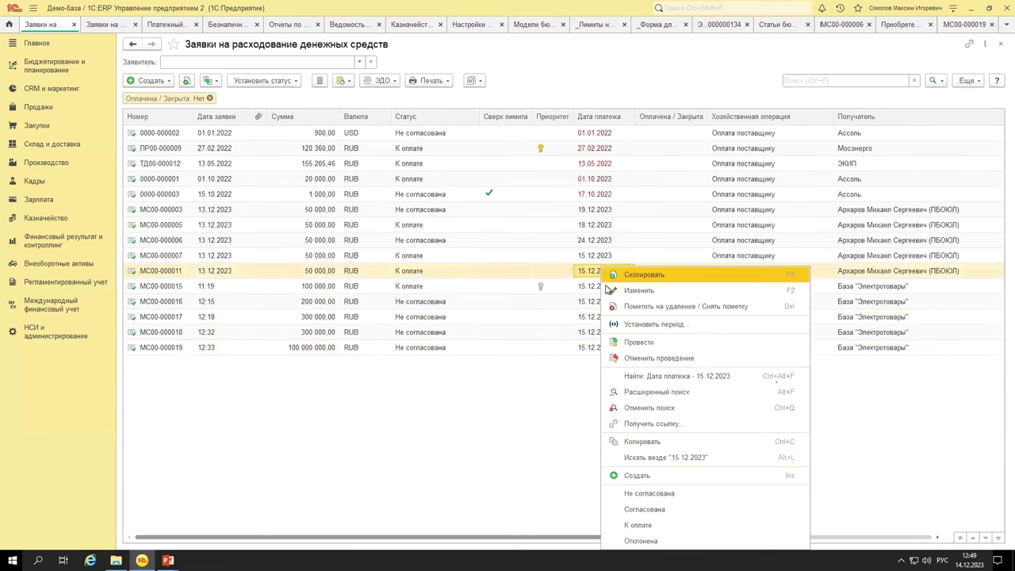
pyautogui.click(626, 378)
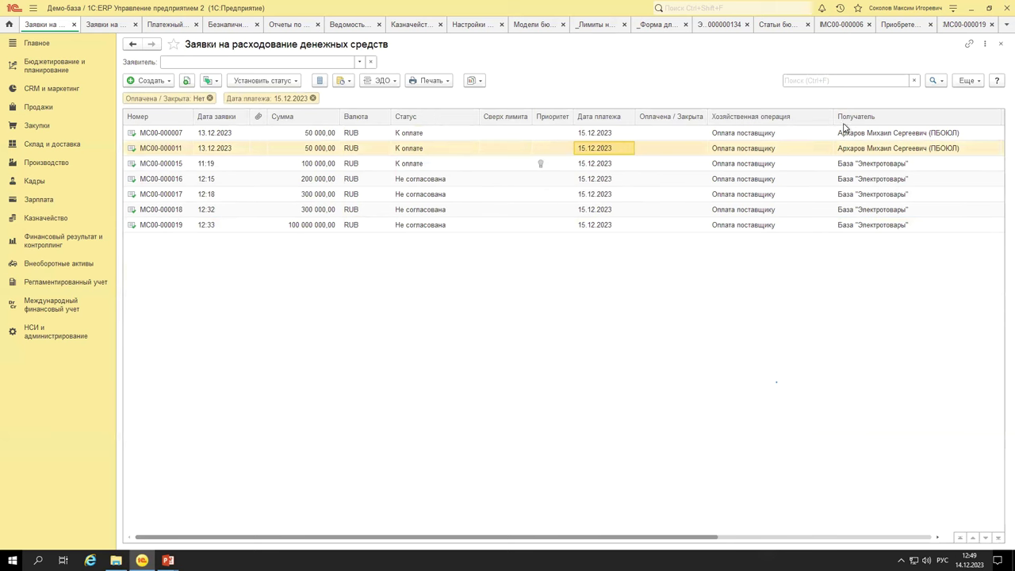
# Output the filtered request list with all columns to a spreadsheet document, and close it after viewing.
pyautogui.click(968, 81)
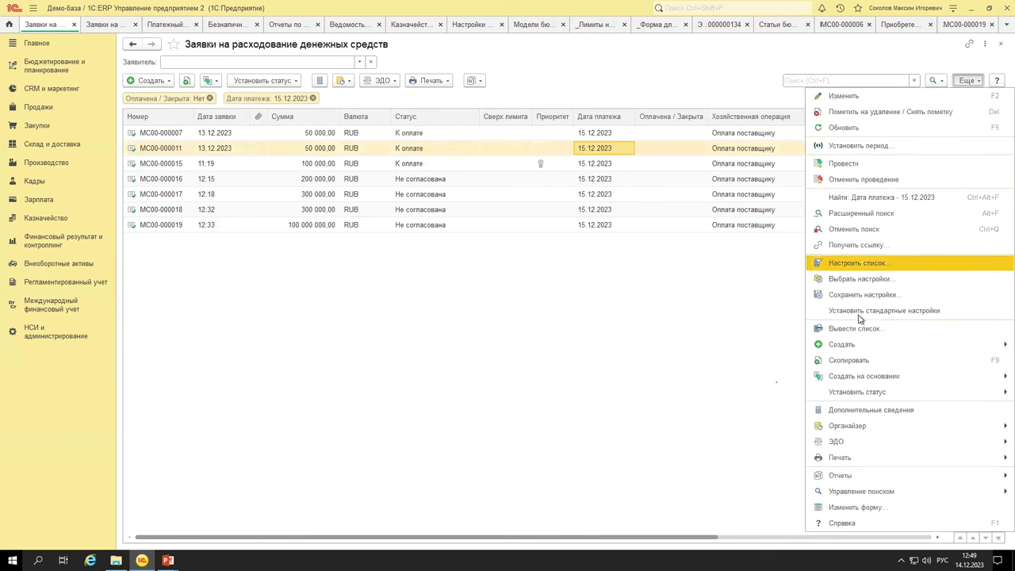
pyautogui.click(860, 334)
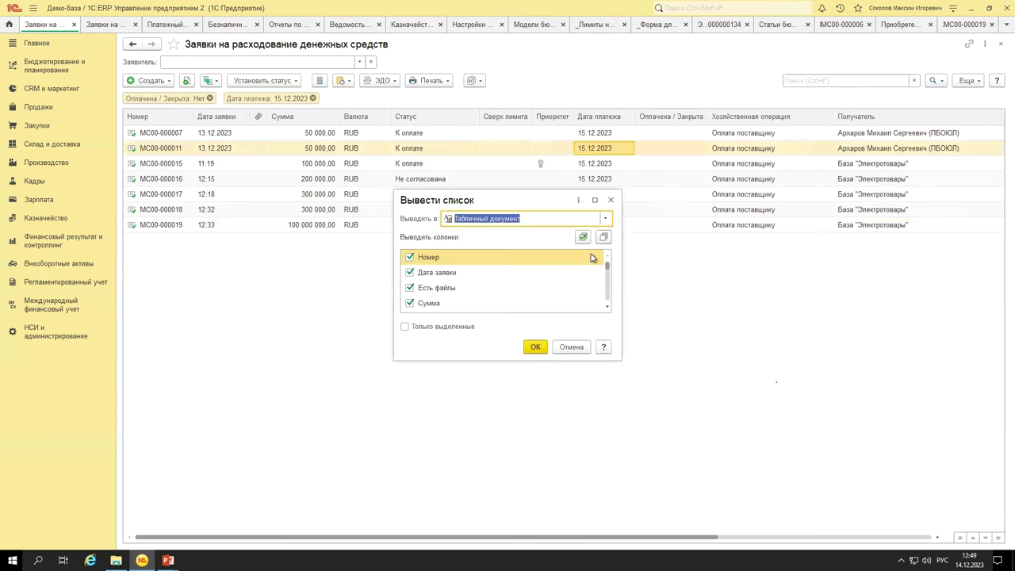
pyautogui.moveTo(606, 266); pyautogui.dragTo(607, 311)
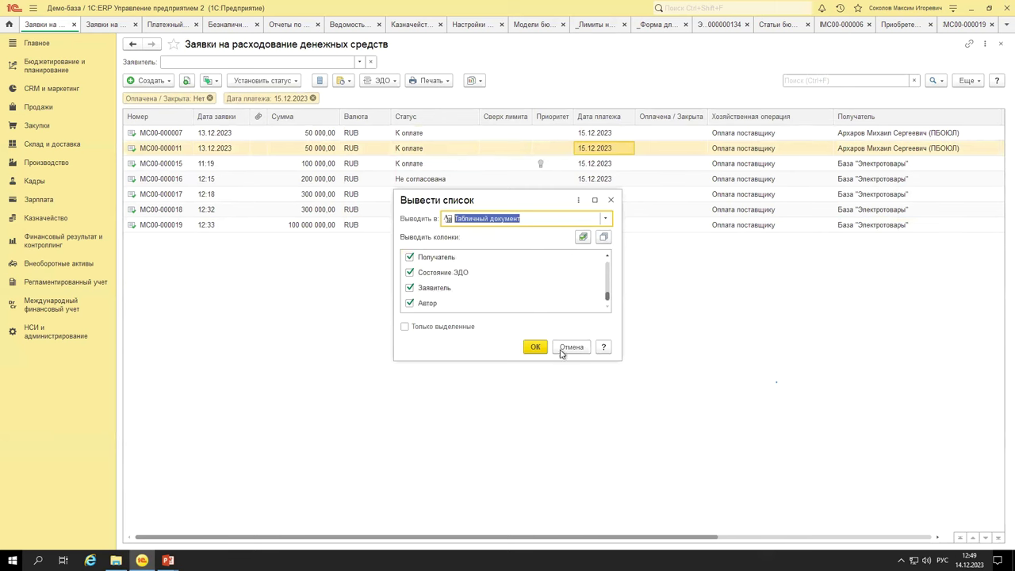
pyautogui.click(536, 348)
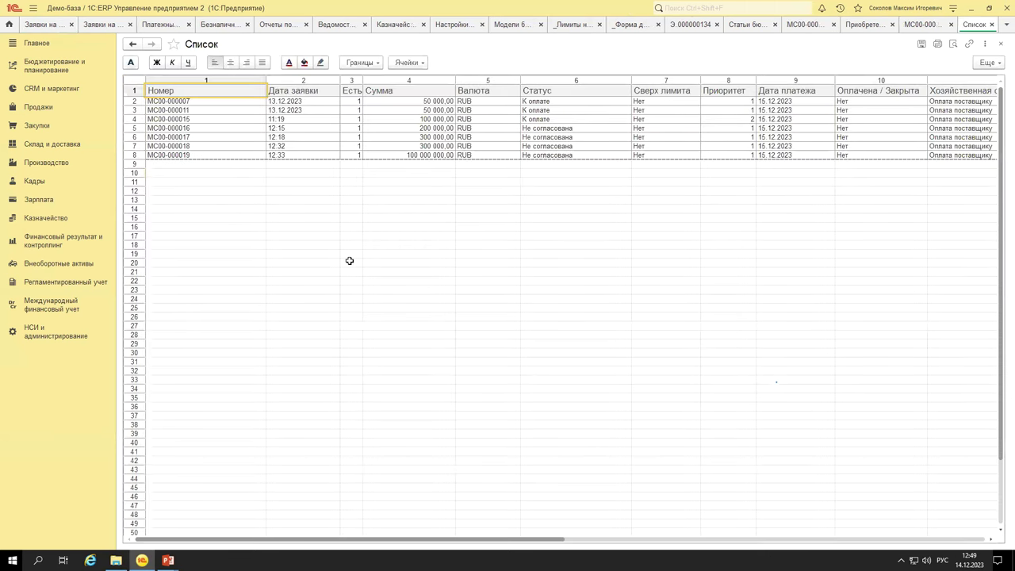
pyautogui.moveTo(349, 261); pyautogui.dragTo(176, 96)
pyautogui.click(533, 278)
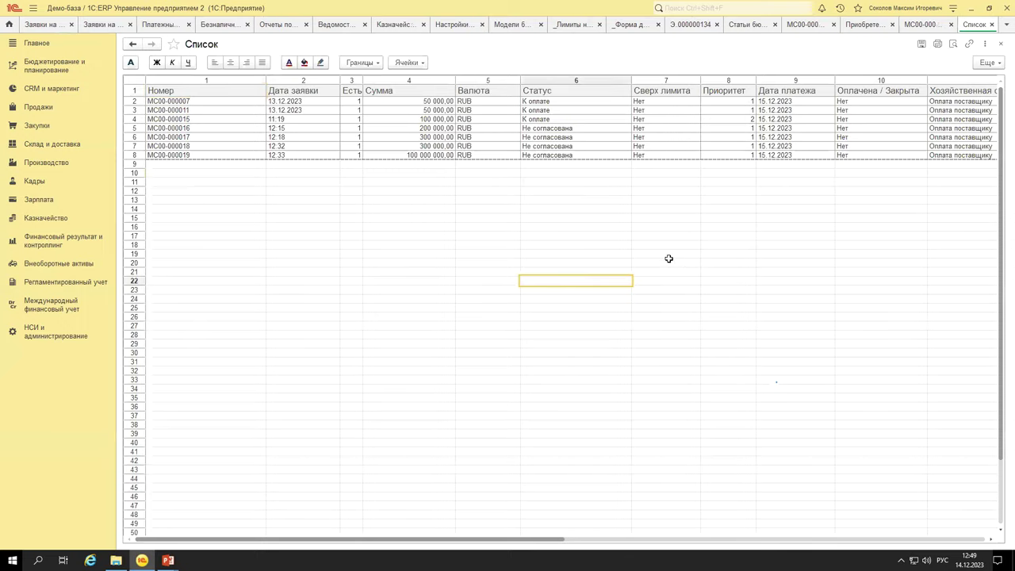
pyautogui.press('Escape')
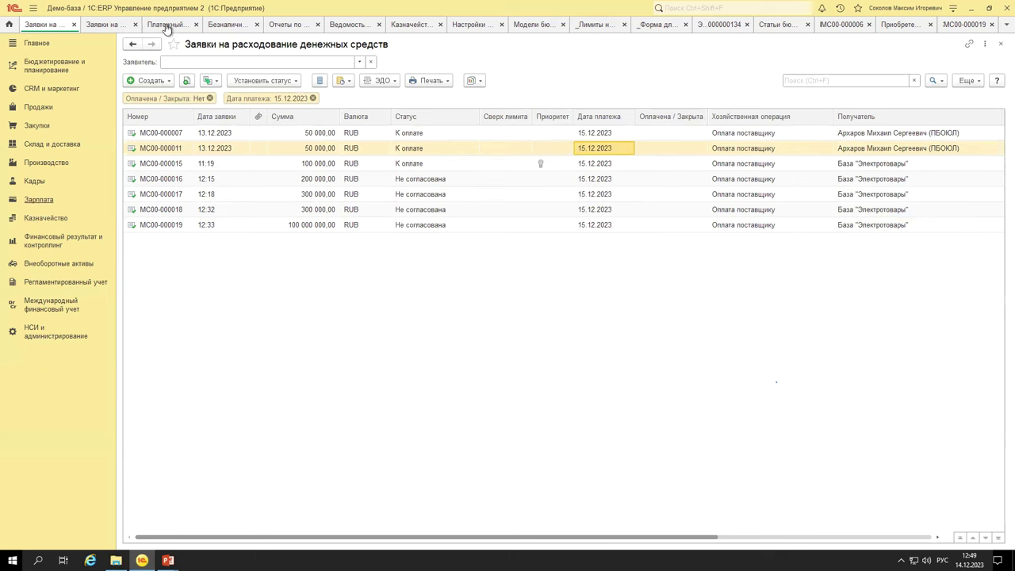
# Plan a new expected receipt from the payment calendar with the operating-activity cash flow item «Поступление оплаты от клиента (продажа тов...».
pyautogui.click(167, 28)
pyautogui.click(245, 89)
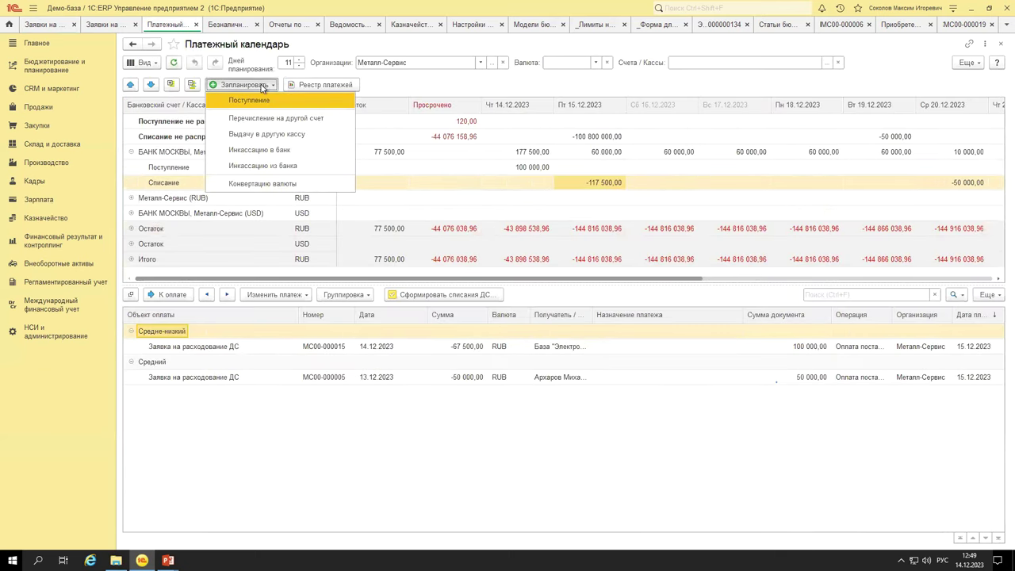
pyautogui.click(255, 103)
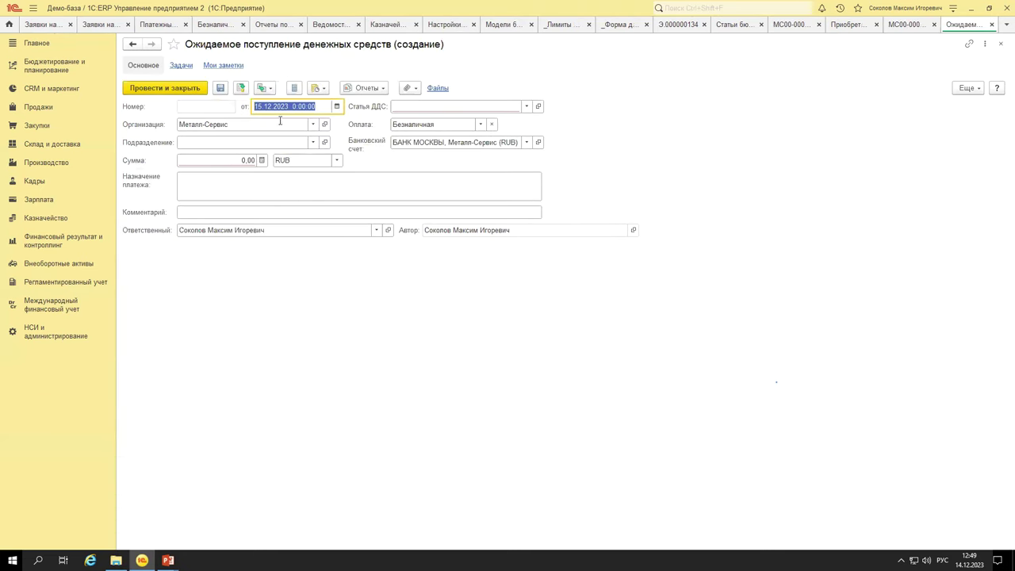
pyautogui.click(417, 107)
pyautogui.click(437, 146)
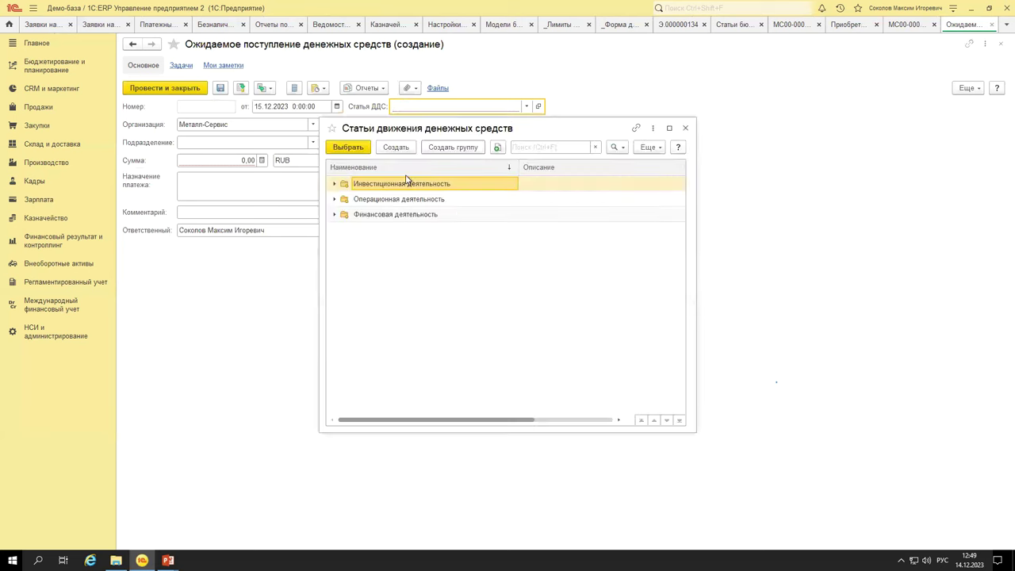
pyautogui.click(341, 200)
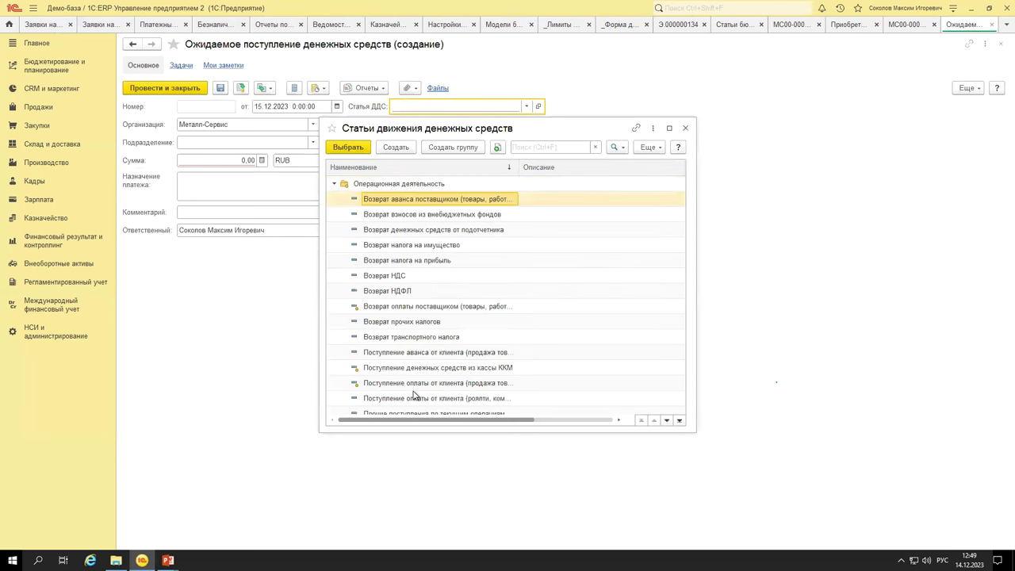
pyautogui.doubleClick(432, 385)
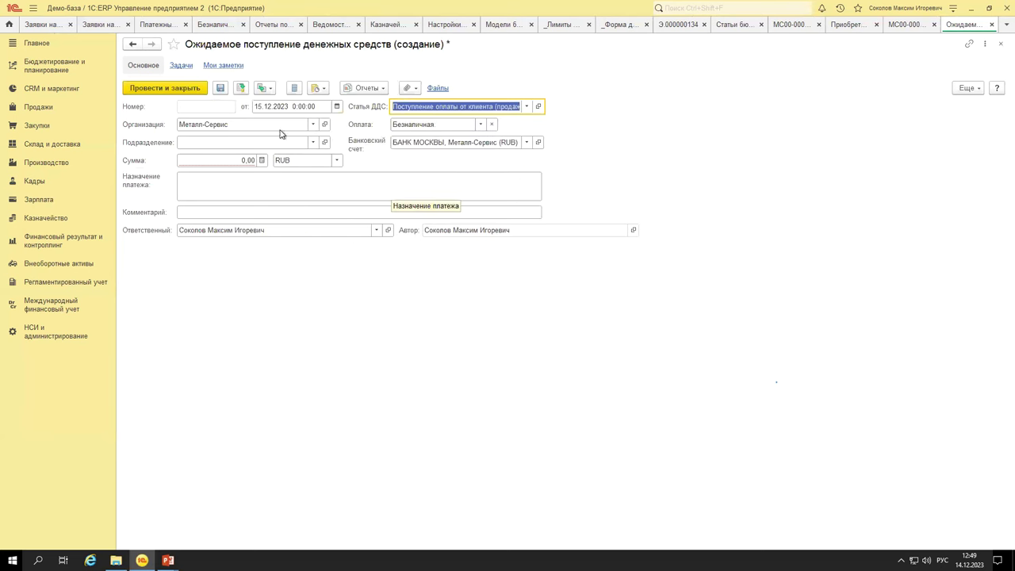
# Set the expected receipt's amount to 6 343 535,00 RUB.
pyautogui.click(210, 160)
pyautogui.write('6343535')
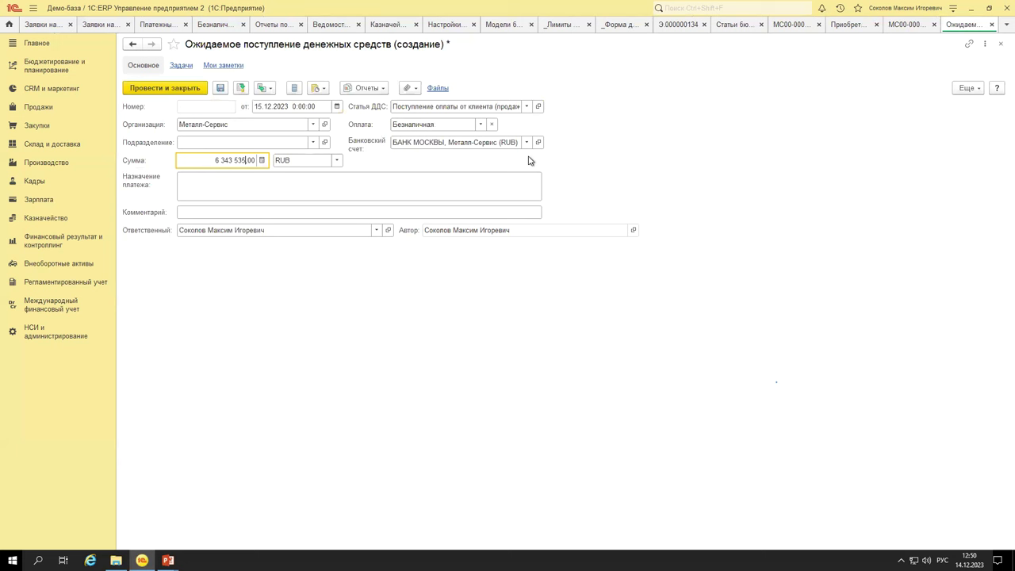
pyautogui.click(222, 212)
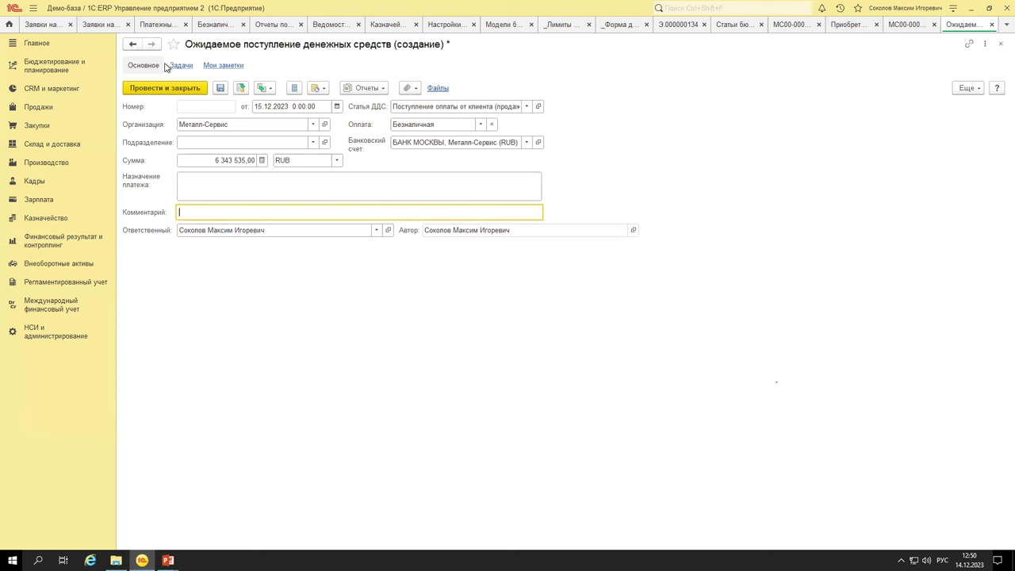
# View the form for the new payment's amount and date for the base «Электротовары» expense request in the payment calendar, and close it.
pyautogui.hotkey('ctrl', 'Tab')
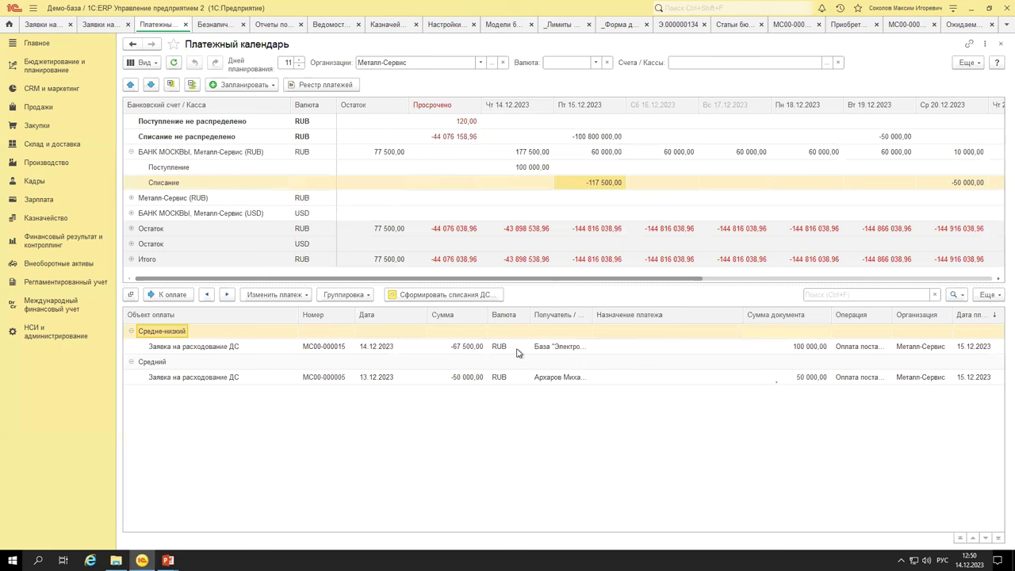
pyautogui.click(469, 352)
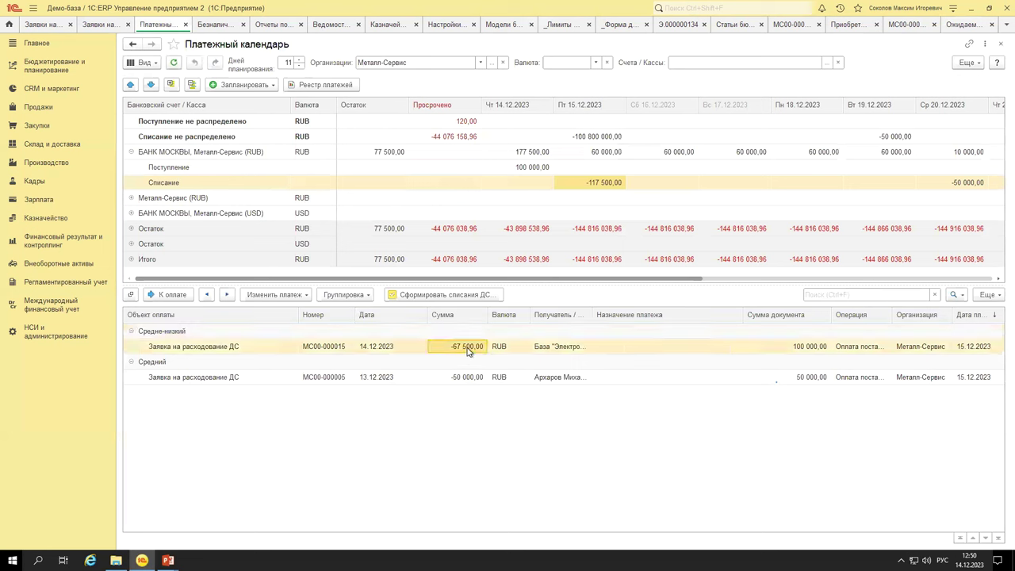
pyautogui.click(815, 350)
pyautogui.click(457, 349)
pyautogui.click(295, 296)
pyautogui.click(296, 379)
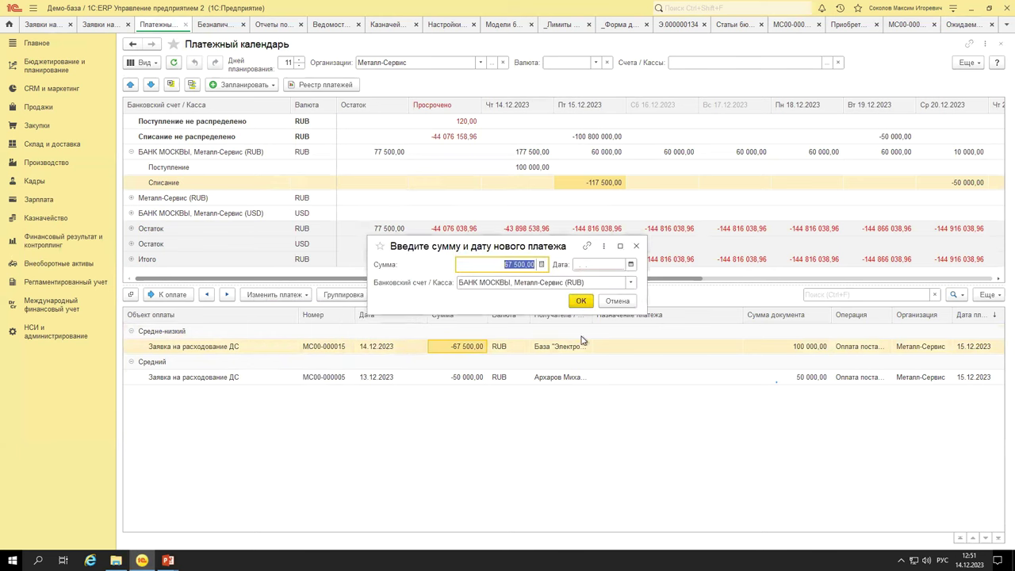
pyautogui.click(636, 246)
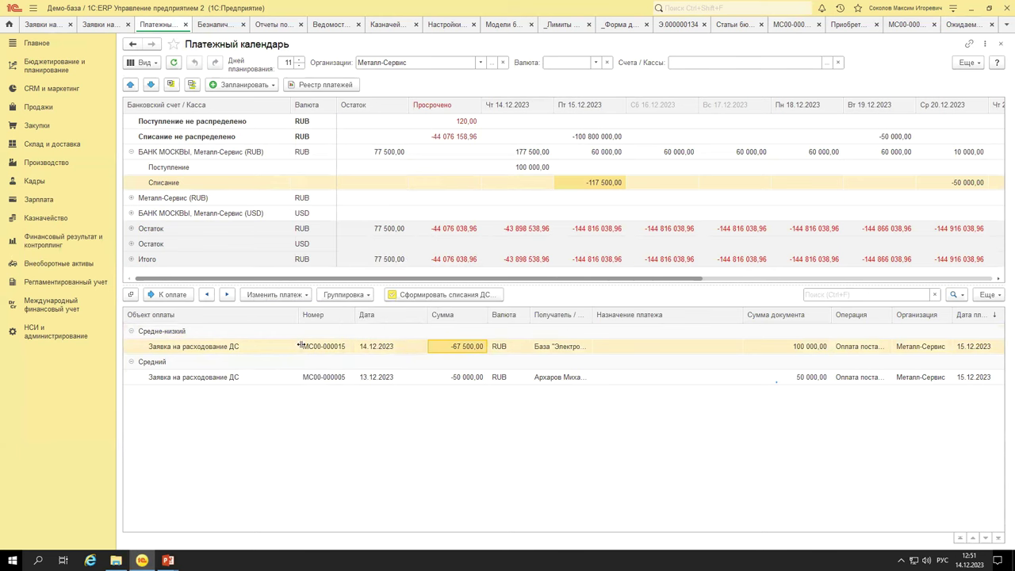
# Examine the amounts and payment dates in the account distribution of the «Электротовары» expense request, and close the request.
pyautogui.click(195, 349)
pyautogui.doubleClick(194, 349)
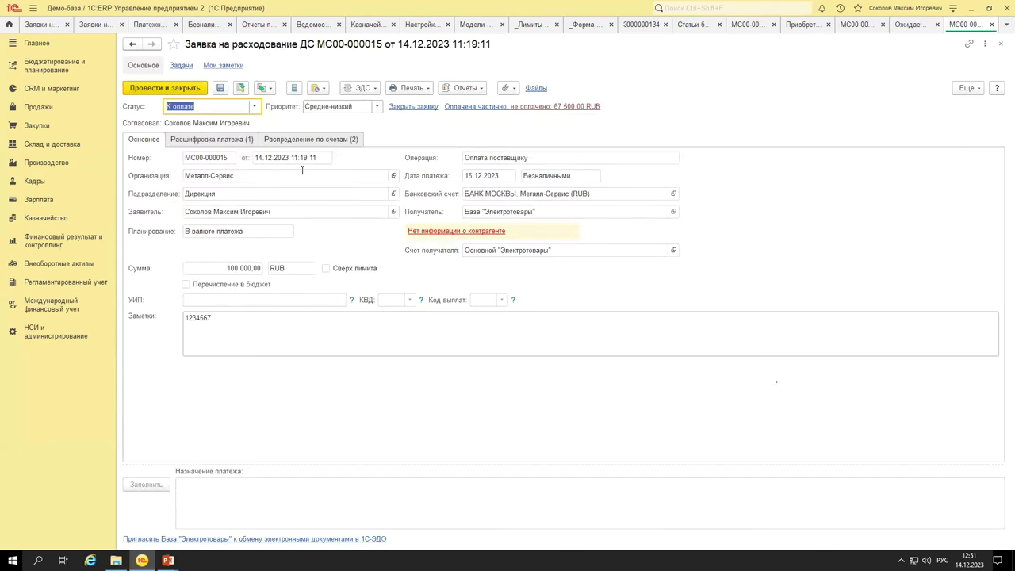
pyautogui.click(340, 139)
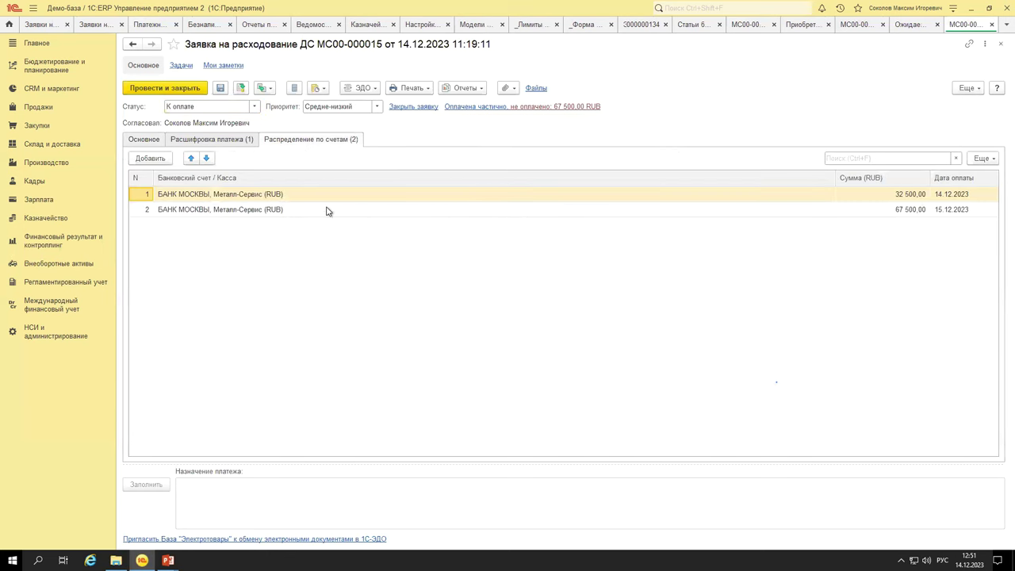
pyautogui.click(960, 196)
pyautogui.click(962, 210)
pyautogui.click(904, 196)
pyautogui.click(904, 210)
pyautogui.hotkey('ctrl', 'Return')
# Review planned, actual and remaining amounts in the «Электротовары» request's actual payment report, and close the report.
pyautogui.doubleClick(228, 346)
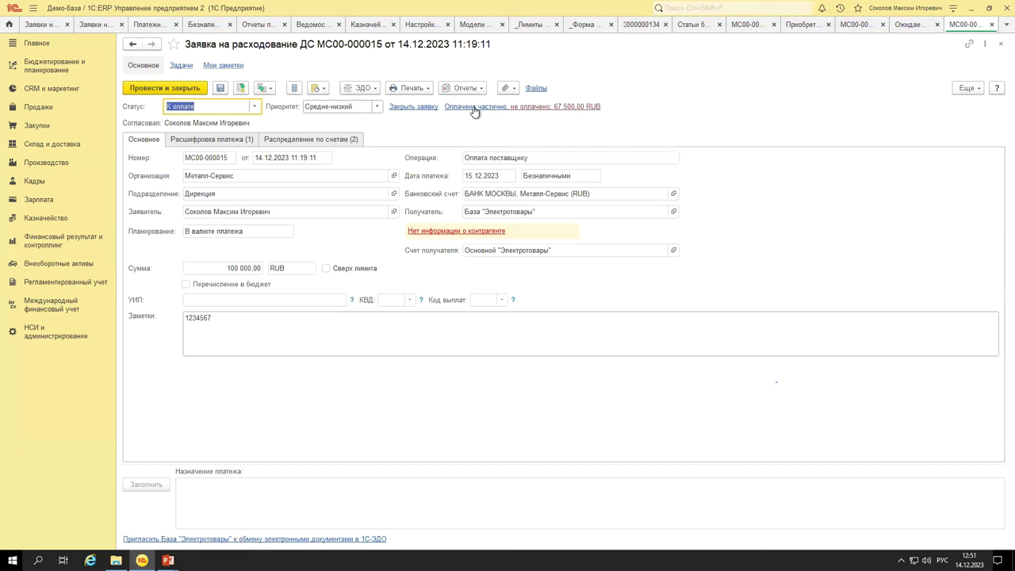
pyautogui.click(573, 108)
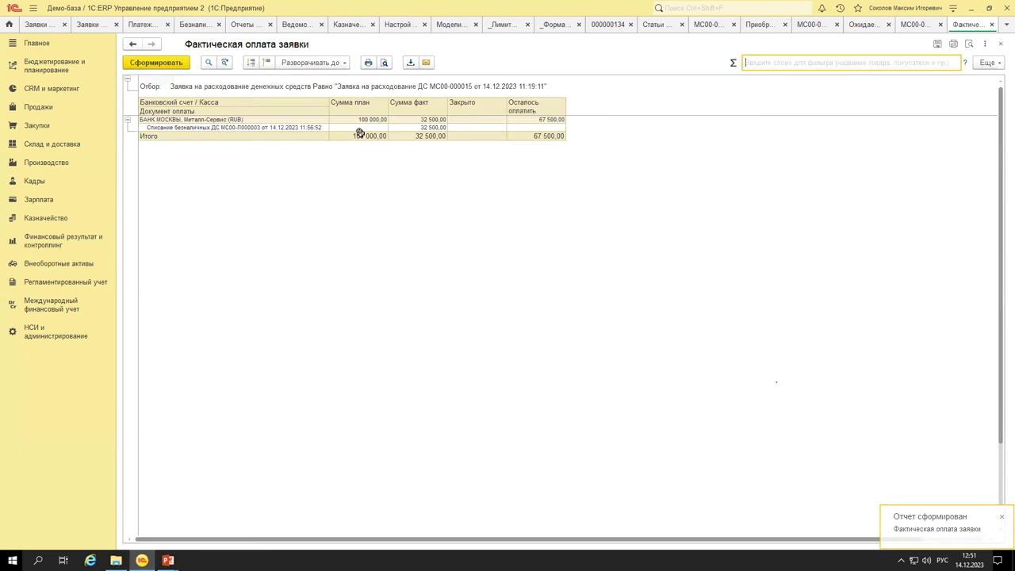
pyautogui.click(195, 119)
pyautogui.click(353, 120)
pyautogui.moveTo(423, 119); pyautogui.dragTo(424, 129)
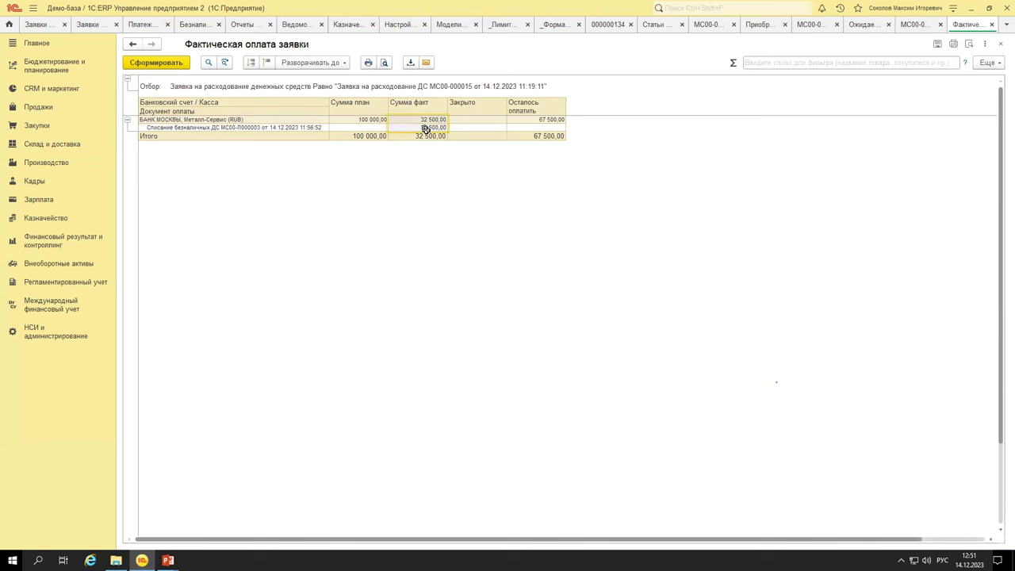
pyautogui.click(534, 120)
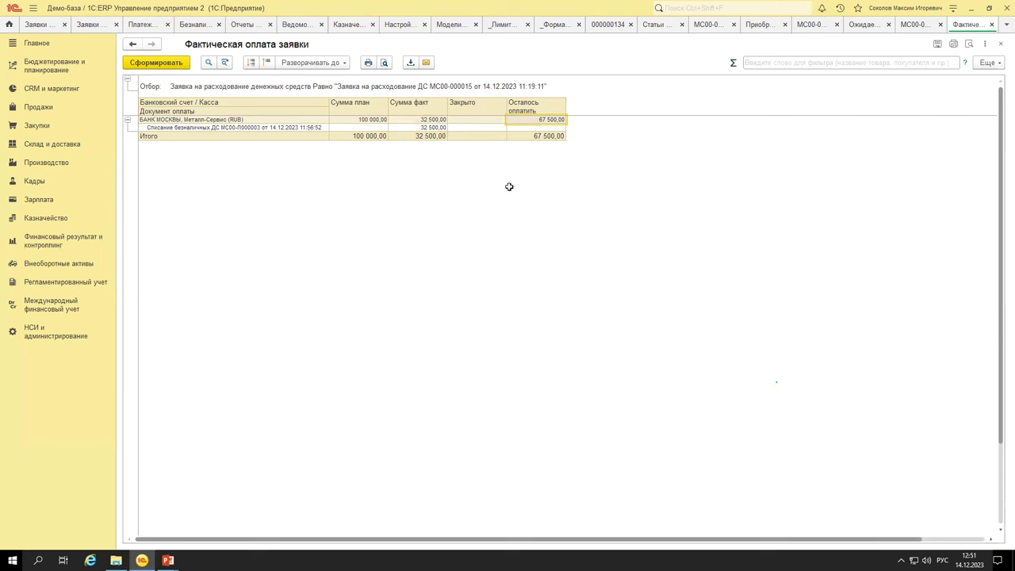
pyautogui.press('Escape')
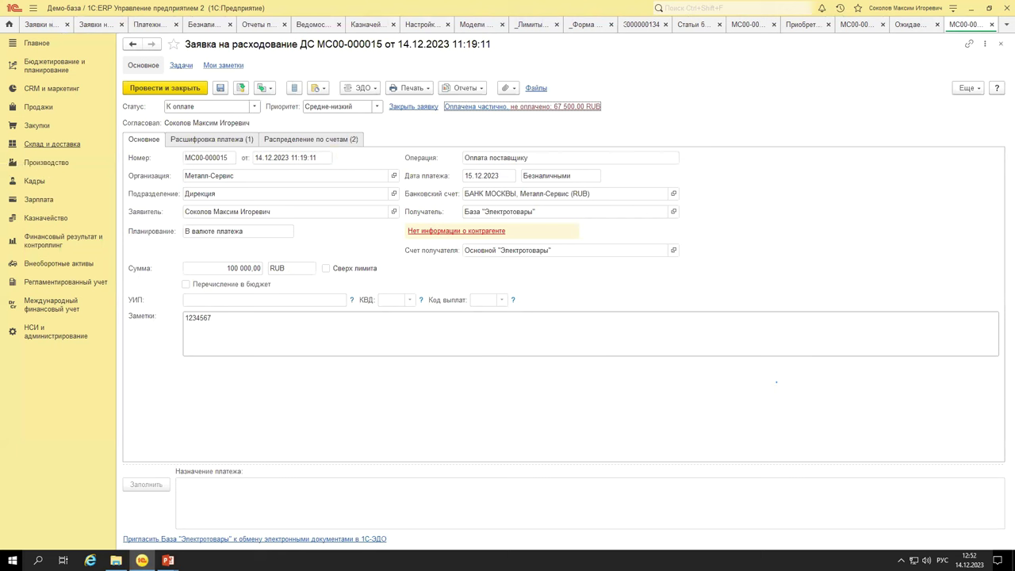
# Change the status of the «Электротовары» expense request to «Согласована».
pyautogui.click(254, 106)
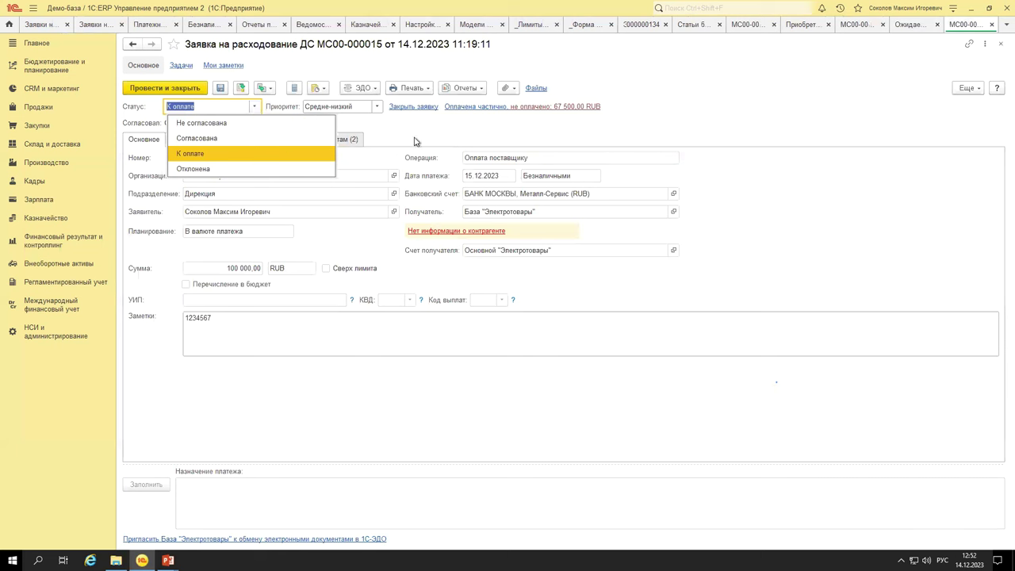
pyautogui.click(414, 141)
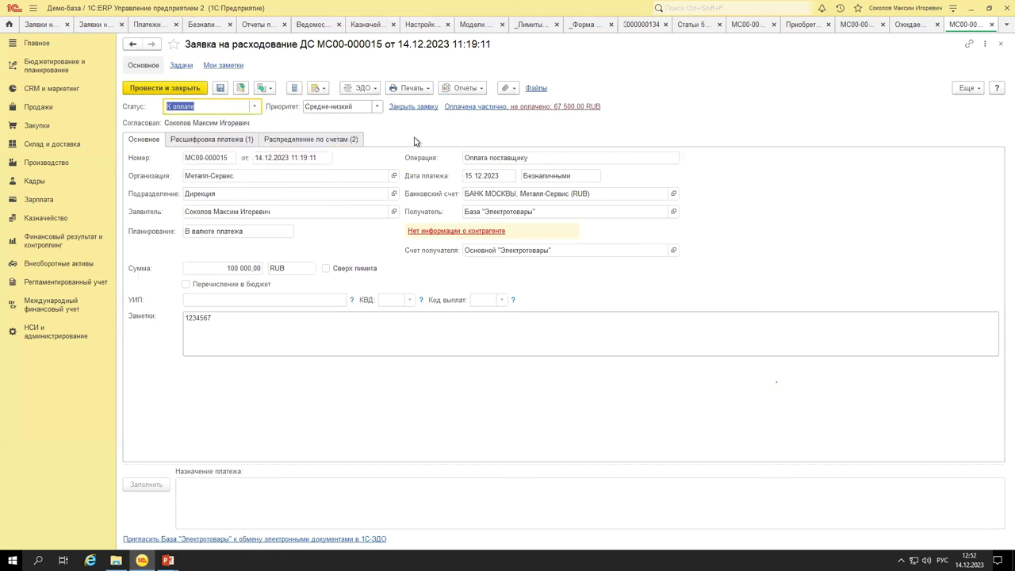
pyautogui.click(255, 106)
pyautogui.click(242, 137)
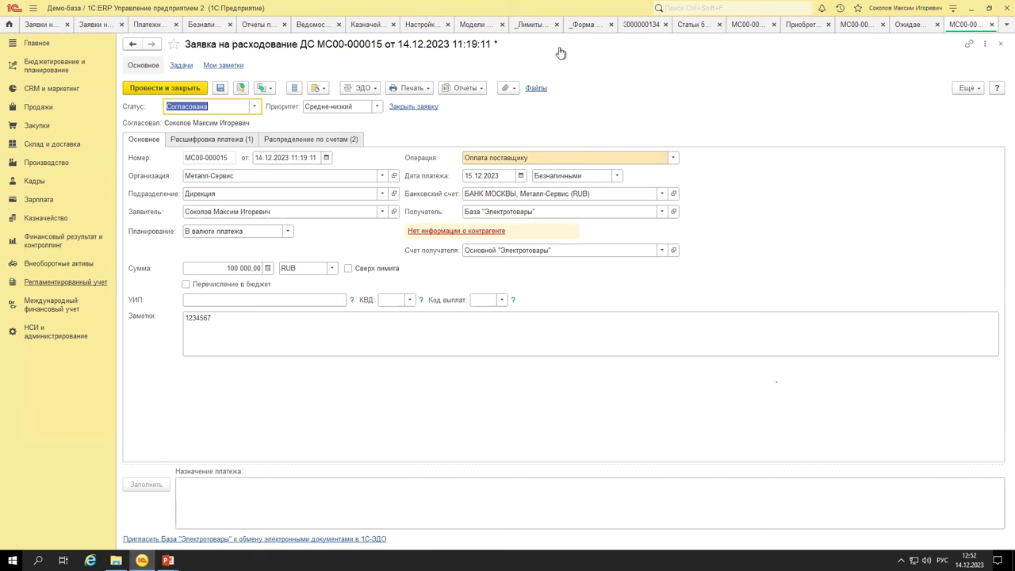
# View the expected cash receipt form being created, and return to the payment calendar.
pyautogui.click(132, 44)
pyautogui.click(232, 88)
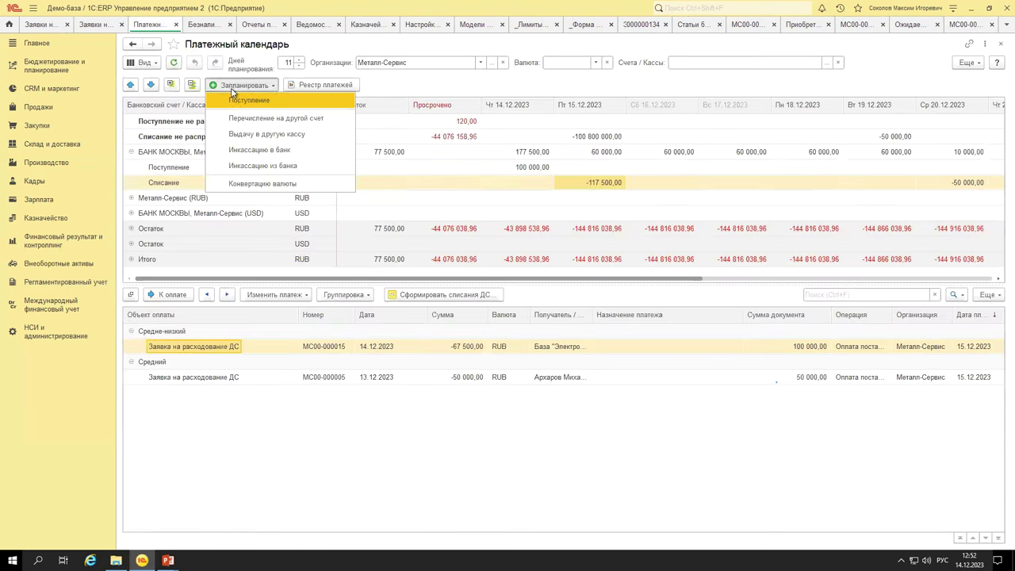
pyautogui.click(238, 100)
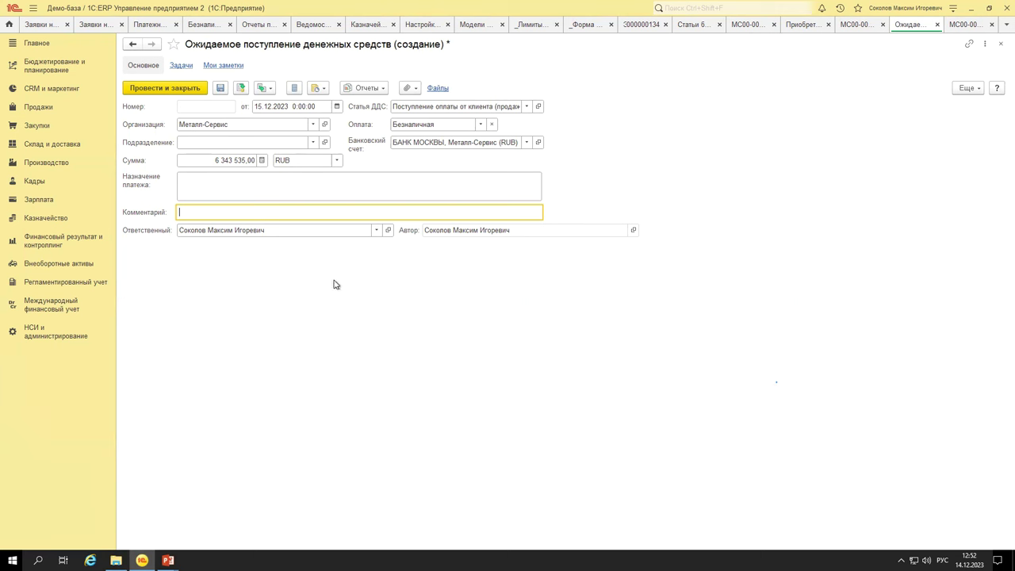
pyautogui.click(143, 26)
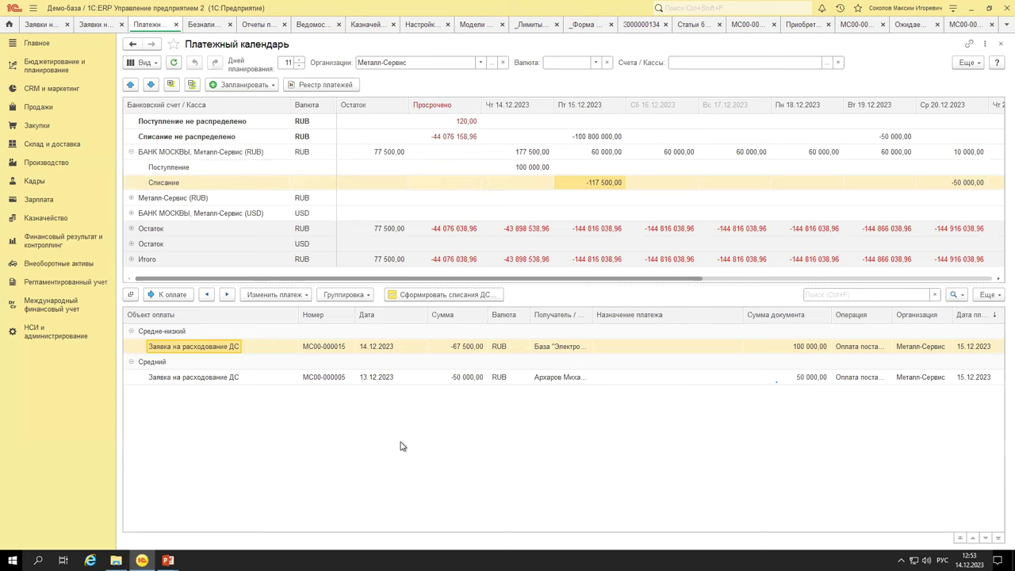
# Examine the filter fields available for the calendar's payment list, including «Плательщик / Получатель», and close the list settings.
pyautogui.click(989, 295)
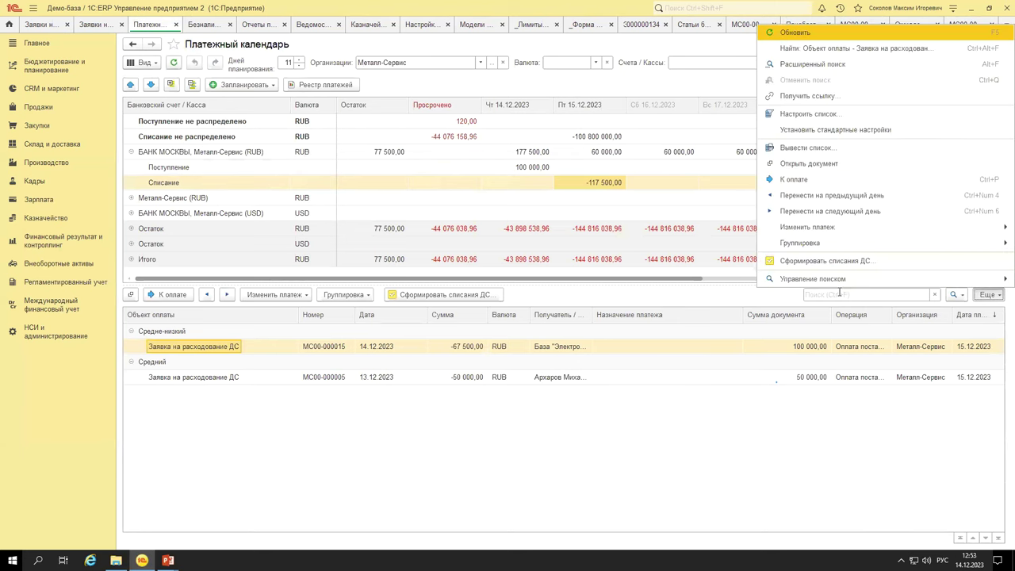
pyautogui.click(817, 113)
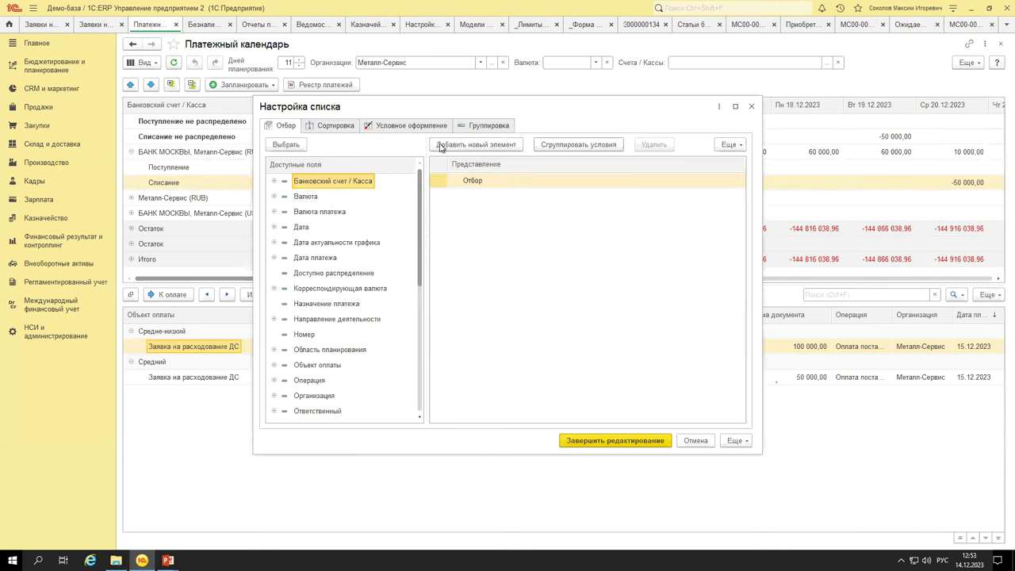
pyautogui.scroll(-5, 333, 253)
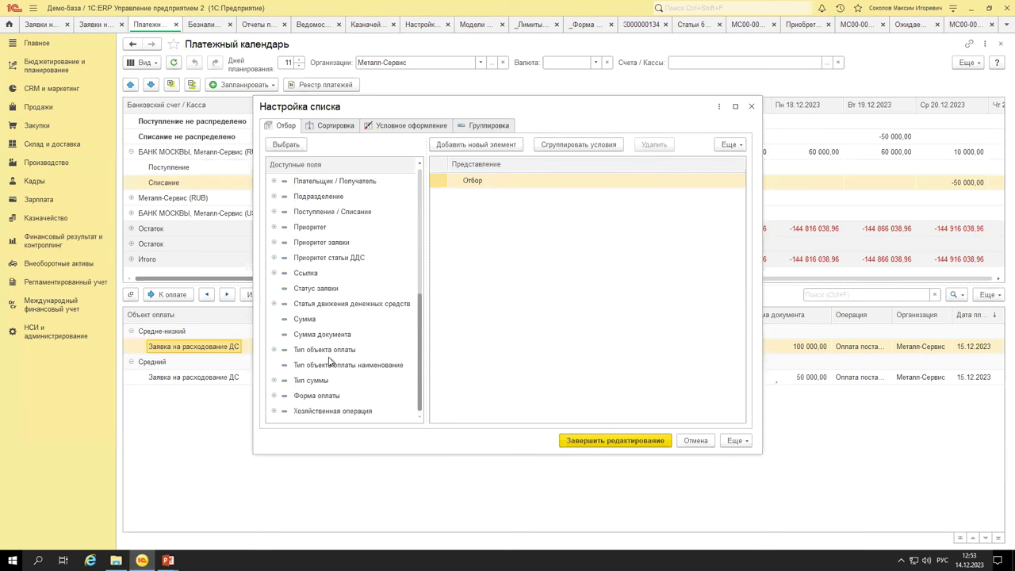
pyautogui.scroll(5, 324, 360)
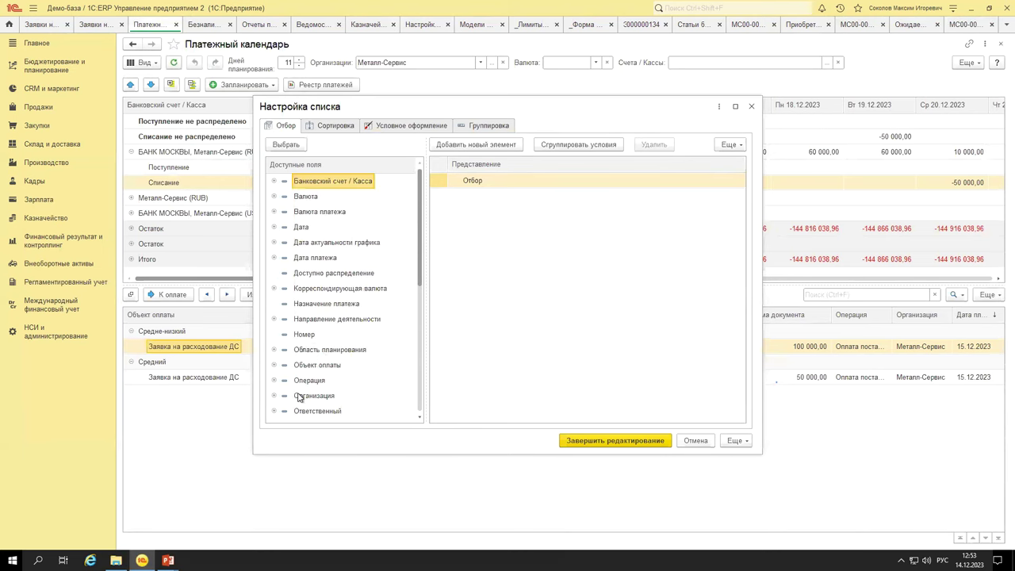
pyautogui.scroll(-5, 299, 396)
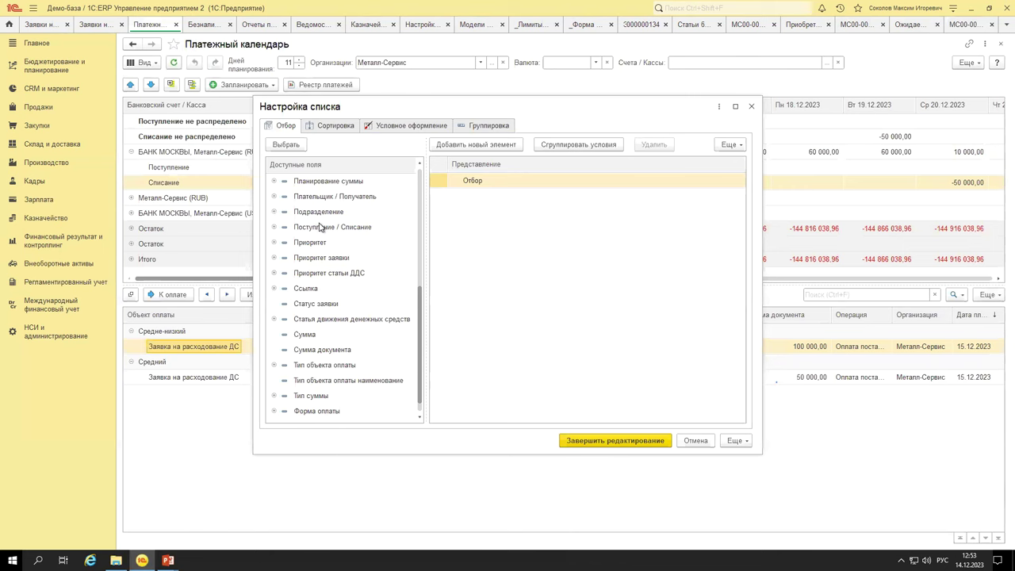
pyautogui.click(326, 198)
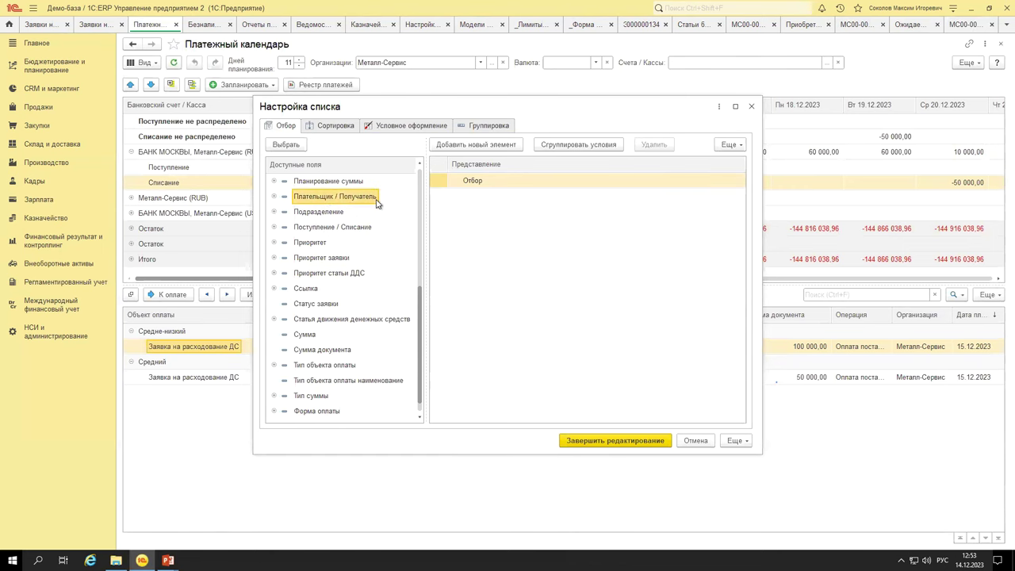
pyautogui.click(752, 108)
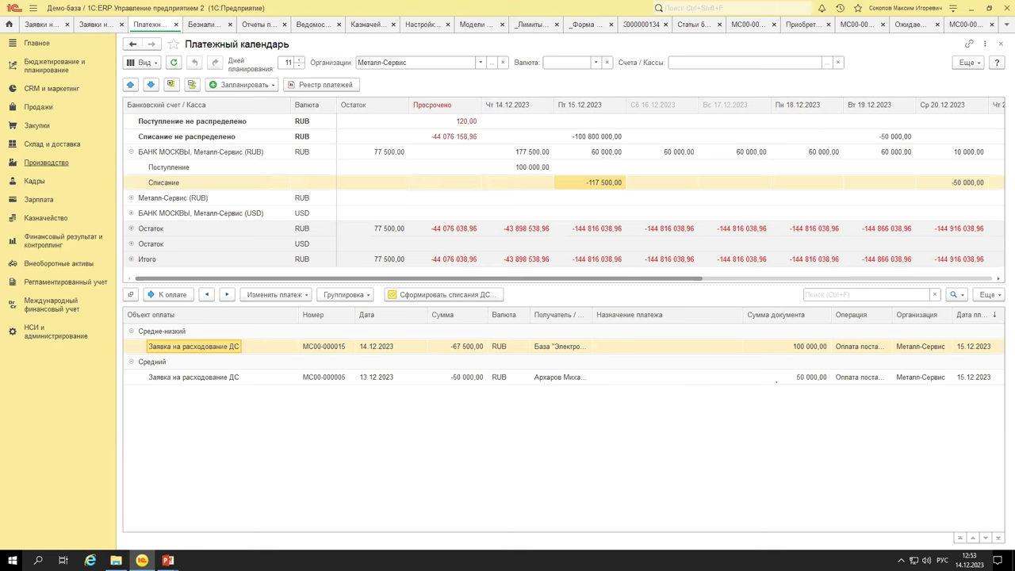
pyautogui.click(48, 219)
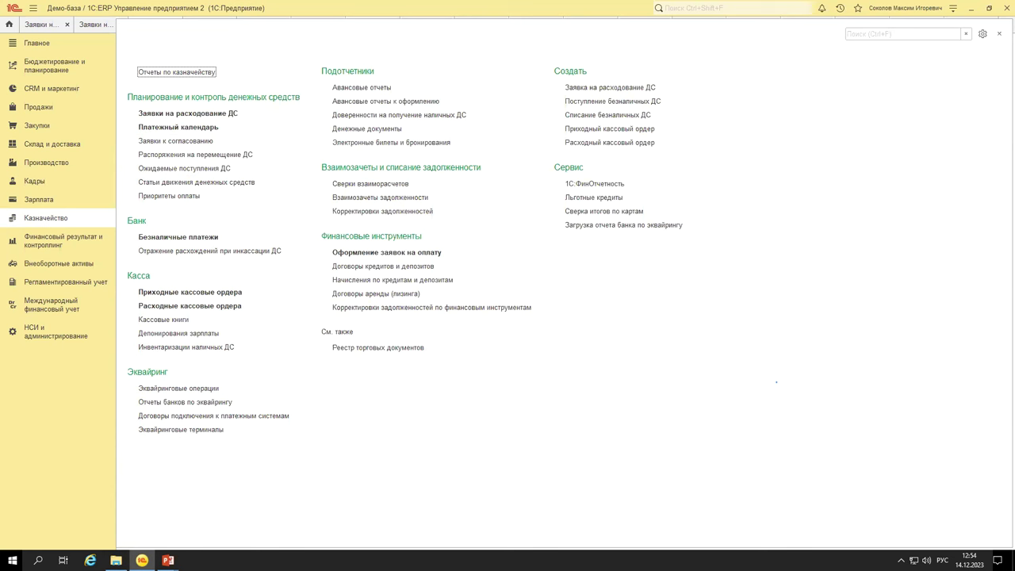
pyautogui.click(999, 34)
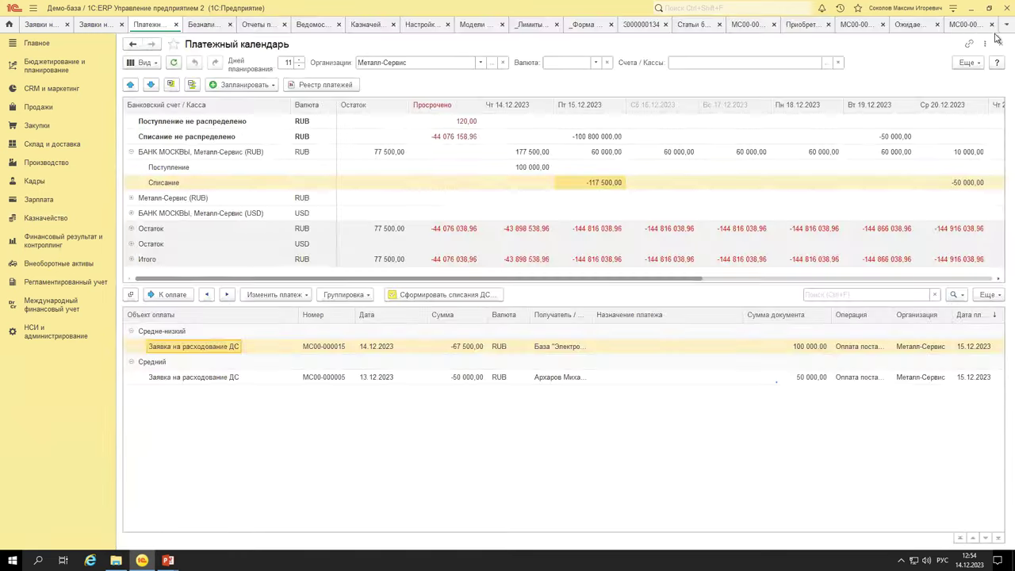
pyautogui.click(238, 84)
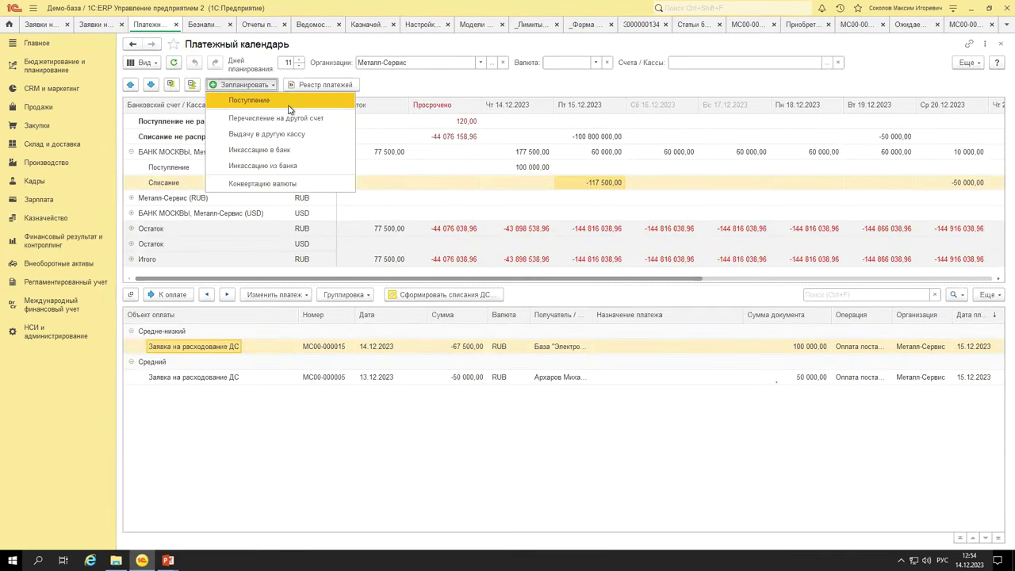
pyautogui.click(596, 85)
# Review which expected receipts, write-offs and financial instruments the payment calendar settings display, and close them.
pyautogui.click(965, 63)
pyautogui.click(966, 78)
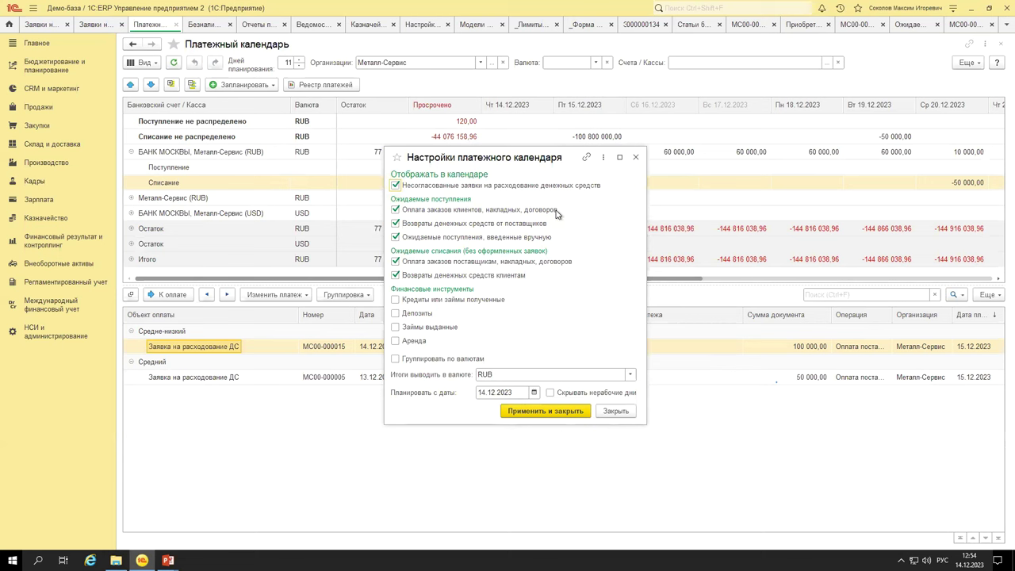
pyautogui.click(639, 157)
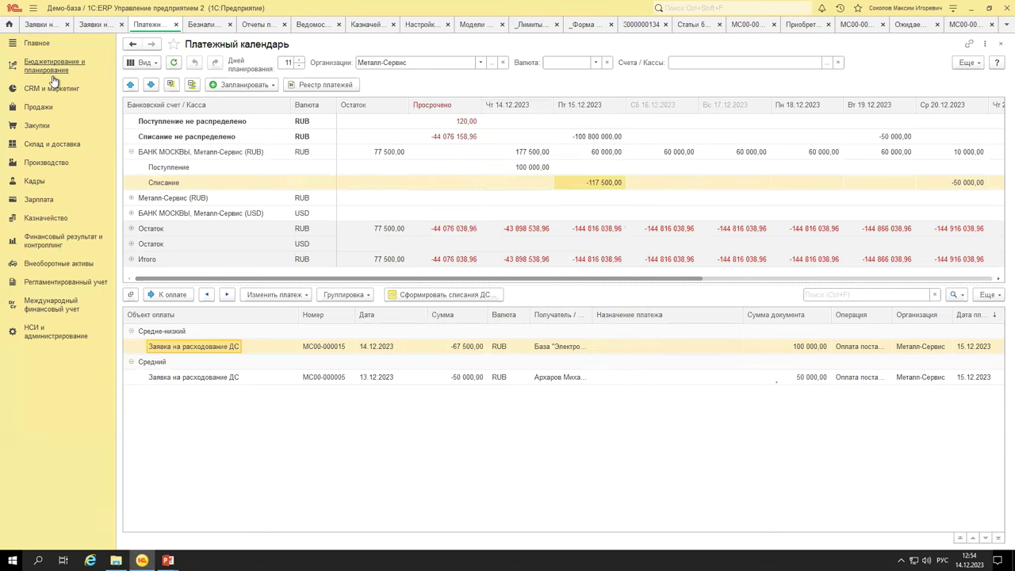
# Examine the payment rules of the «Дальстрой» client order dated 01.10.2022, and close them.
pyautogui.click(68, 109)
pyautogui.click(169, 209)
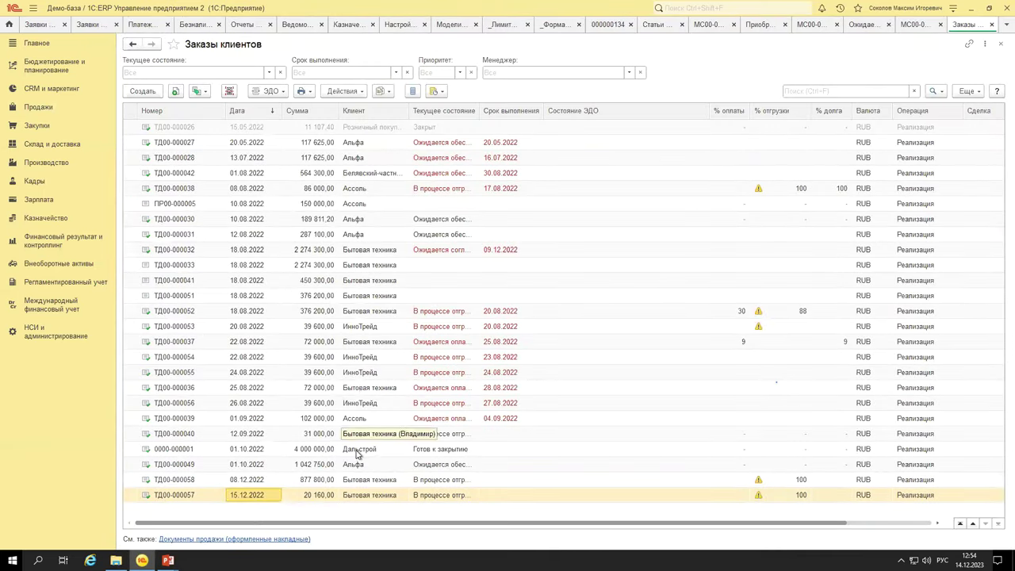
pyautogui.click(350, 450)
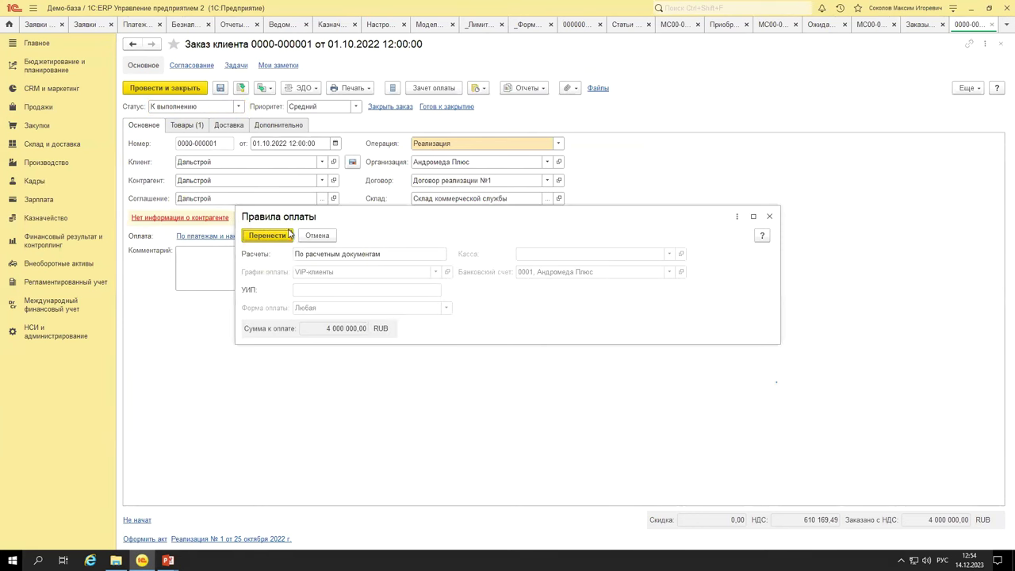
pyautogui.moveTo(325, 214); pyautogui.dragTo(385, 243)
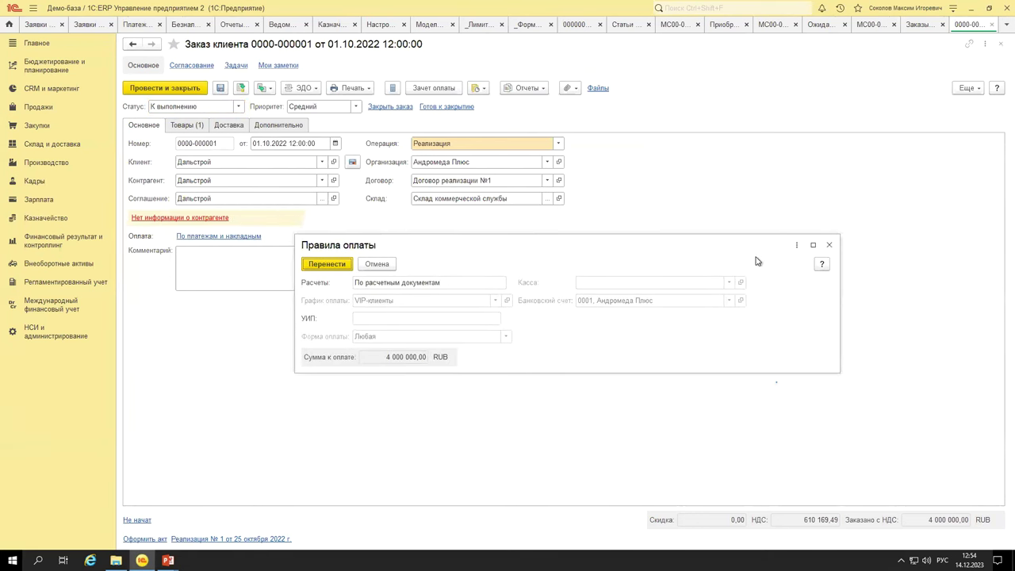
pyautogui.click(829, 246)
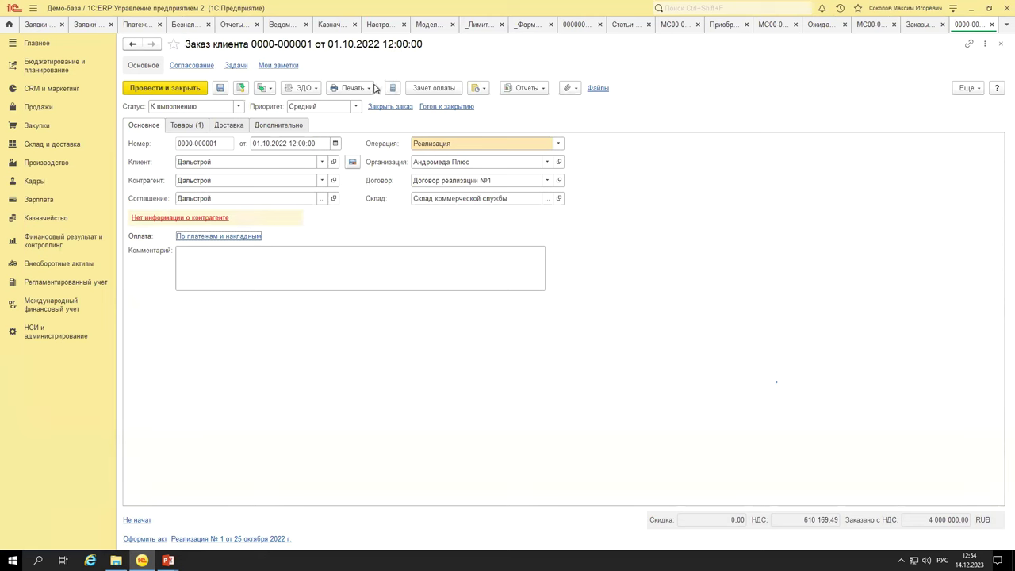
# Inspect the receipts on the «БАНК МОСКВЫ, Металл-Сервис (RUB)» account for 15.12.2023 in the payment calendar.
pyautogui.click(130, 27)
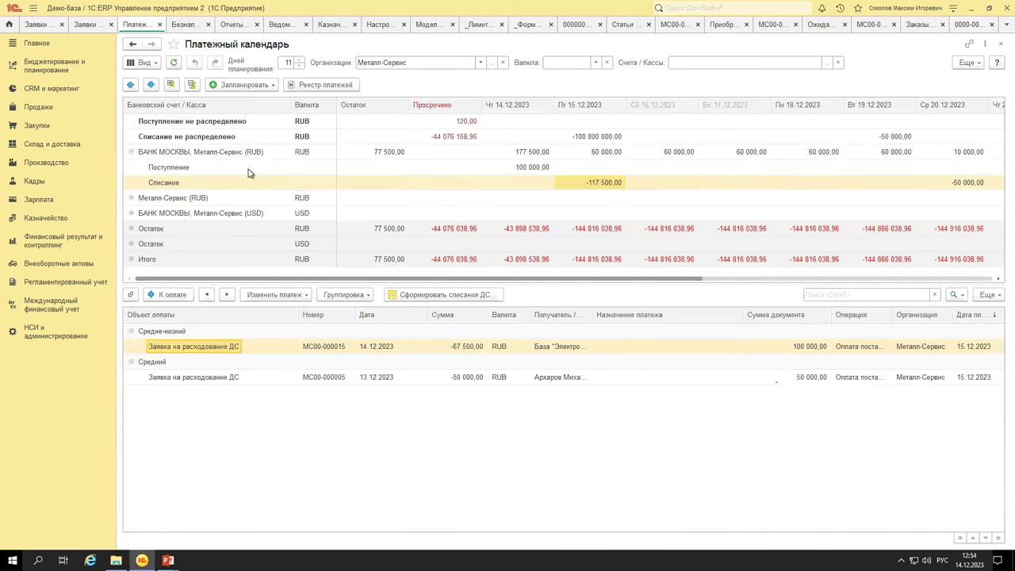
pyautogui.click(248, 169)
pyautogui.click(584, 169)
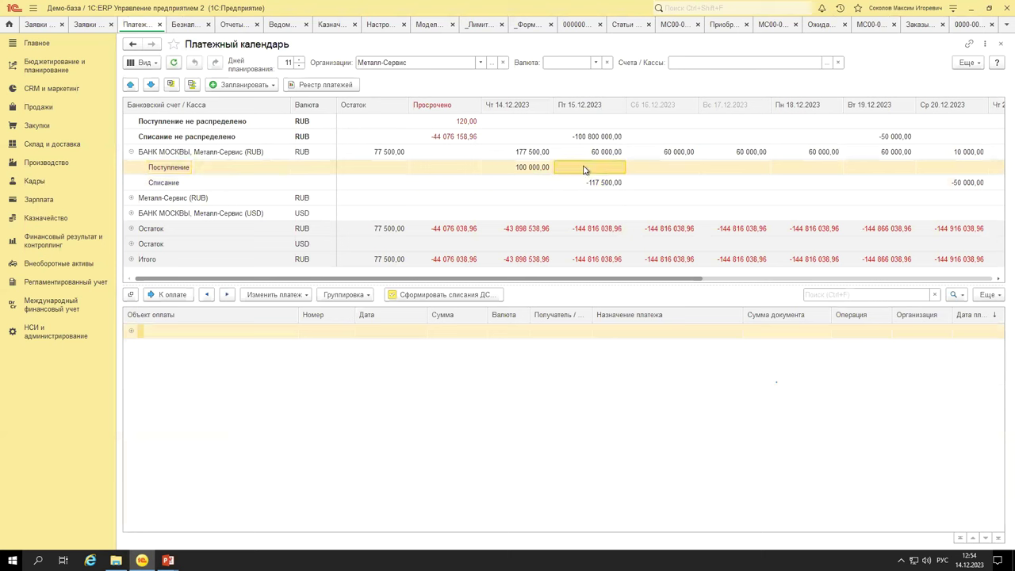
# Inspect the 14.12.2023 receipt in the payment calendar and the goods and main details of the «Дальстрой» client order, and return to the calendar.
pyautogui.click(521, 166)
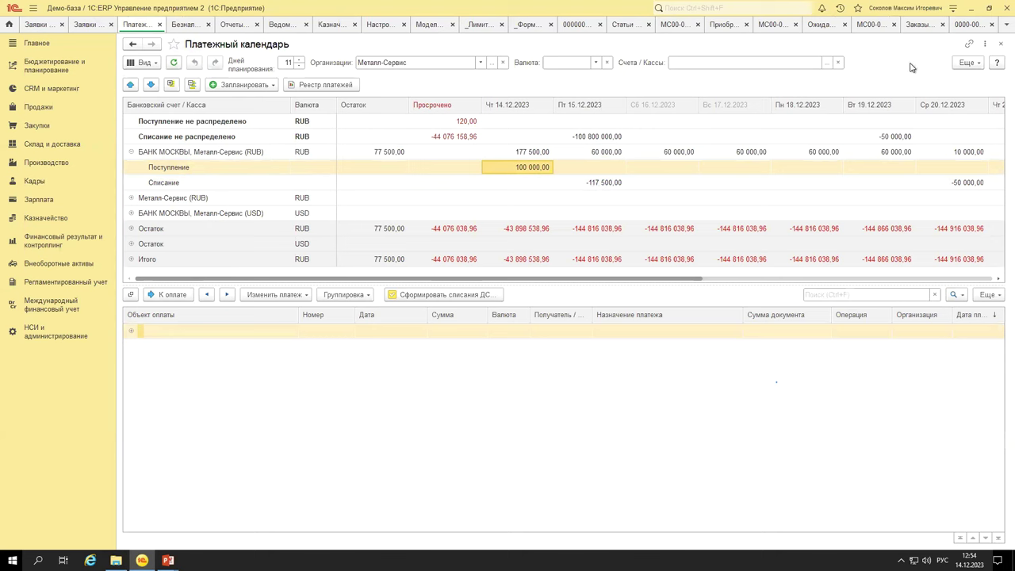
pyautogui.click(968, 25)
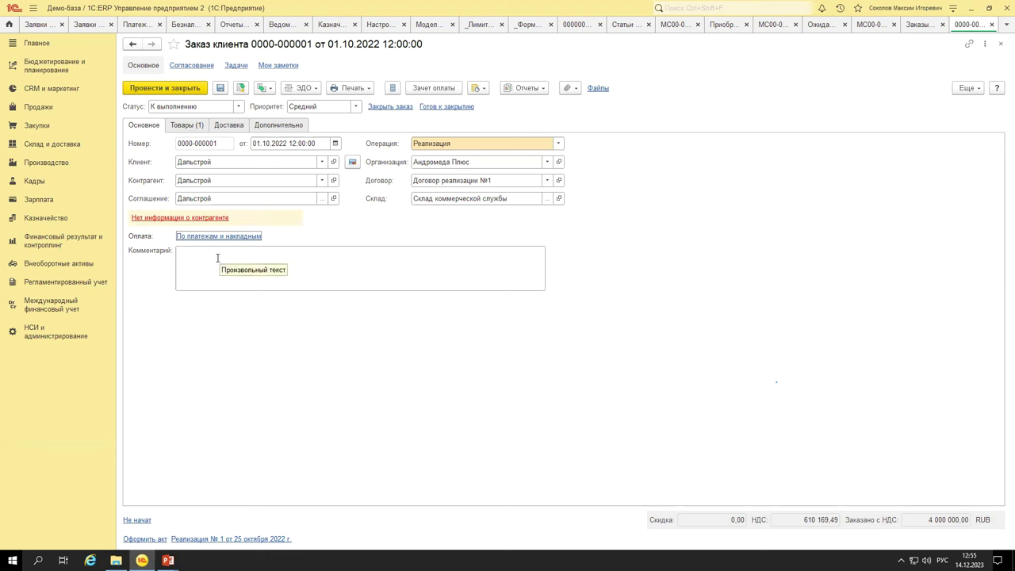
pyautogui.click(193, 129)
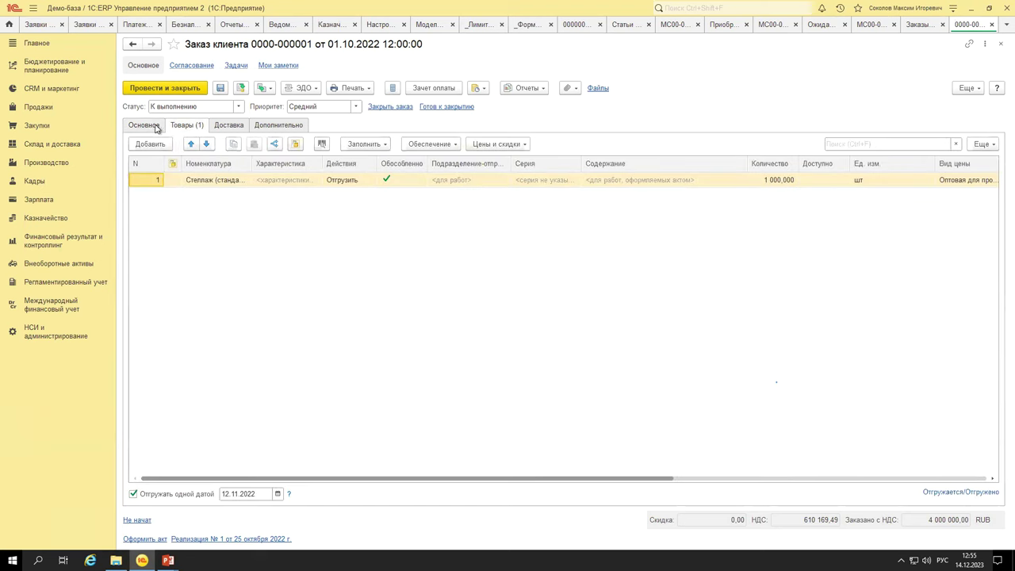
pyautogui.click(147, 128)
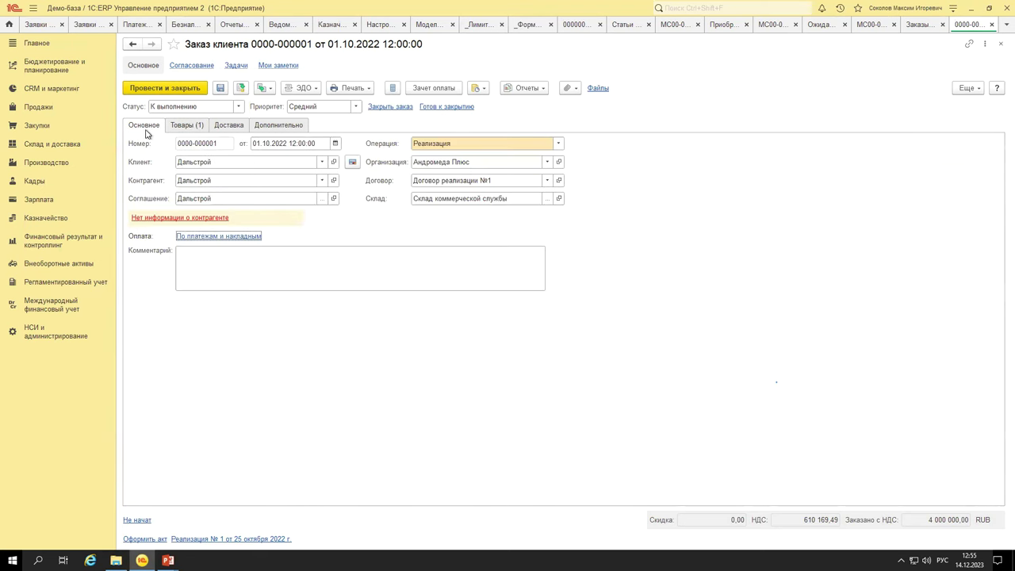
pyautogui.click(138, 25)
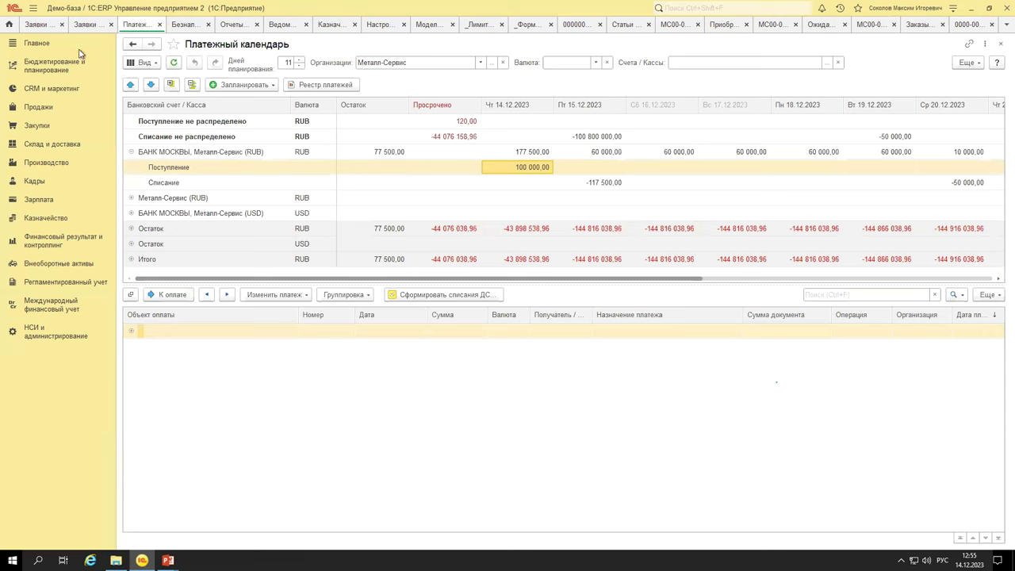
# Open the bank export of payments and mark the 30 000 RUB supplier payment on the «БАНК МОСКВЫ, Металл-Сервис (RUB)» account for export.
pyautogui.click(48, 70)
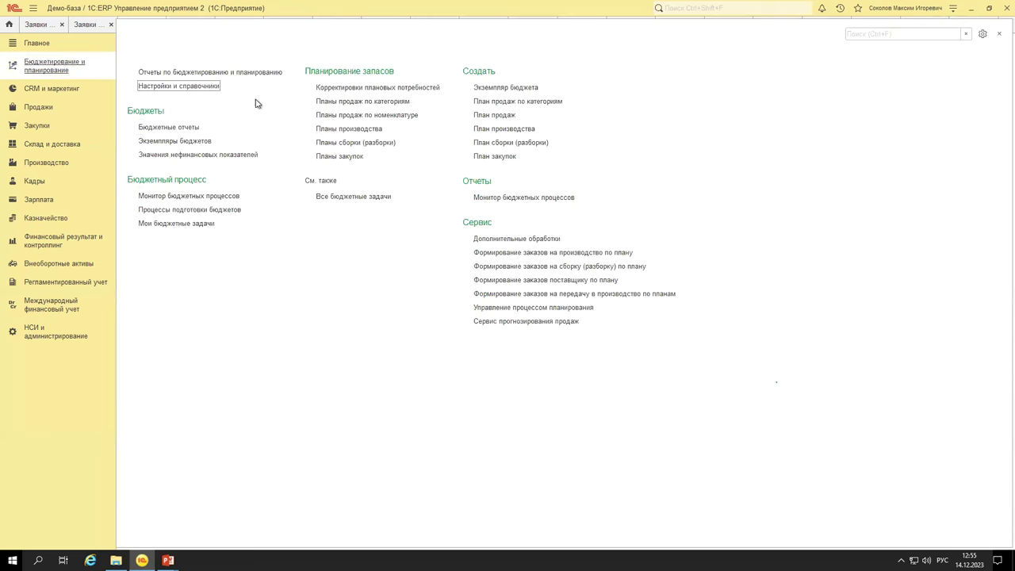
pyautogui.click(46, 217)
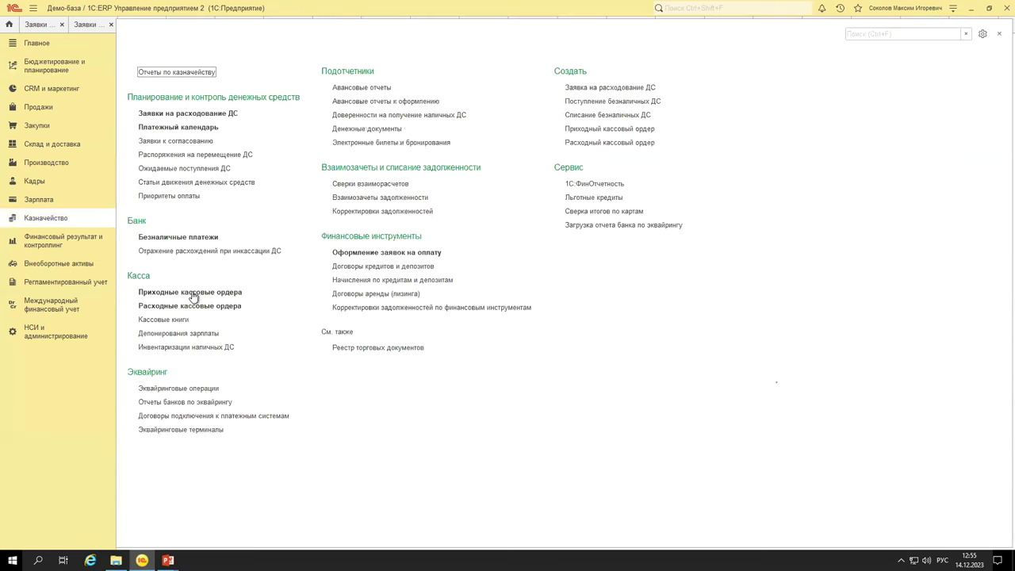
pyautogui.click(178, 237)
pyautogui.click(601, 63)
pyautogui.click(602, 81)
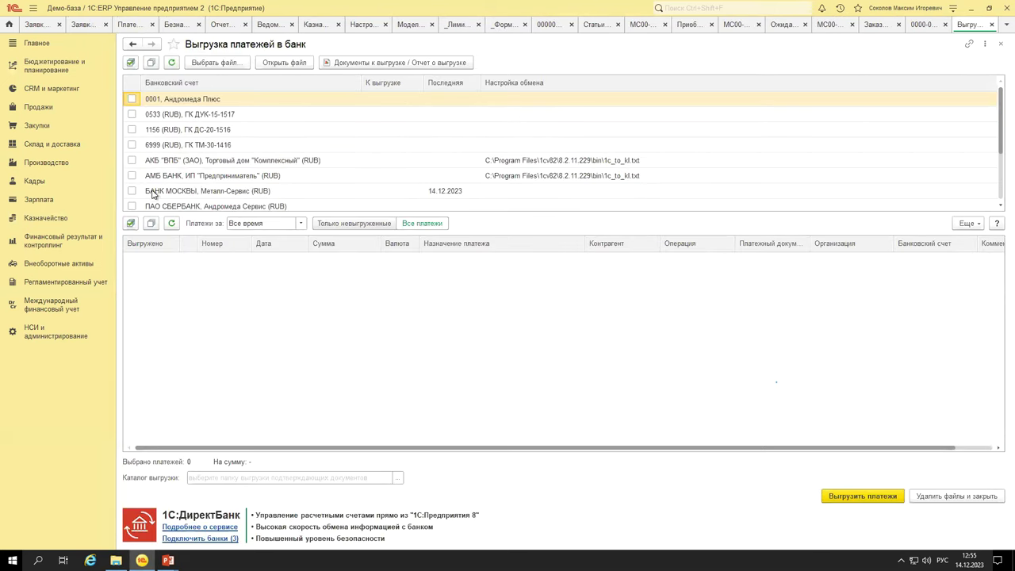
pyautogui.click(133, 191)
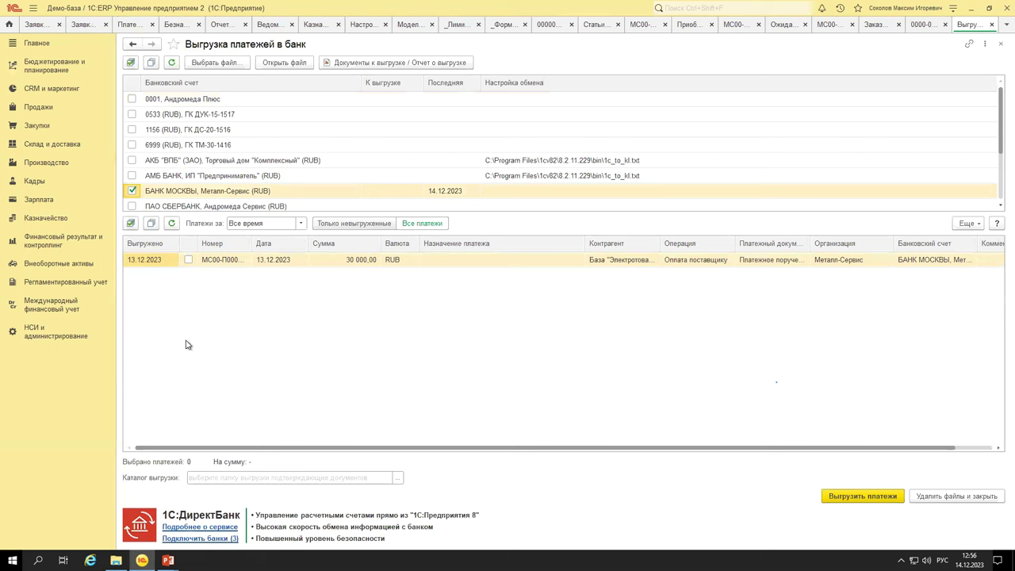
pyautogui.click(188, 260)
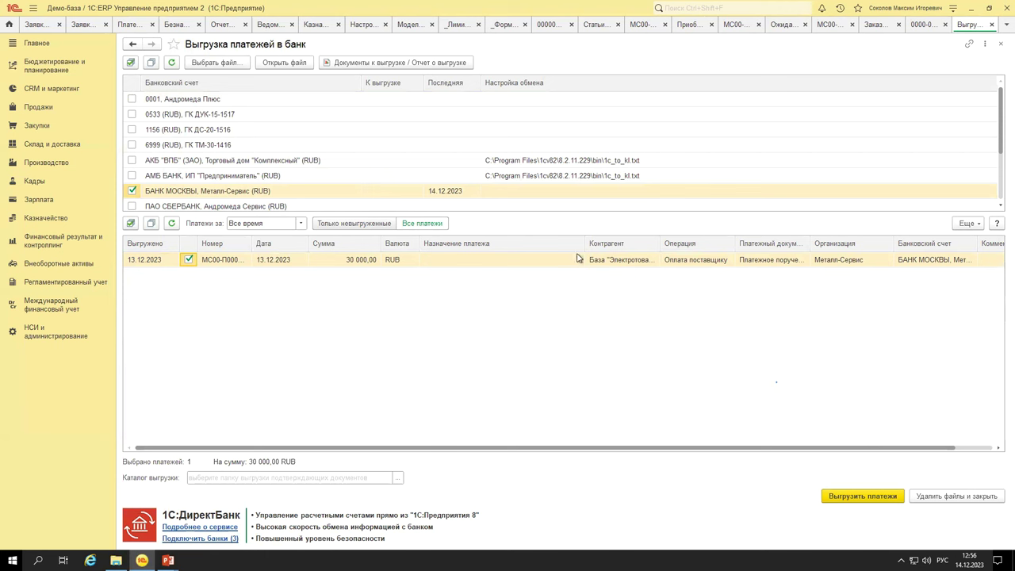
# Review the list of available treasury reports in «Отчеты по казначейству».
pyautogui.click(130, 27)
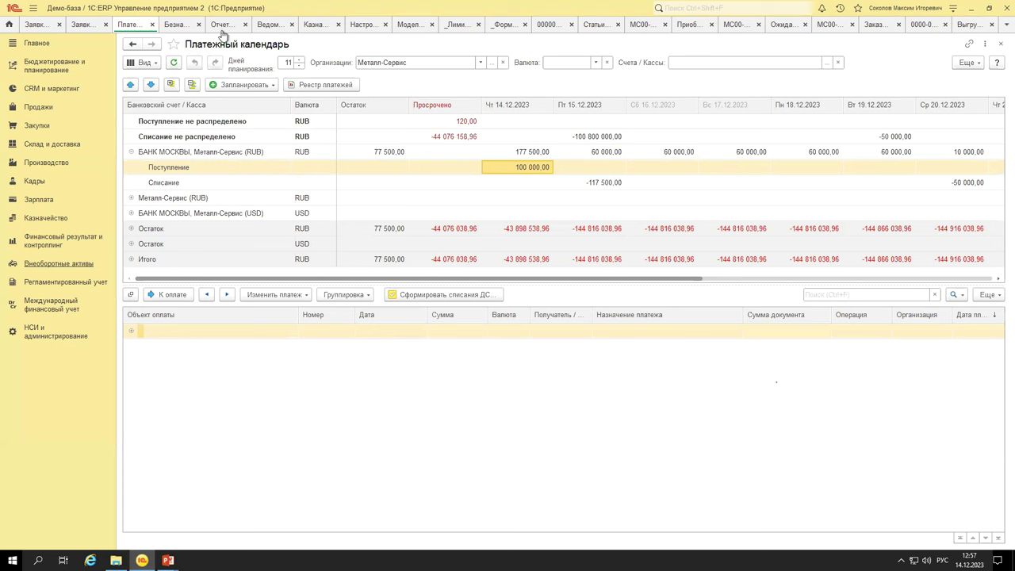
pyautogui.click(46, 228)
pyautogui.click(180, 74)
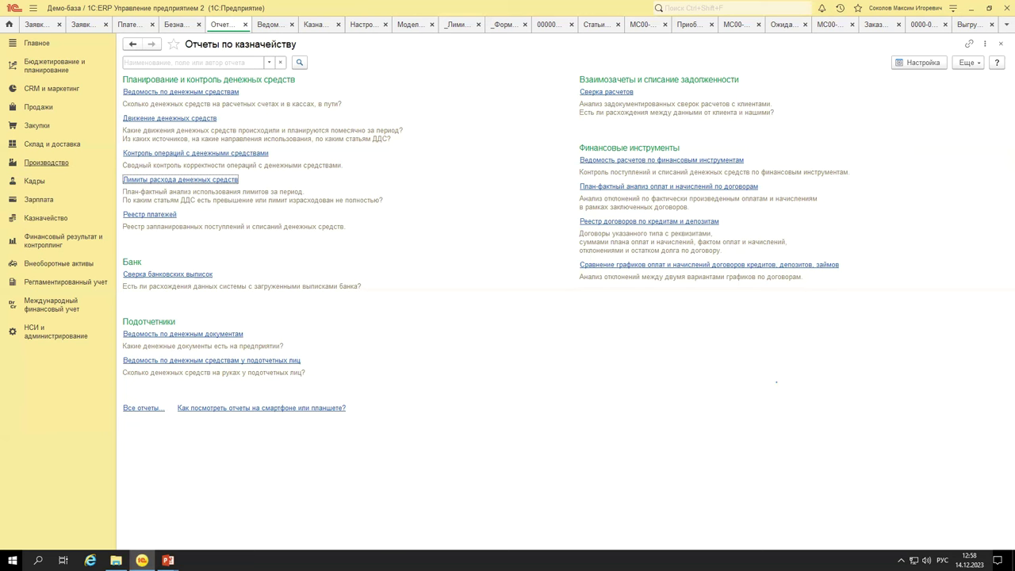
# Generate write-off documents for both expenditure requests, 67 500 and 50 000 RUB, planned on «БАНК МОСКВЫ, Металл-Сервис (RUB)» for 15.12.2023 in the payment calendar.
pyautogui.click(129, 25)
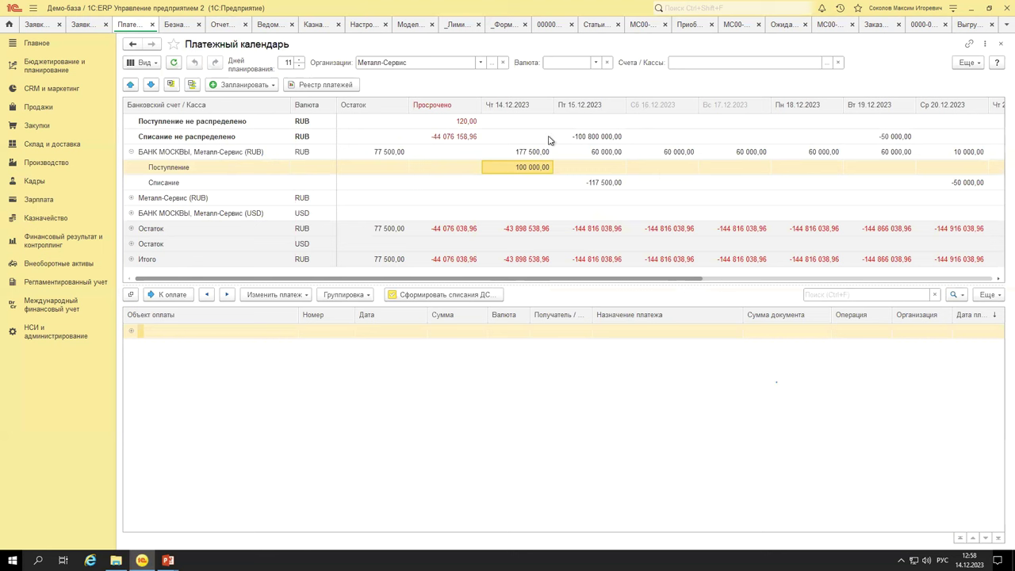
pyautogui.click(580, 181)
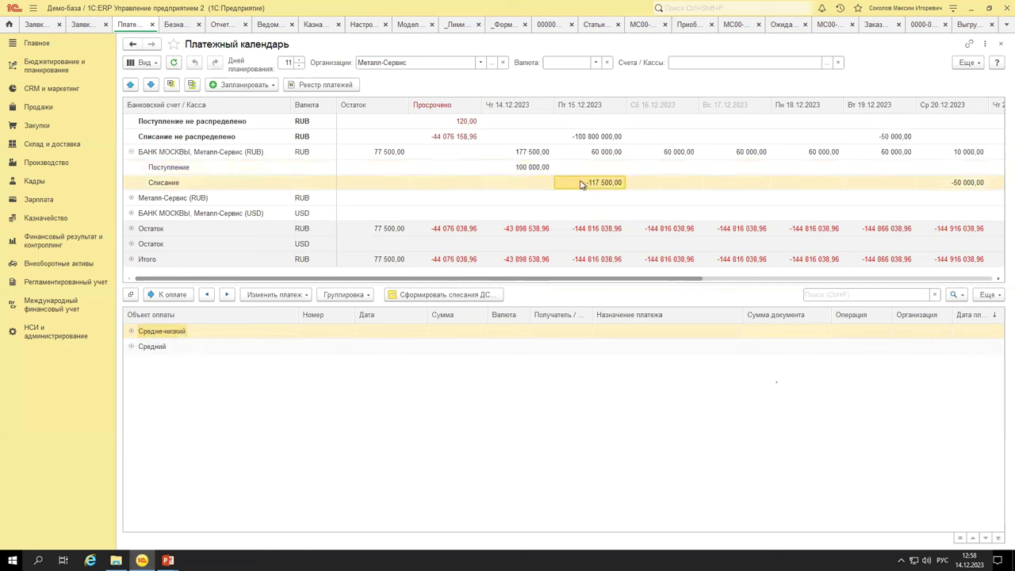
pyautogui.click(131, 346)
pyautogui.click(130, 331)
pyautogui.click(417, 346)
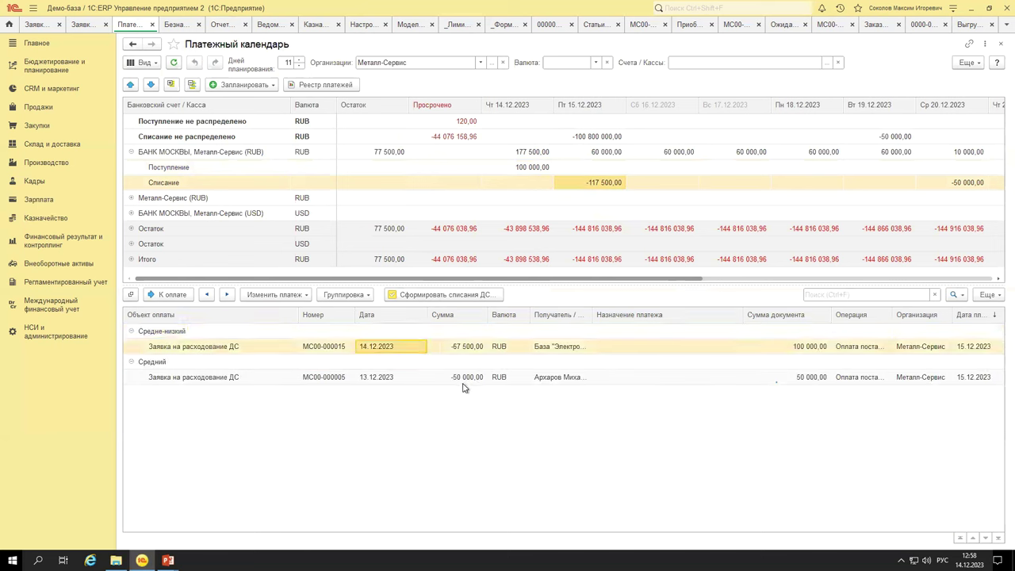
pyautogui.keyDown('shift'); pyautogui.click(468, 378); pyautogui.keyUp('shift')
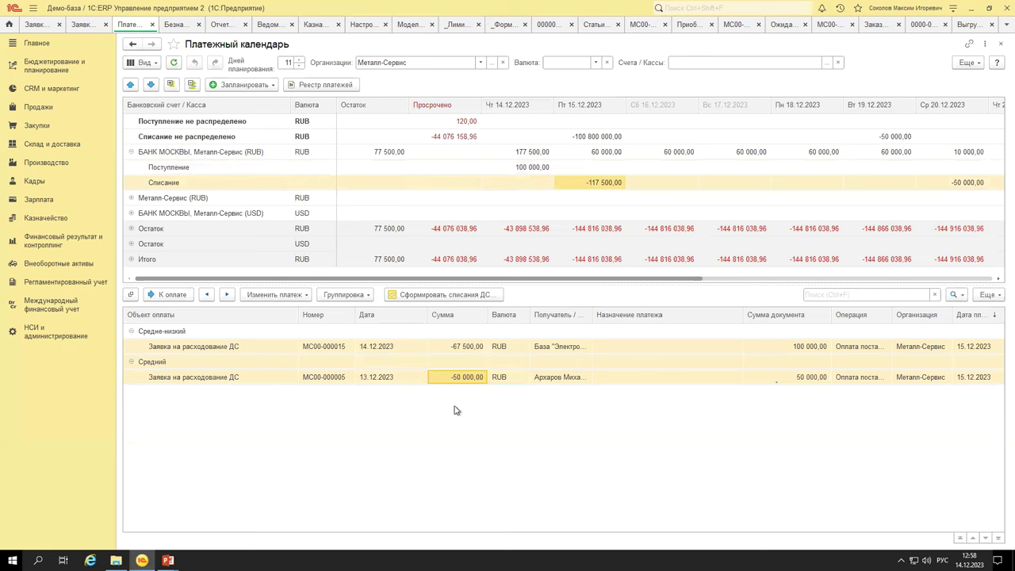
pyautogui.click(469, 295)
# Clear «Проведено банком» in the 860 000 and 32 500 RUB non-cash write-offs dated 14.12.2023, posting and closing each document.
pyautogui.click(963, 26)
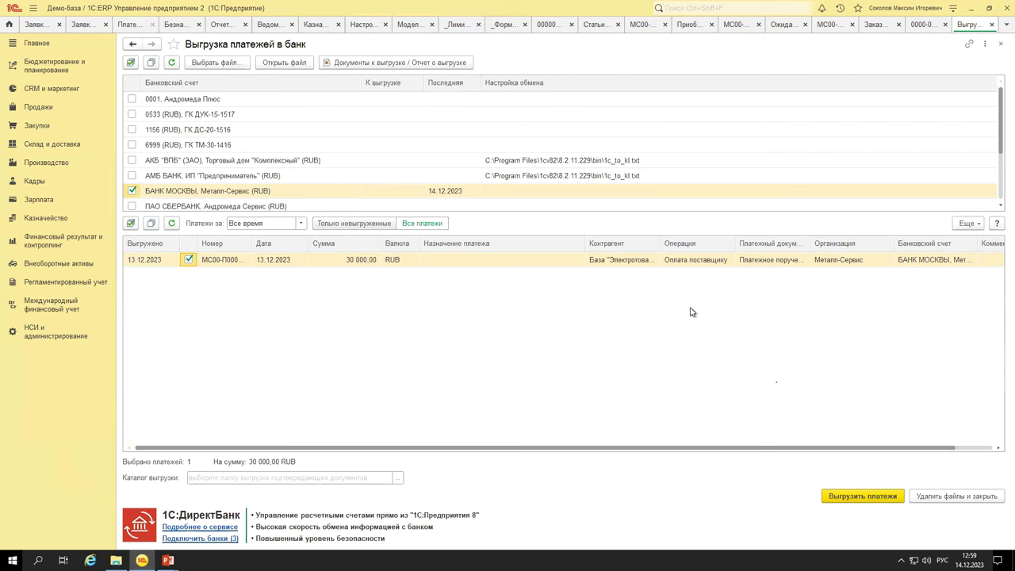
pyautogui.click(45, 220)
pyautogui.click(210, 235)
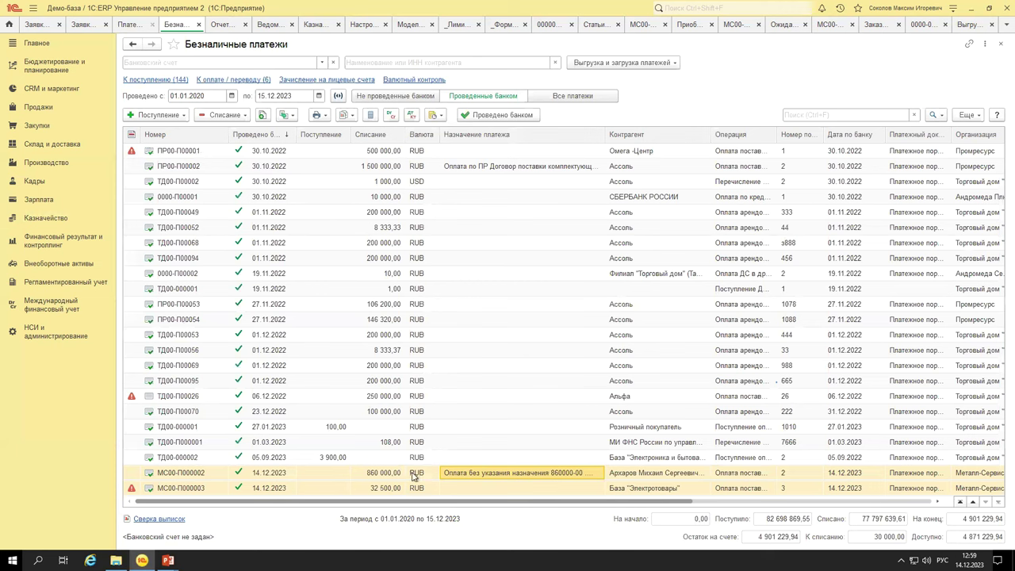
pyautogui.click(474, 489)
pyautogui.click(471, 476)
pyautogui.rightClick(473, 480)
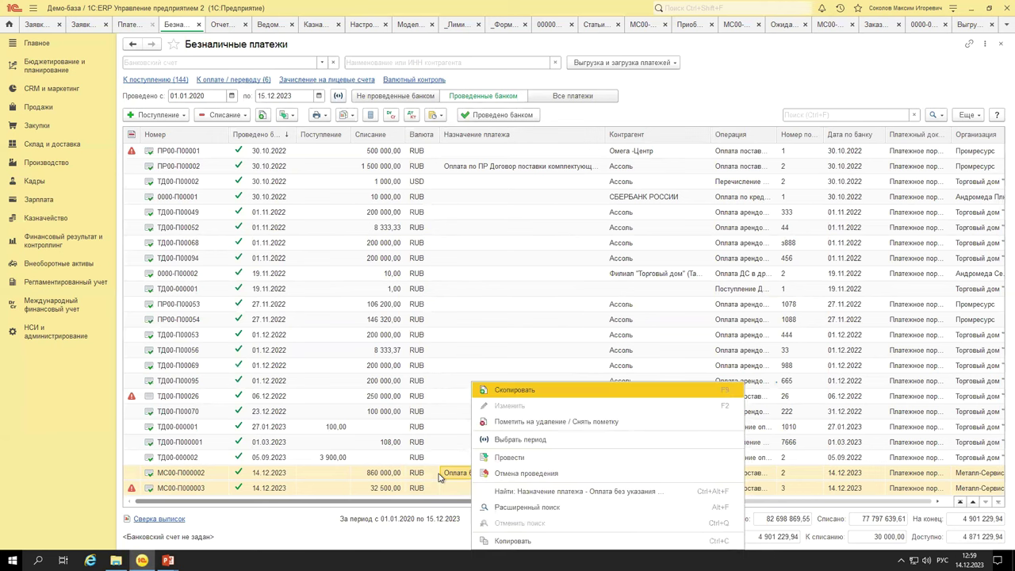
pyautogui.press('Escape')
pyautogui.doubleClick(439, 474)
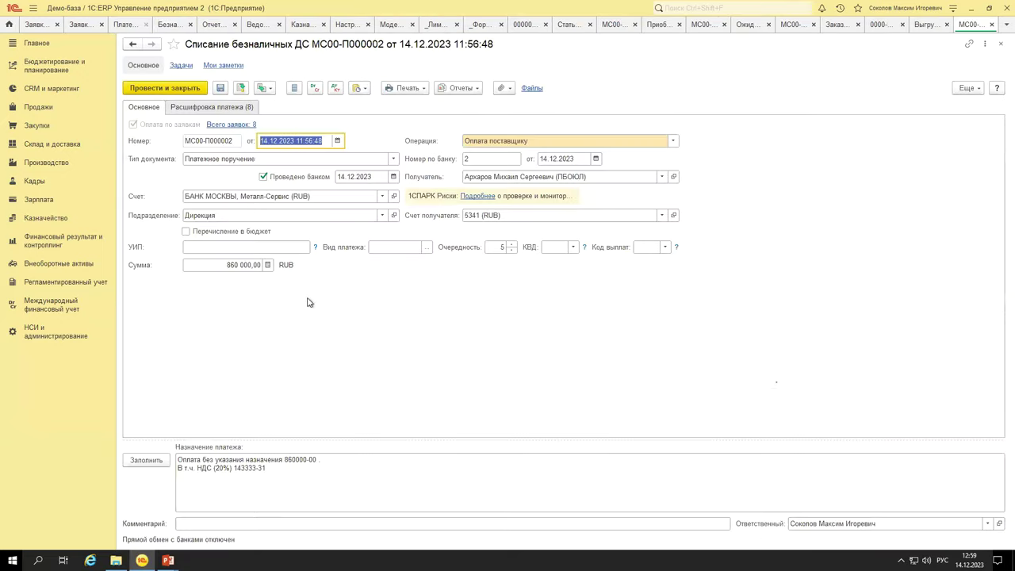
pyautogui.click(264, 177)
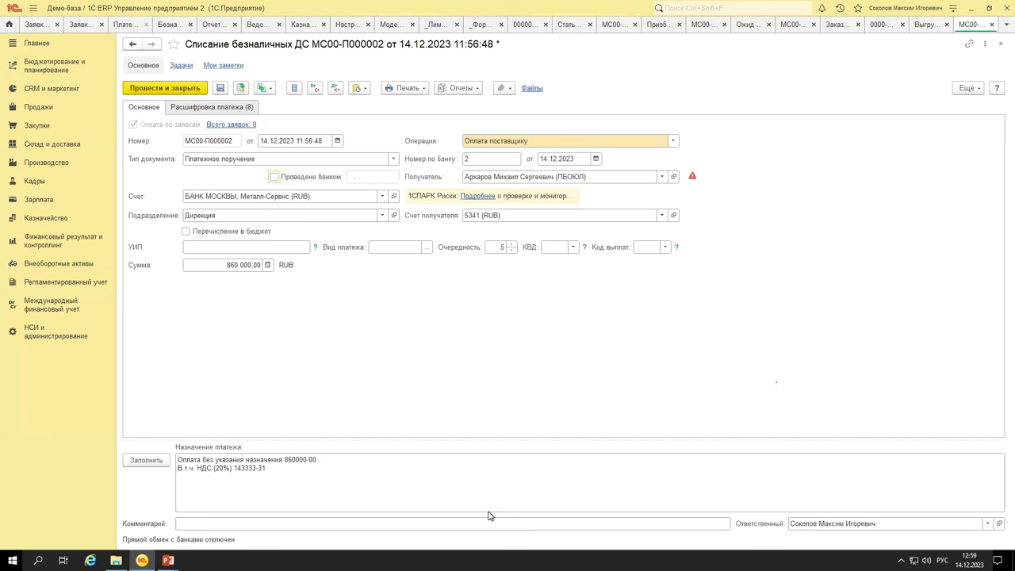
pyautogui.hotkey('ctrl', 'Return')
pyautogui.doubleClick(456, 488)
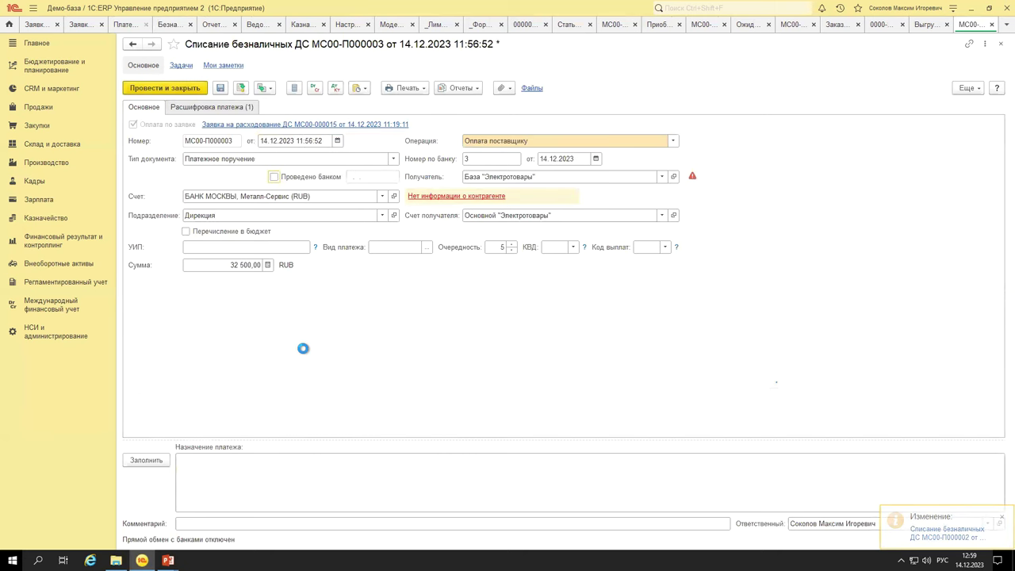
pyautogui.hotkey('ctrl', 'Return')
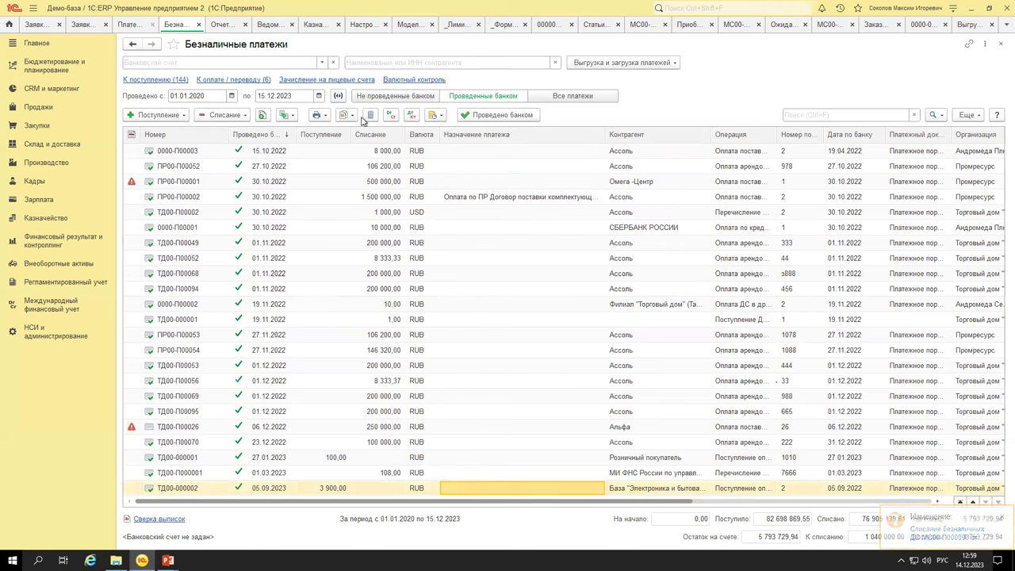
# Show only the non-cash payments not processed by the bank and check the bank date of the 860 000 RUB write-off.
pyautogui.click(573, 96)
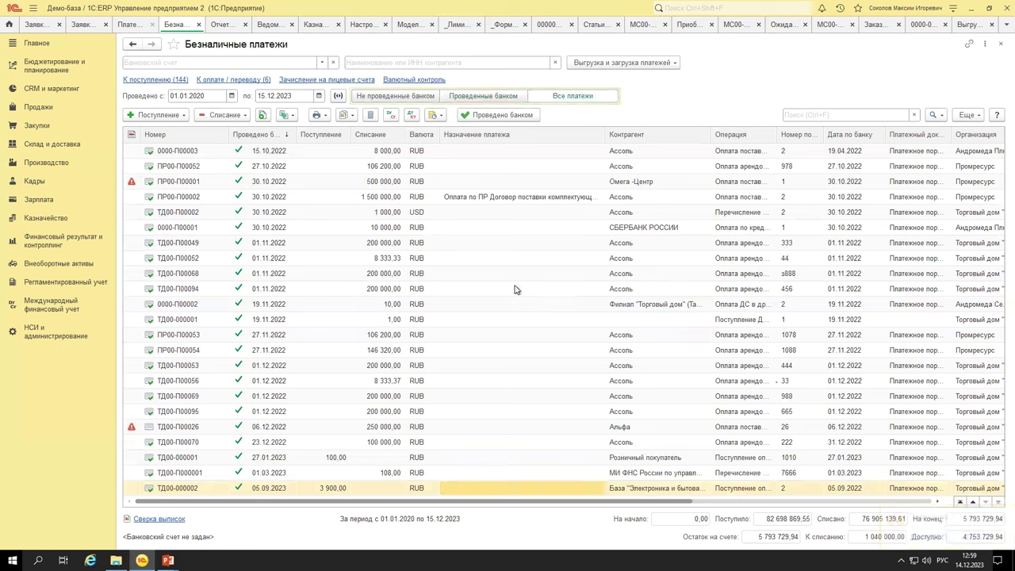
pyautogui.click(397, 96)
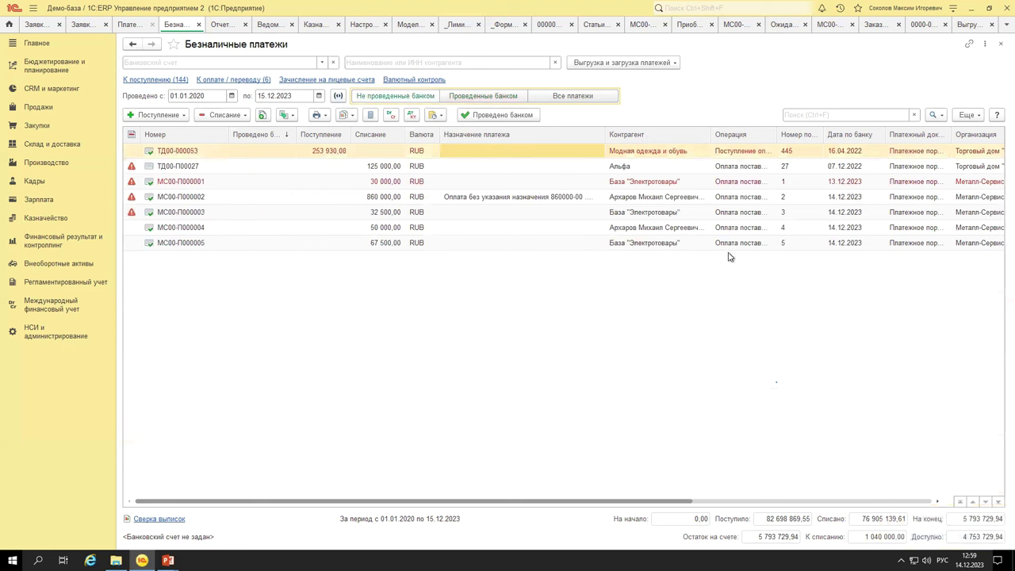
pyautogui.click(843, 198)
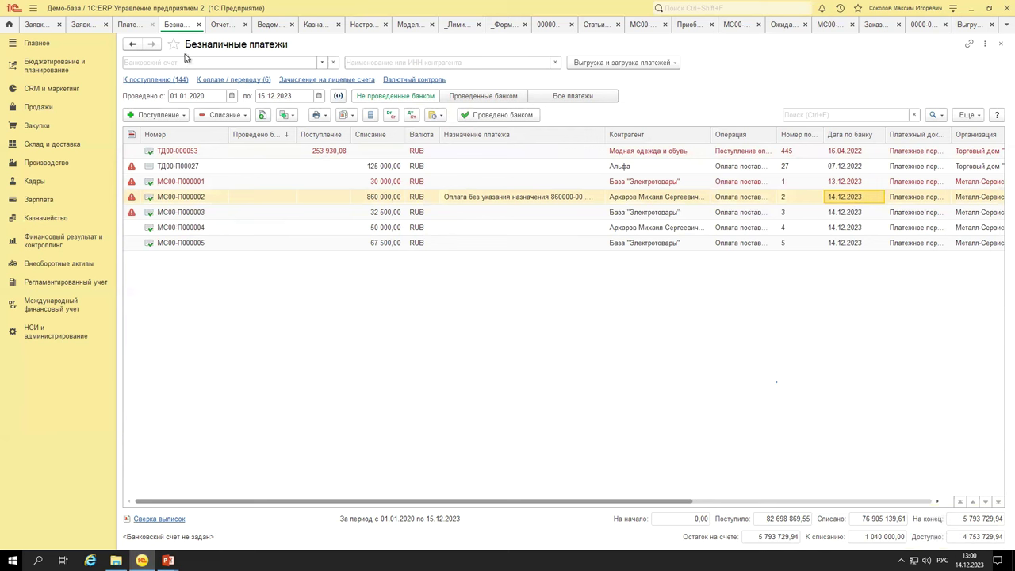
# Close the list of created write-off documents without completing it and inspect the 14.12.2023 receipts in the payment calendar.
pyautogui.click(120, 26)
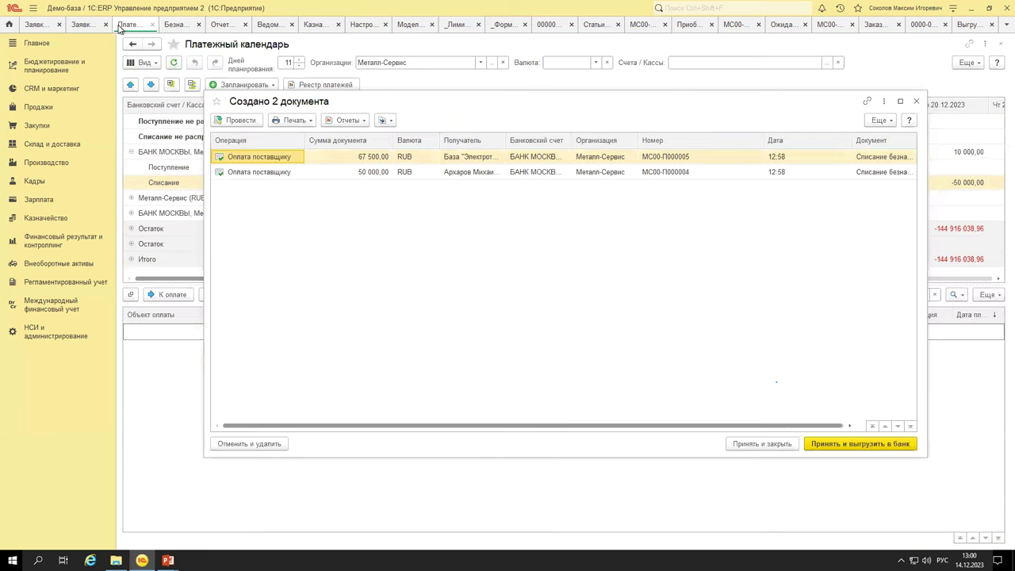
pyautogui.click(918, 102)
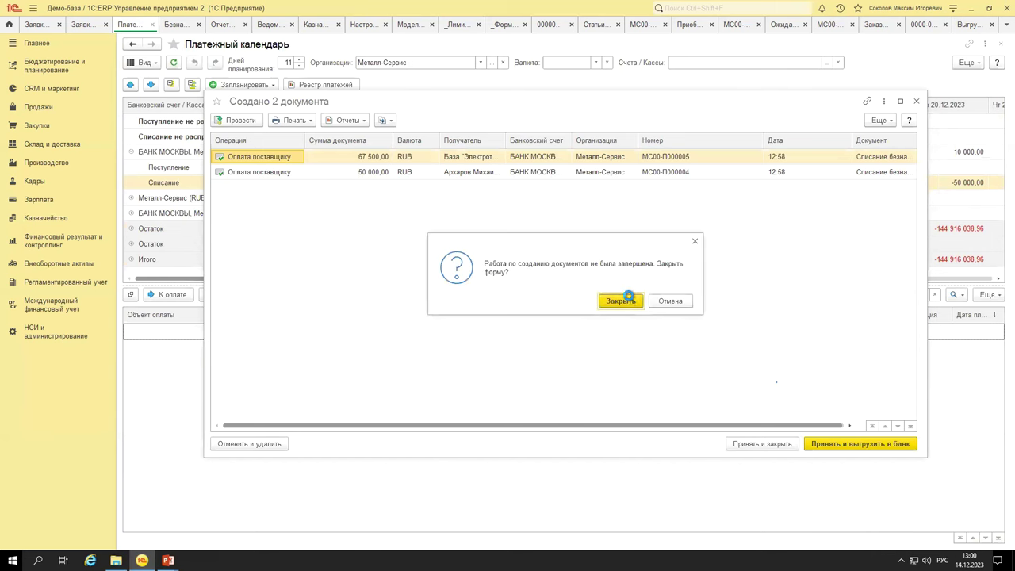
pyautogui.click(623, 298)
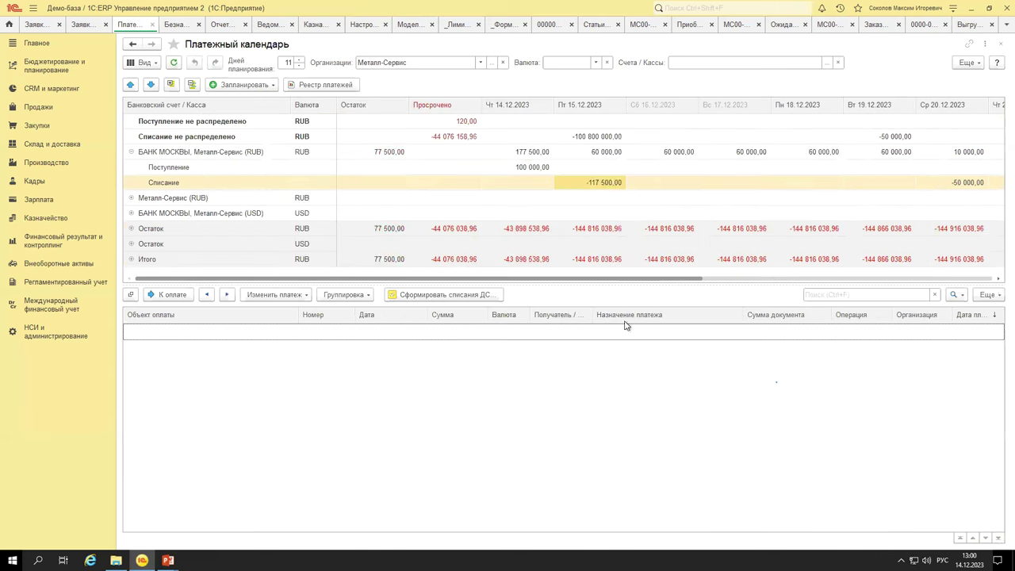
pyautogui.click(528, 170)
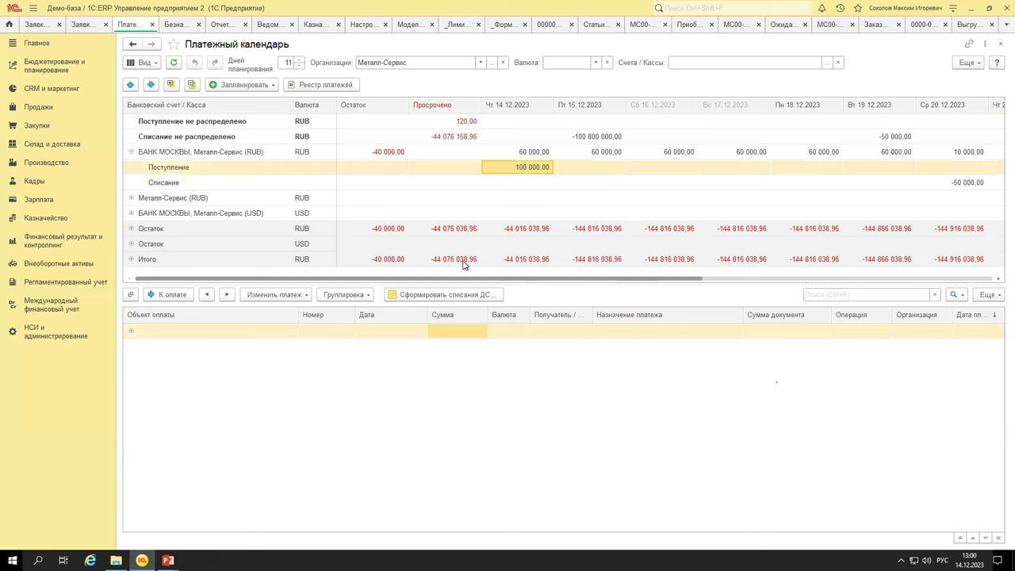
# Check the expenditure requests list, generate the «Реестр платежей» report from the payment calendar and examine its request lines for «База "Электротовары"».
pyautogui.click(37, 25)
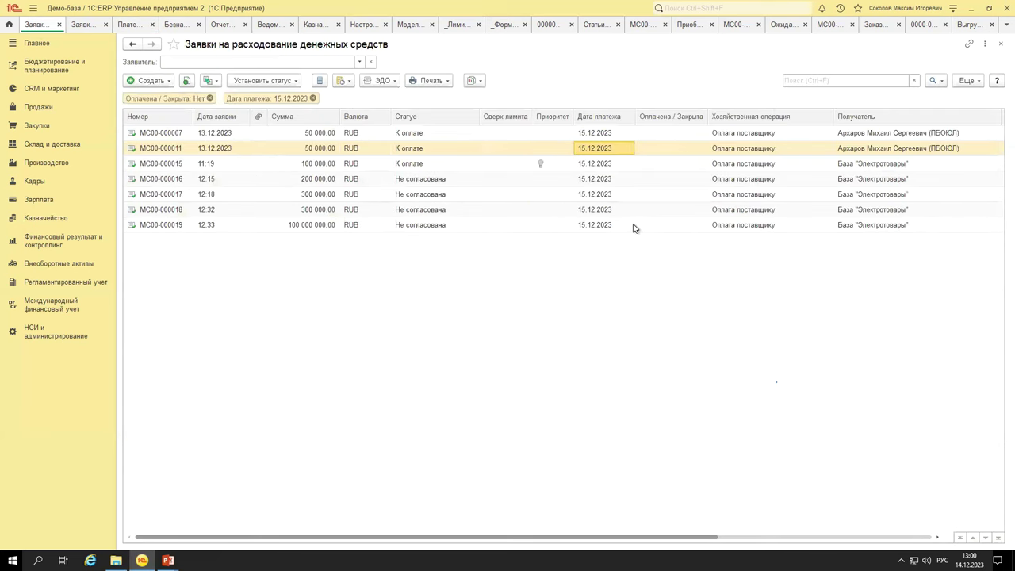
pyautogui.click(121, 23)
pyautogui.click(325, 92)
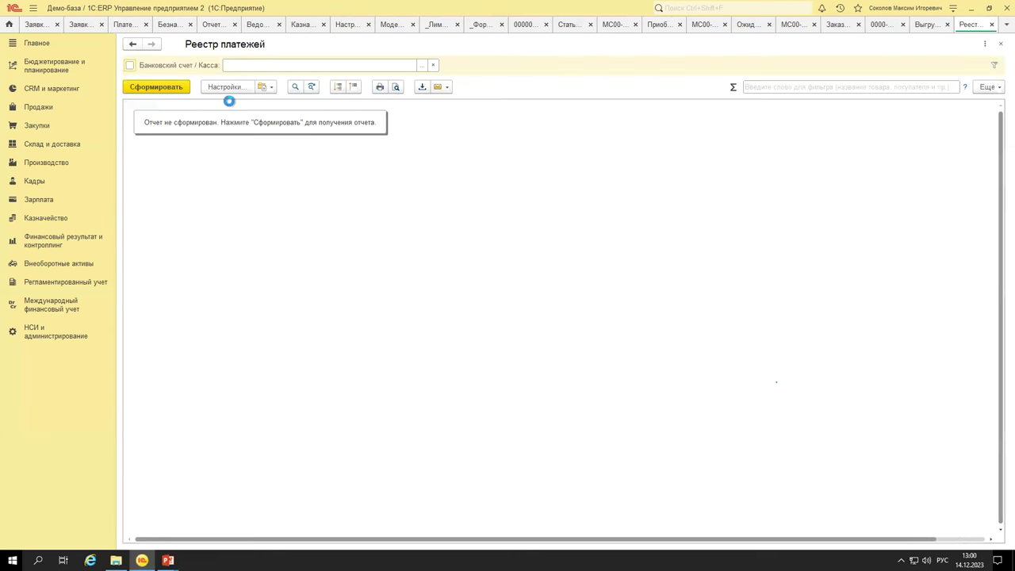
pyautogui.click(171, 86)
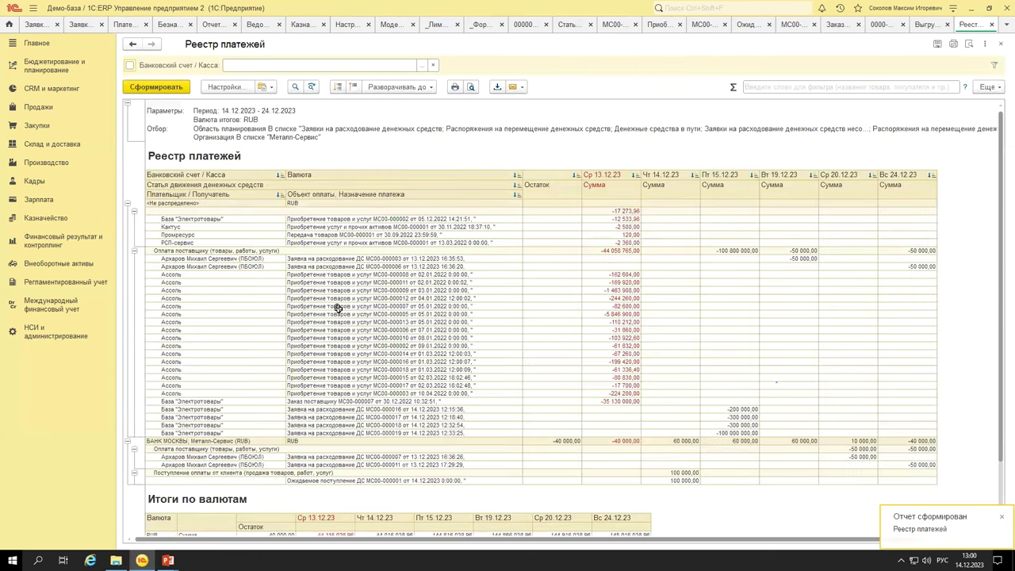
pyautogui.moveTo(297, 276); pyautogui.dragTo(365, 433)
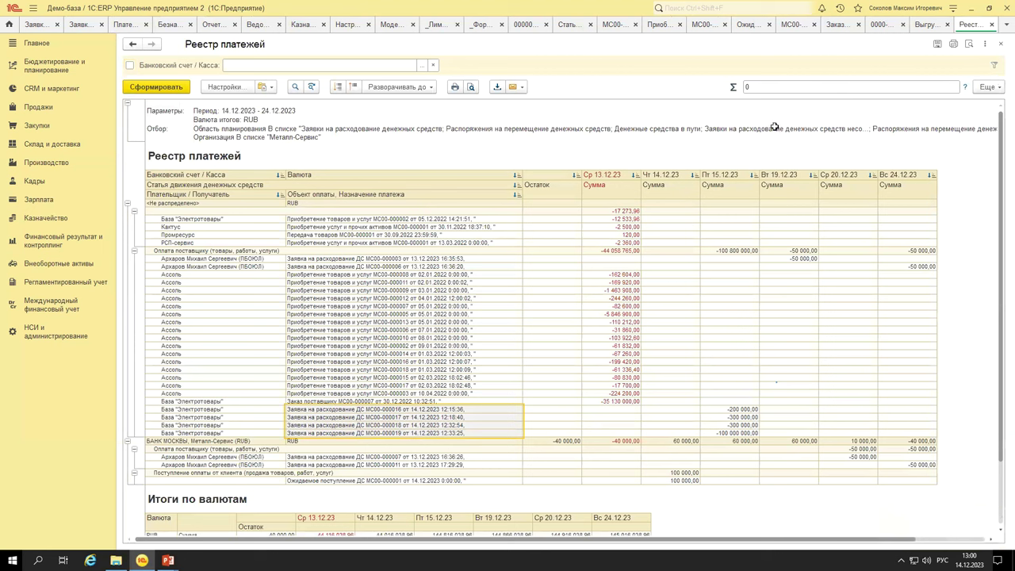
pyautogui.click(124, 24)
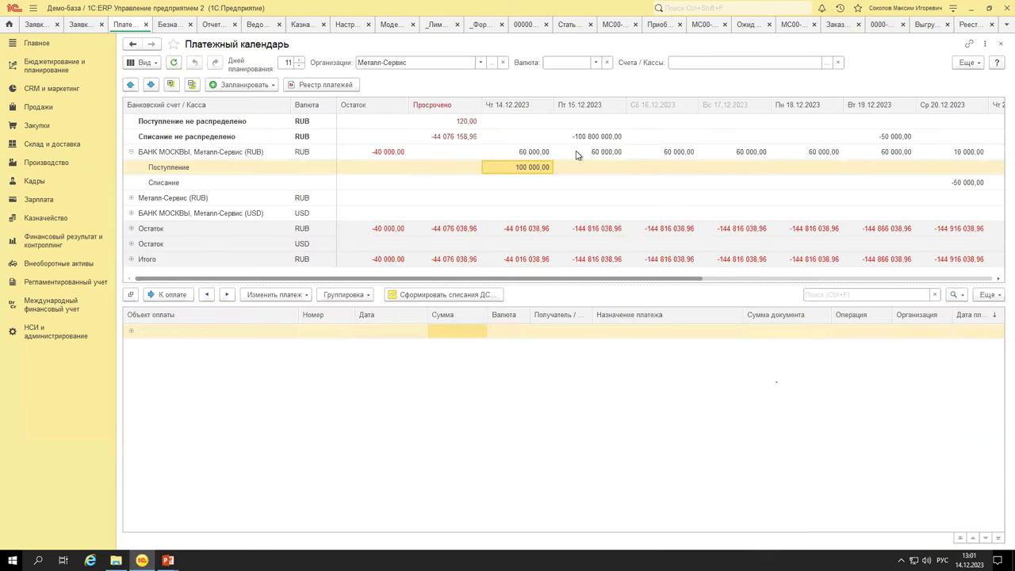
# Inspect the request behind the 20.12.2023 write-off from the «БАНК МОСКВЫ, Металл-Сервис (RUB)» account in the payment calendar.
pyautogui.moveTo(556, 280); pyautogui.dragTo(706, 279)
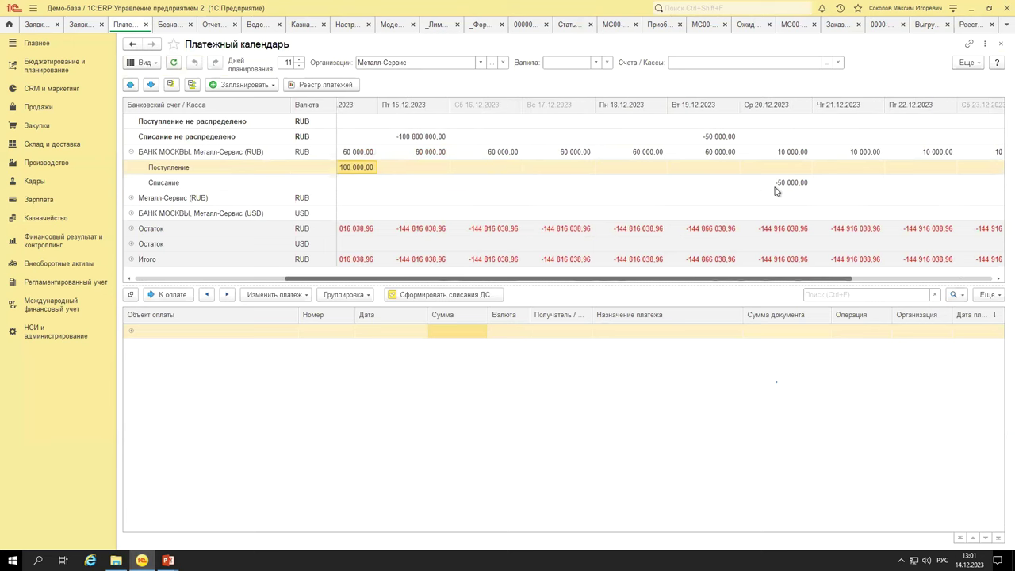
pyautogui.click(776, 182)
pyautogui.click(132, 332)
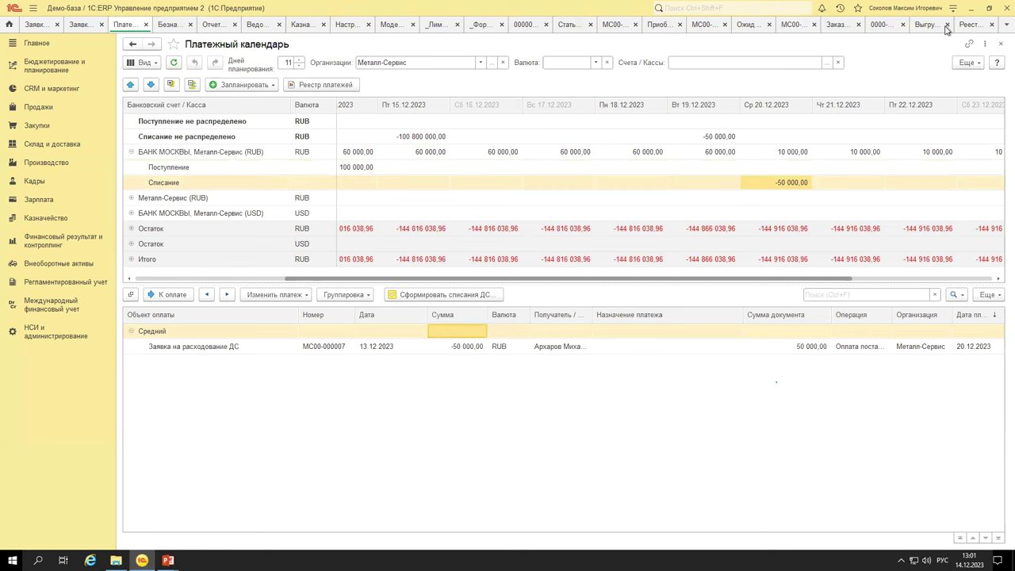
# Check the list of non-cash payments not processed by the bank and the «Выгрузка платежей в банк» form.
pyautogui.click(48, 218)
pyautogui.click(183, 234)
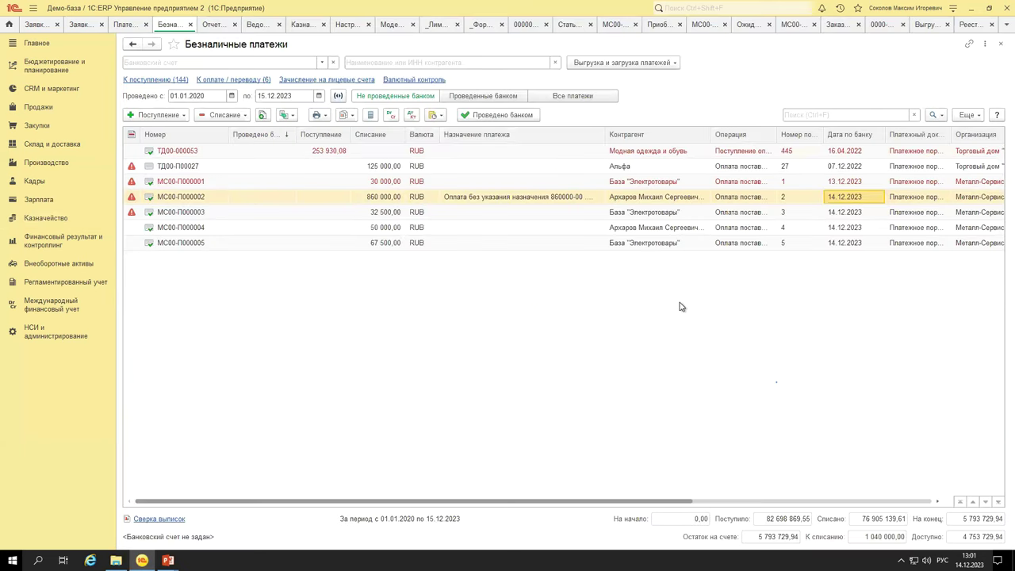
pyautogui.click(924, 26)
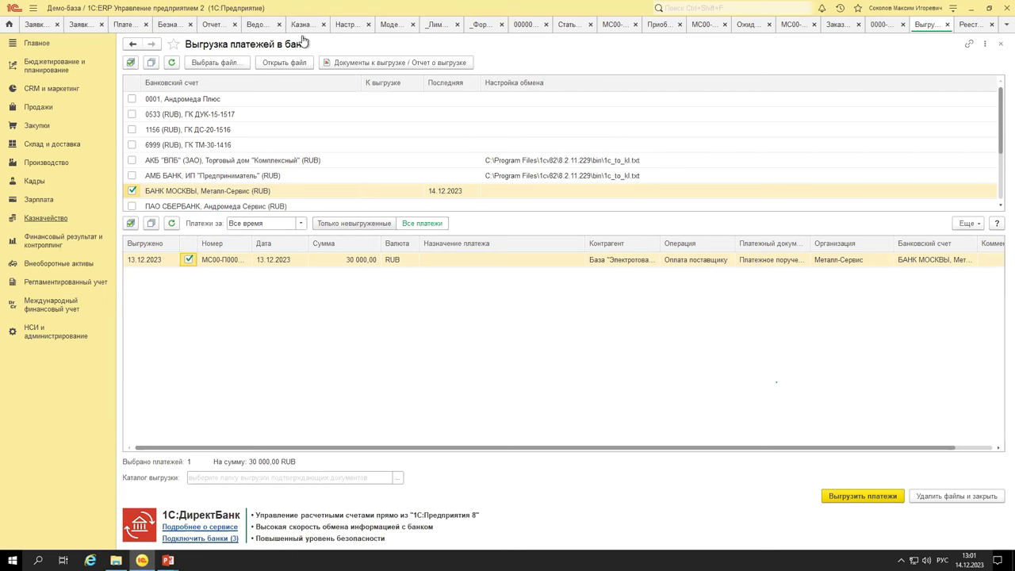
# Try adding a chart with points and series to the structure of the «Ведомость по денежным средствам» report, closing the settings without applying.
pyautogui.click(261, 29)
pyautogui.click(226, 105)
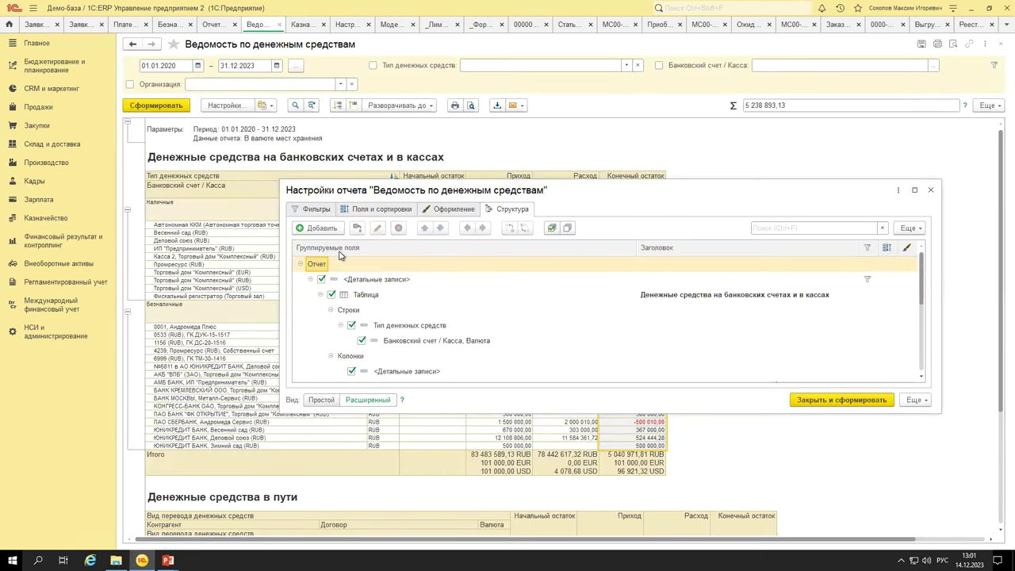
pyautogui.click(322, 228)
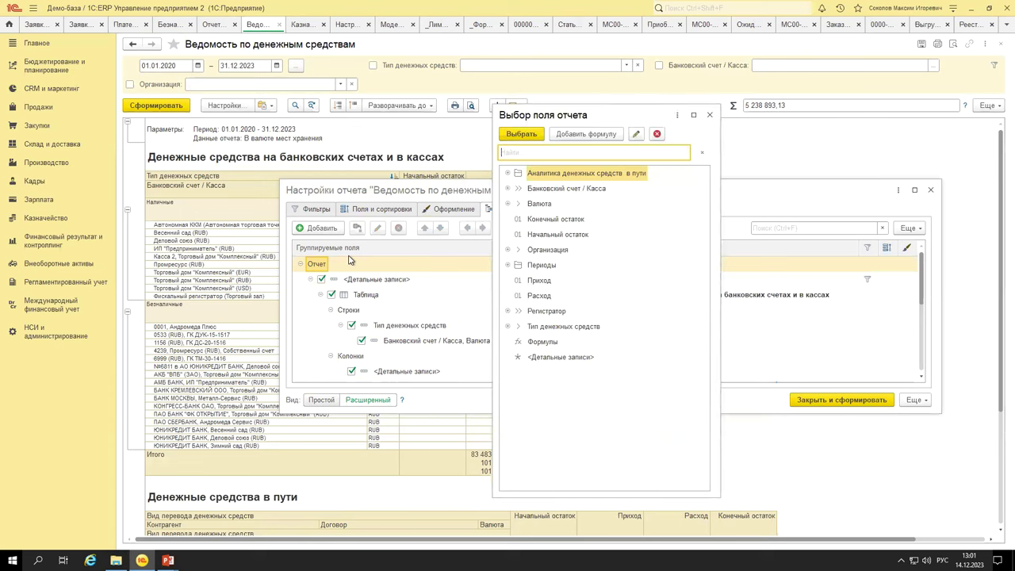
pyautogui.click(710, 115)
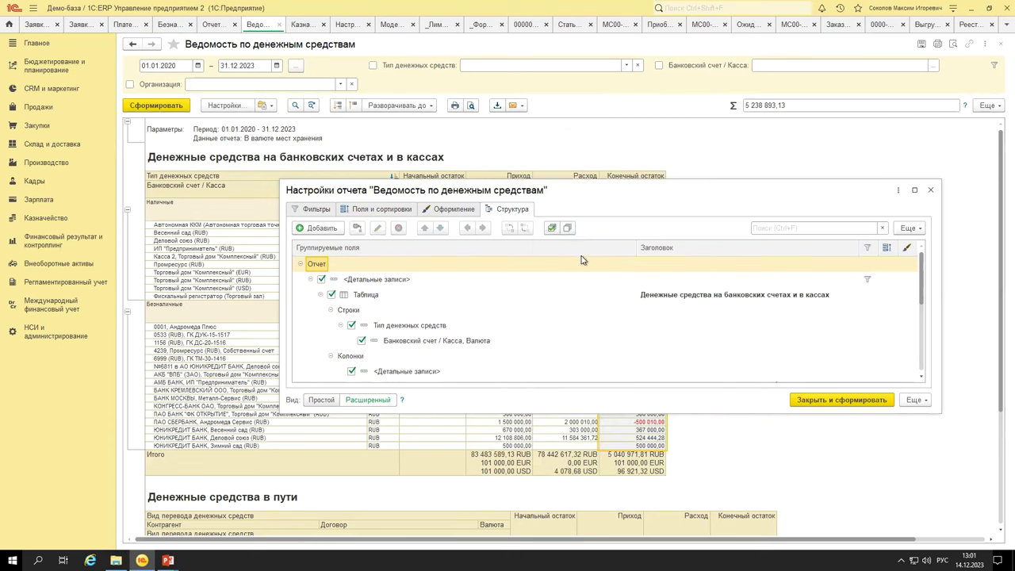
pyautogui.click(919, 229)
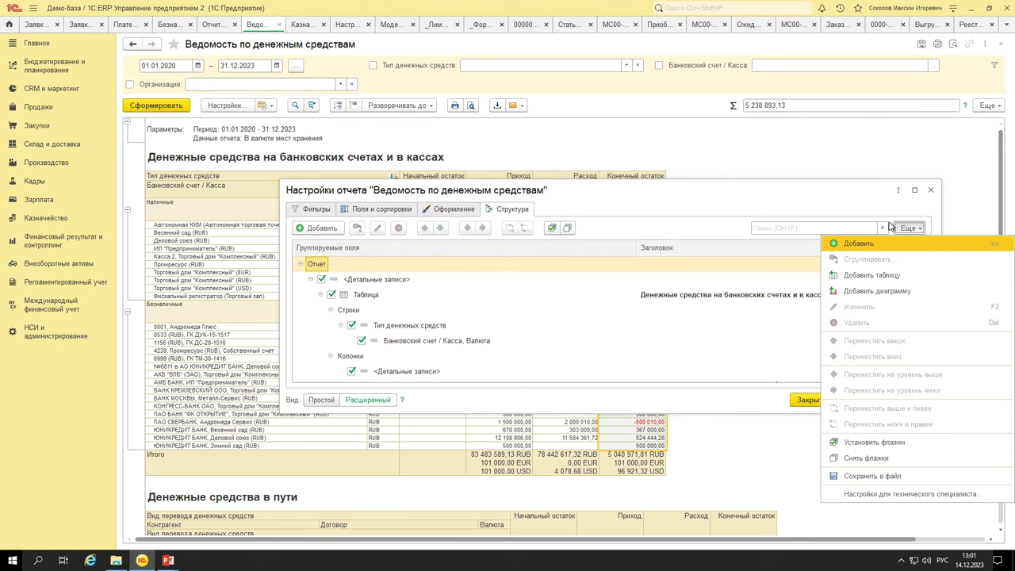
pyautogui.click(879, 291)
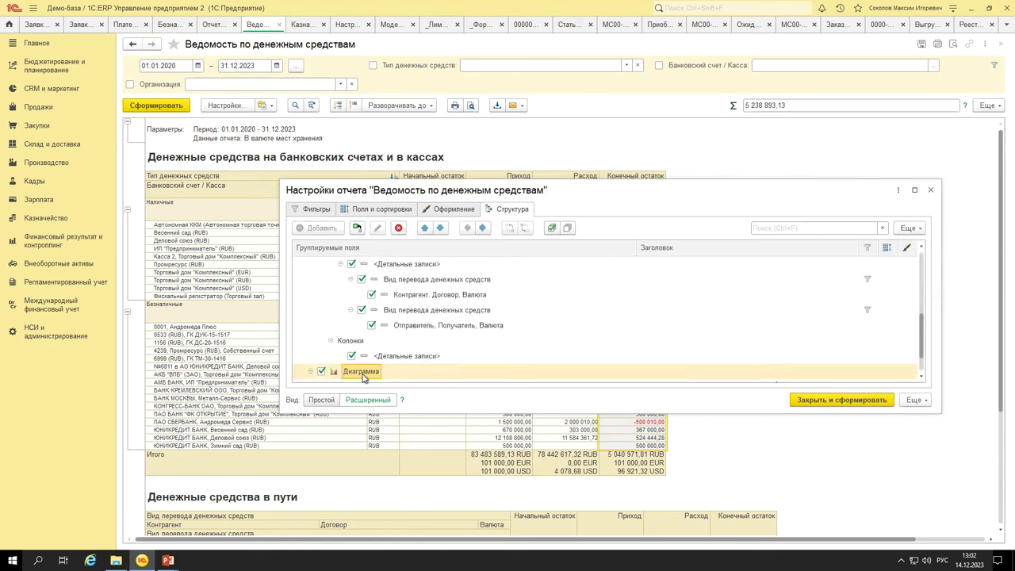
pyautogui.scroll(-1, 360, 374)
pyautogui.click(337, 358)
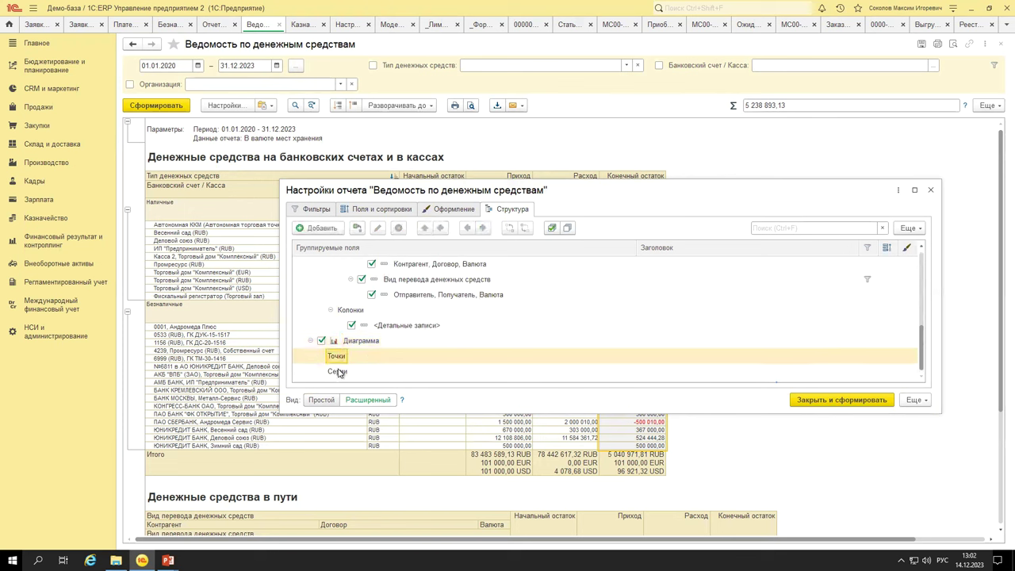
pyautogui.click(339, 372)
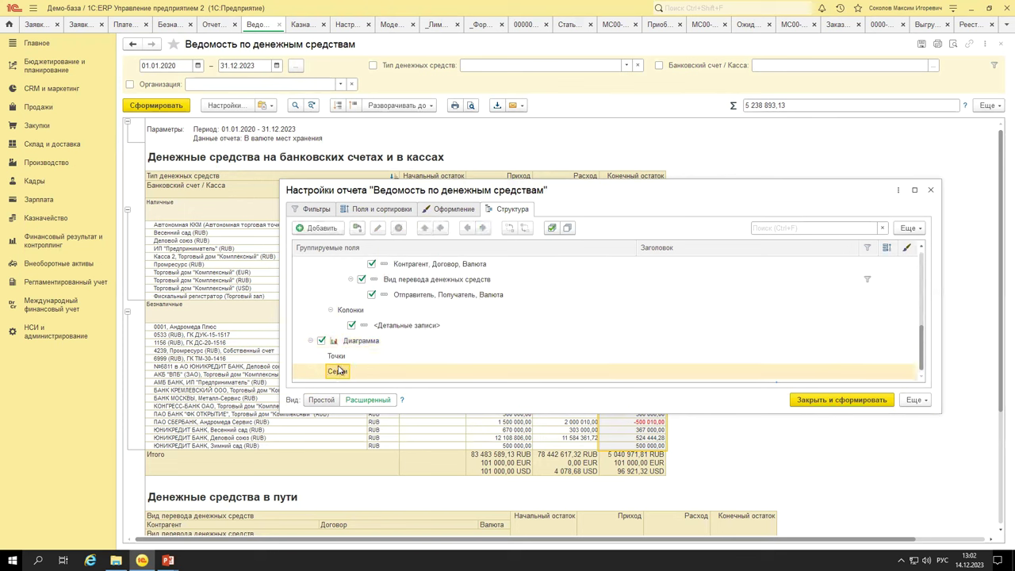
pyautogui.click(338, 357)
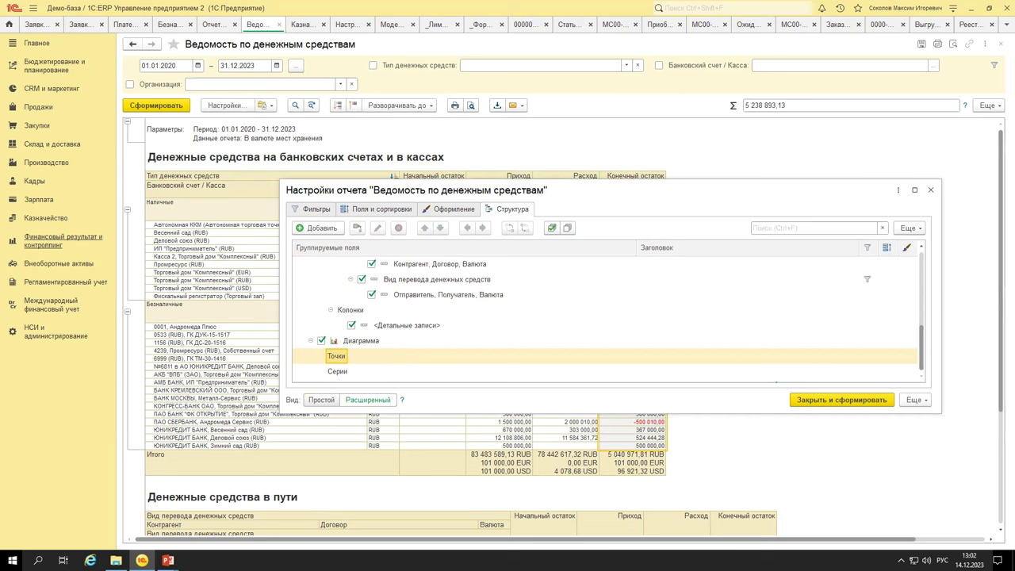
pyautogui.click(930, 191)
# Regenerate the «Ведомость по денежным средствам» report for 01.01.2020 – 31.12.2023 and examine the cash and bank account balances.
pyautogui.click(633, 323)
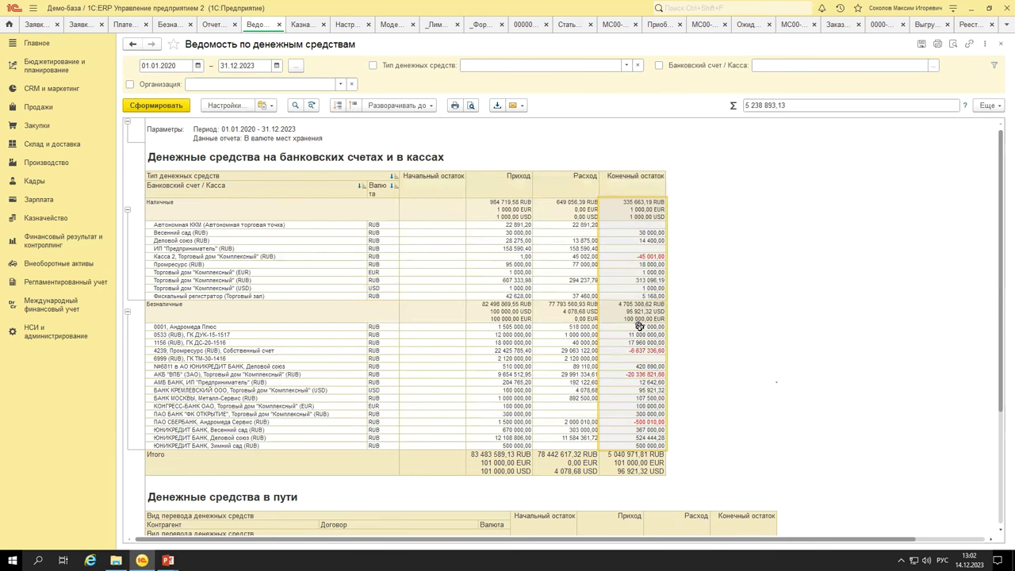
pyautogui.click(157, 103)
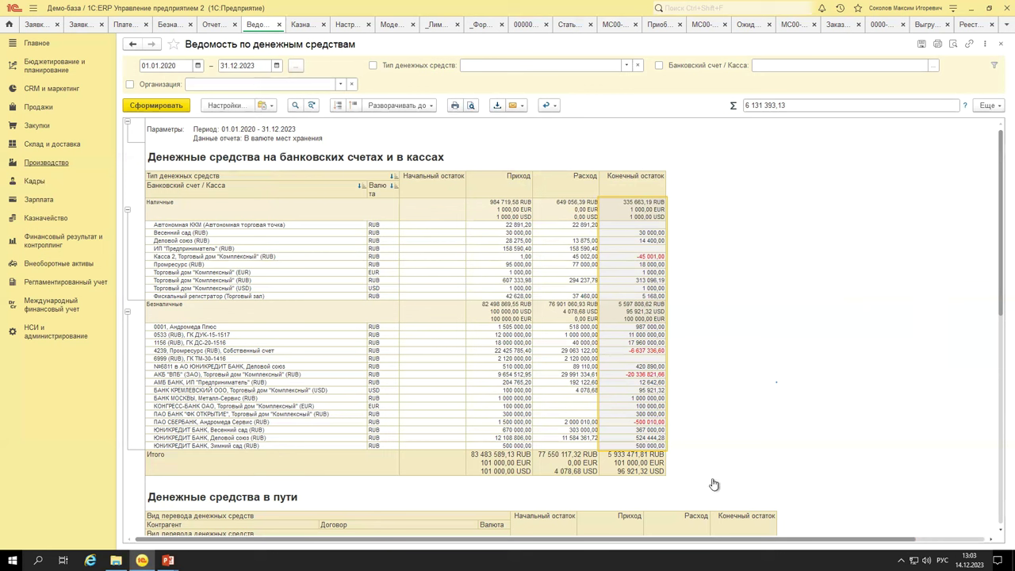
pyautogui.click(691, 468)
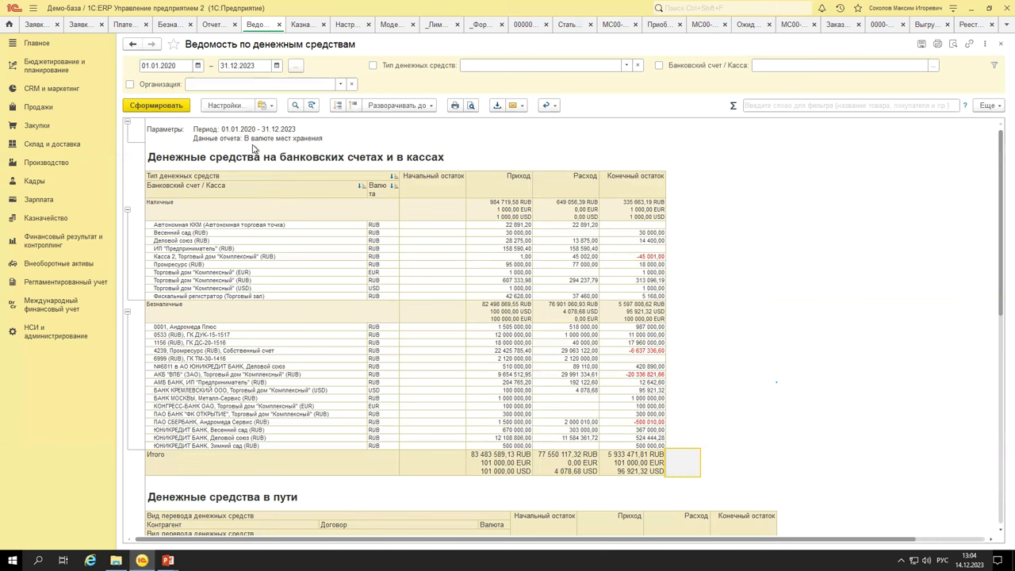
# Review which expected receipts and write-offs the payment calendar settings display, and close the settings without changes.
pyautogui.hotkey('ctrl', 'Tab')
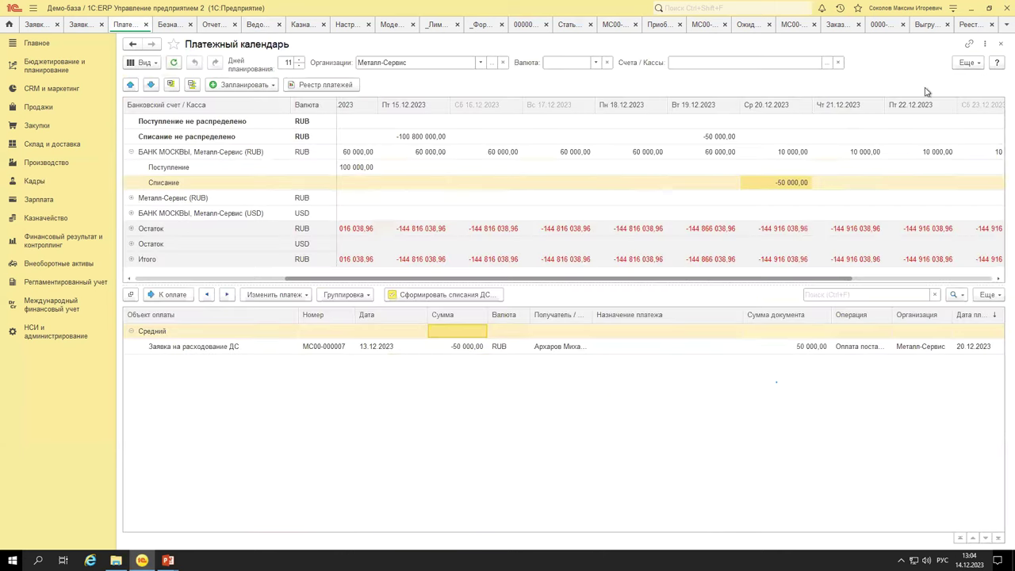
pyautogui.click(967, 62)
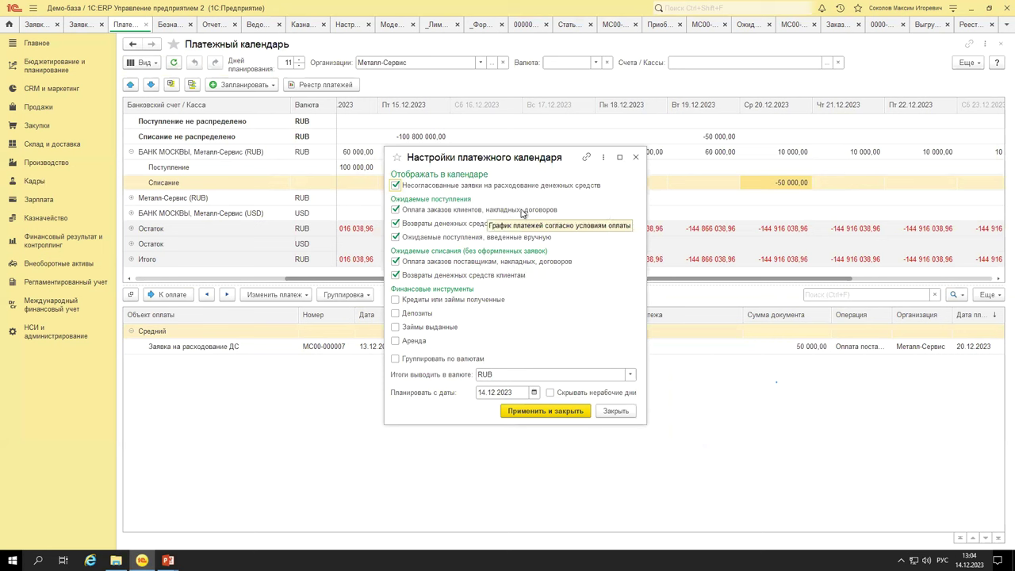
pyautogui.click(636, 157)
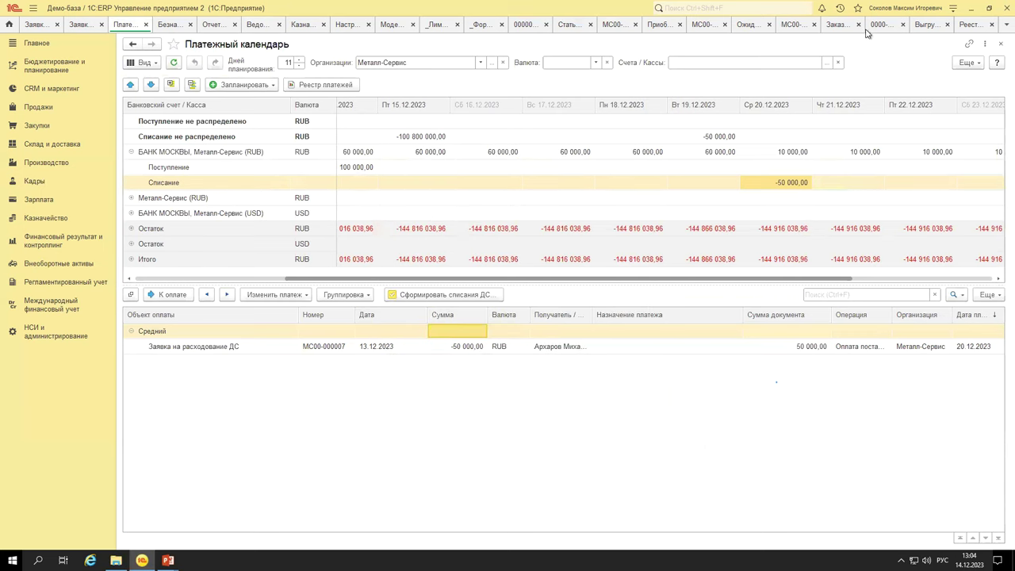
# Open the «Дальстрой» client order and close it, then examine the payment rules in the 01.10.2022 order for «Альфа».
pyautogui.click(836, 24)
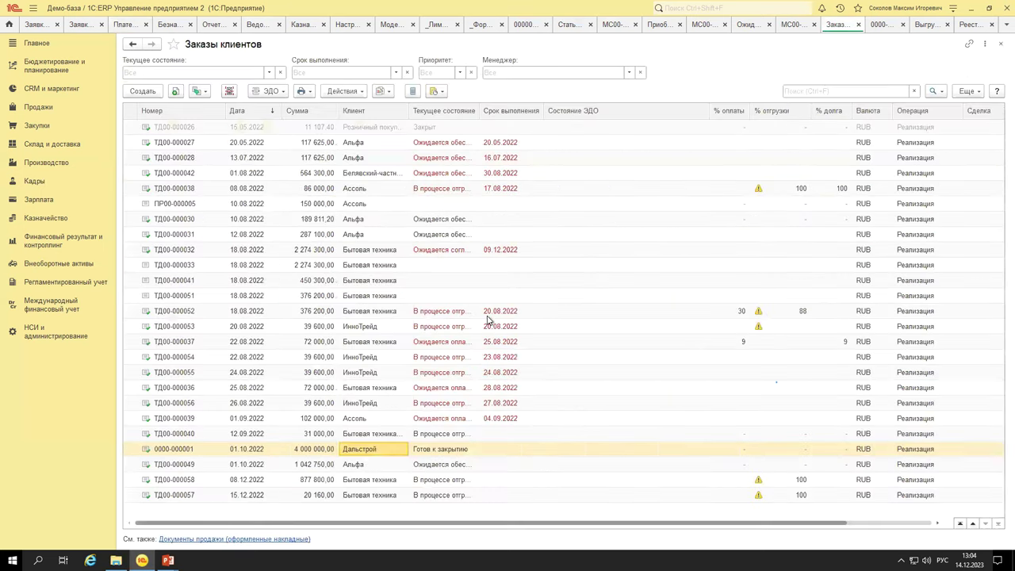
pyautogui.doubleClick(363, 451)
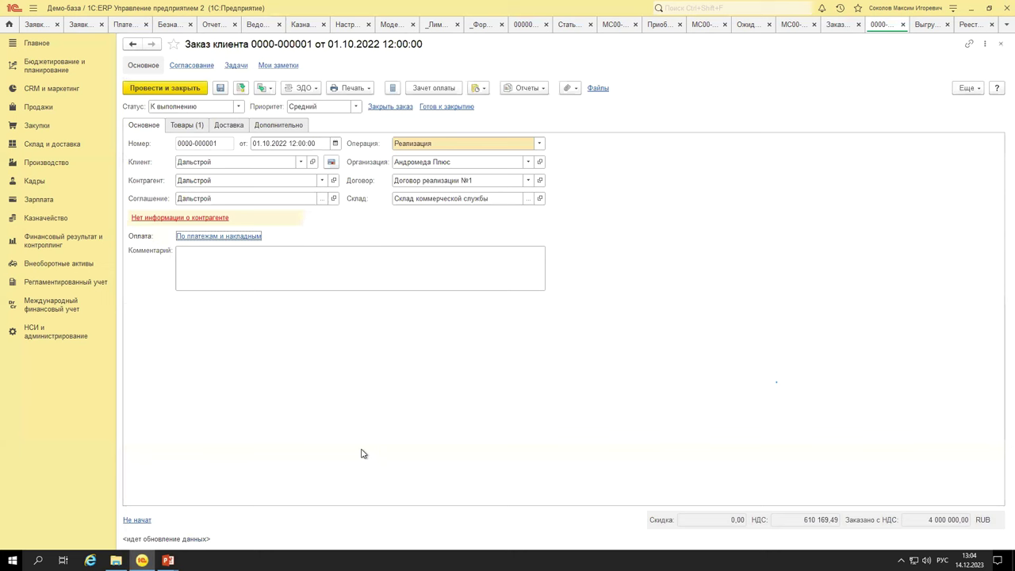
pyautogui.press('Escape')
pyautogui.doubleClick(292, 462)
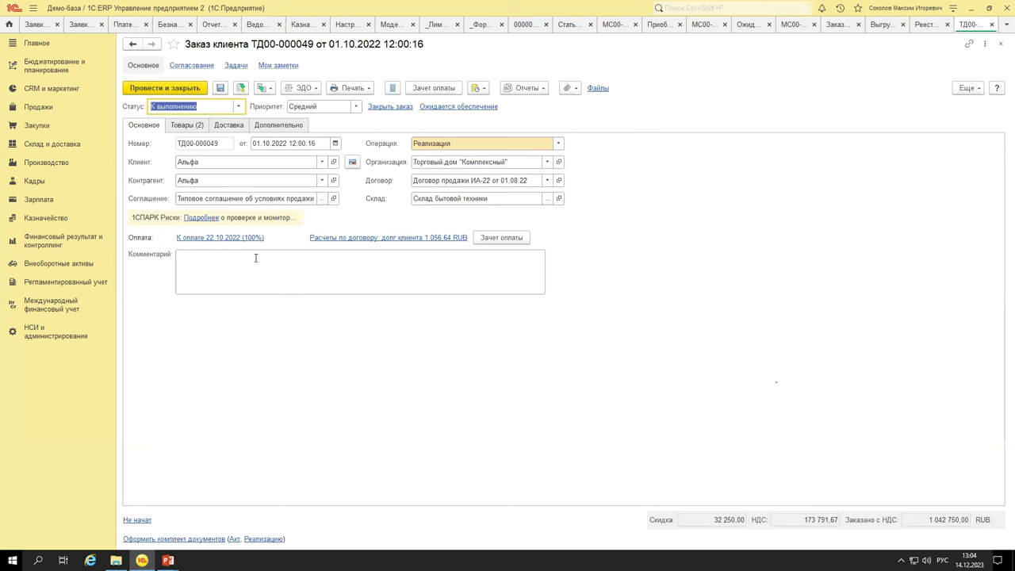
pyautogui.click(198, 240)
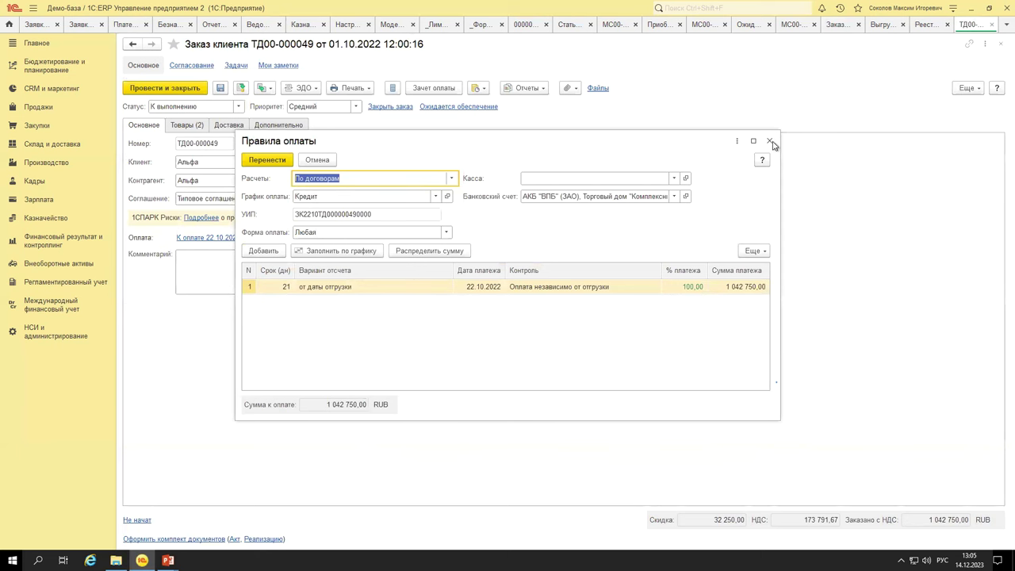
pyautogui.click(769, 141)
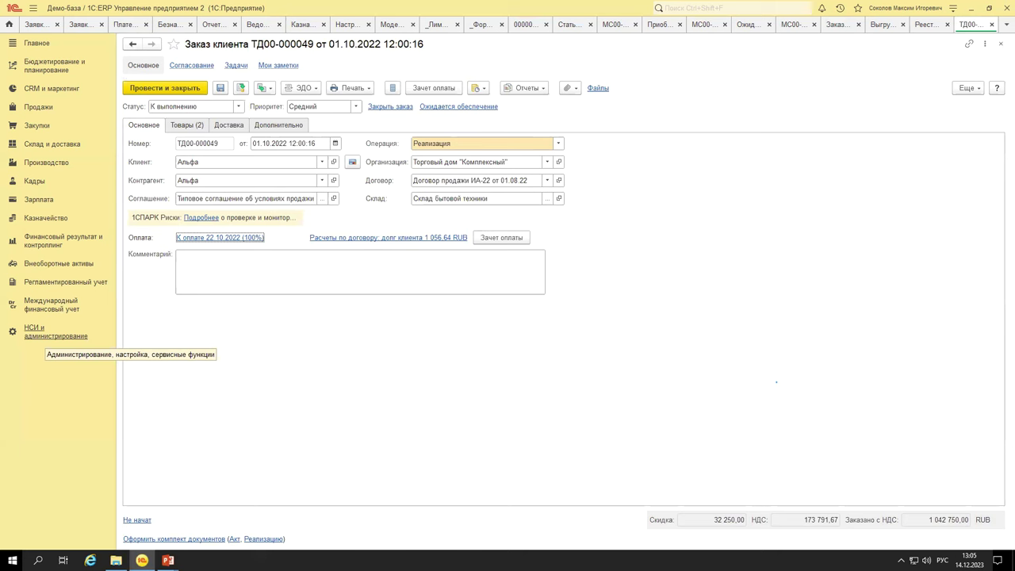
# Switch to the running PowerPoint slide show and advance from the questions slide to the closing slide.
pyautogui.moveTo(167, 560)
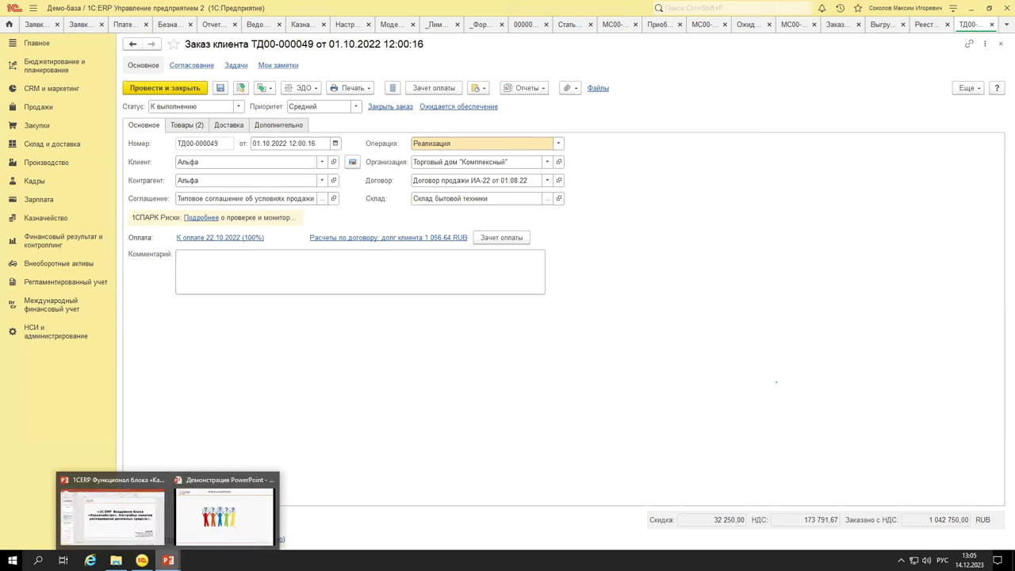
pyautogui.click(226, 516)
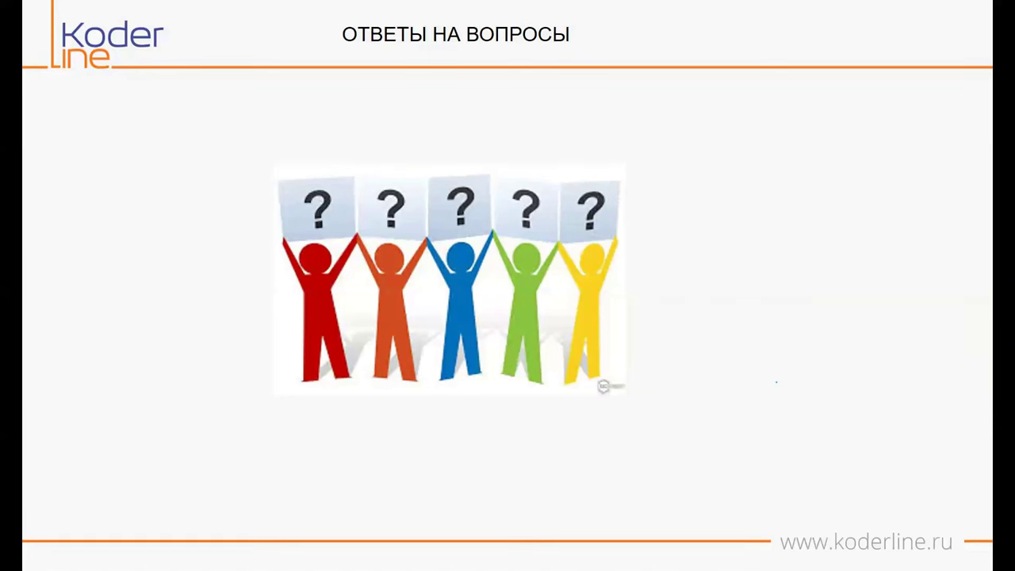
pyautogui.press('Right')
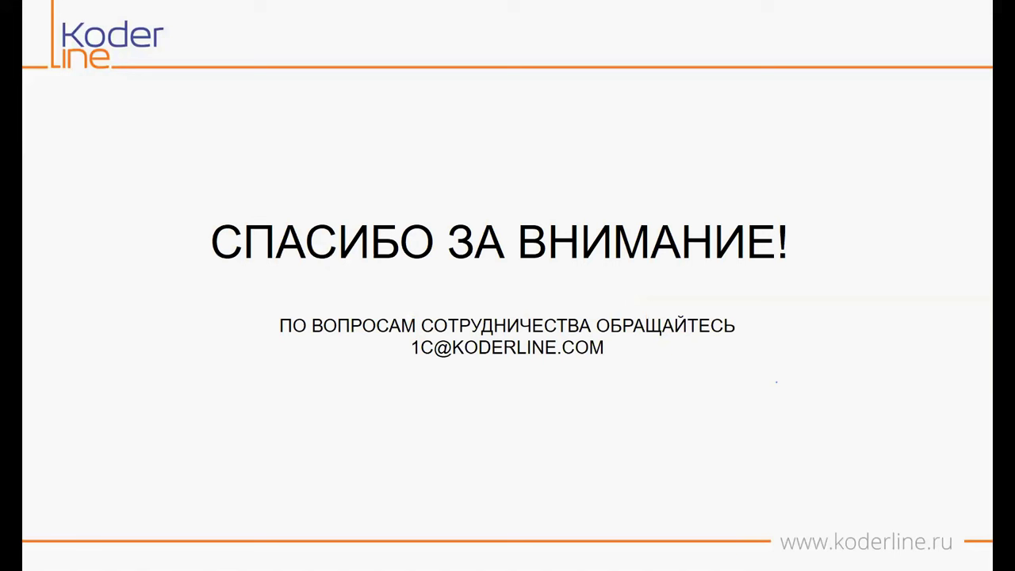